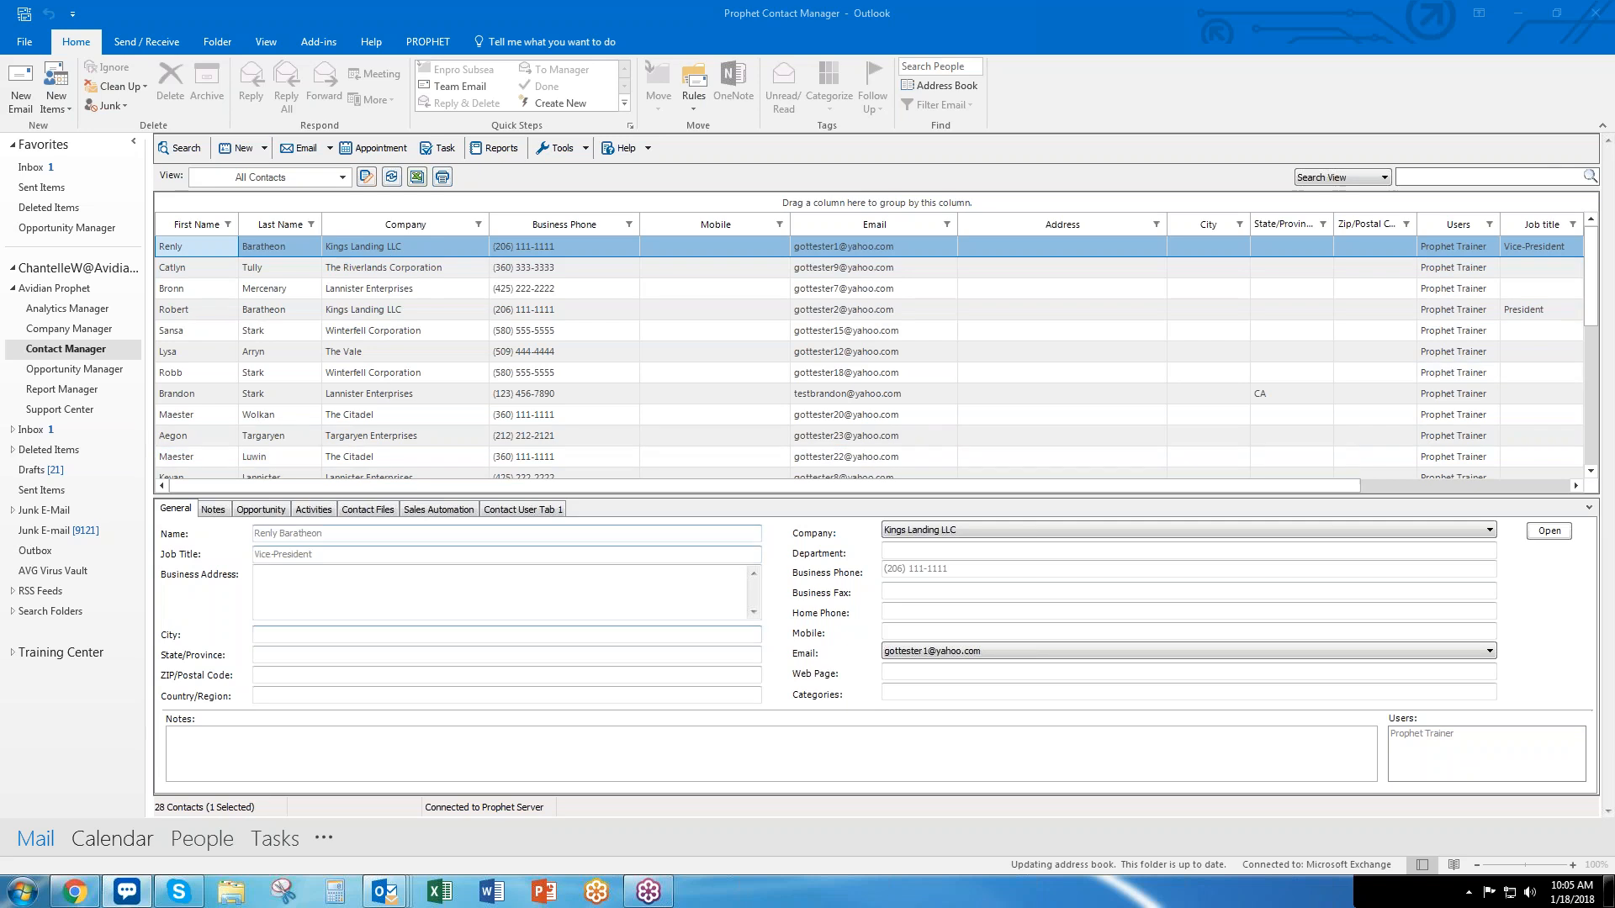
Switch to the People view and show the Contacts folder of the primary mailbox
mouse_move(194, 848)
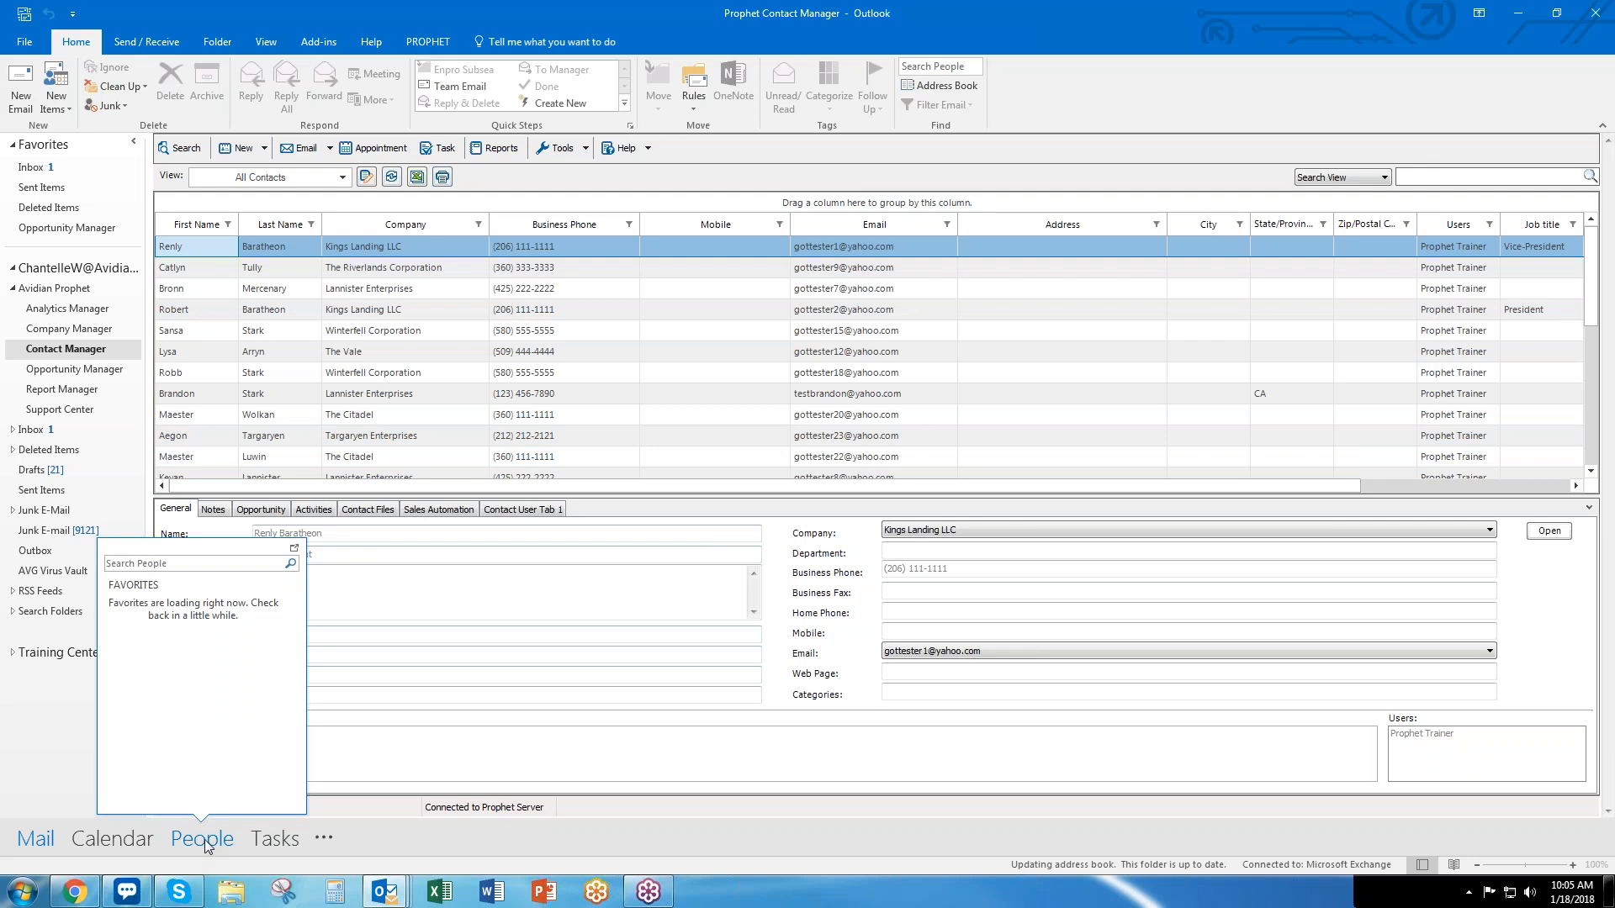
click(202, 839)
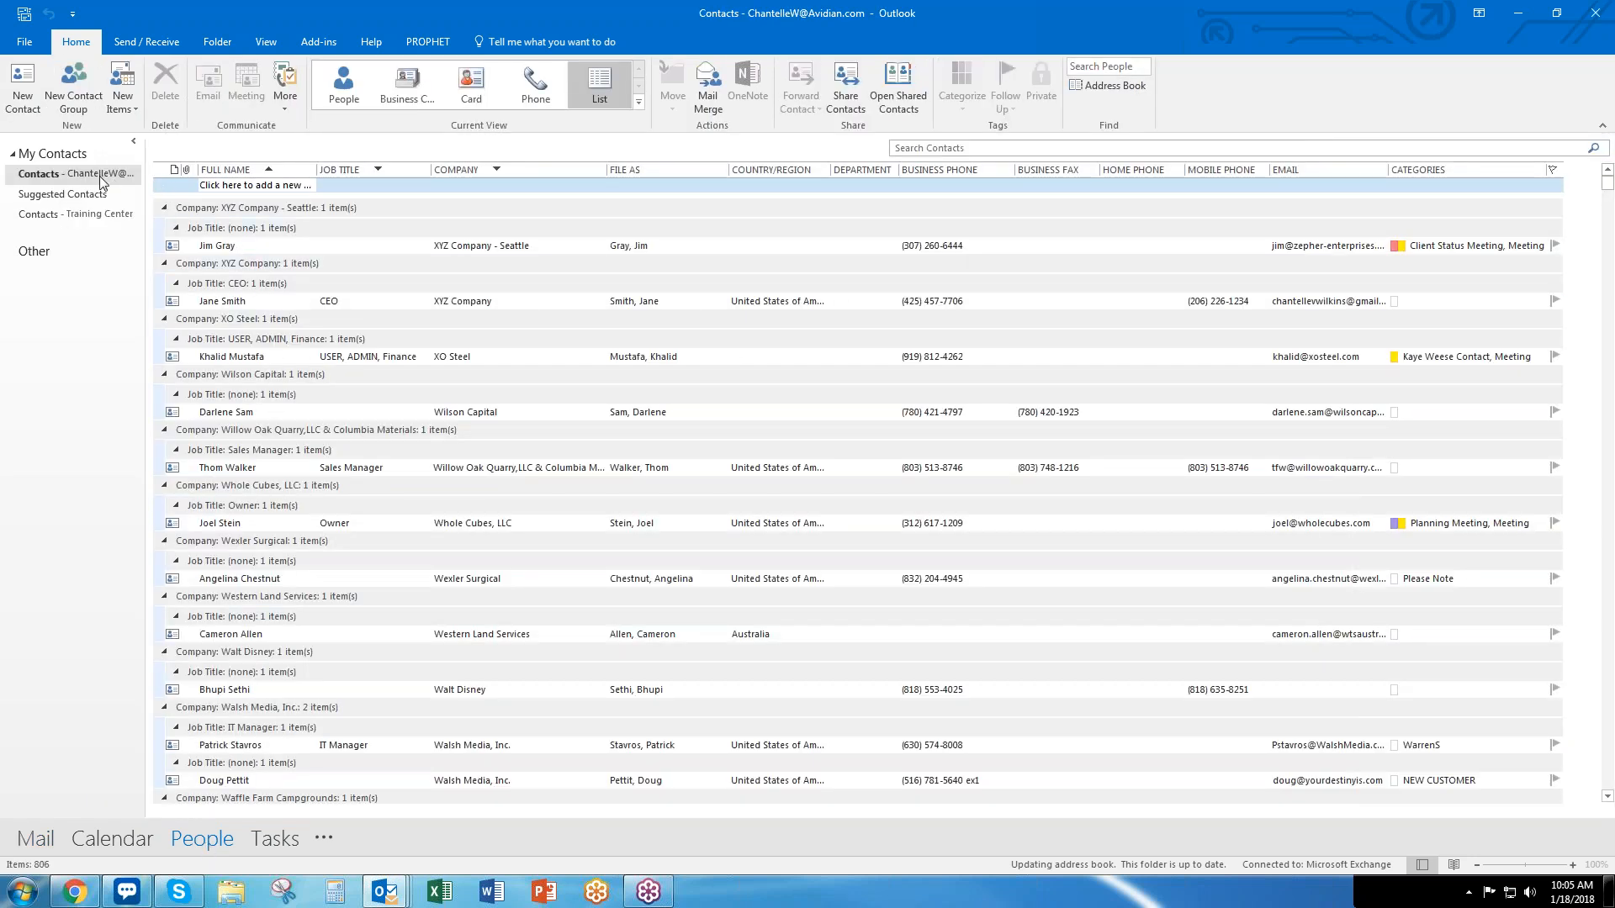
click(99, 179)
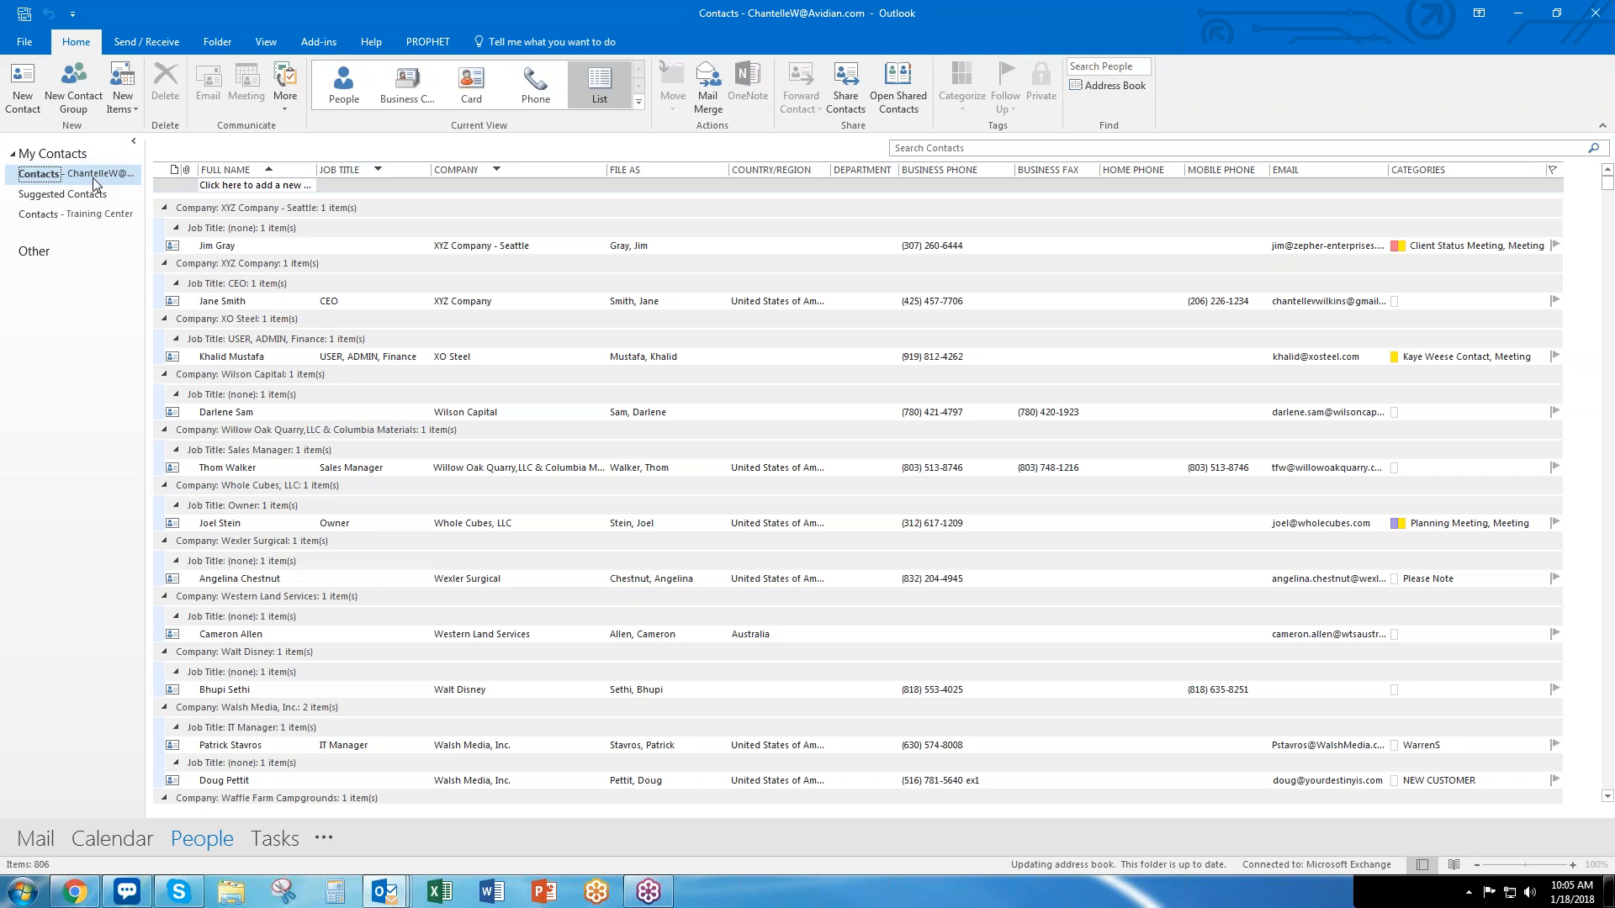
Examine the individual contact entries in the Outlook contact list, comparing their job title and company details
click(300, 245)
click(313, 302)
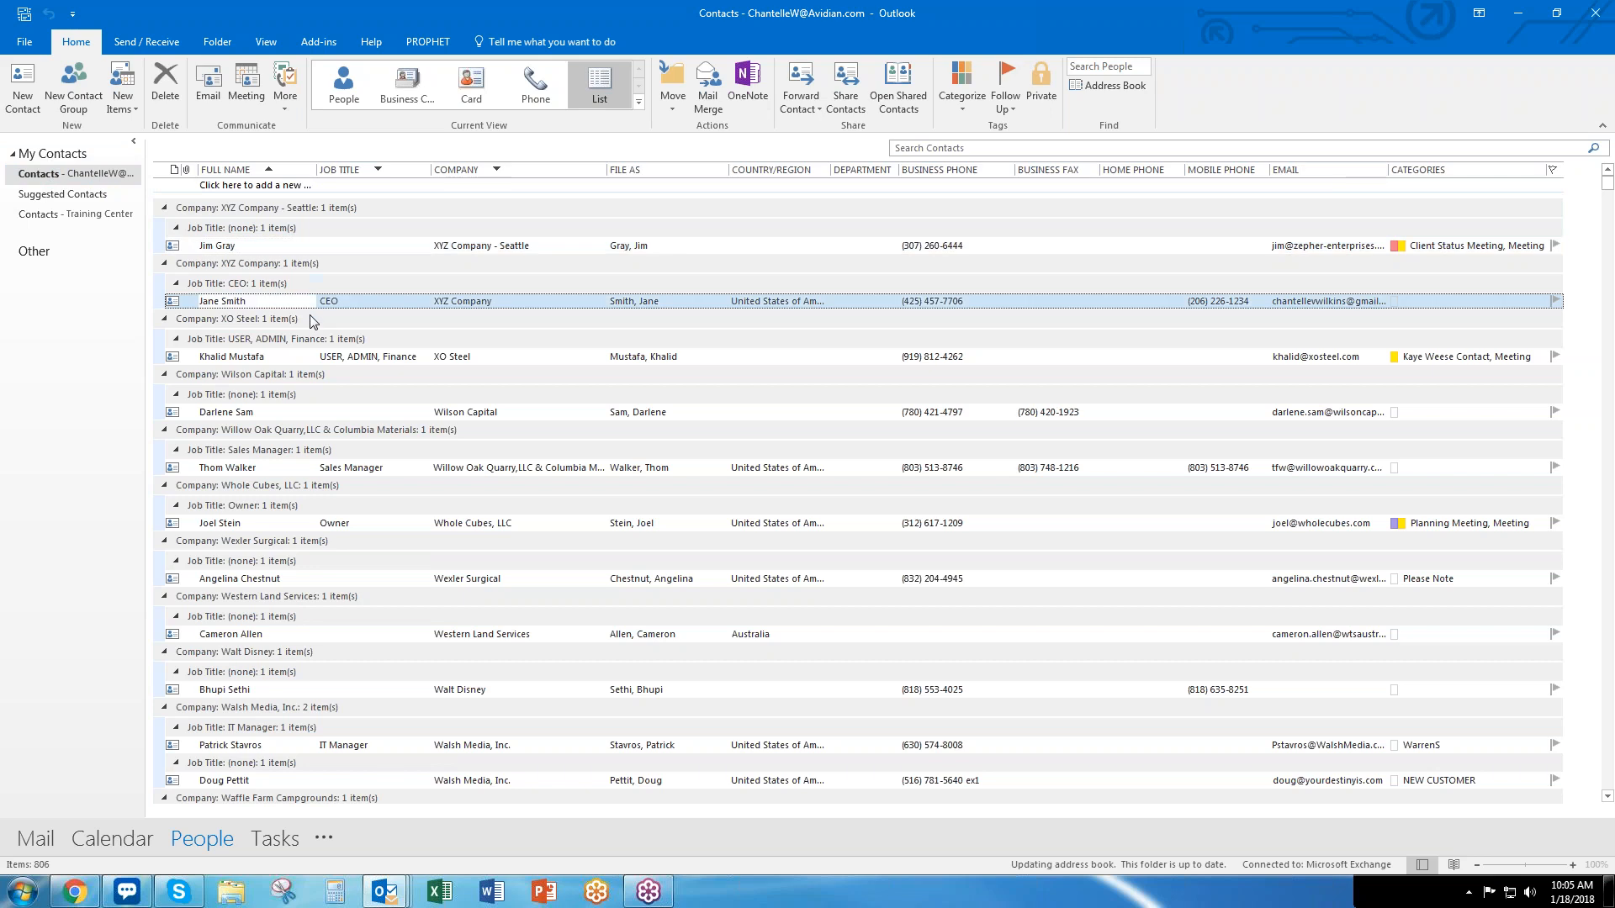
click(316, 360)
click(318, 413)
click(335, 468)
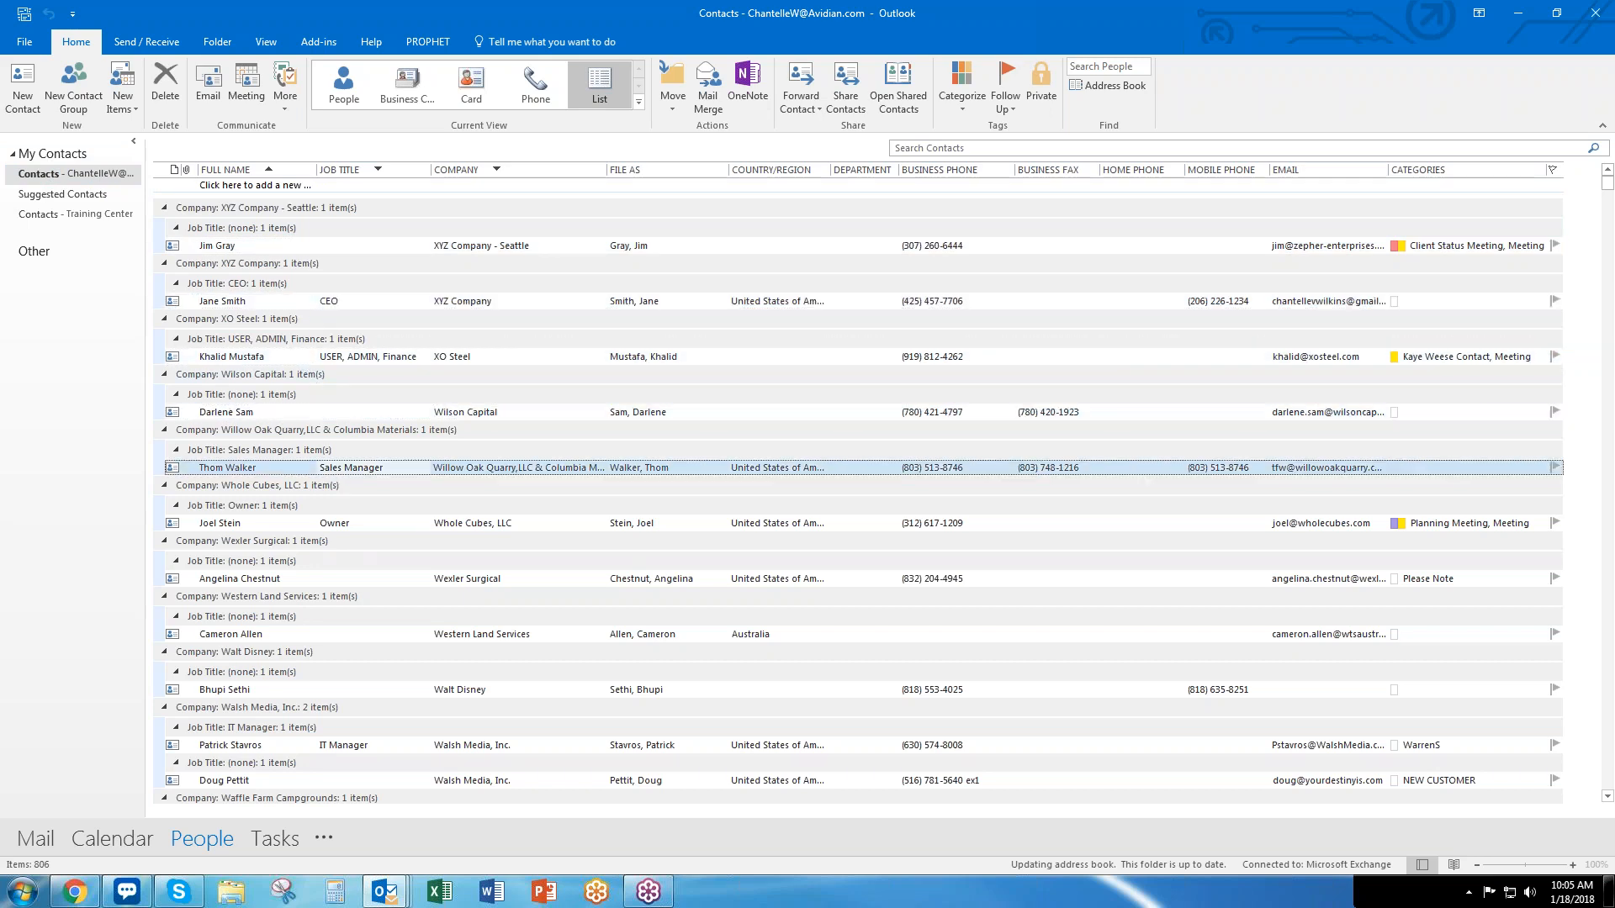
click(357, 540)
click(356, 523)
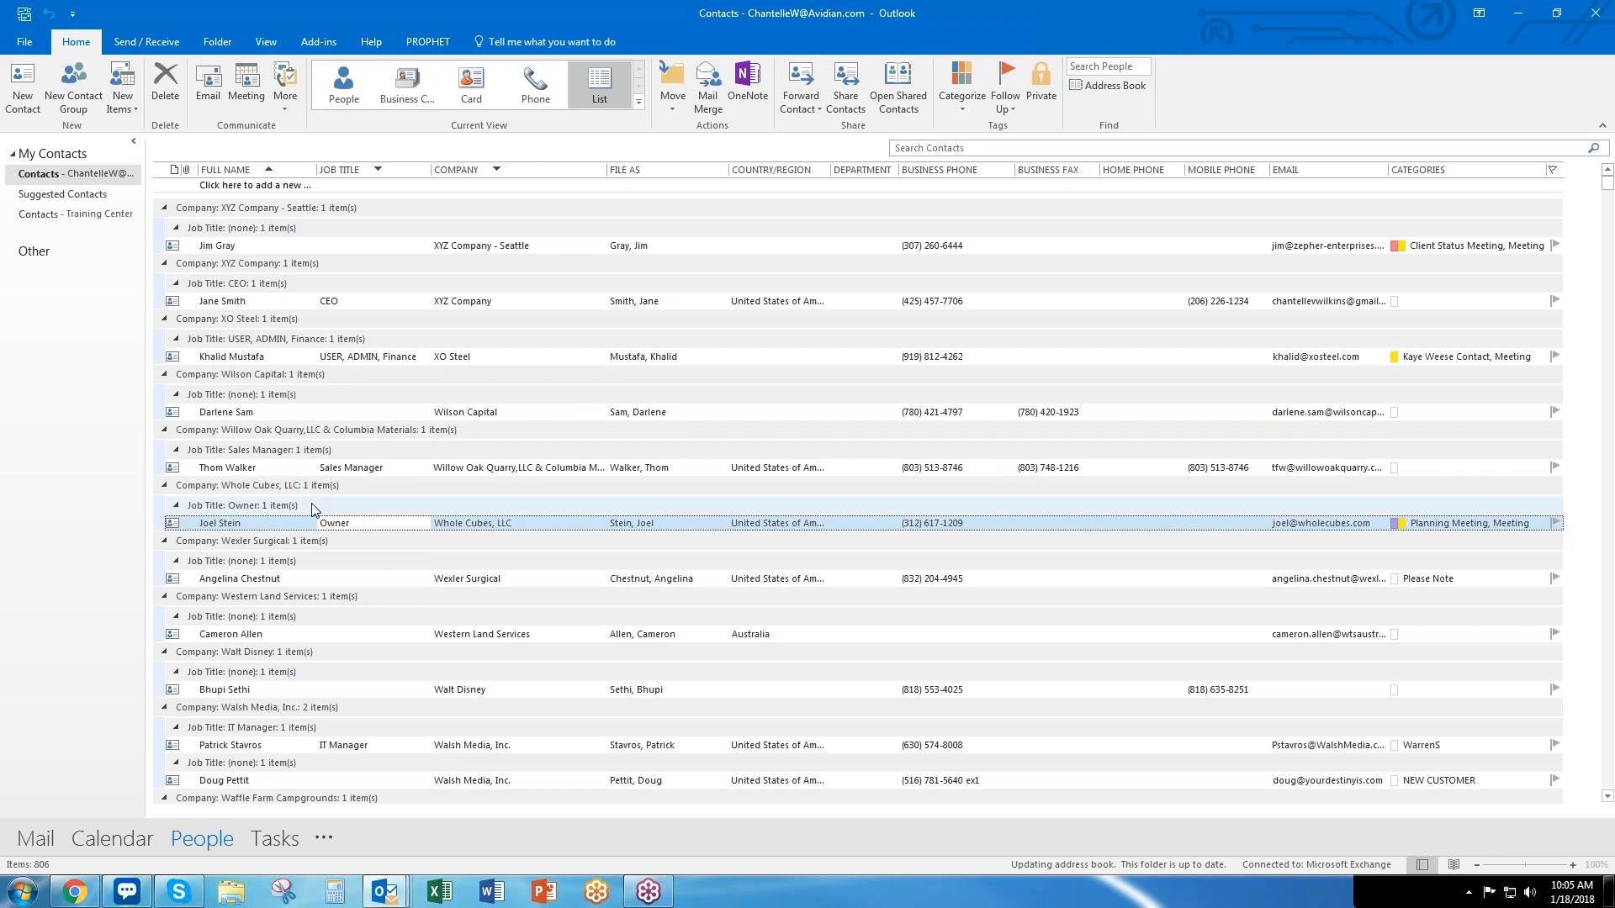
scroll(313, 508, down, 1)
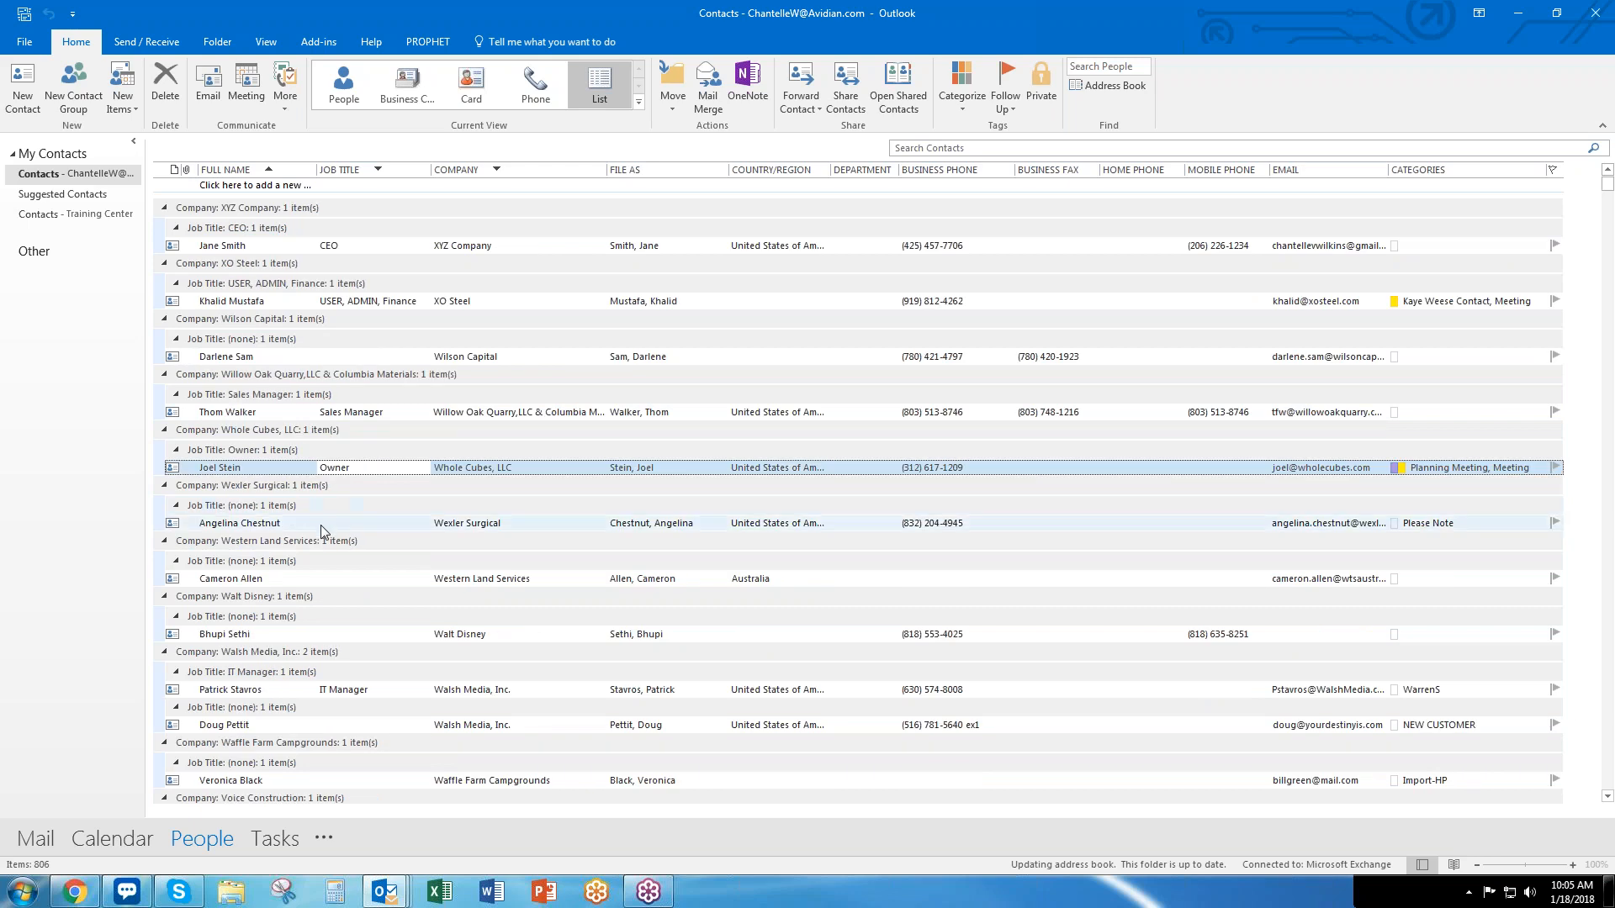
click(320, 525)
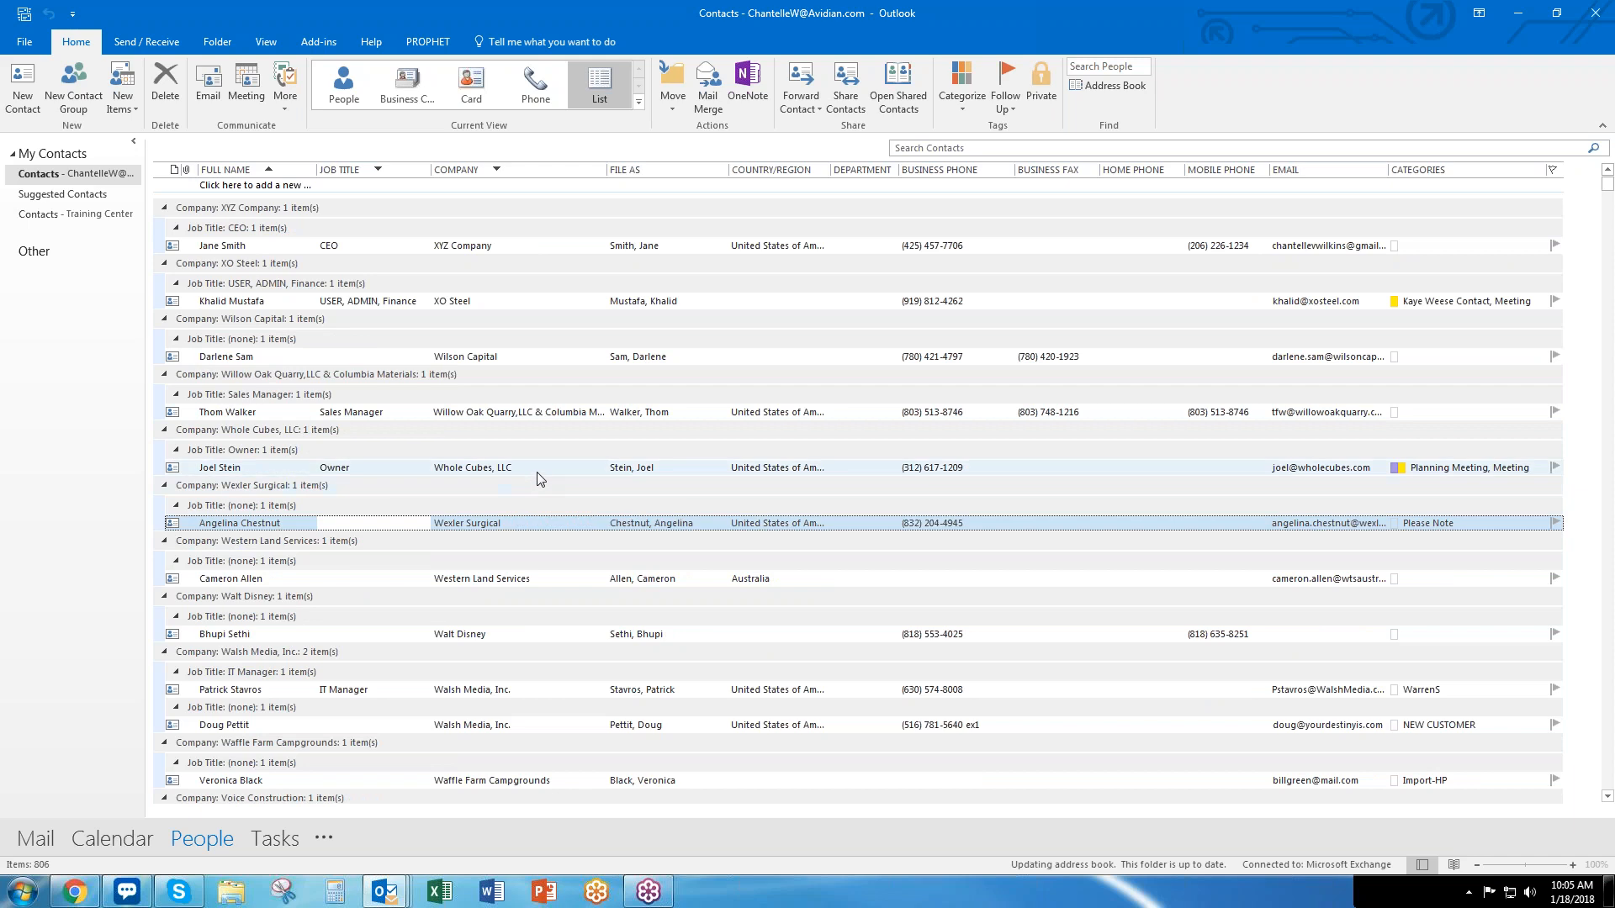
scroll(395, 429, down, 3)
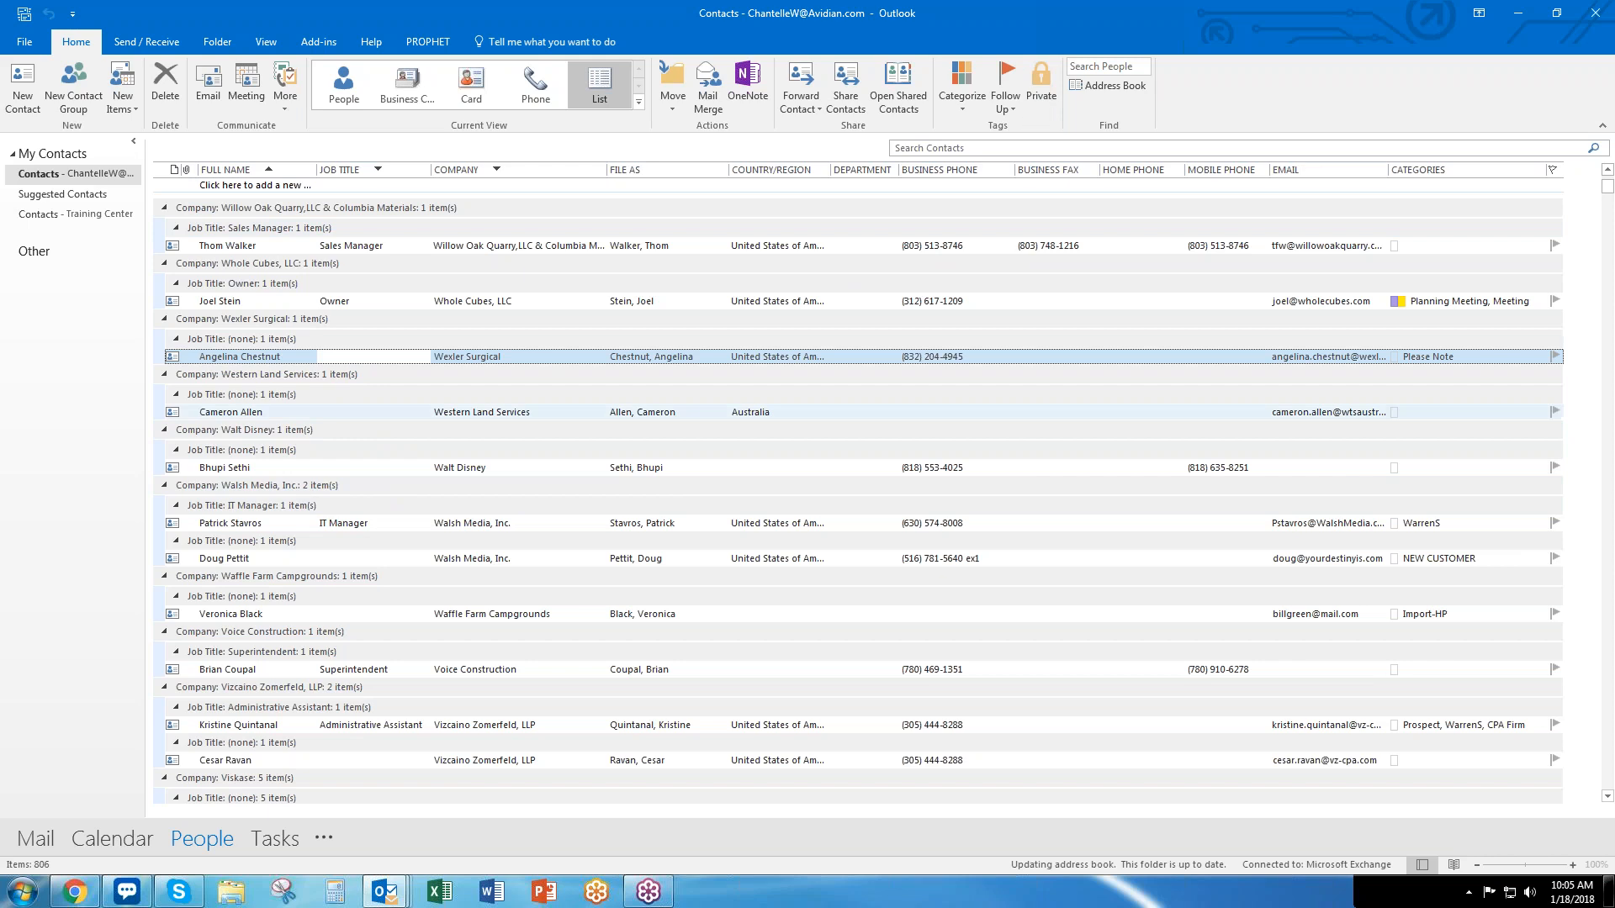
click(272, 412)
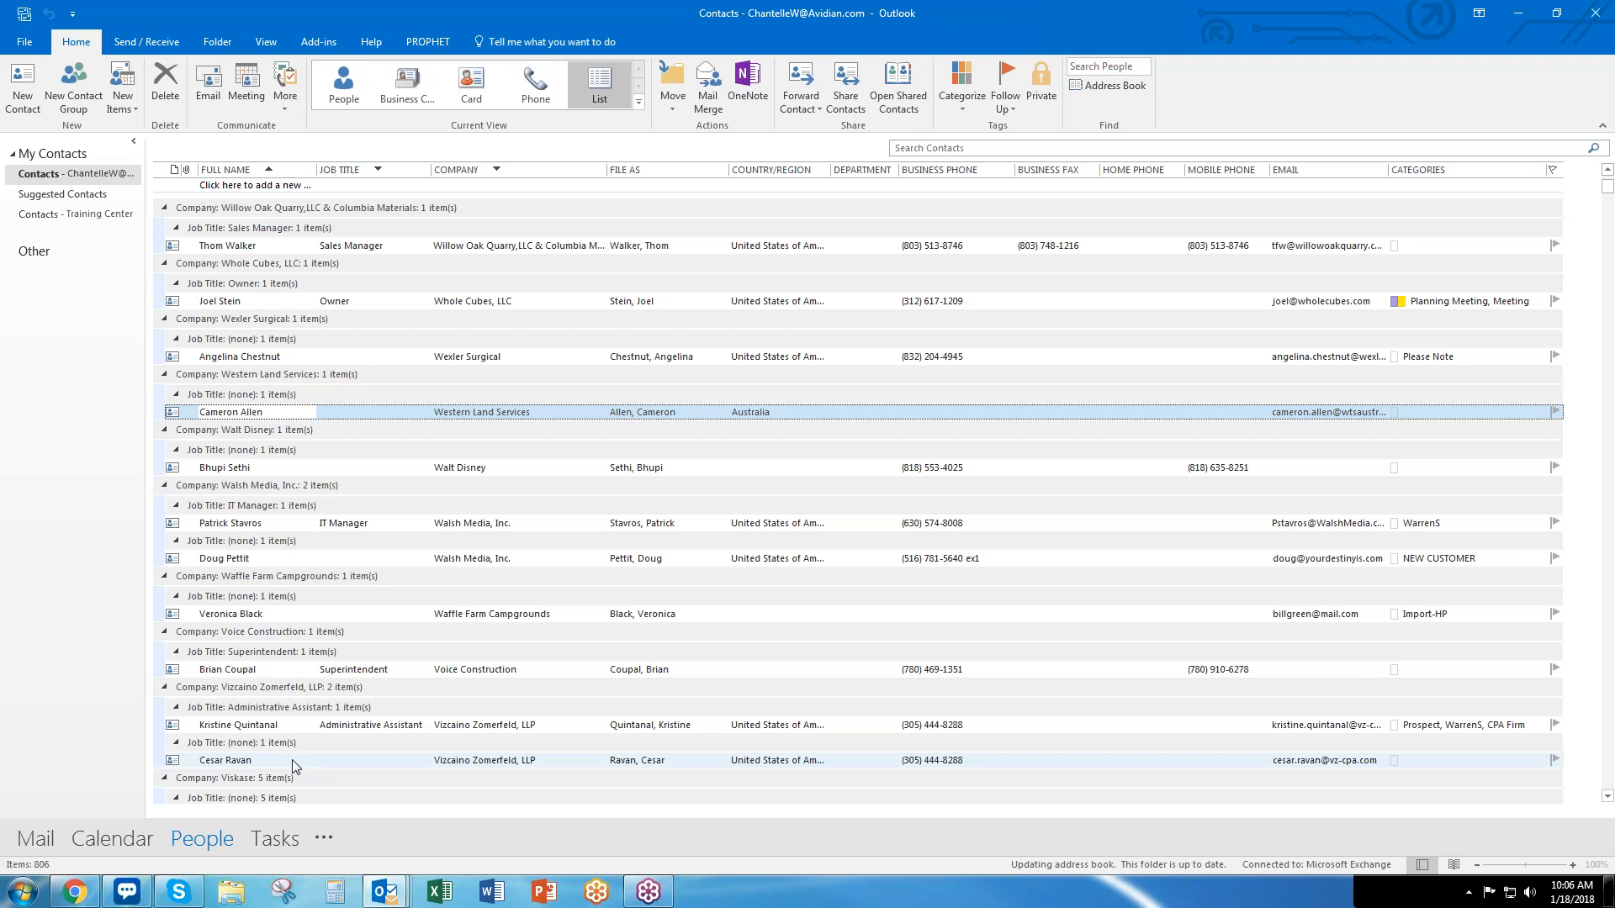
click(77, 180)
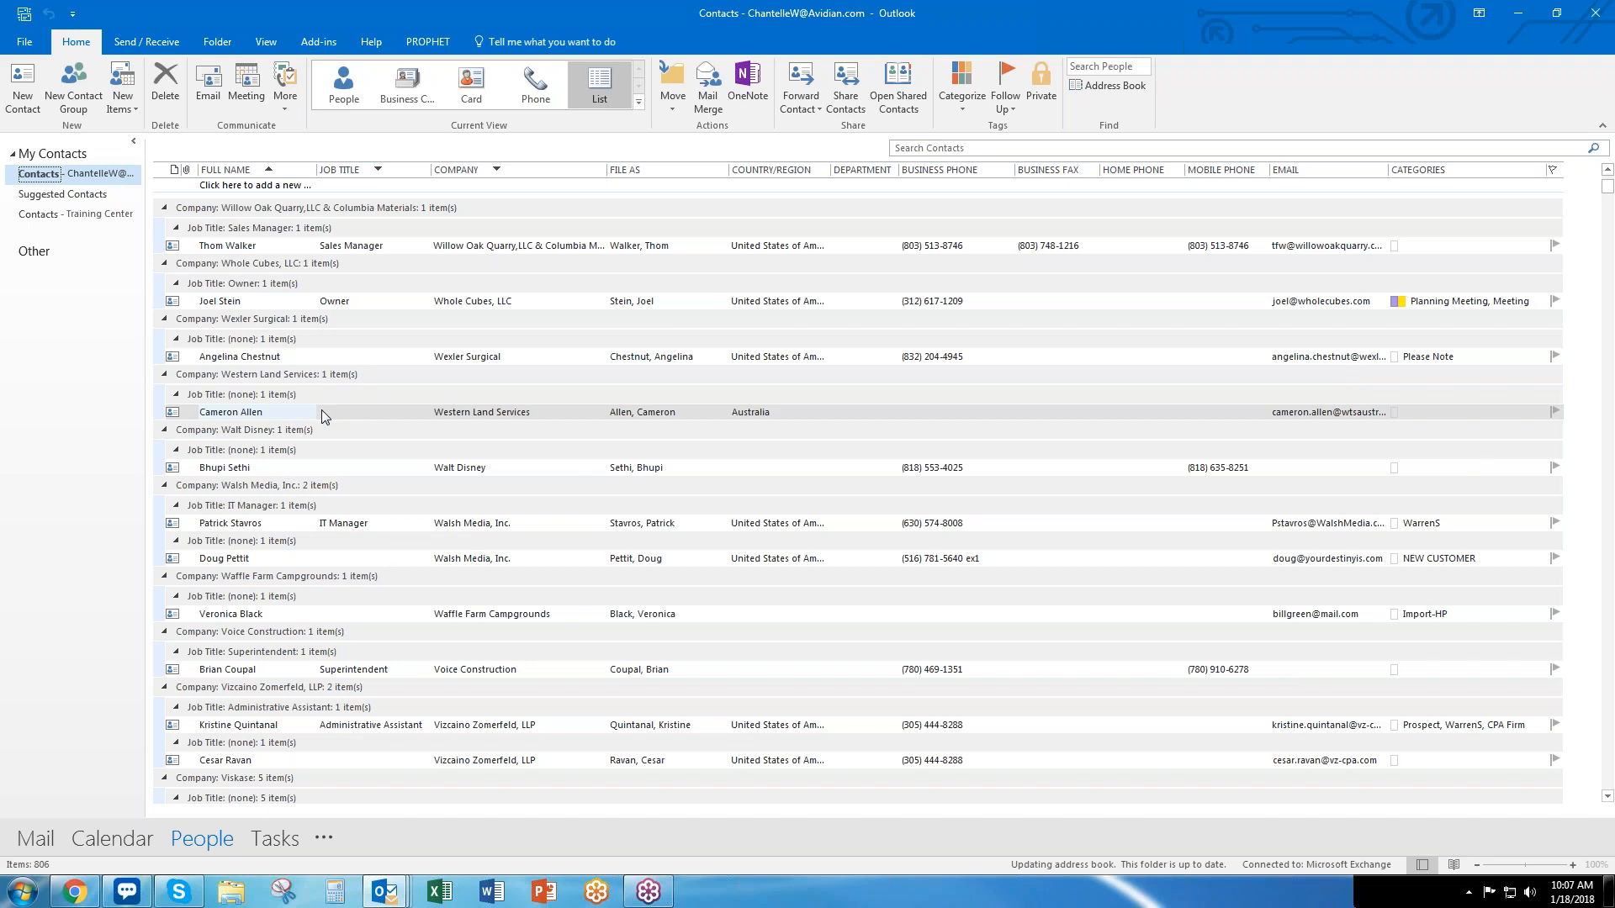
click(317, 410)
Return to the Prophet Contact Manager and narrow the Address, Mobile and Business Phone columns
click(35, 849)
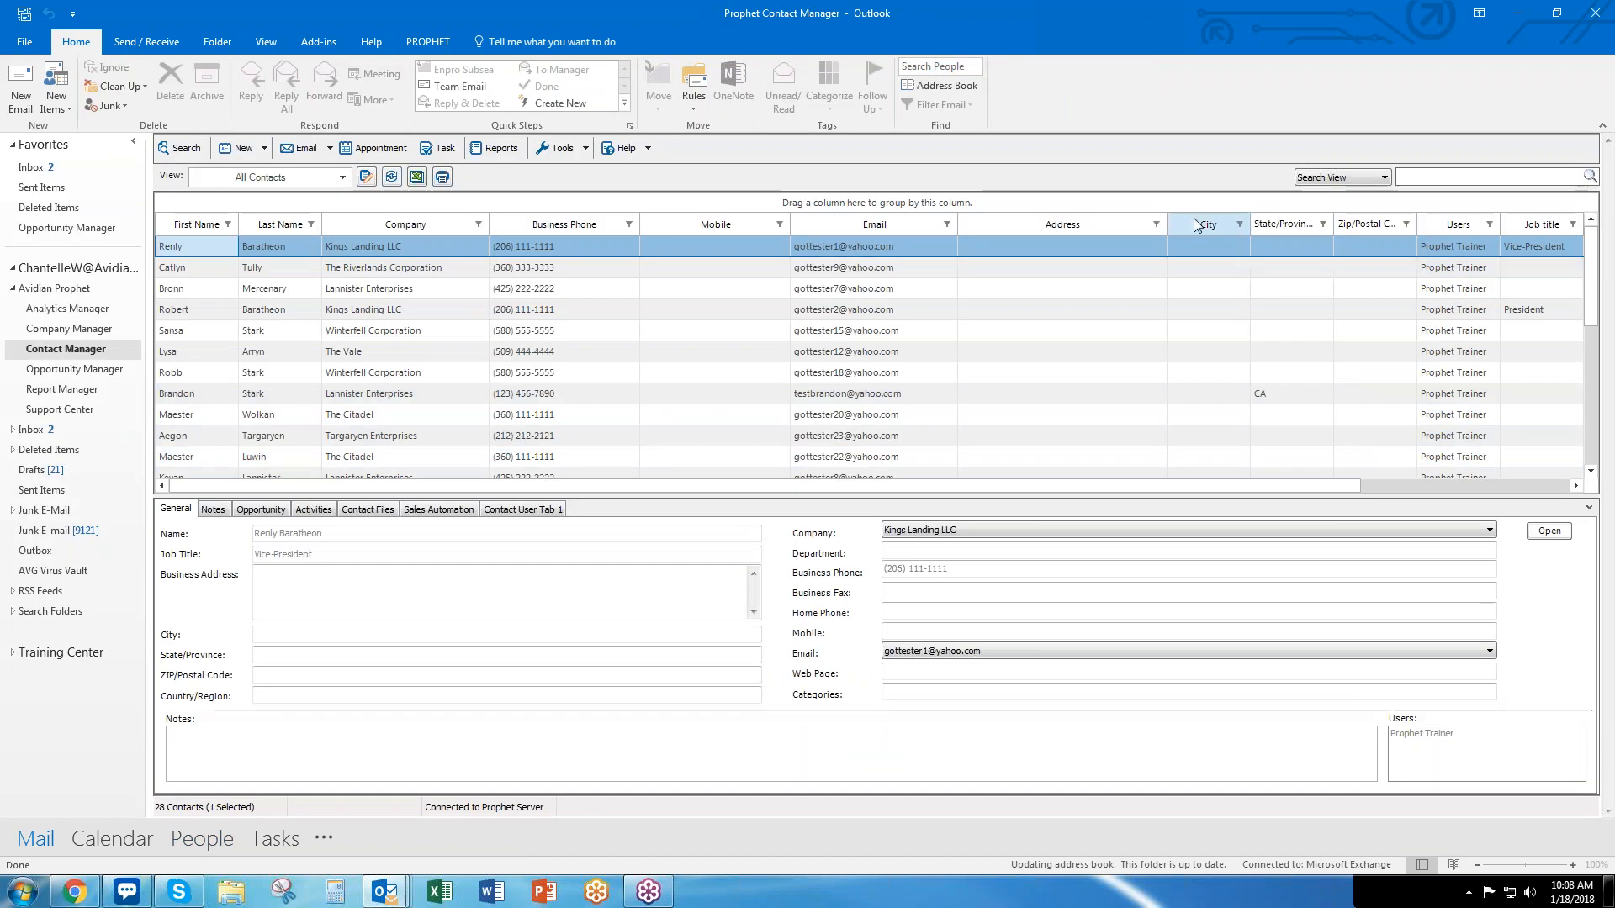
drag(1166, 225, 1094, 225)
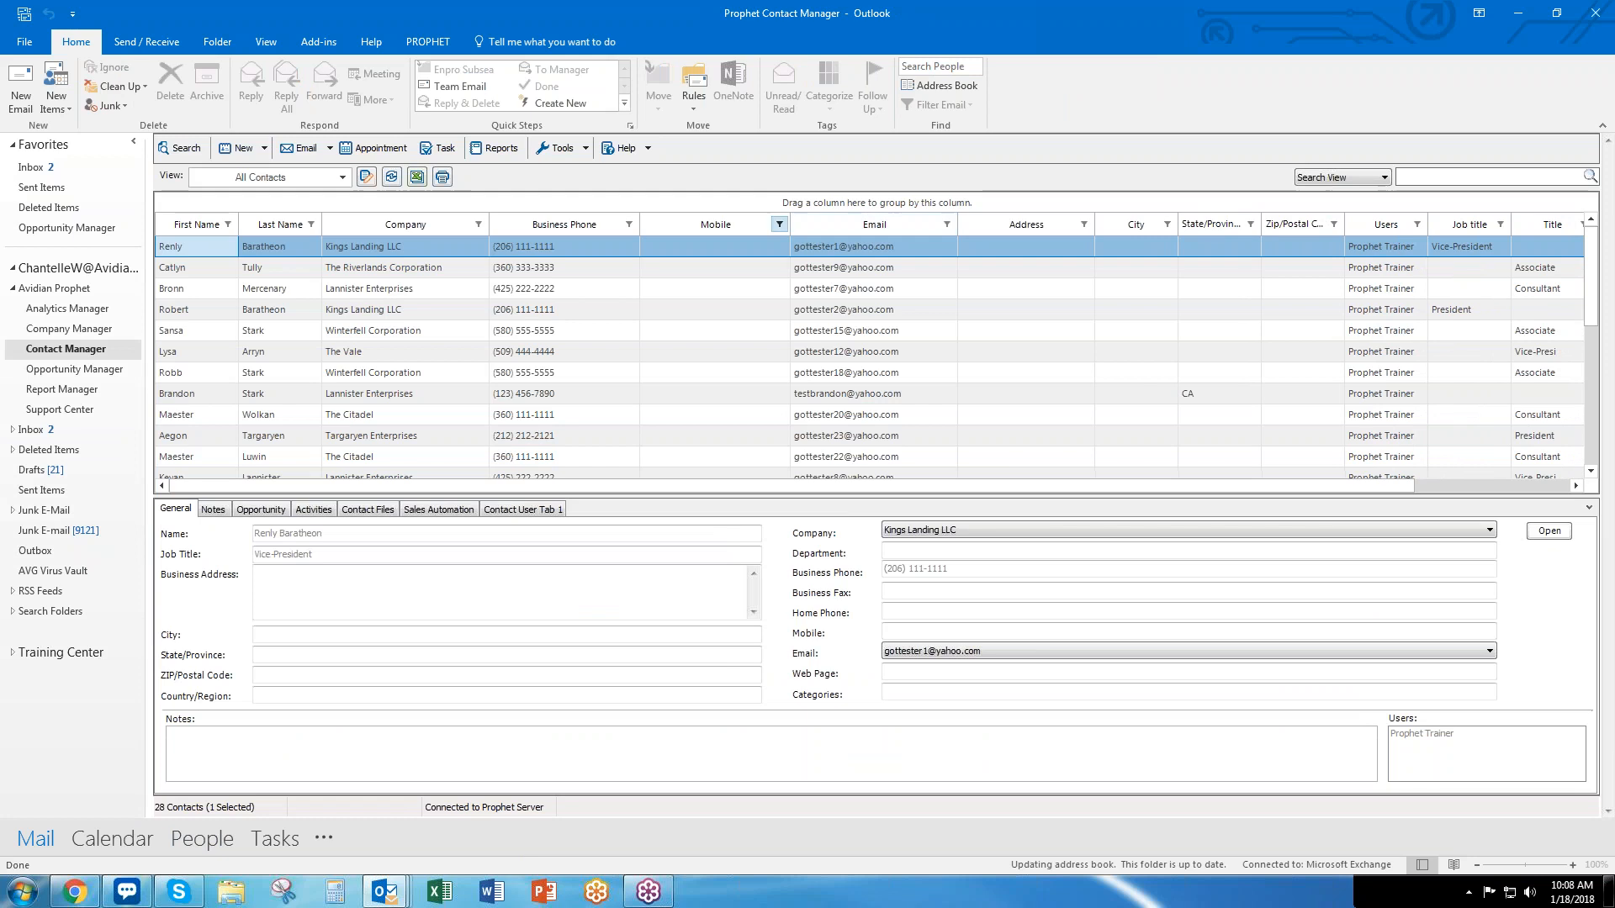
drag(790, 224, 737, 224)
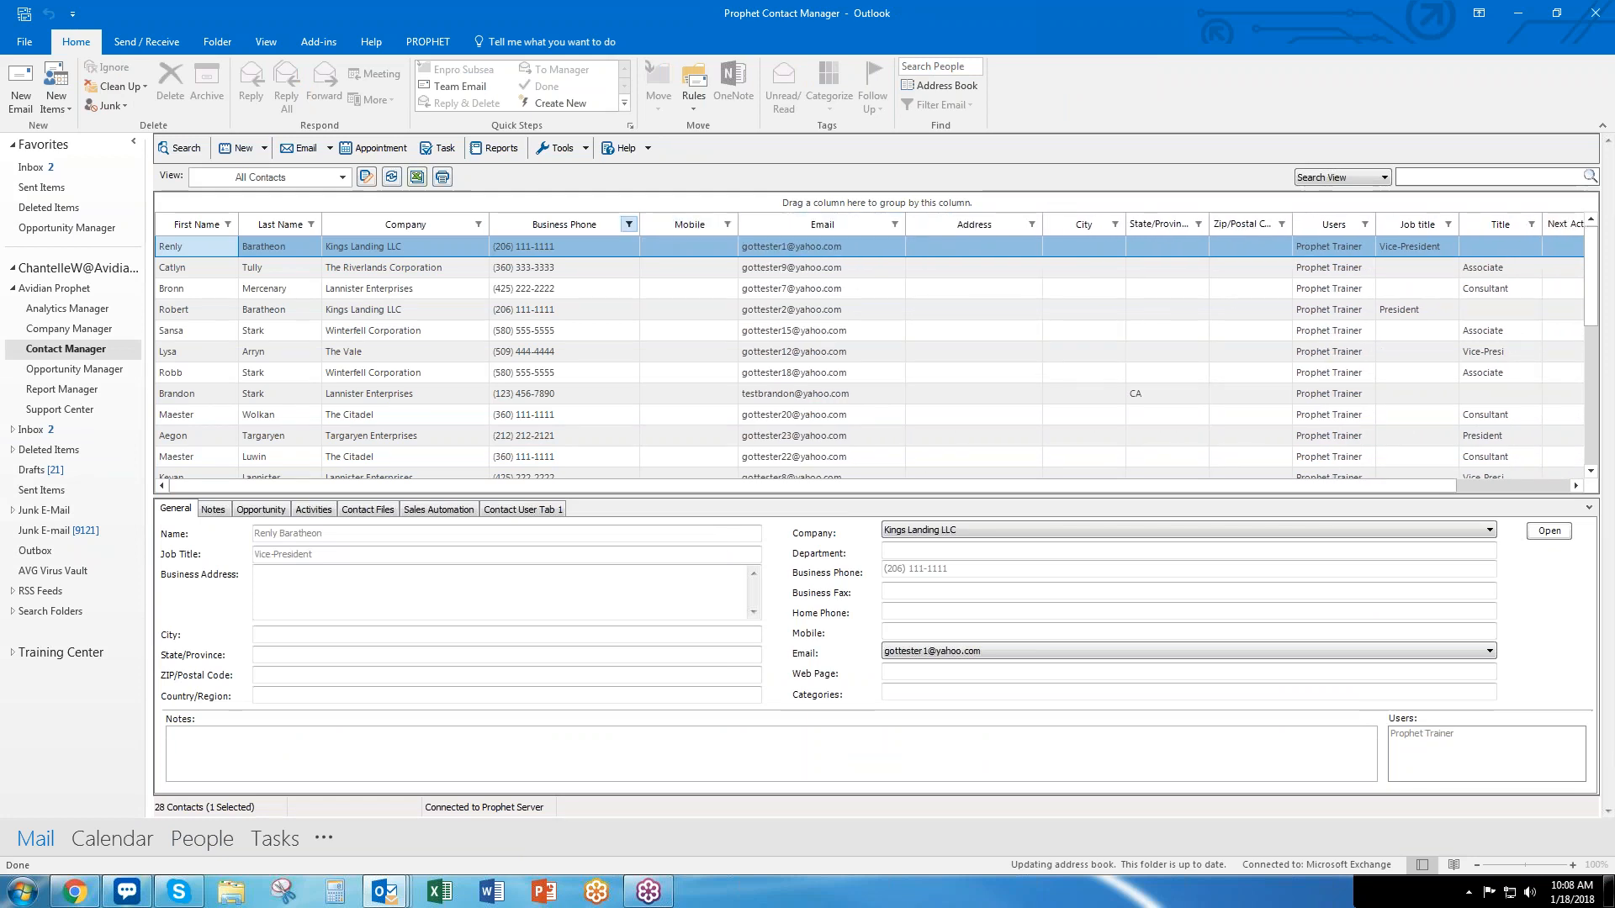
drag(640, 225, 599, 224)
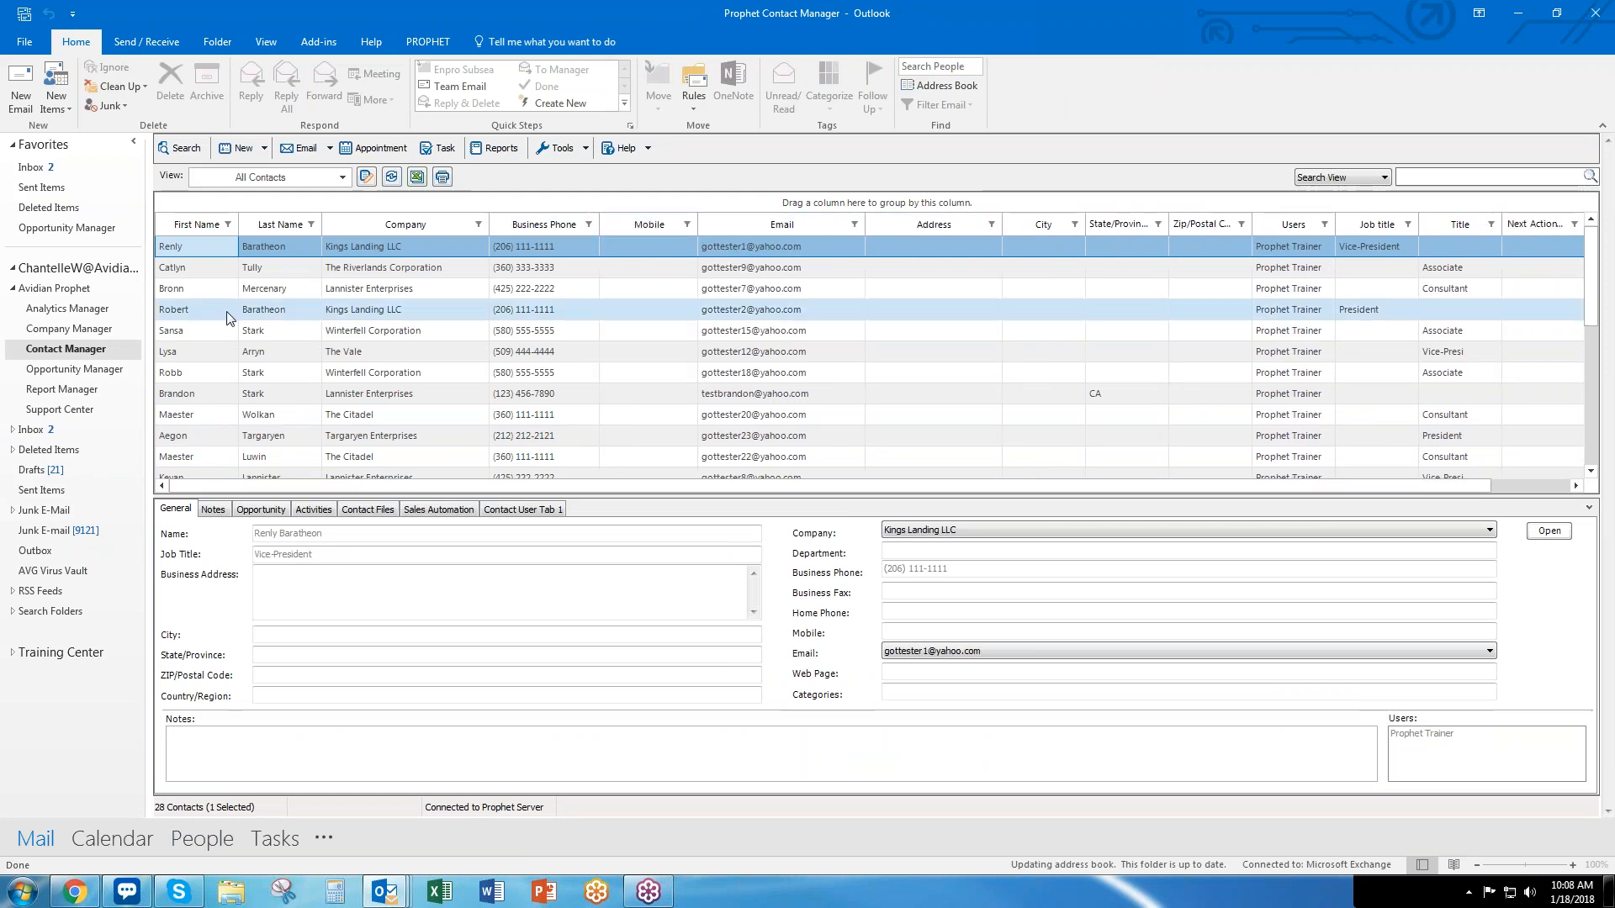
Examine several contacts in the Contact Manager list together with their company and email details
click(97, 352)
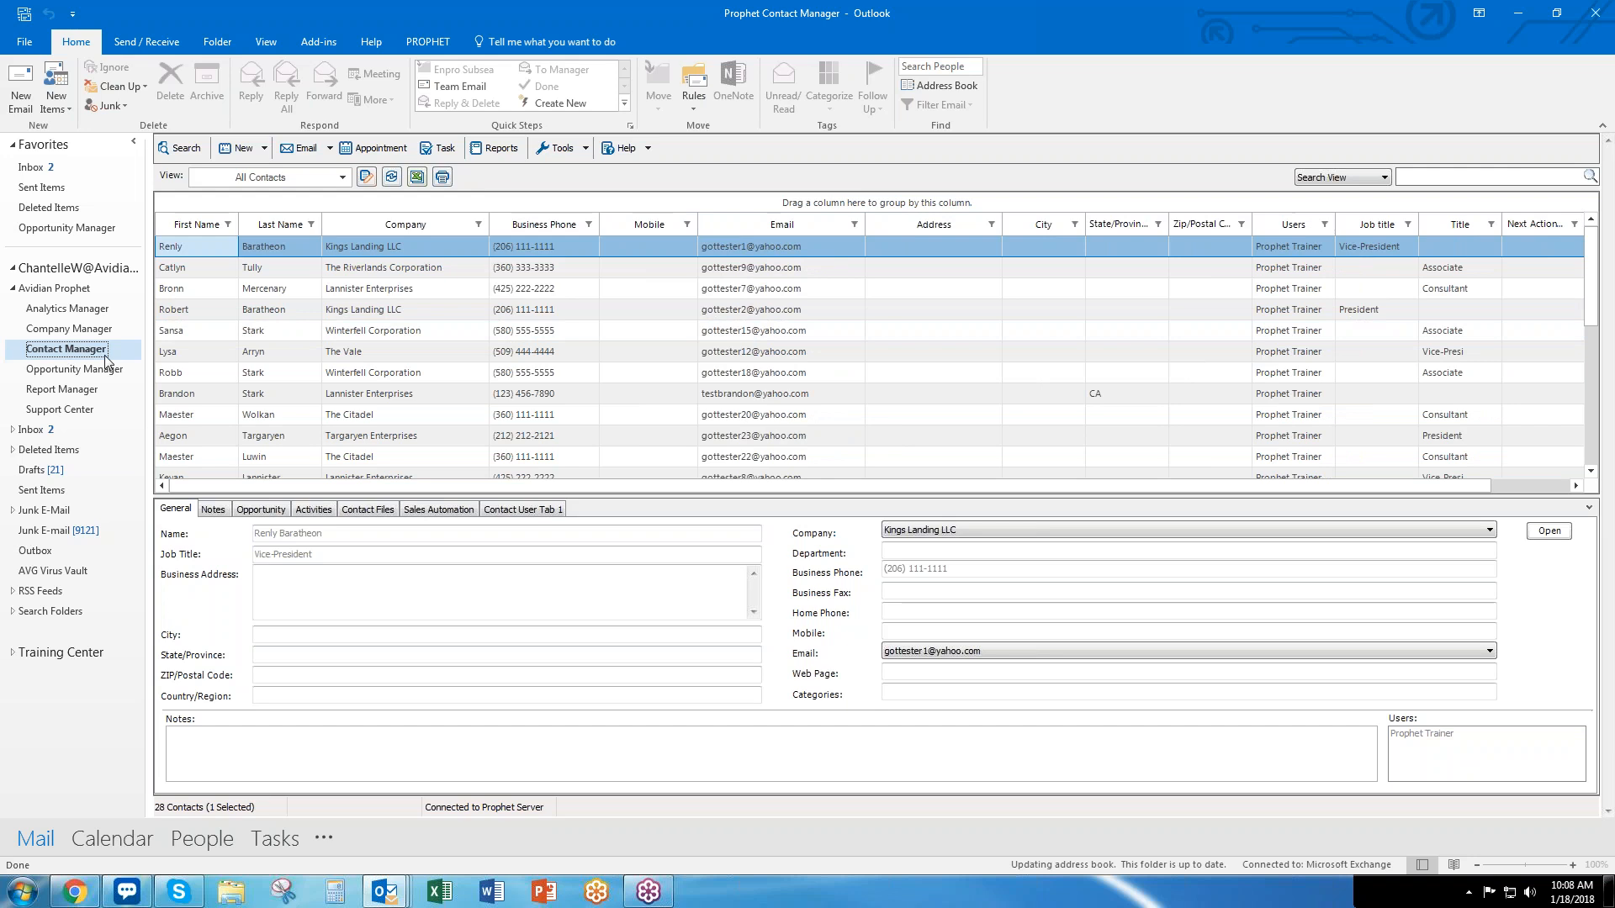
click(715, 269)
click(717, 311)
click(737, 370)
click(735, 414)
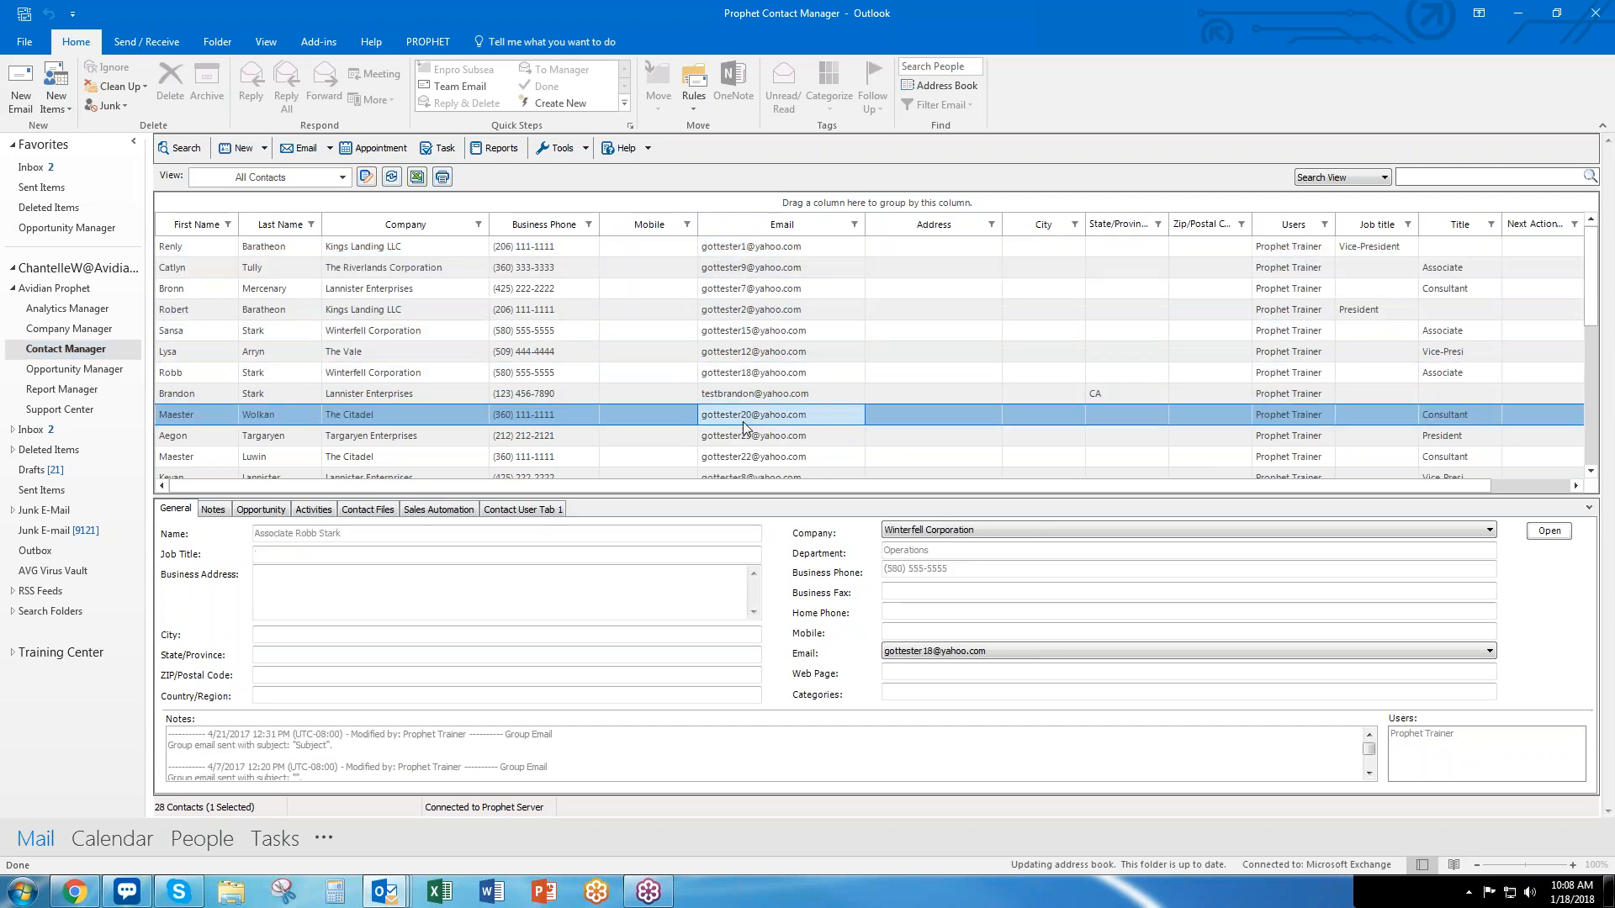
click(732, 436)
click(731, 461)
scroll(735, 462, down, 3)
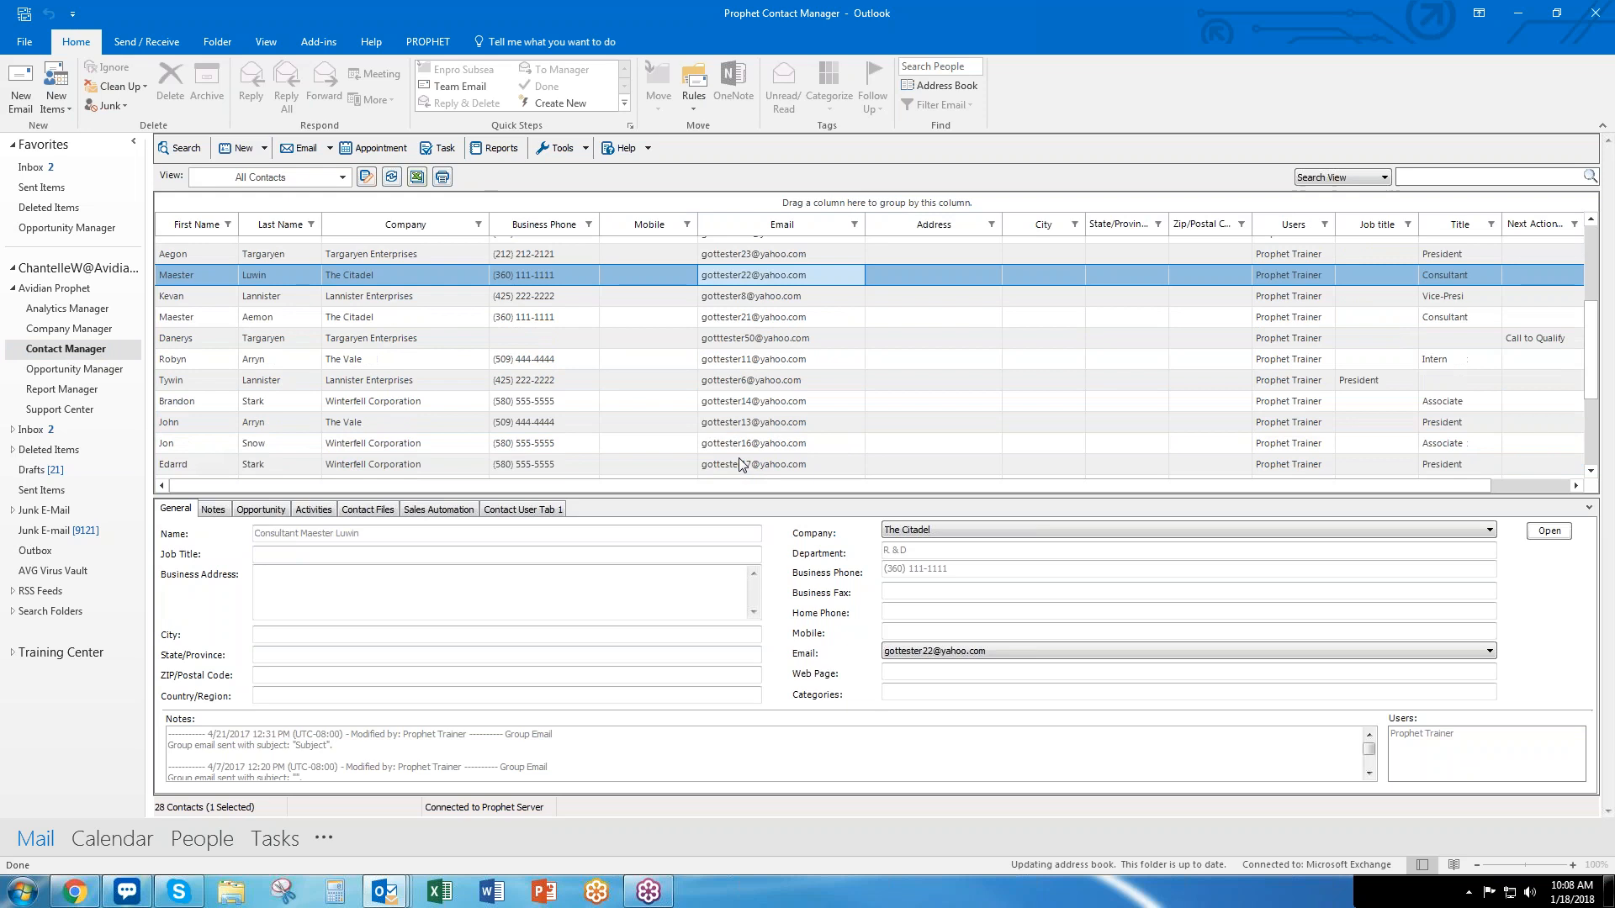
Open the contact record of the Winterfell Corporation associate listed without a job title, examine its company and job title fields, and close it
click(543, 403)
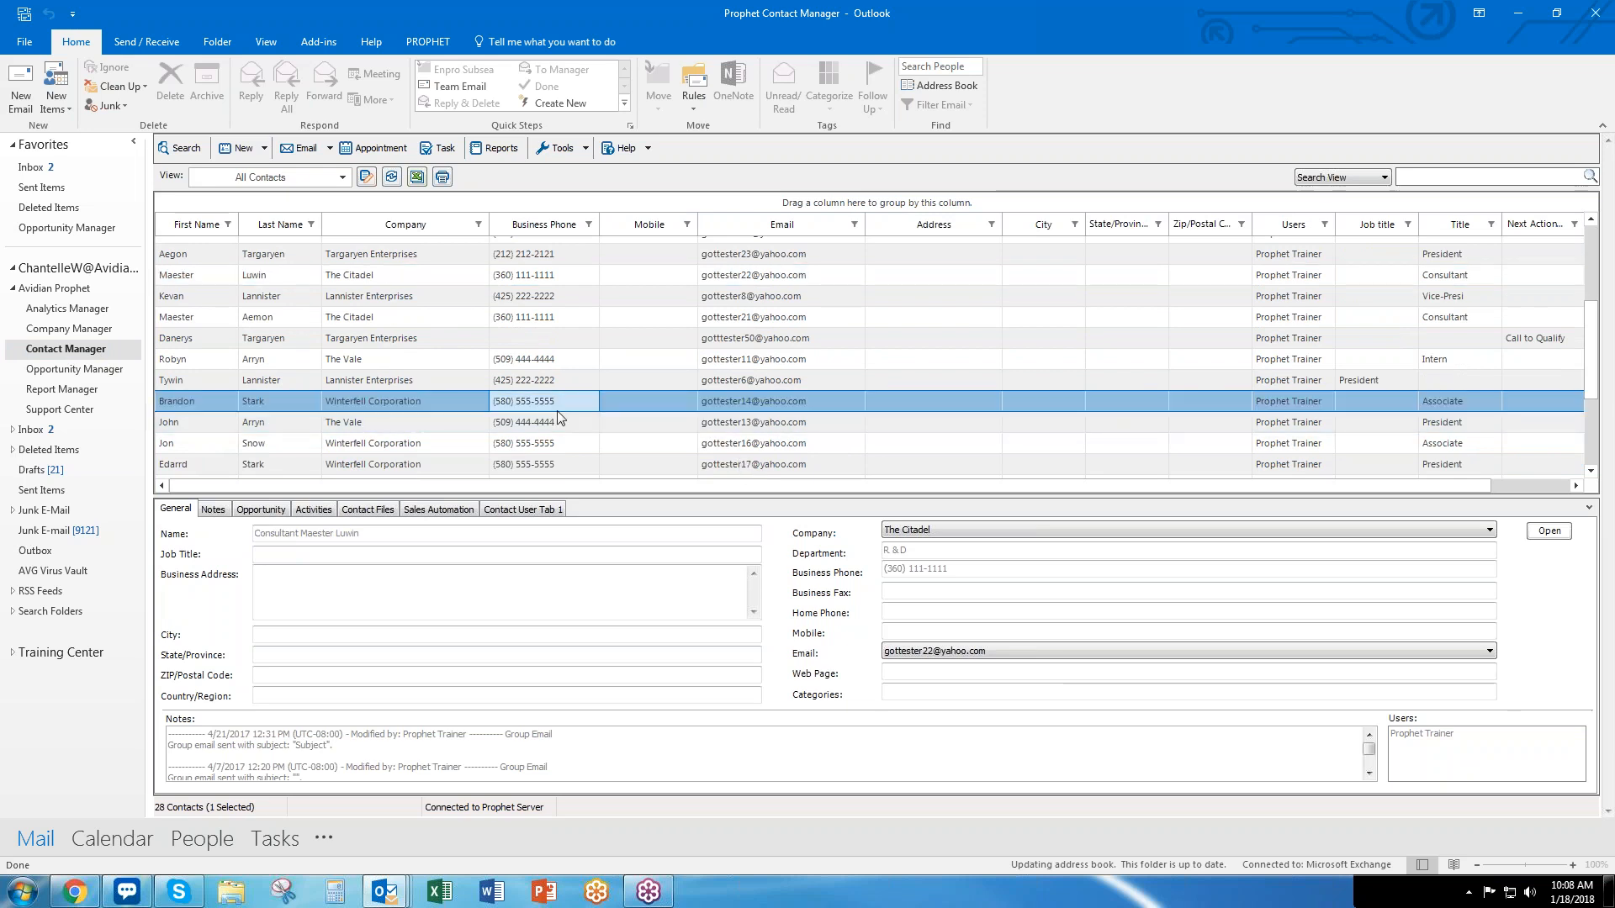
click(665, 407)
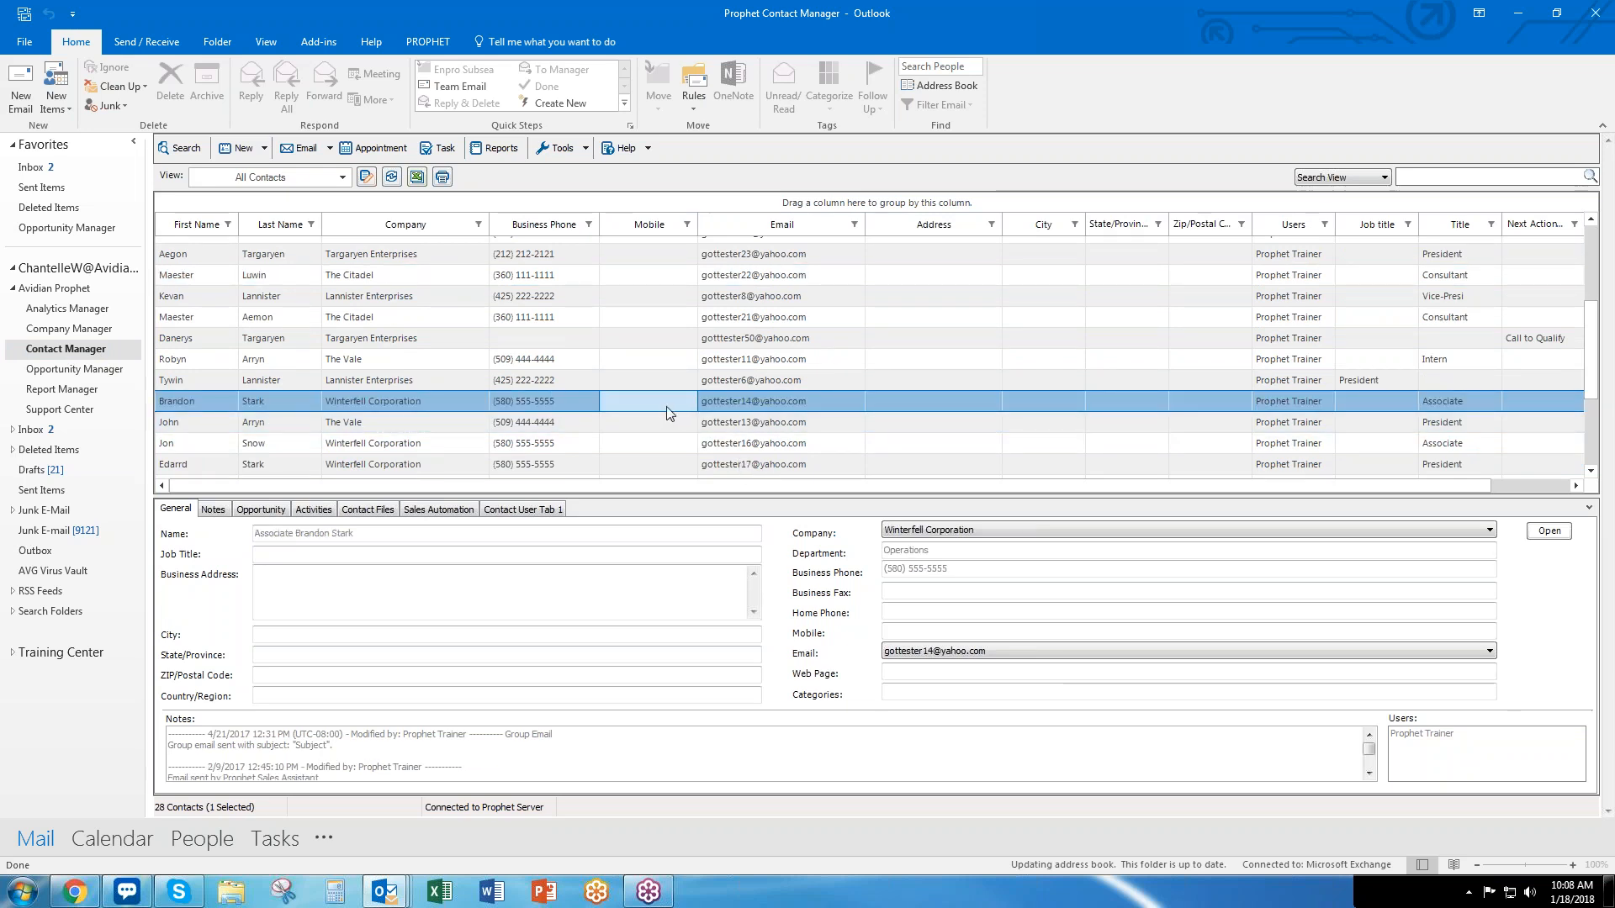
double_click(669, 407)
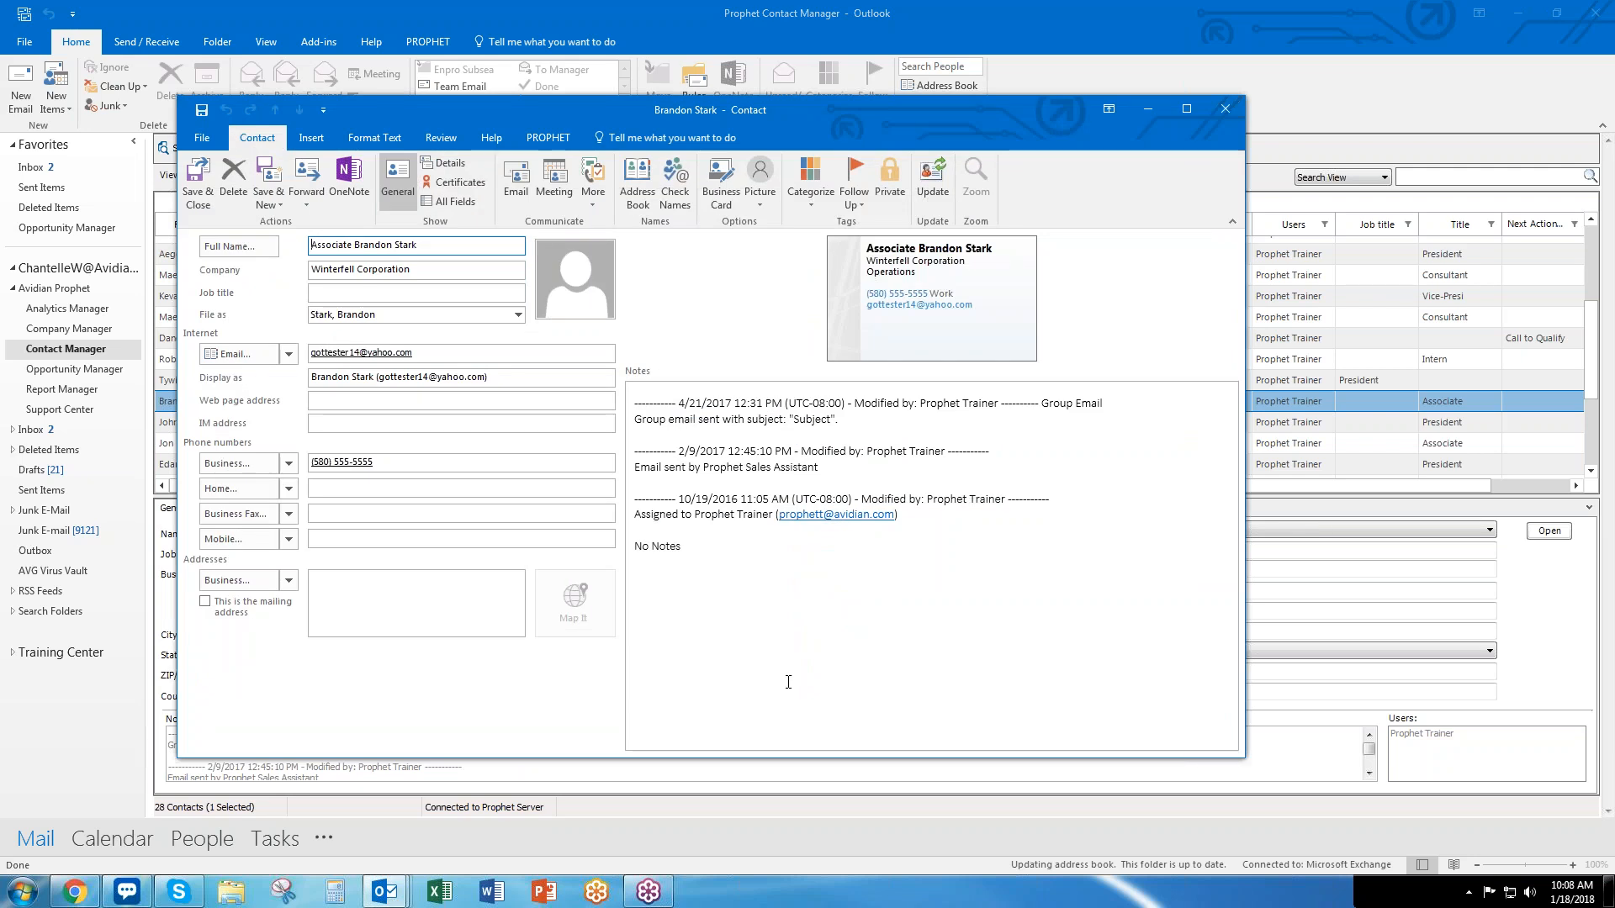
click(429, 277)
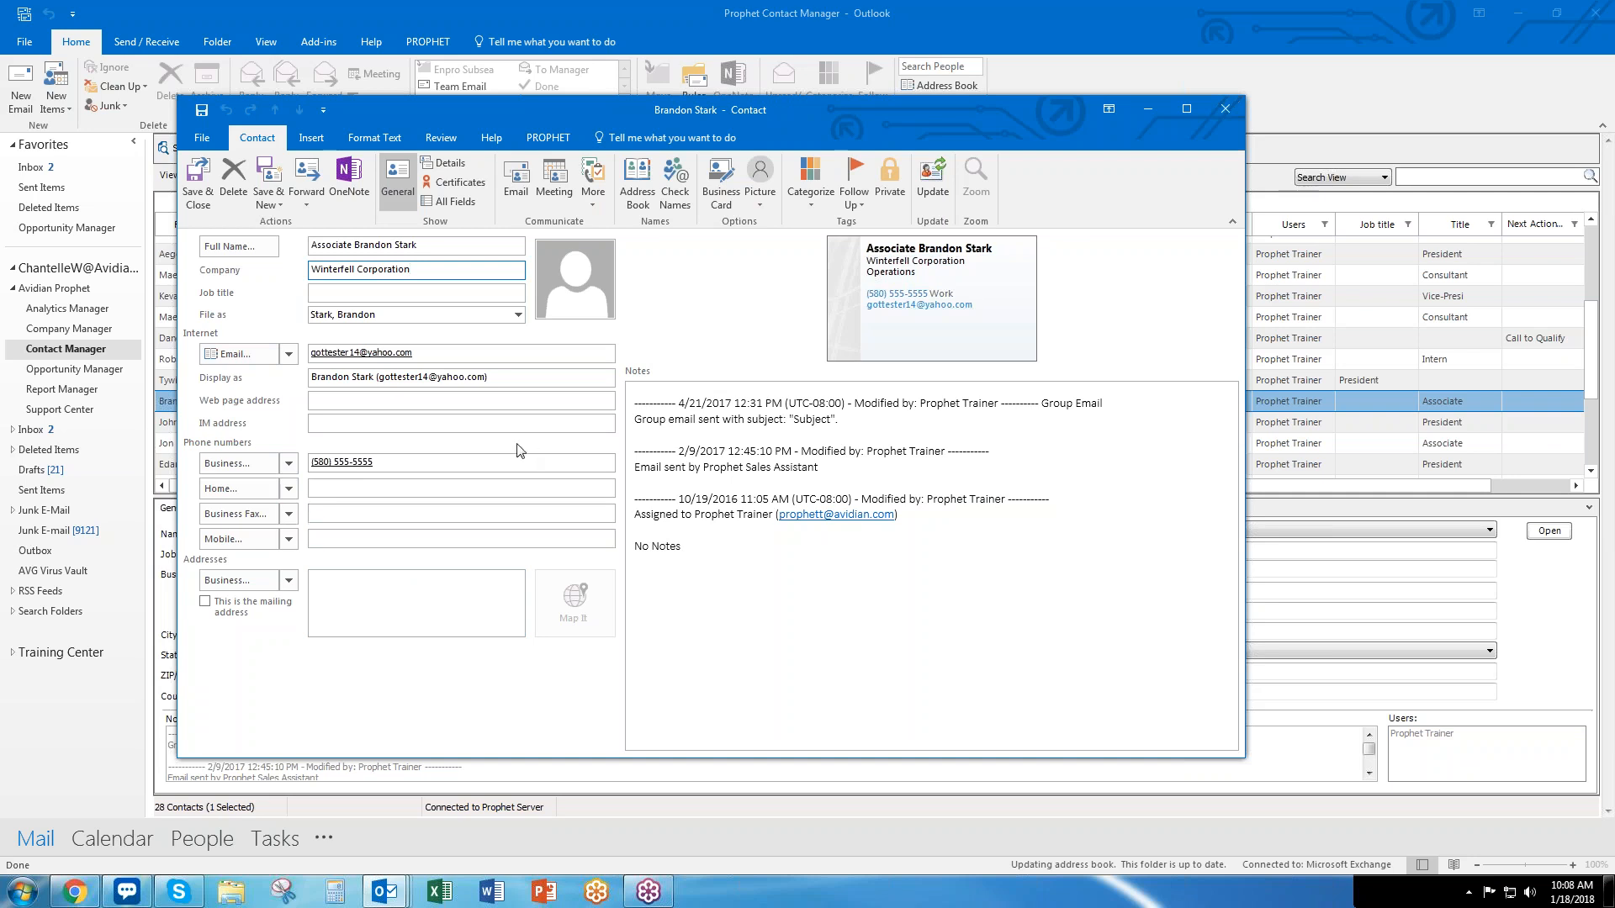
click(334, 291)
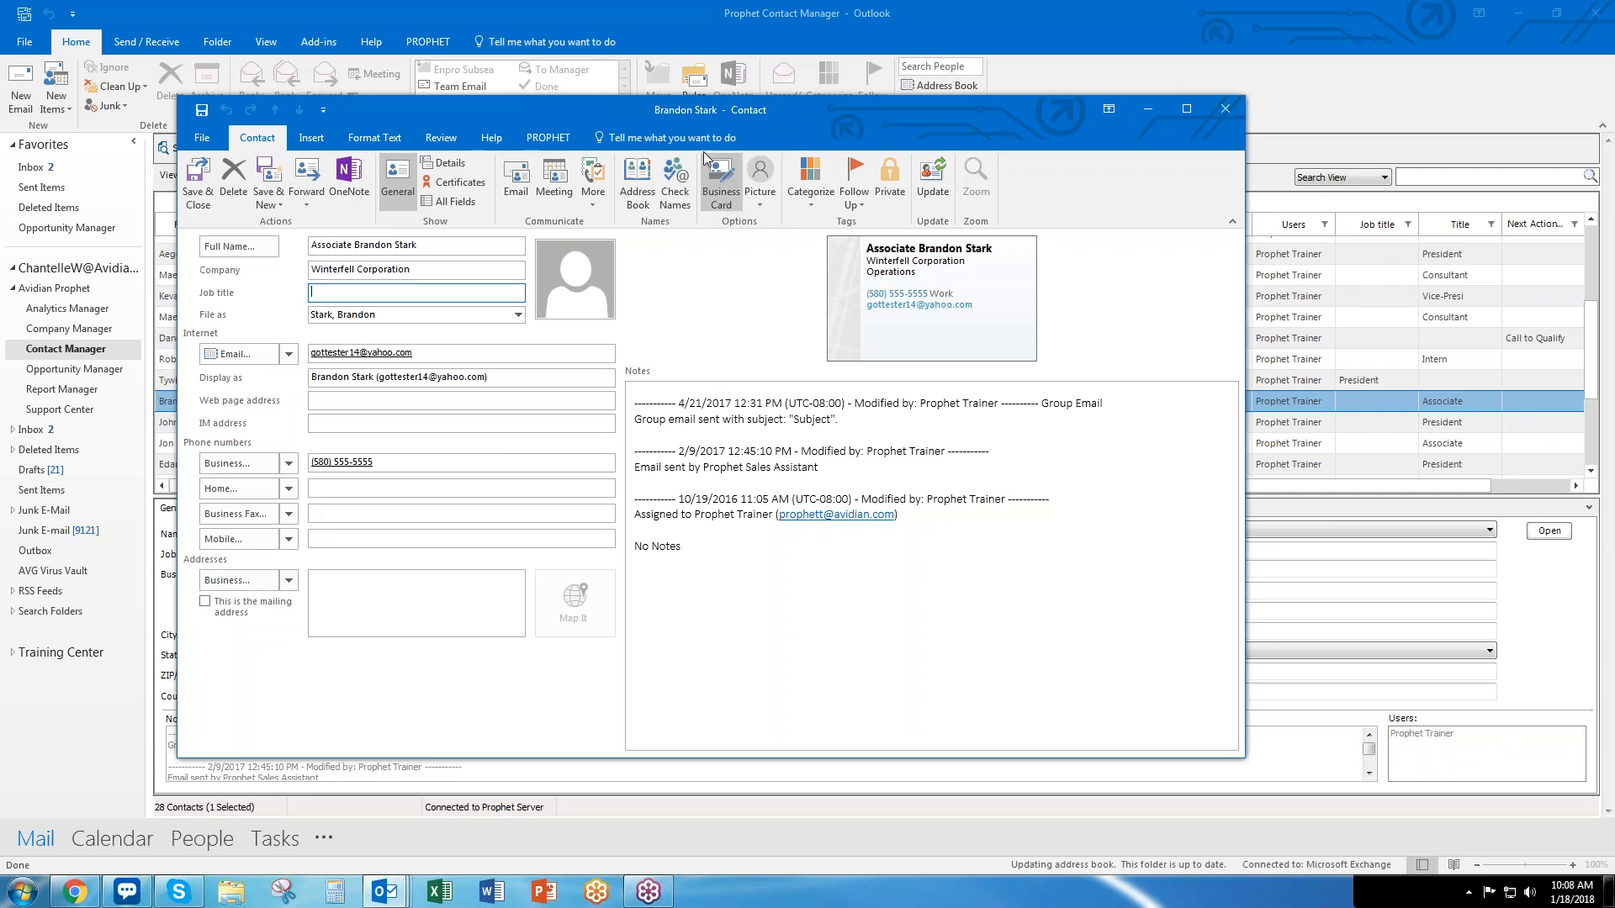
drag(695, 113, 734, 138)
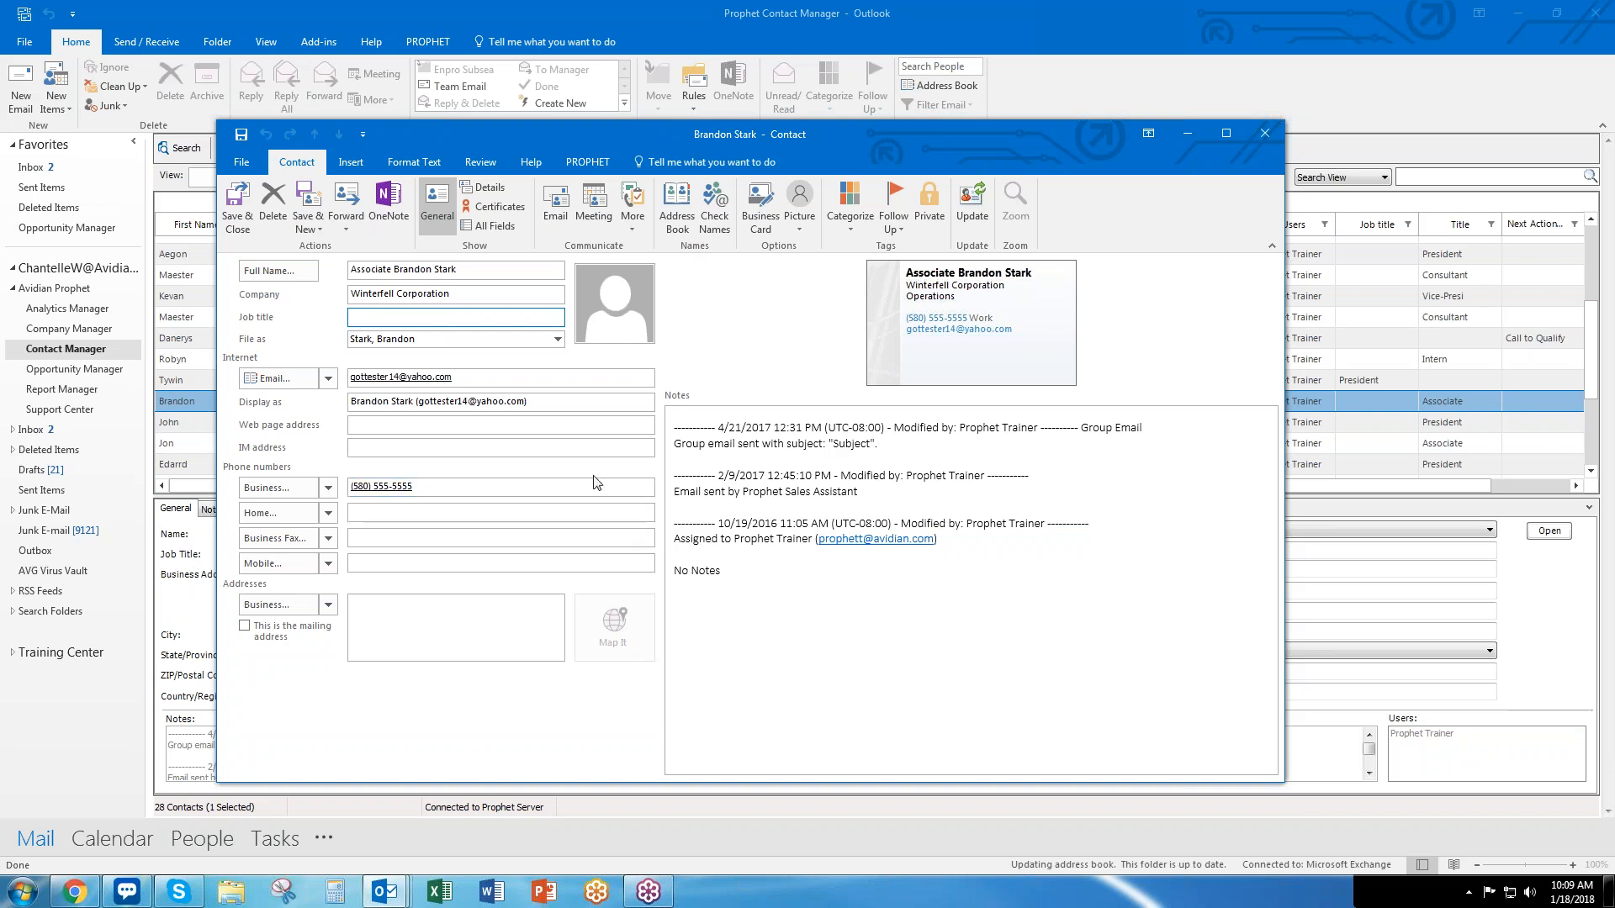
drag(465, 295, 343, 298)
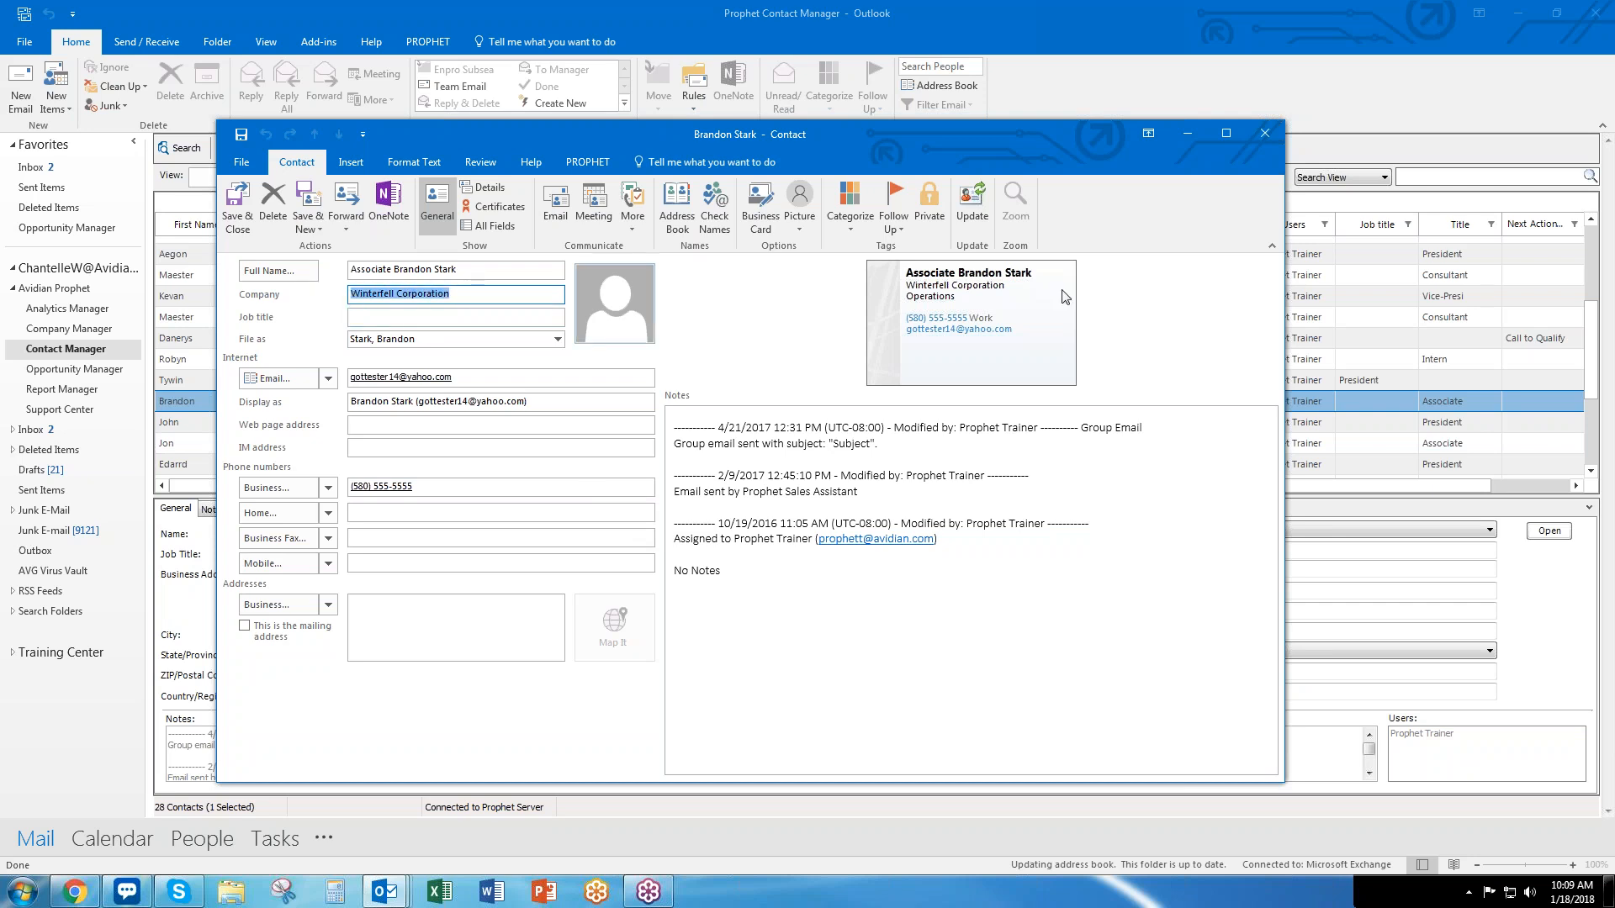
click(1264, 132)
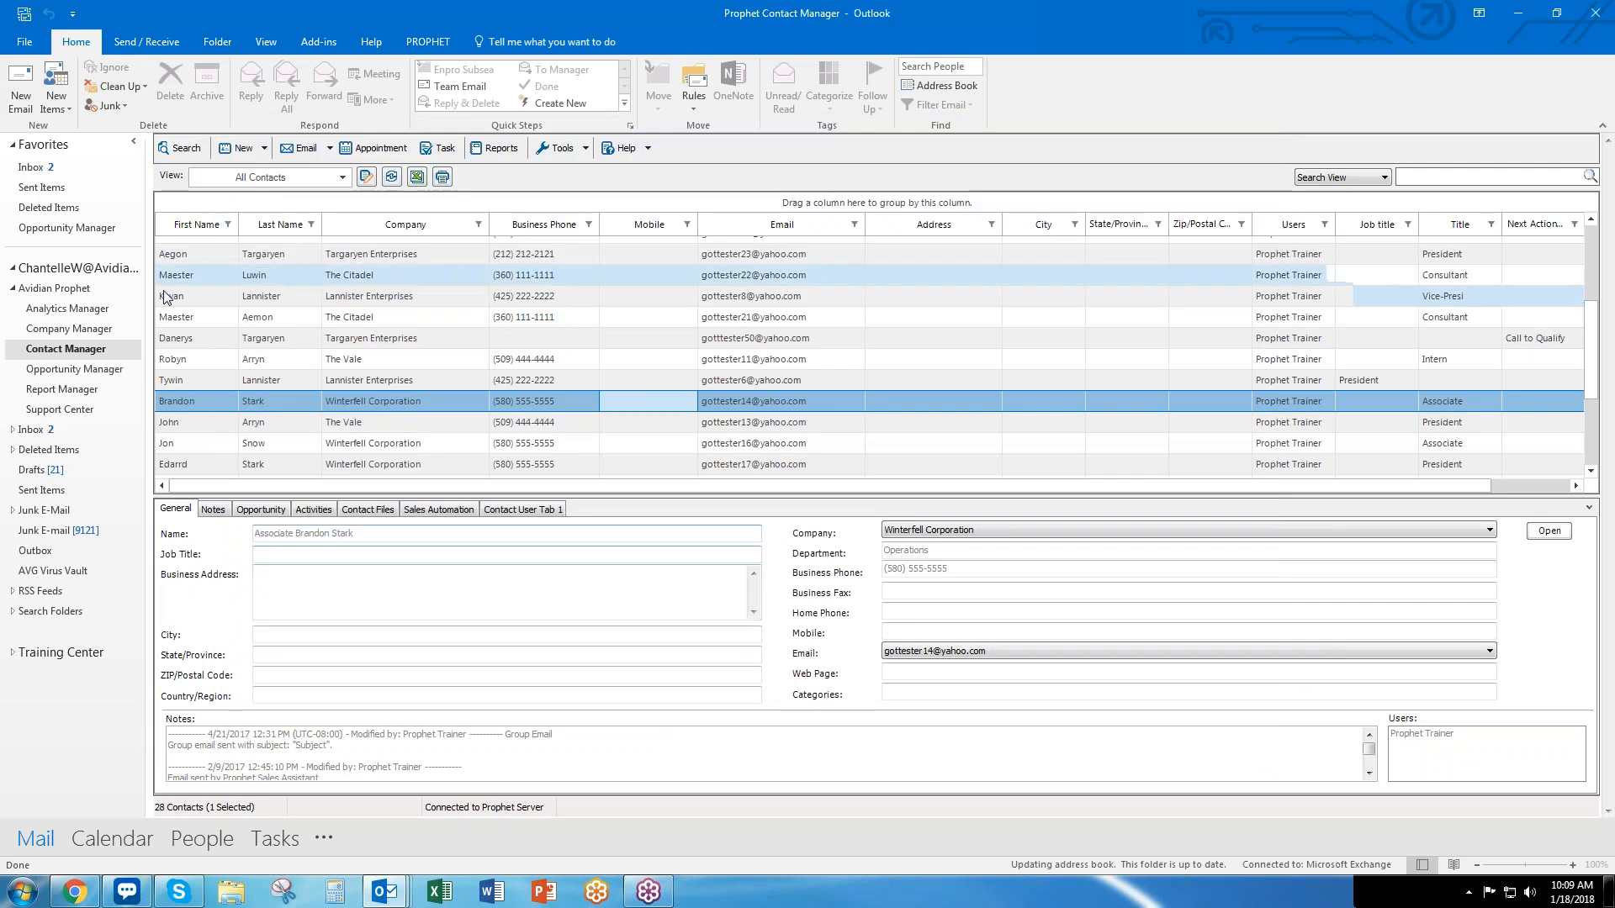
Open the Company Manager and examine several companies and the contacts linked to each
click(69, 329)
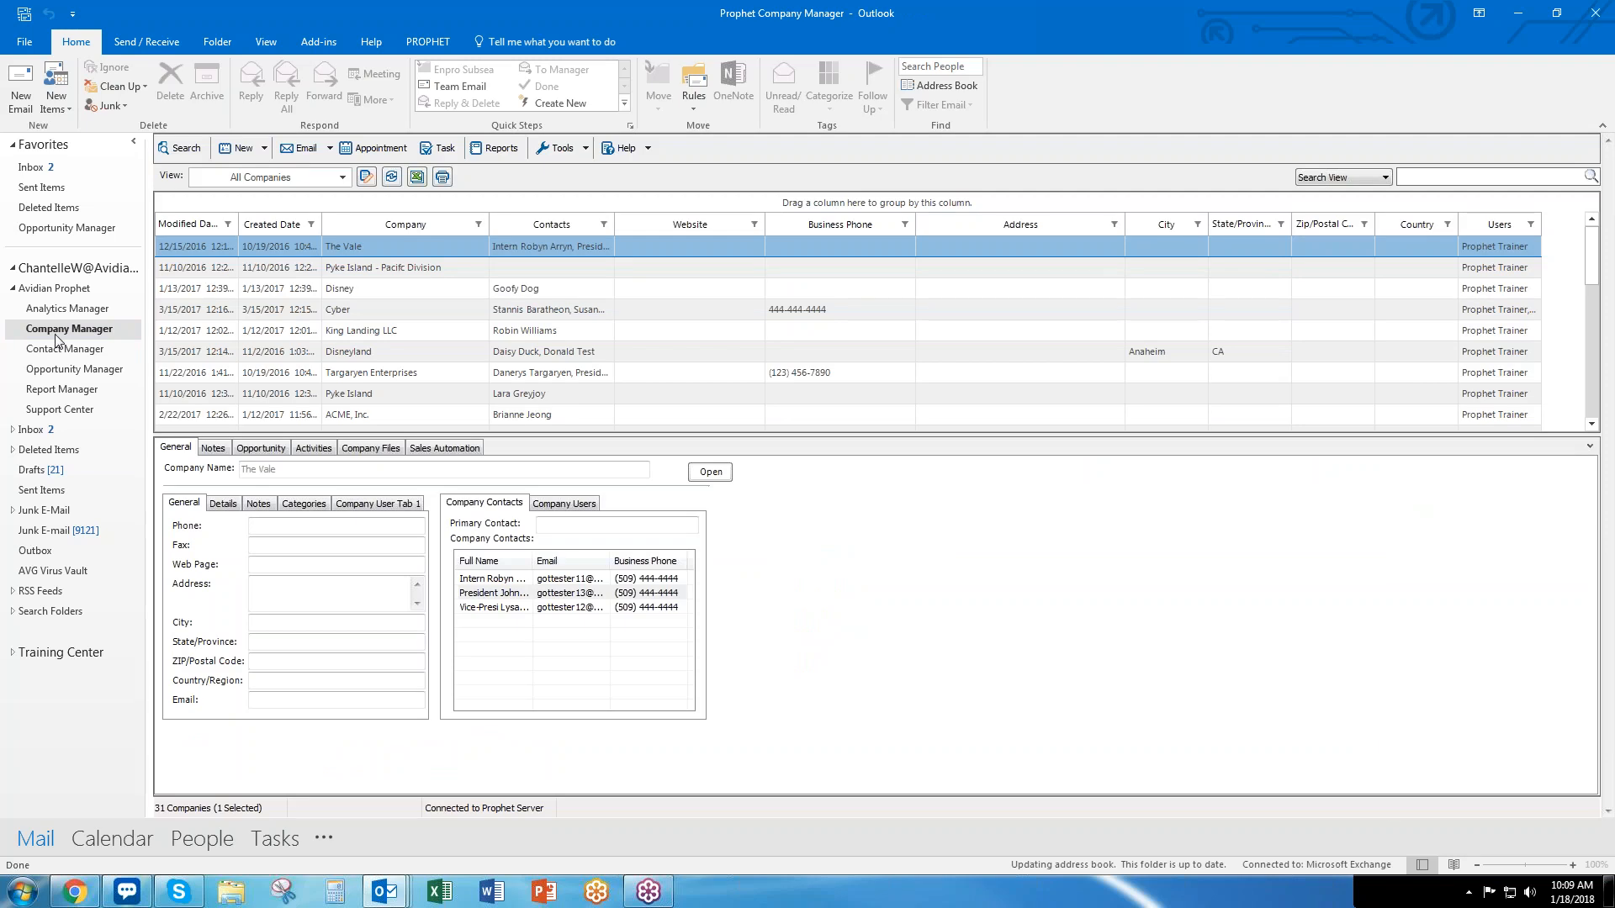
click(433, 310)
click(439, 330)
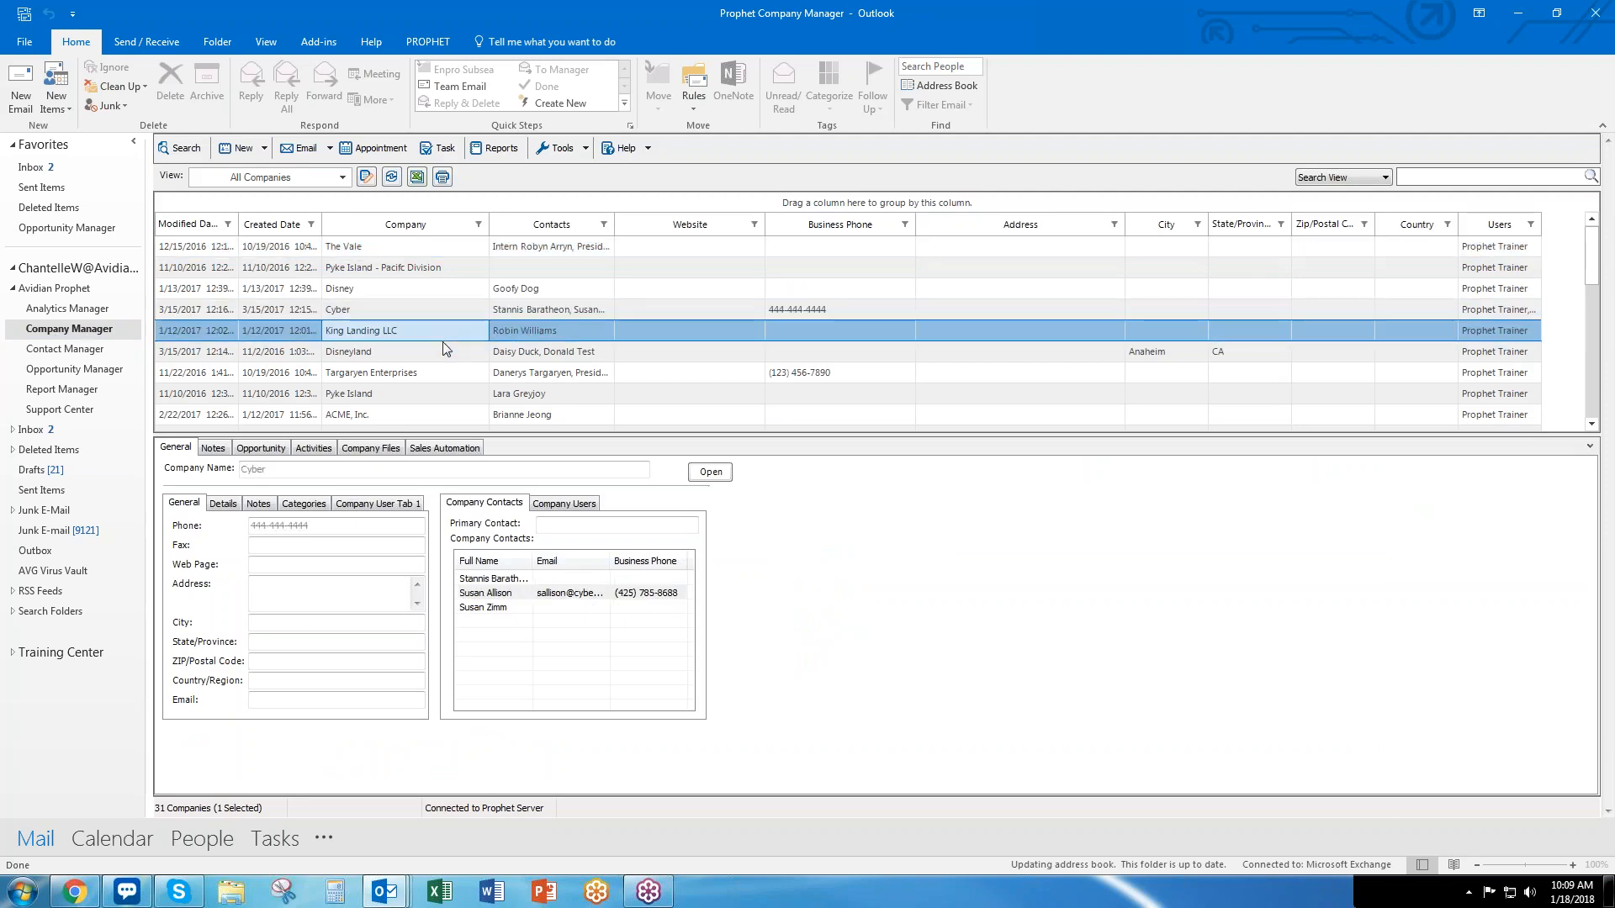
click(442, 350)
click(449, 373)
click(432, 393)
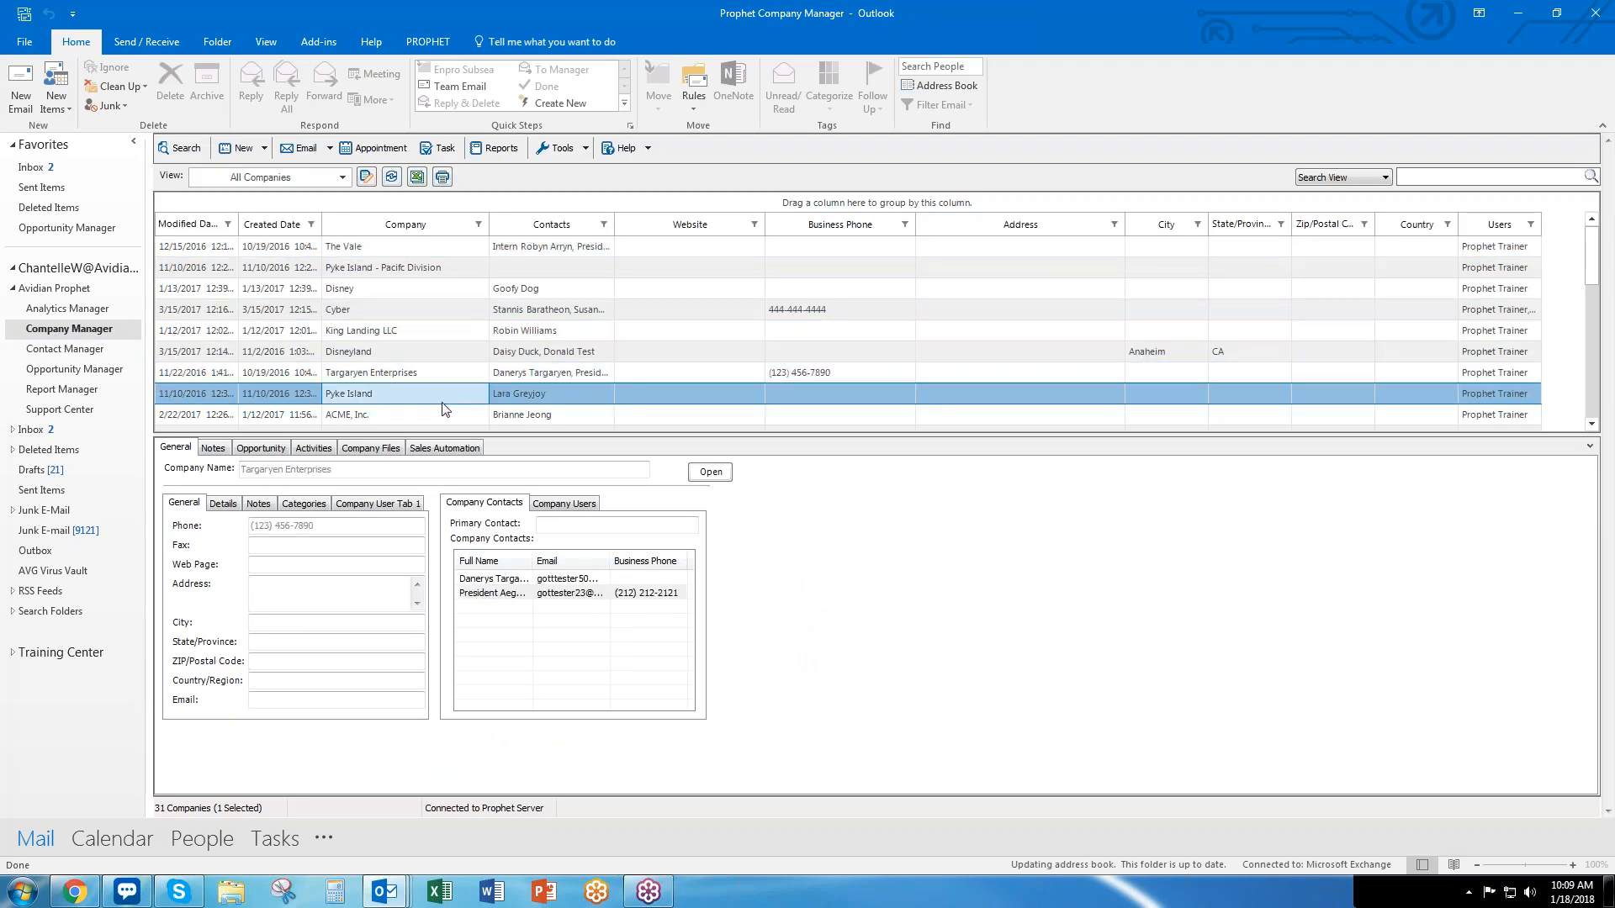
scroll(443, 409, down, 4)
Open the Baker company record, examine its name and linked contacts, and open the first contact in its list
click(435, 384)
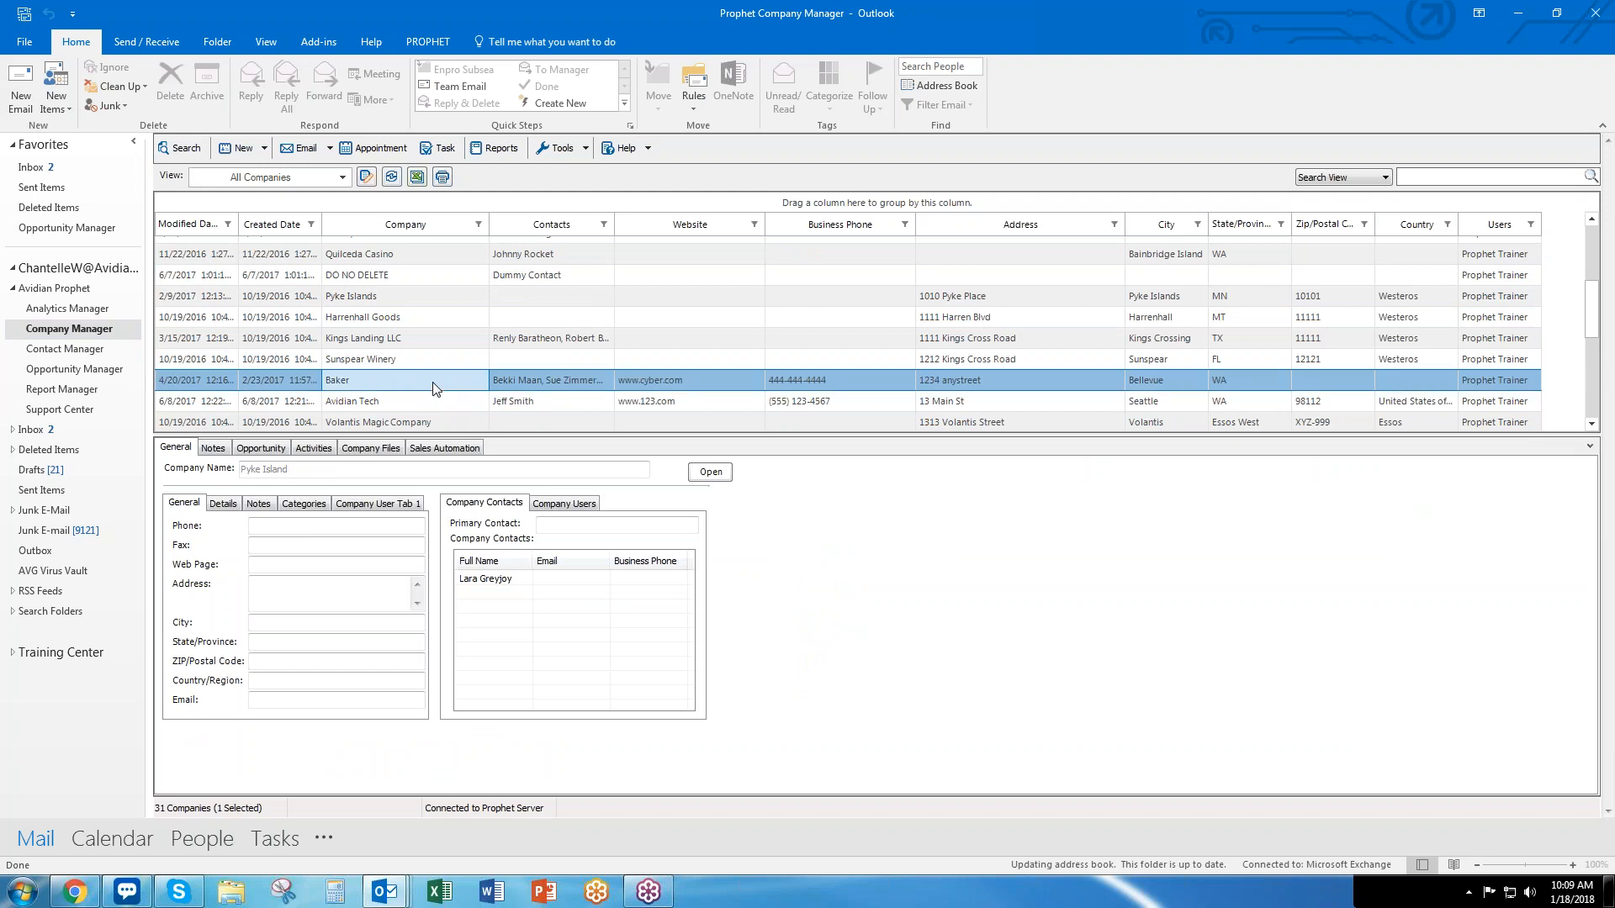
double_click(435, 384)
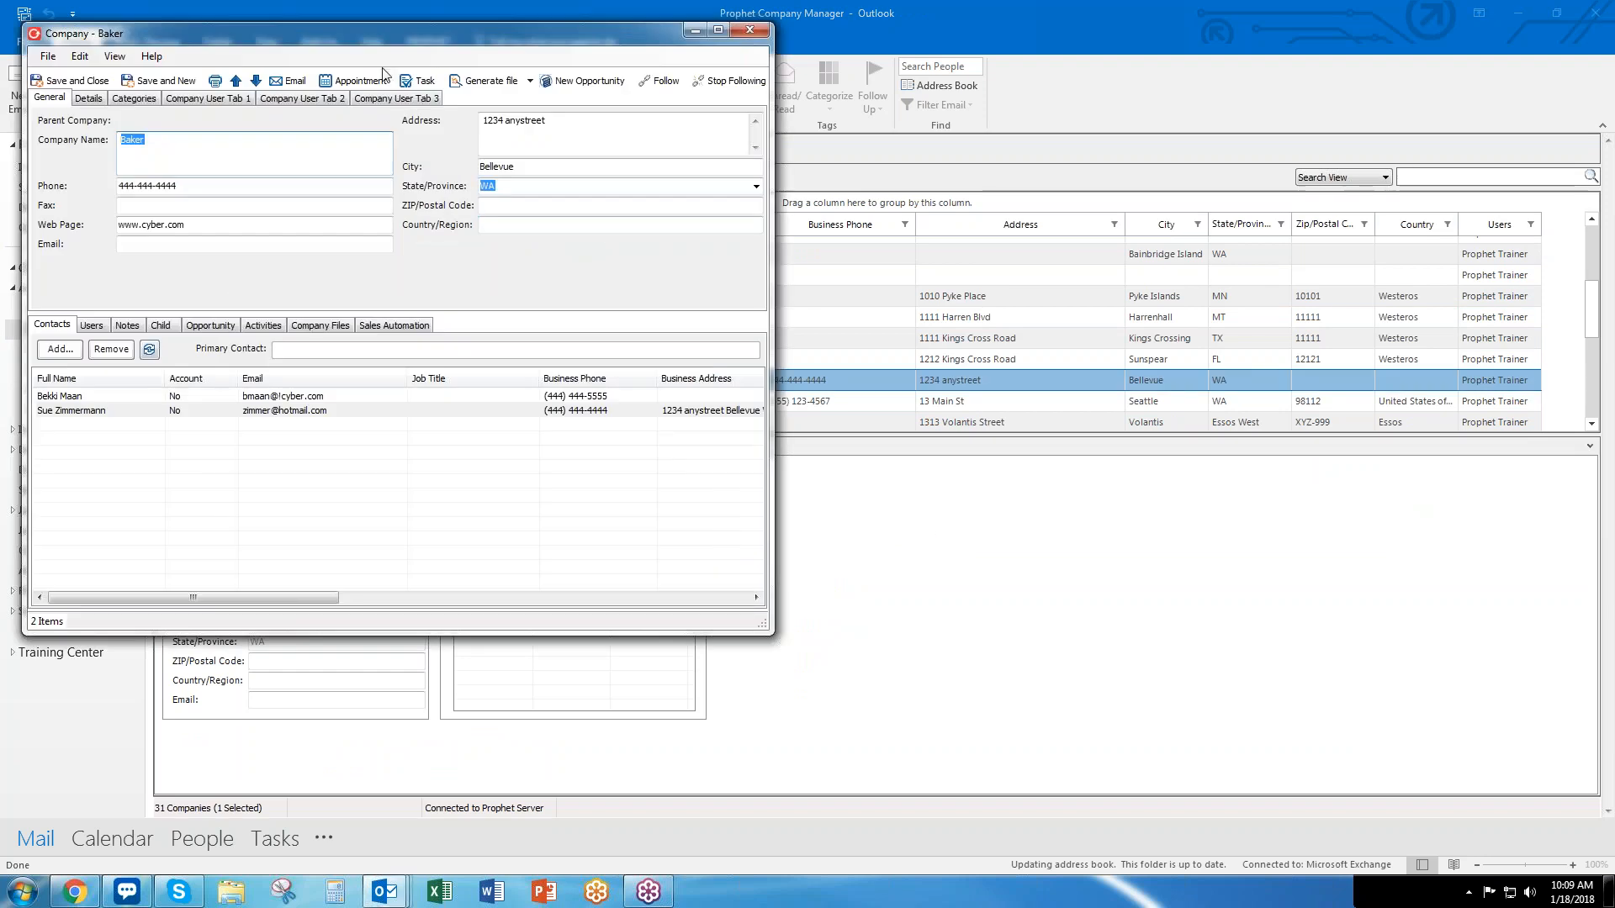
drag(391, 42, 662, 92)
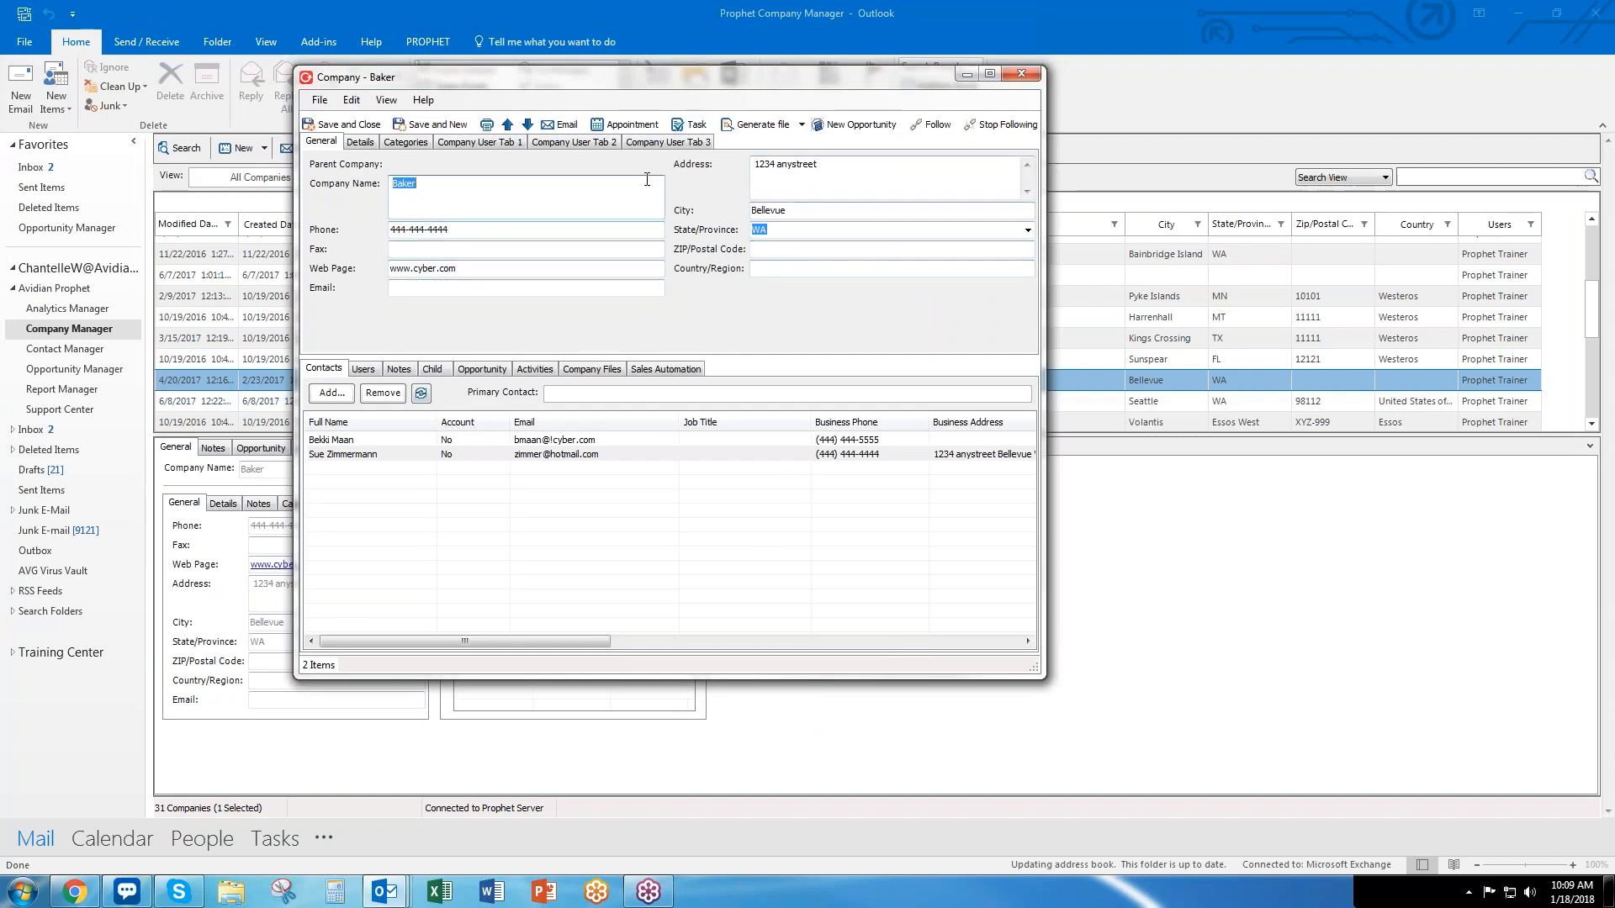
click(449, 185)
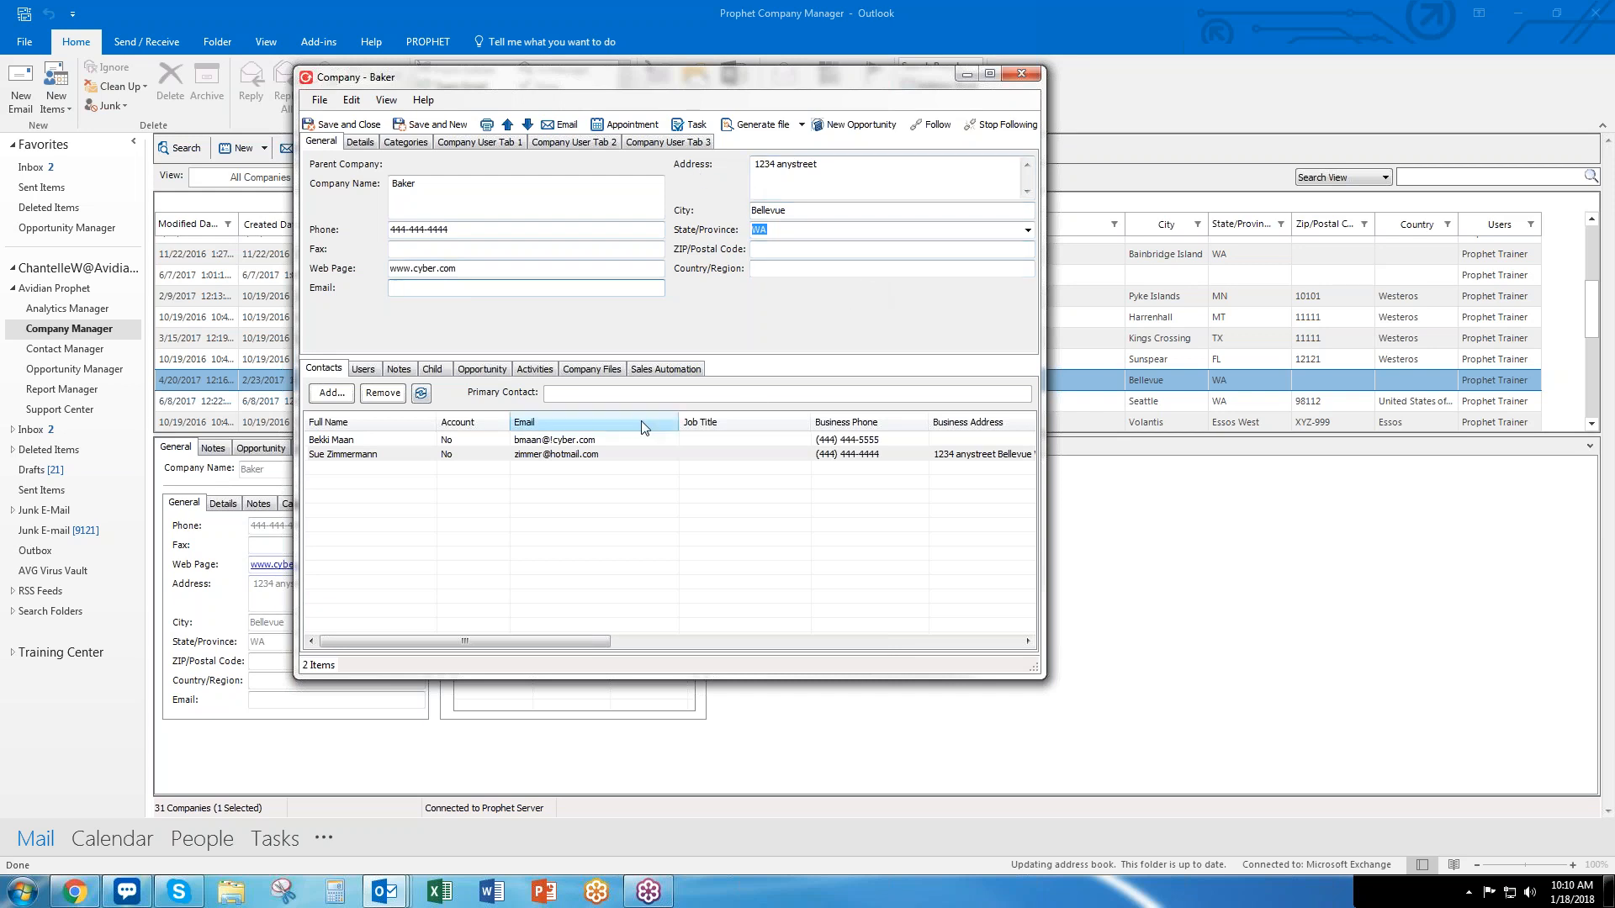
click(485, 444)
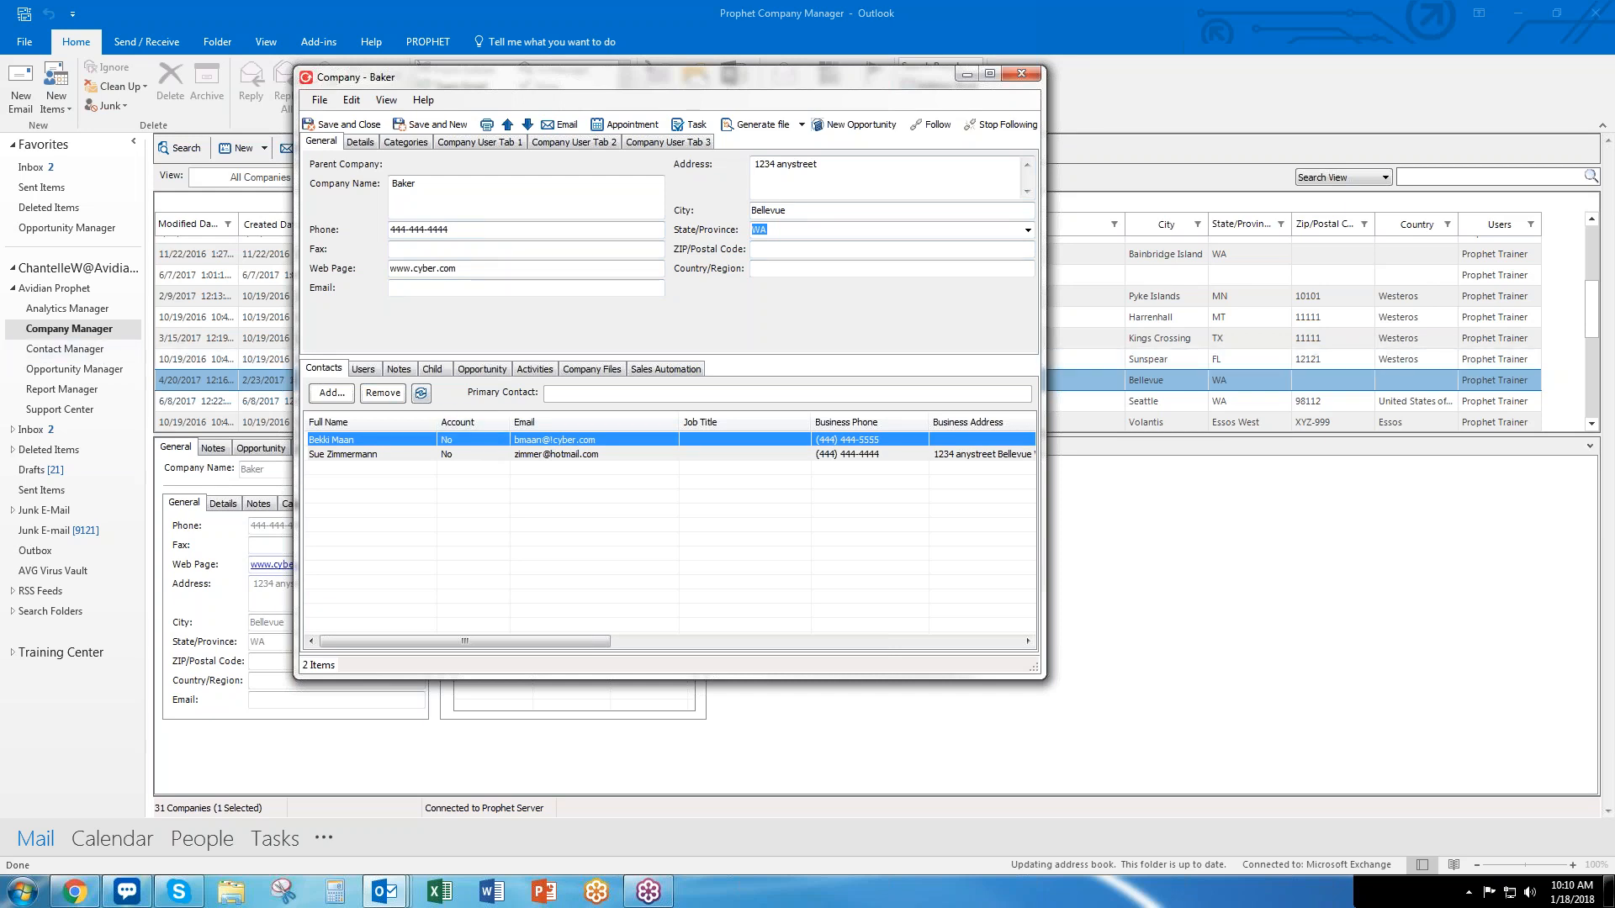
double_click(528, 439)
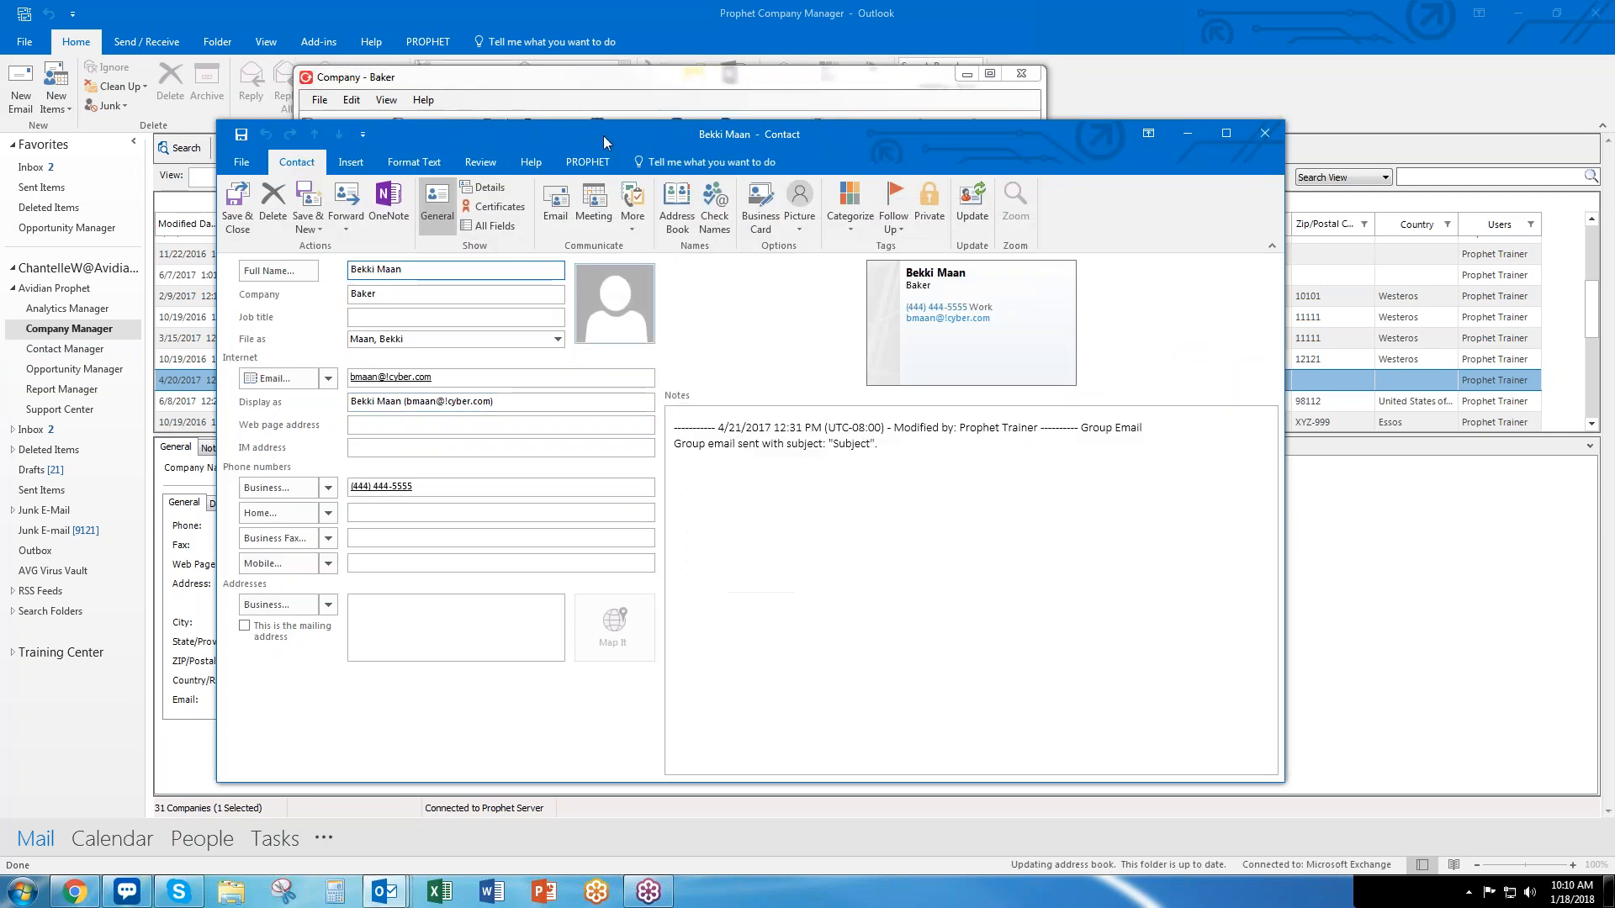
Compare the company field on the contact's record with the company name on the Baker record, and close both records
click(694, 93)
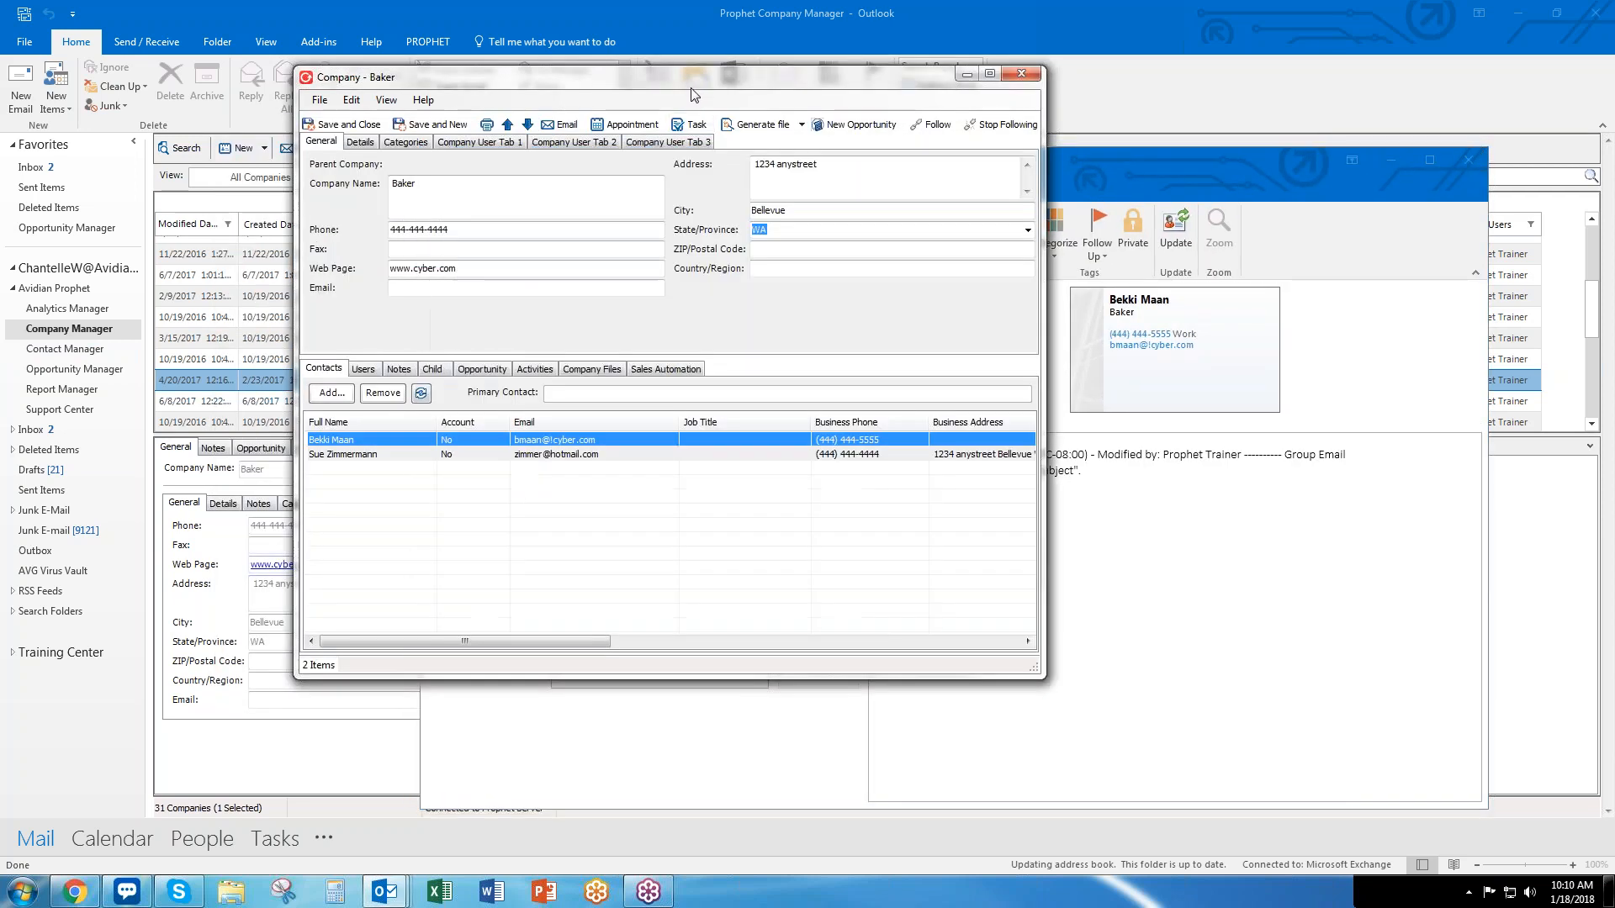
click(1091, 173)
drag(1096, 175, 1133, 145)
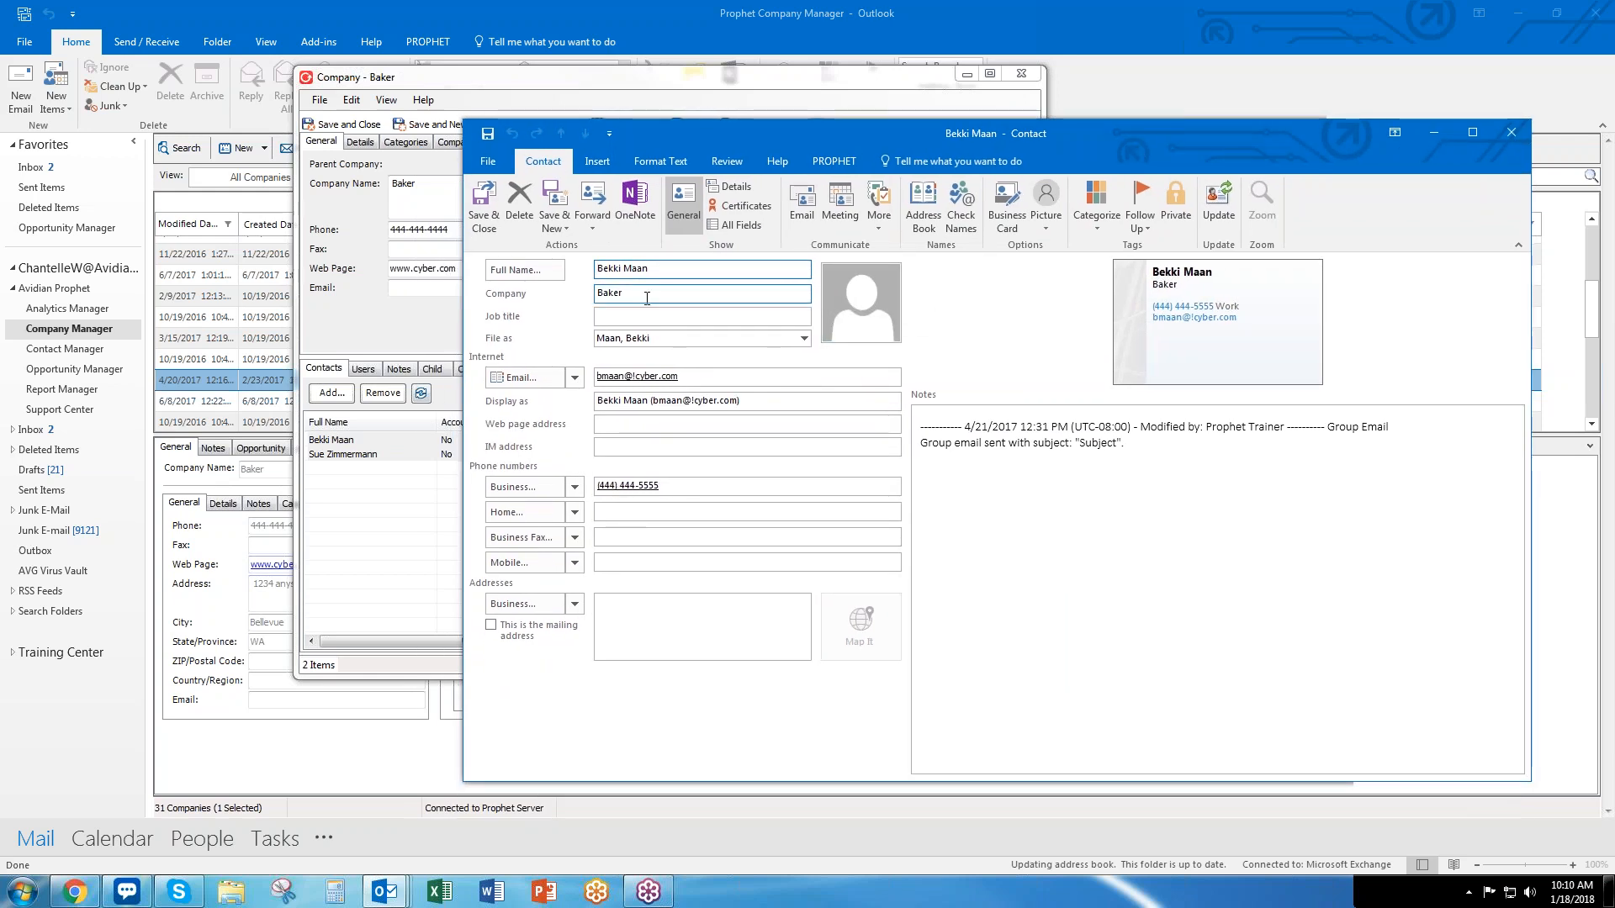
click(421, 183)
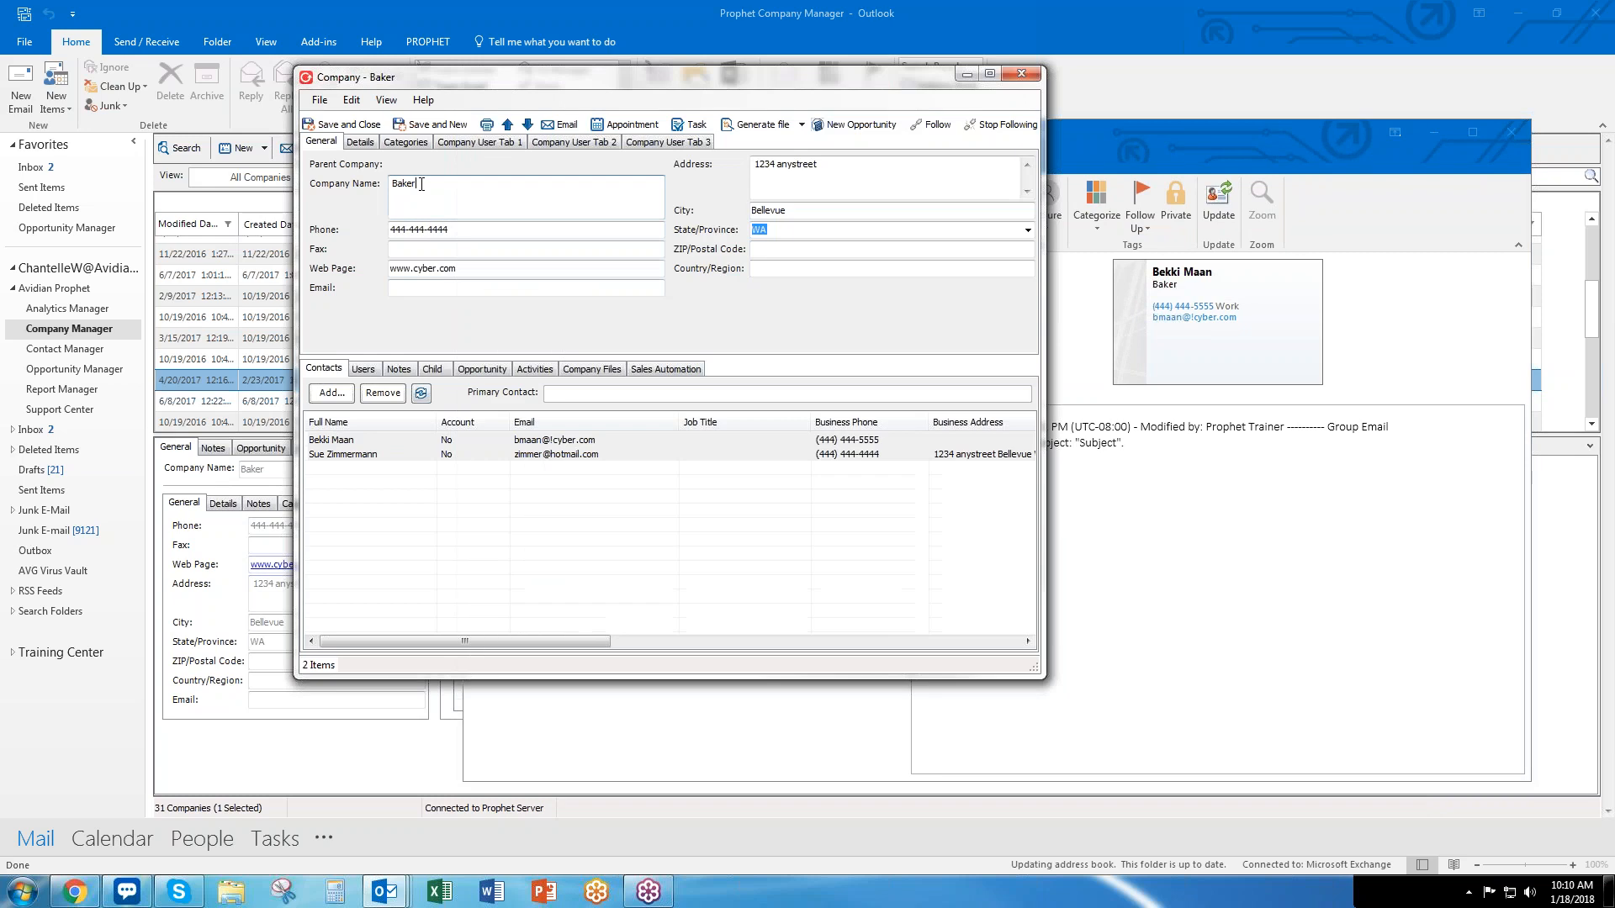
click(1154, 146)
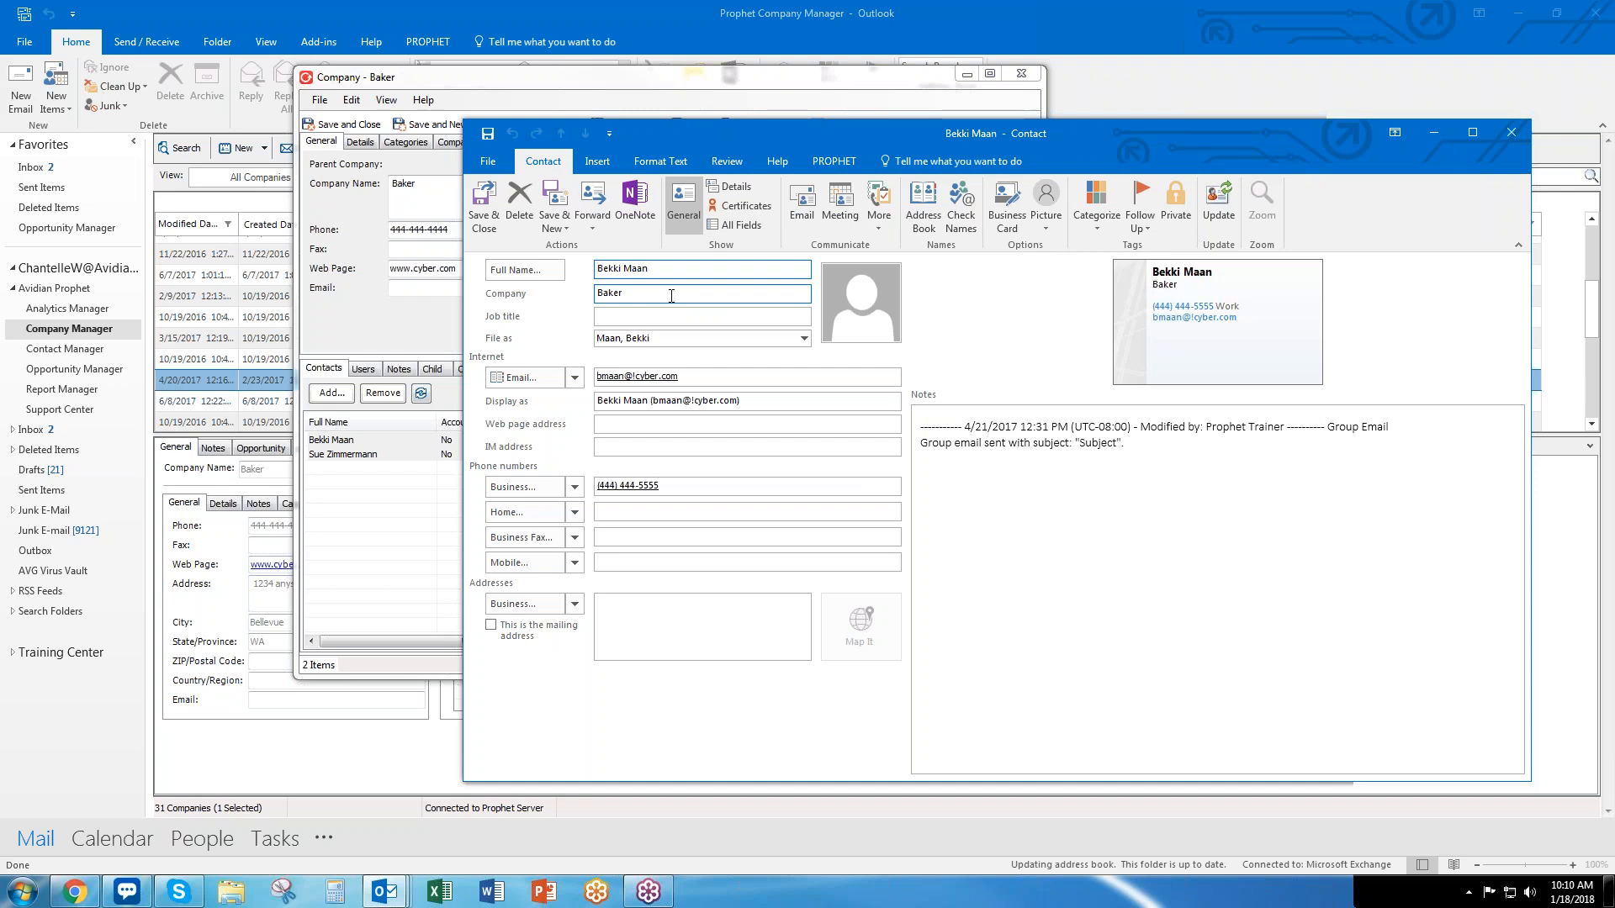
drag(670, 295, 594, 294)
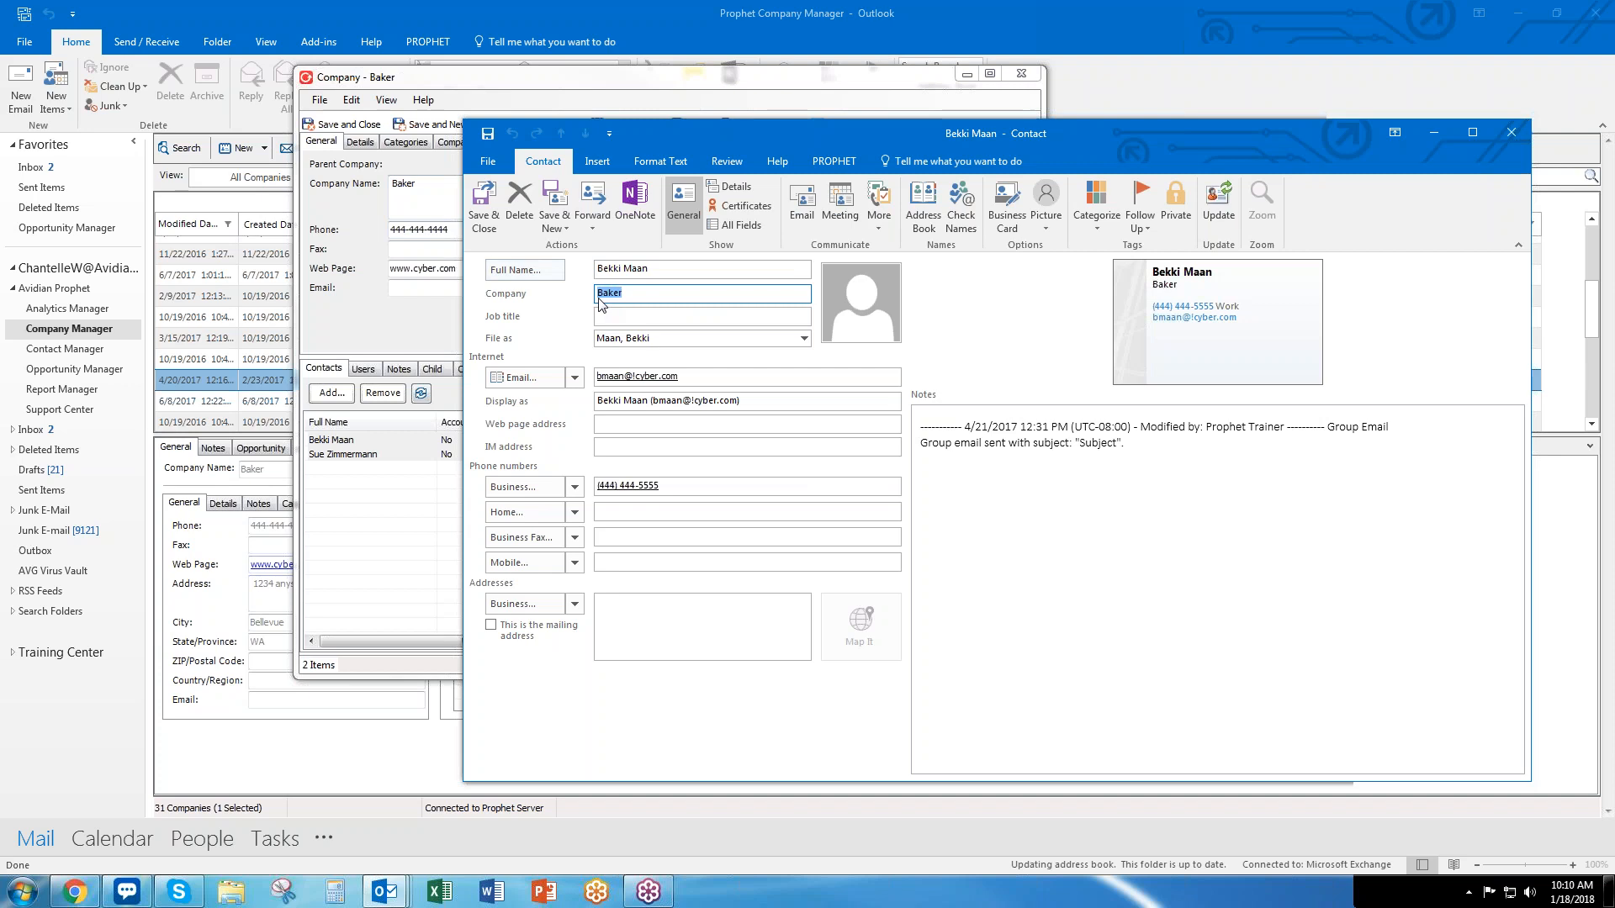
click(632, 301)
drag(1134, 131, 1002, 172)
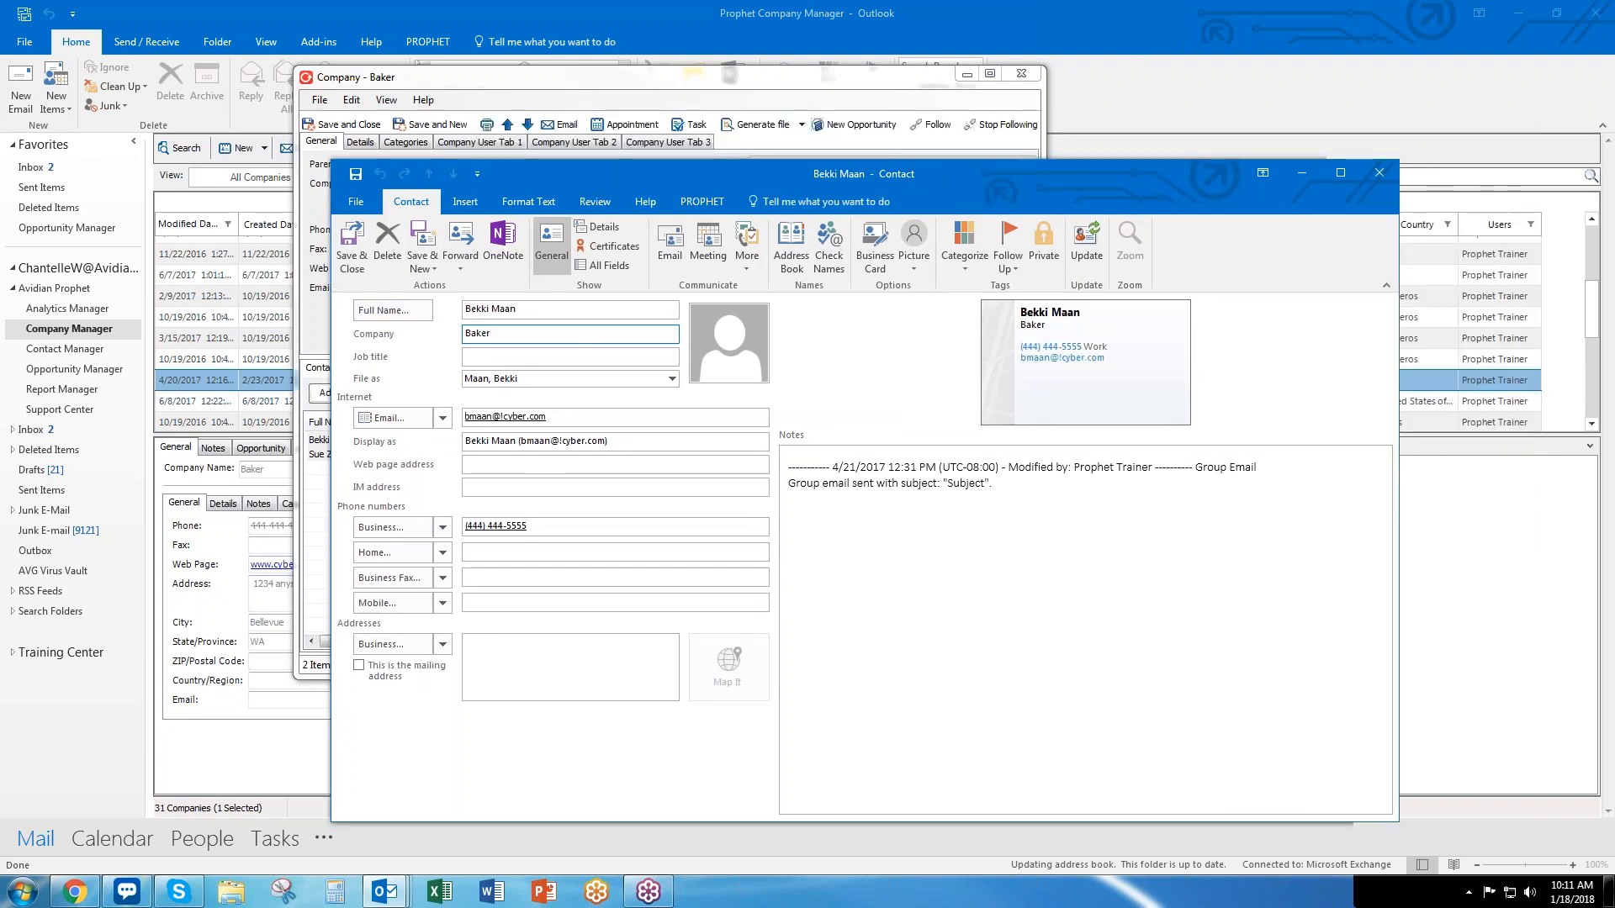
drag(1135, 179, 906, 187)
click(1150, 182)
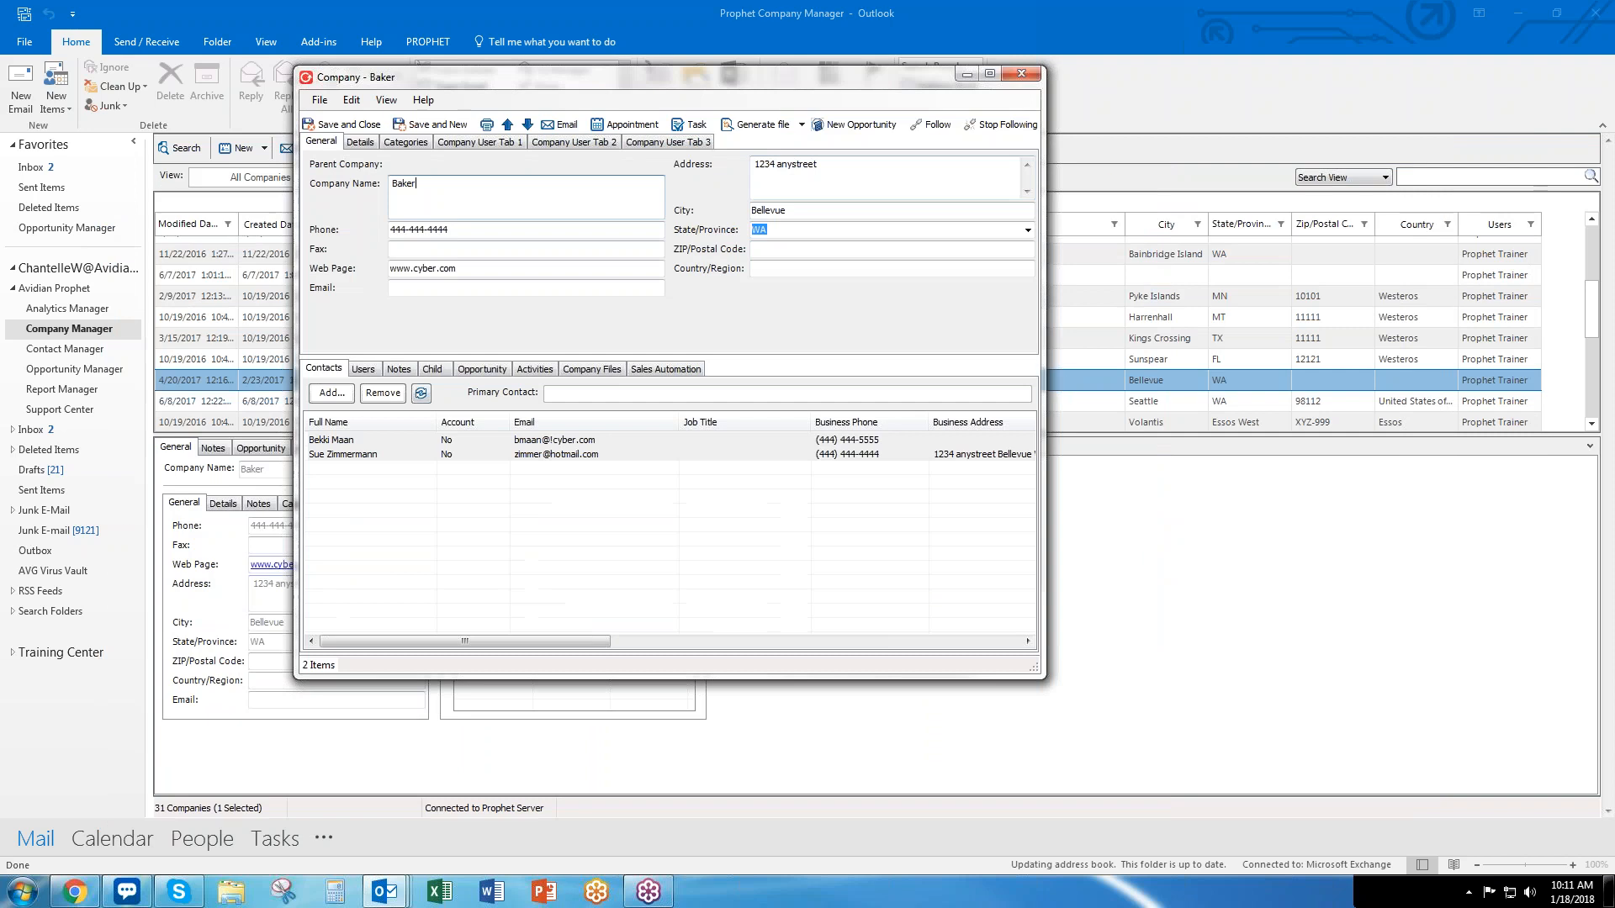
click(1020, 72)
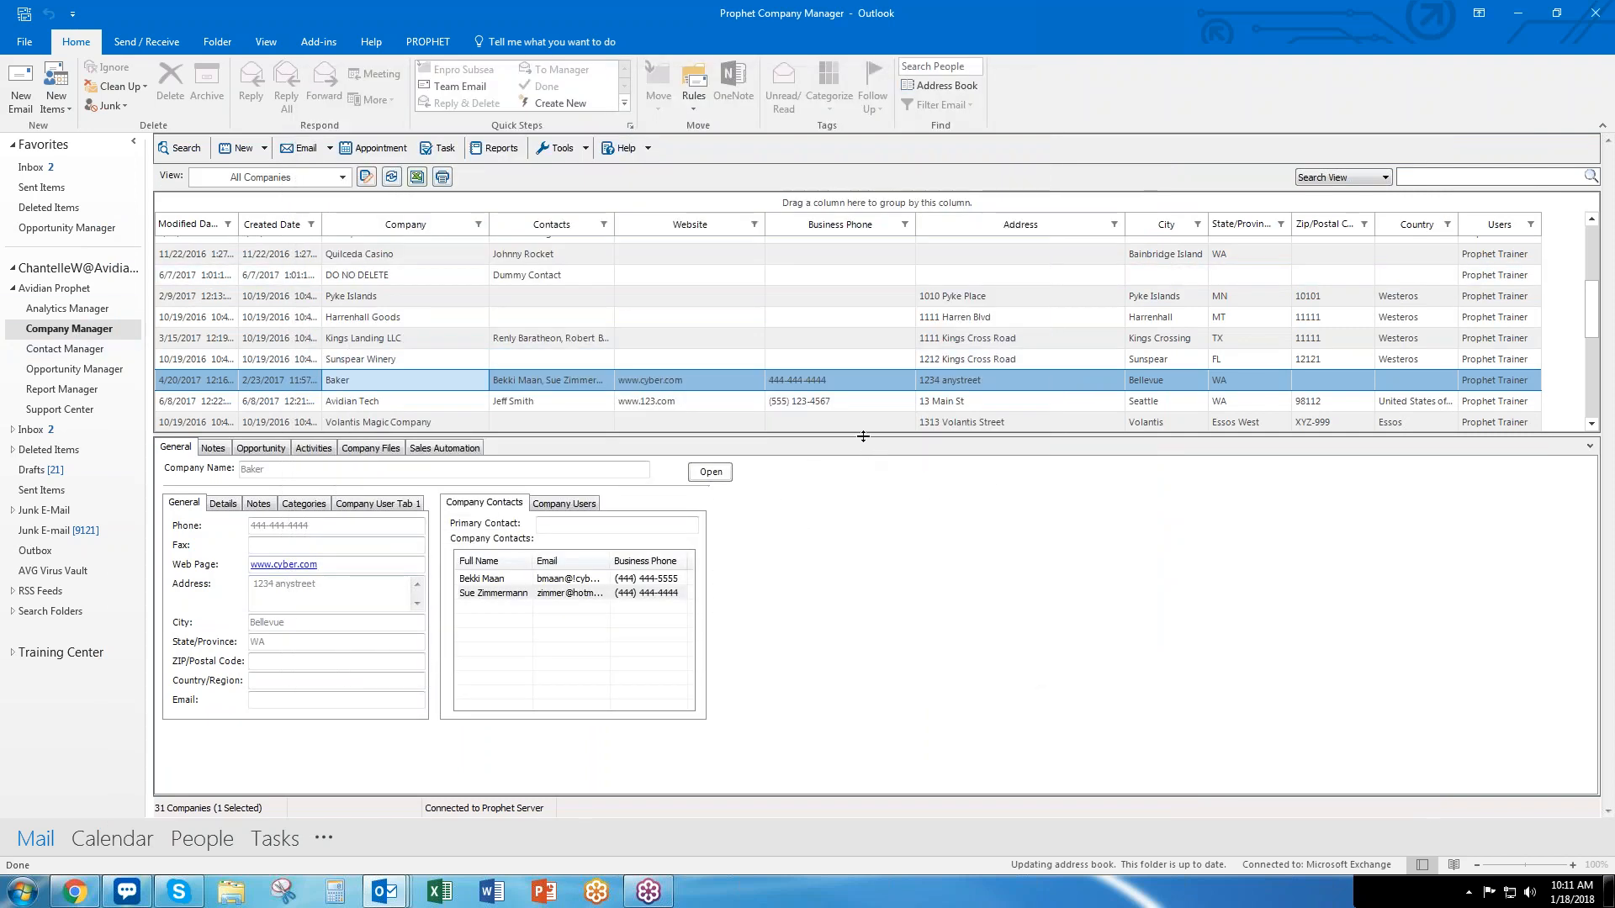
Enlarge the company list area and view the Contact Manager list before returning to the Company Manager
drag(866, 436, 849, 579)
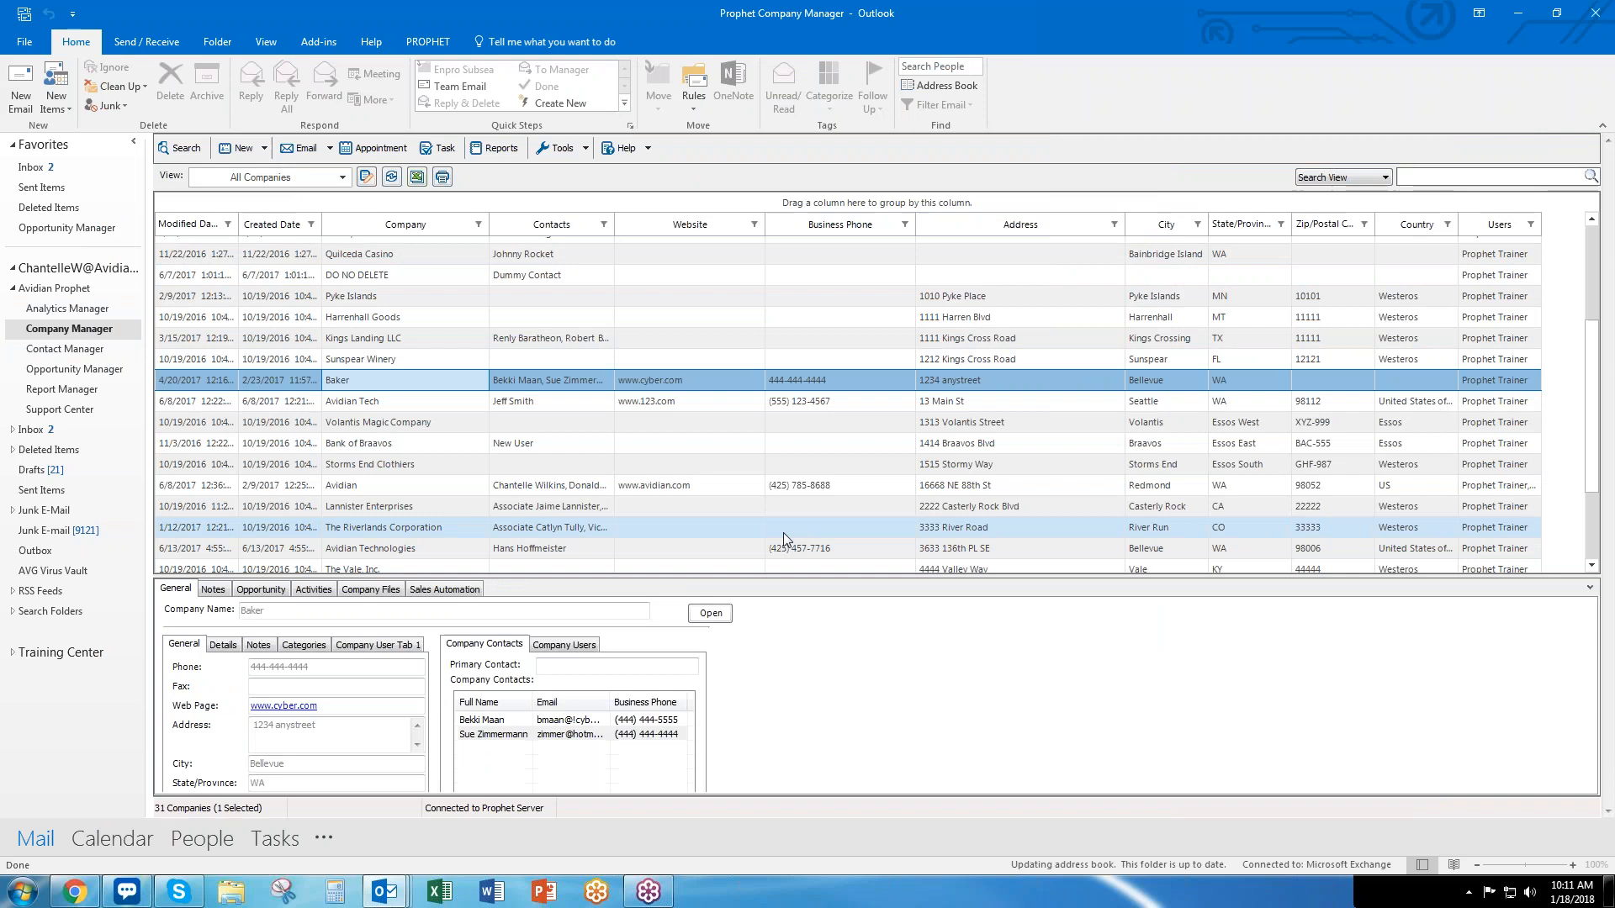
click(65, 350)
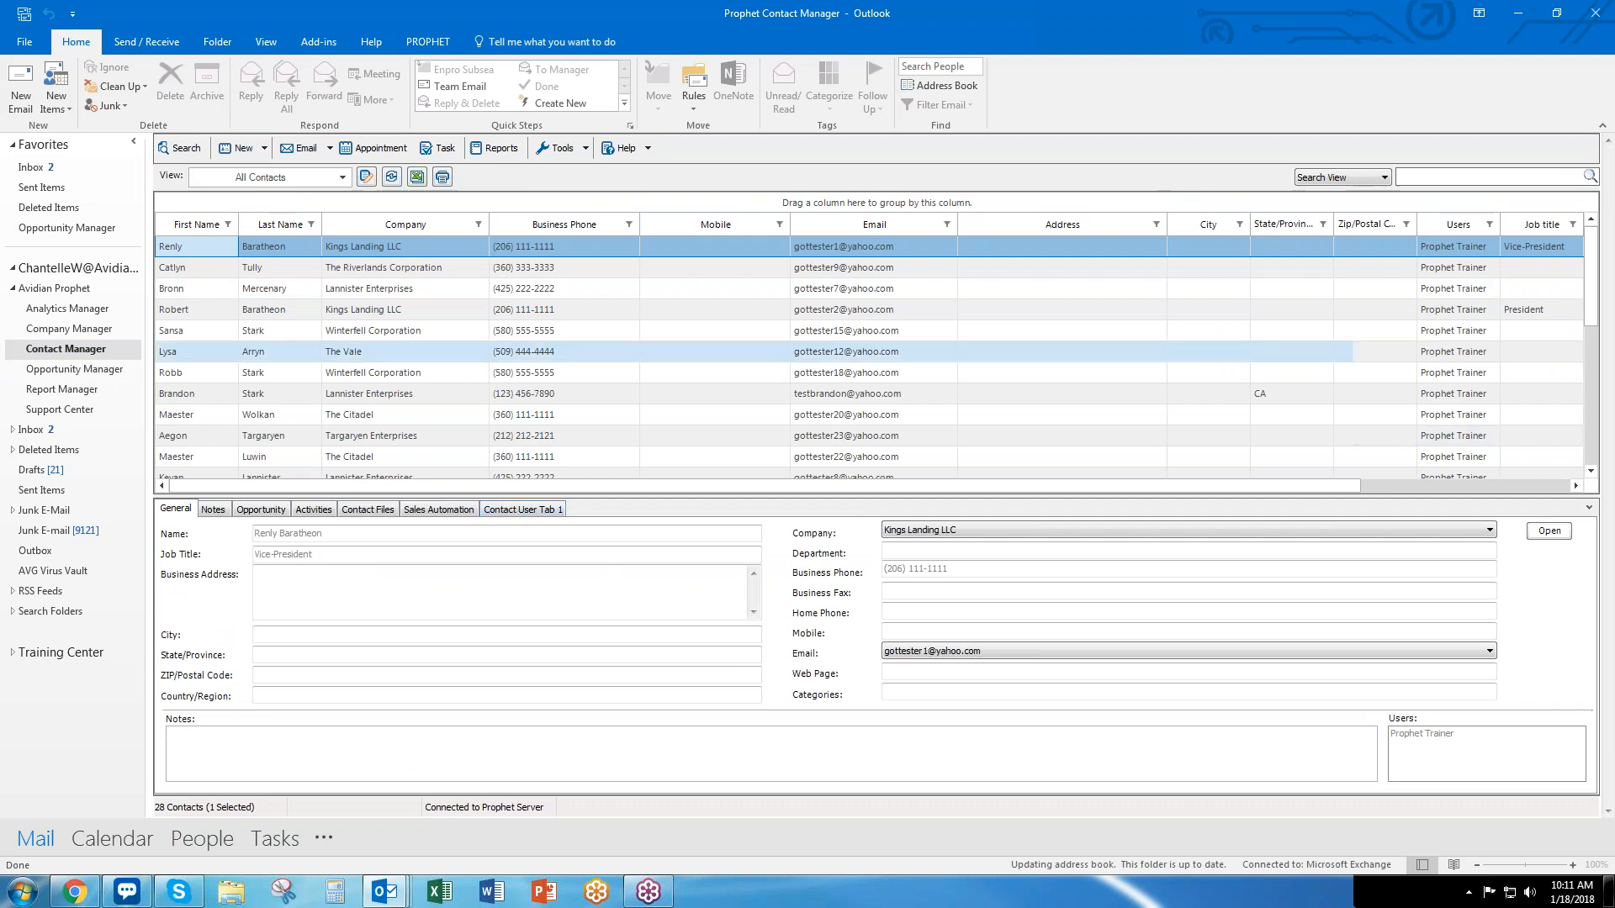
click(101, 331)
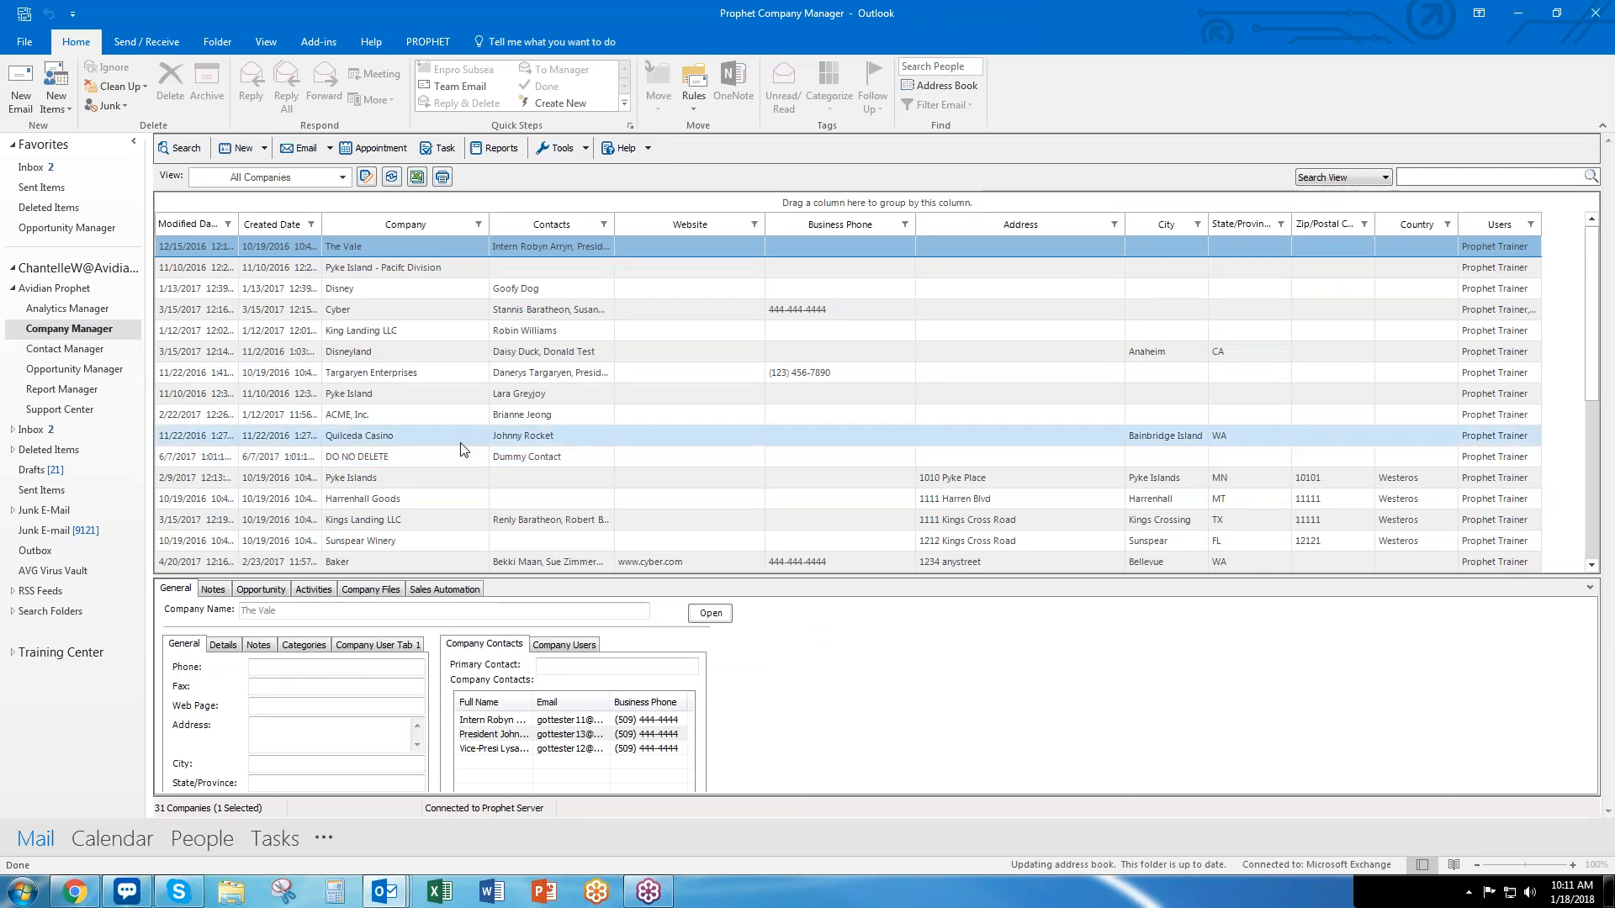
Sort the company list in ascending order by company name and select Avidian, Avidian Tech and Avidian Technologies
click(417, 227)
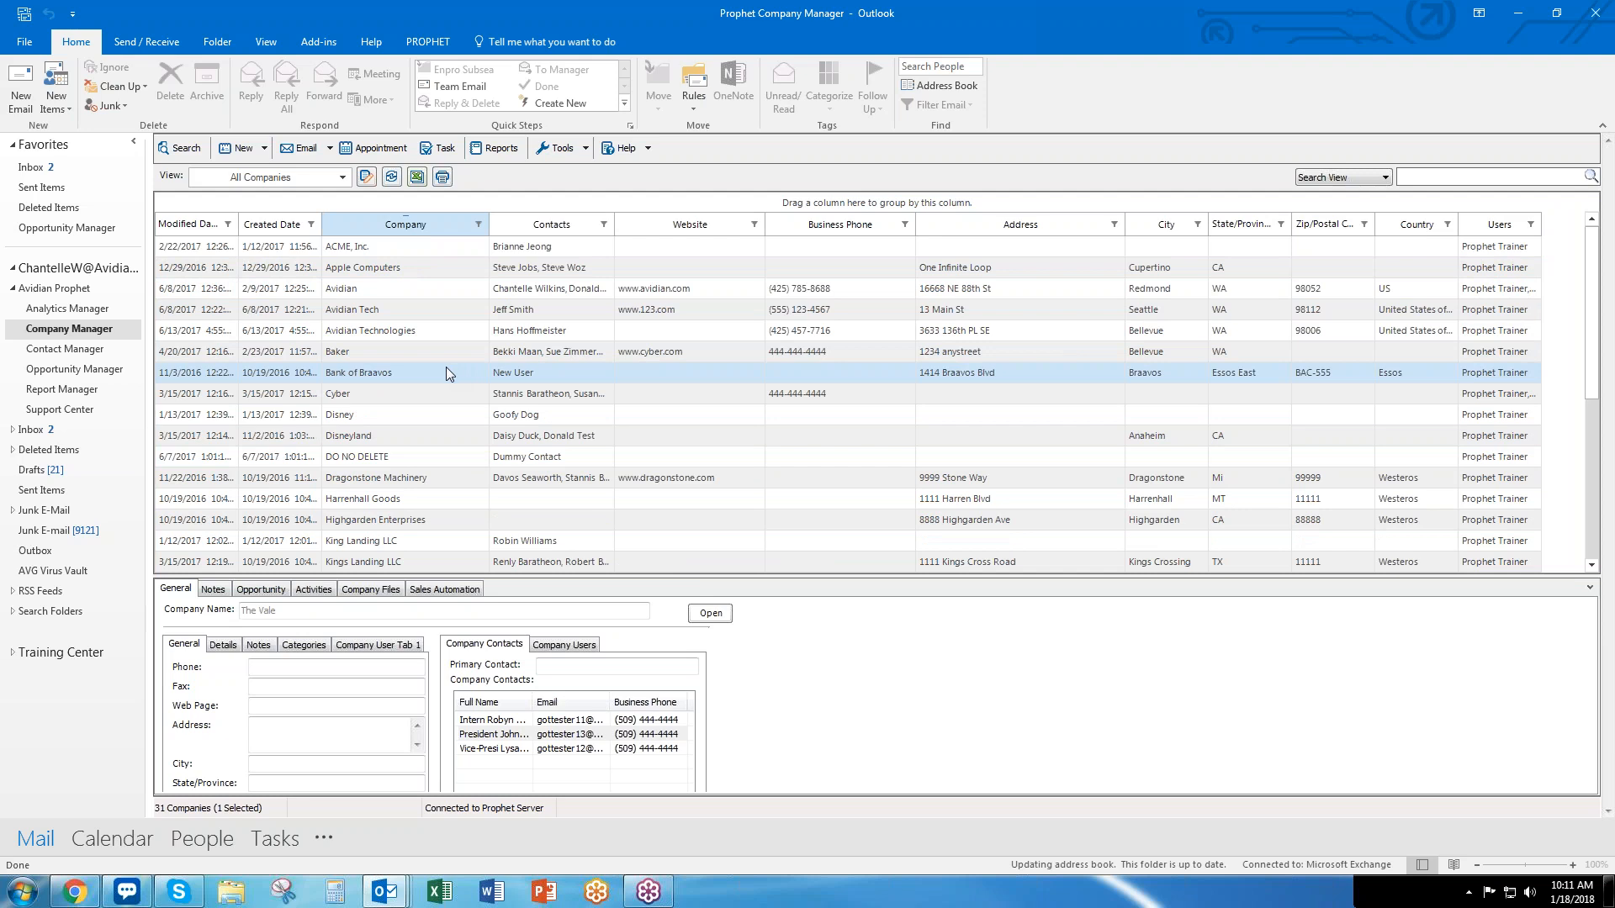
click(441, 288)
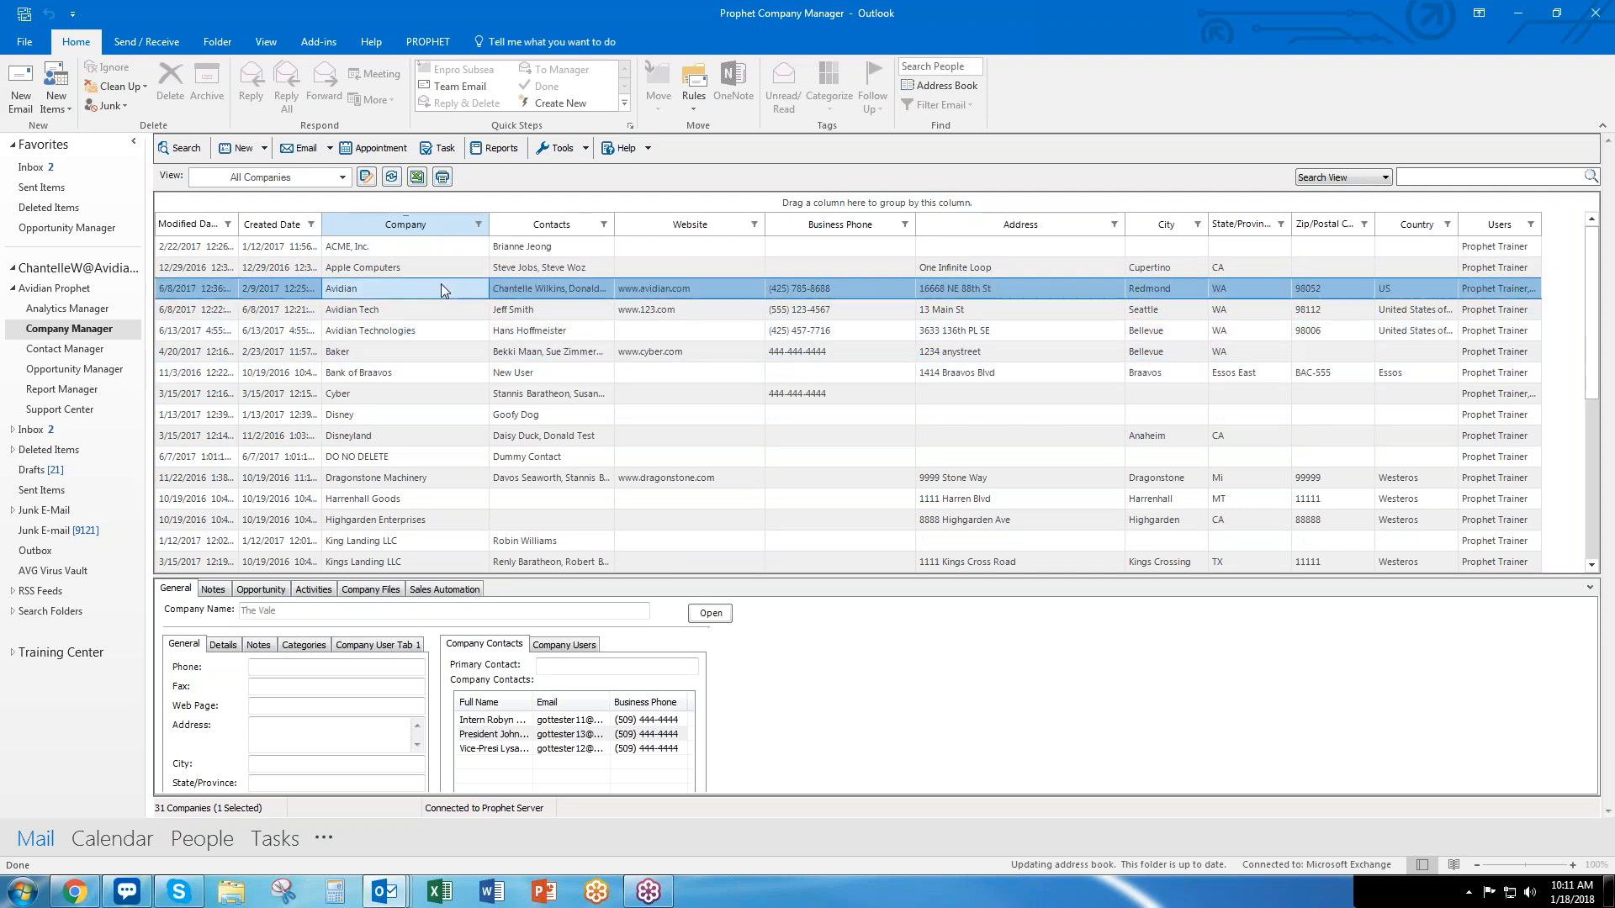
shift+click(441, 329)
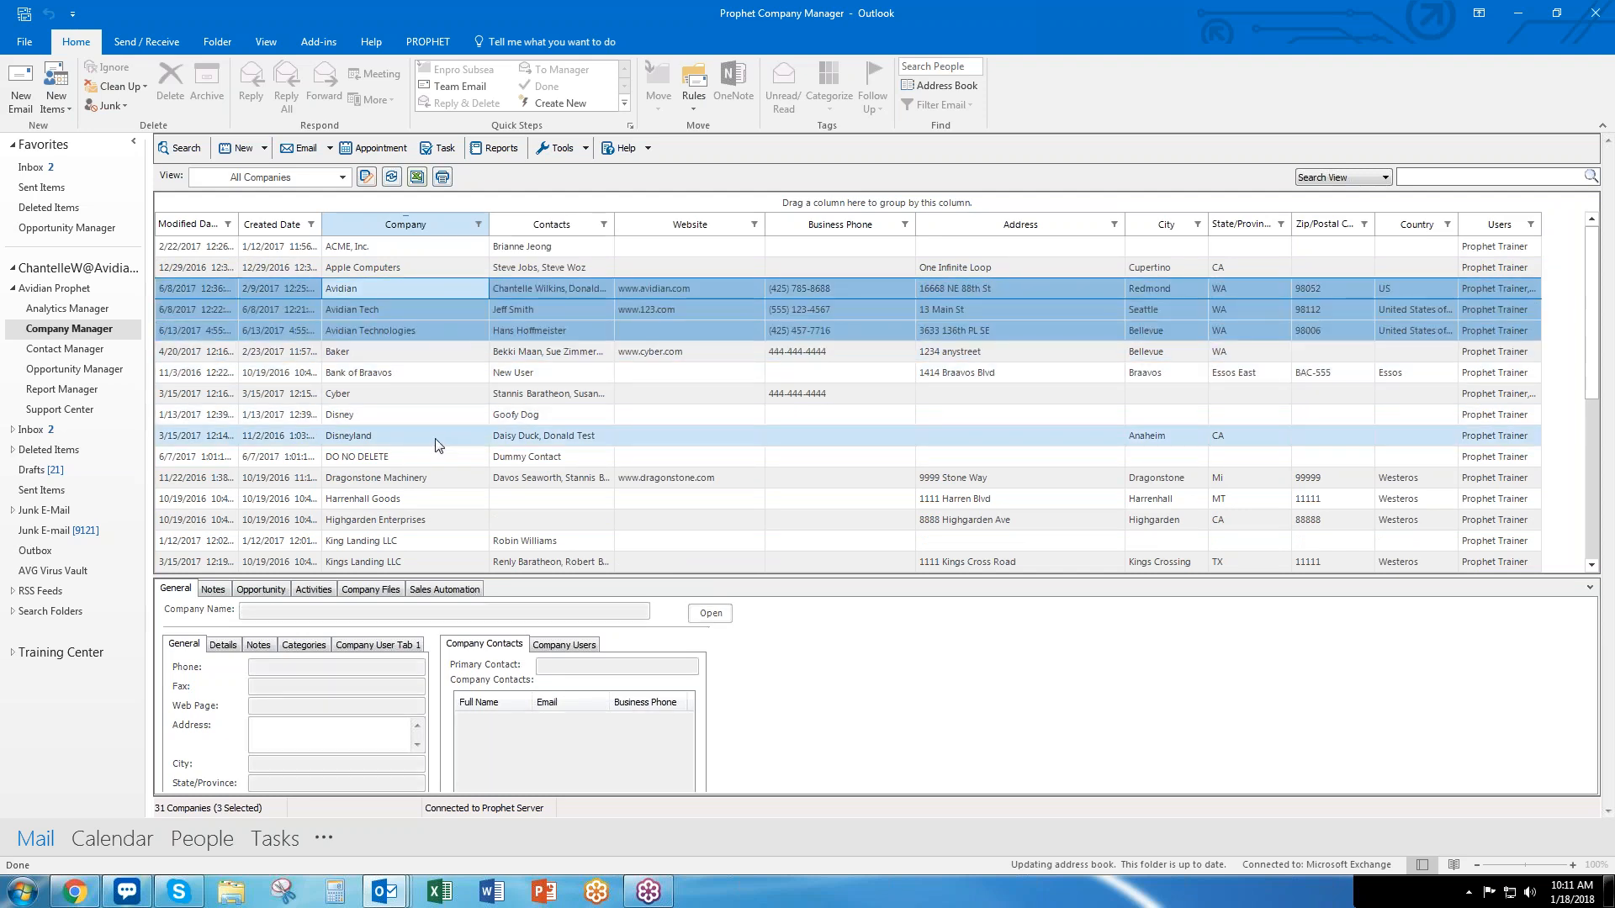
click(1592, 15)
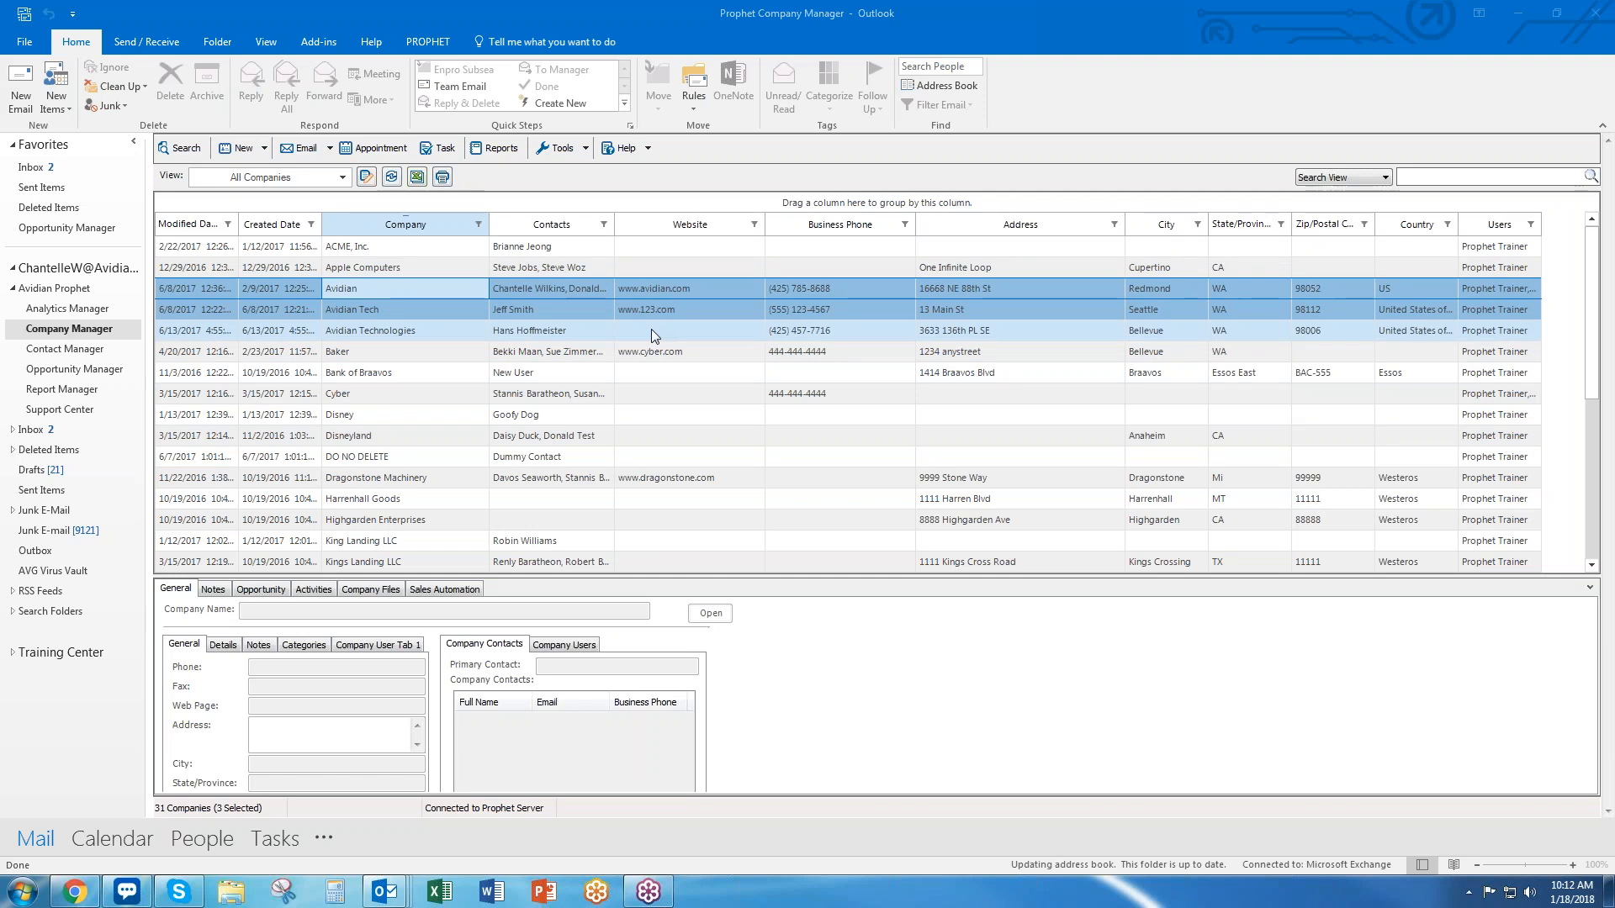
Cycle the company name sorting through descending and unsorted order back to ascending
click(402, 228)
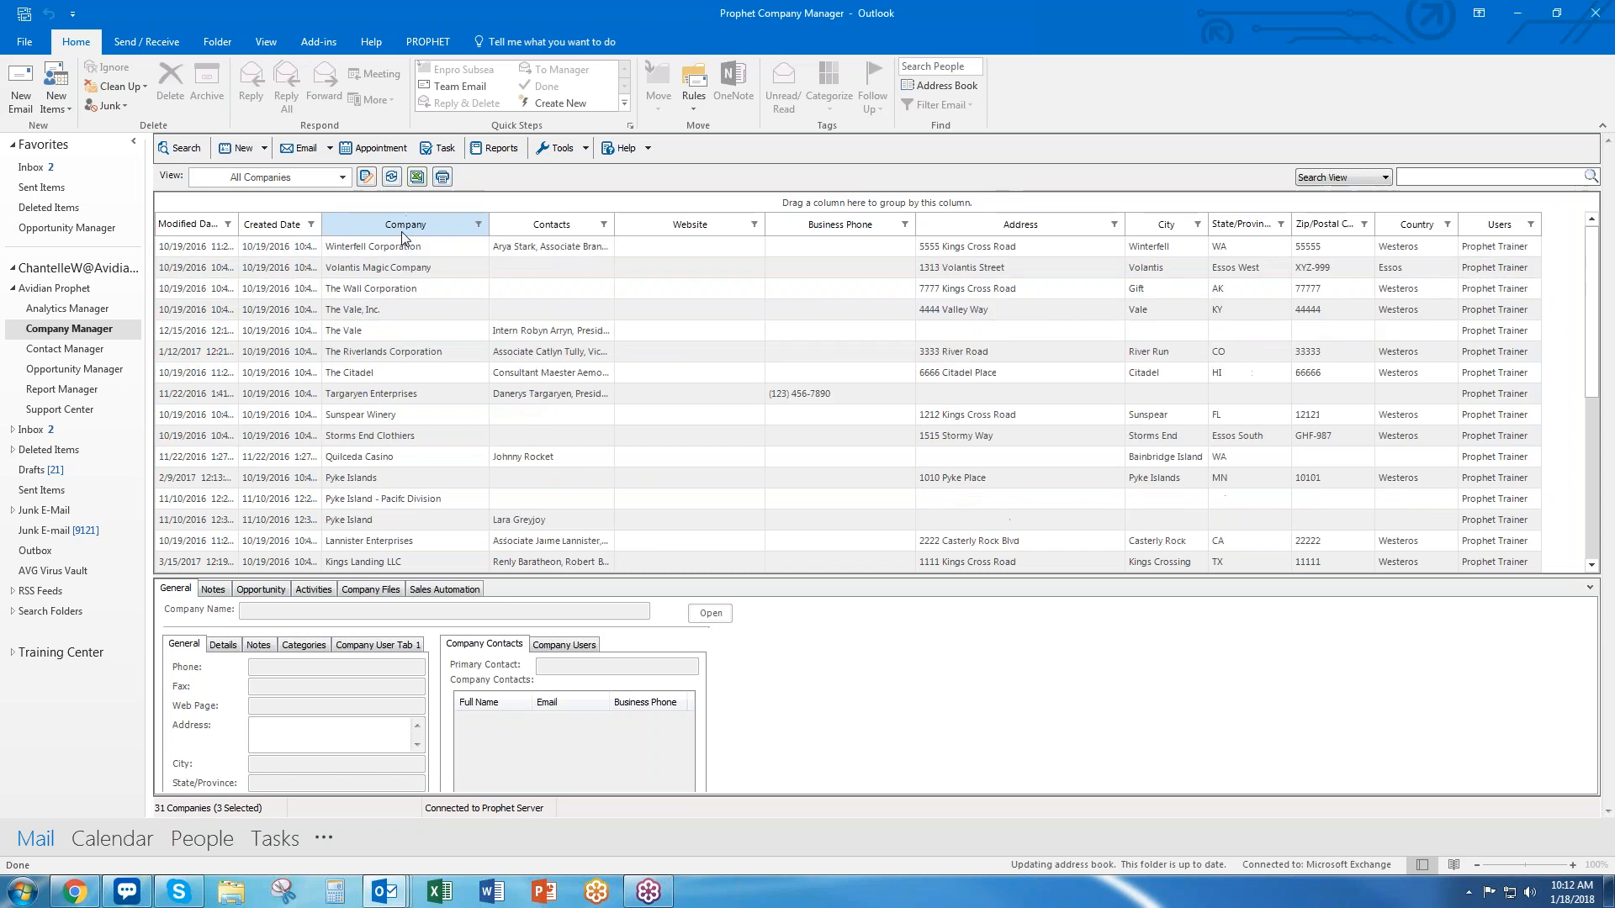
click(407, 233)
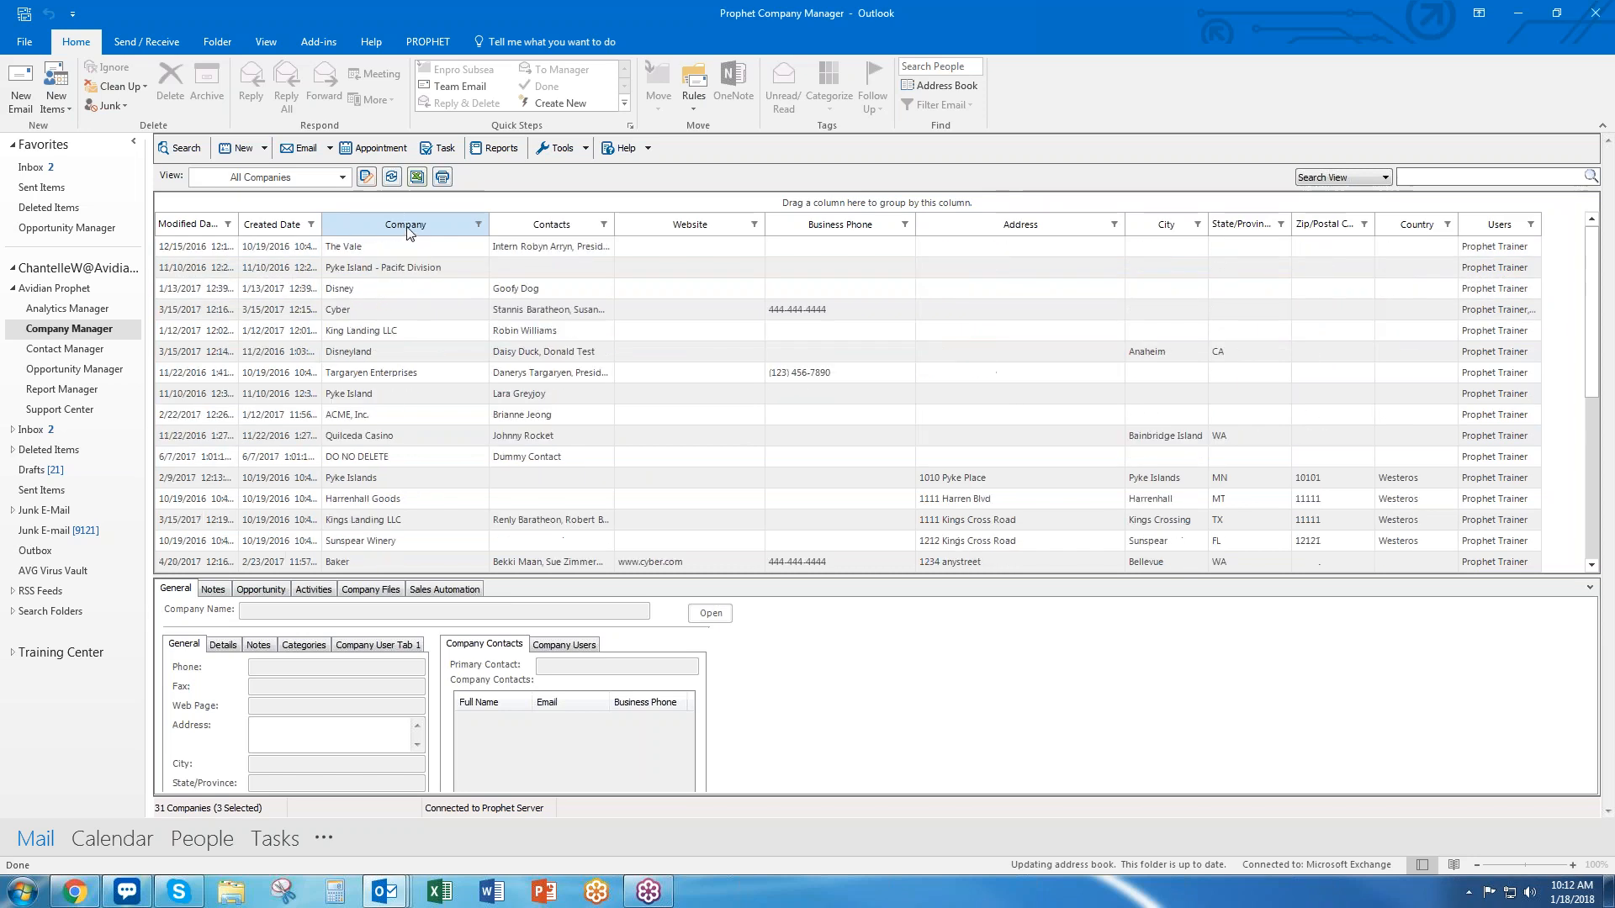
click(407, 233)
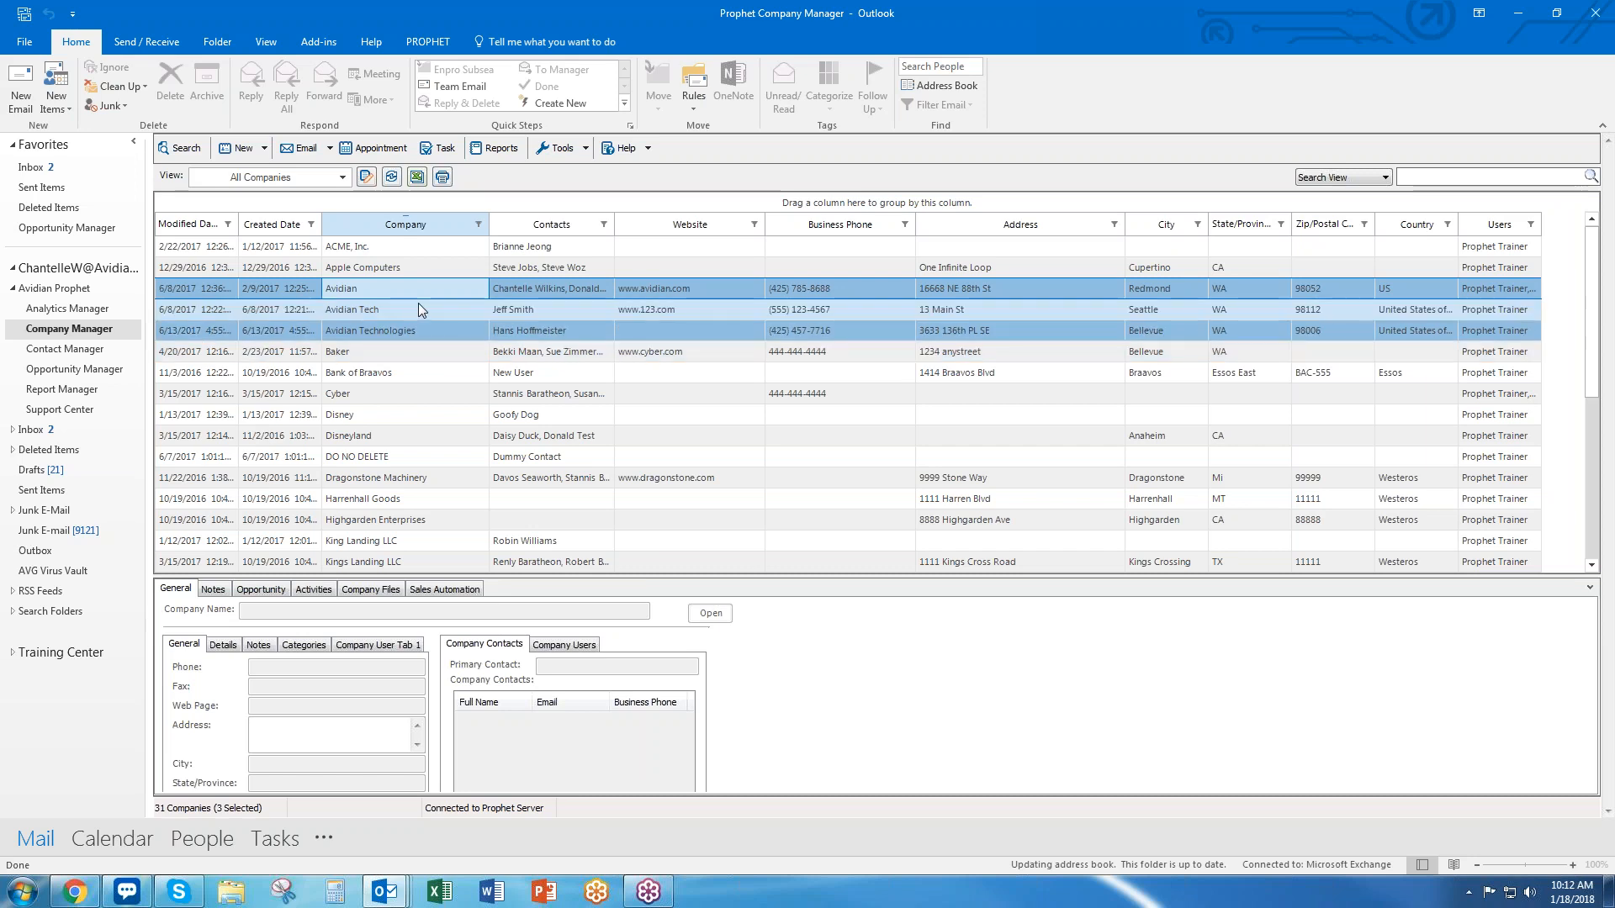
Re-save the Avidian Technologies company record to refresh its modified date, and widen the Modified Date Time column to fit its contents
click(412, 328)
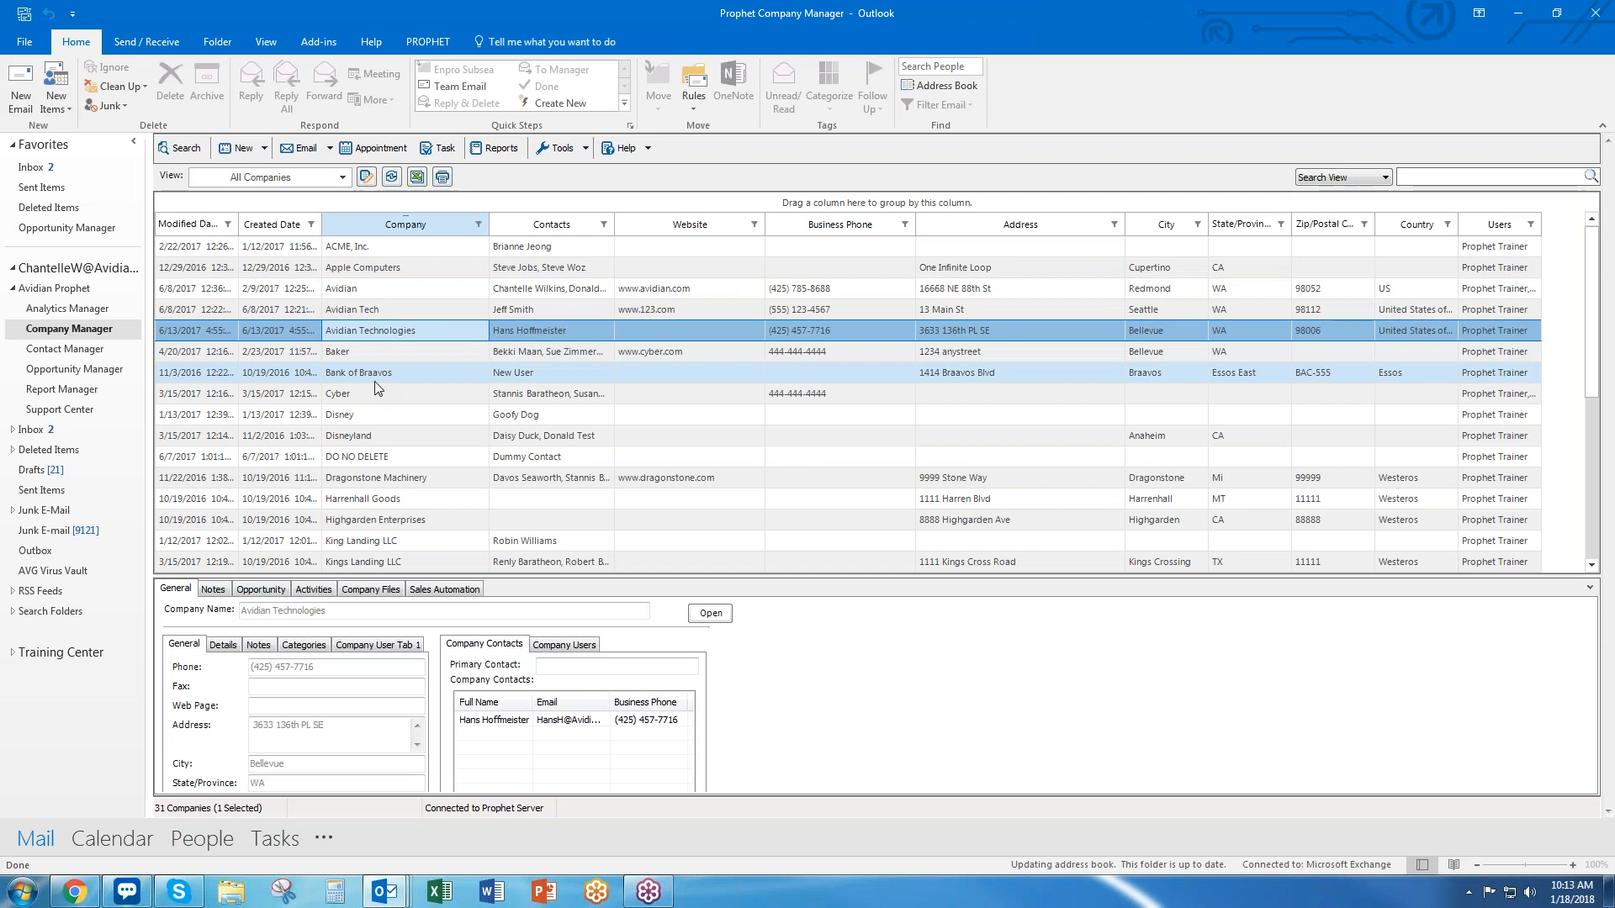
double_click(393, 332)
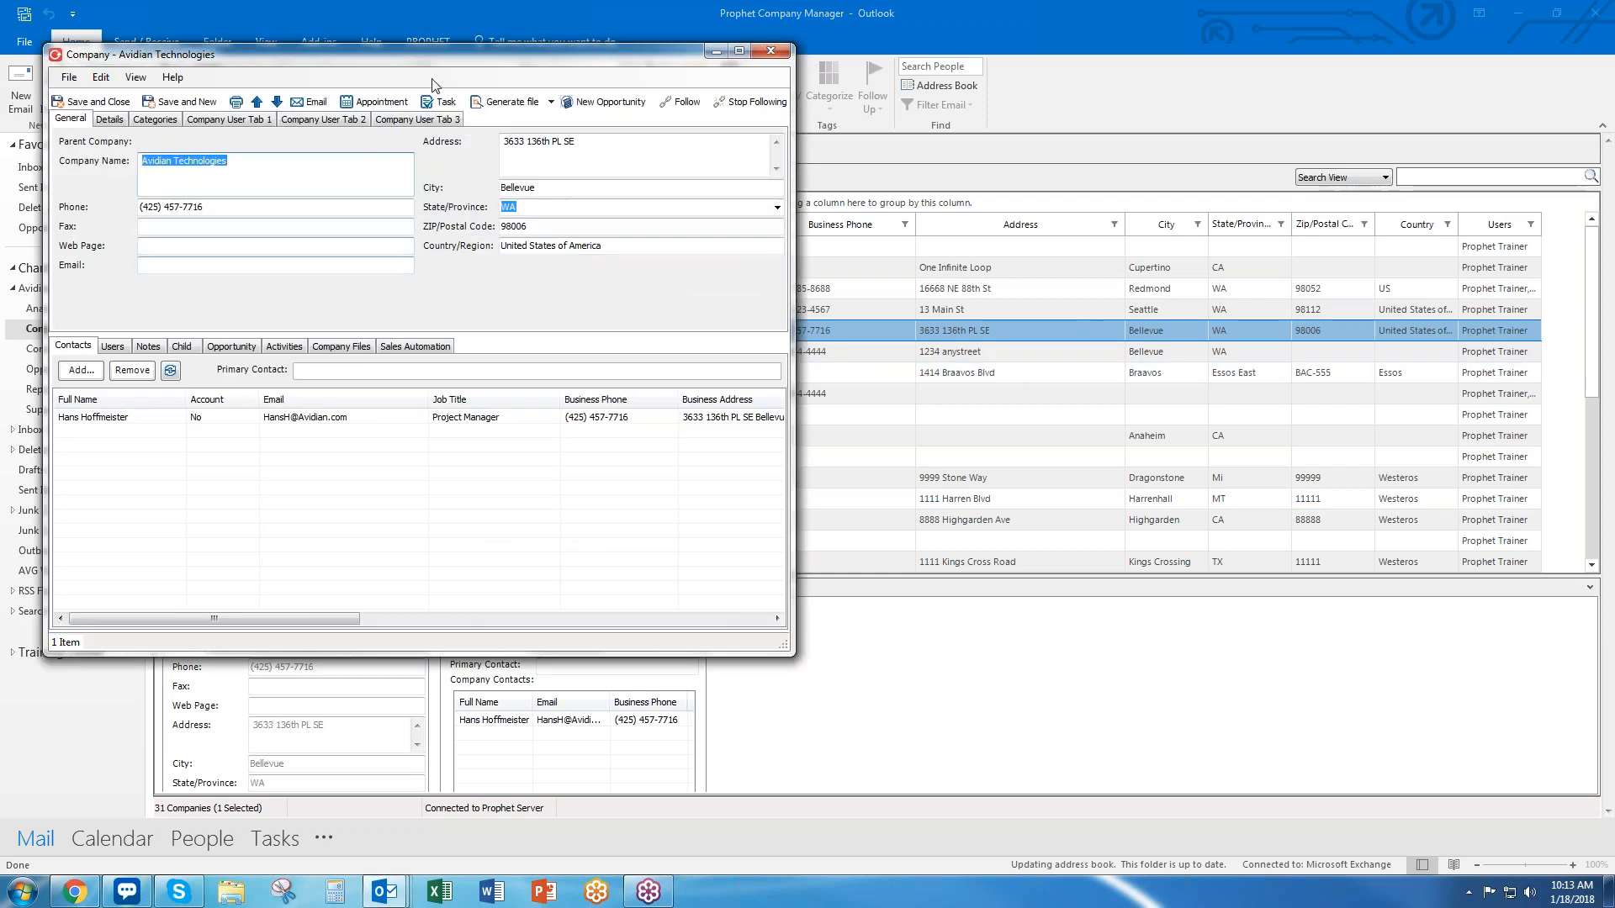
drag(462, 72, 916, 120)
click(568, 162)
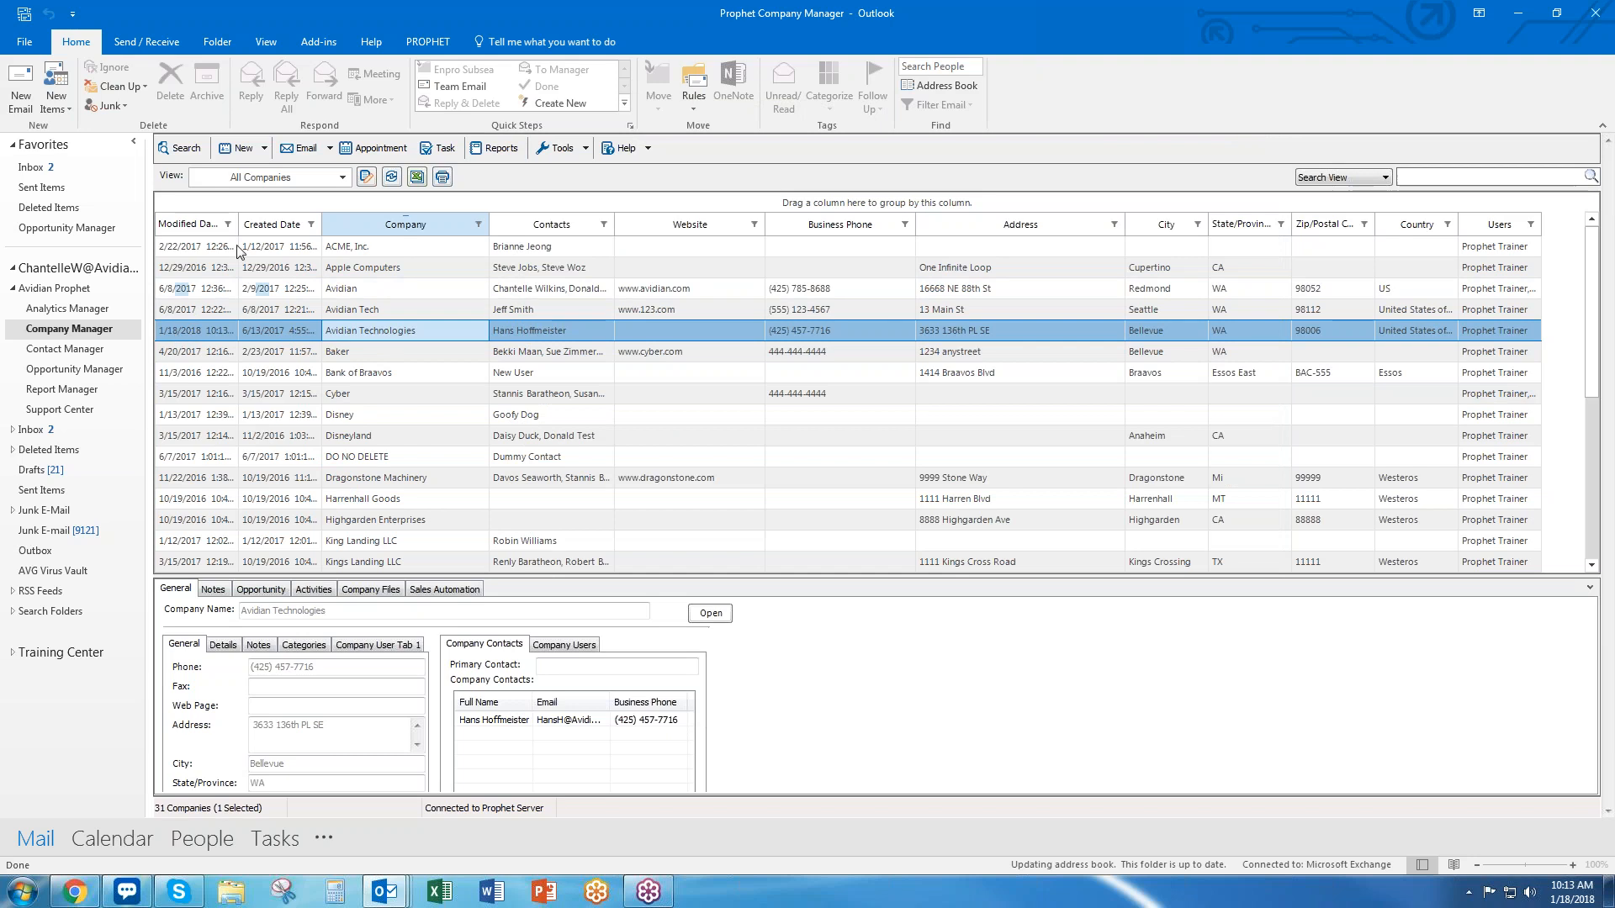
double_click(238, 223)
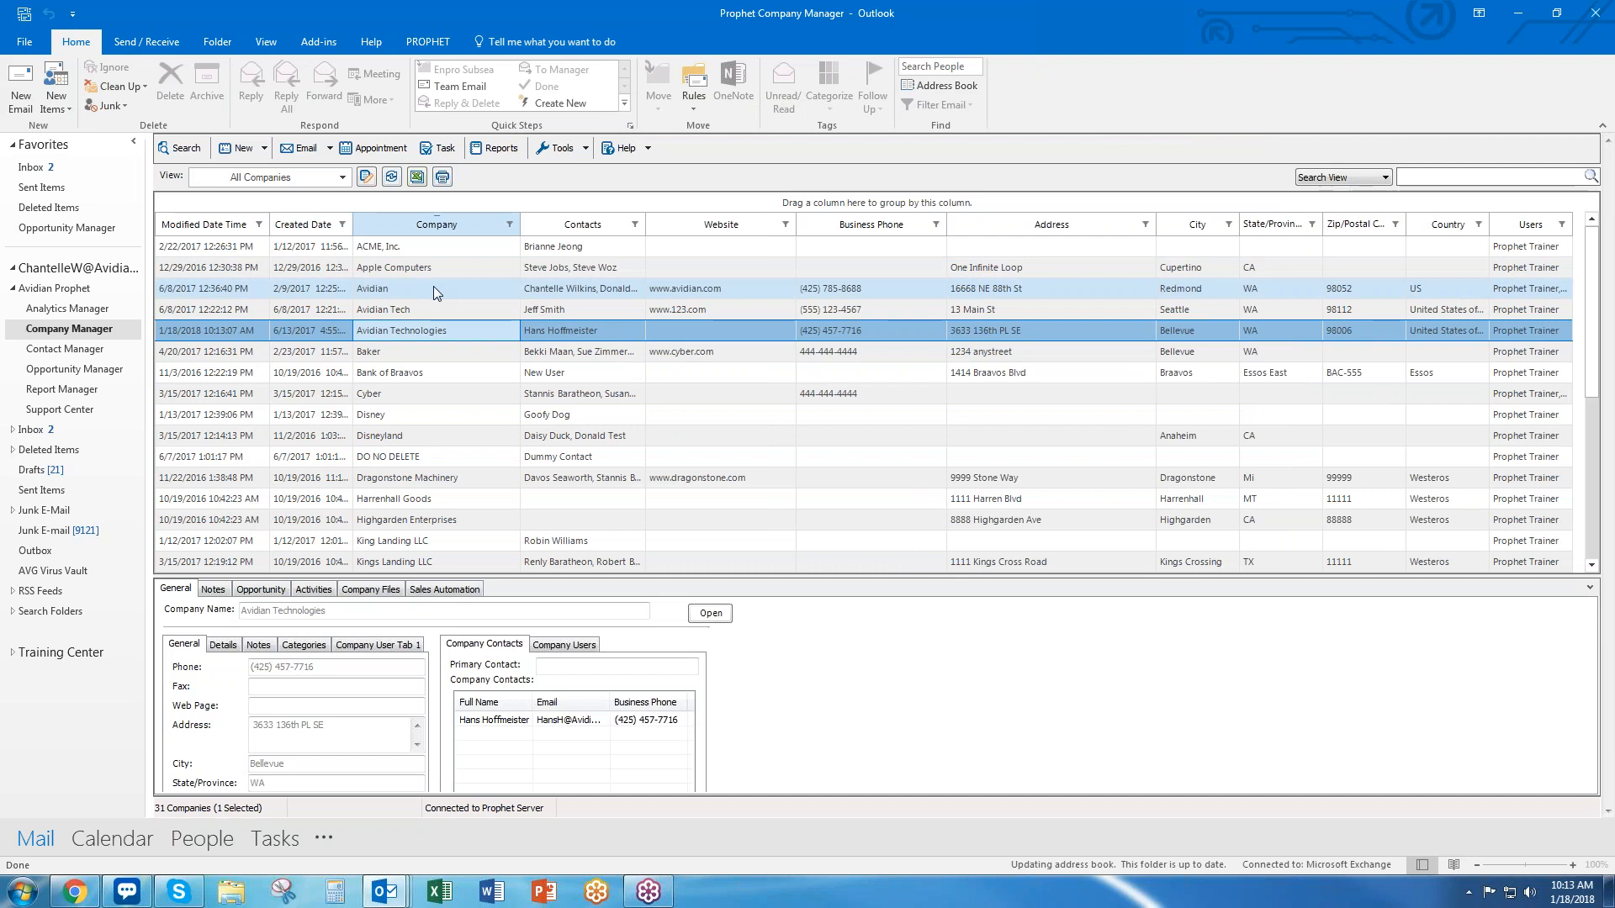
drag(433, 286, 435, 333)
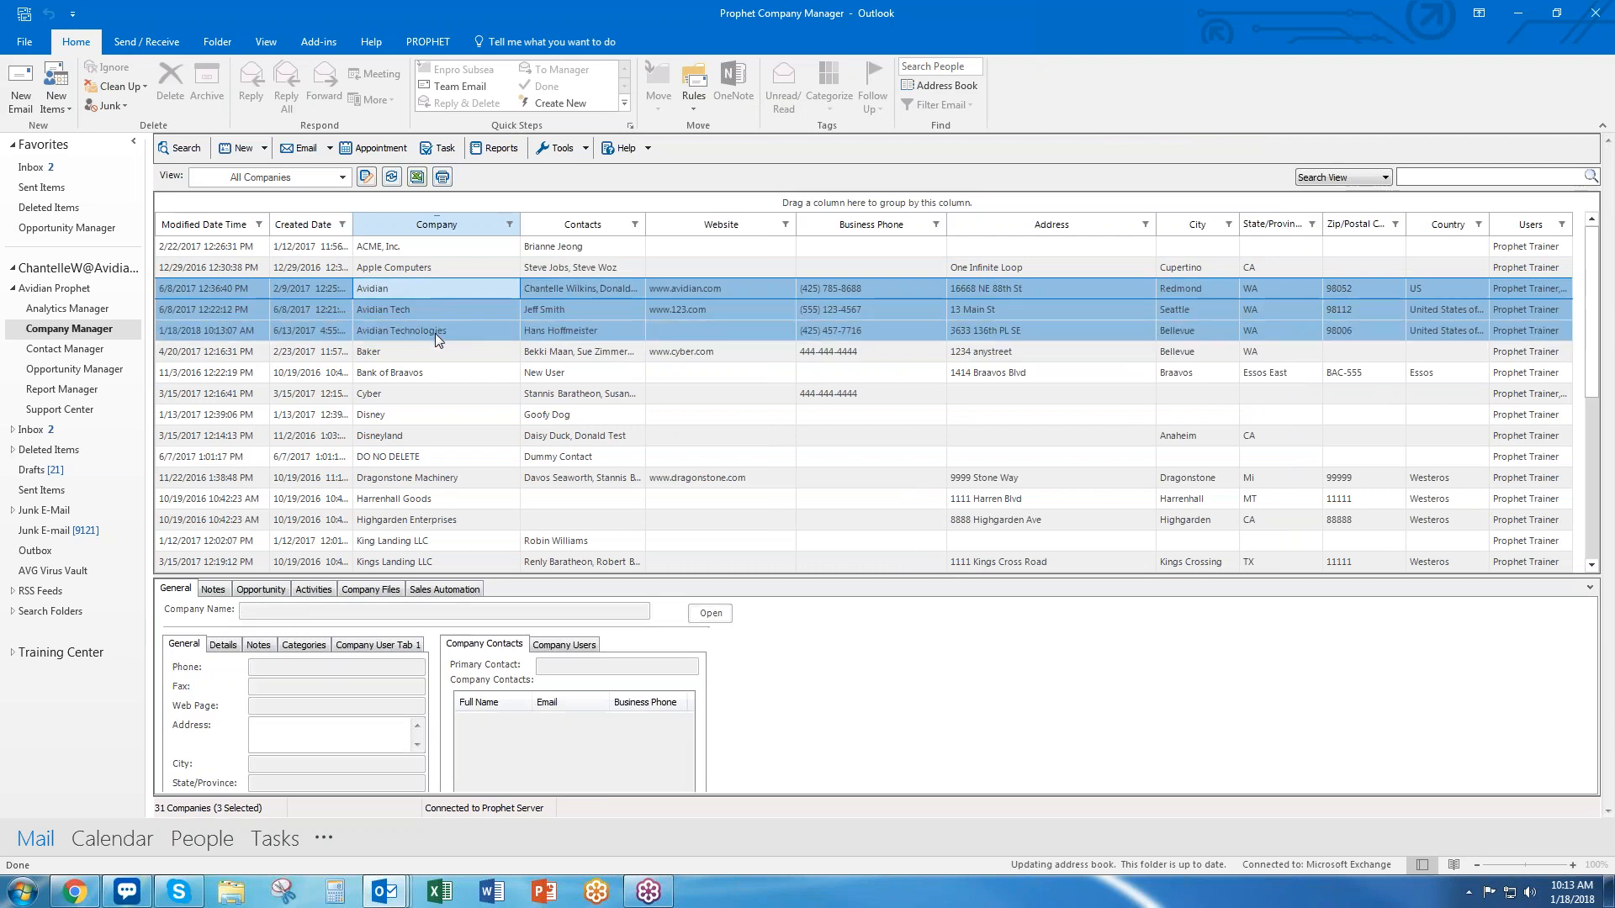
right_click(466, 330)
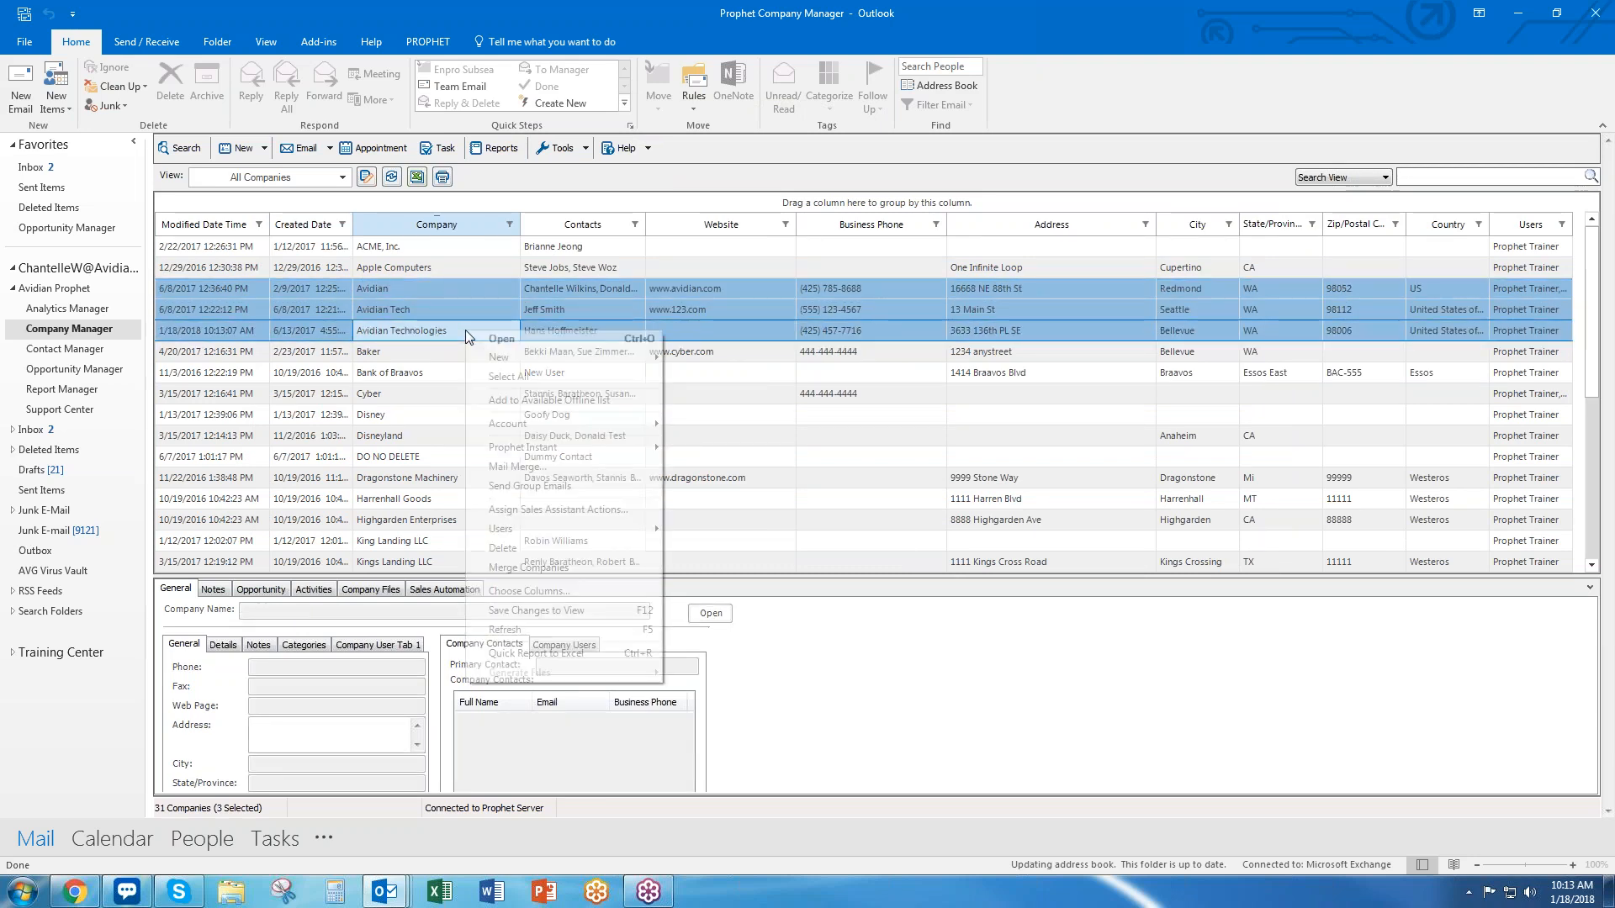
click(578, 570)
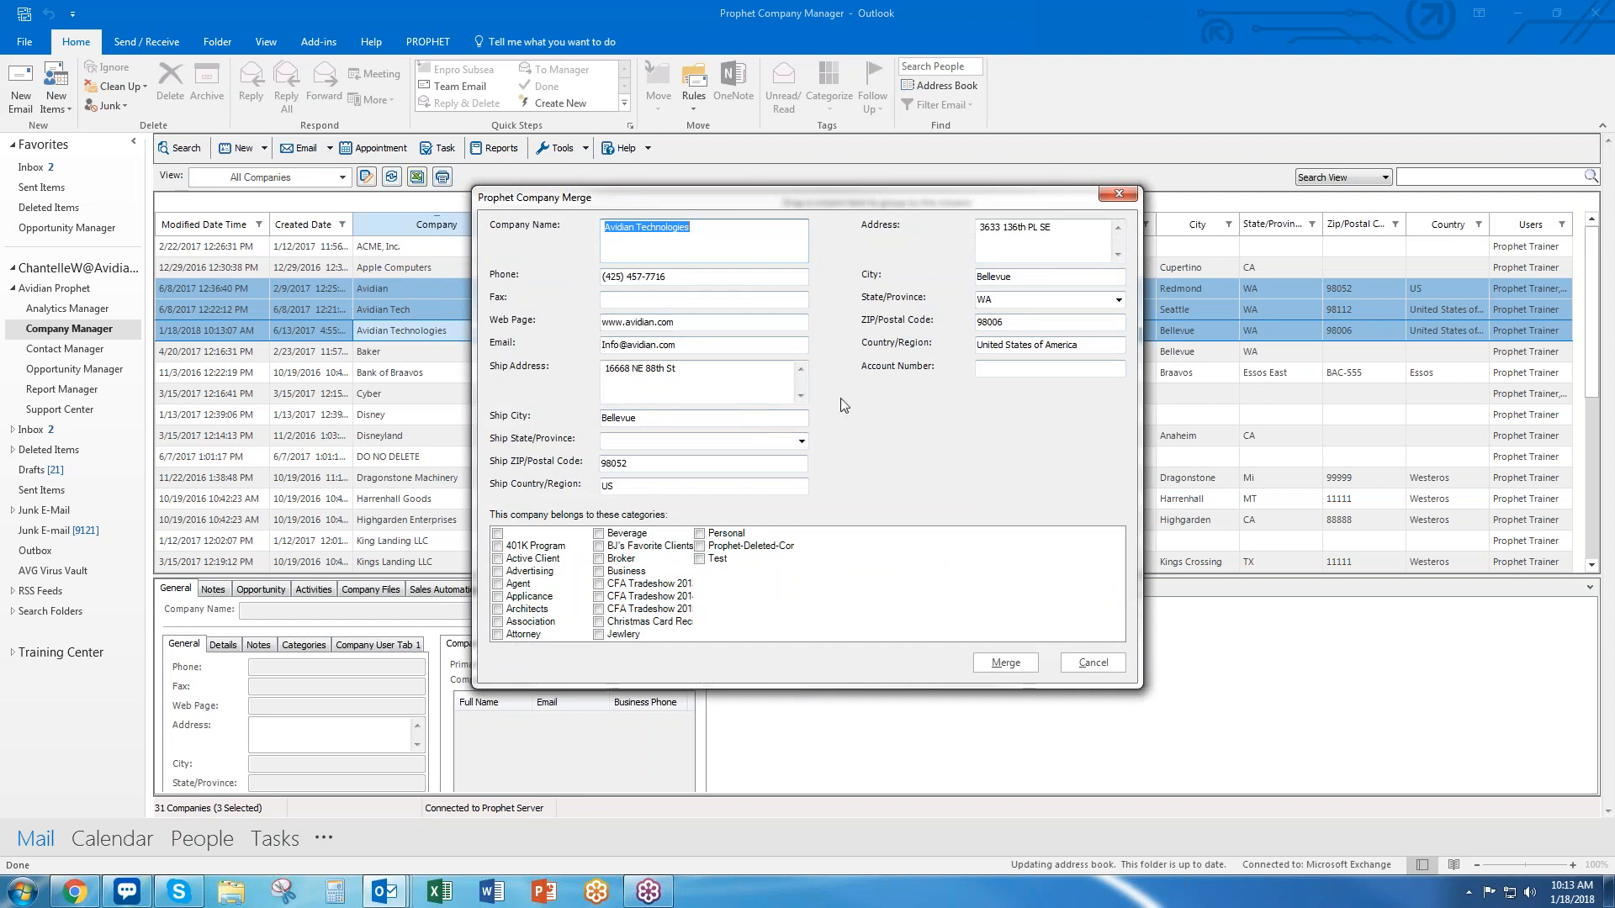
click(1101, 669)
Open the Avidian Technologies company record again, then save and close it
double_click(835, 332)
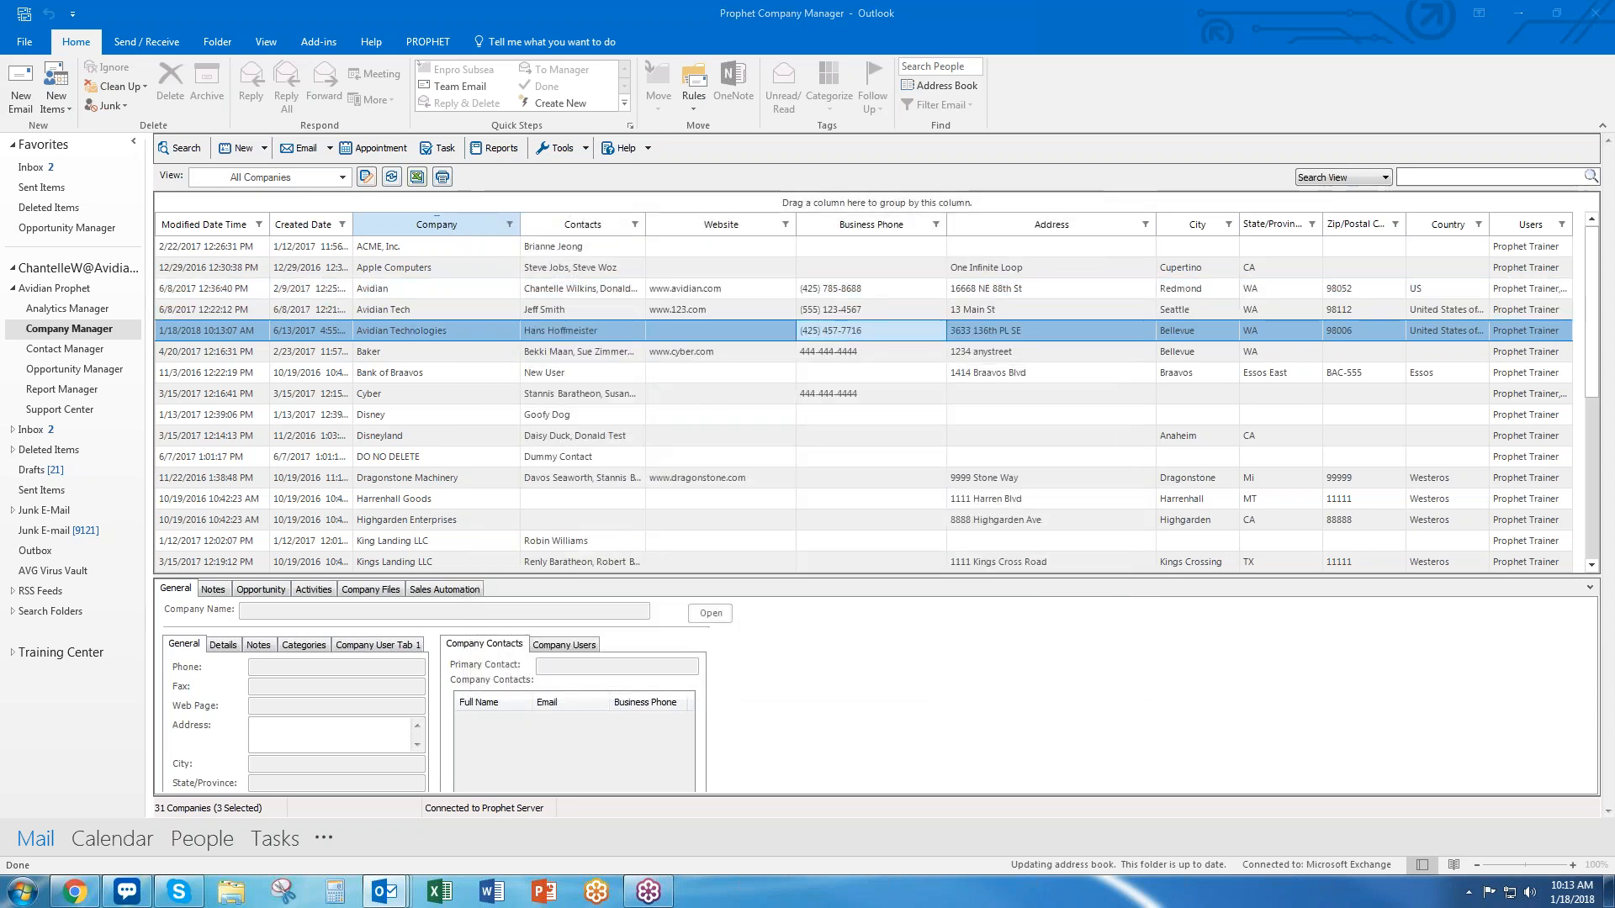
drag(477, 96, 943, 161)
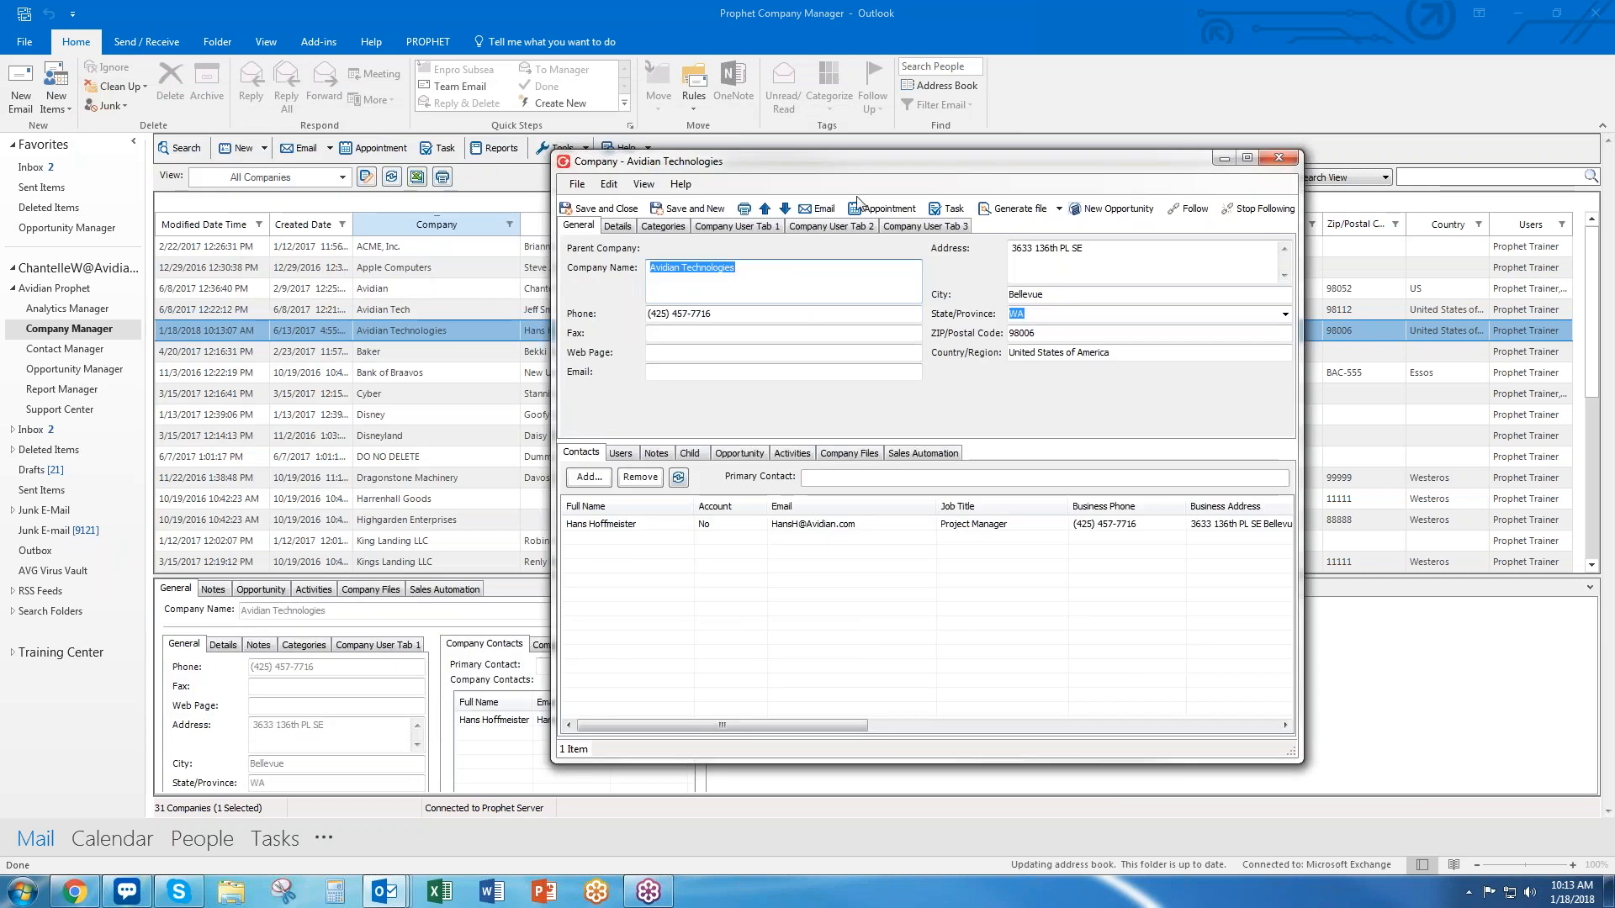
click(599, 209)
Merge the Avidian, Avidian Tech and Avidian Technologies company records into one named Avidian Technologies, keeping the proposed field values
drag(442, 290, 475, 334)
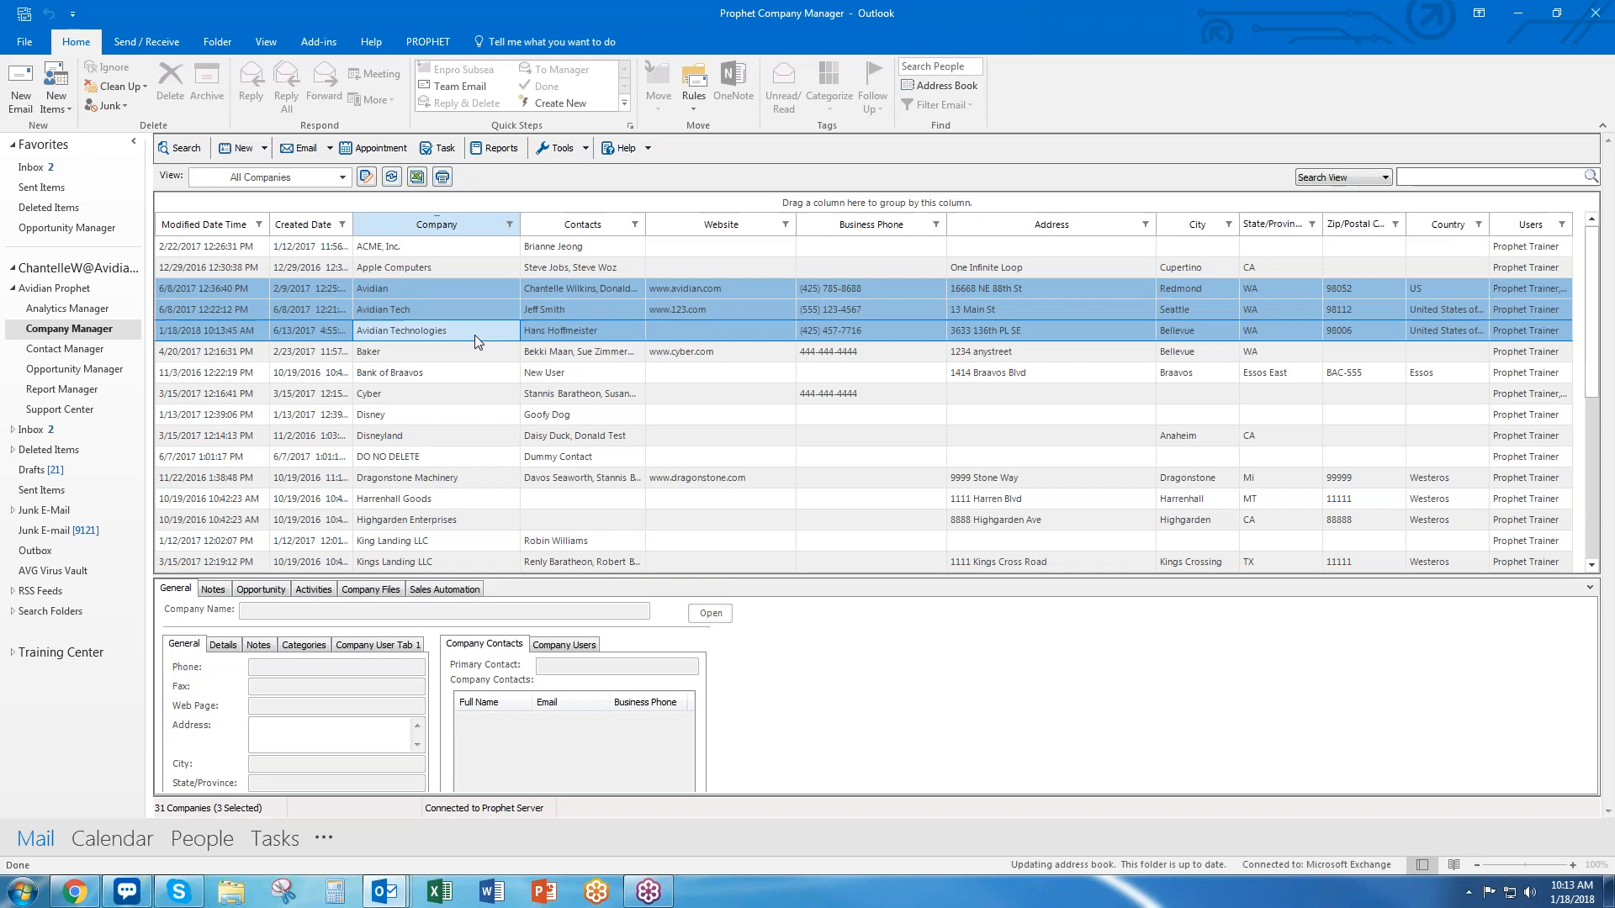
right_click(474, 335)
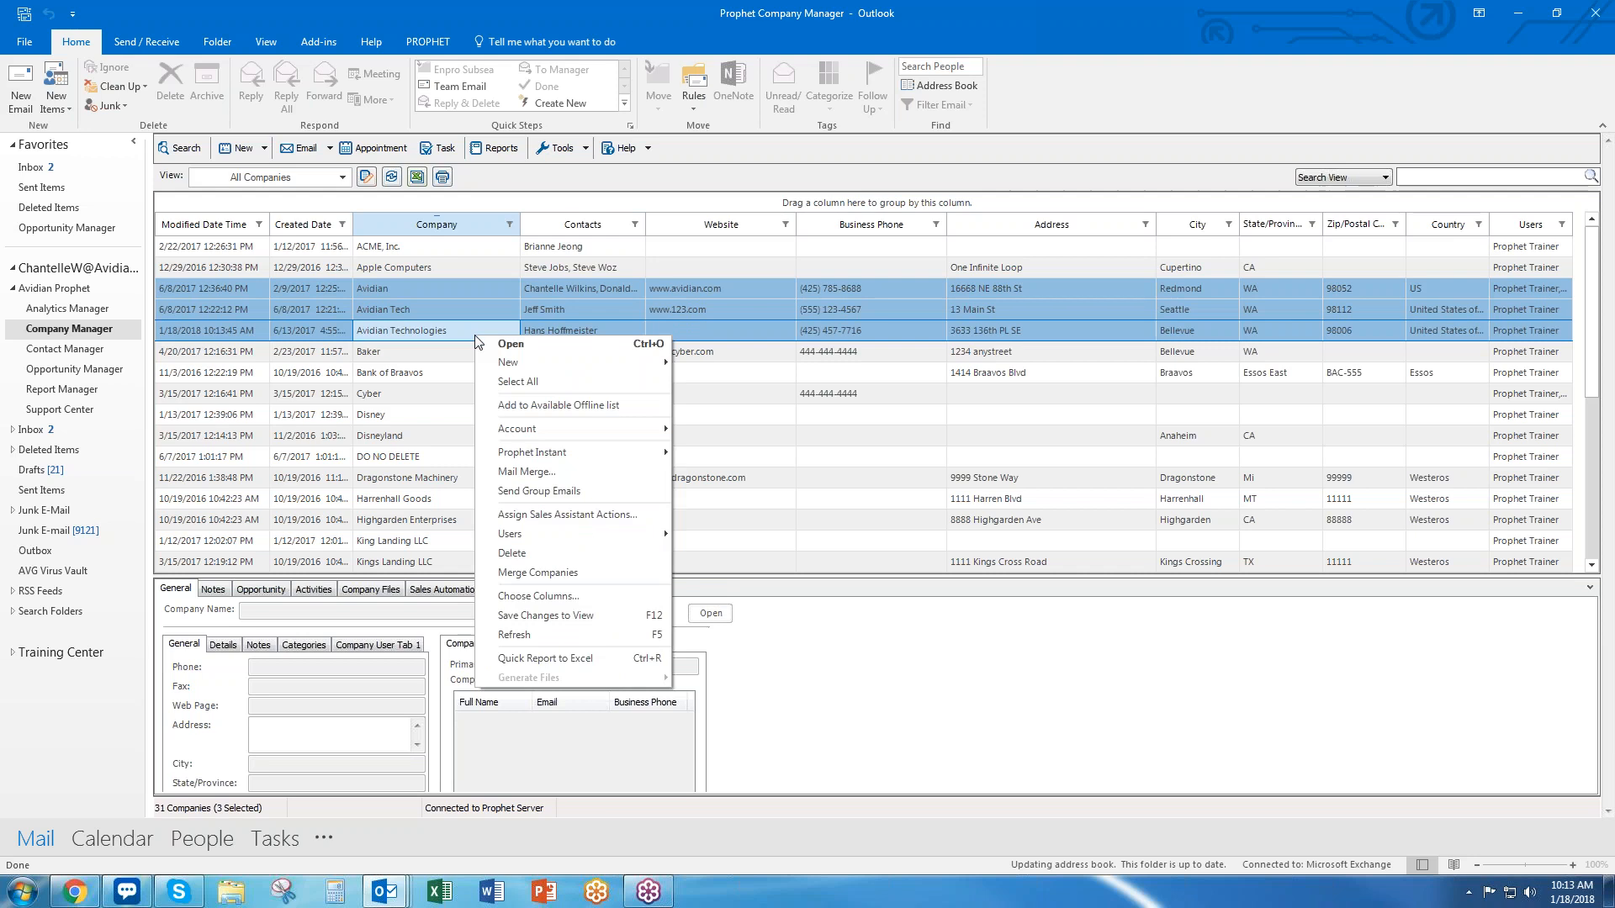
click(602, 574)
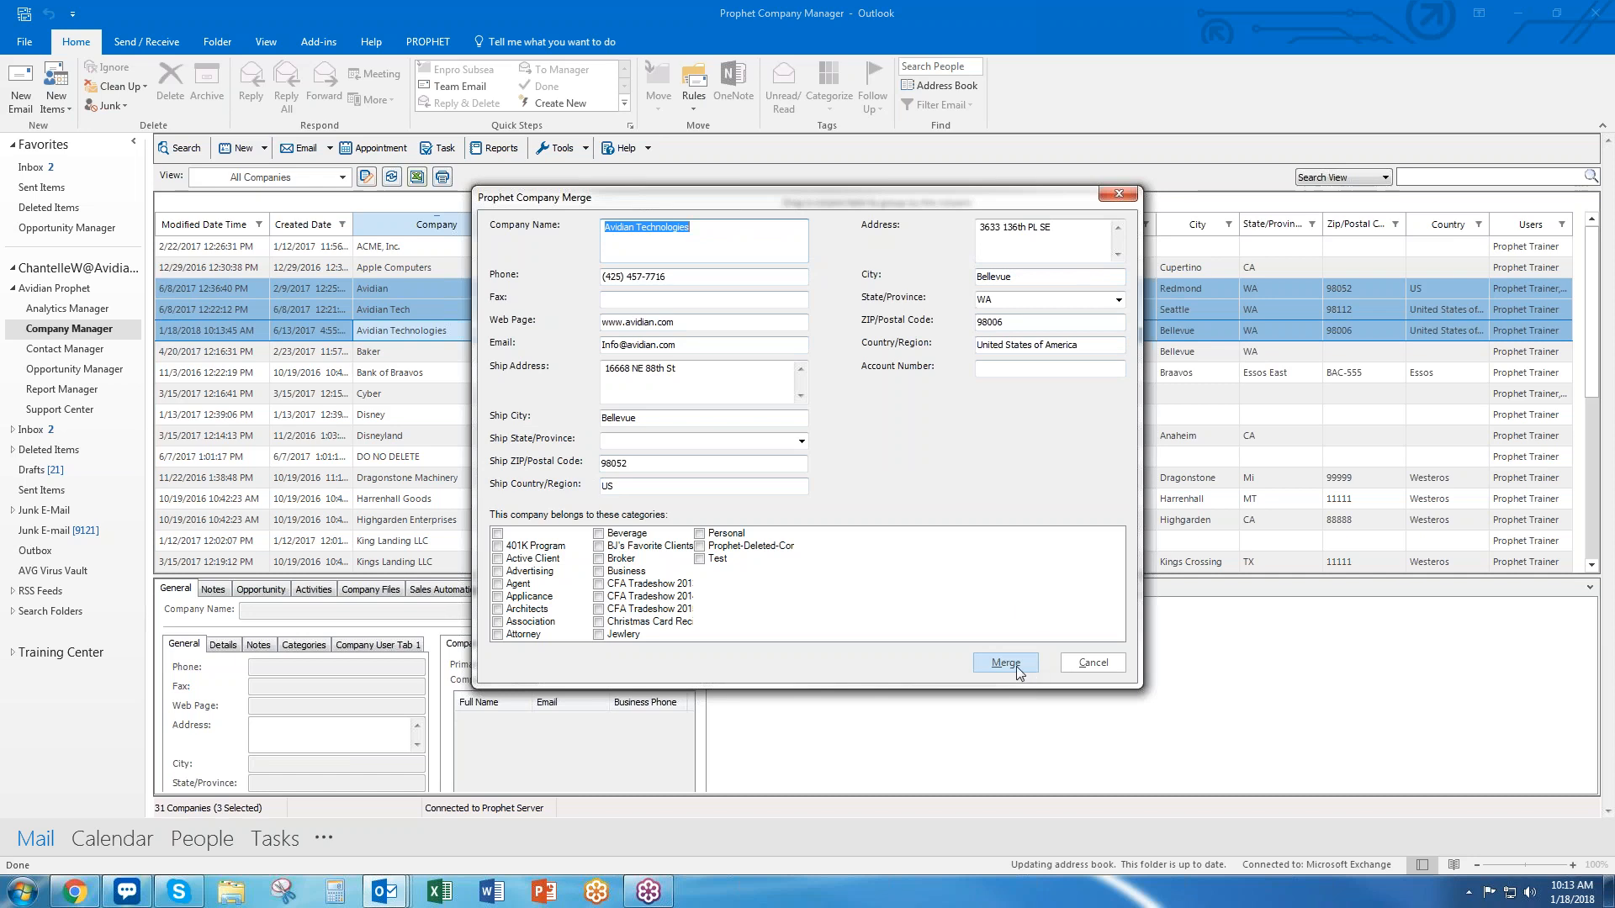
drag(901, 199, 1251, 138)
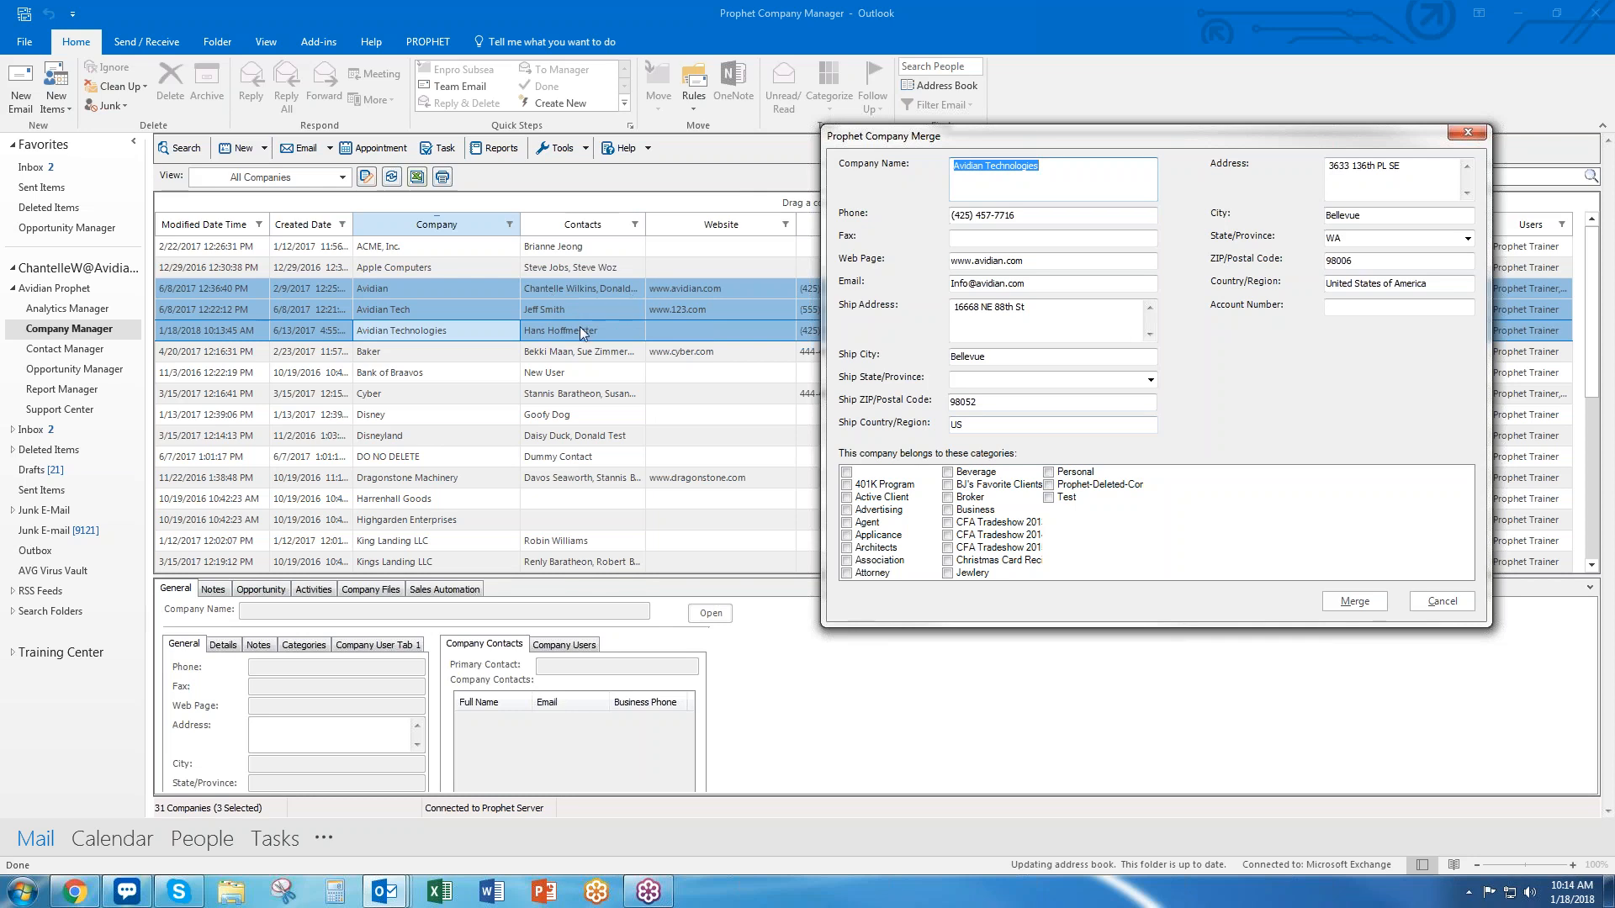
click(1347, 603)
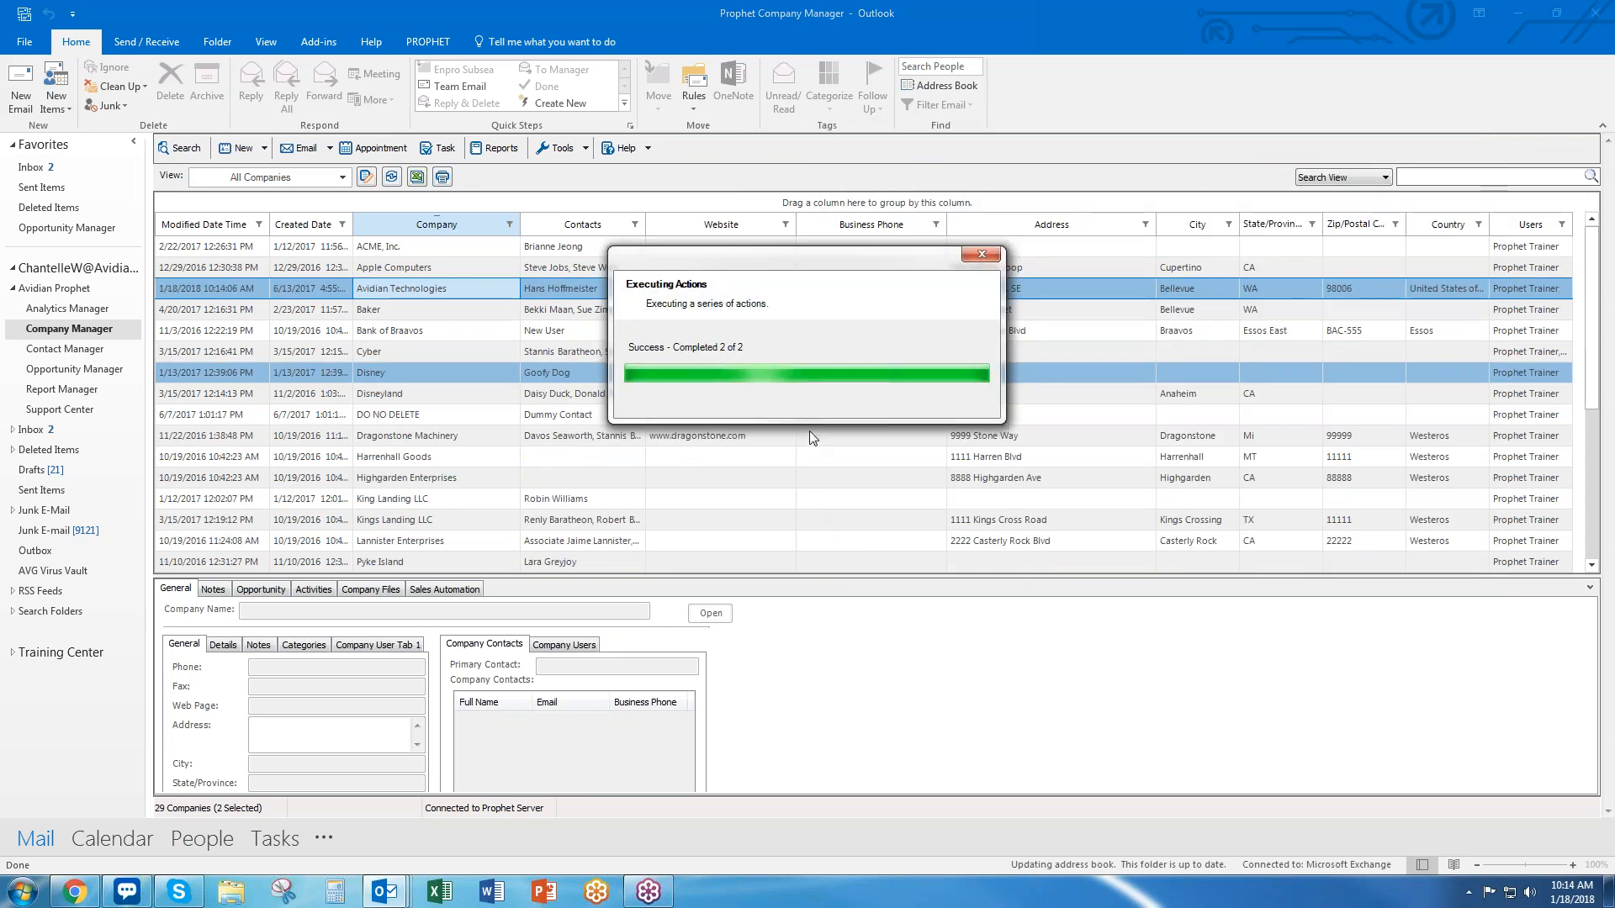
click(943, 498)
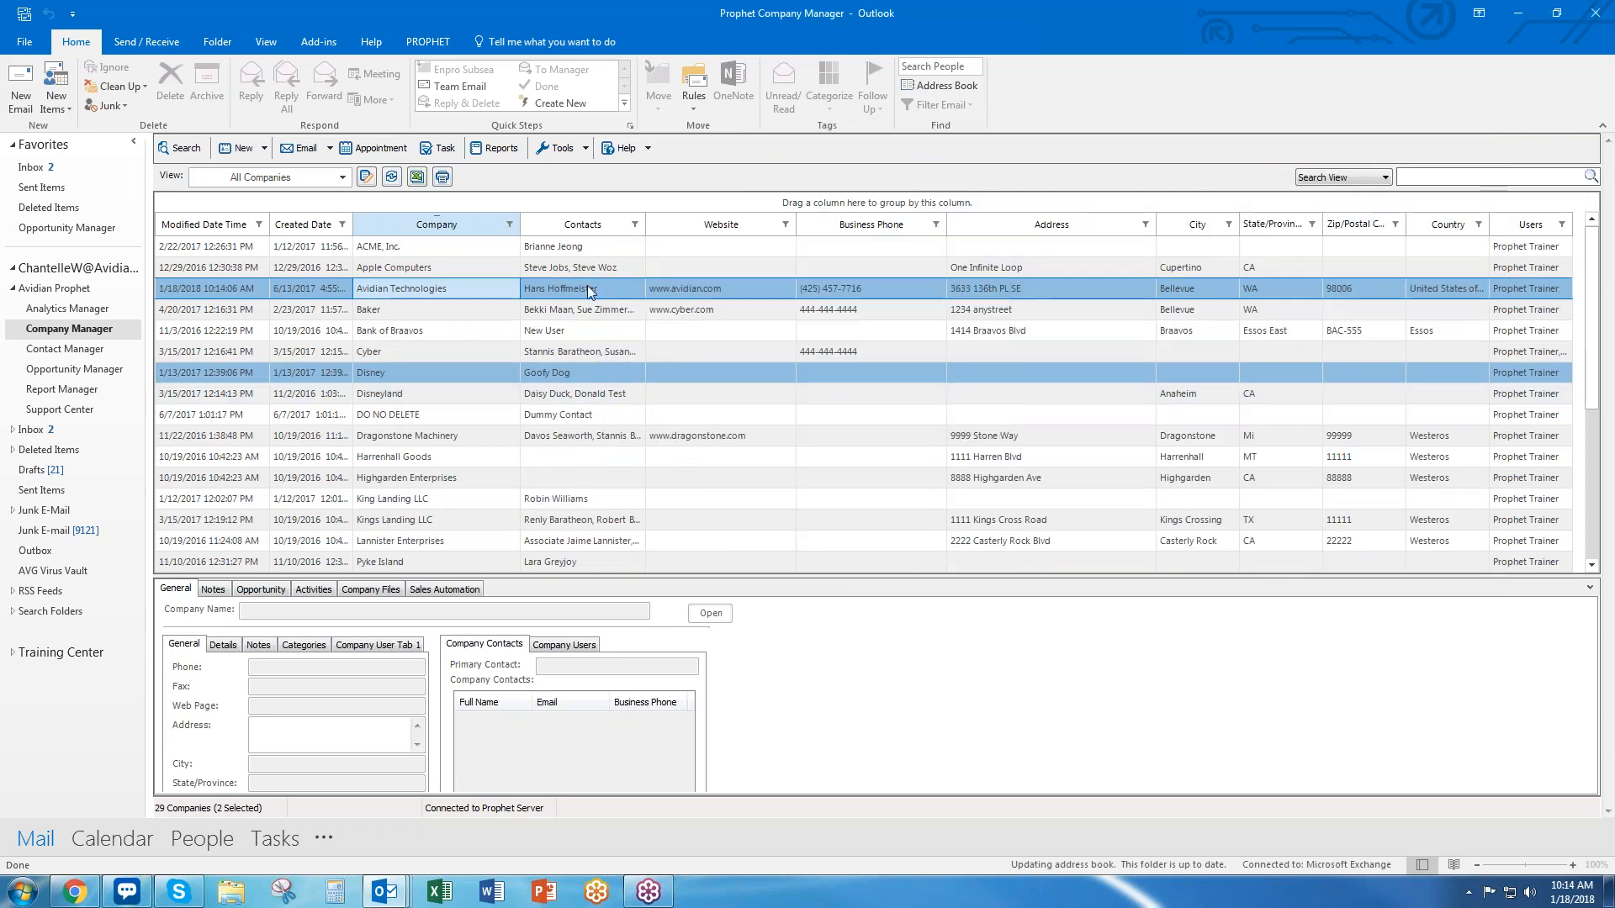
Open the merged Avidian Technologies company record and examine its details and linked contacts
click(589, 291)
double_click(586, 288)
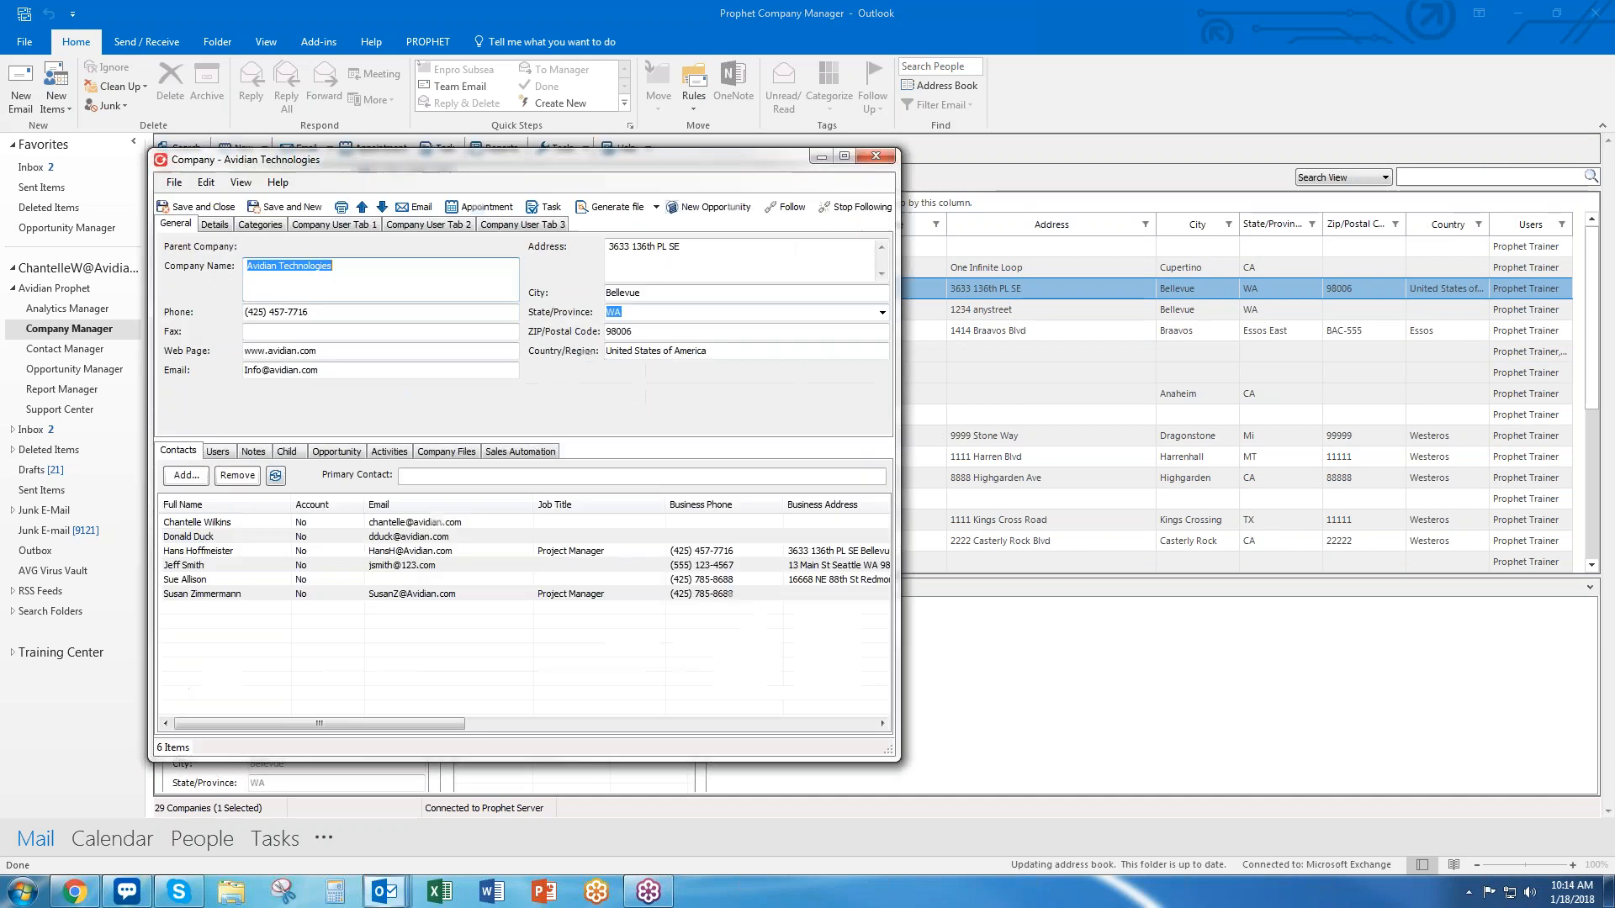
drag(562, 162, 1087, 109)
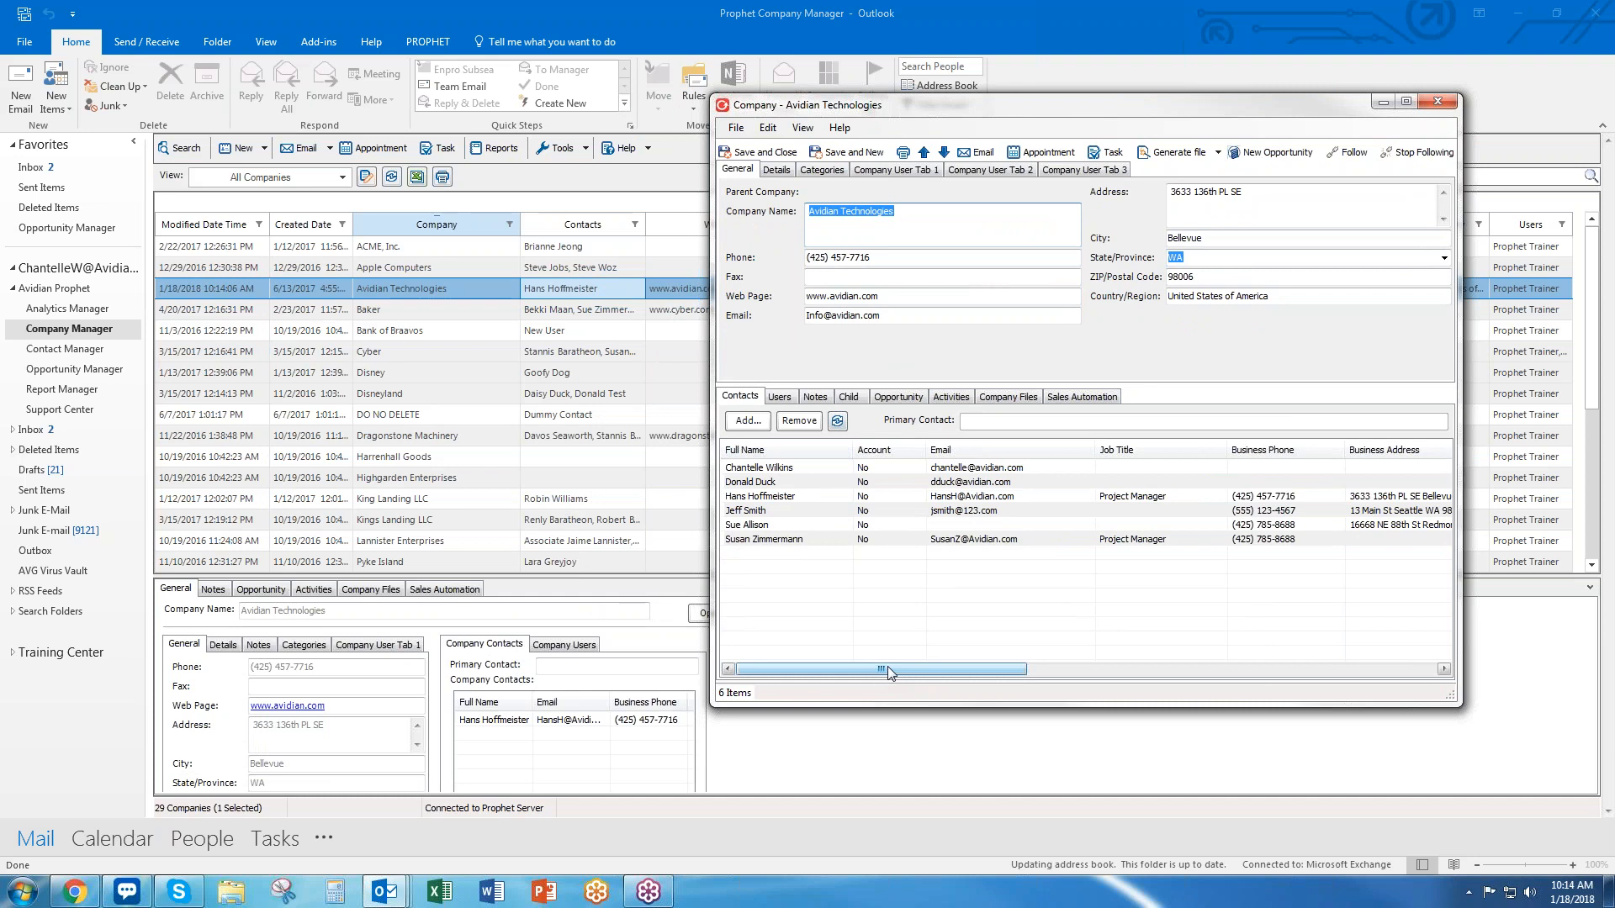
Check the Company value of each linked contact in the Avidian Technologies record, and close the record
drag(889, 667, 1033, 692)
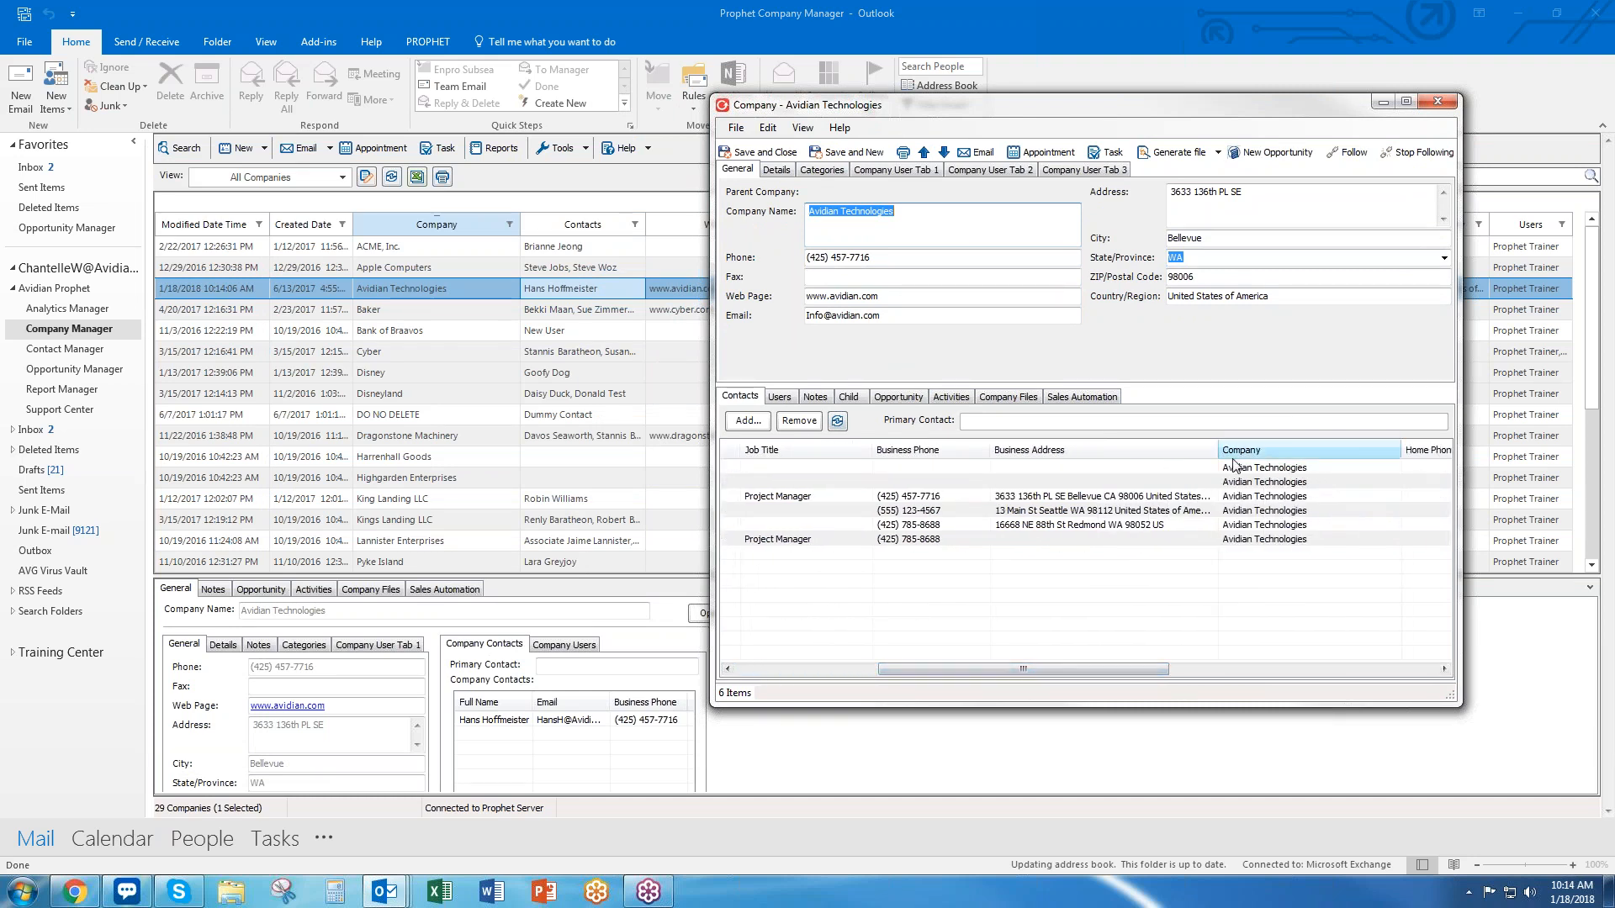
click(1239, 484)
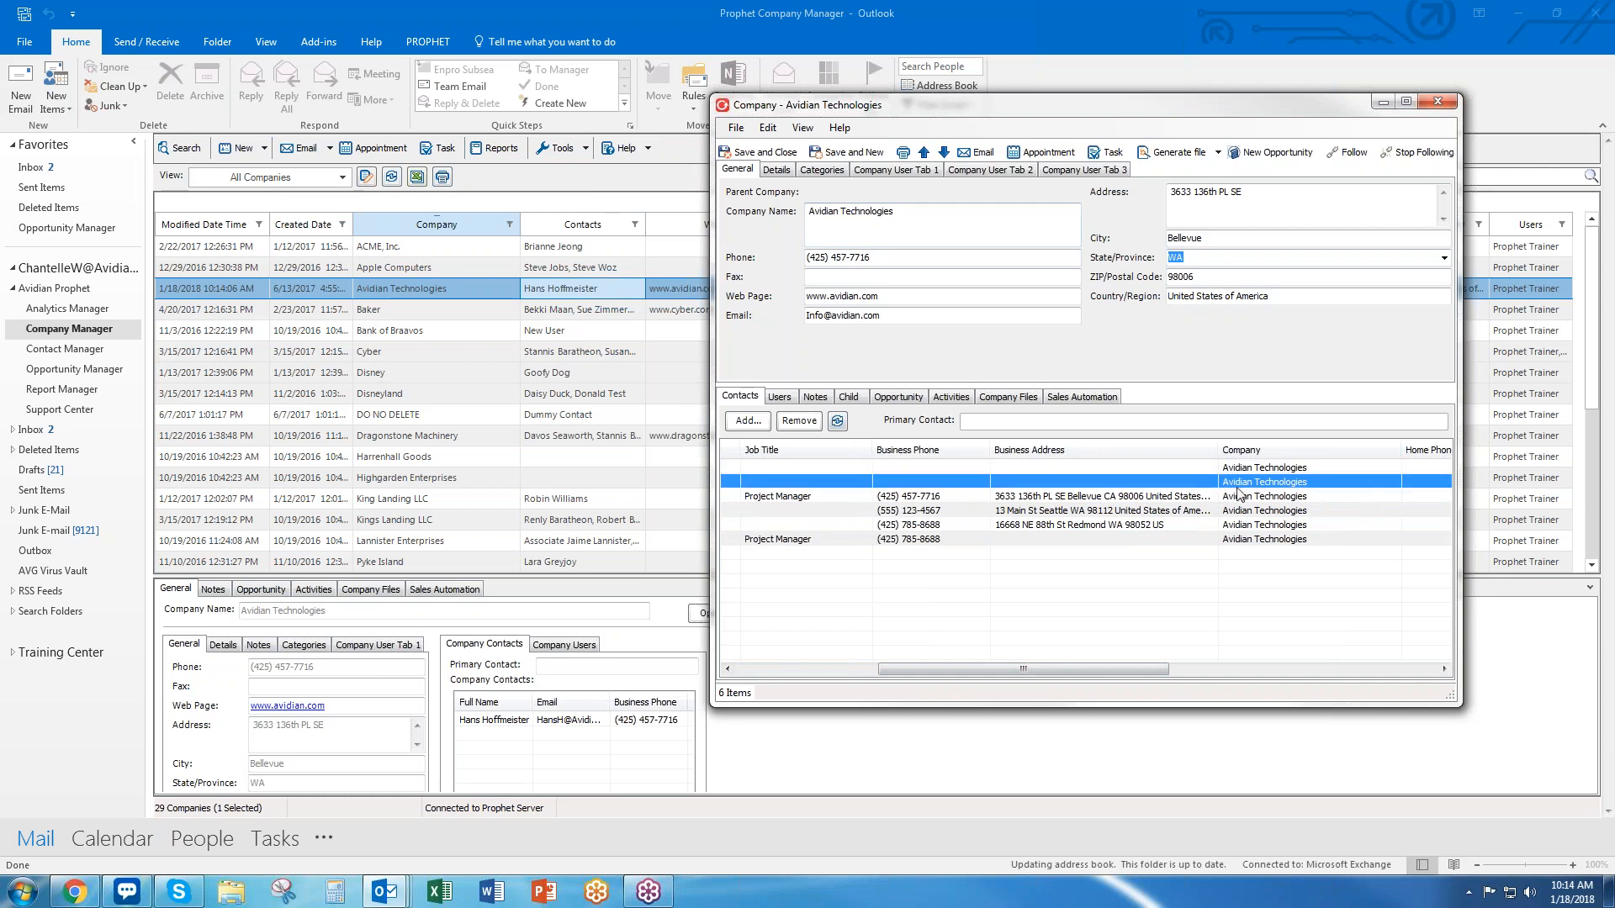
drag(1238, 497, 1242, 539)
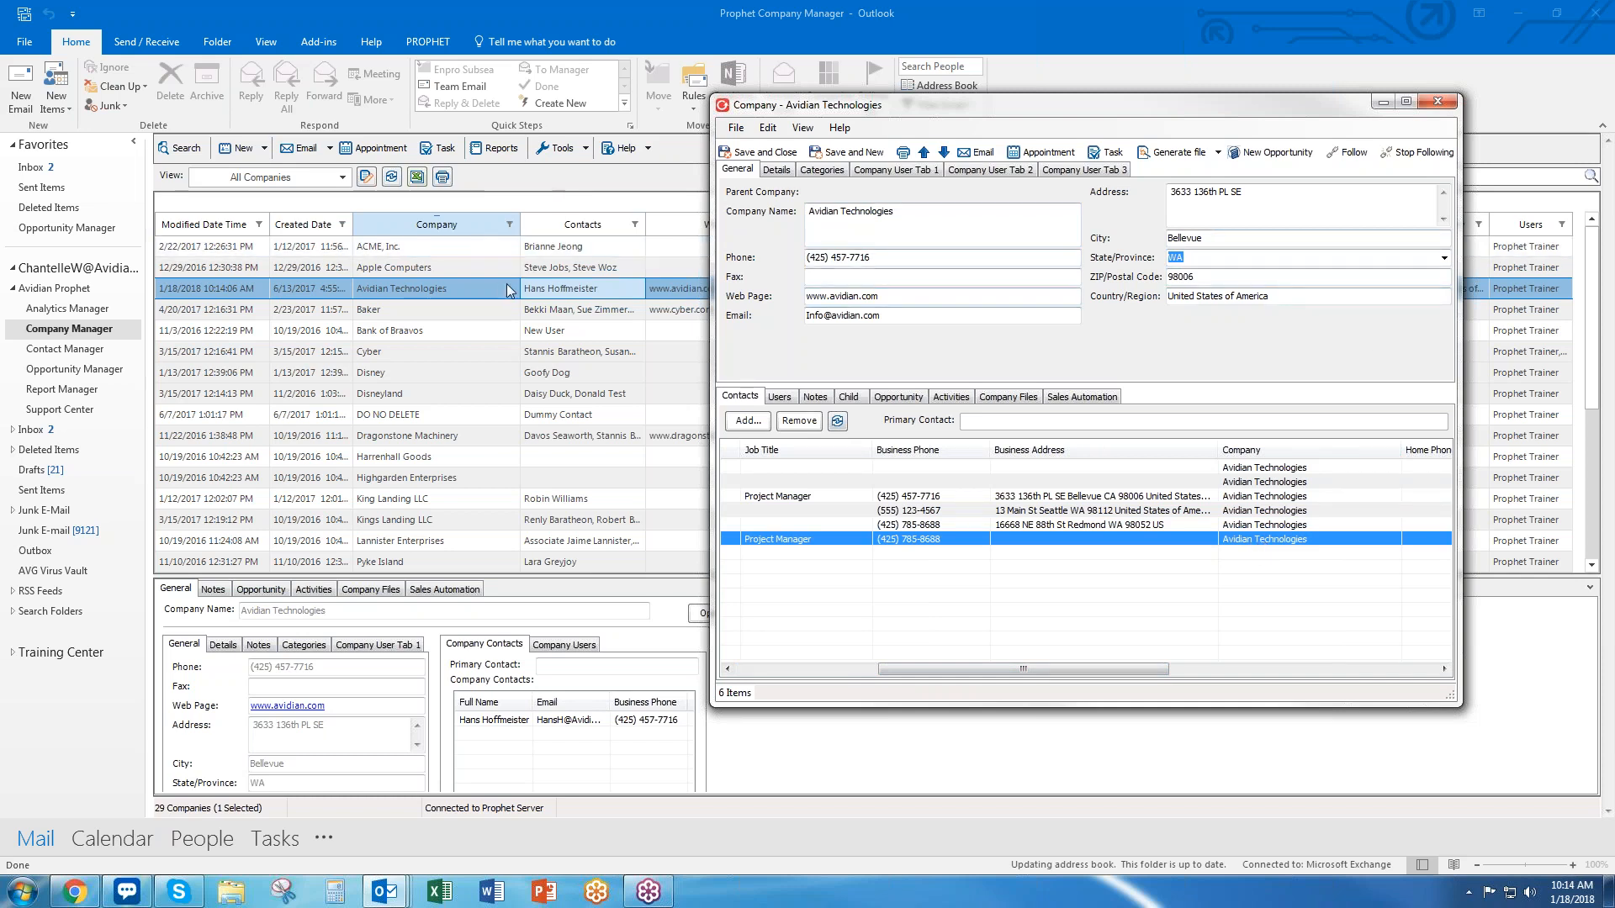
click(1448, 100)
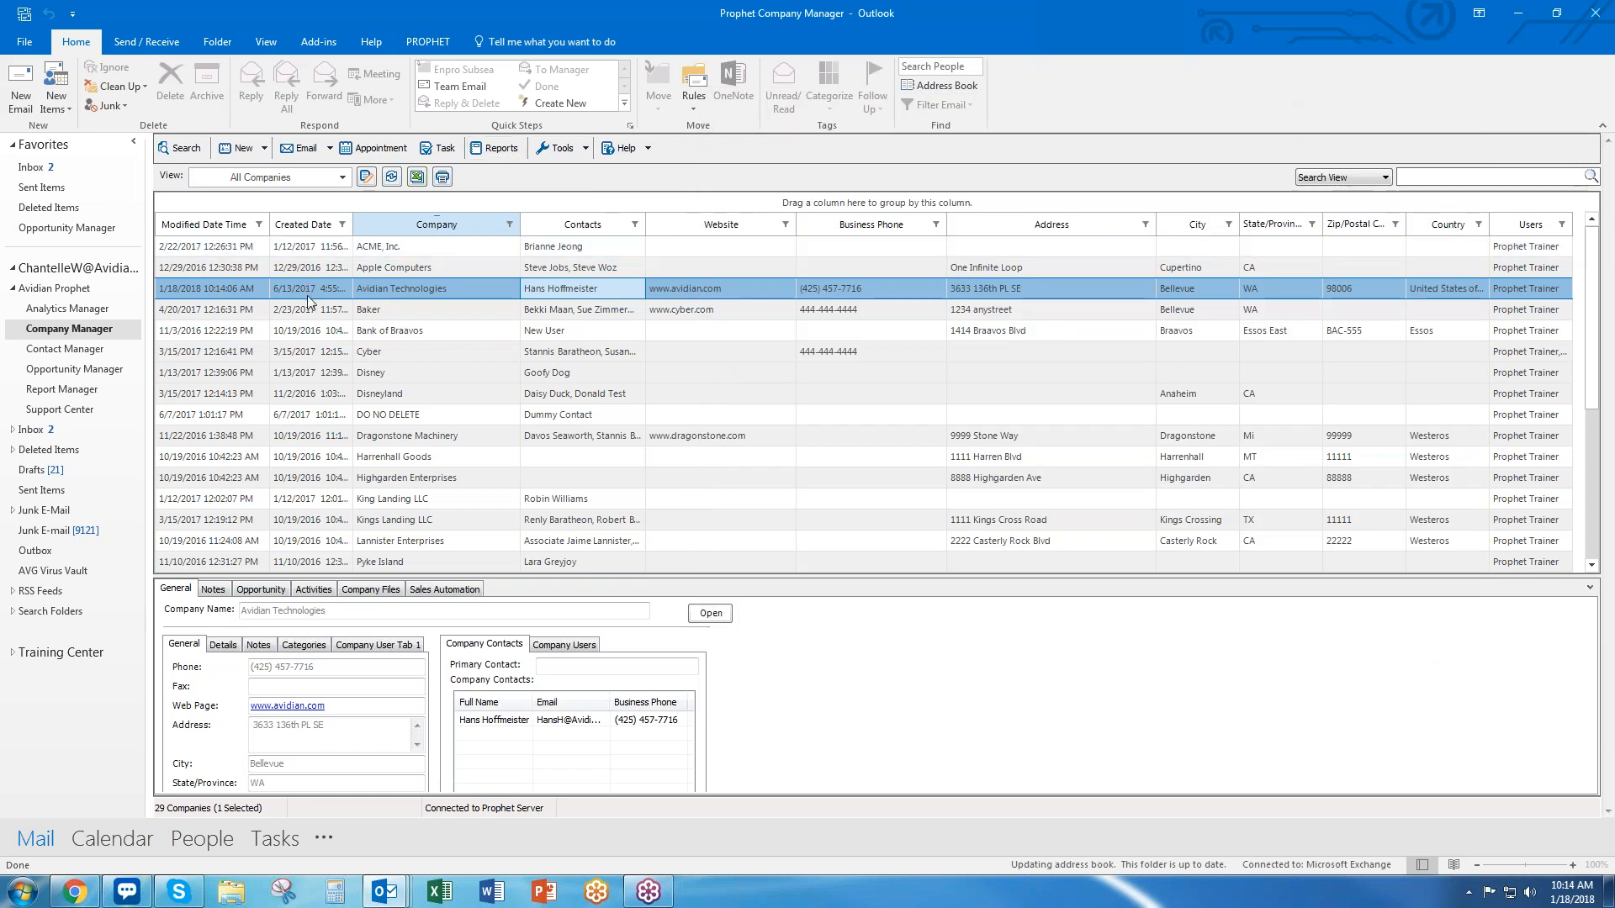
Open the Contact Manager and search the current contact view for "avidian"
click(92, 351)
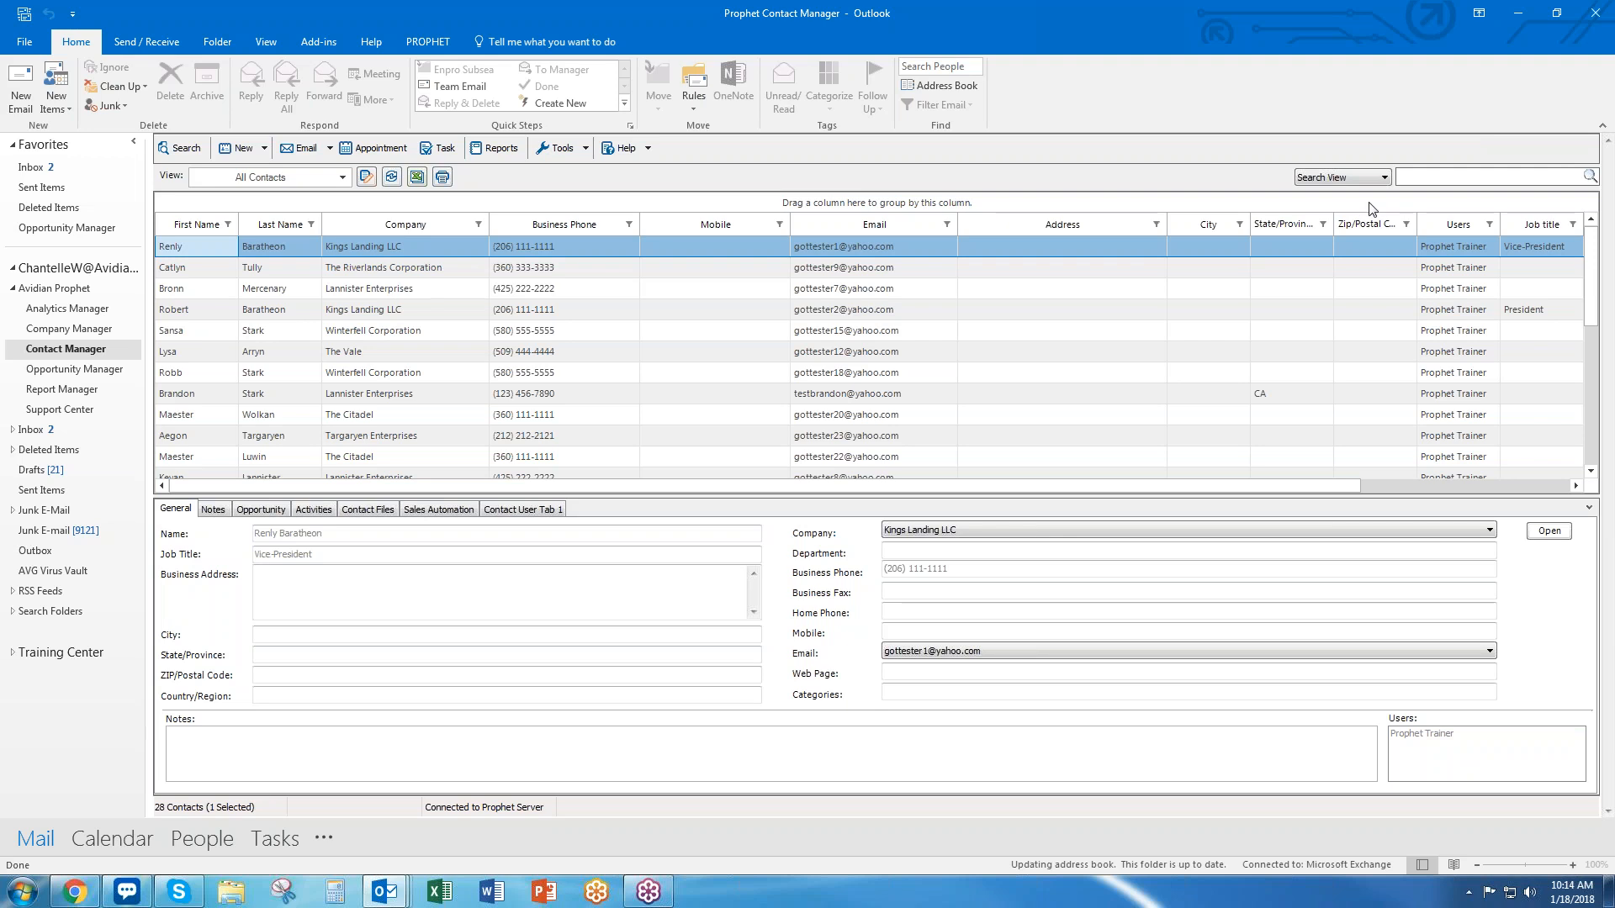
click(1431, 180)
text(avidian)
key(Return)
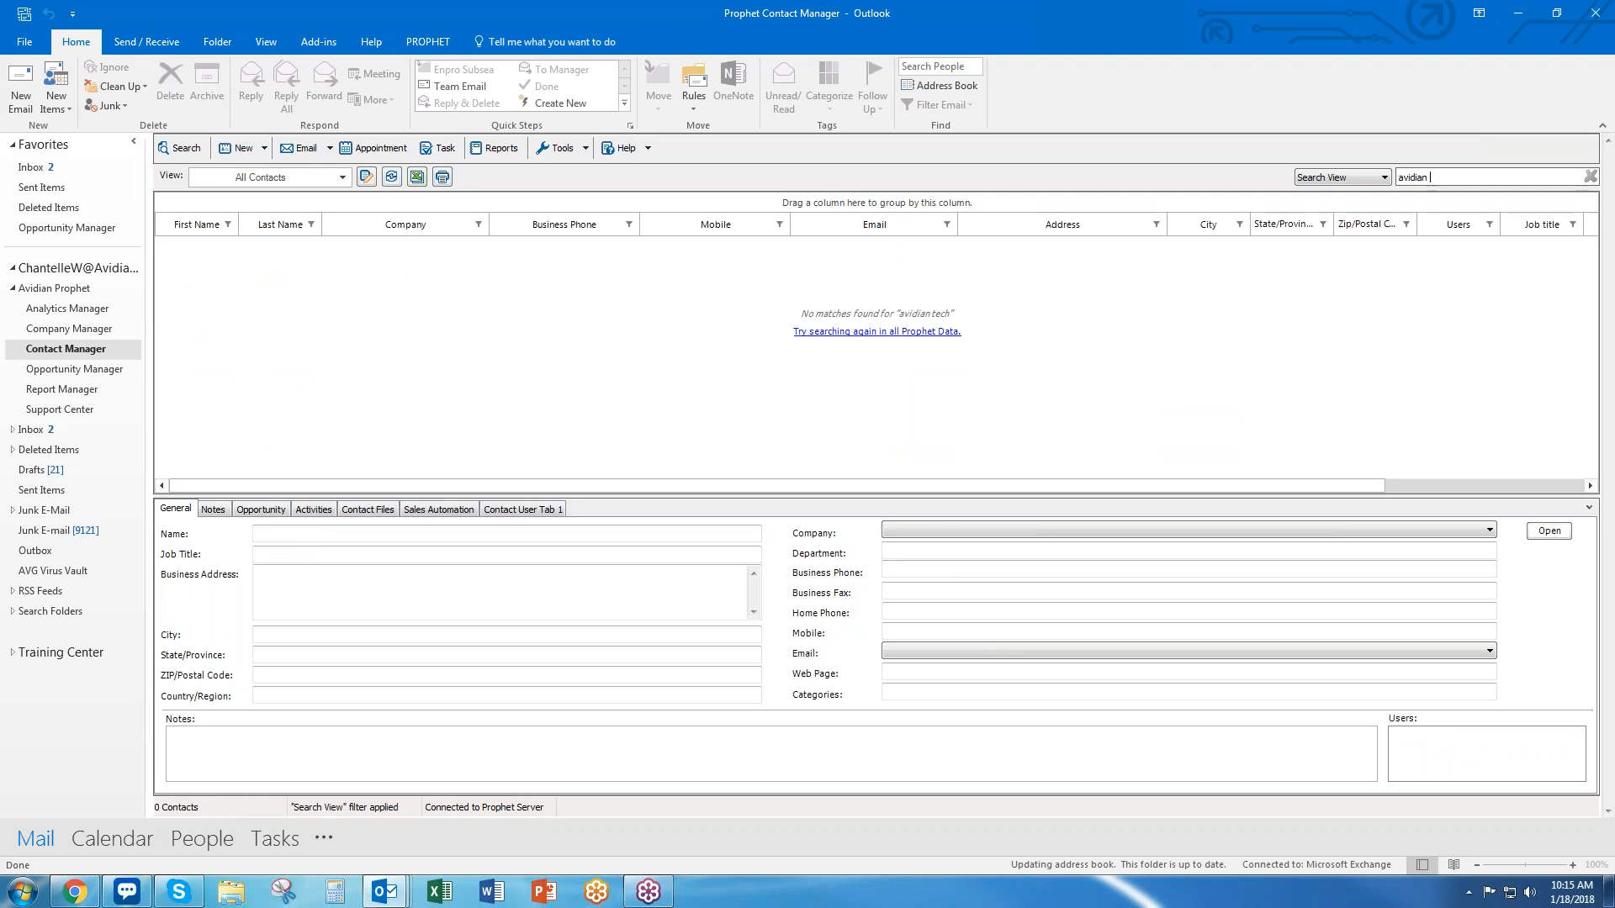
key(Return)
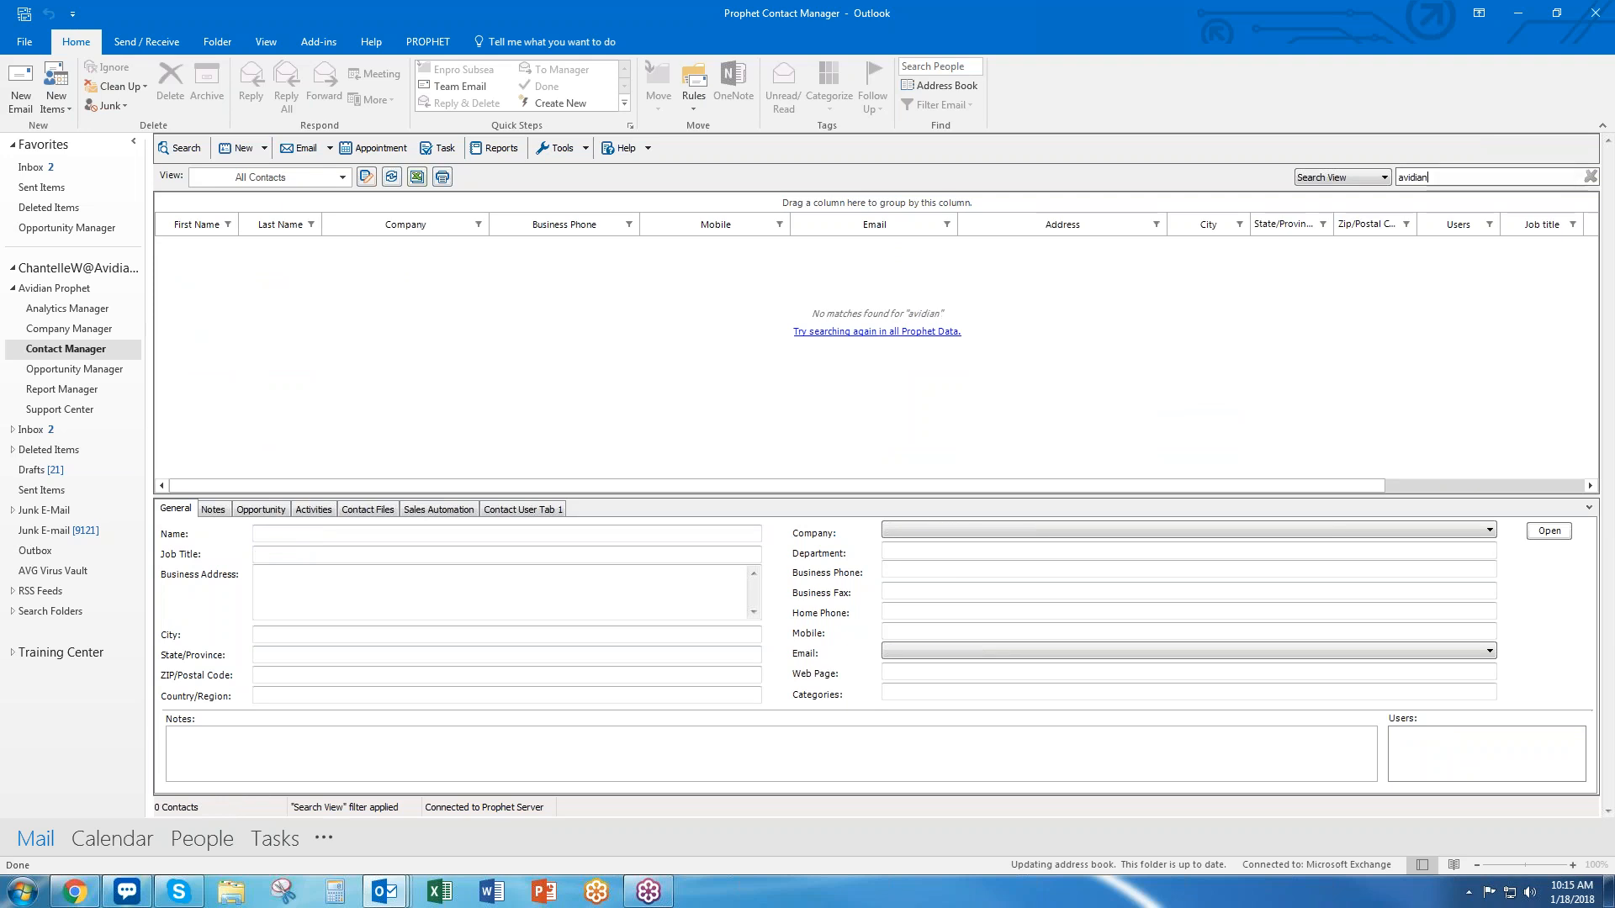
Set the All Contacts view to select contacts by User Assignment(s), returning All Contacts
click(366, 177)
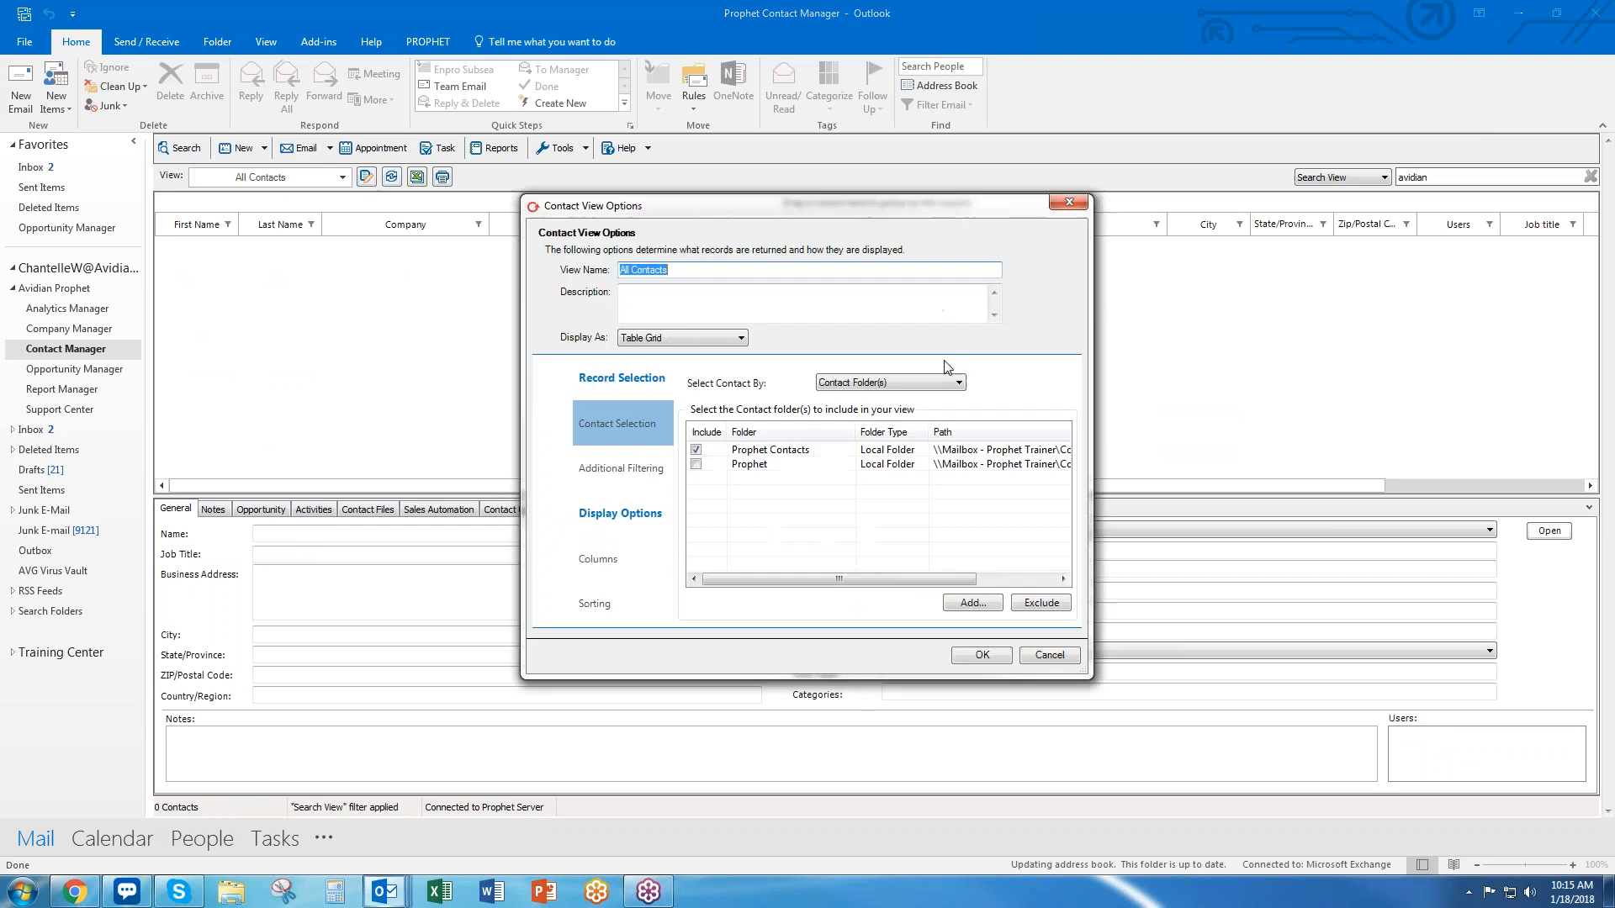
click(925, 384)
click(889, 423)
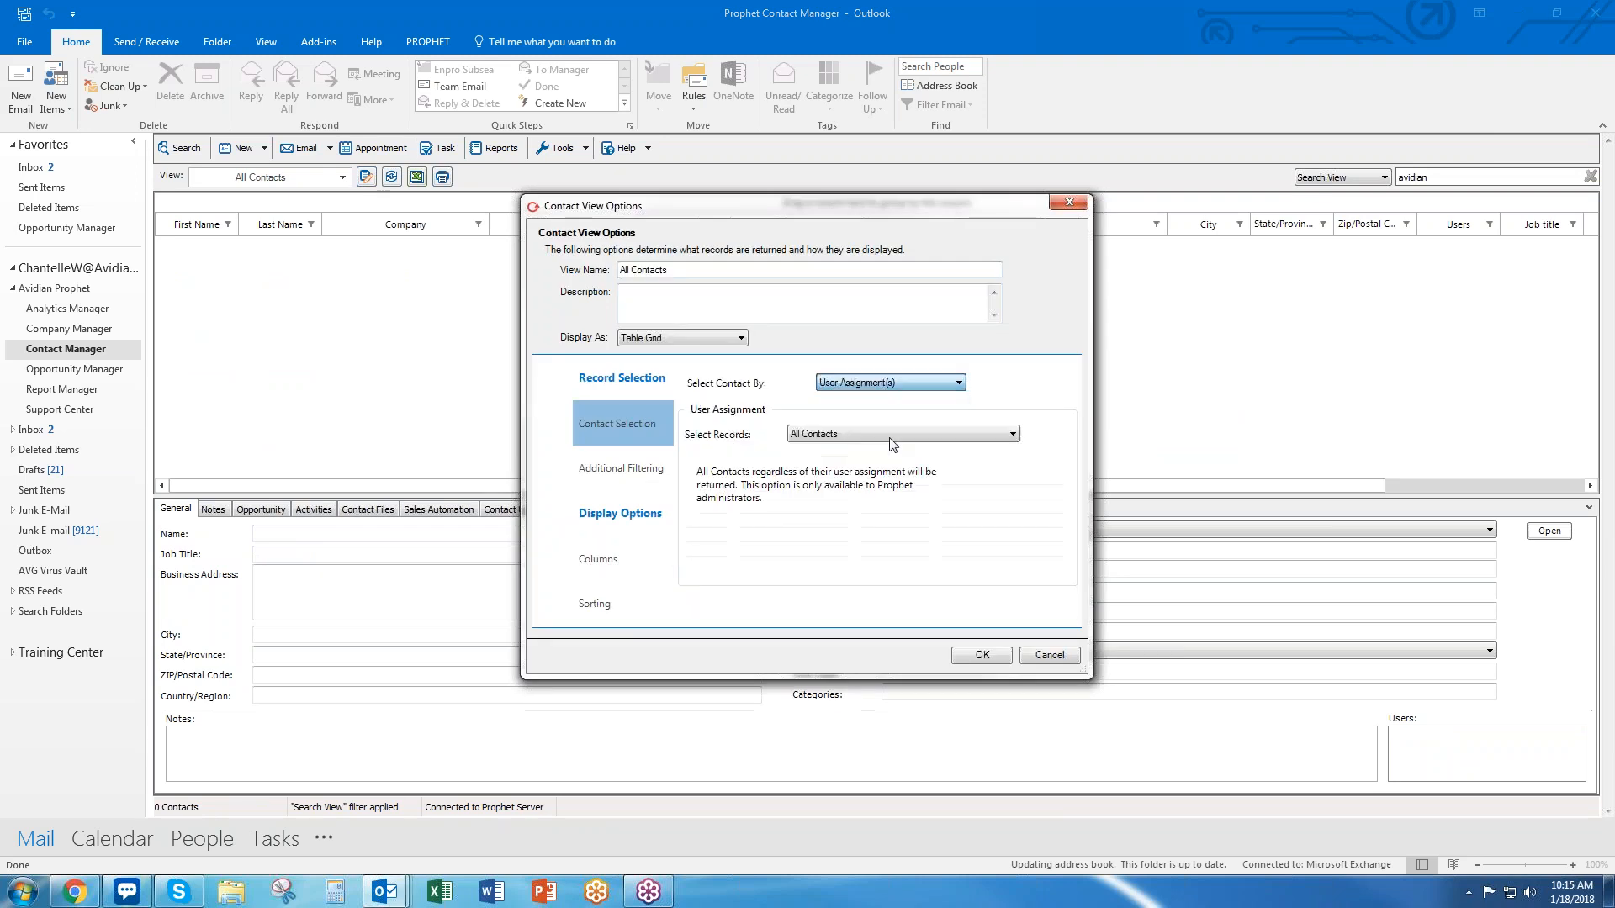
click(981, 654)
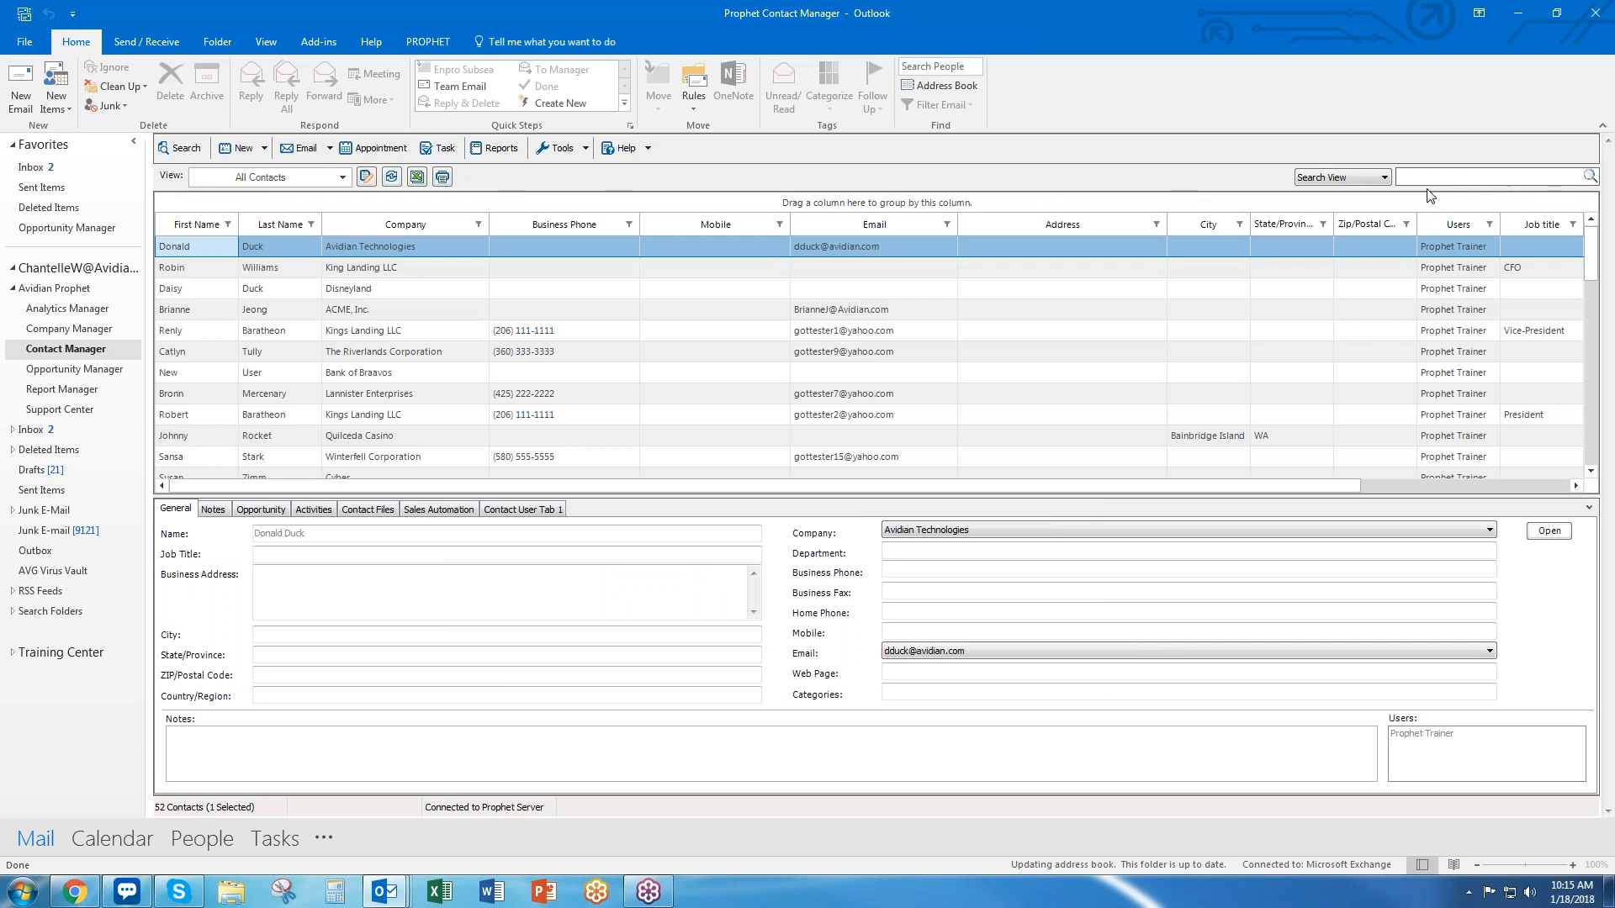
Search the contacts for "avidian", sort the results by company, and select all Avidian Technologies contacts
text(avidian)
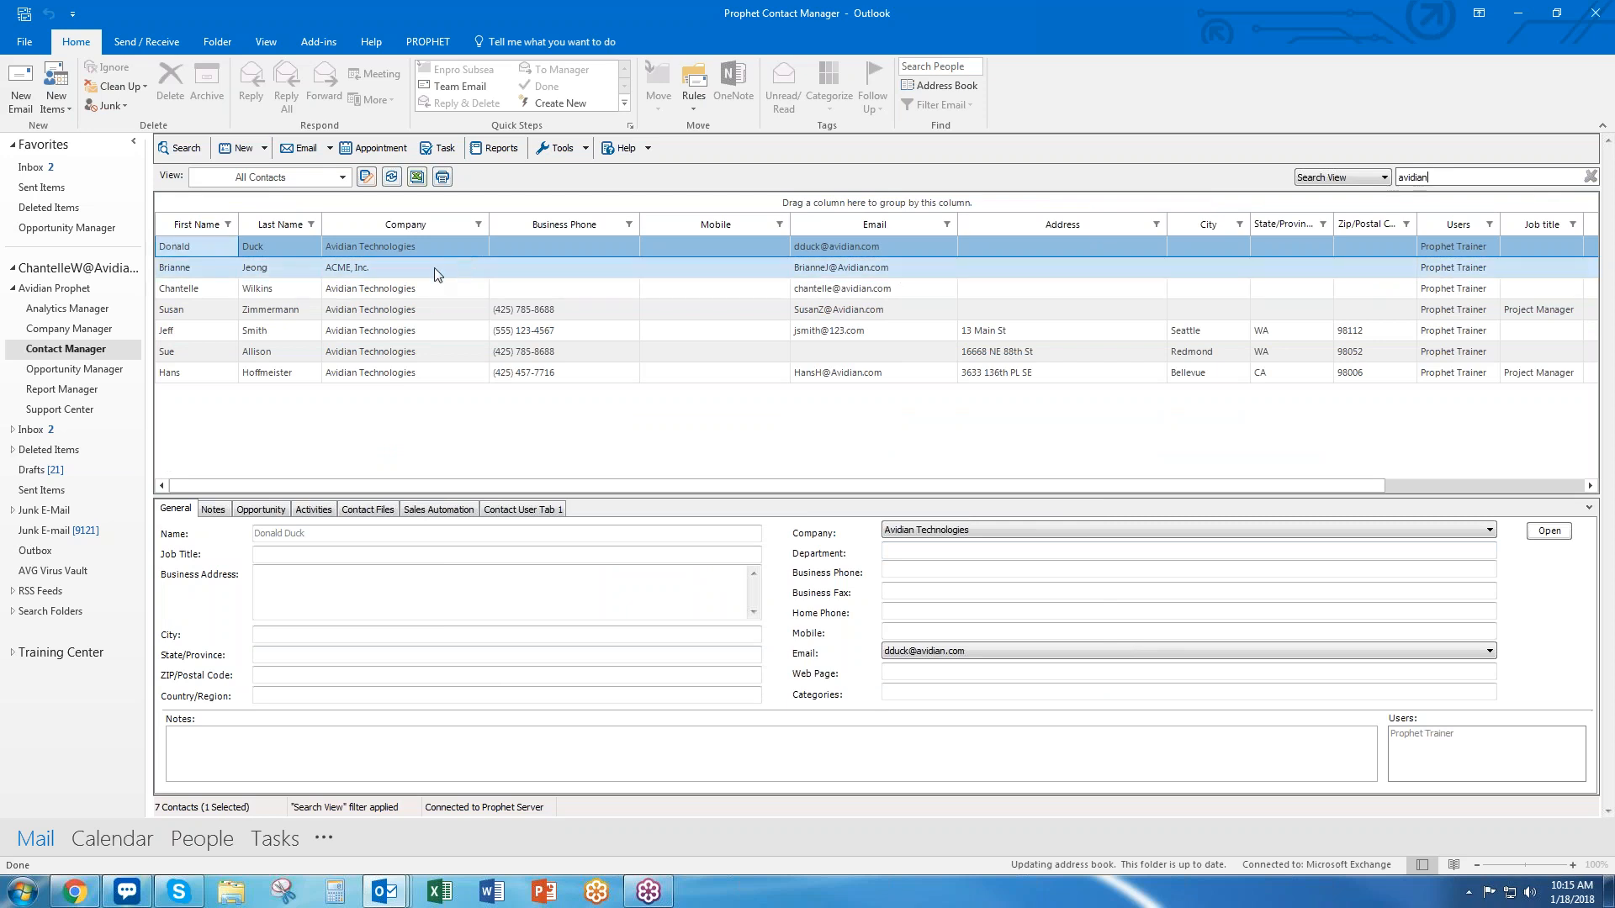
click(412, 310)
click(396, 222)
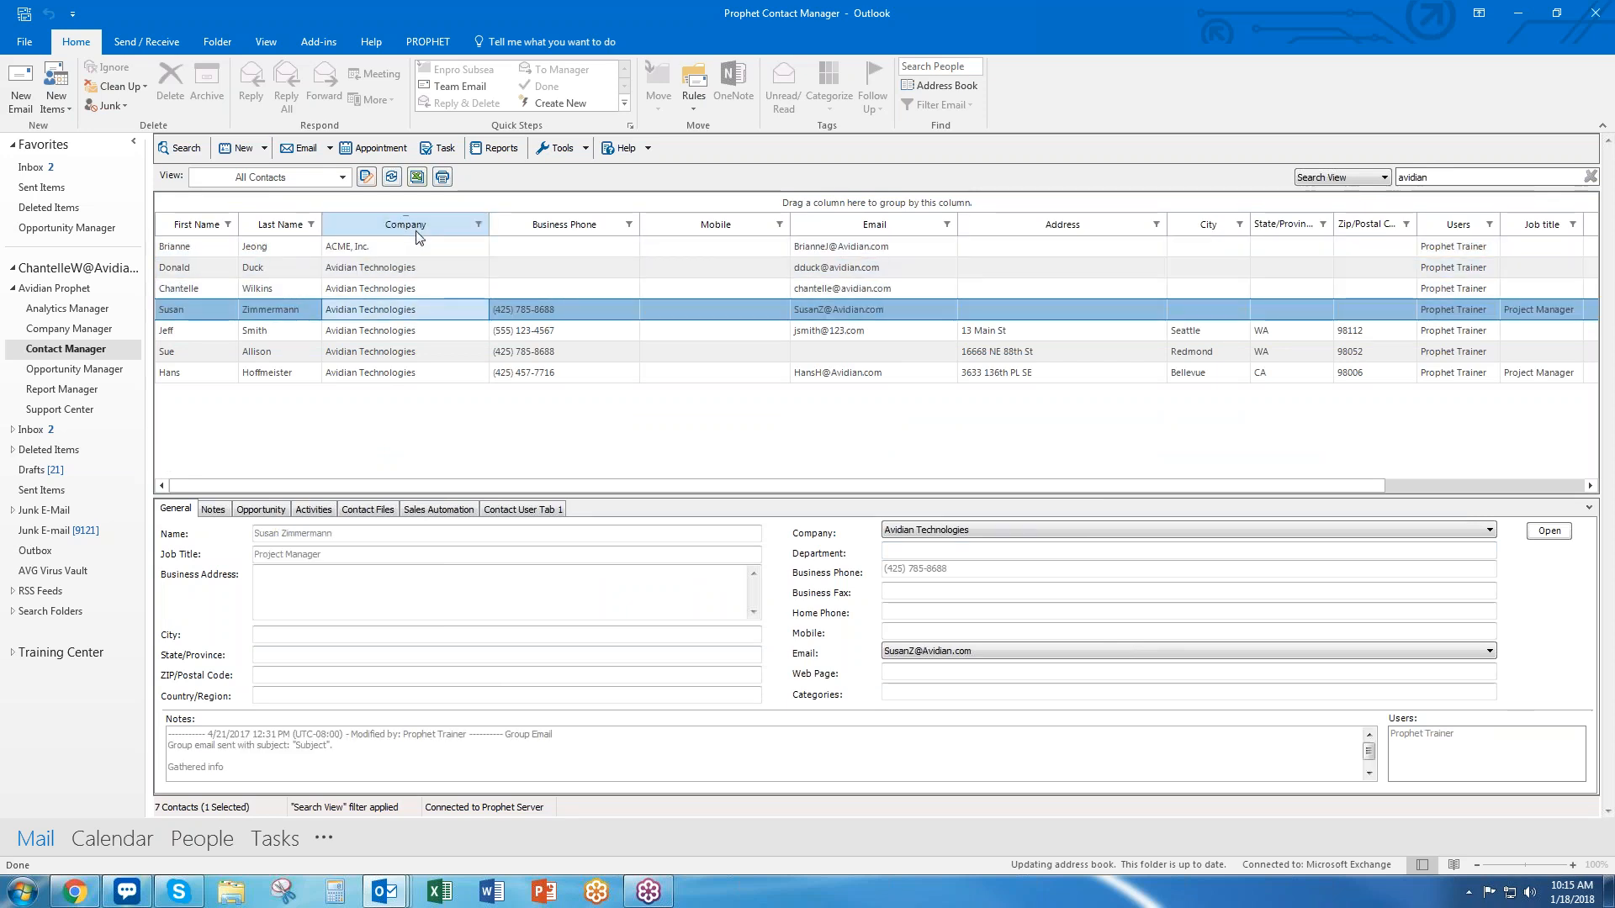
drag(395, 267, 397, 362)
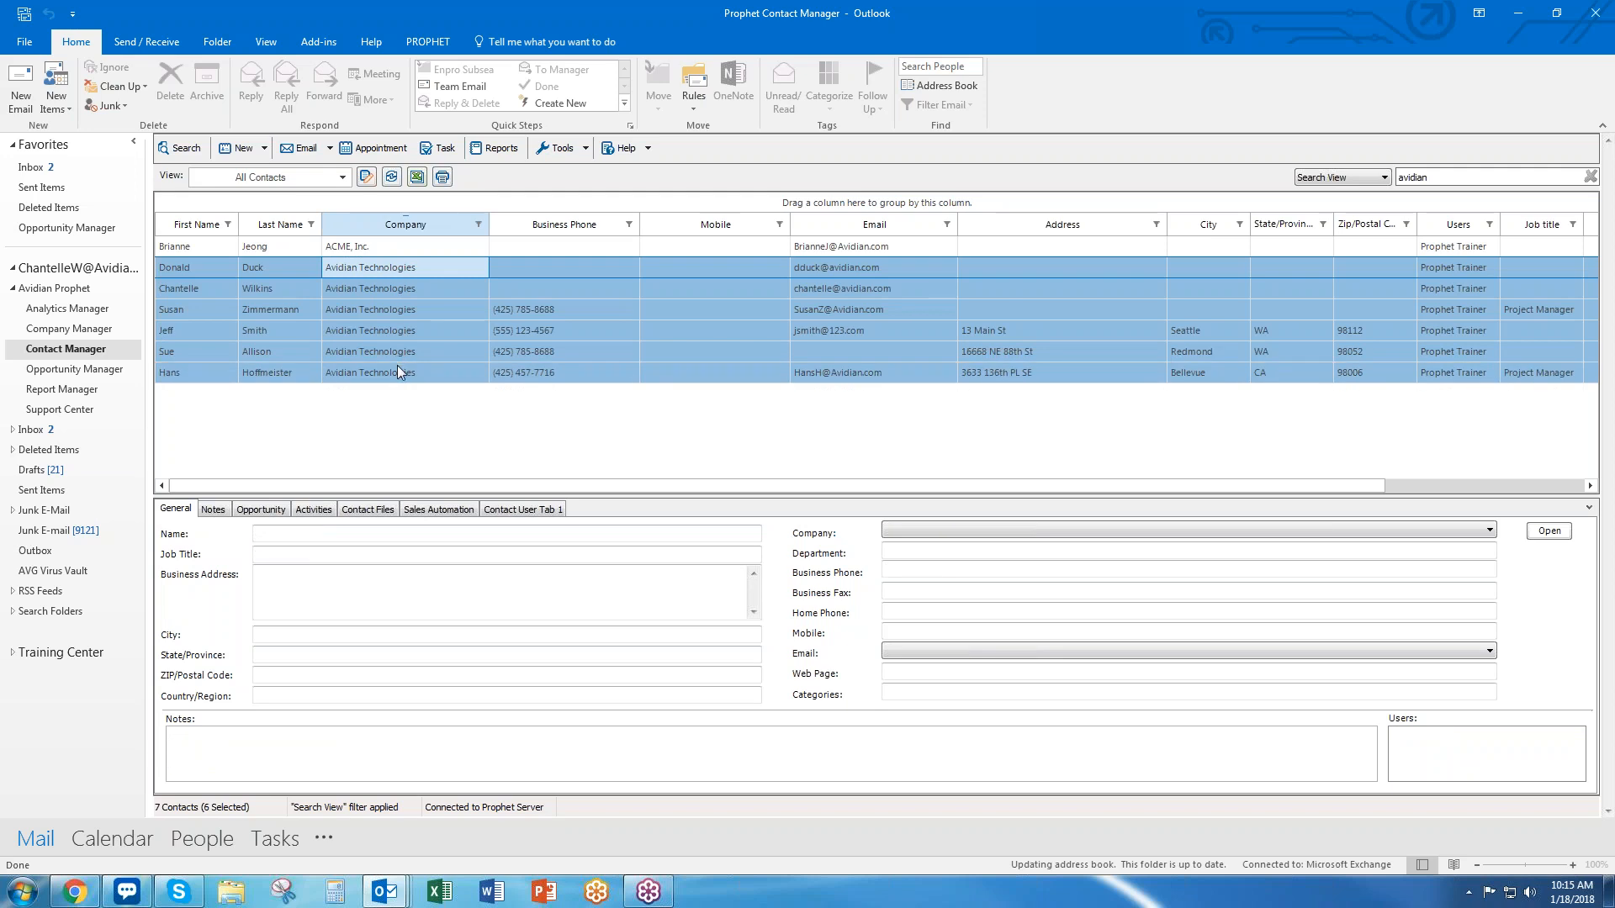
Open the second Avidian Technologies contact to check its Company field, close it, and refresh the contact list
click(392, 292)
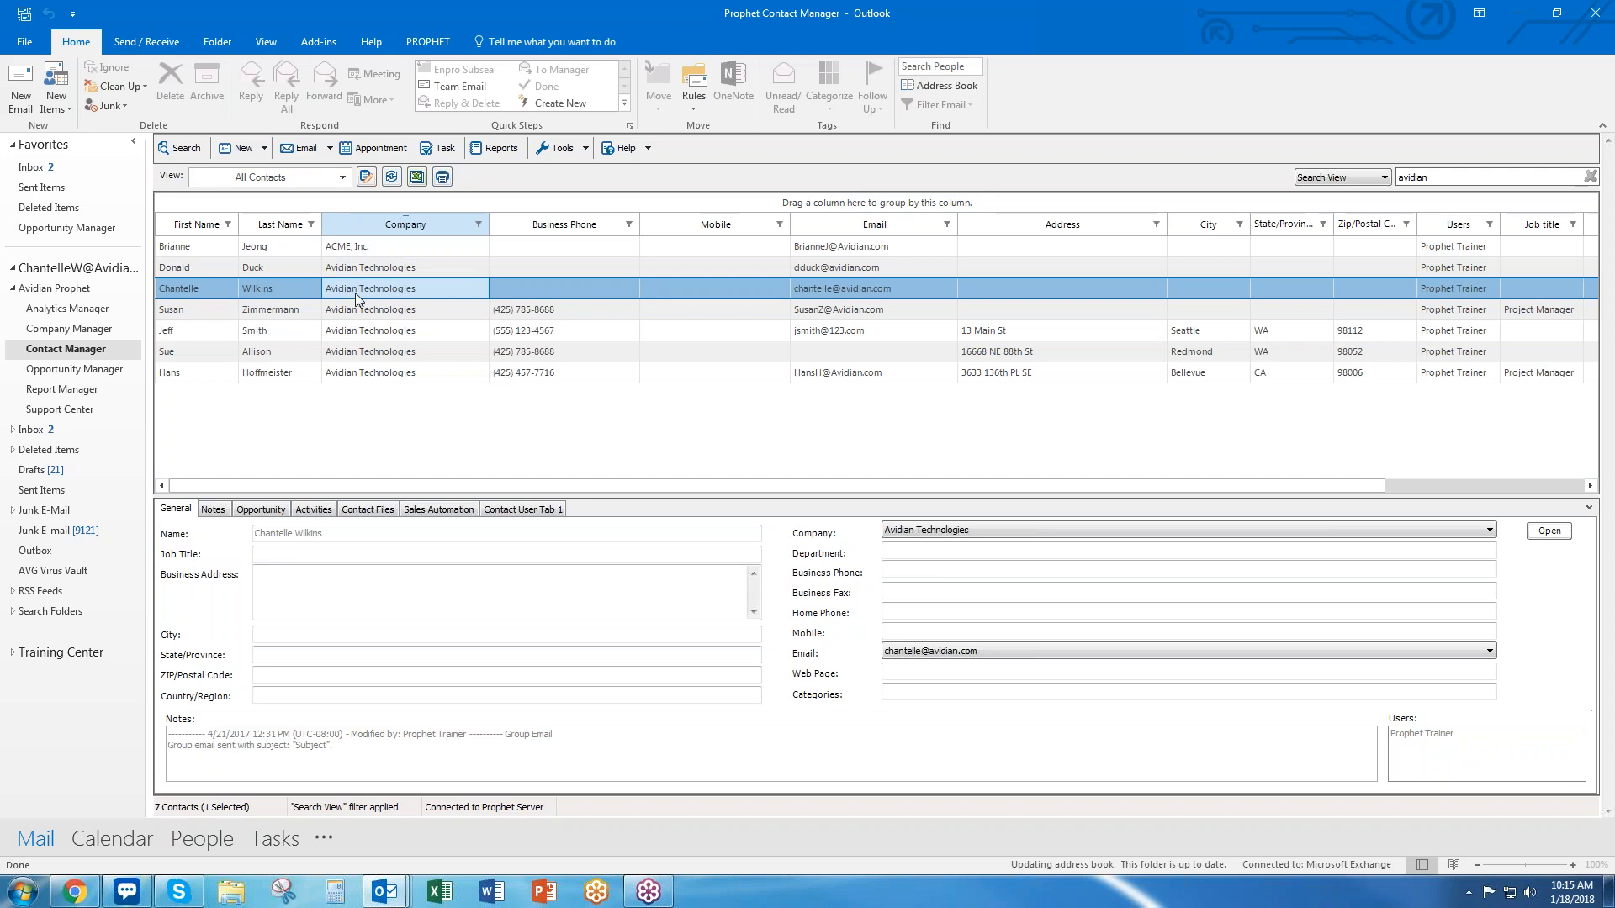
double_click(355, 292)
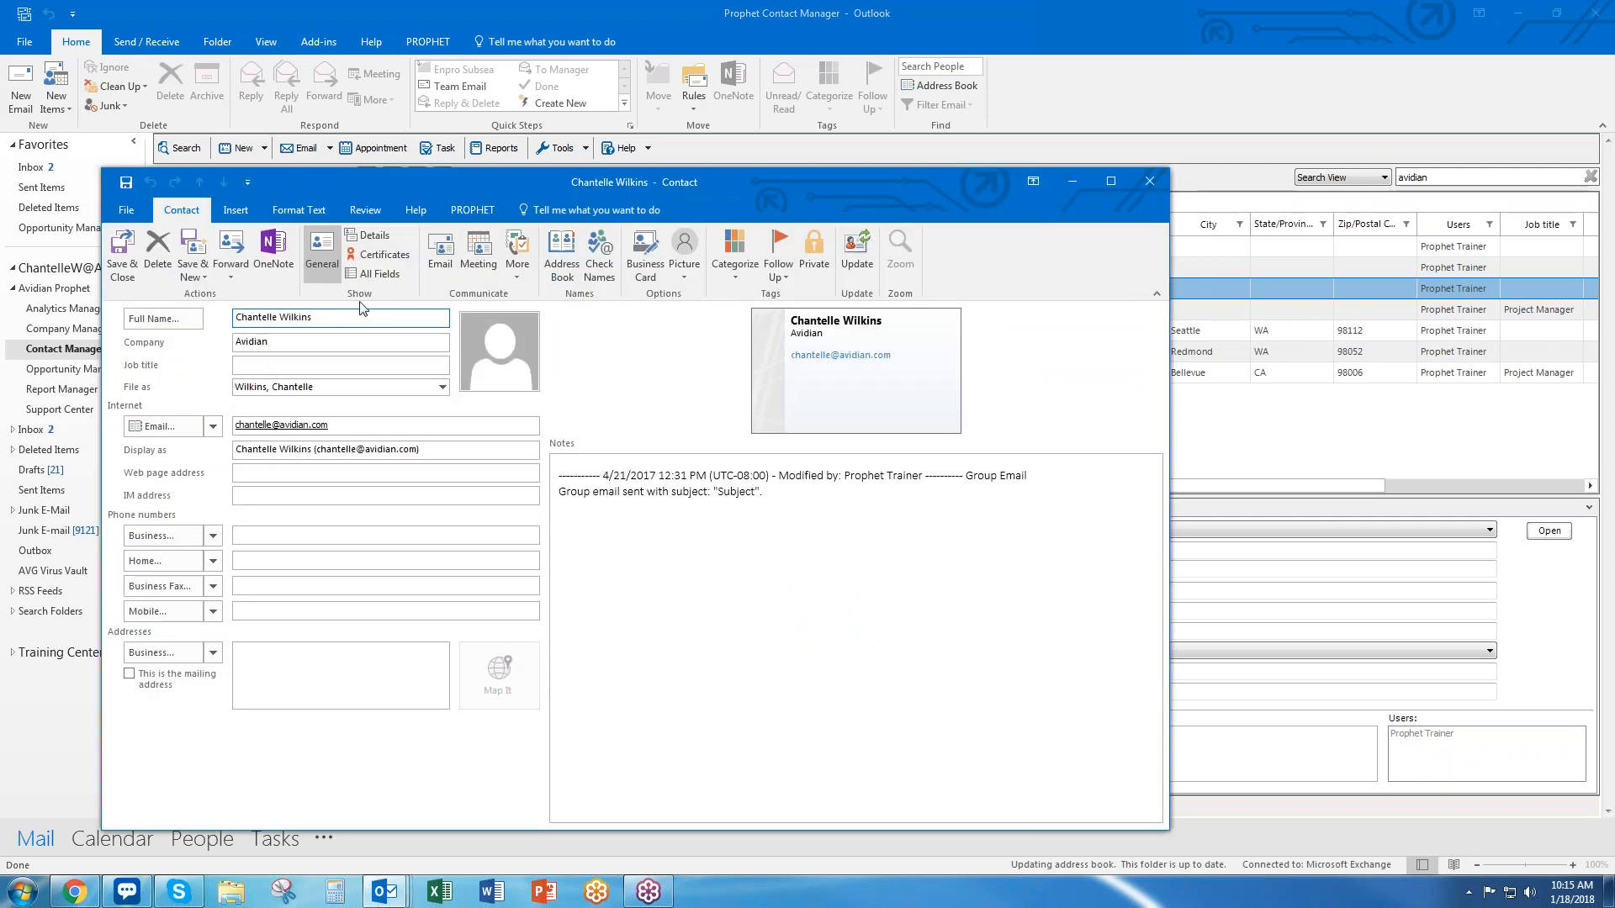
click(1149, 181)
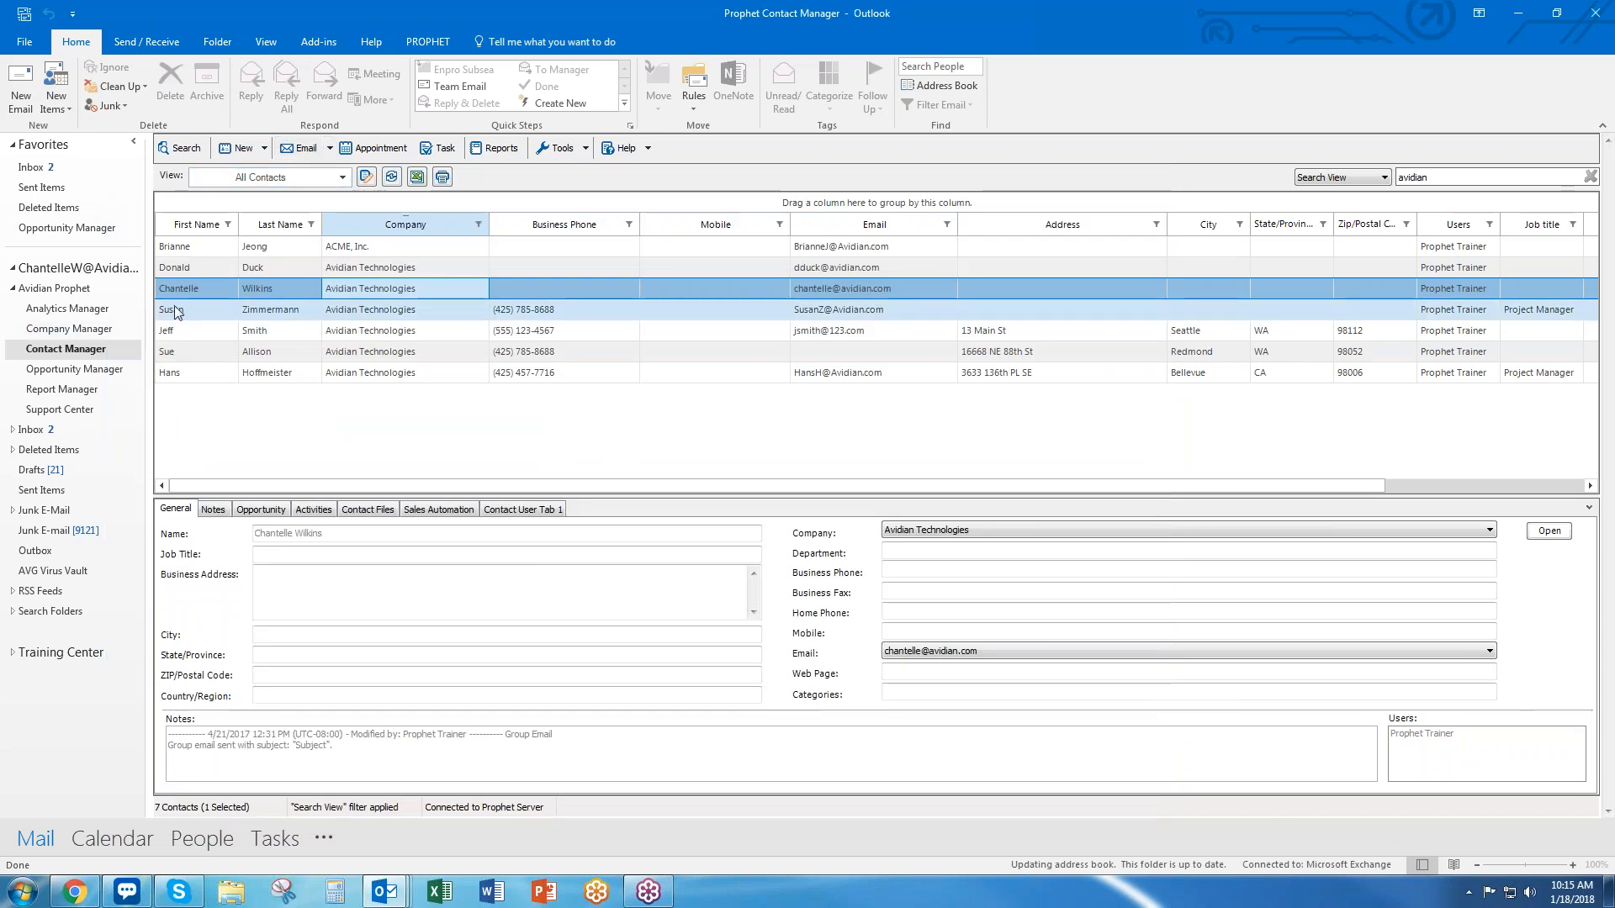
click(397, 184)
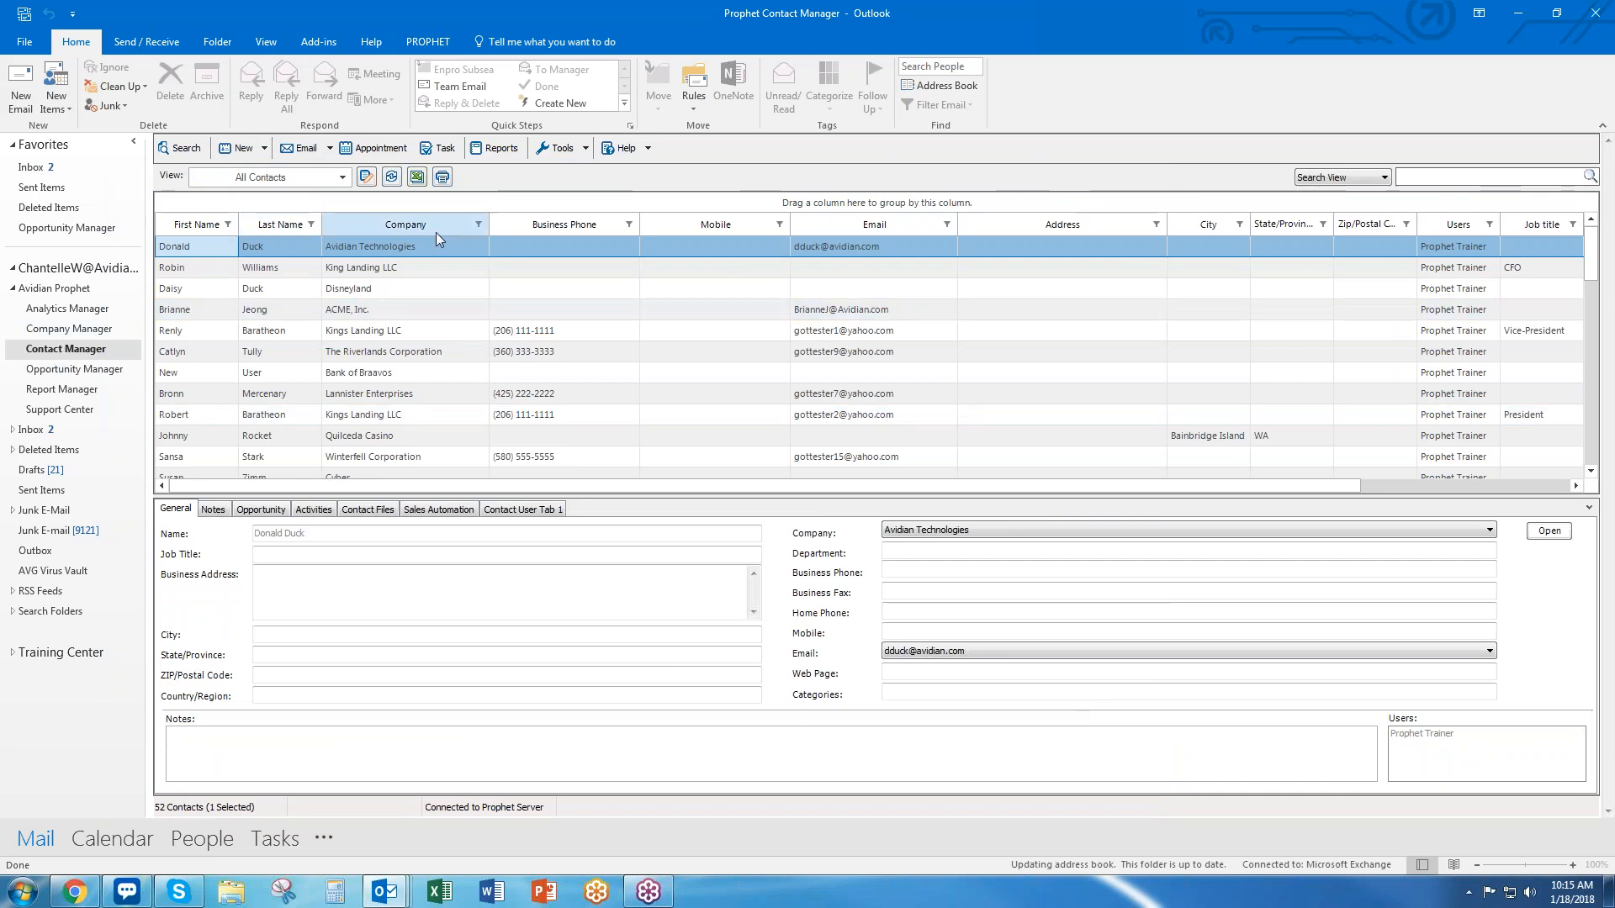
Sort the contact list by first name, by company, and by first name again
click(198, 226)
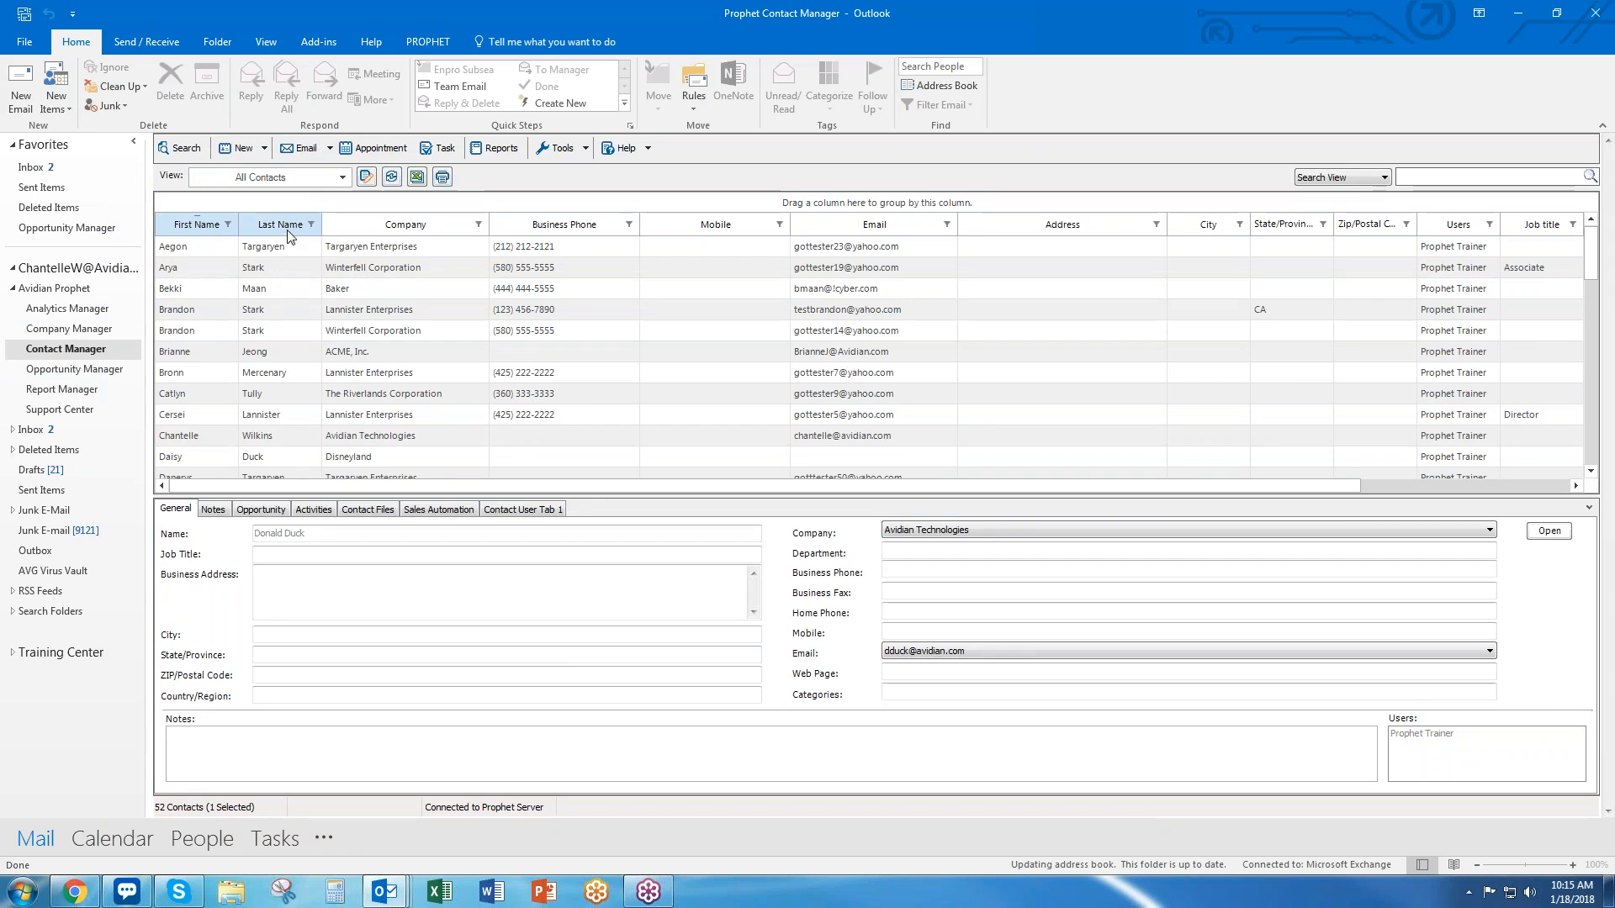
click(365, 228)
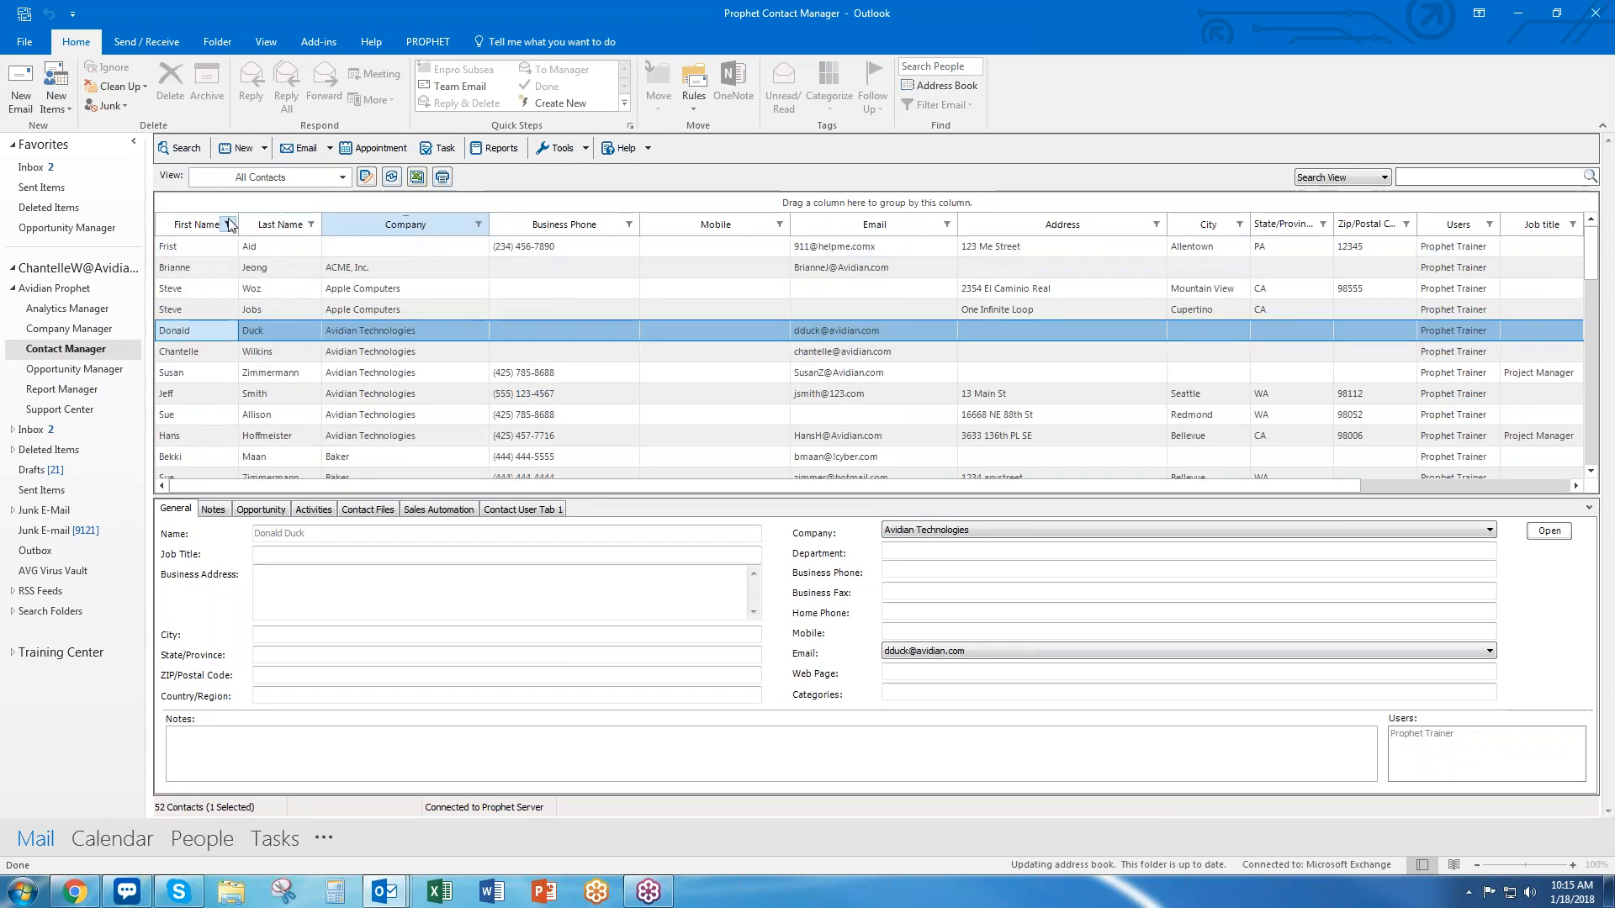
click(199, 222)
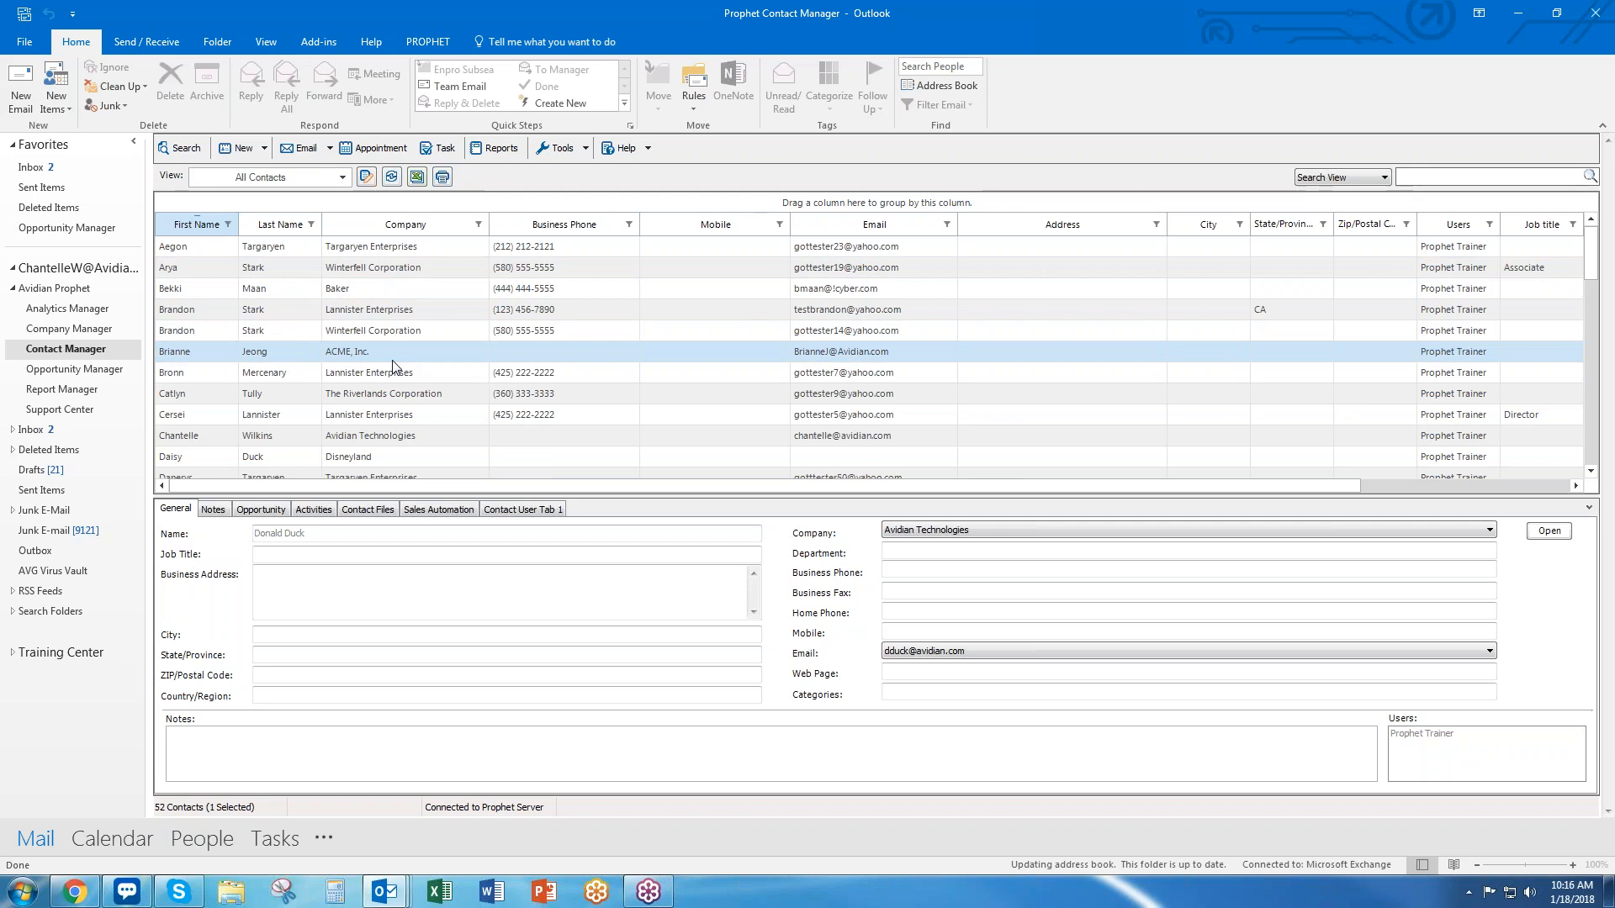
Select the two same-named contacts at Lannister Enterprises and Winterfell Corporation, view the Merge Contacts option, and dismiss it without merging
click(382, 326)
shift+click(380, 316)
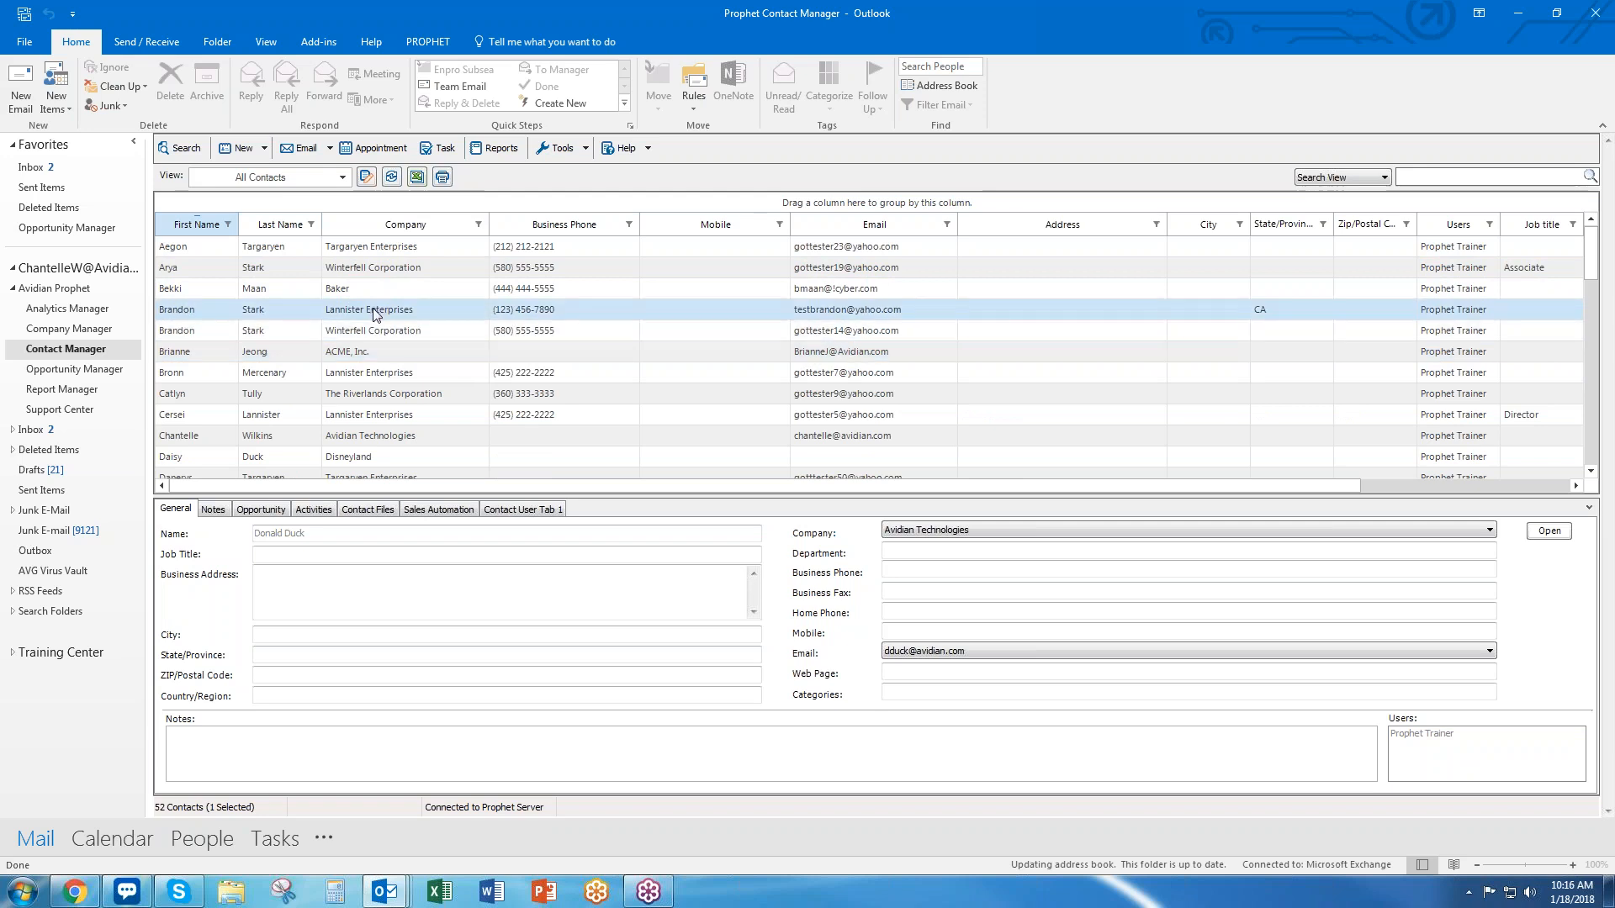
right_click(368, 332)
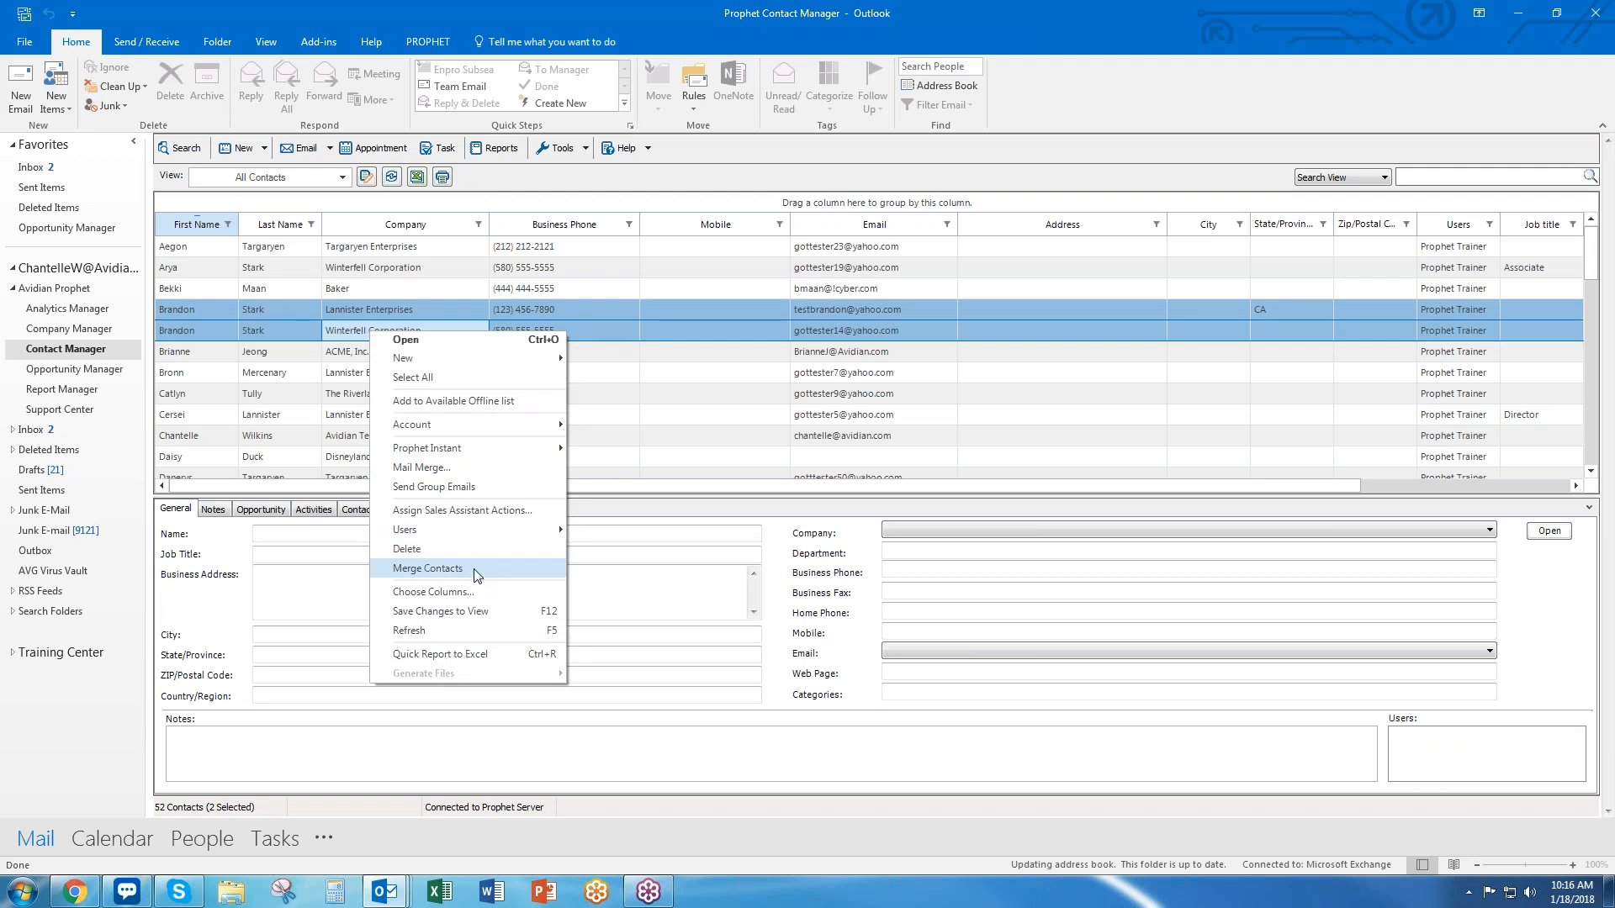
click(864, 499)
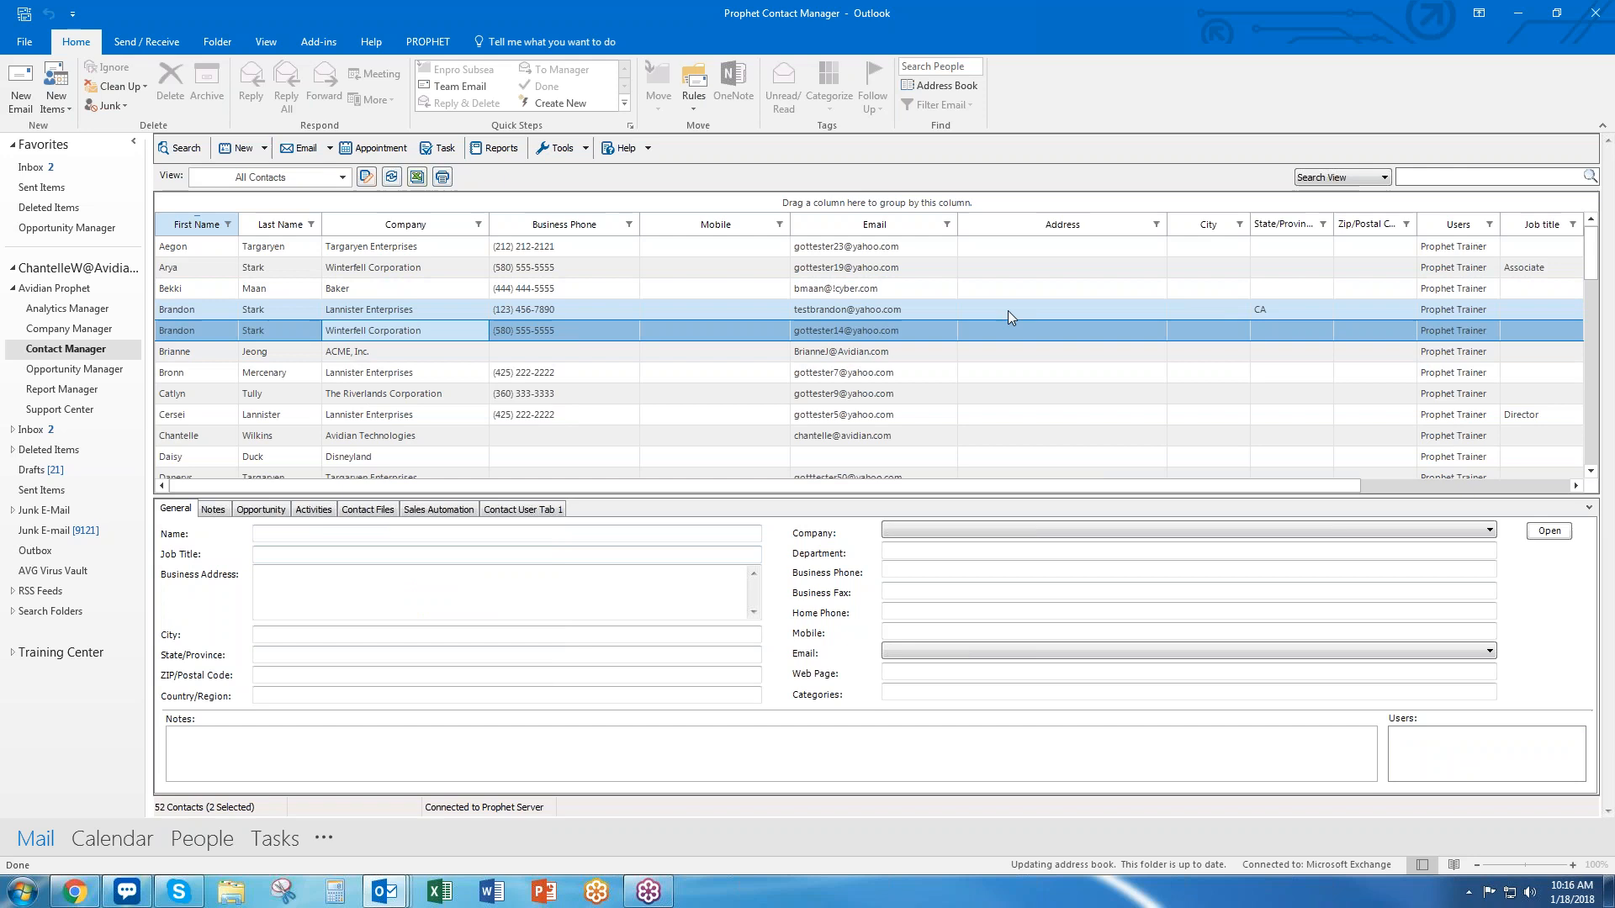
click(558, 314)
click(223, 332)
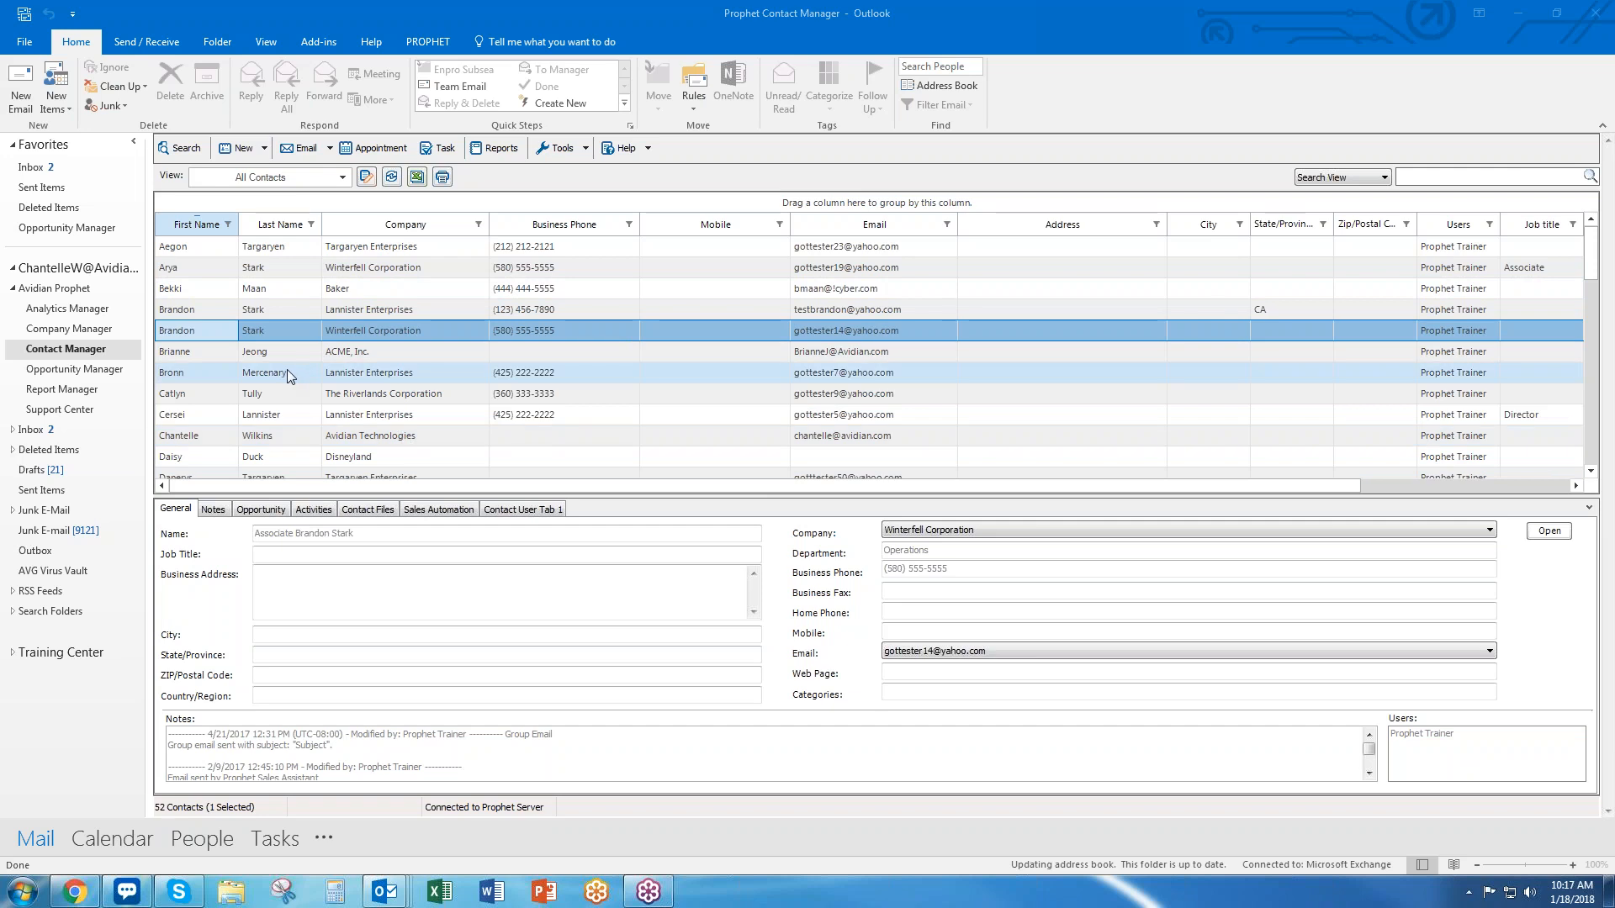
Return to the Company Manager, browse the company list, and select Bank of Braavos
click(461, 331)
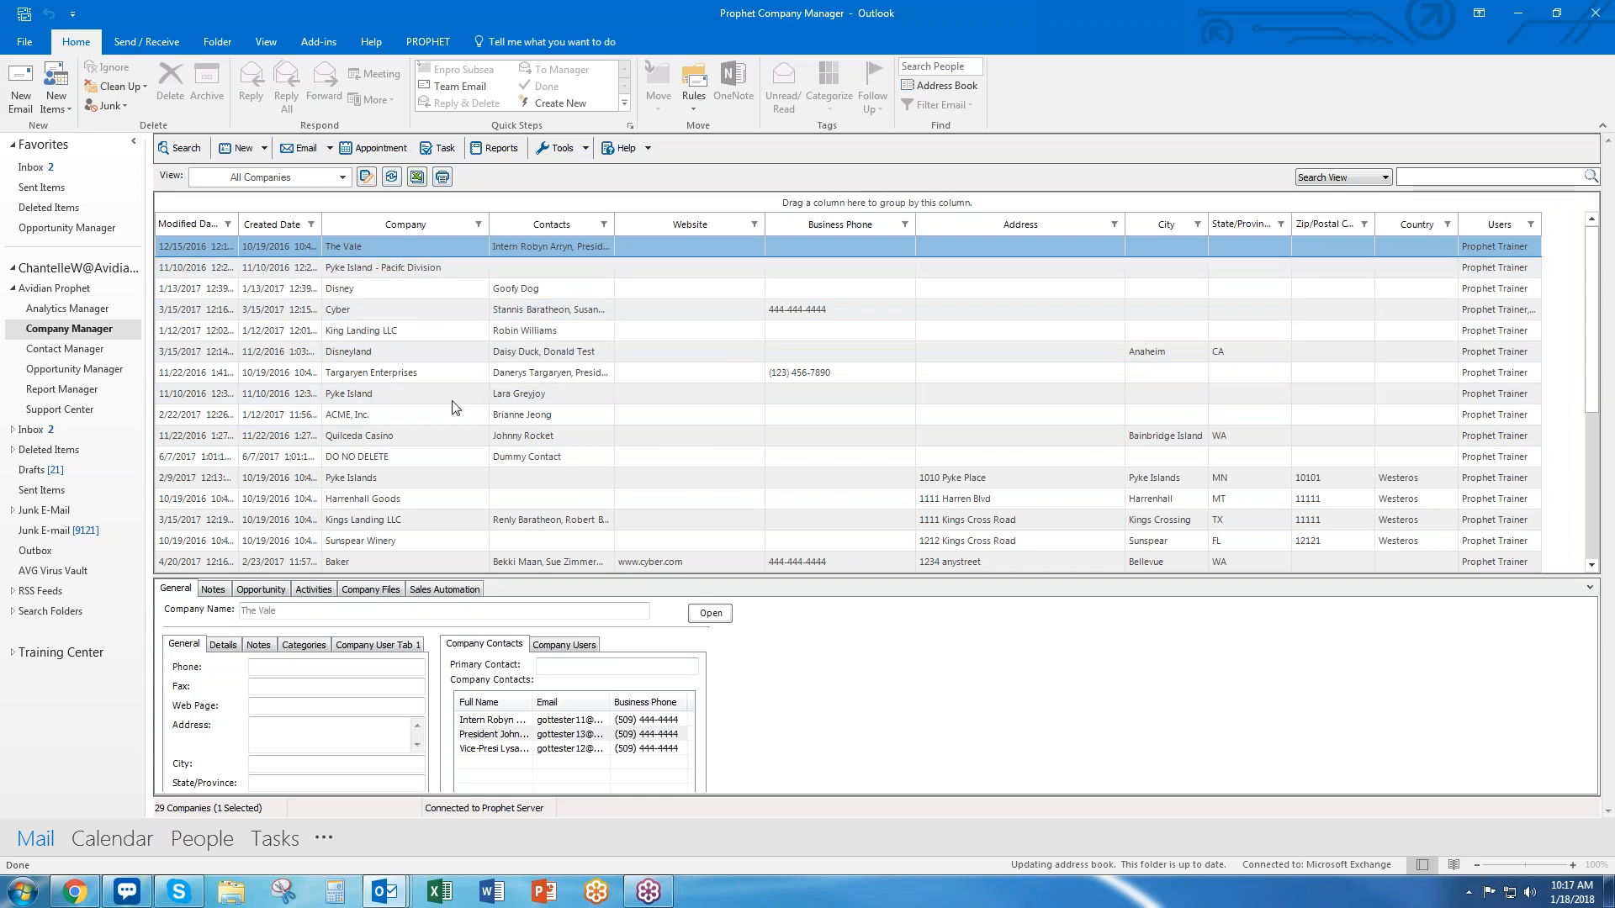
scroll(445, 421, down, 2)
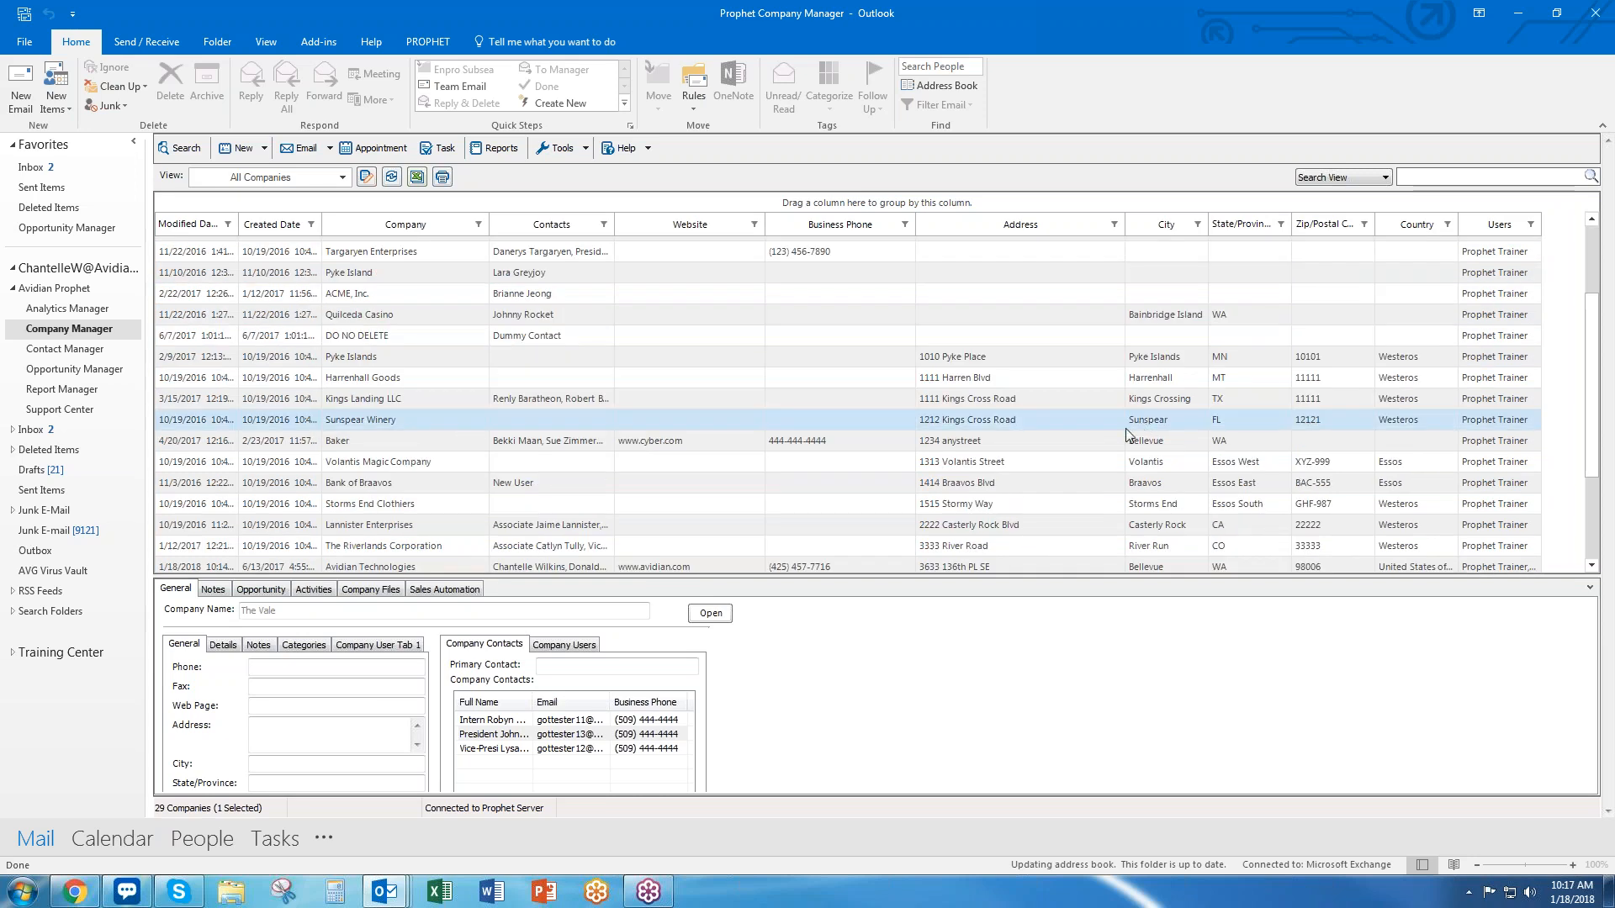
scroll(786, 418, down, 2)
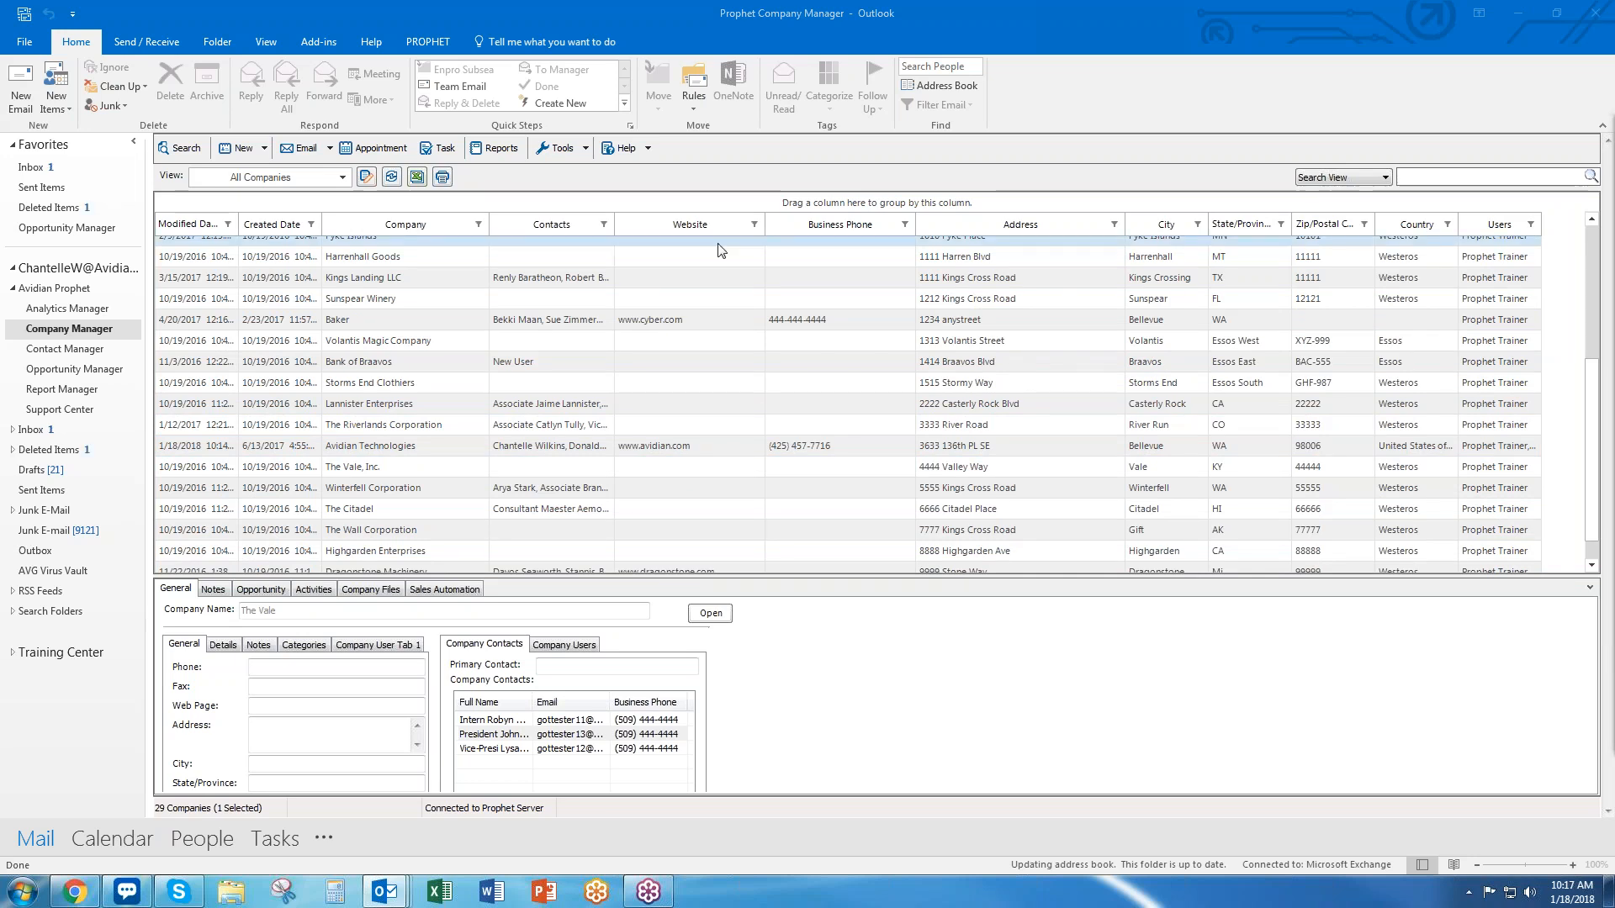
click(508, 362)
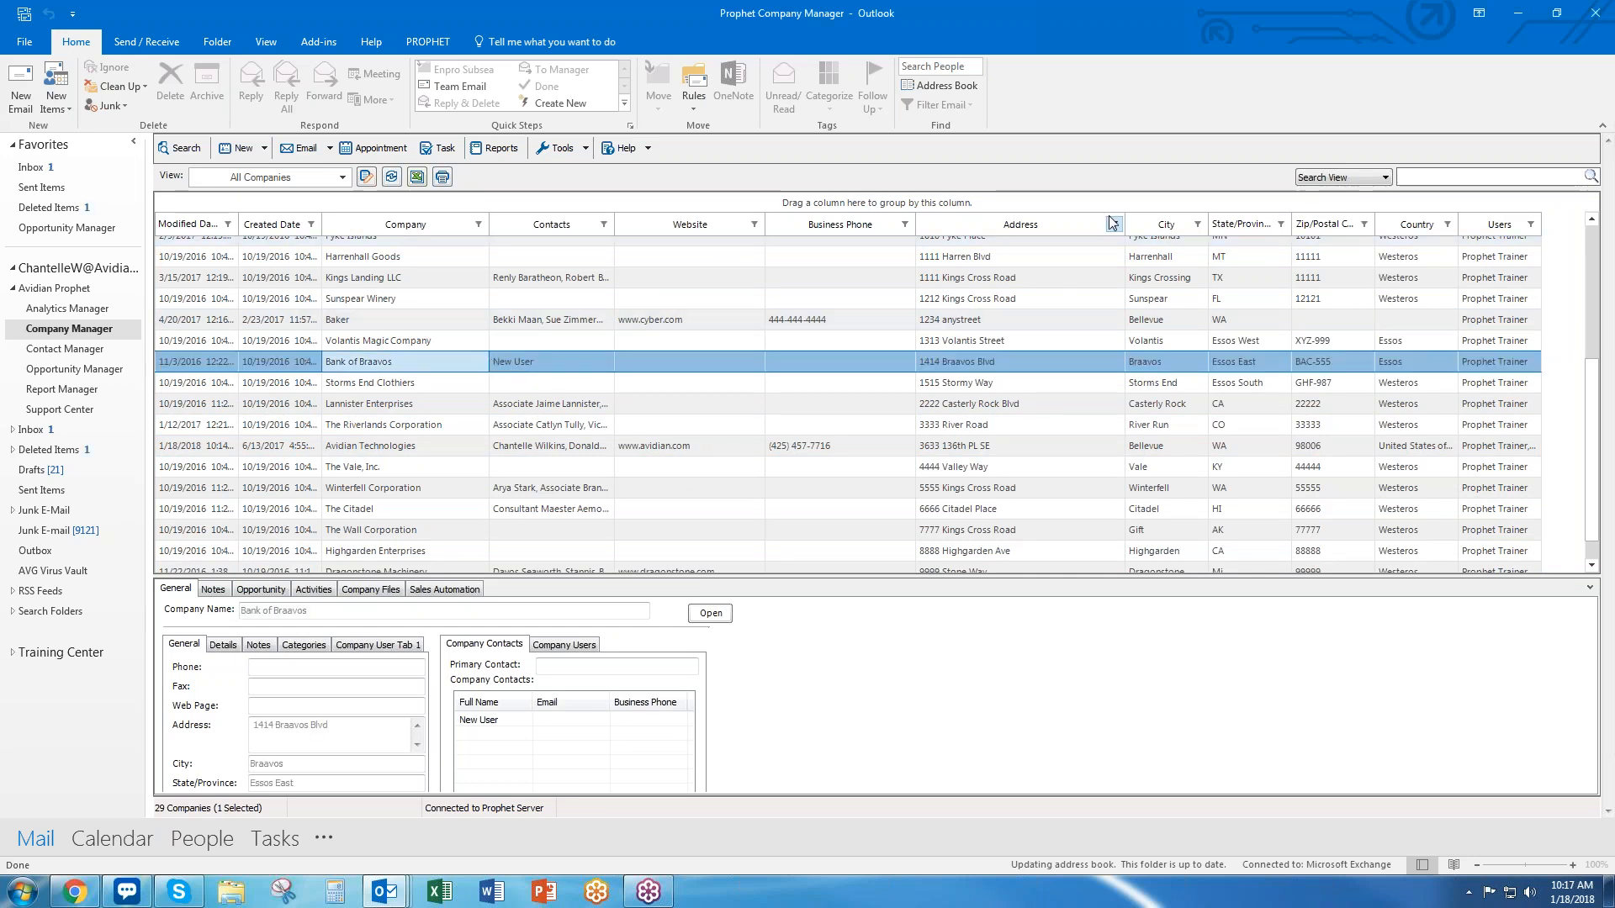
In the Opportunity Manager's All Opportunities view options, move the Users column to the end and remove Next Step Action and Next Step Date
click(117, 371)
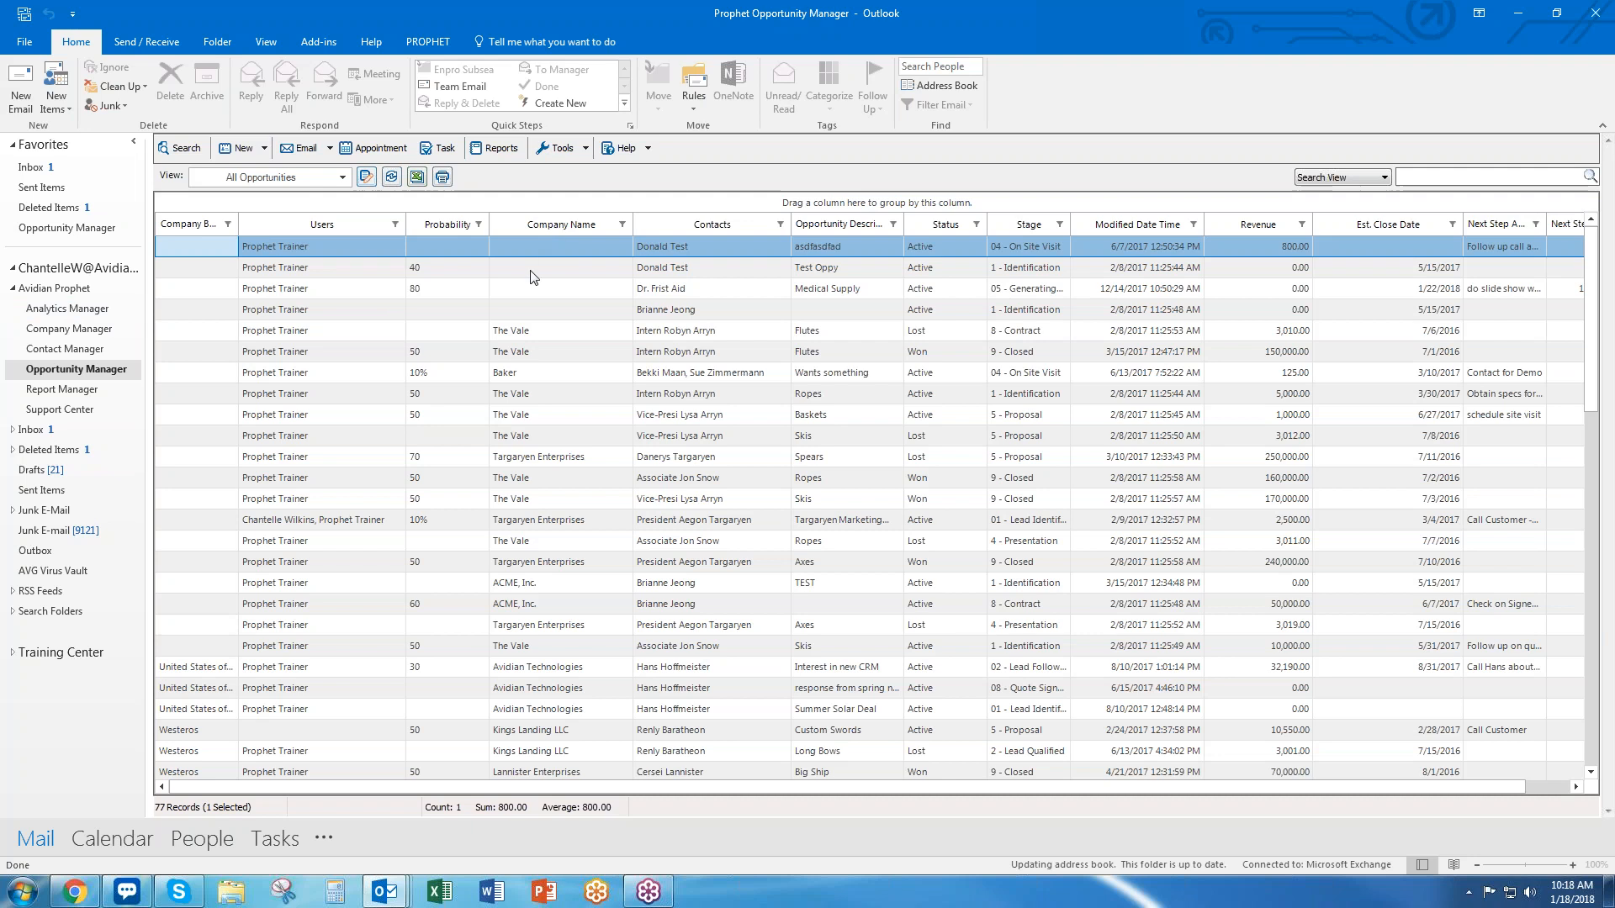
click(619, 560)
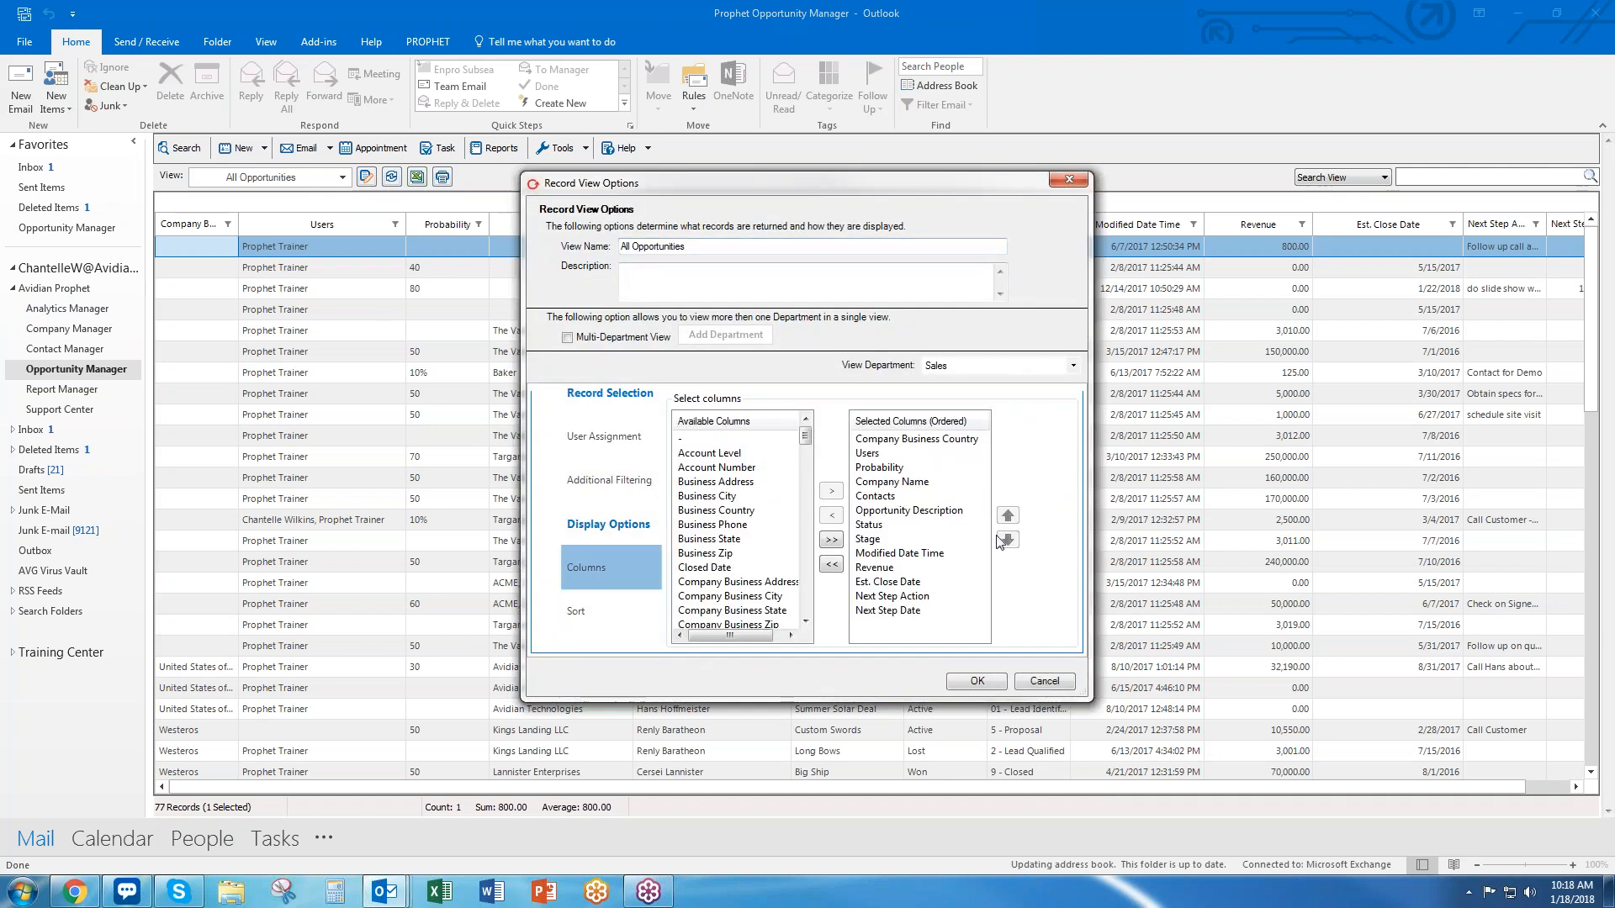
click(889, 454)
click(1012, 541)
click(1012, 541)
triple_click(1012, 541)
triple_click(1012, 541)
triple_click(1012, 542)
click(862, 582)
click(831, 515)
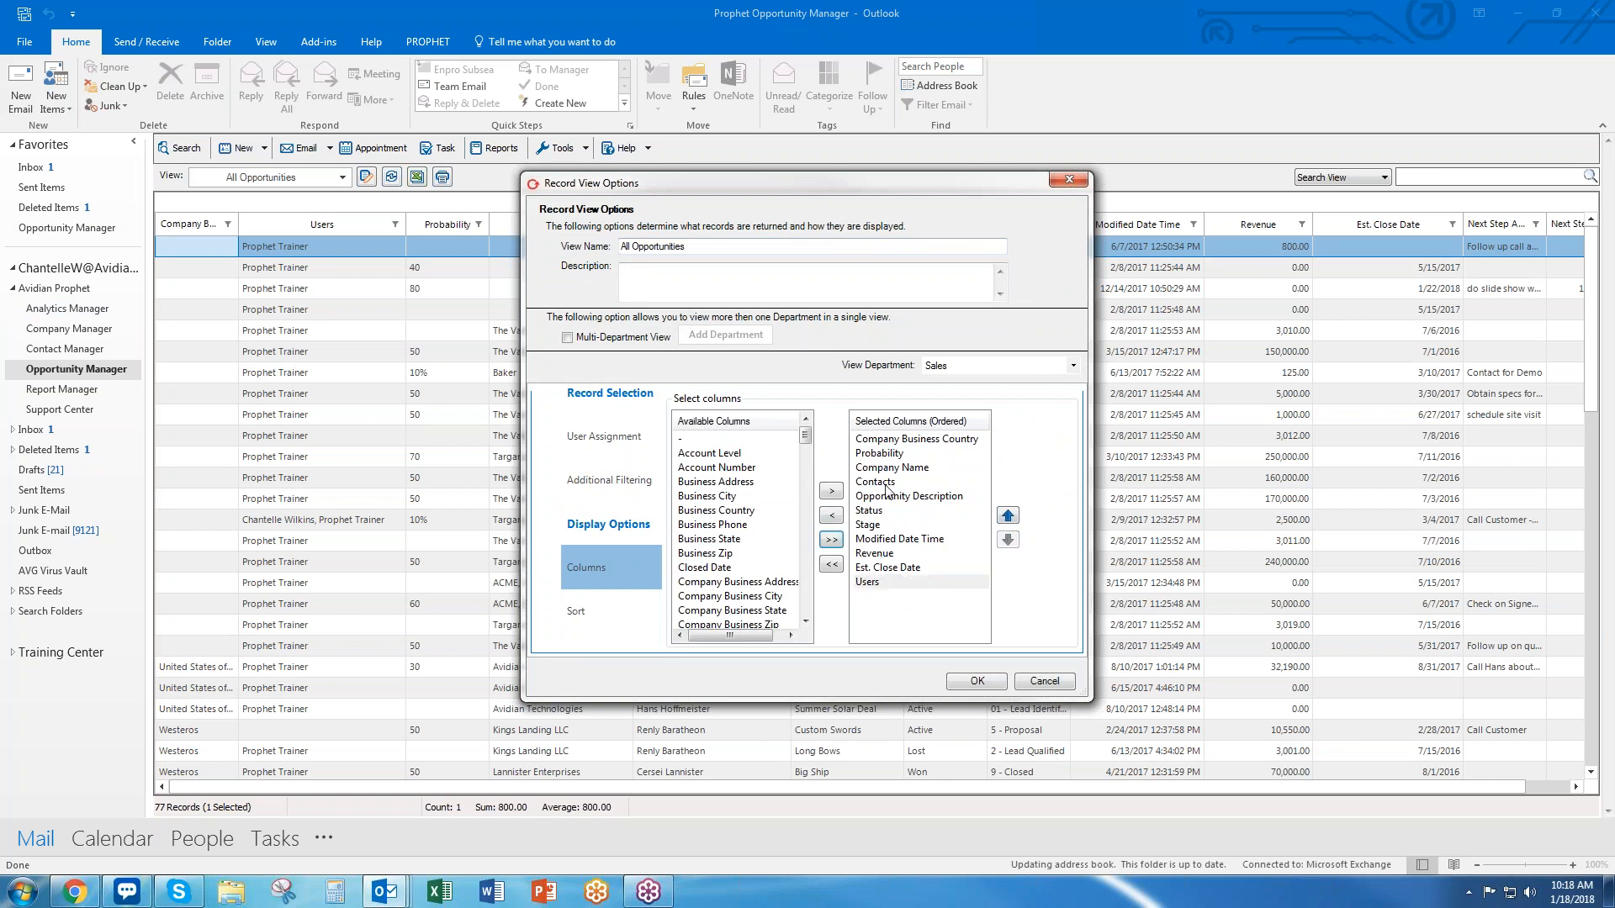
Move the Probability column down to directly below Revenue in the selected columns
click(890, 454)
click(1011, 545)
triple_click(1010, 545)
double_click(1010, 545)
click(1011, 545)
Move the Modified Date Time column to the end of the selected columns, below Users
click(927, 528)
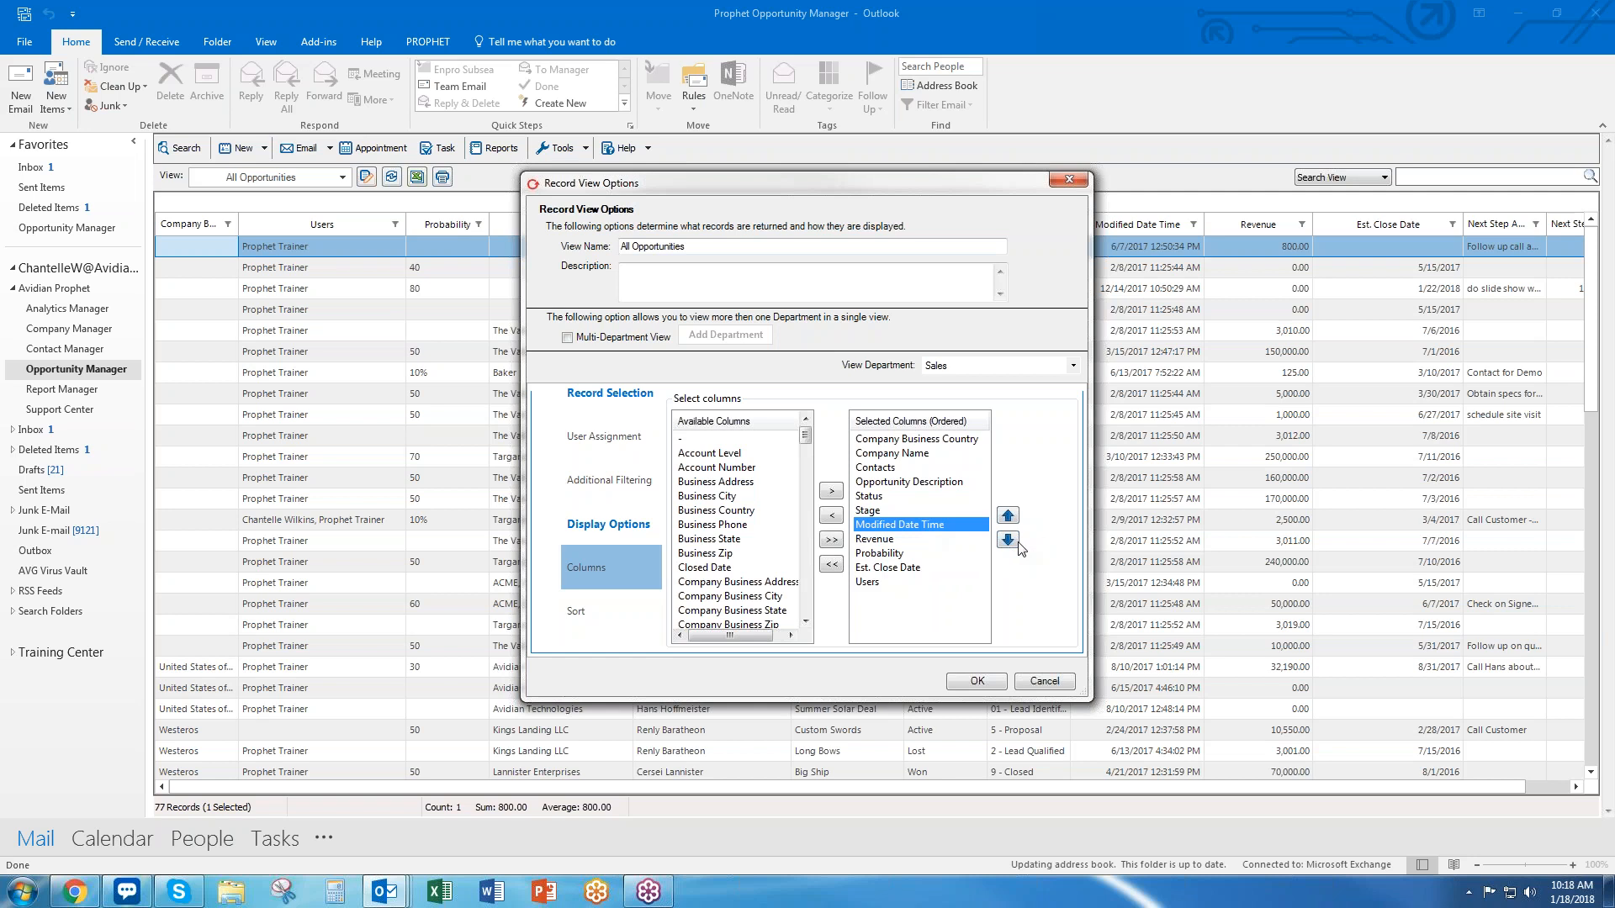
click(1012, 543)
click(1012, 542)
click(1012, 543)
click(1012, 542)
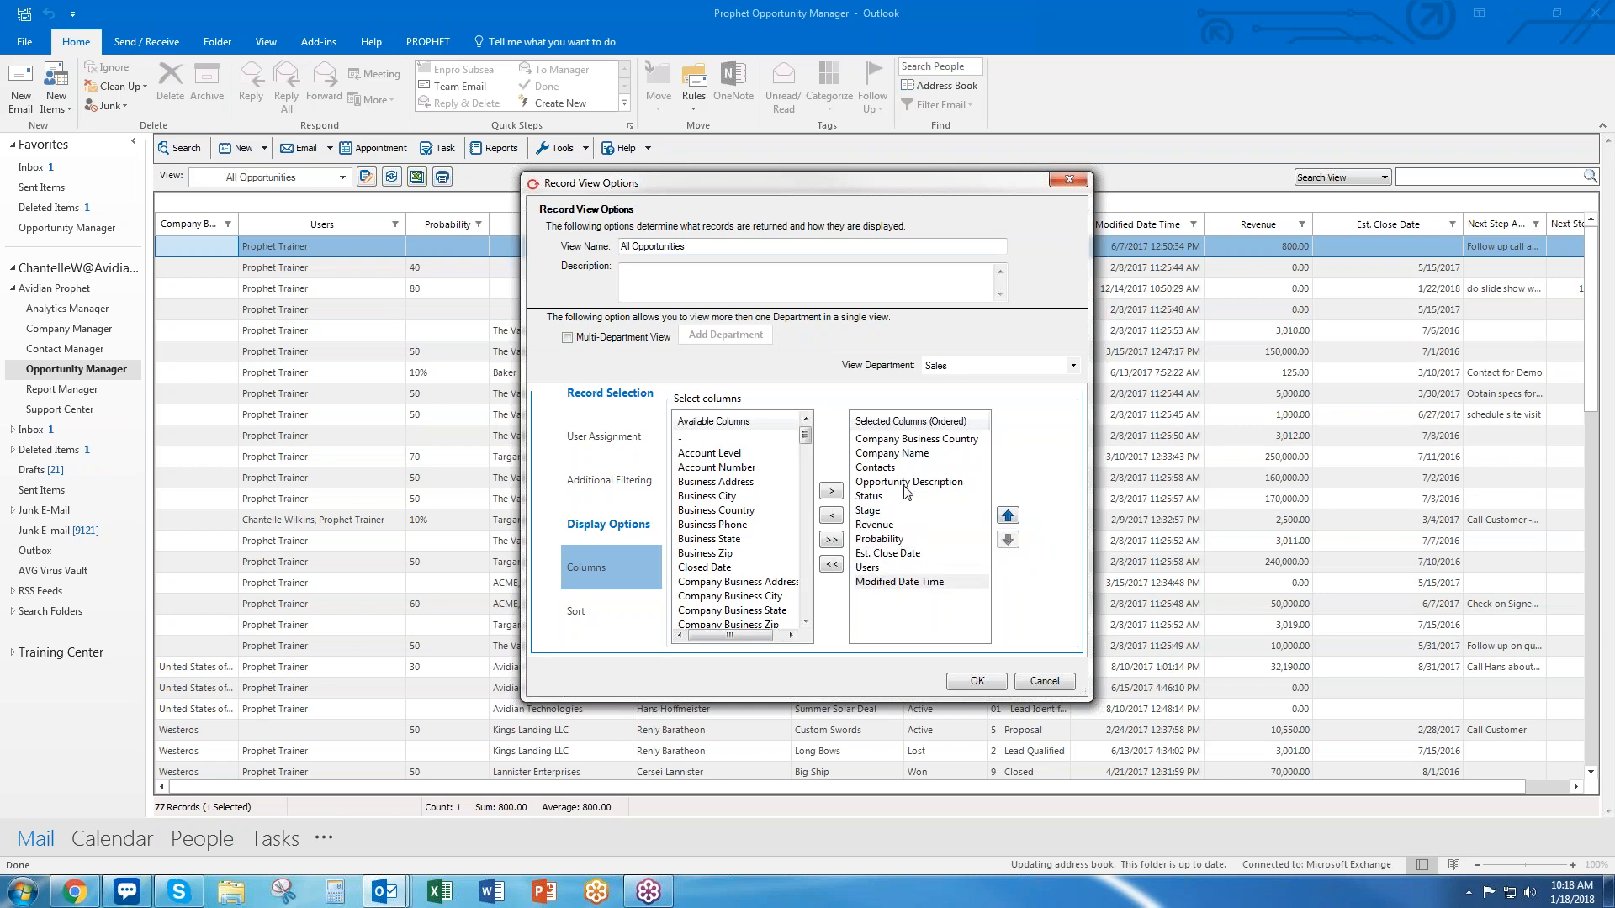
Move Est. Close Date up above Probability, remove Company Business Country from the selected columns, and apply the view options
click(889, 552)
click(1010, 519)
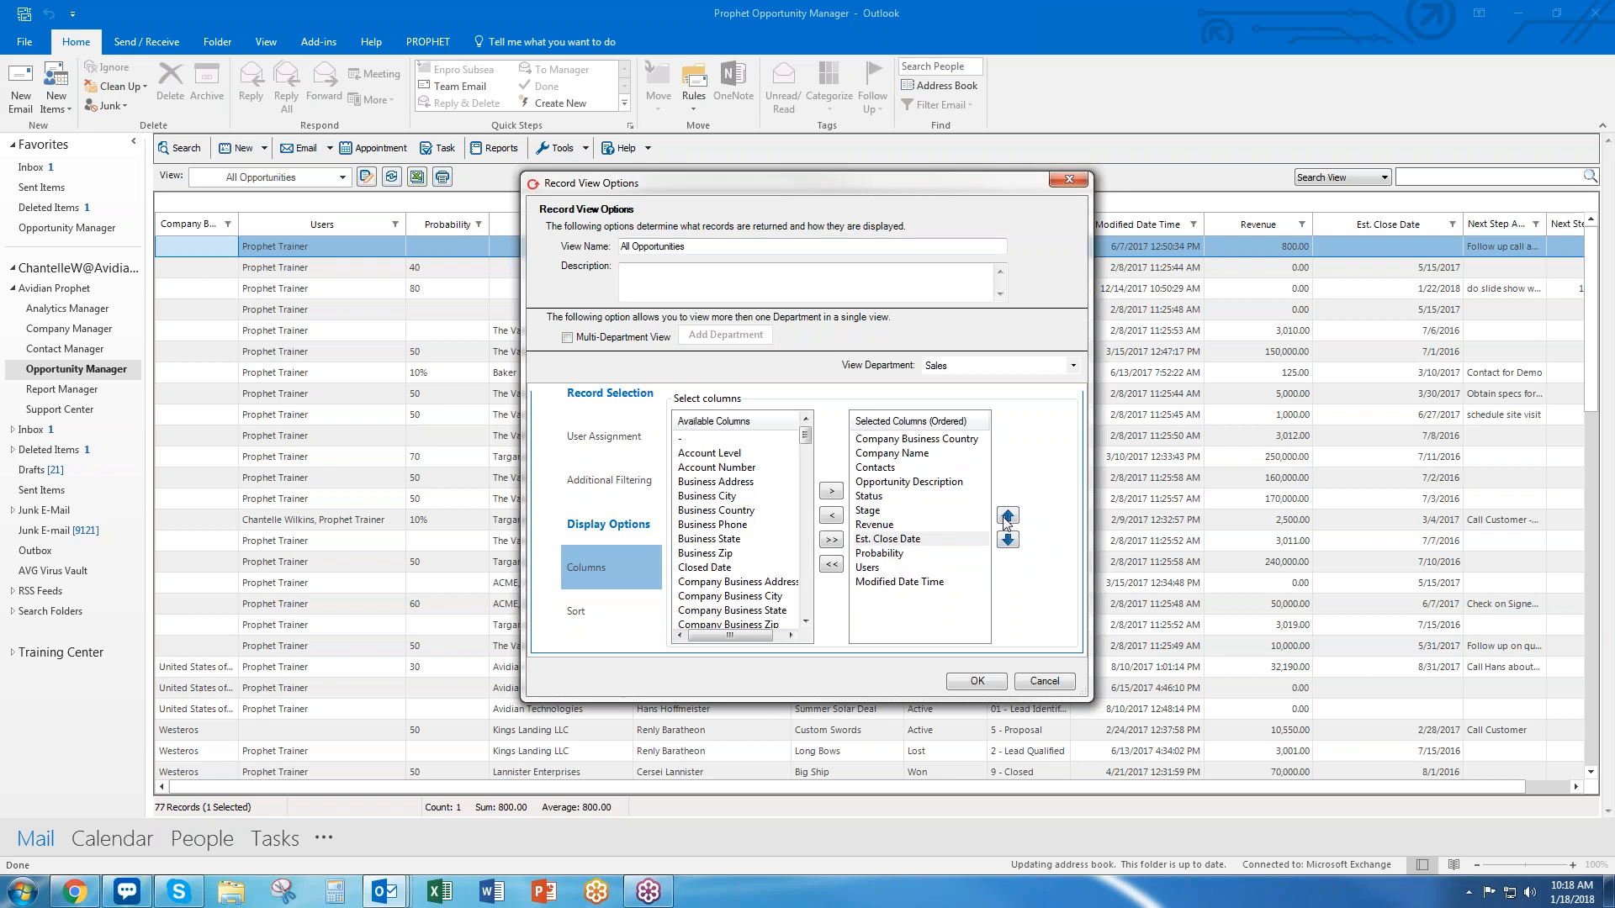
click(919, 446)
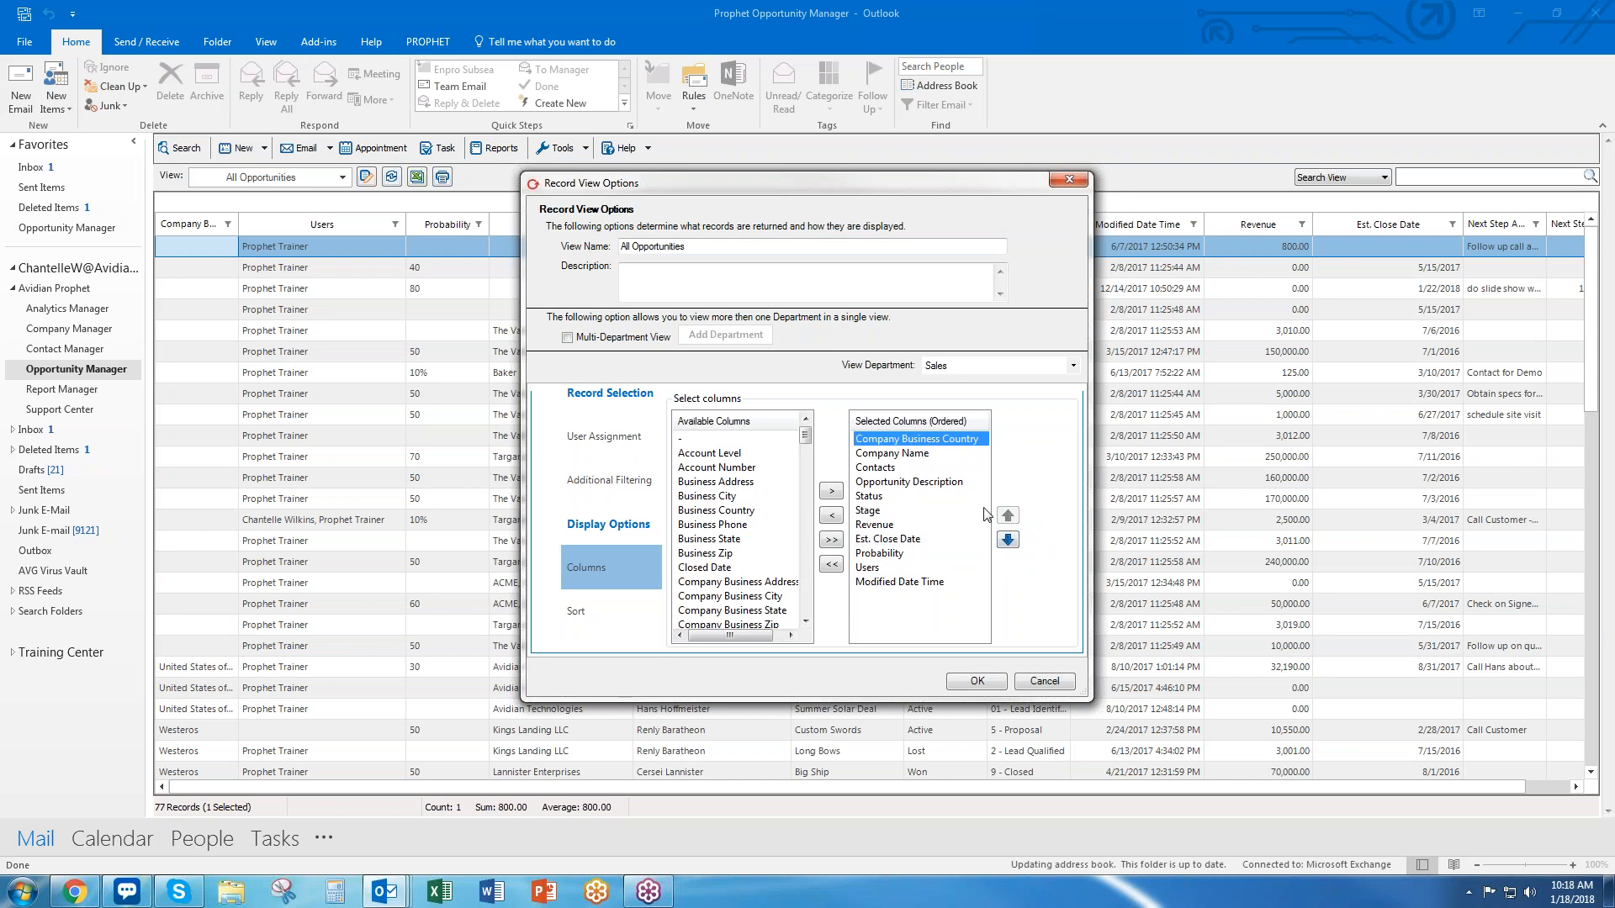
click(832, 515)
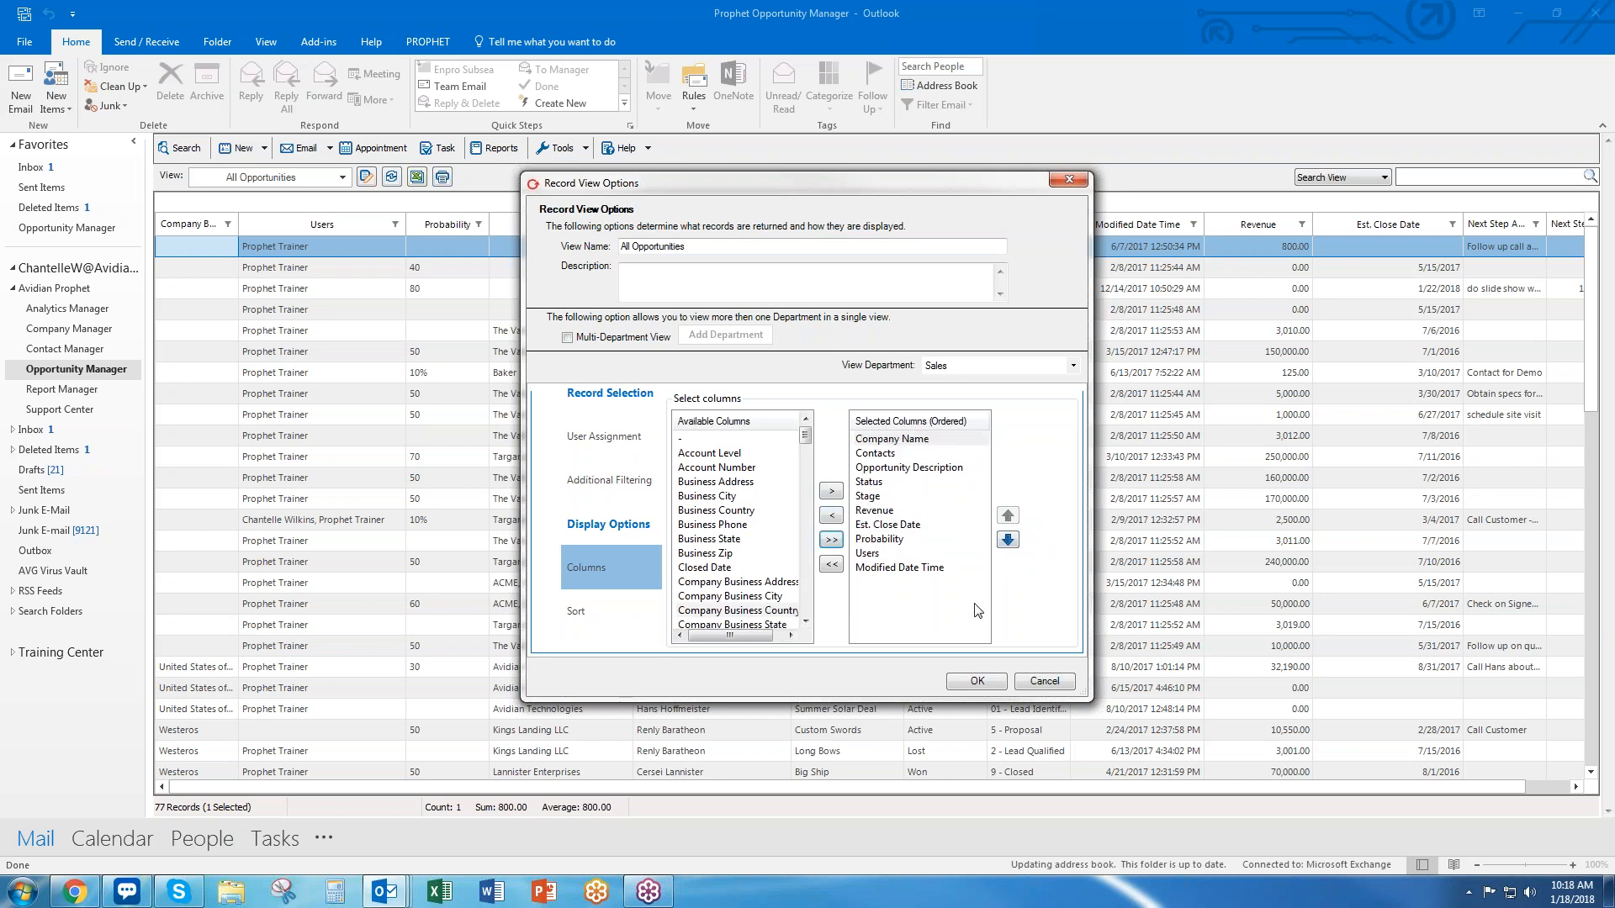
click(980, 685)
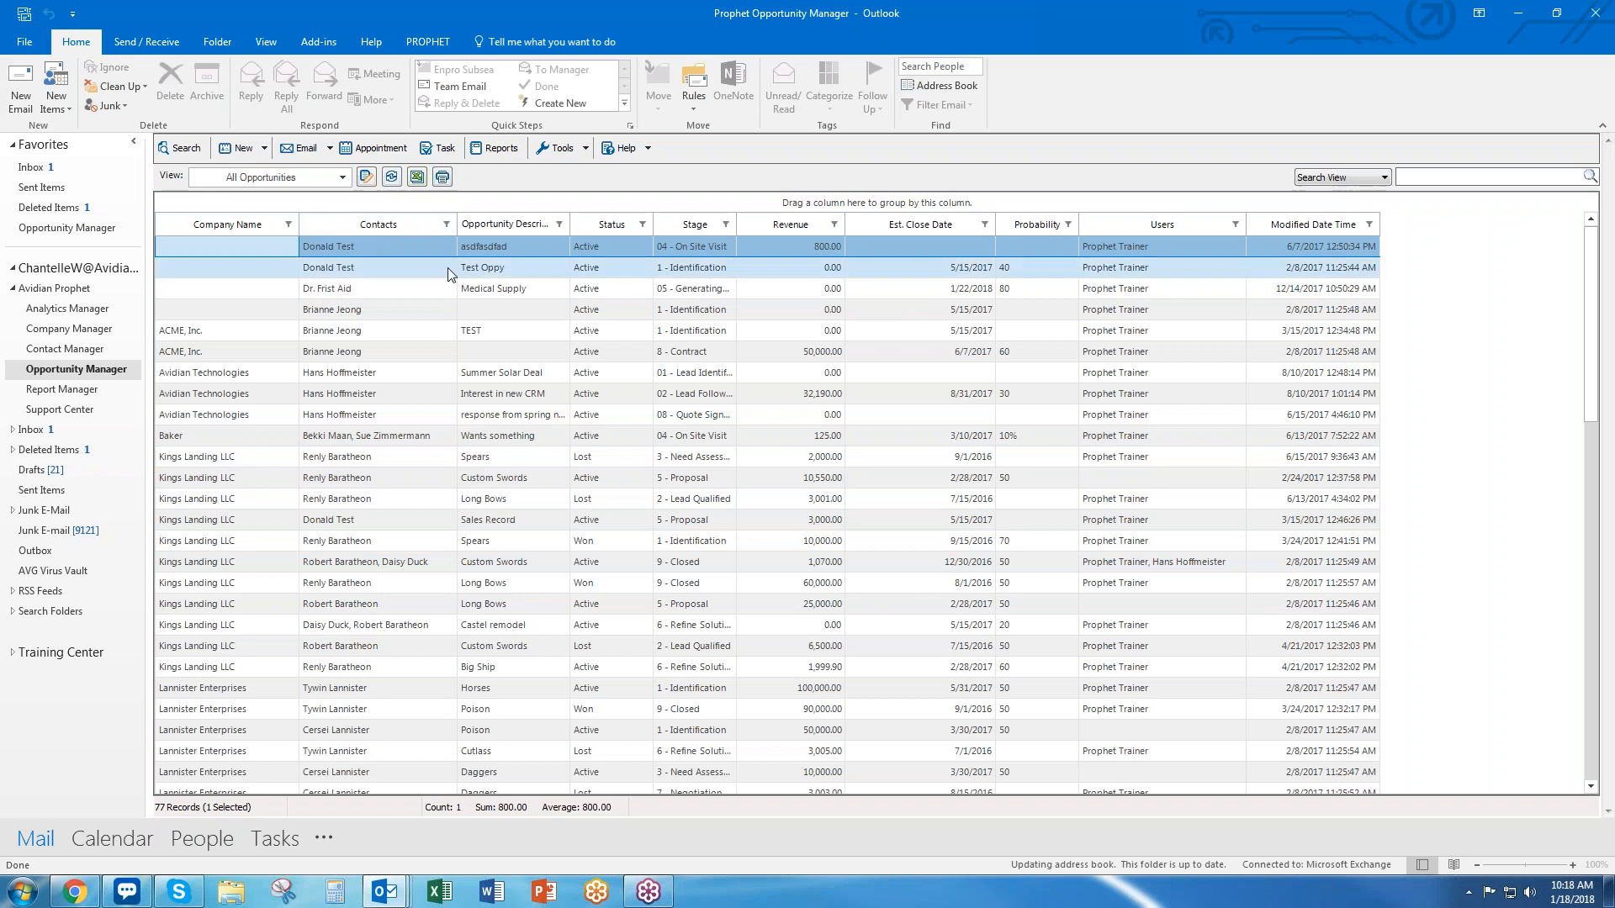
Widen the Opportunity Description and Stage columns in the All Opportunities list
drag(570, 229, 663, 230)
drag(799, 229, 853, 230)
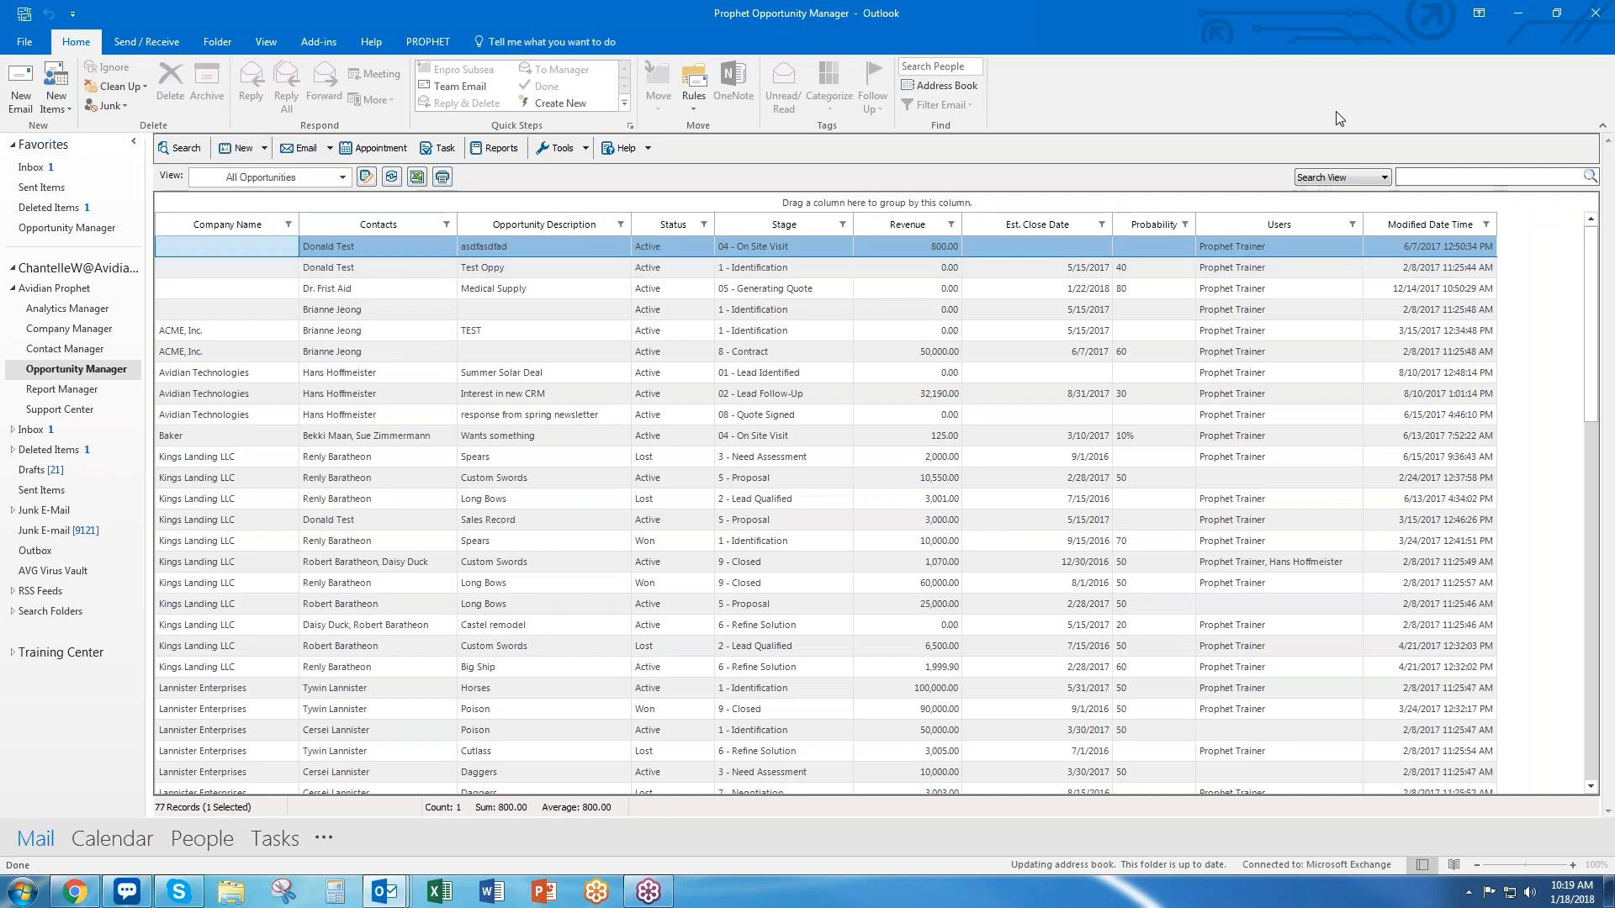
Start a New Opportunity with Record from the Kings Landing LLC Custom Swords row closing 12/30/2016, and close it without saving
click(263, 149)
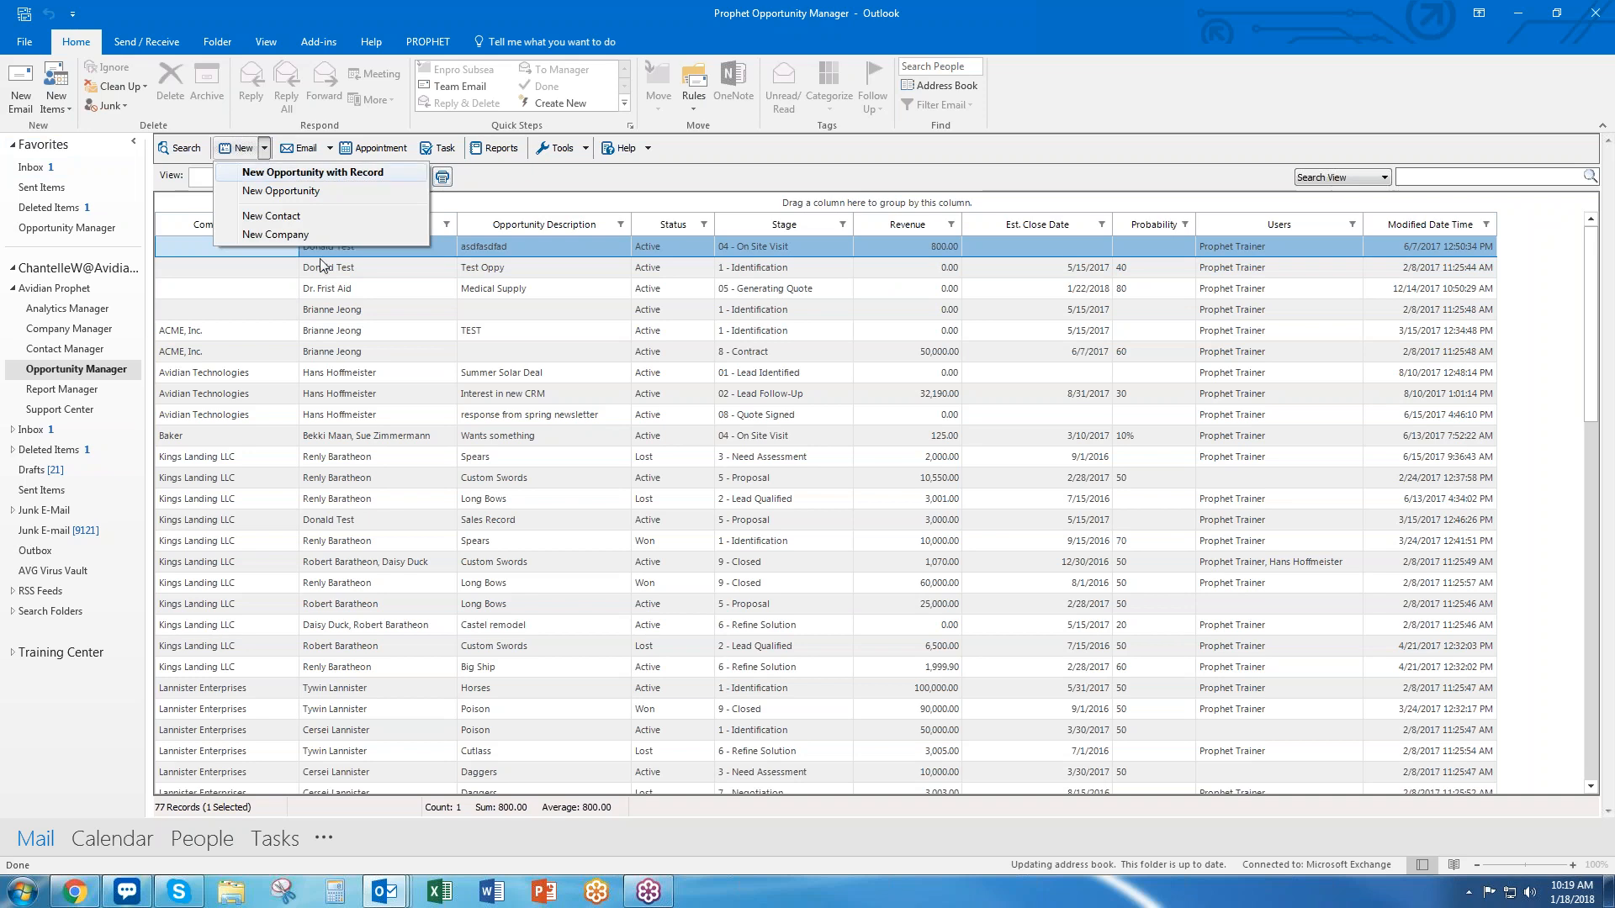
click(385, 407)
click(317, 559)
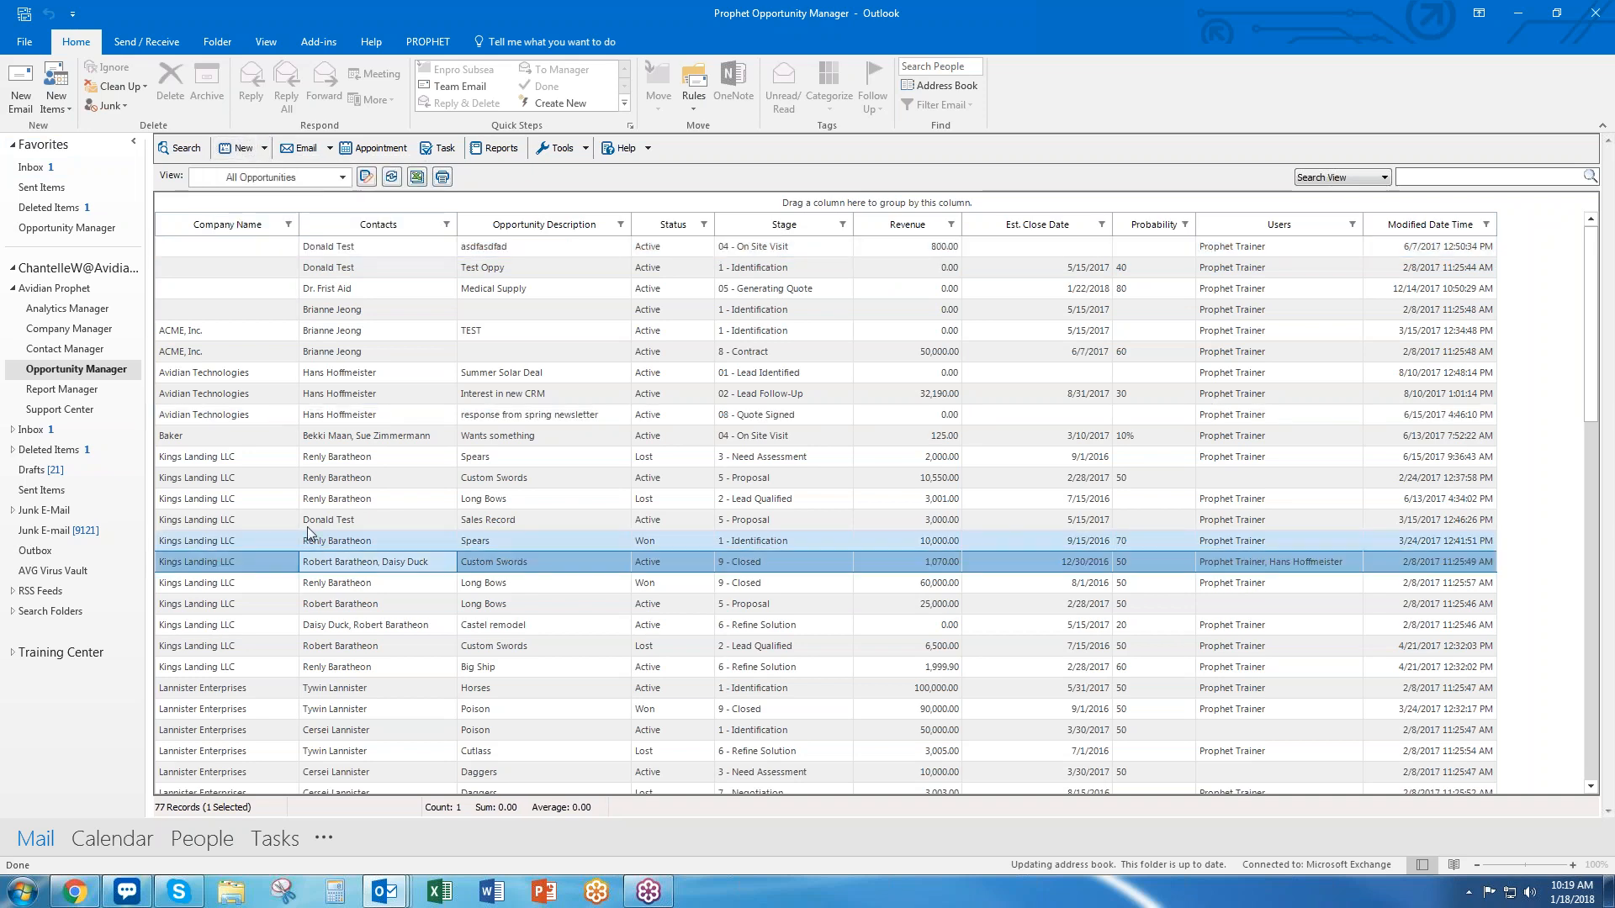
click(263, 148)
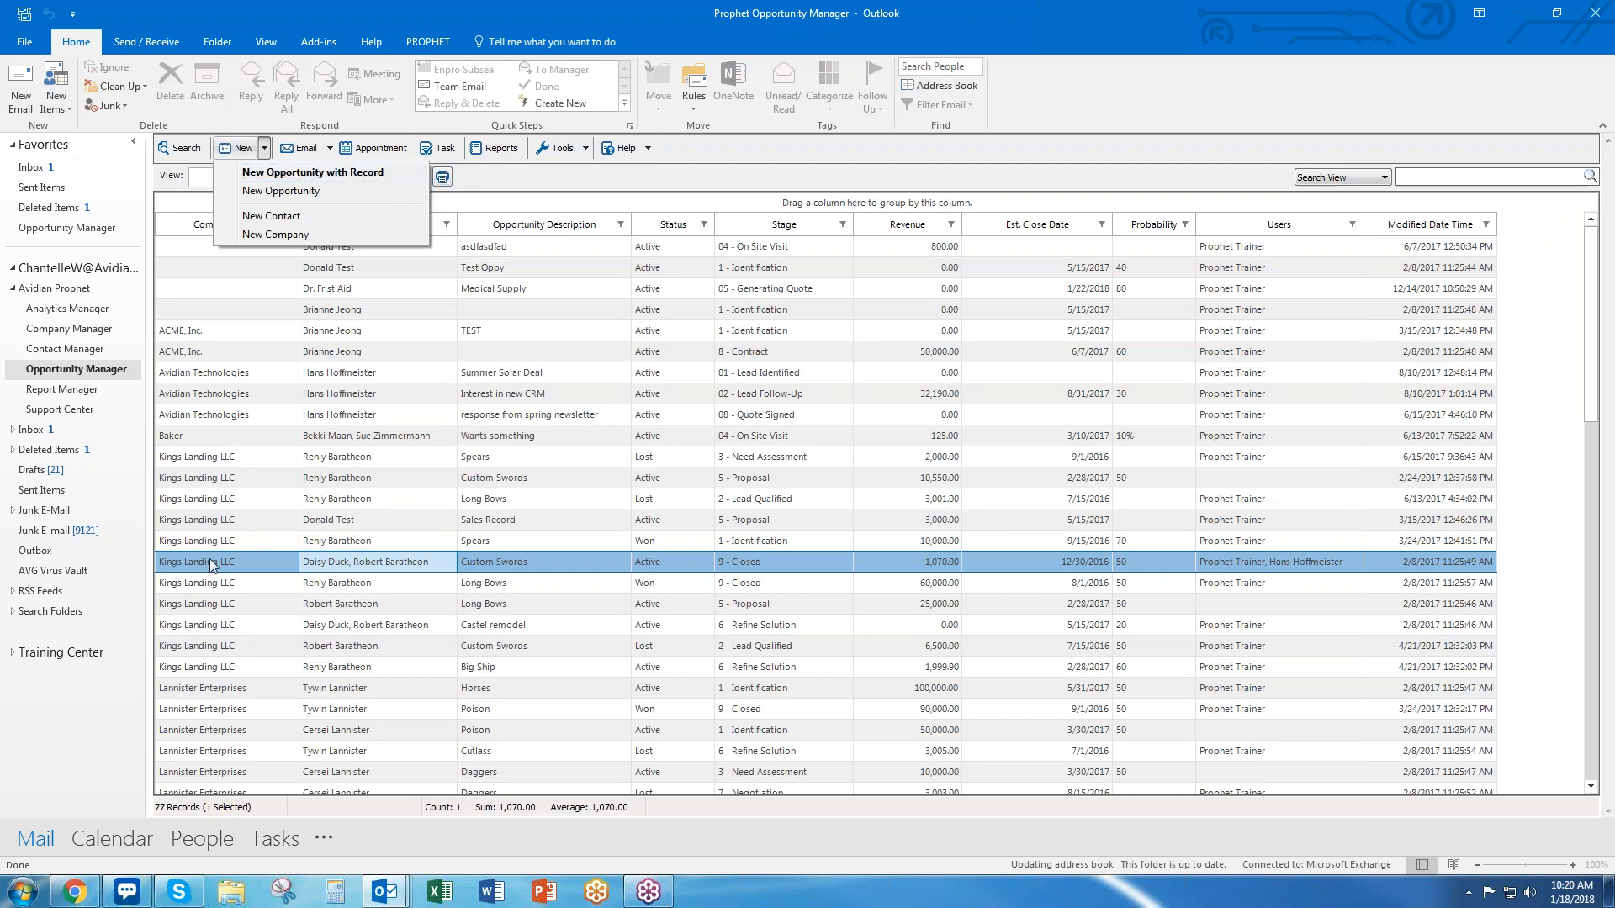
click(352, 174)
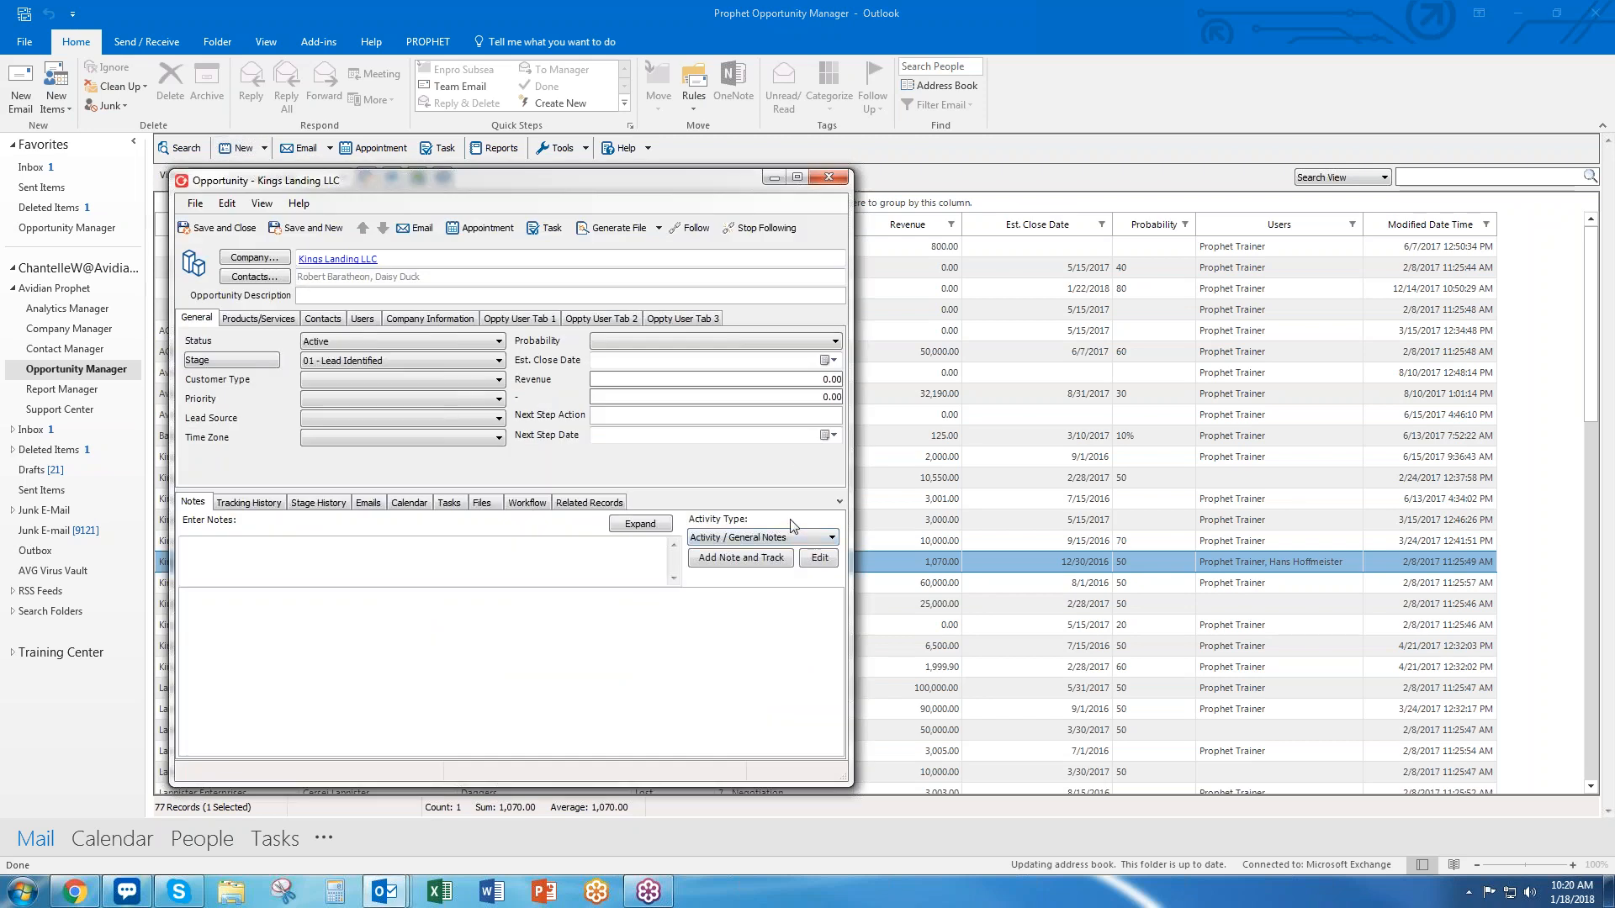
drag(622, 187, 897, 165)
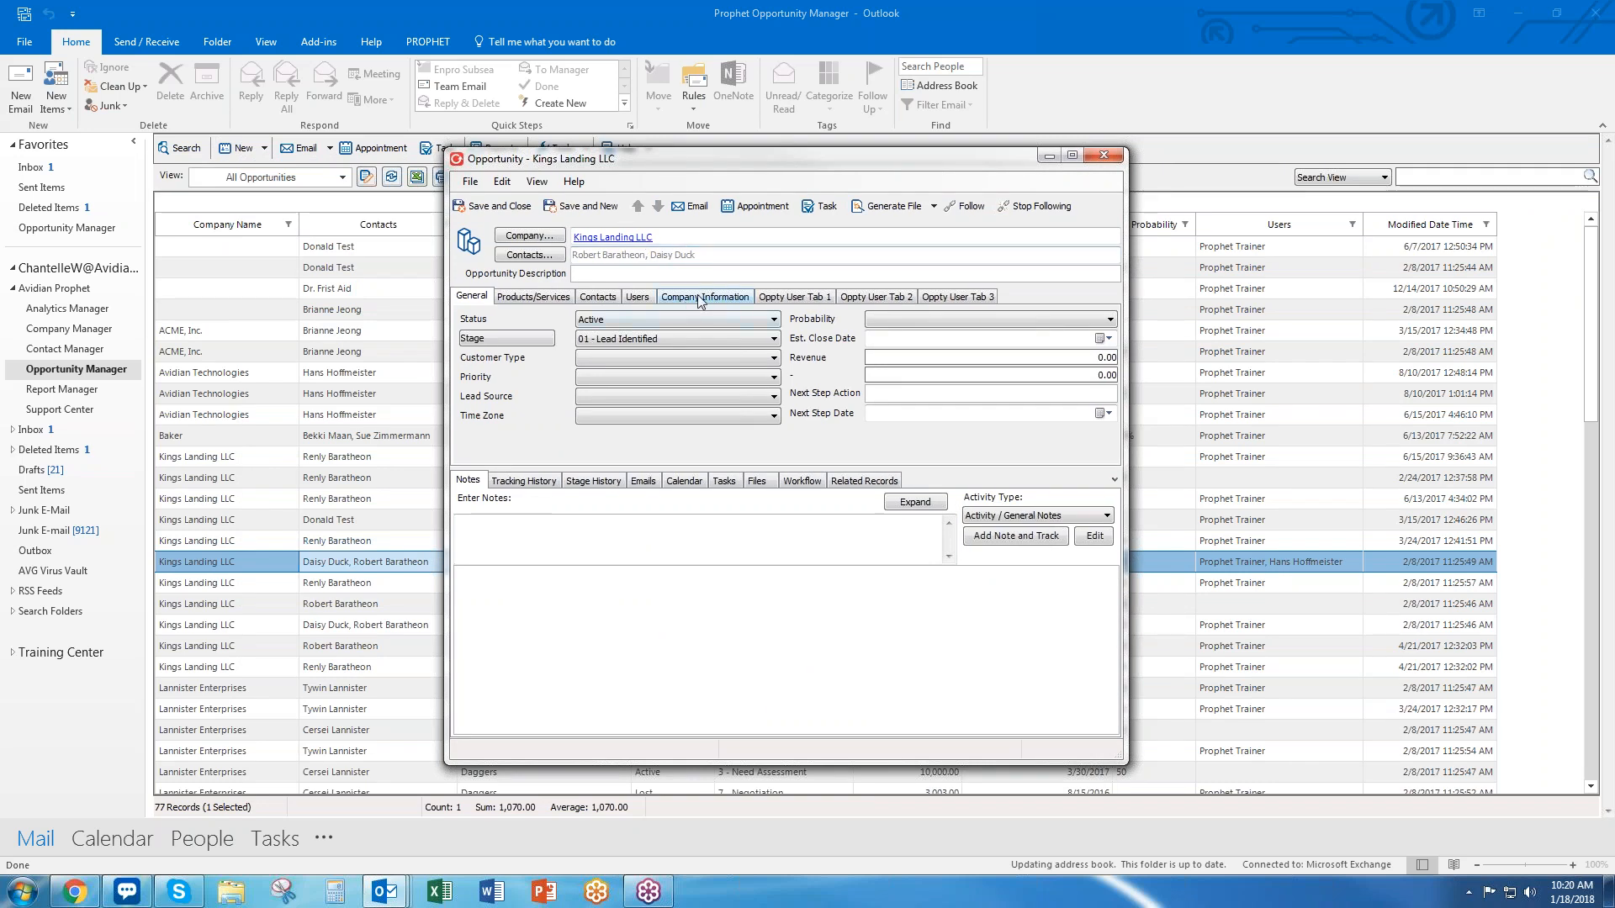
click(1091, 156)
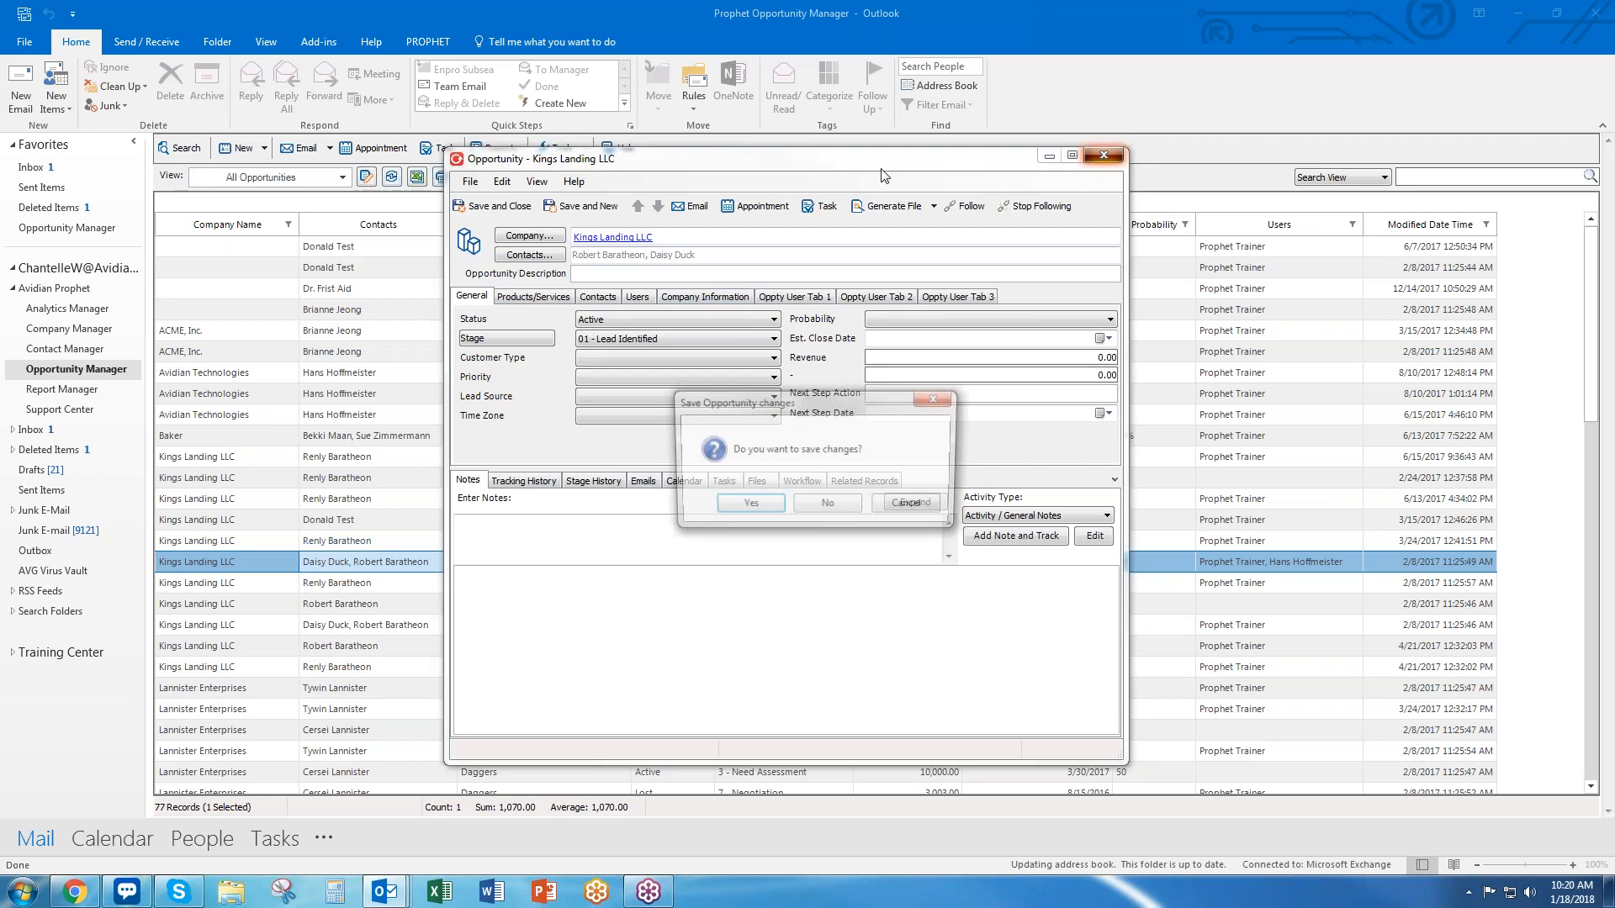
click(828, 506)
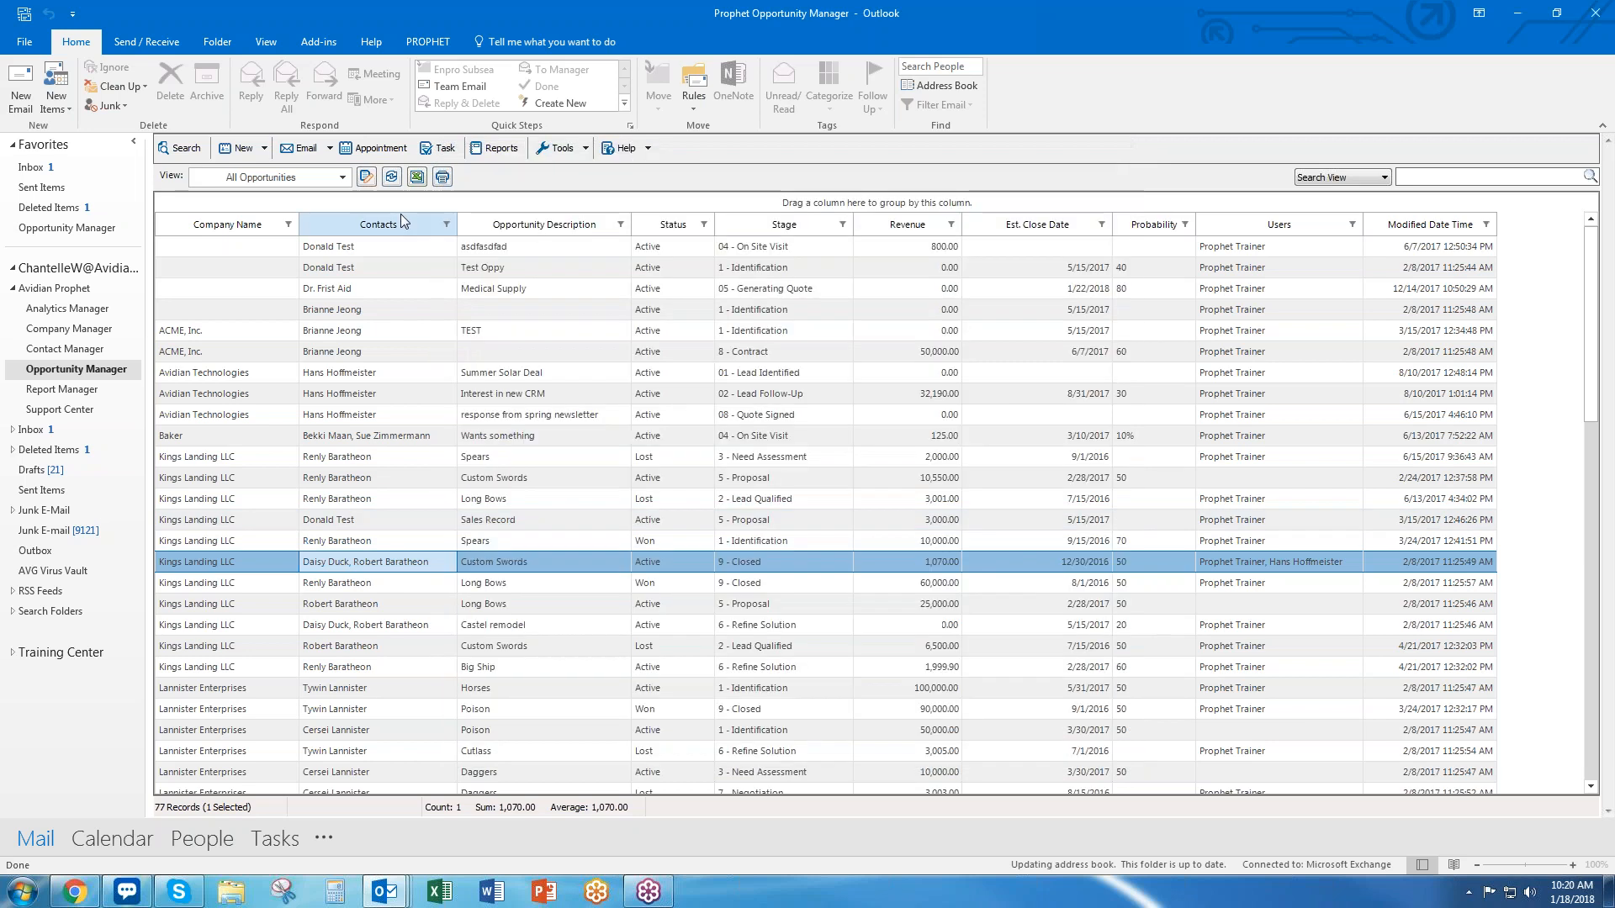
Create a blank new opportunity and link it to Avidian Technologies, filtering all companies by "avidi"
click(263, 148)
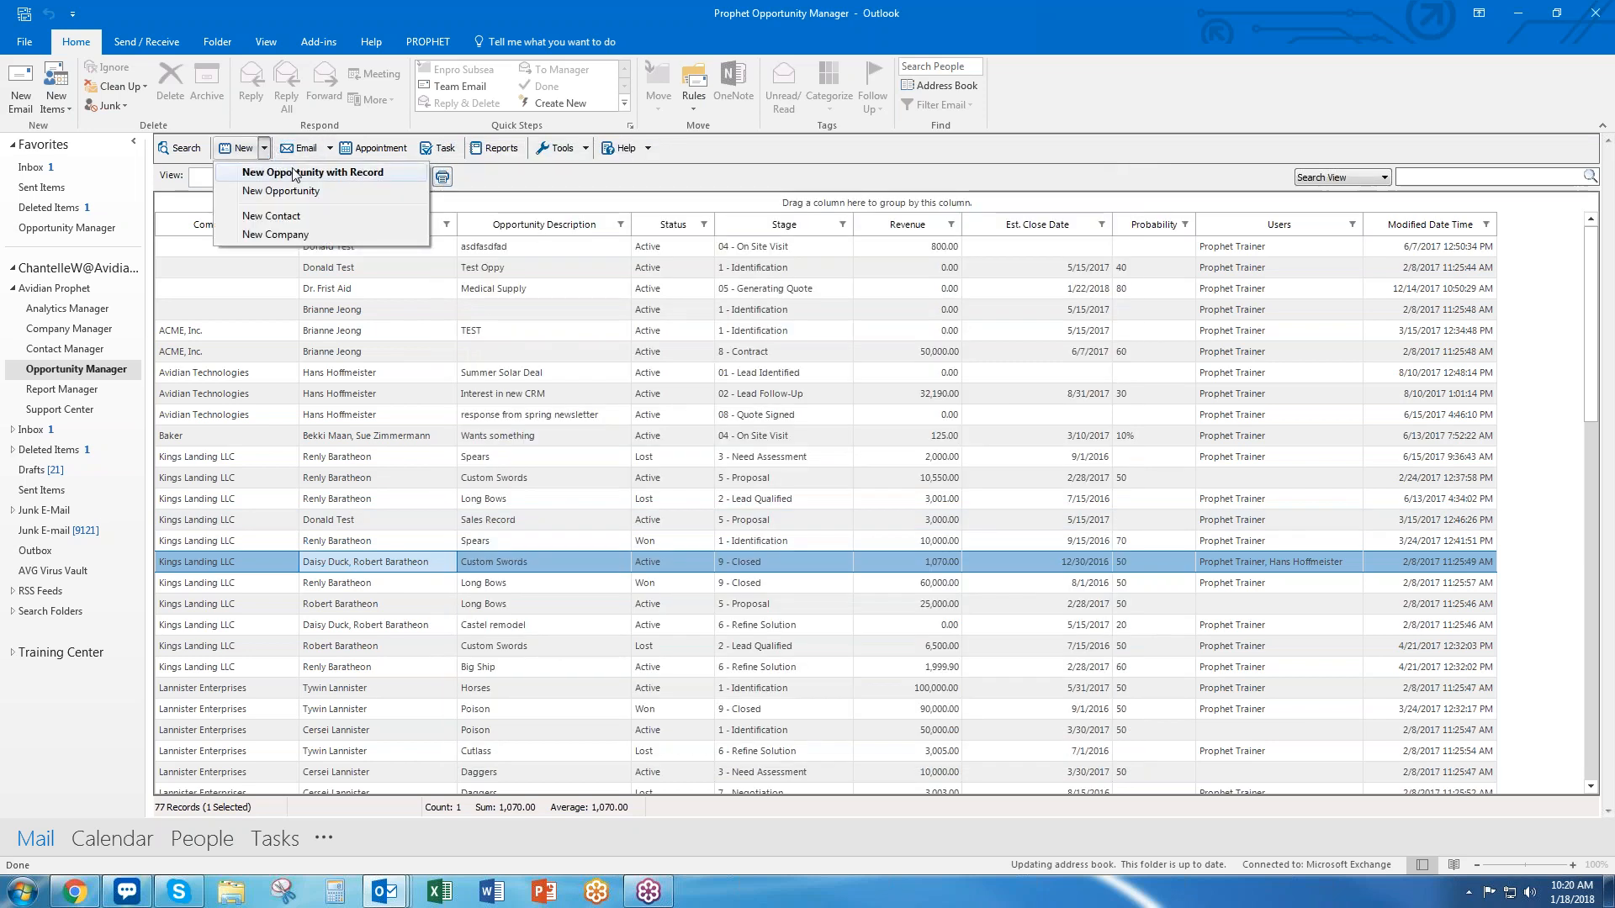
click(333, 194)
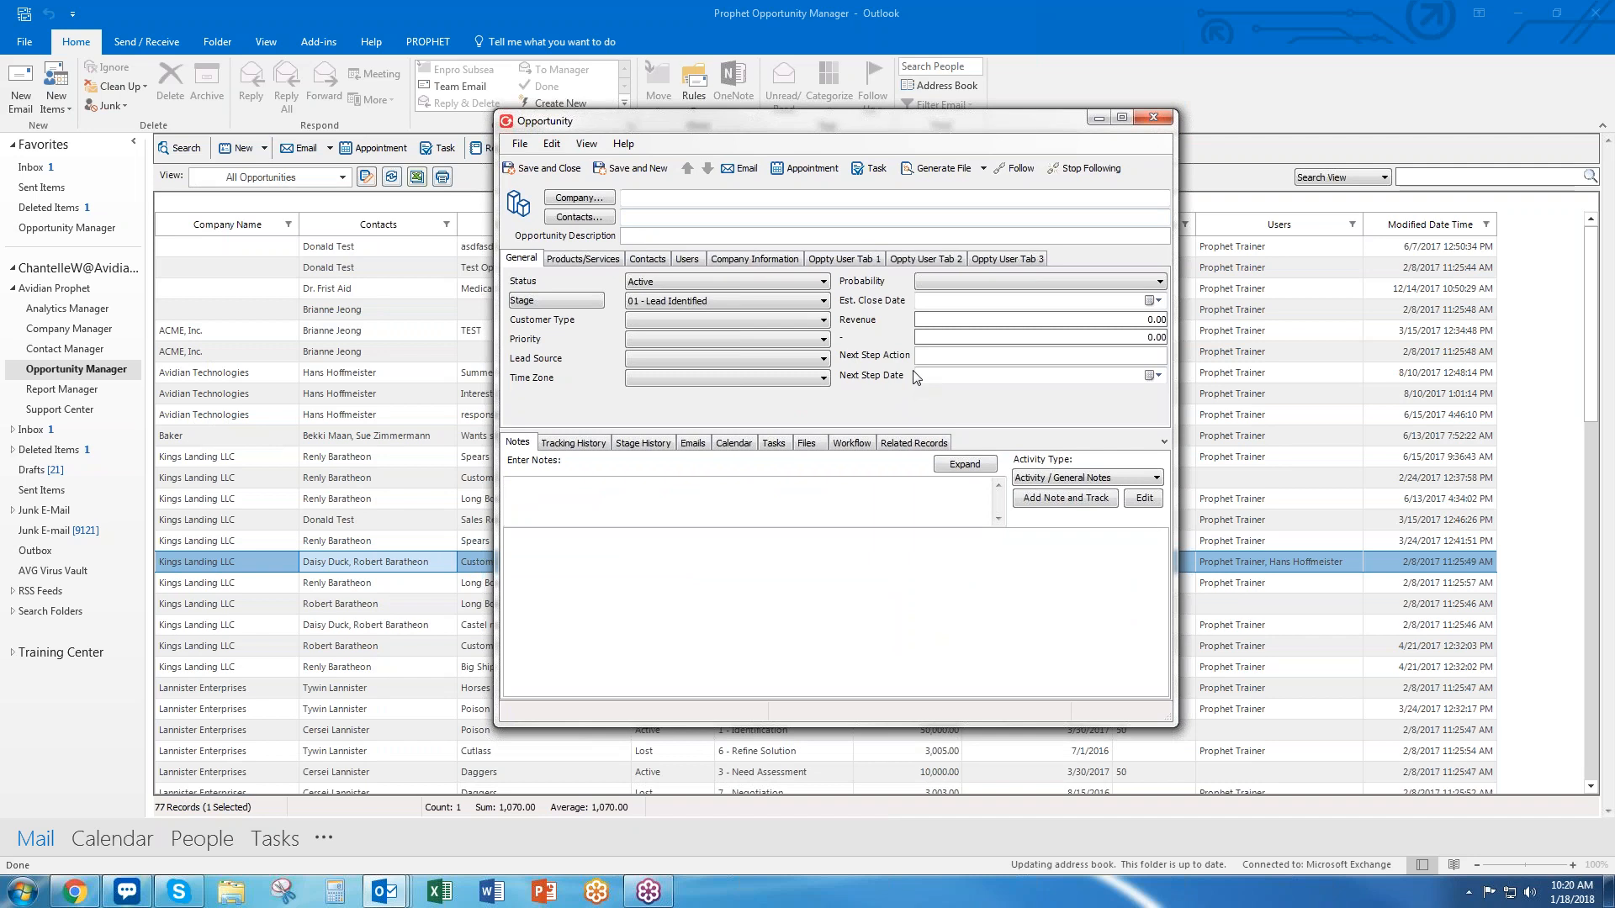
click(596, 200)
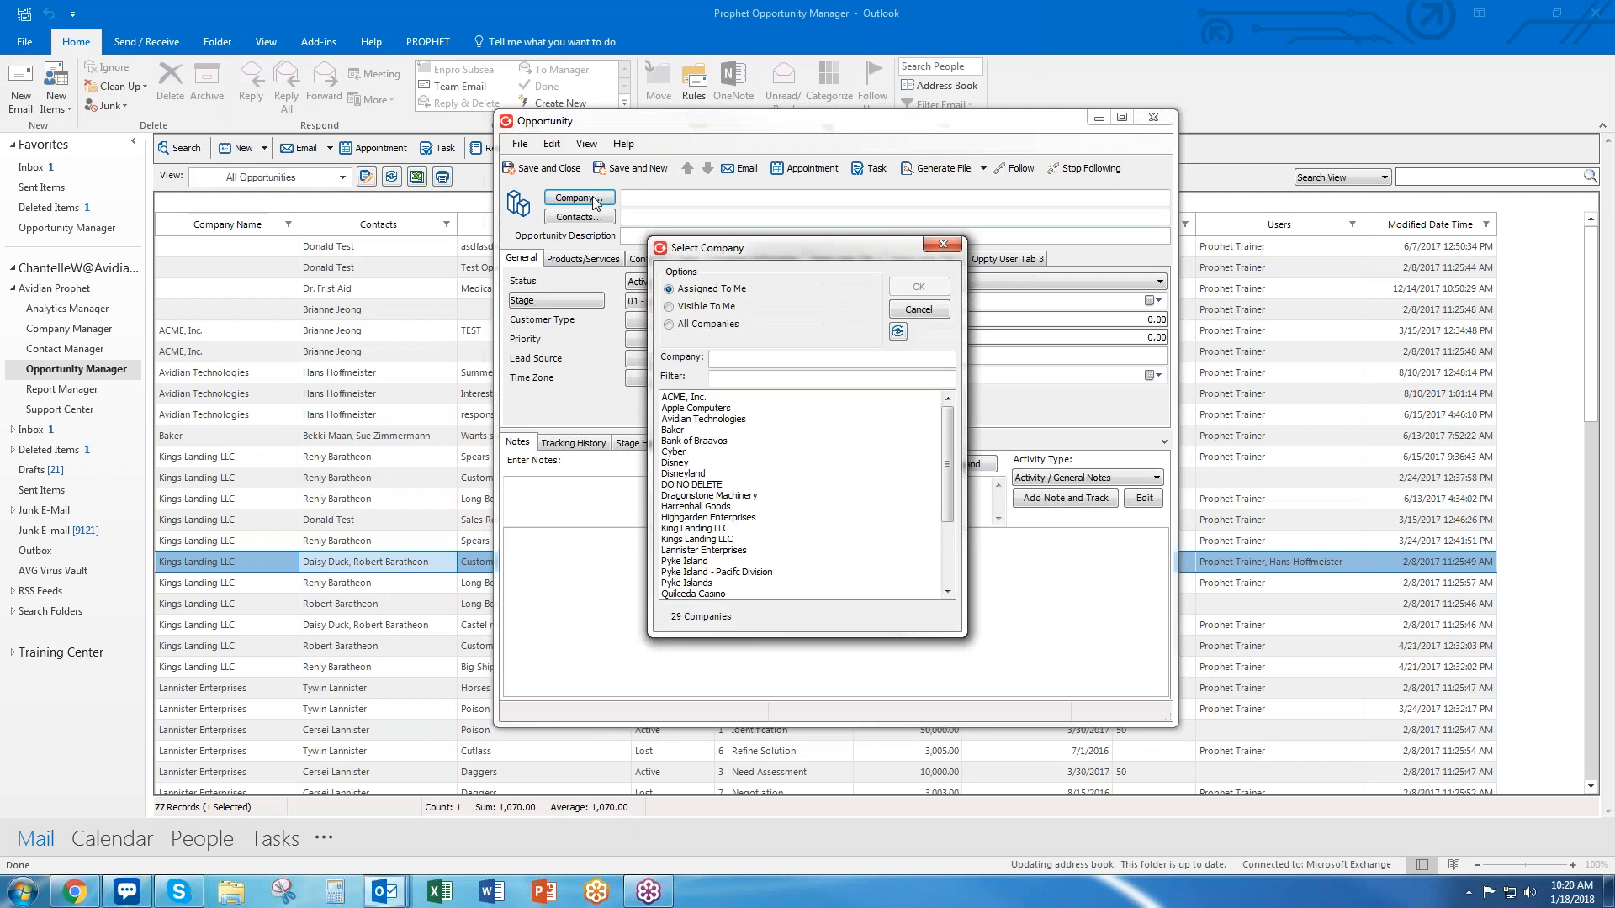
click(669, 326)
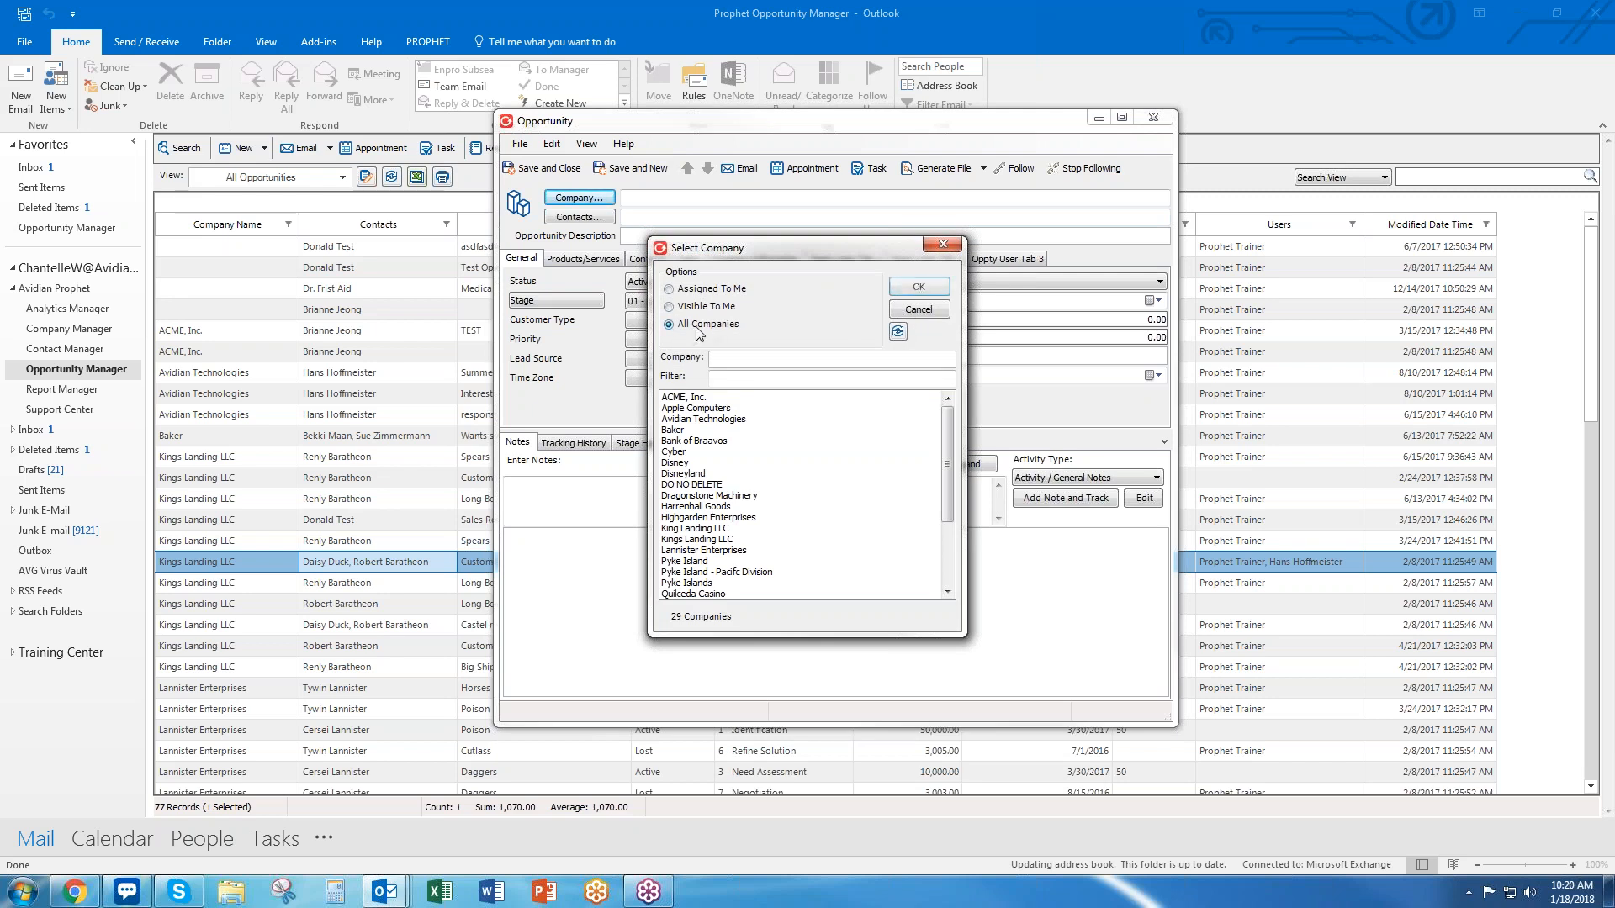
click(753, 380)
text(avidi)
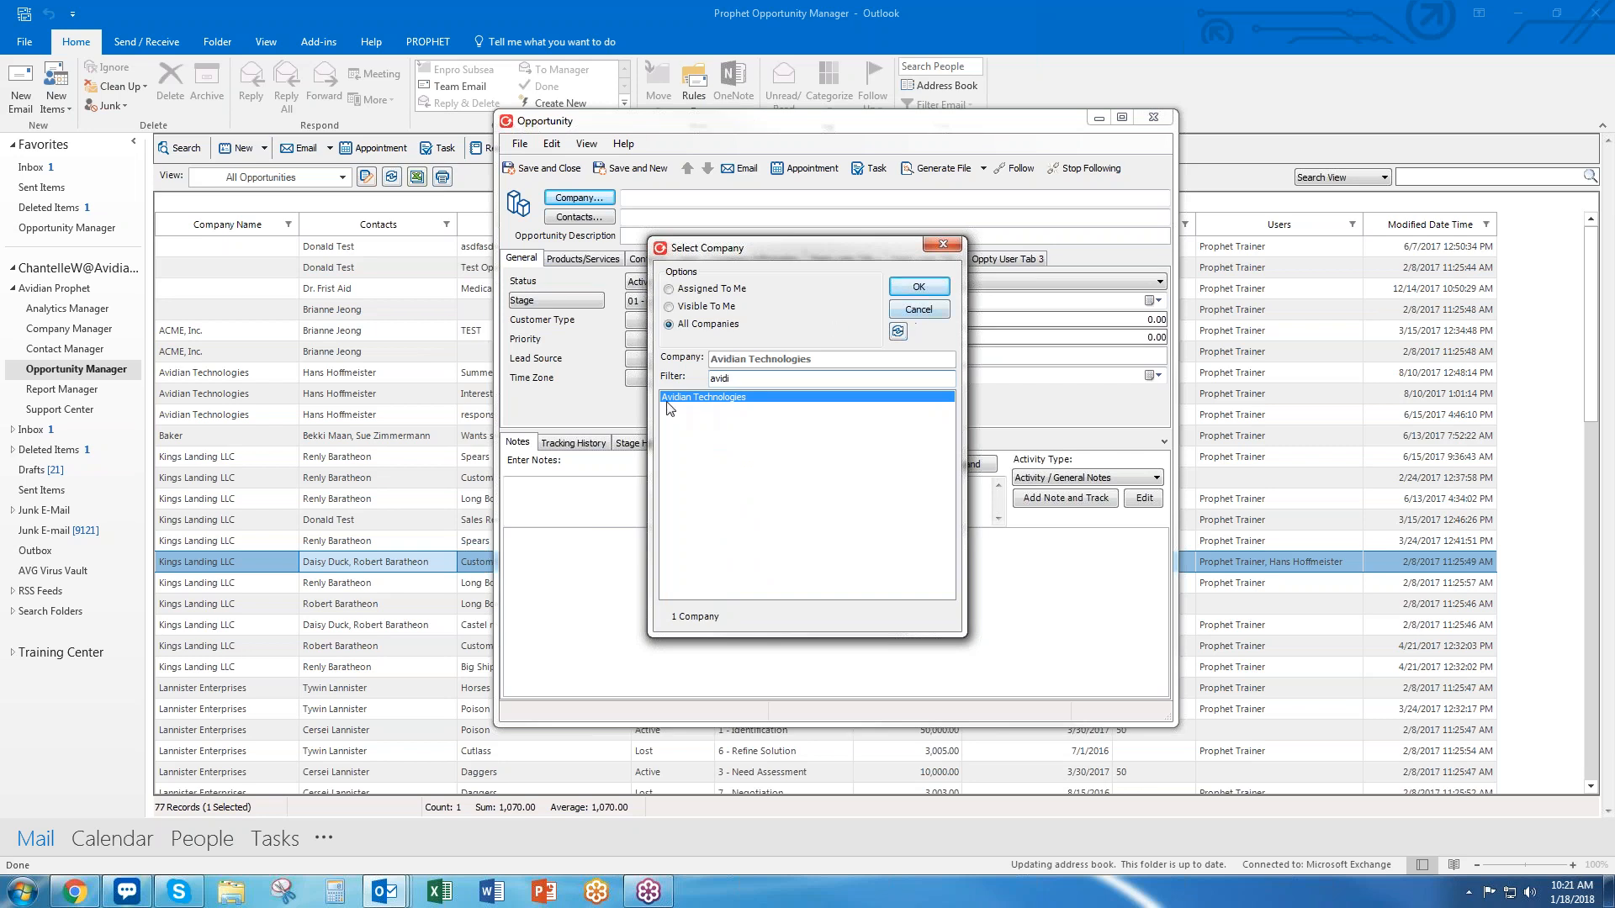
click(918, 293)
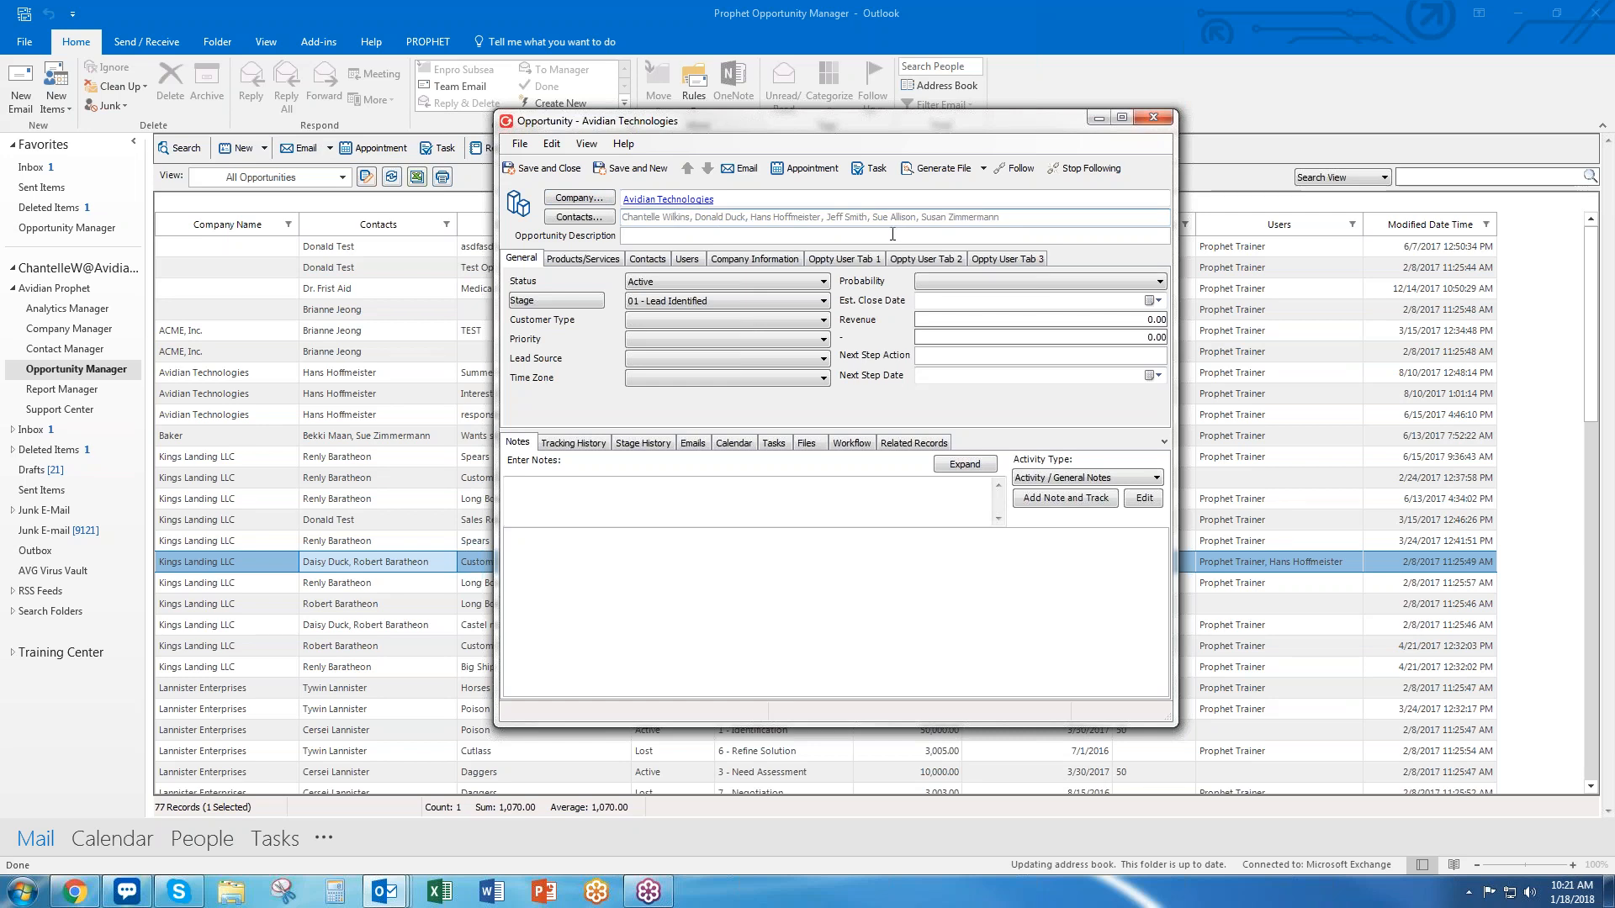
Start another blank new opportunity and open its contact search for adding contacts
click(265, 149)
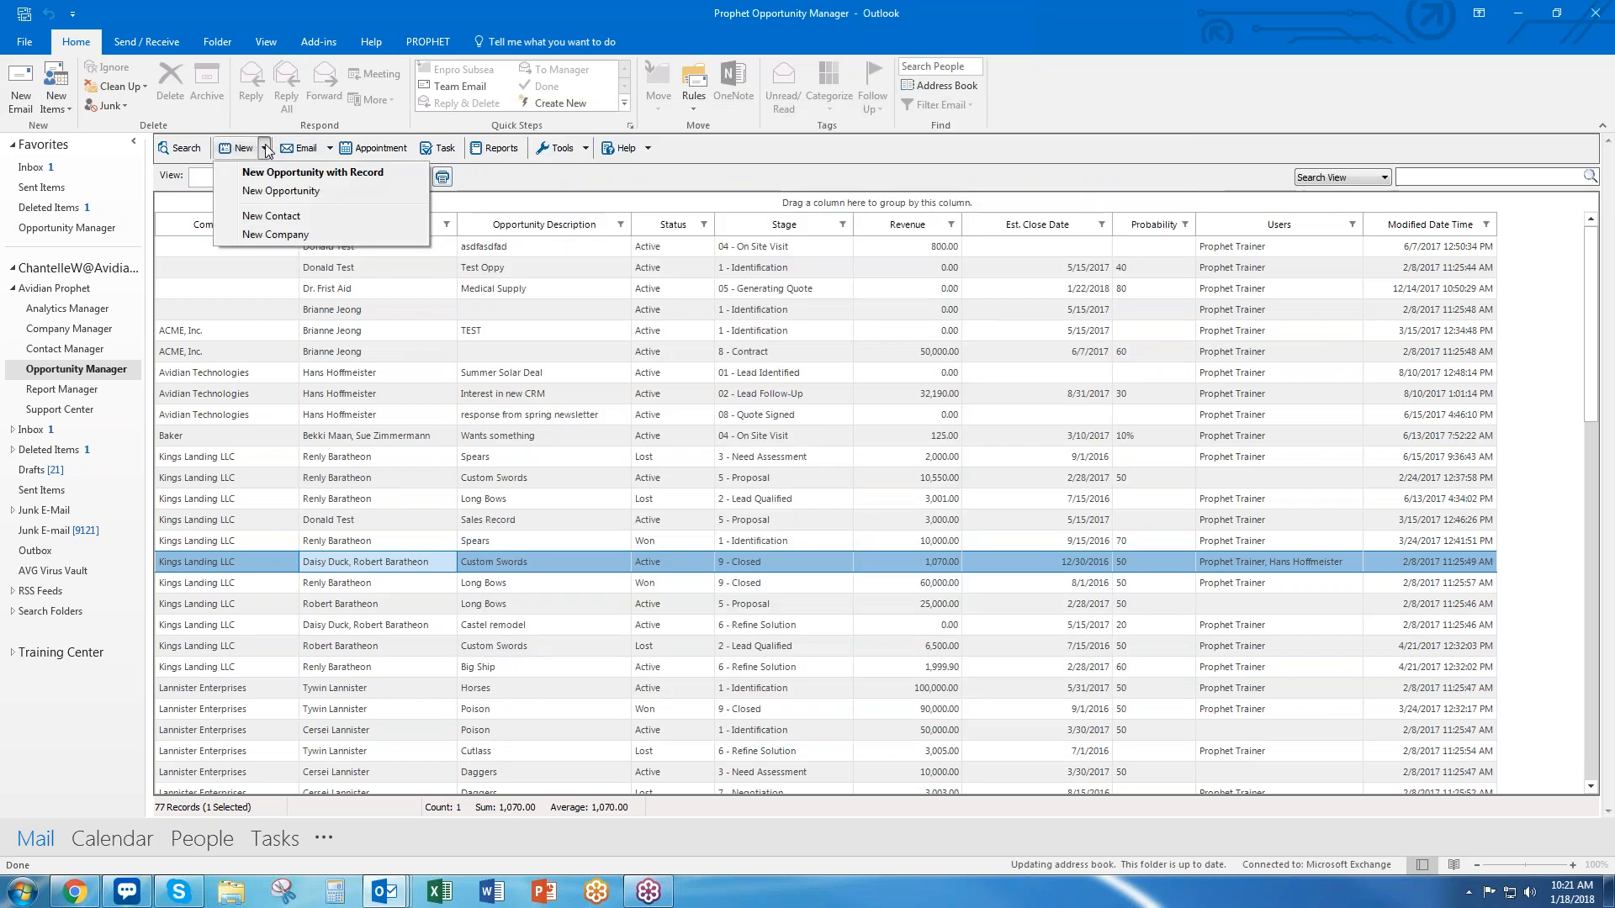
click(280, 190)
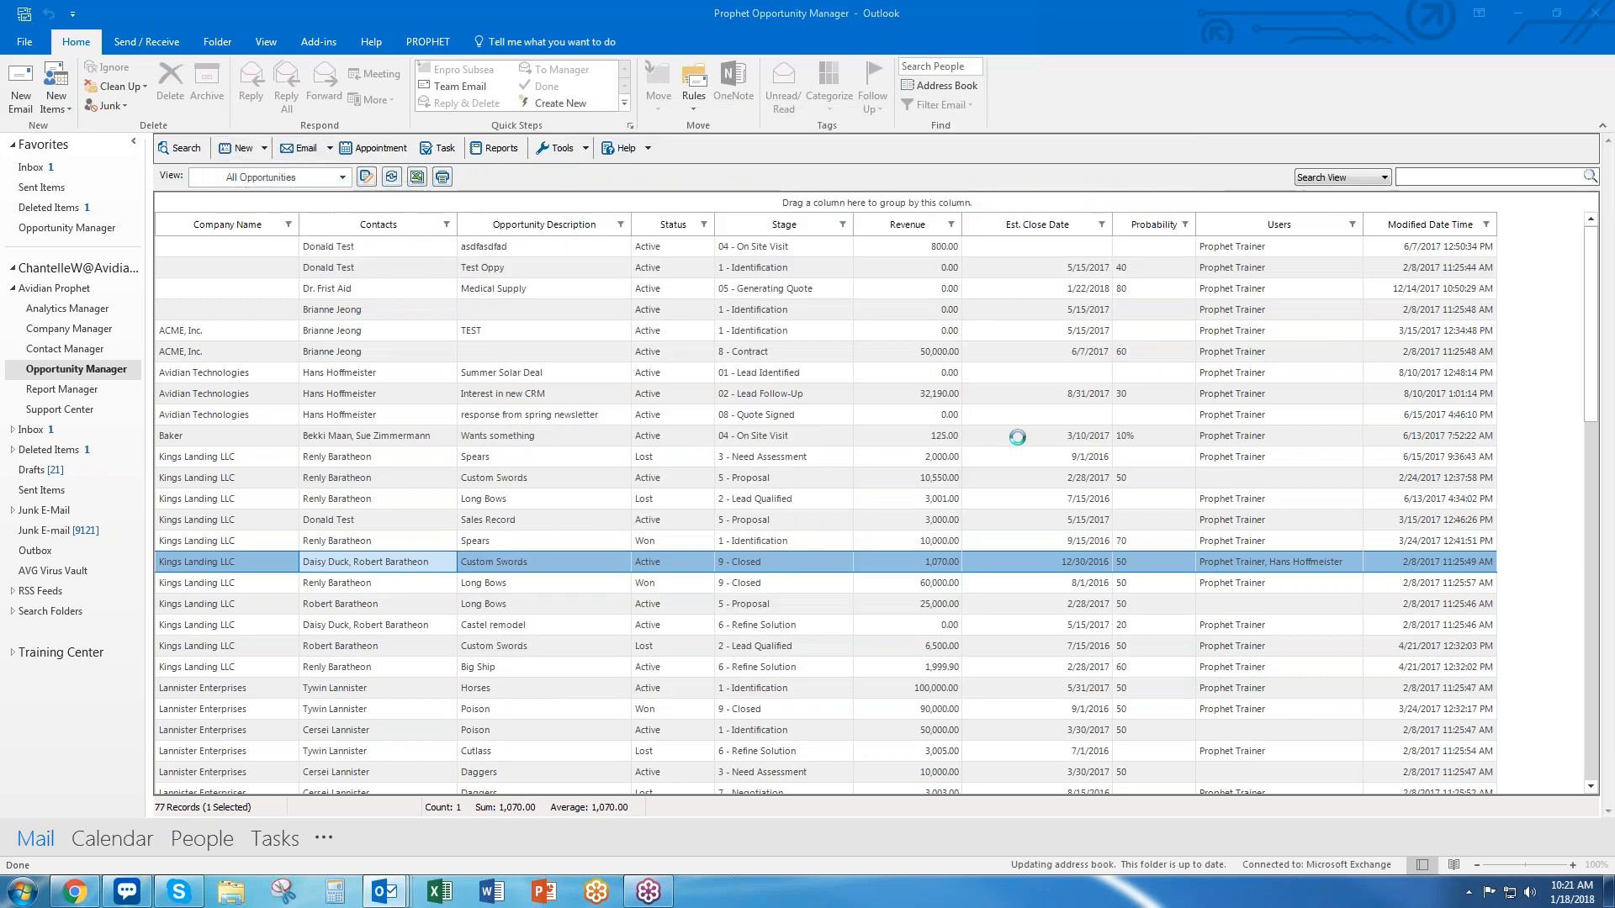
drag(451, 206, 724, 111)
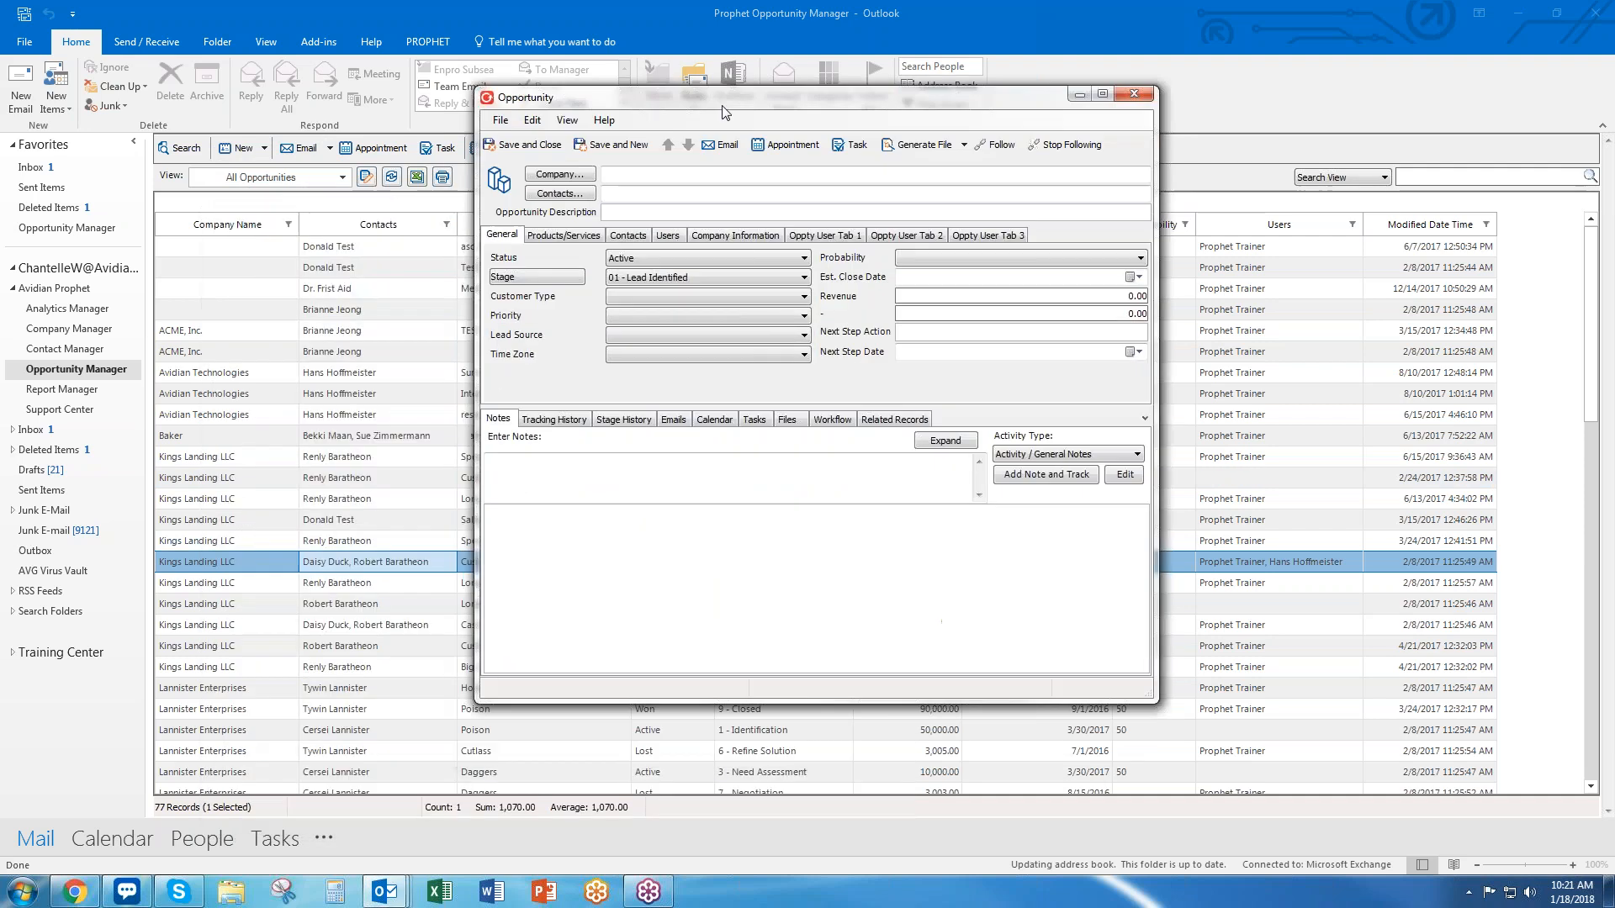
click(572, 197)
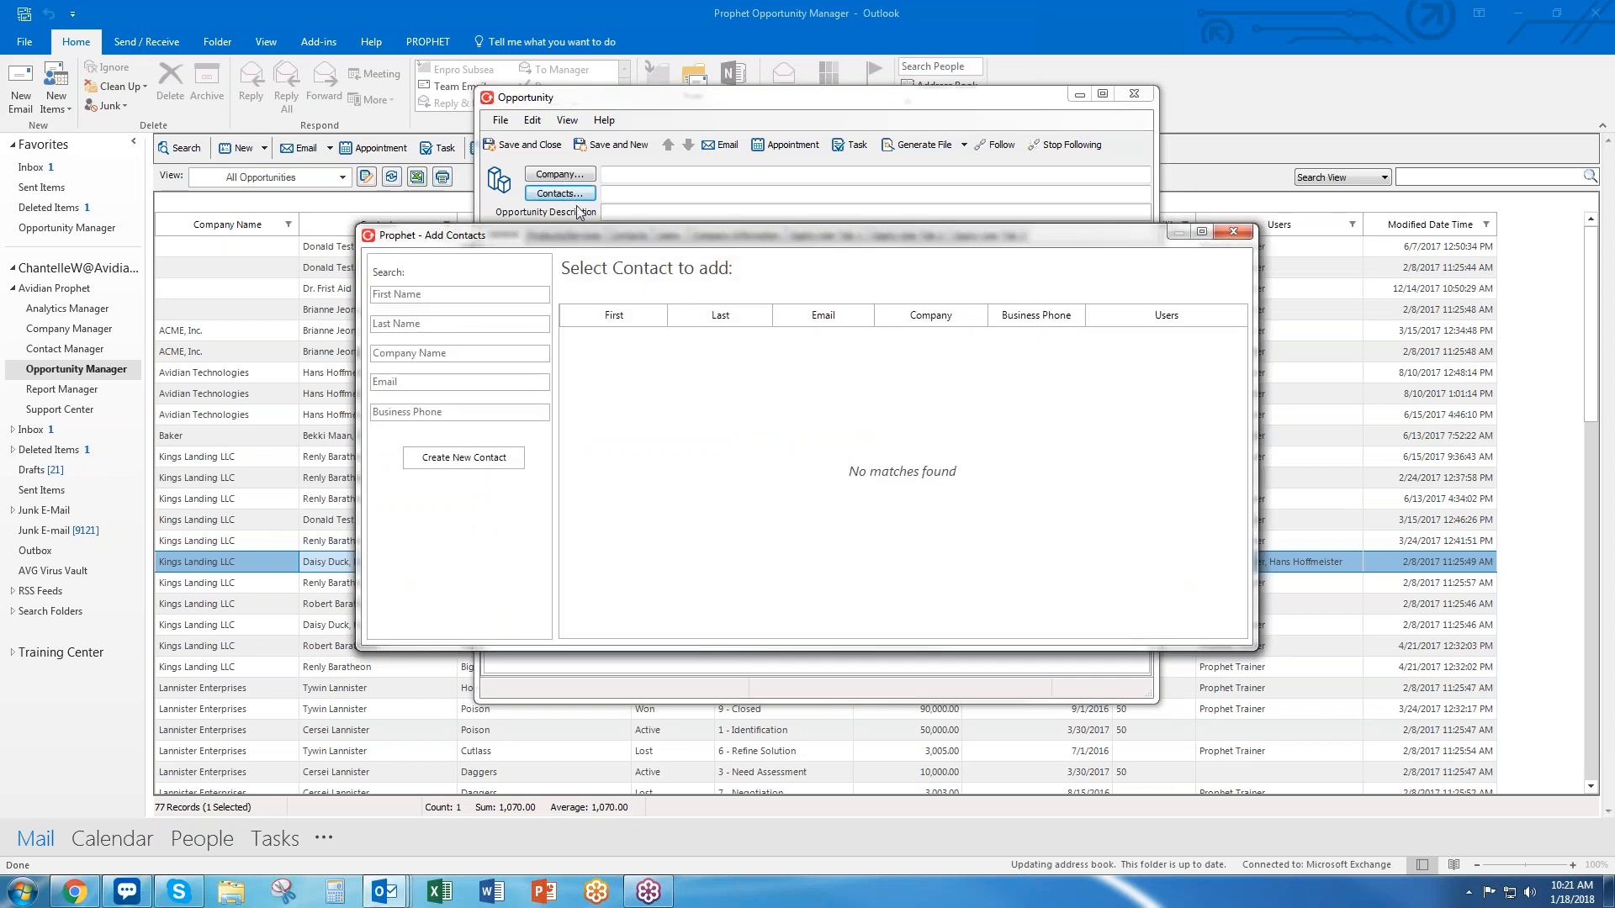
drag(527, 246, 532, 328)
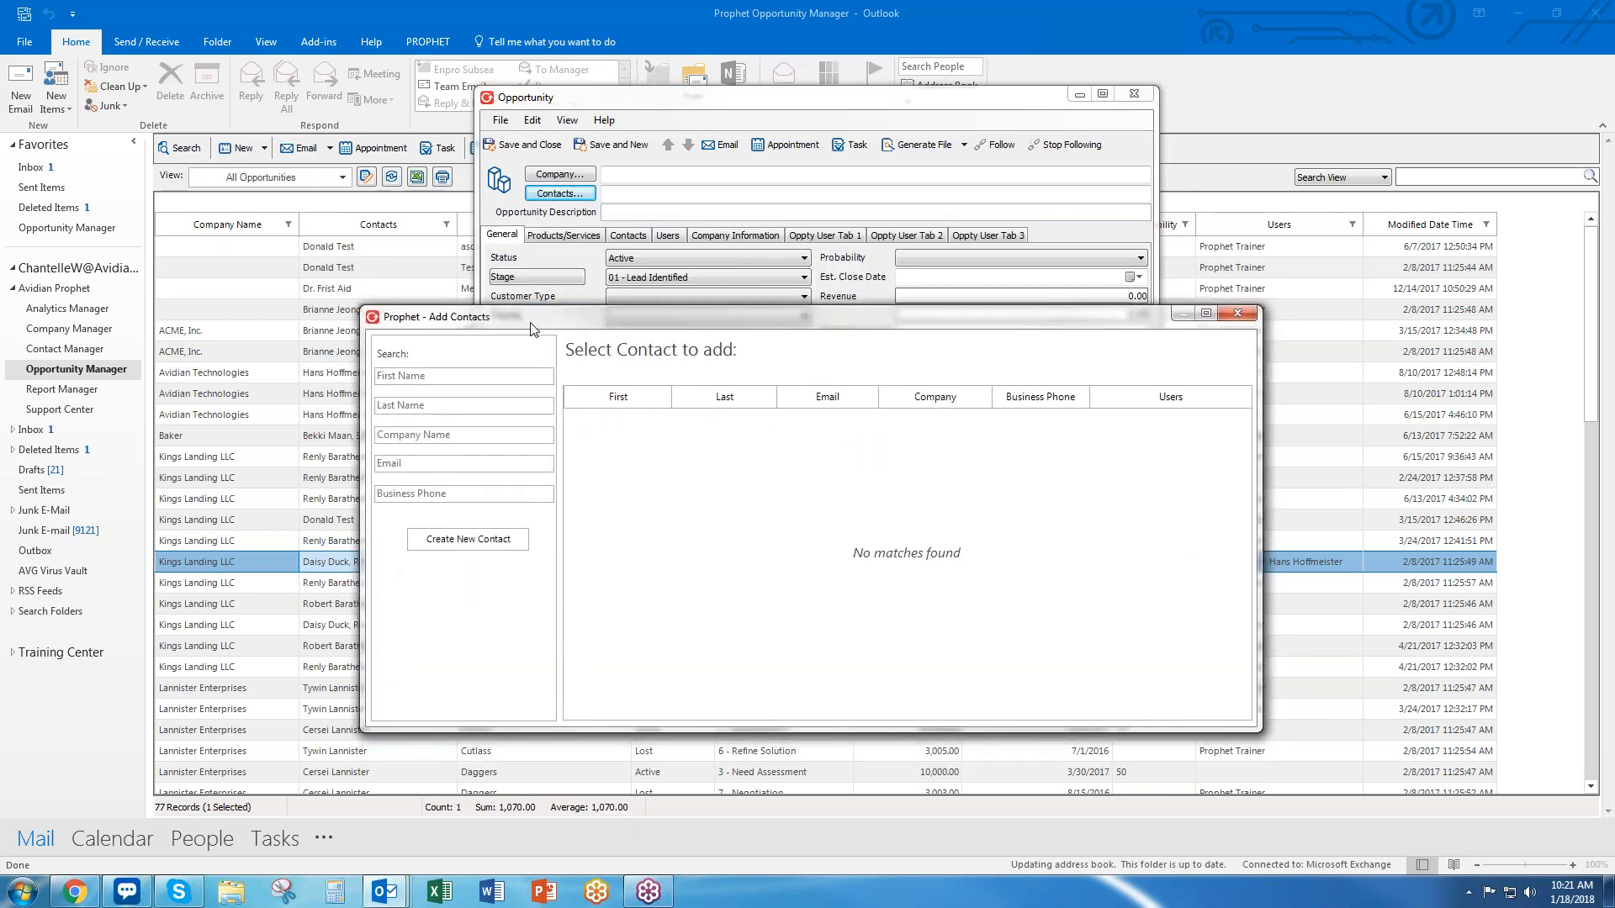
Search for a contact by first name, clear that entry, and search by the contact's last name instead
click(414, 371)
text(jeff)
key(BackSpace)
key(BackSpace)
key(BackSpace)
key(BackSpace)
key(Tab)
text(smith)
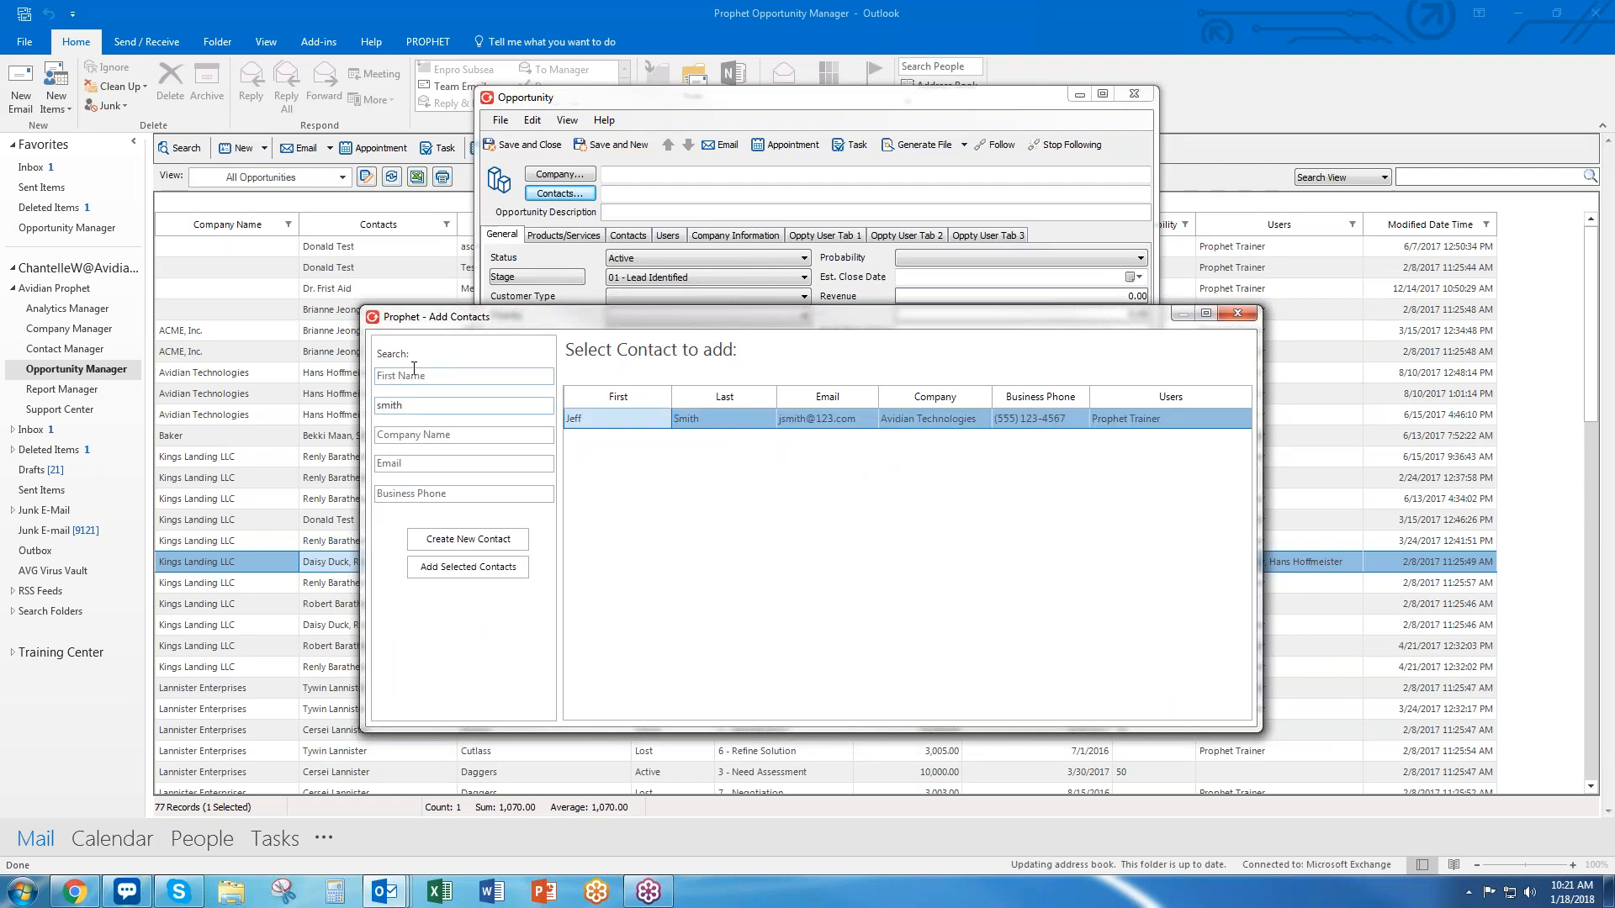
Replace the last name search with the company name "avidian" and add the fourth listed contact to the opportunity
key(BackSpace)
key(BackSpace)
key(BackSpace)
key(Tab)
text(avidian)
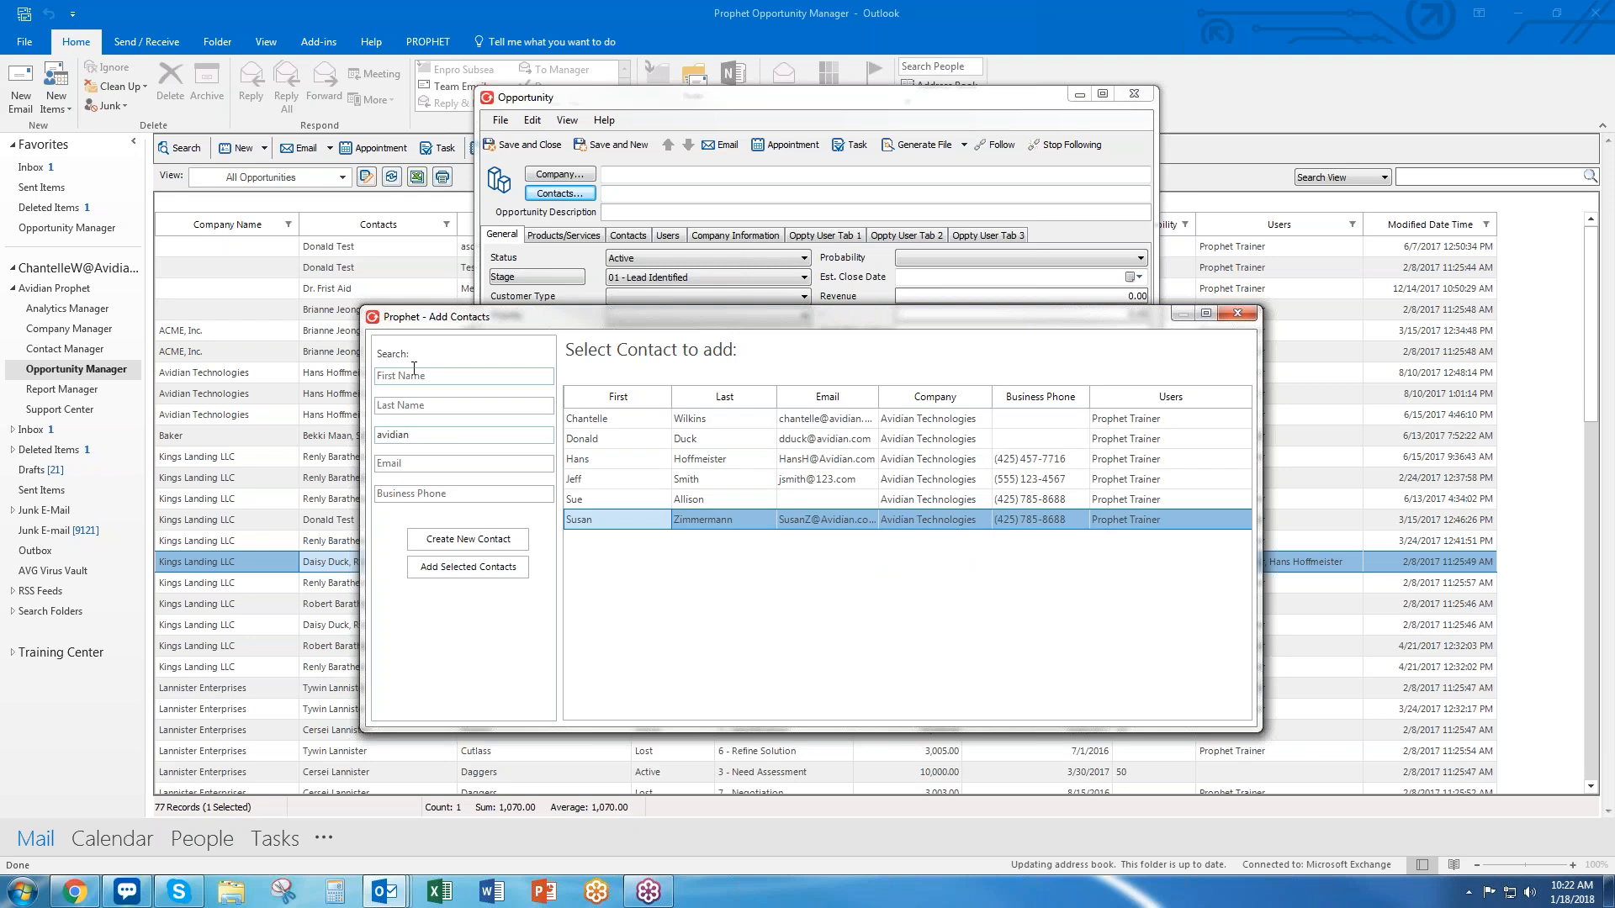
click(753, 481)
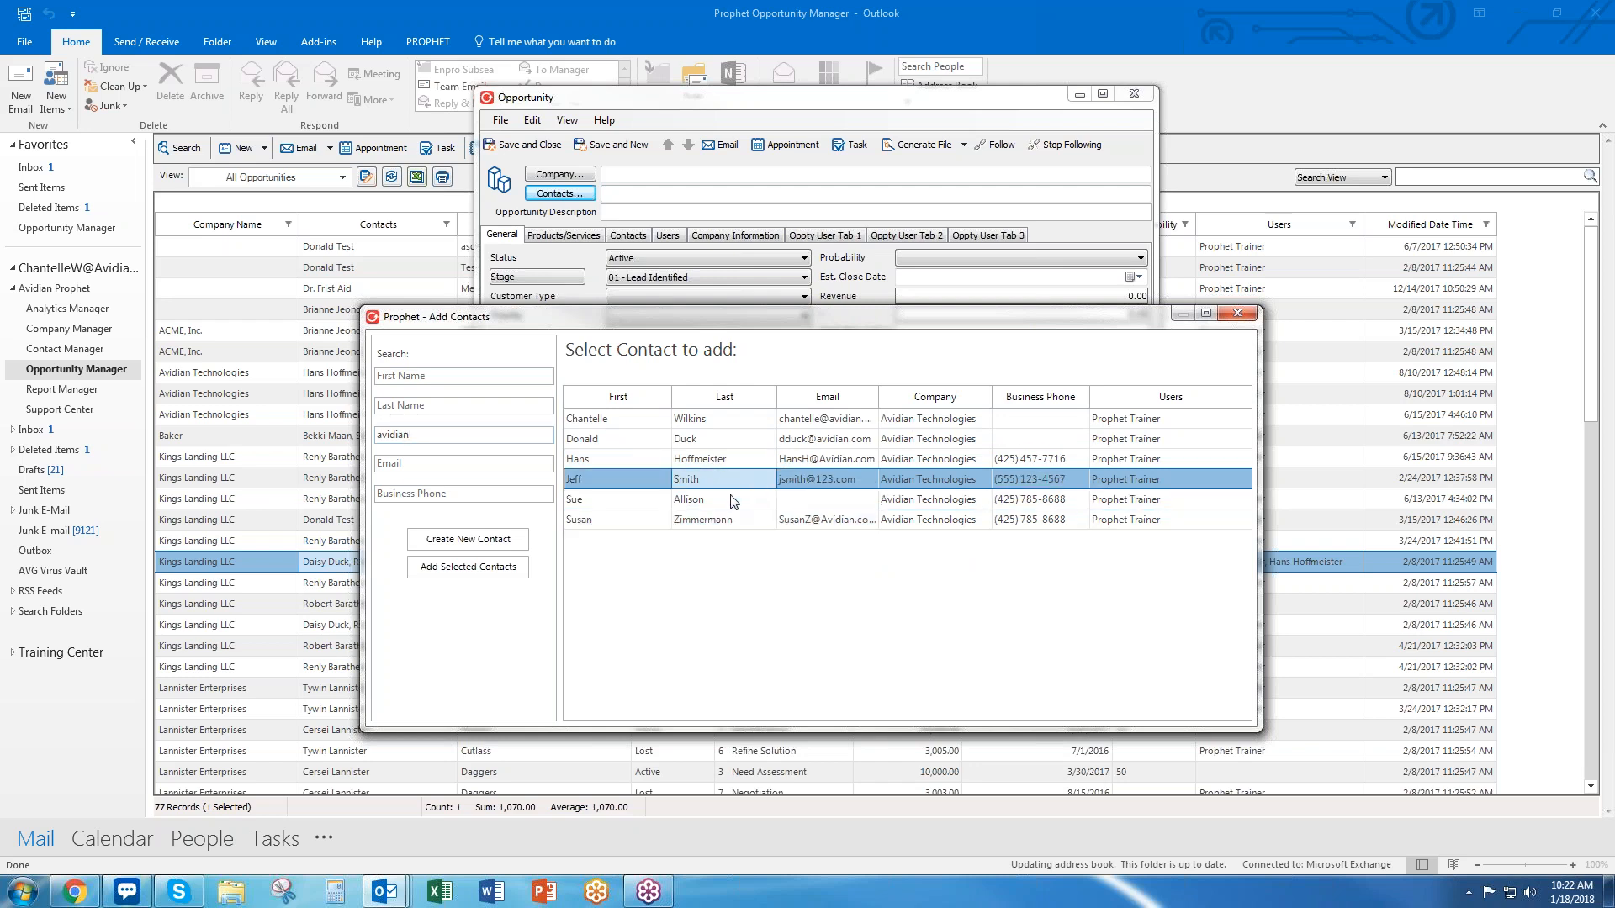
click(510, 574)
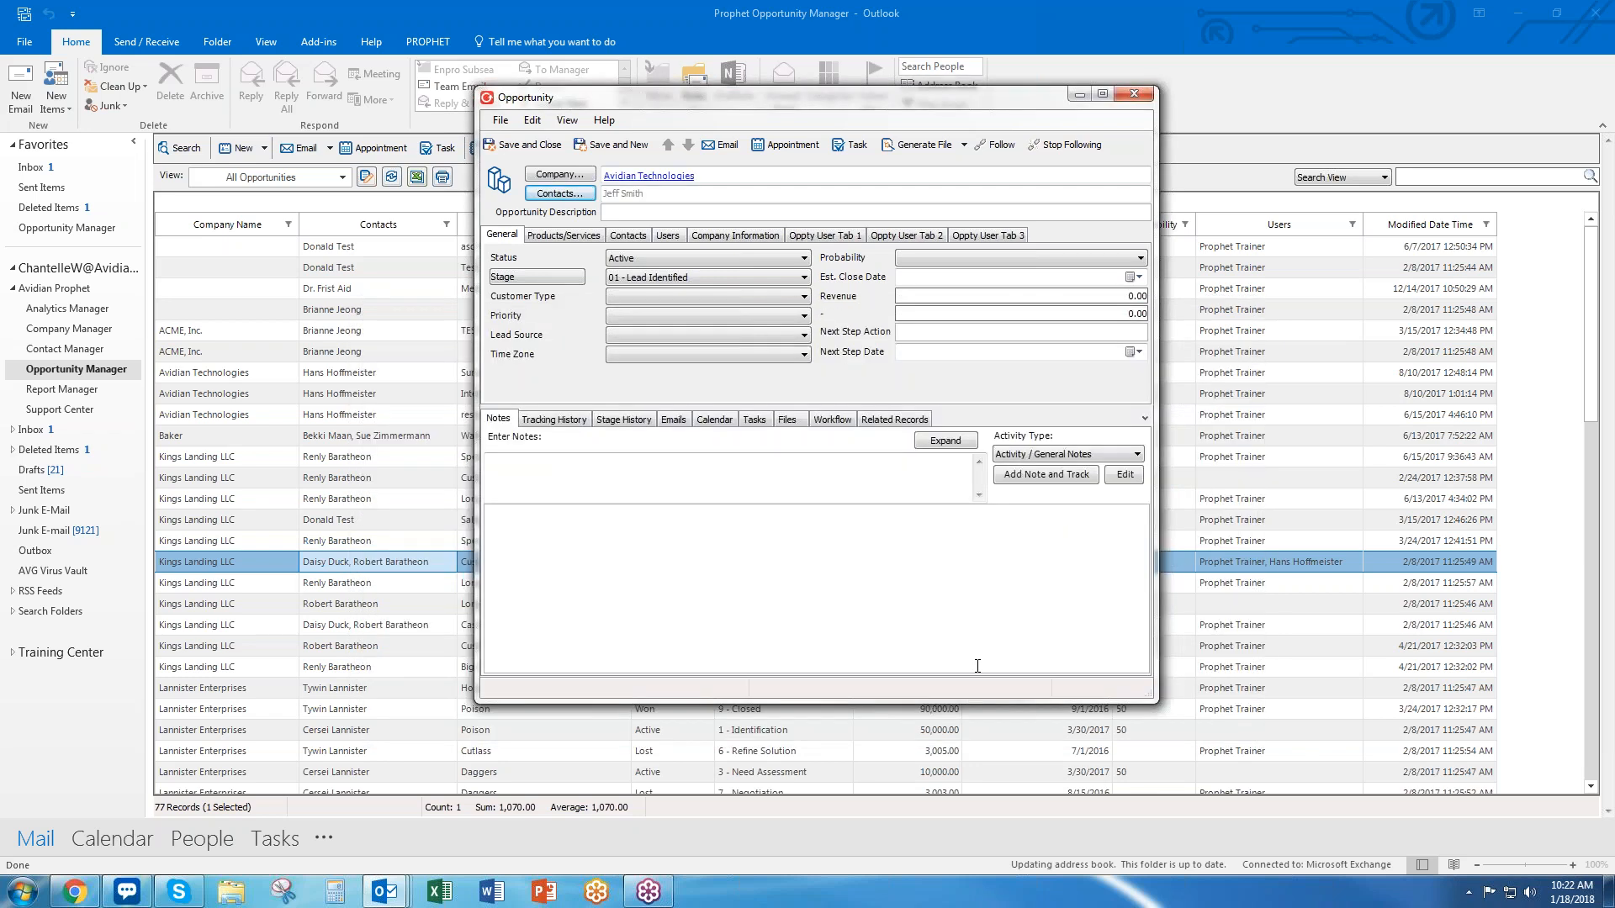
Open the linked Avidian Technologies company record from the opportunity, review its details and contacts, and close it
drag(803, 104, 573, 100)
click(431, 170)
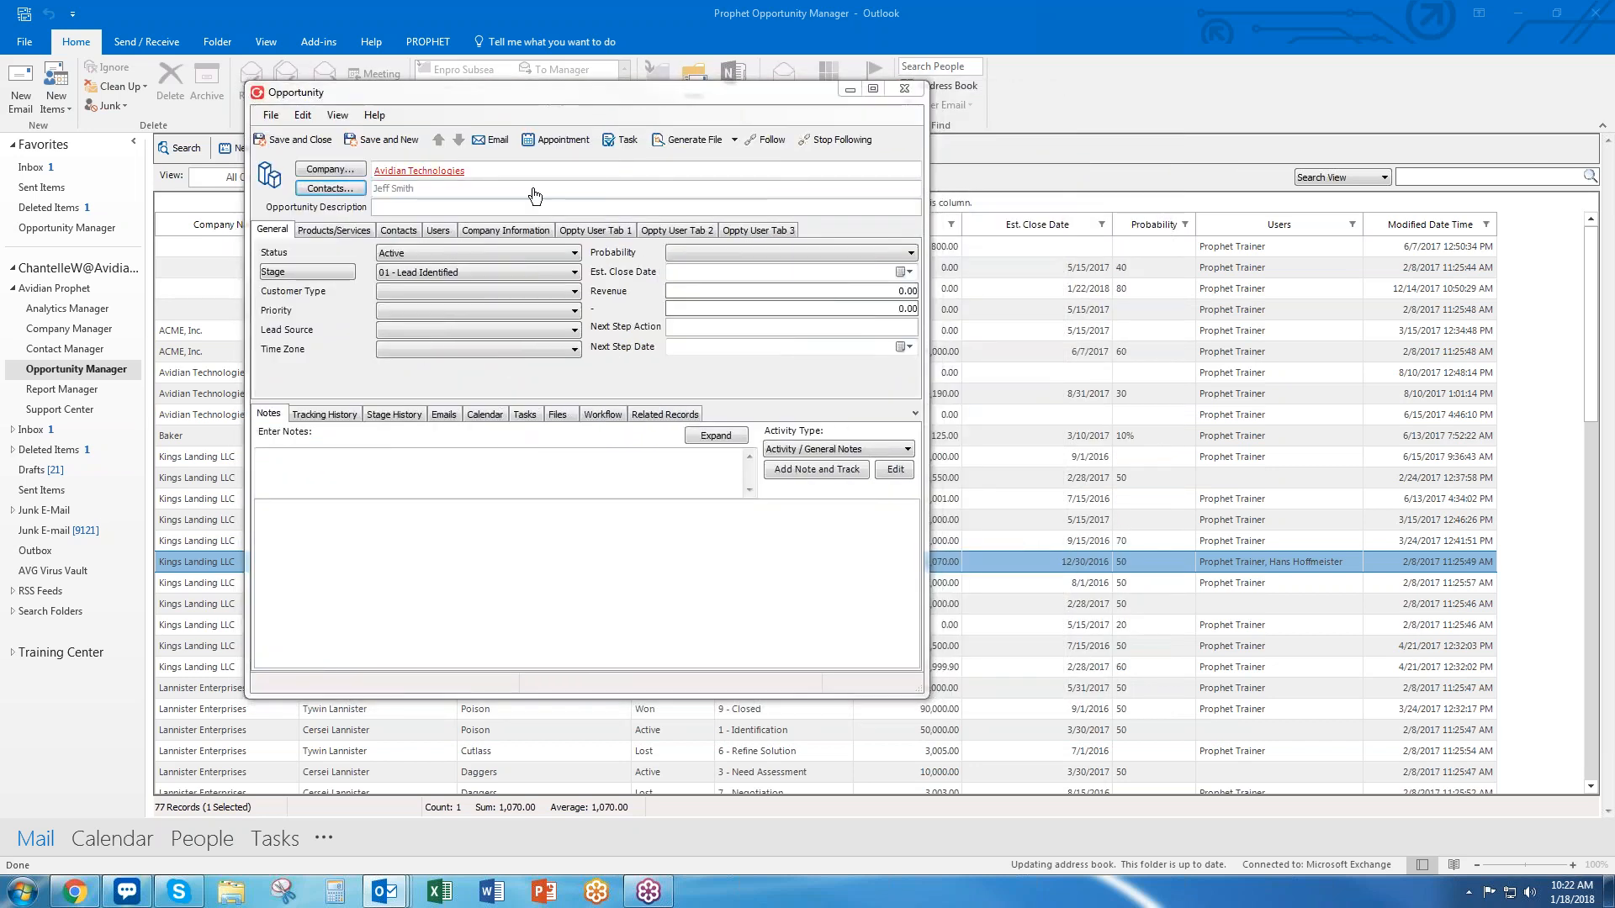
drag(322, 13, 1071, 35)
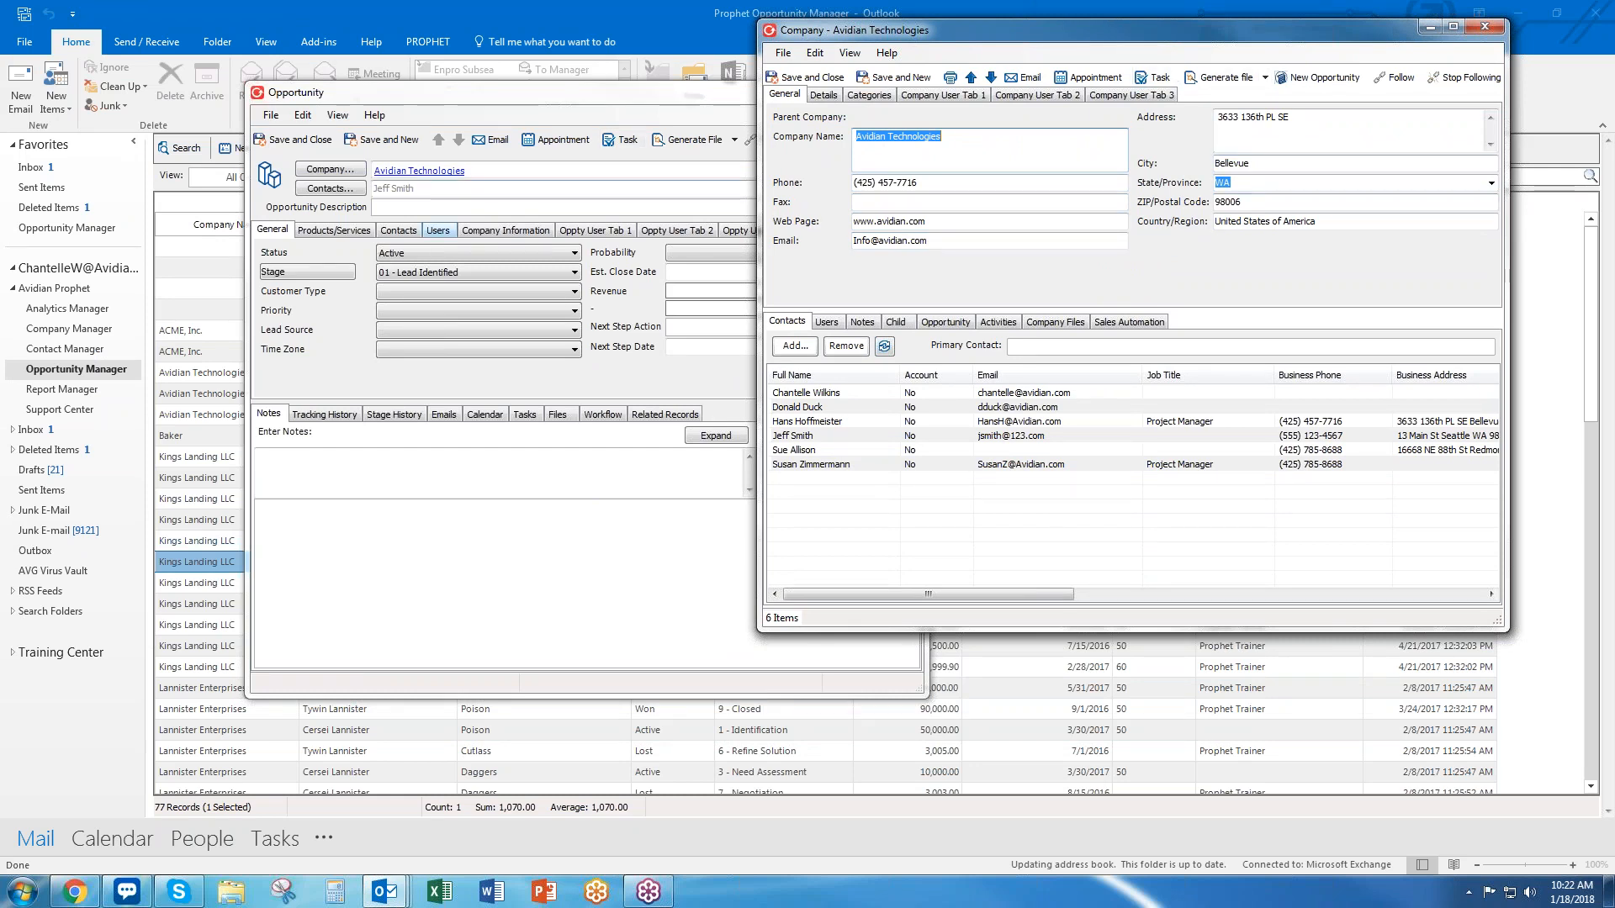
click(1488, 32)
drag(673, 99, 959, 106)
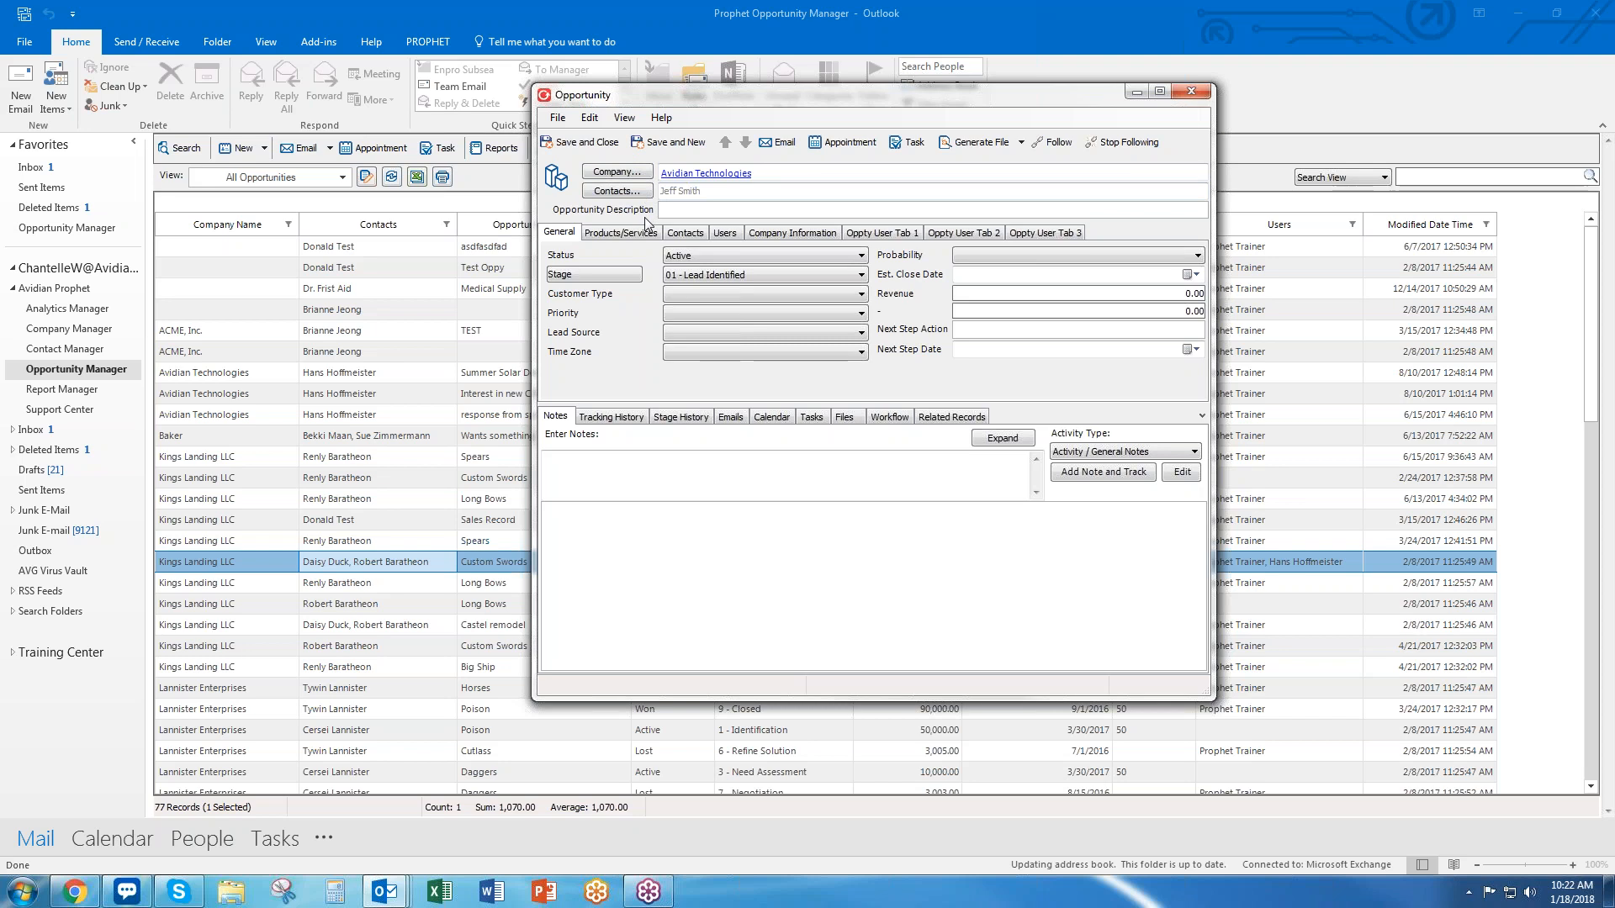
Switch to the other open Avidian Technologies opportunity and remove the first four contacts from its contact list
mouse_move(385, 891)
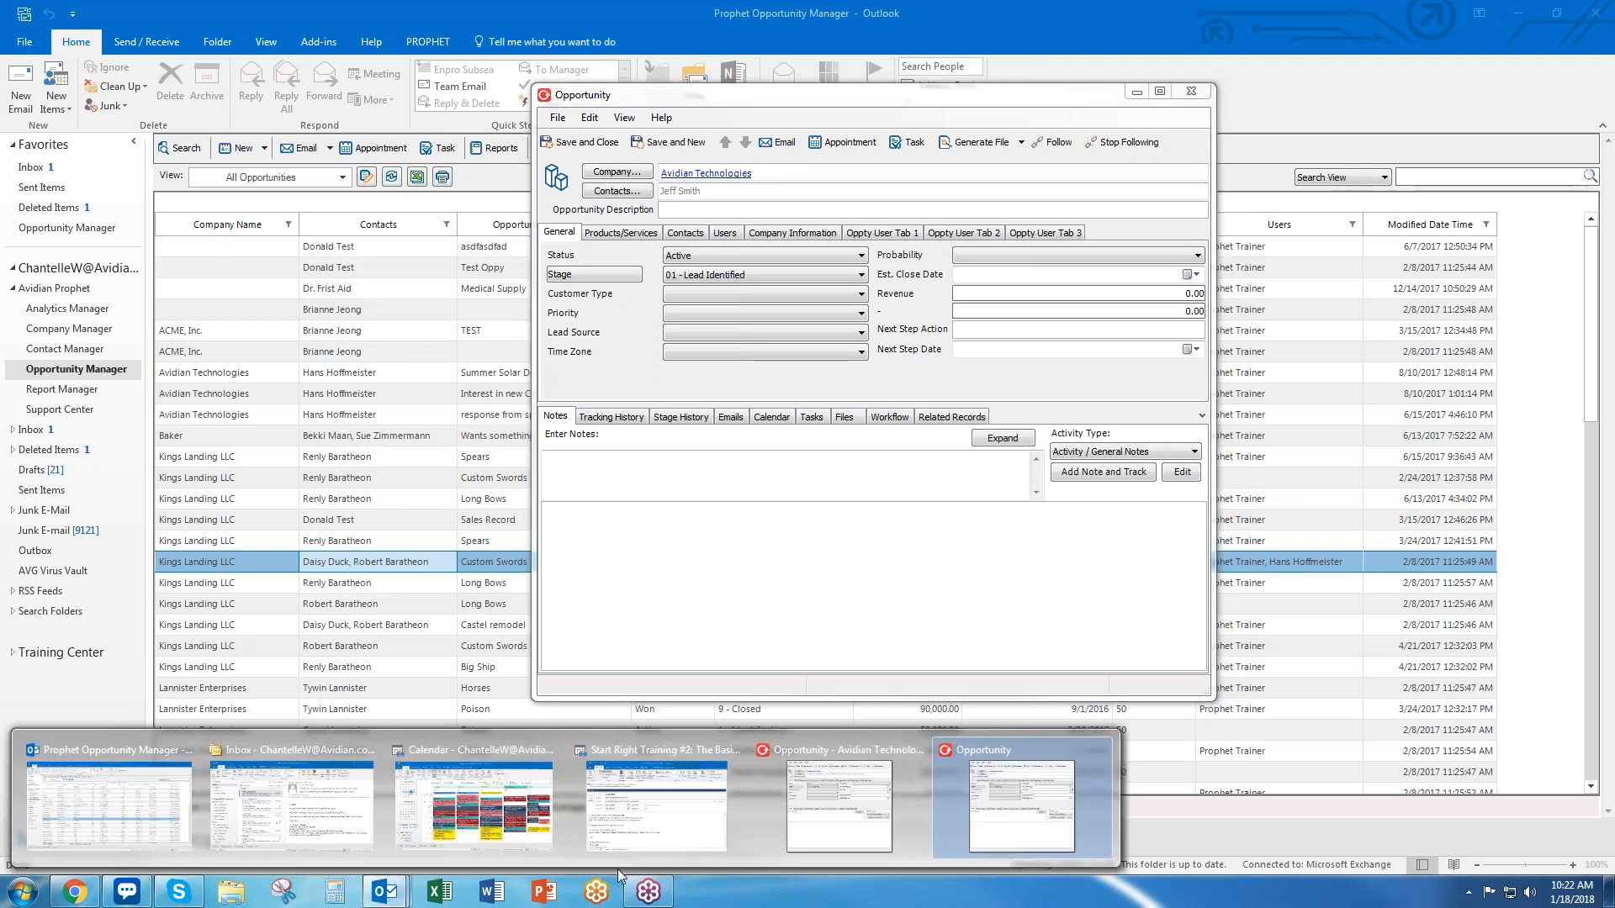
click(841, 795)
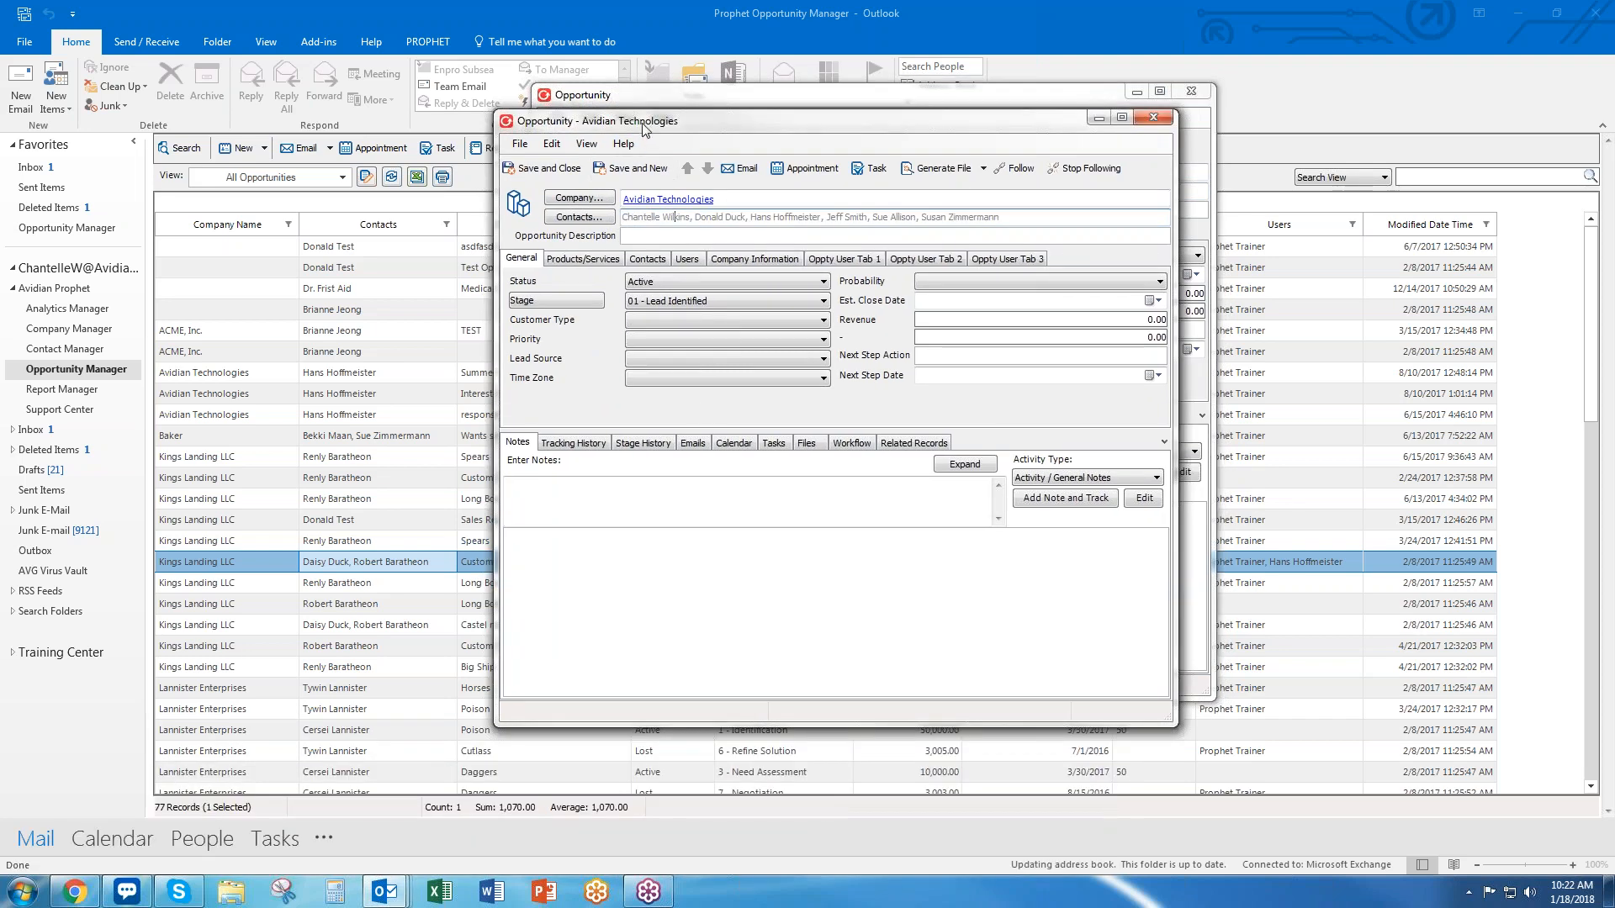
drag(643, 124, 552, 142)
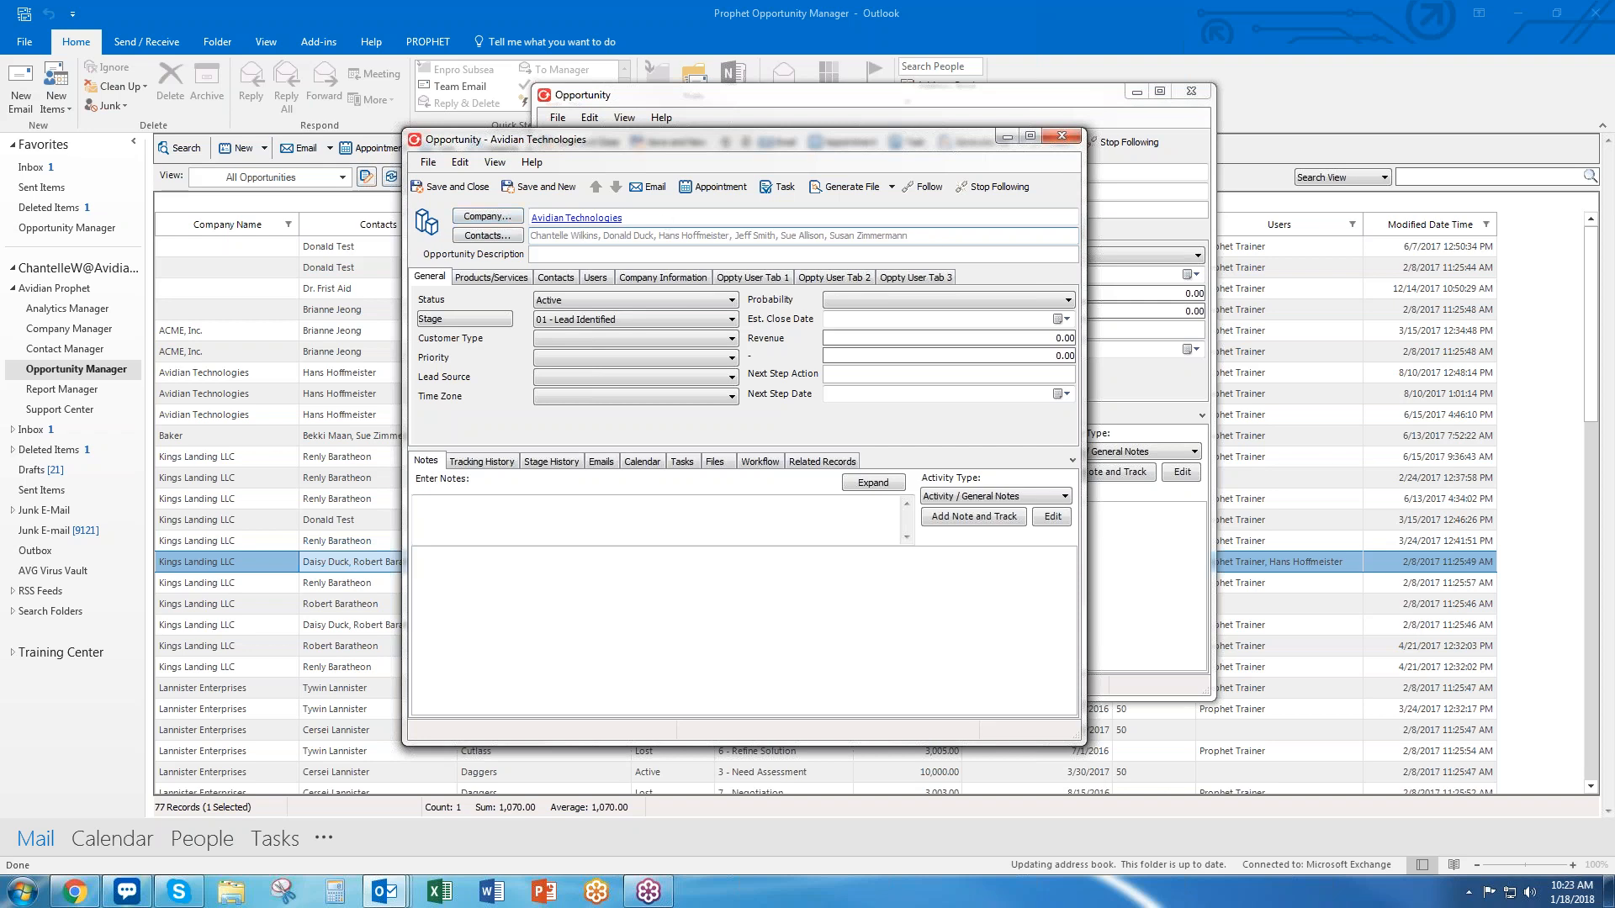
click(555, 277)
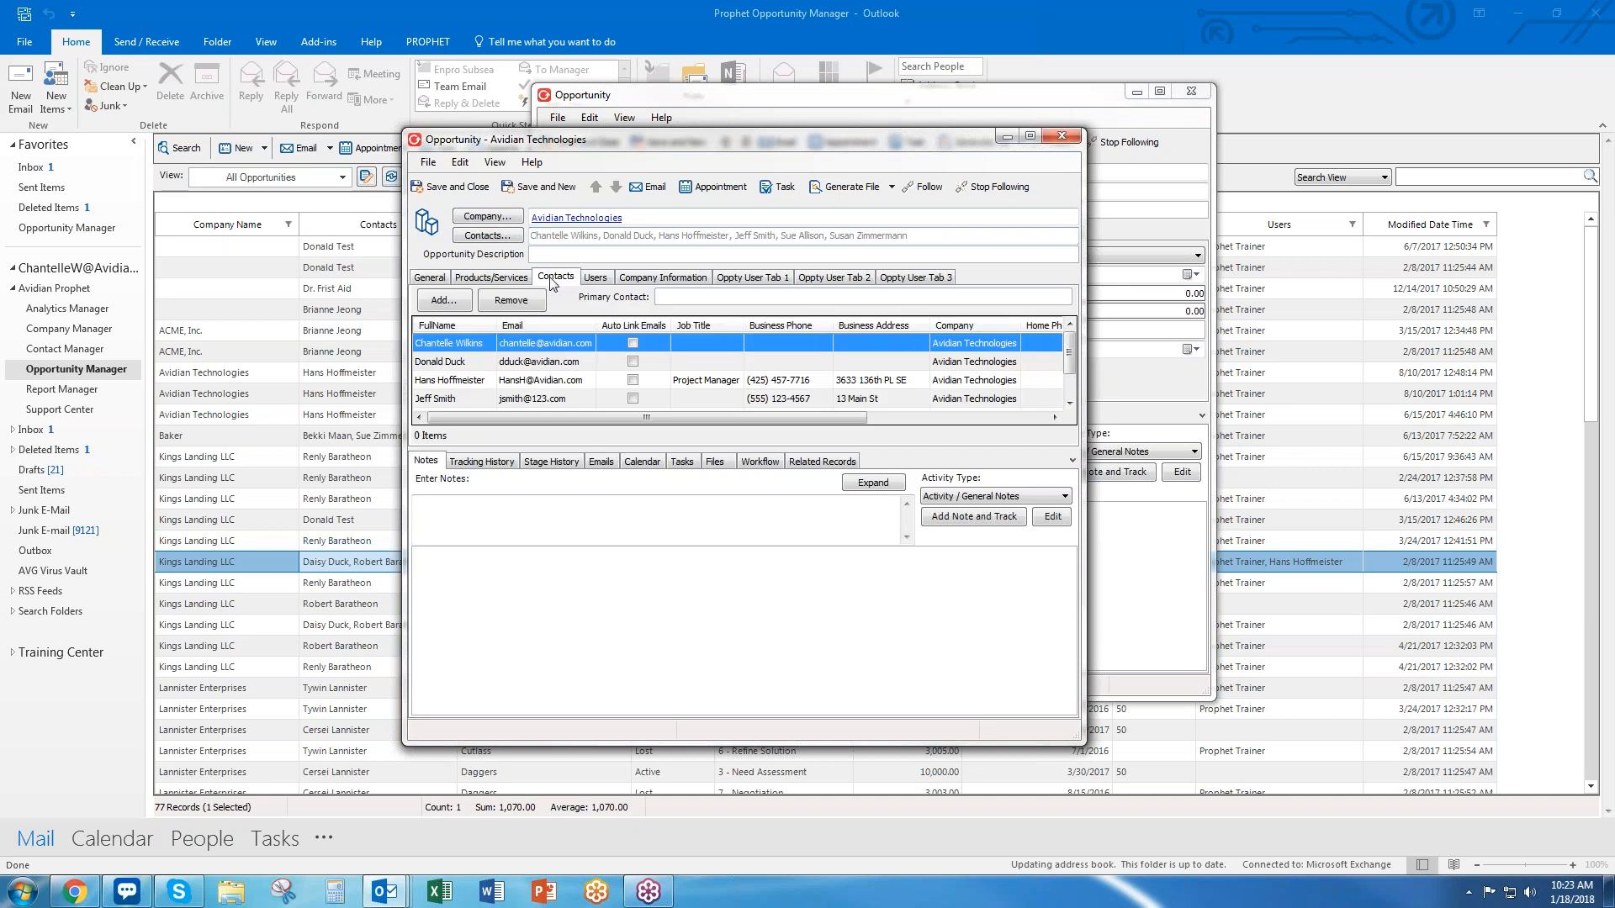
click(528, 315)
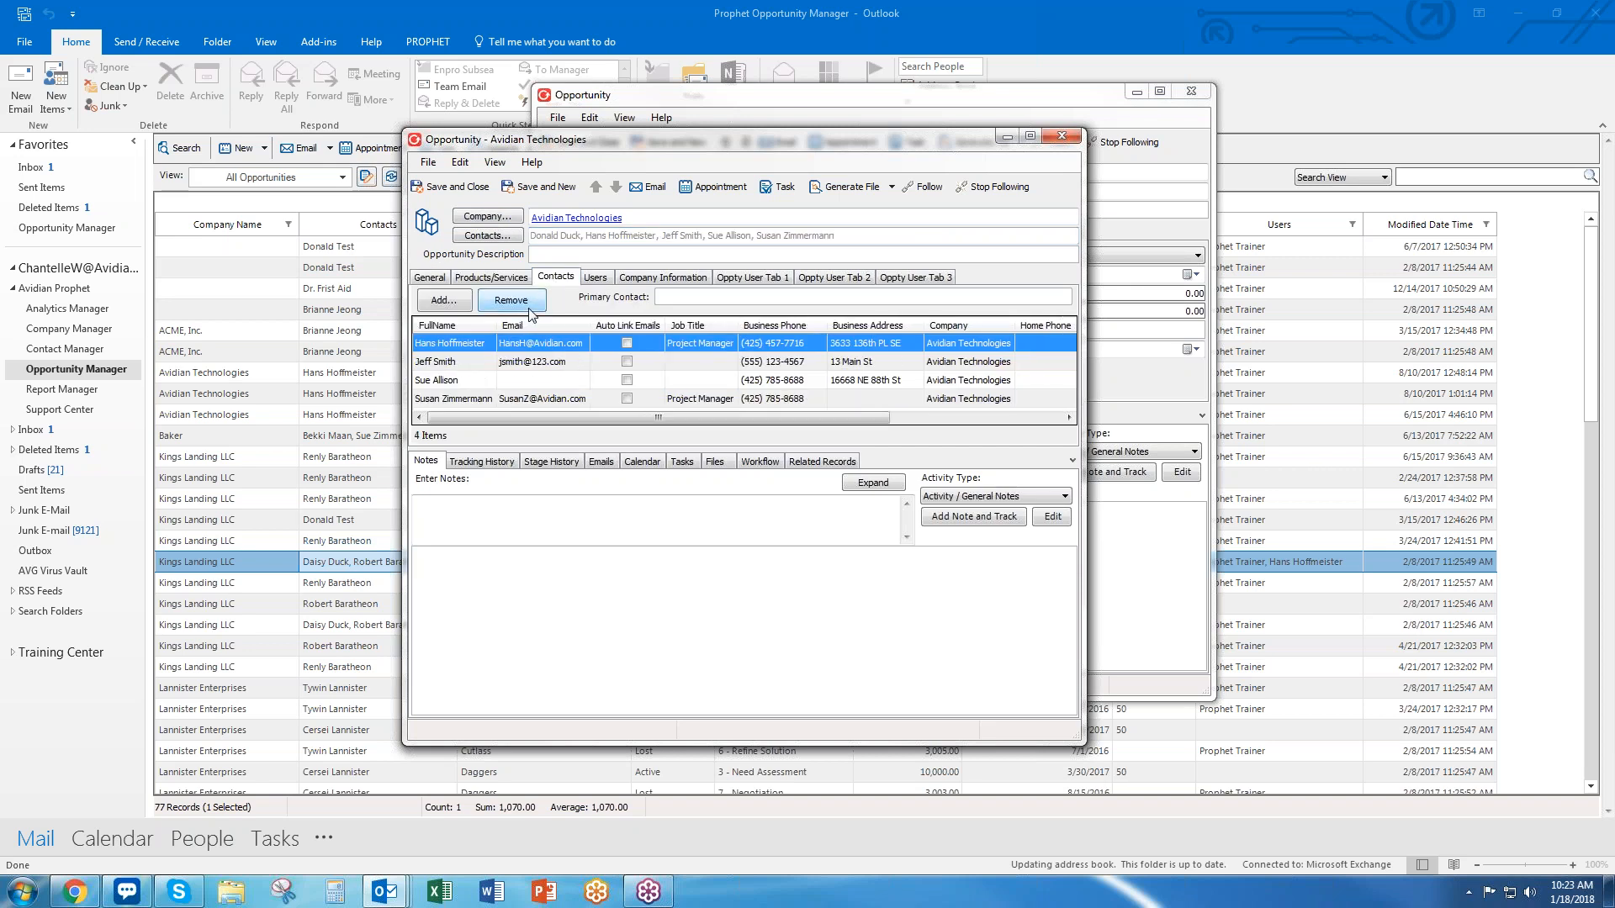
click(530, 313)
click(530, 308)
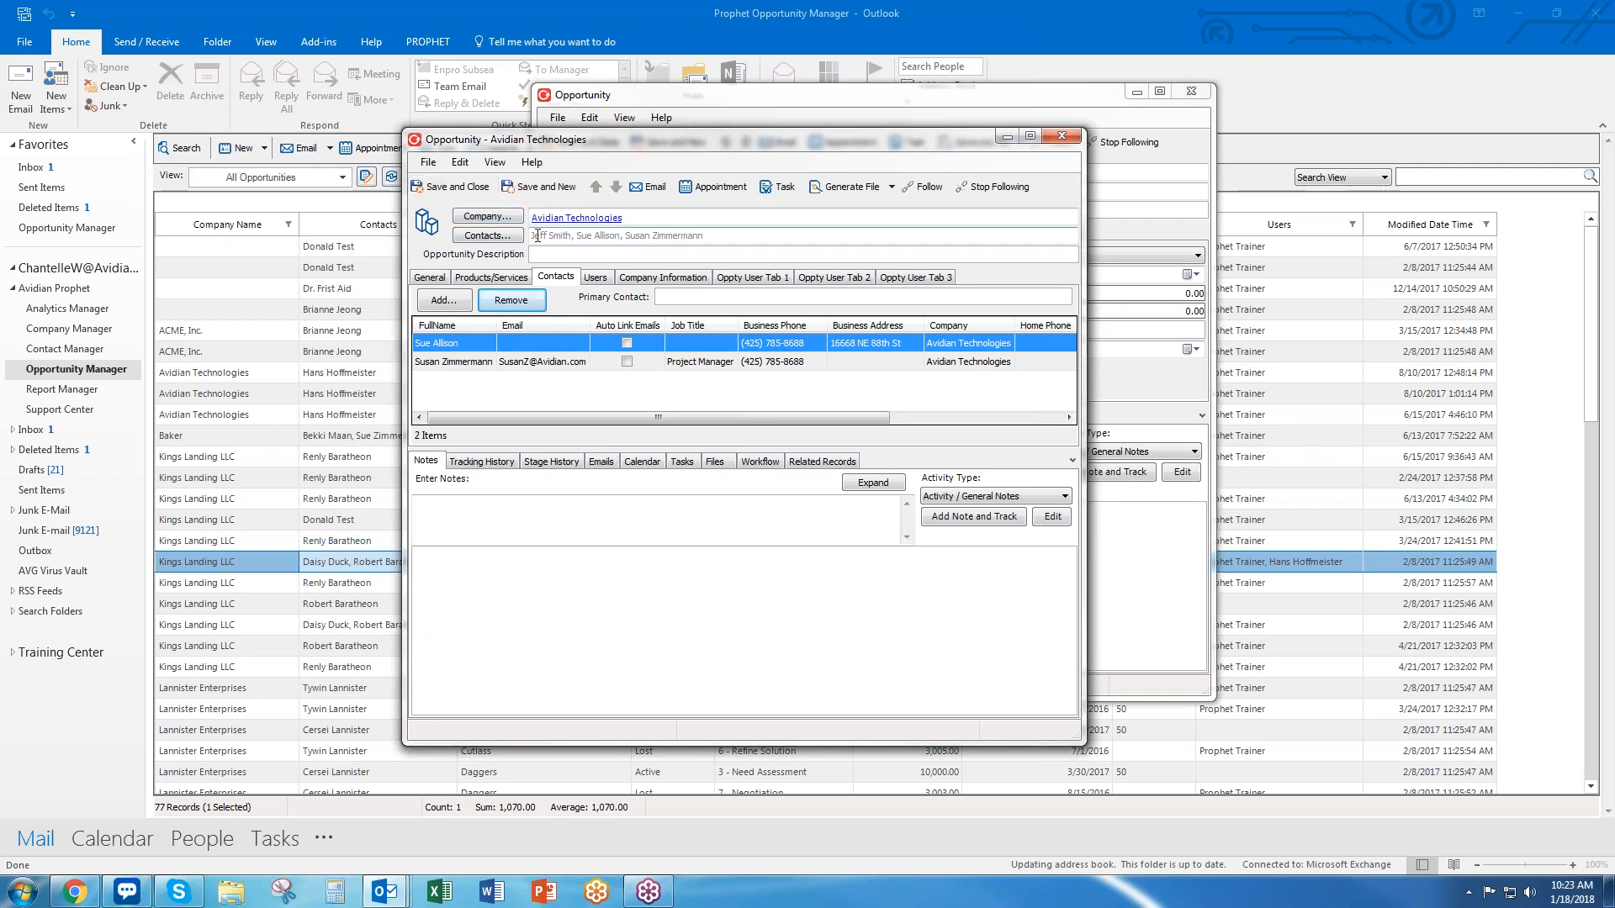
Check the remaining contacts on this Avidian Technologies opportunity and close it without saving the changes
drag(531, 236, 745, 261)
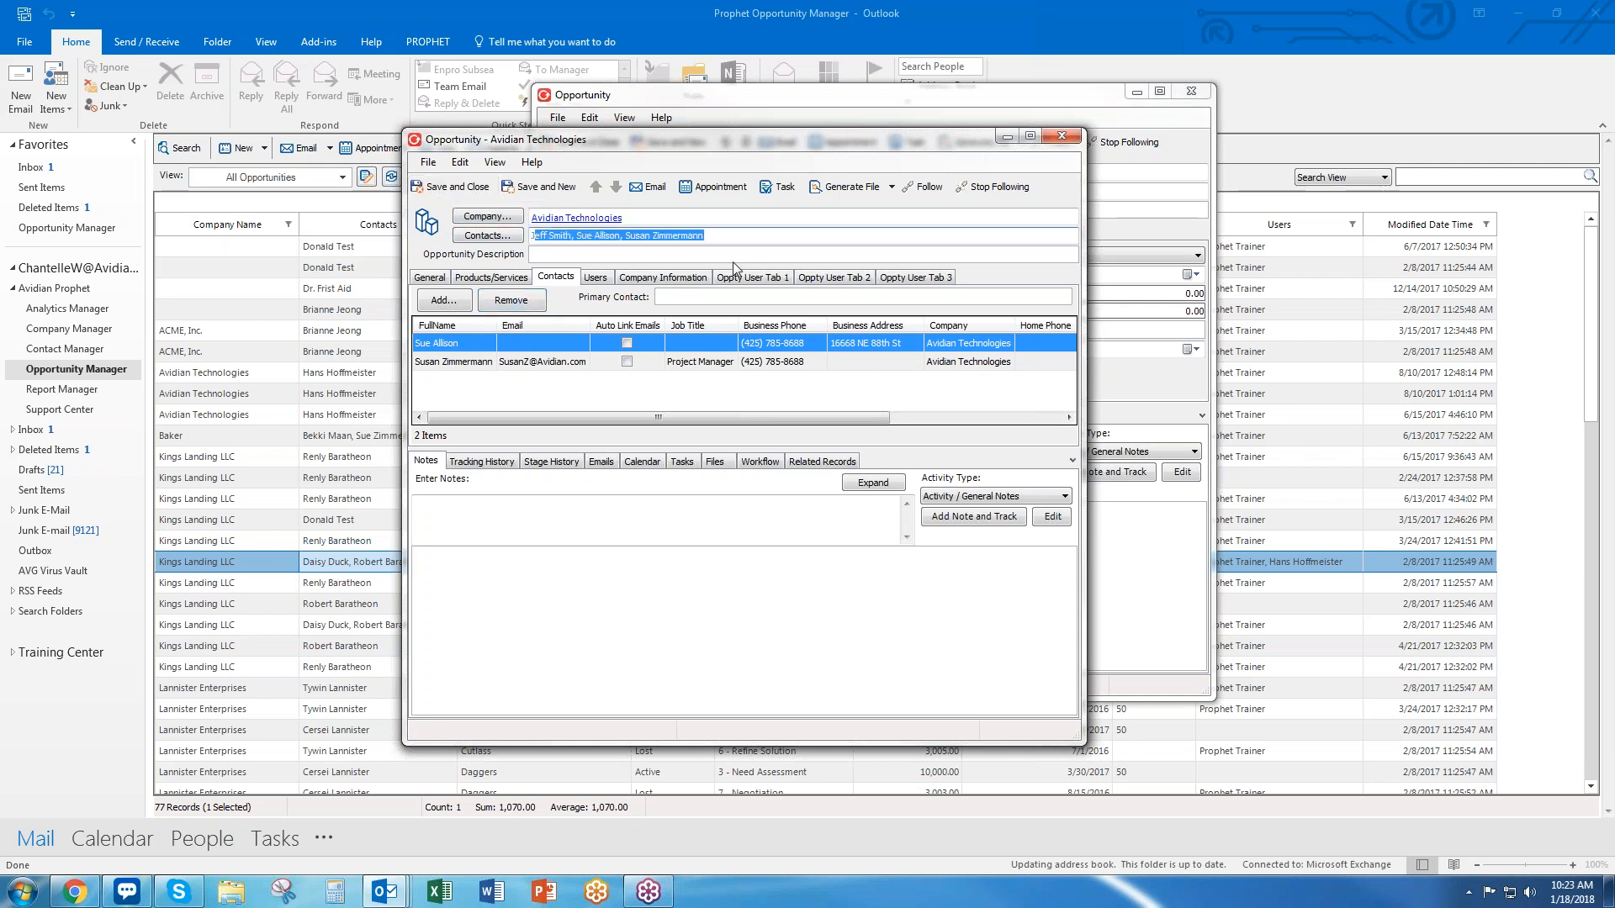
click(728, 252)
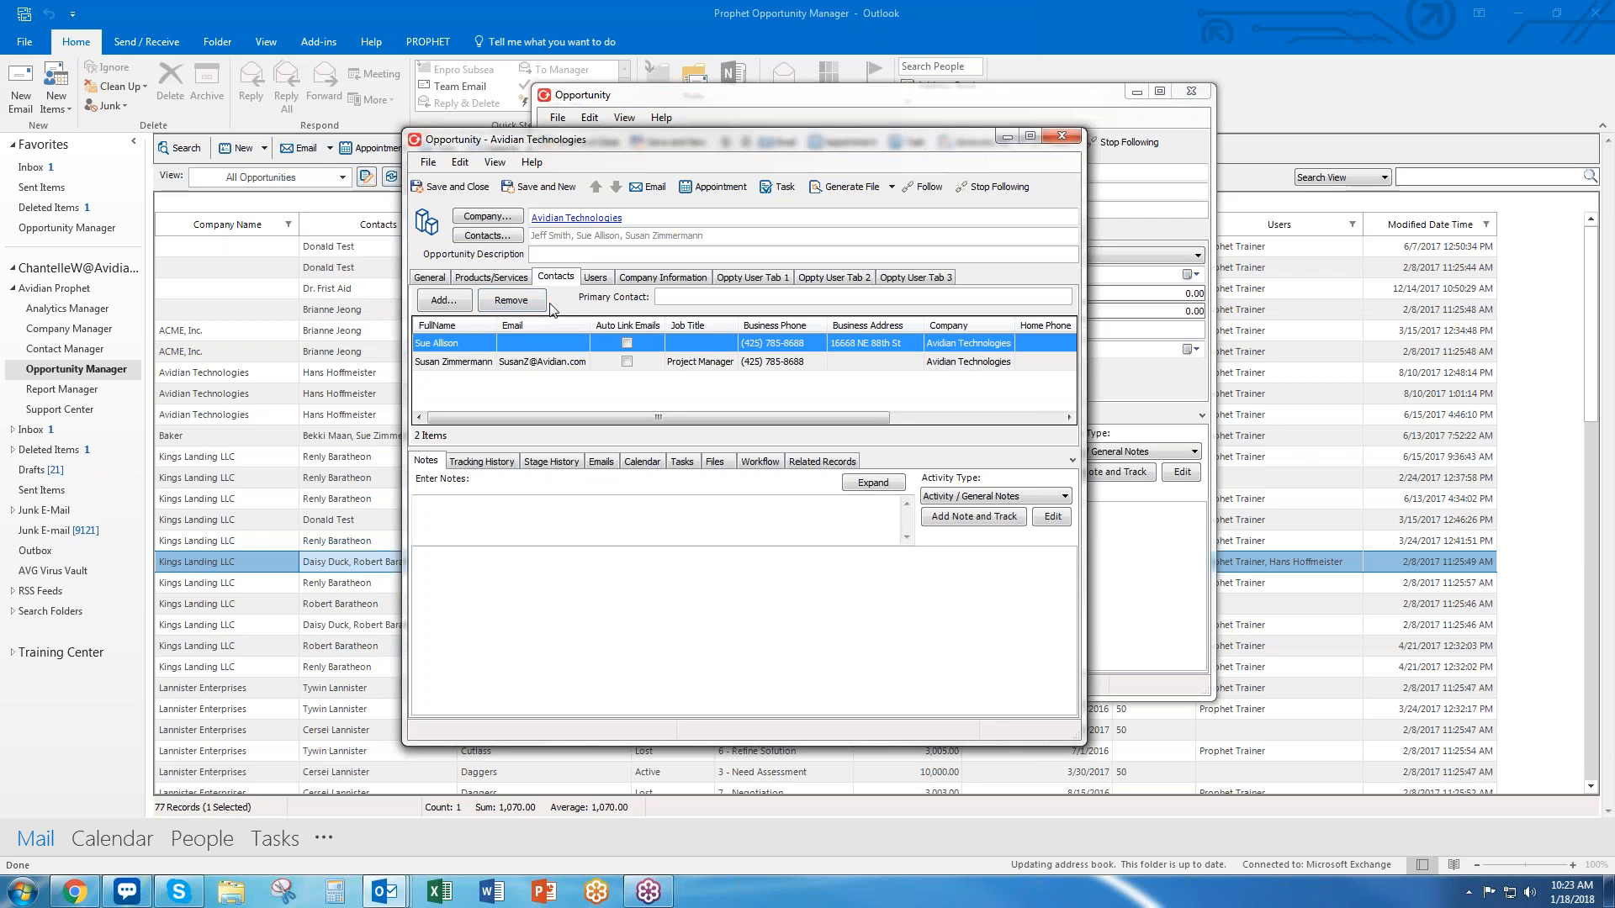
click(1061, 136)
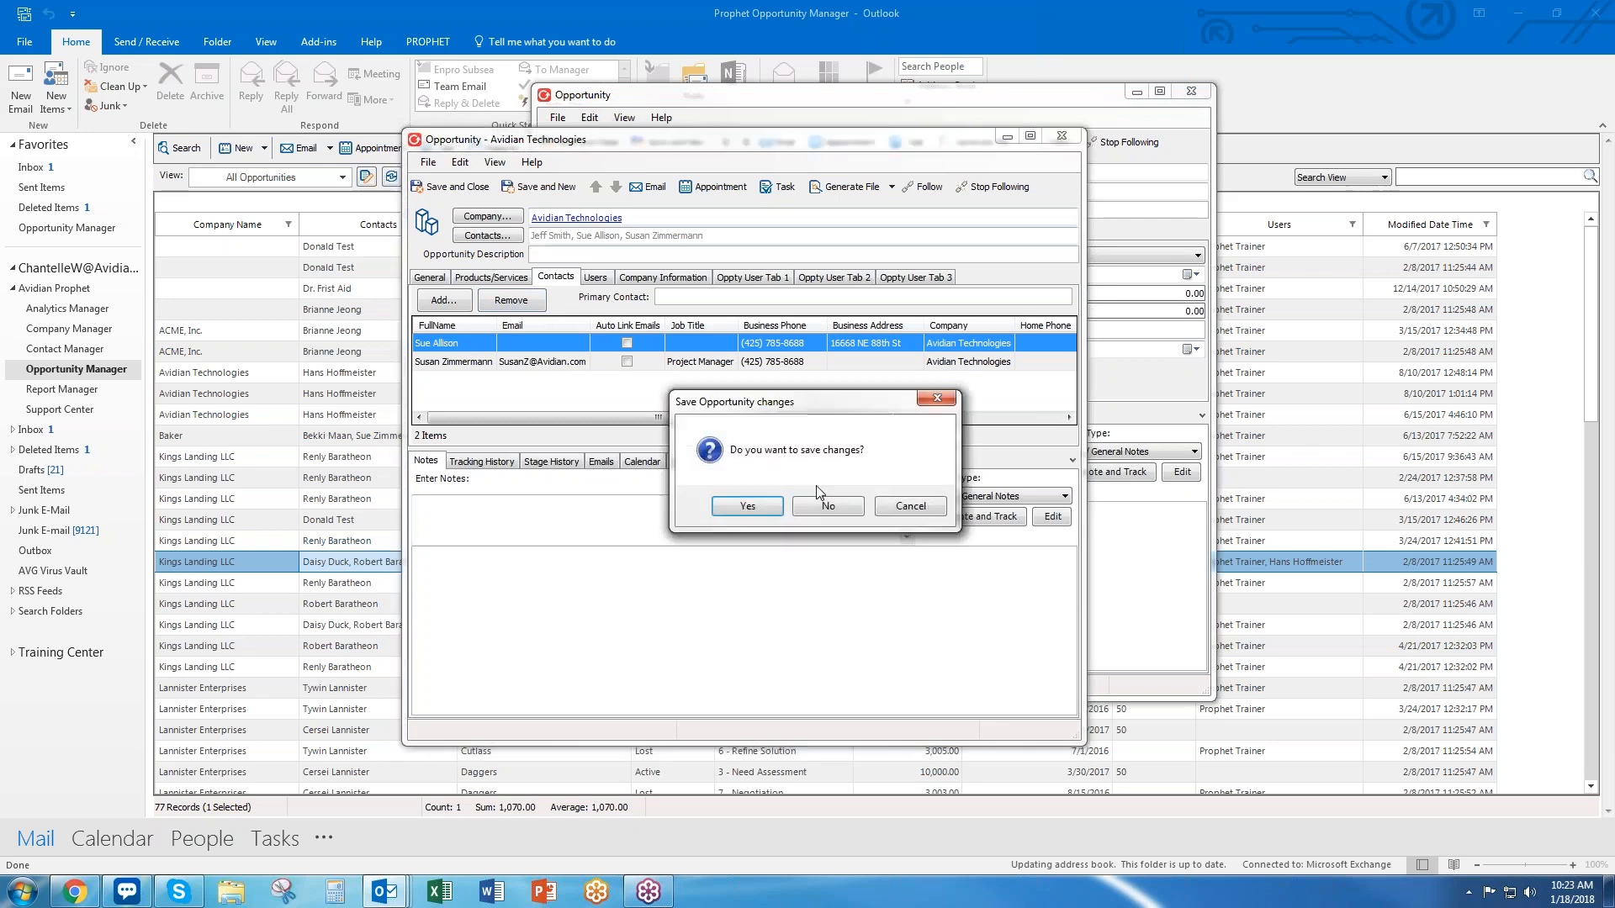
click(836, 507)
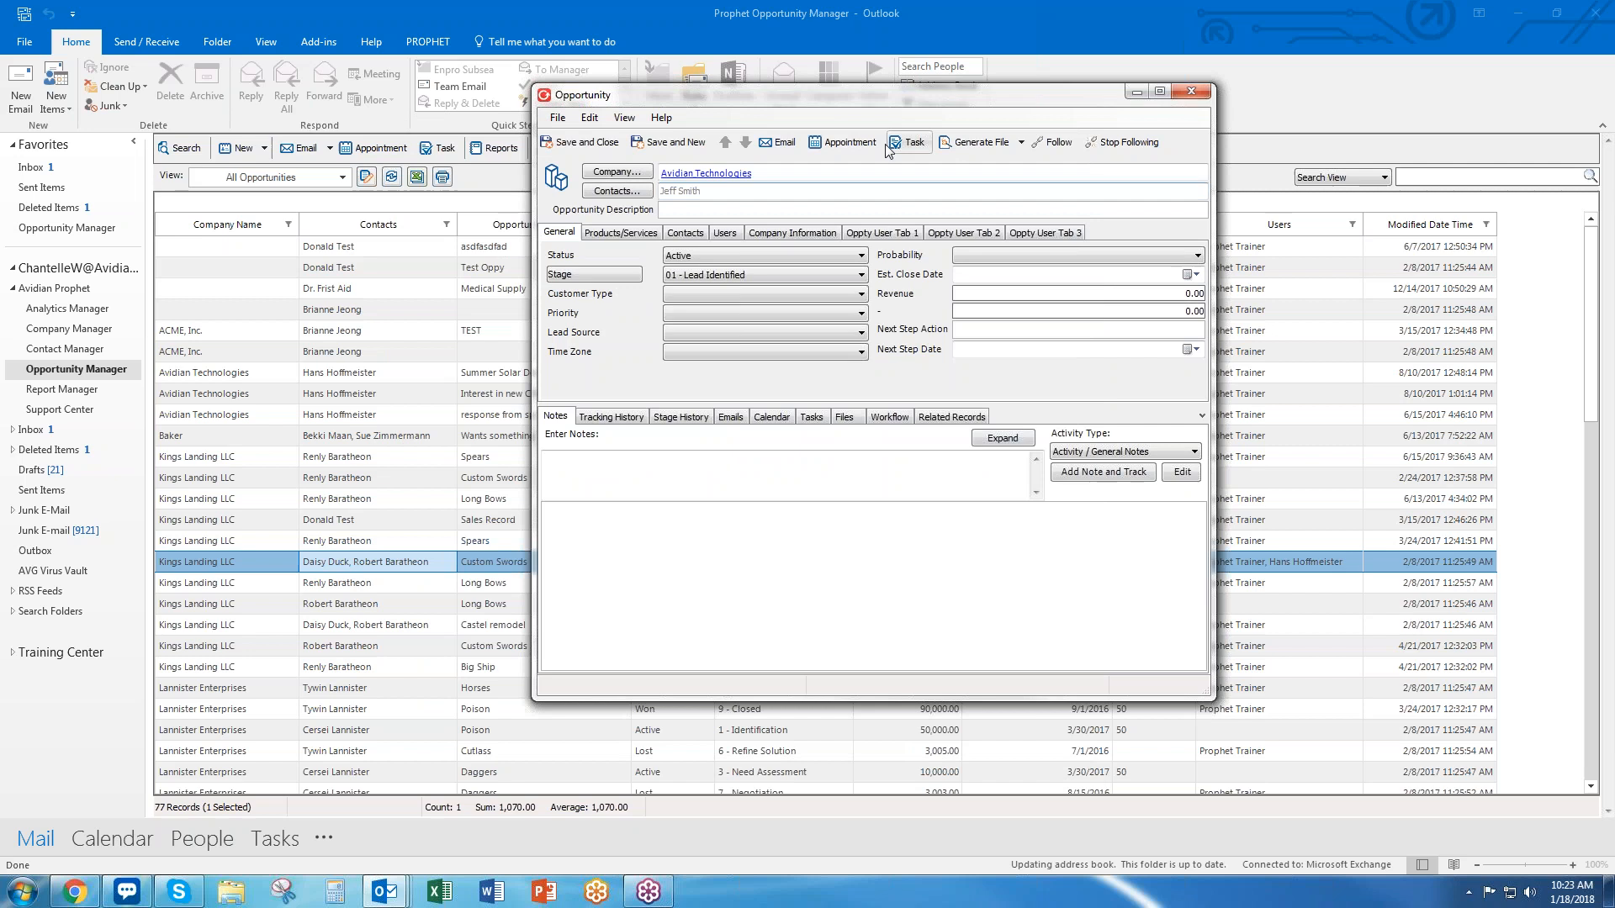
Describe the remaining opportunity as "Interested in Additional Training Services", keep its status Active, and set its stage to 05 - Generating Quote
drag(830, 96, 821, 109)
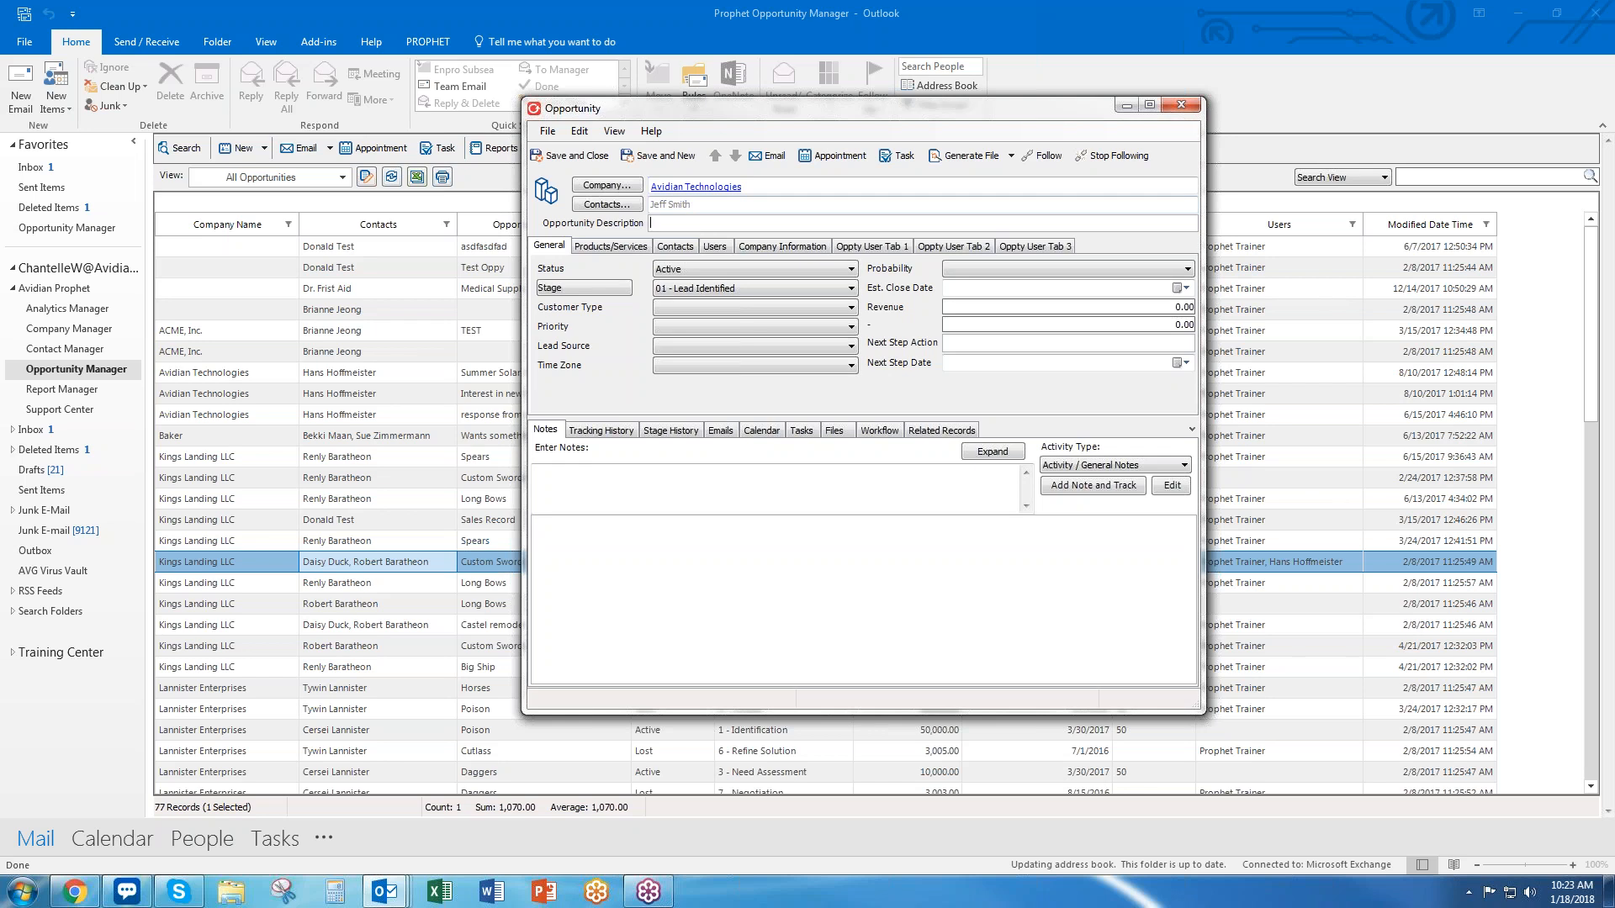
text(Interested in Additional Training Services)
click(737, 271)
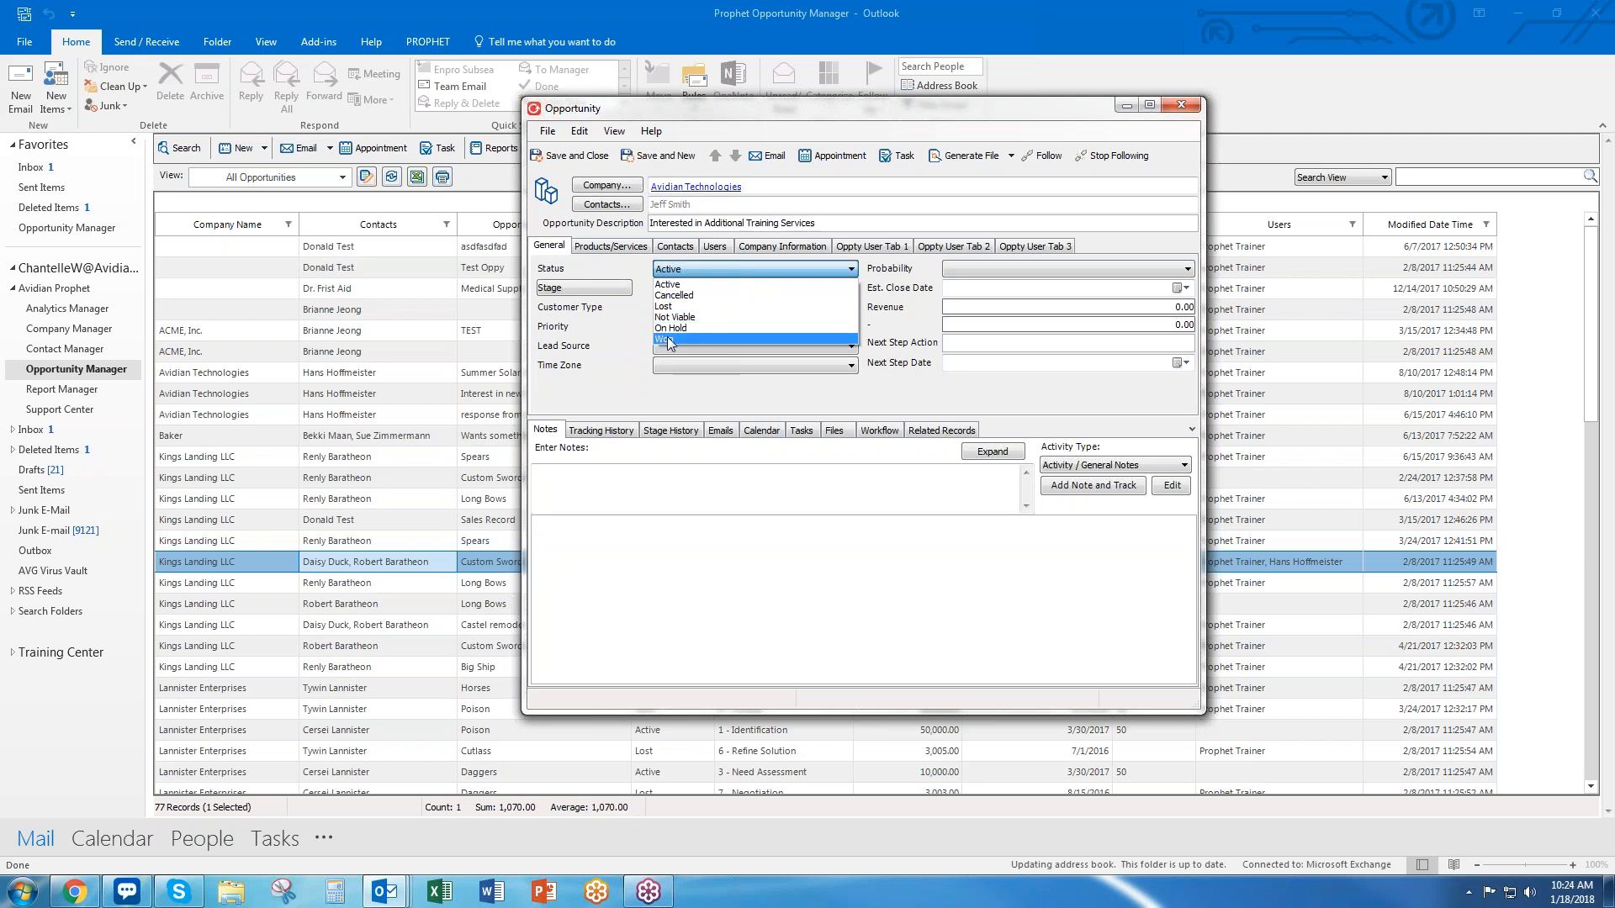
click(631, 340)
click(770, 287)
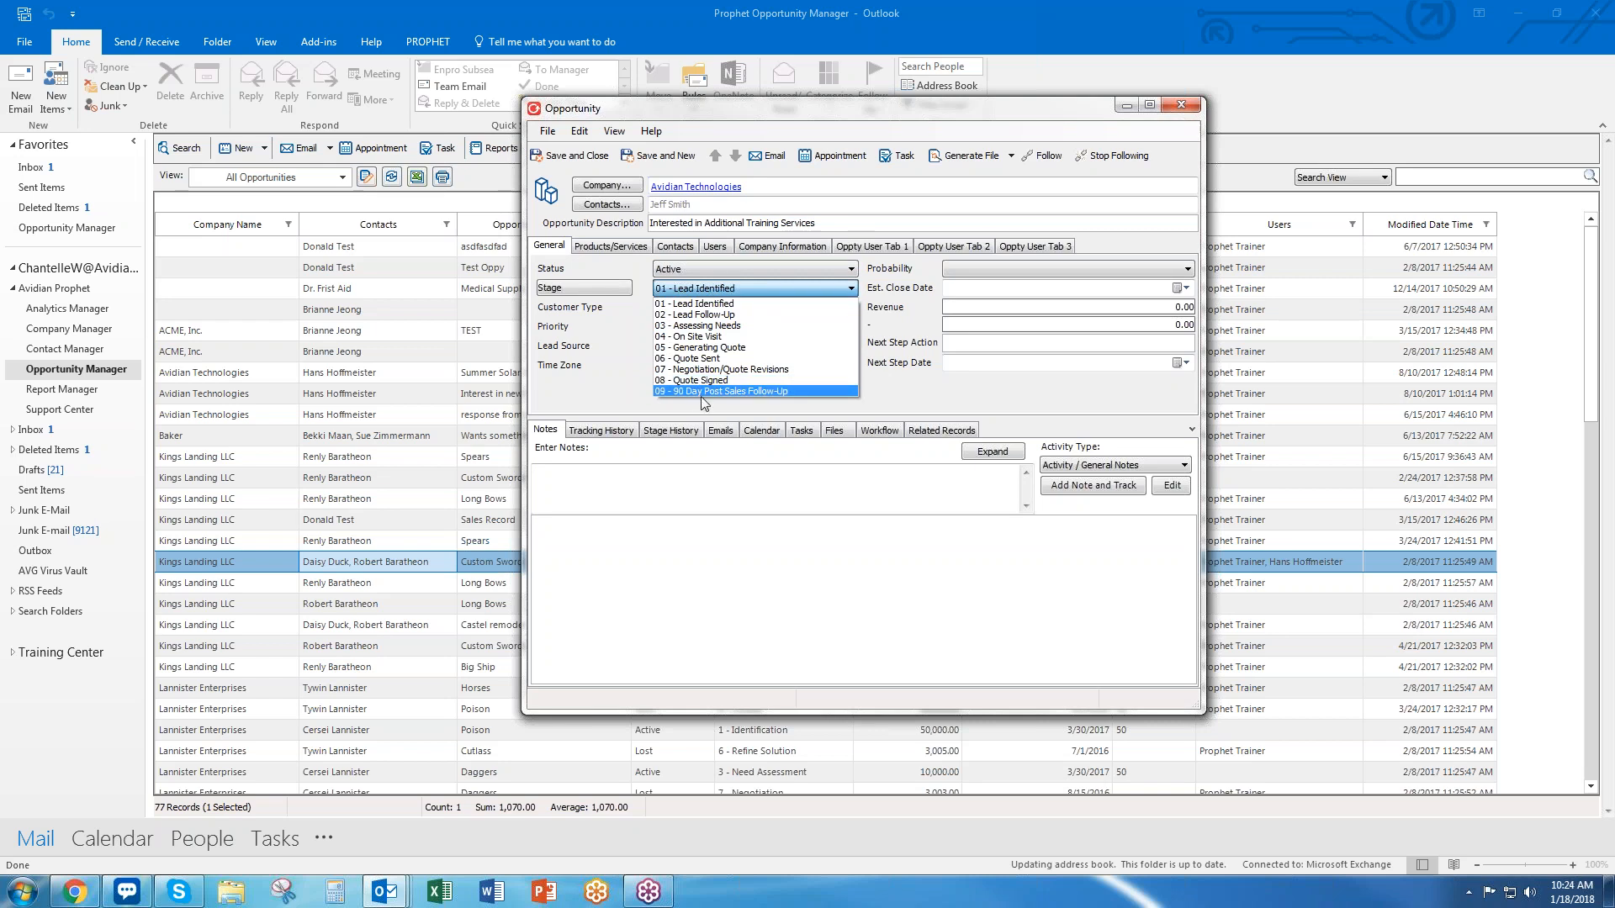
click(705, 348)
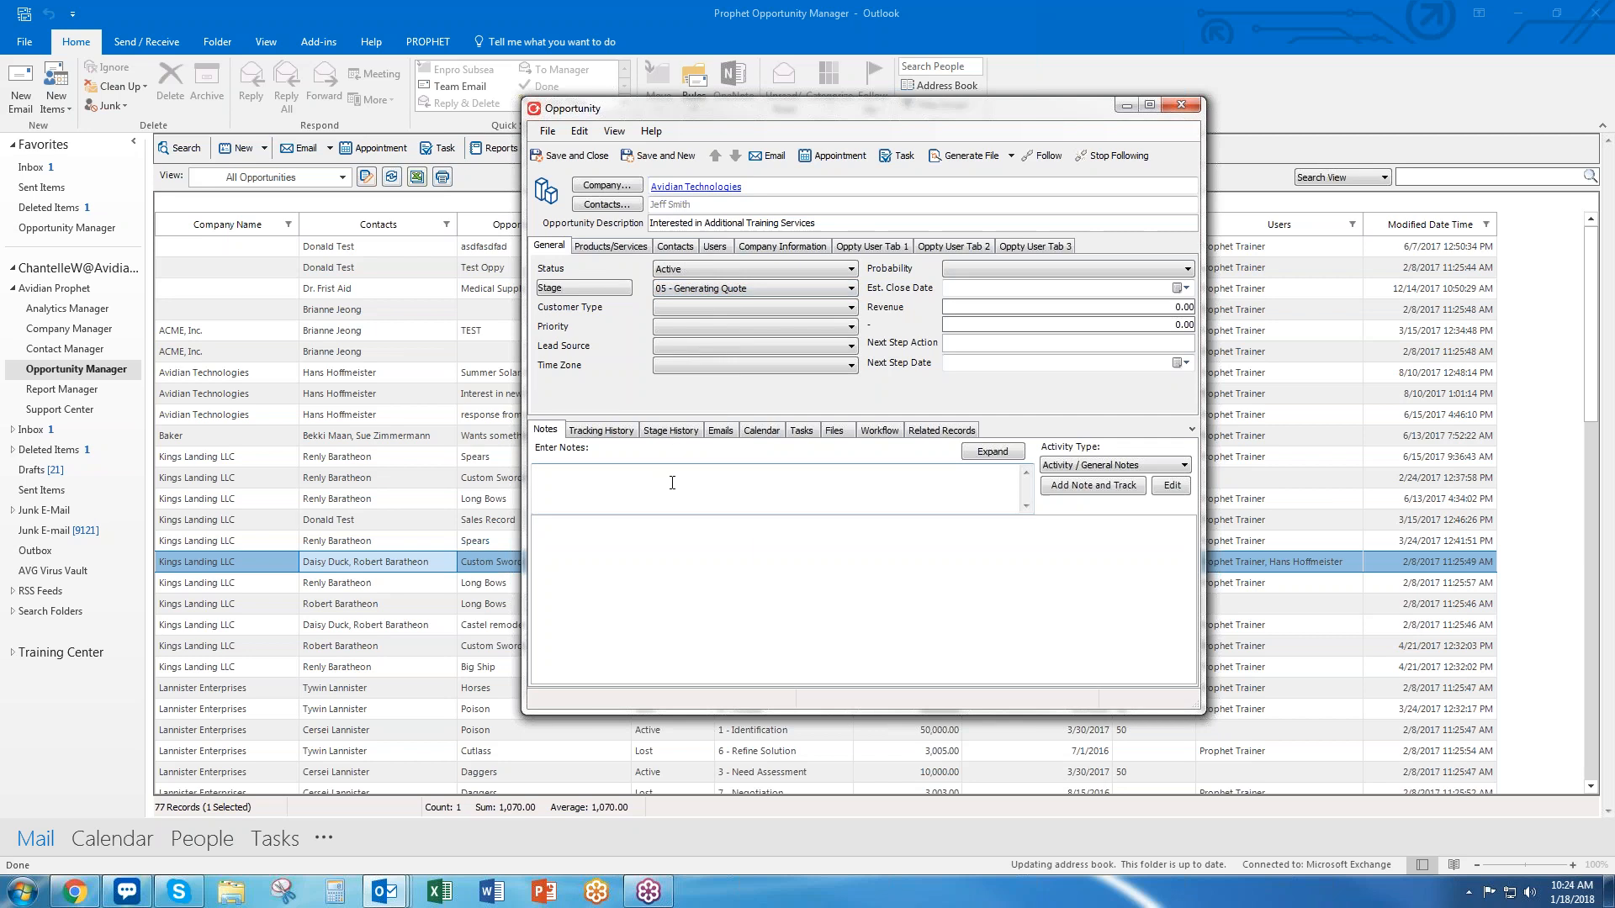
Set the customer type to Existing Client, priority to 02 - High, lead source to Existing Relationship, and time zone to Eastern
click(728, 306)
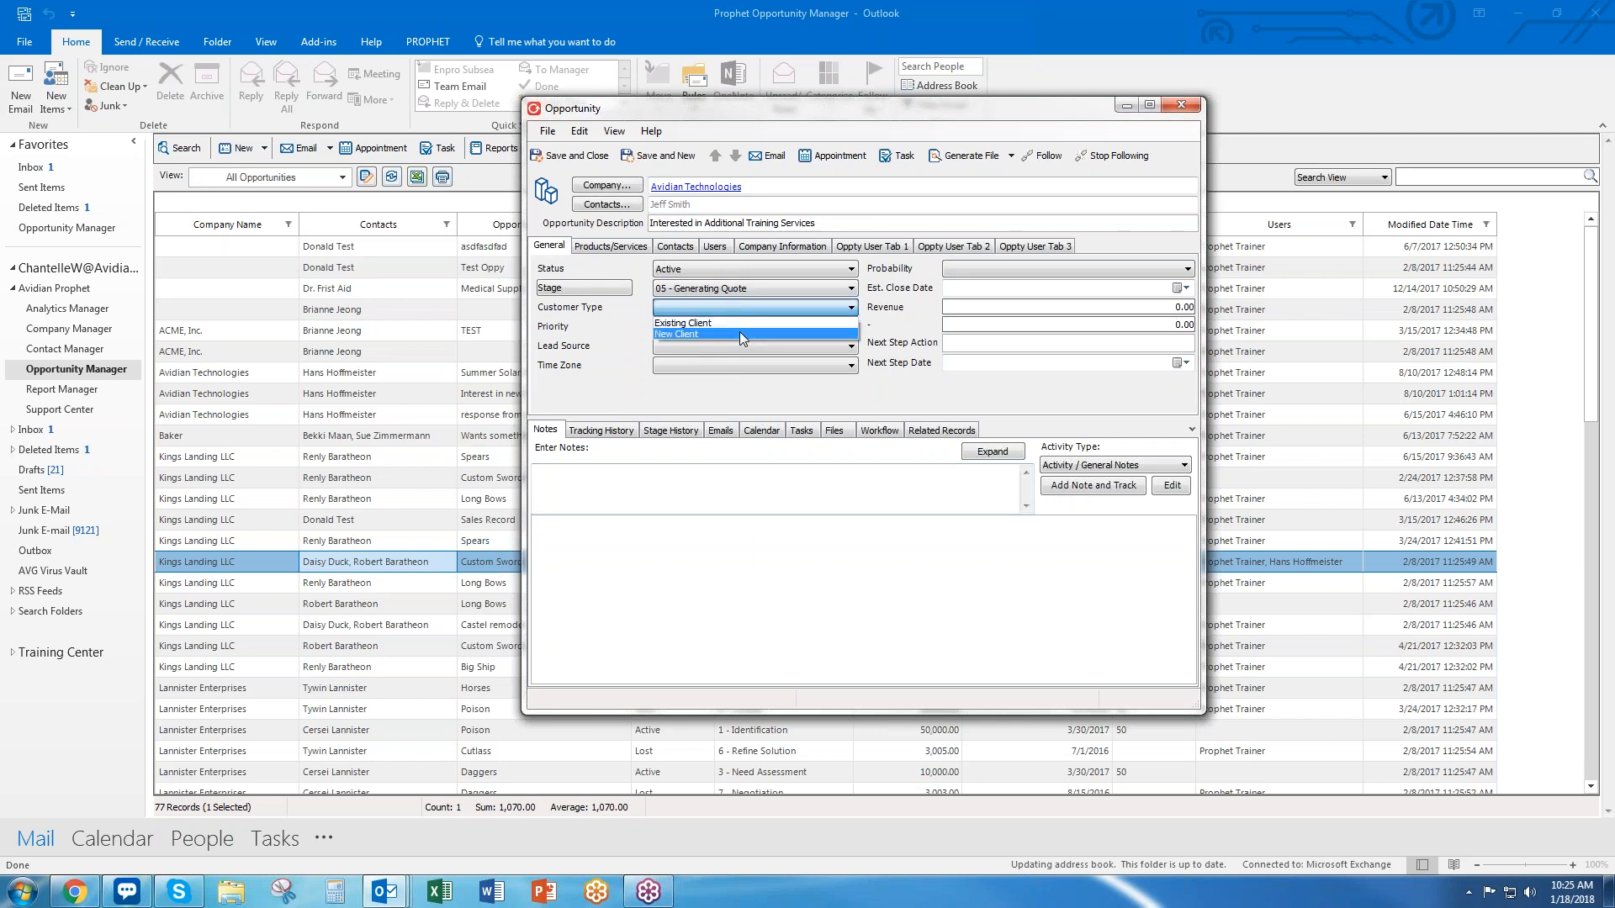
click(737, 326)
click(737, 330)
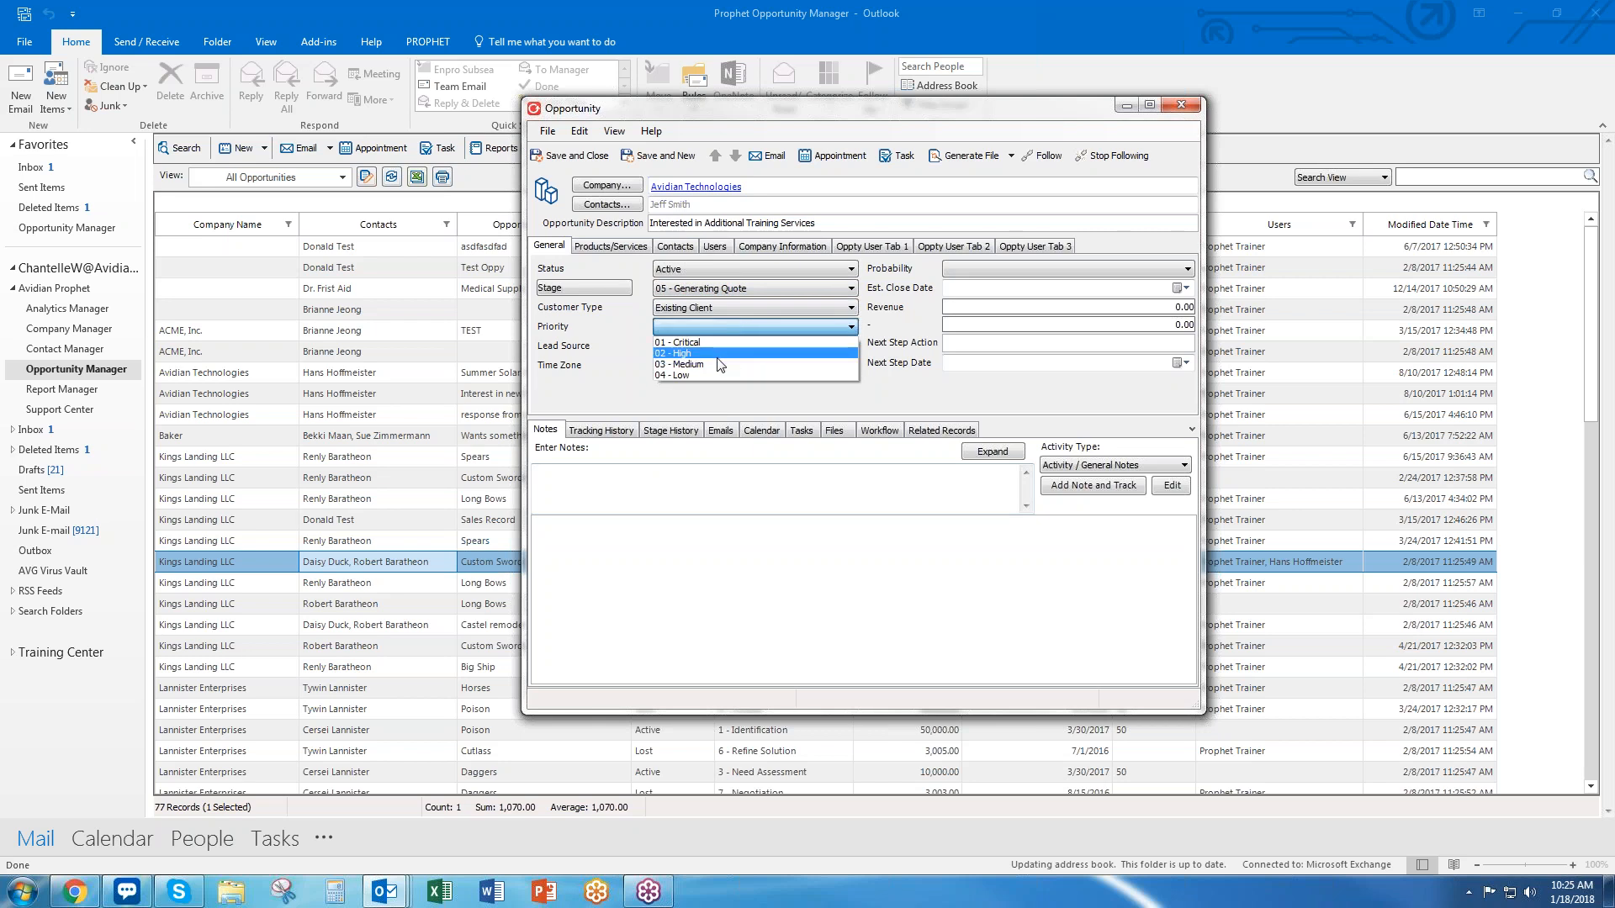
click(712, 354)
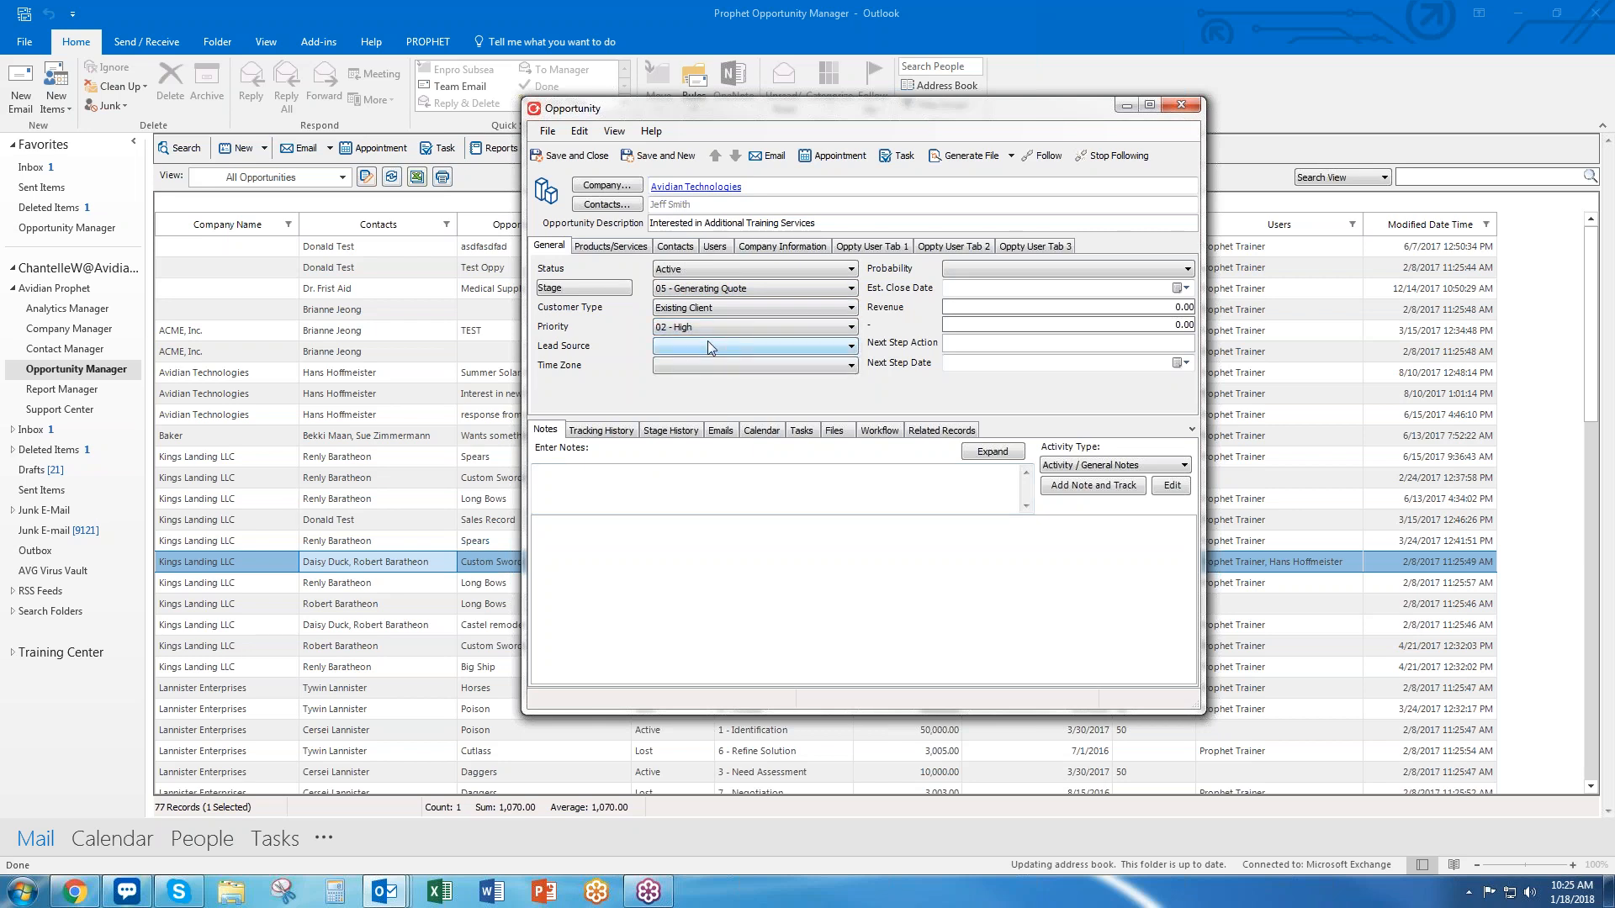
click(708, 347)
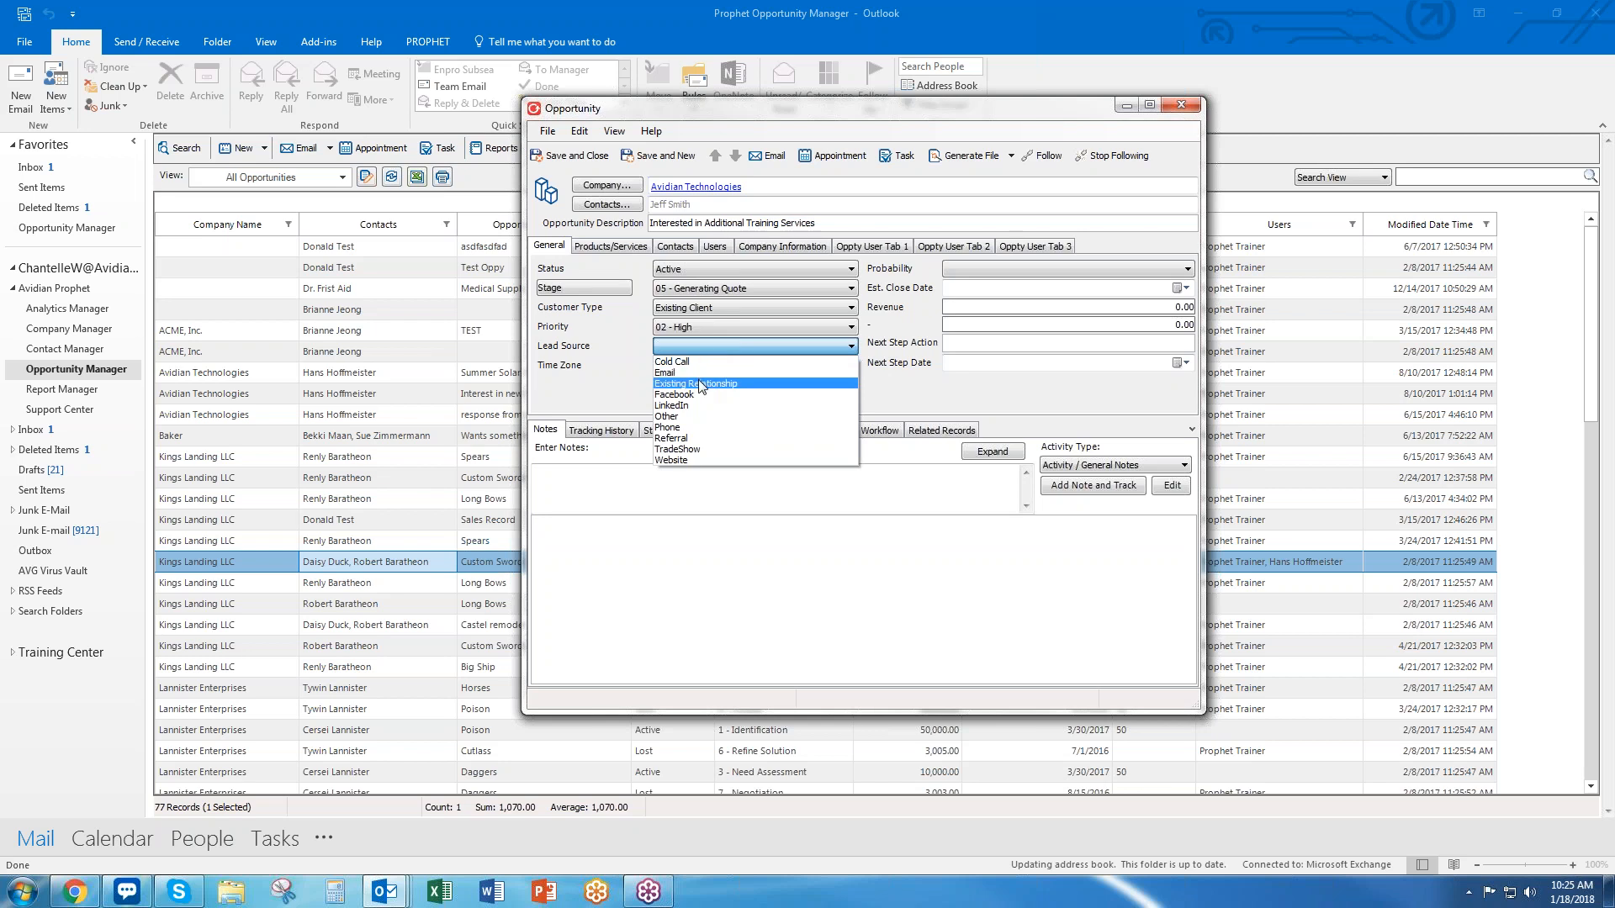
click(698, 380)
click(704, 365)
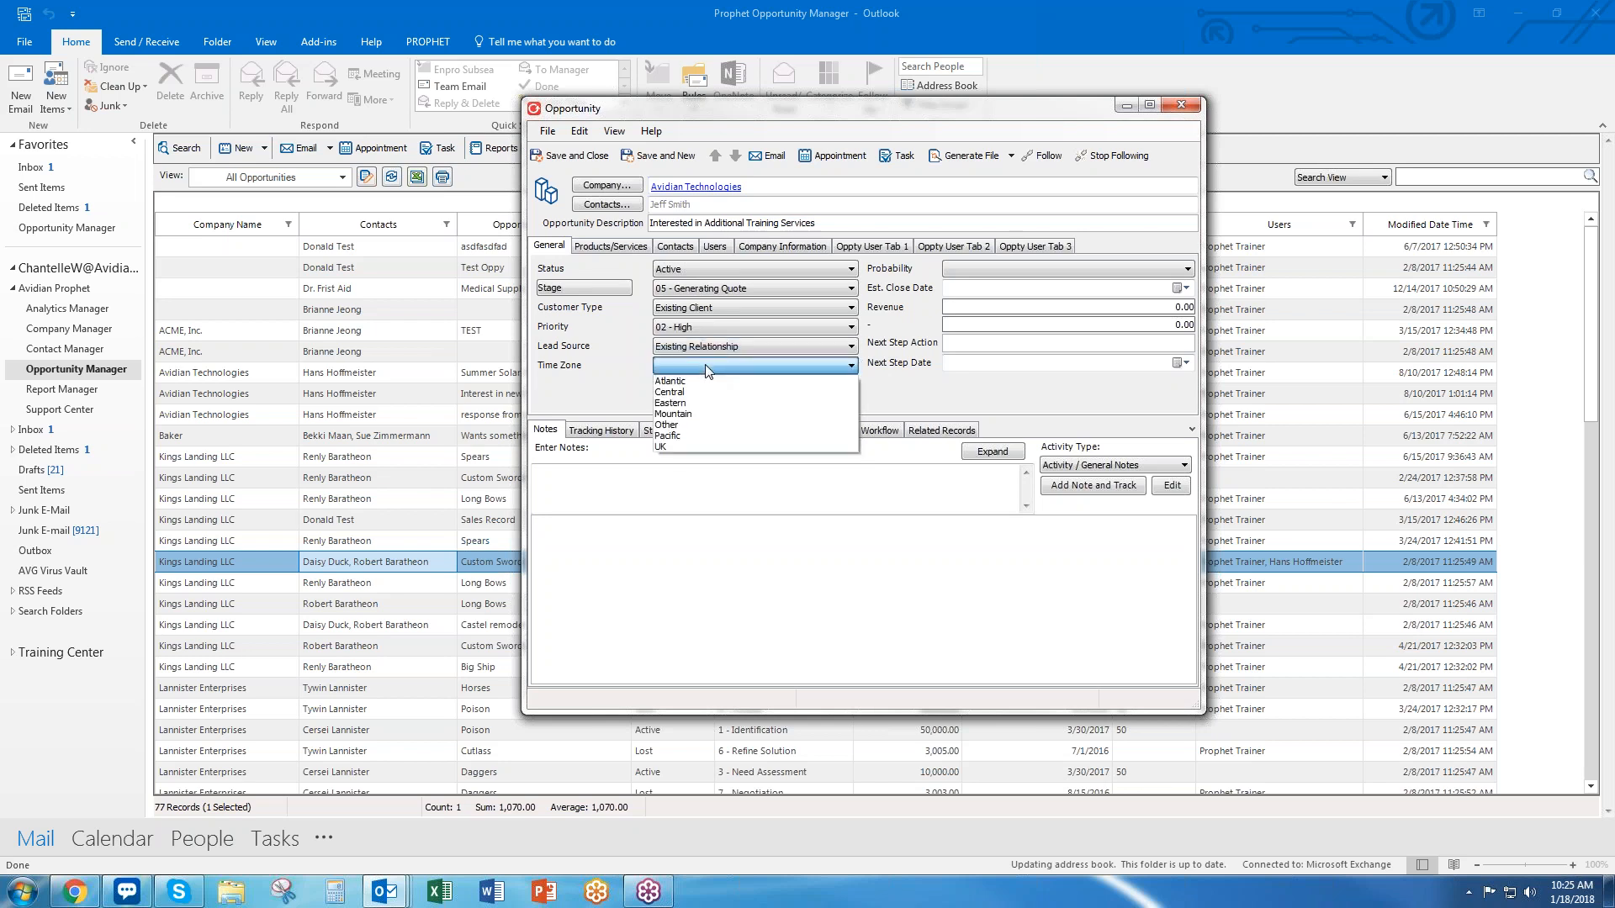
click(704, 404)
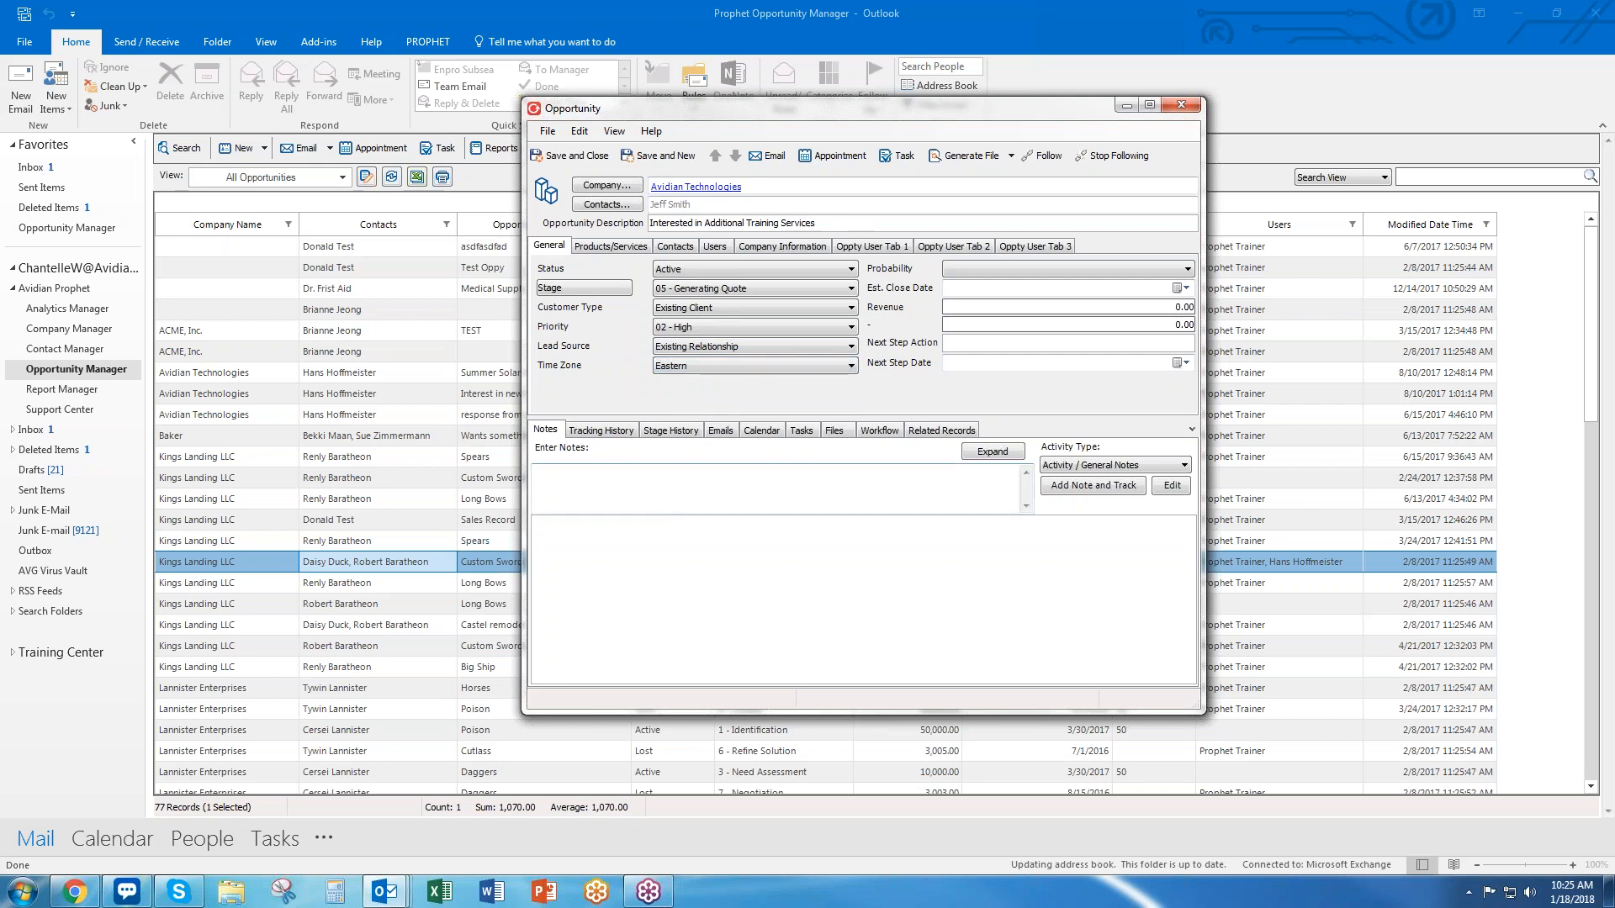
Set the opportunity's probability to 80, estimated close date to 4/1/2018, and revenue to 1,999.95
click(1007, 270)
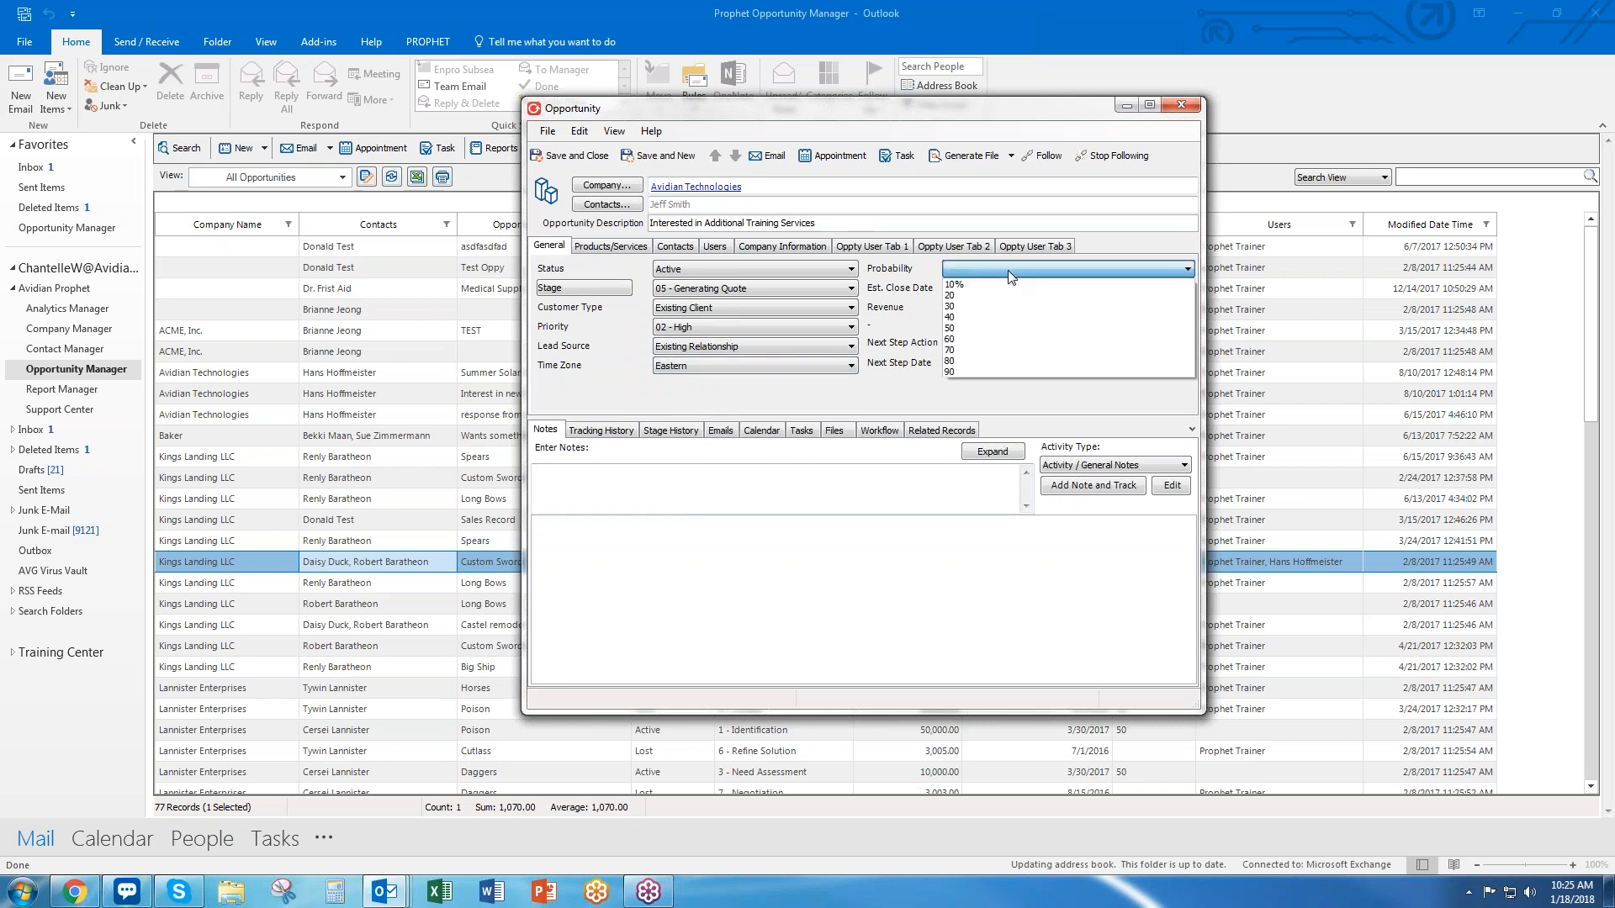
click(965, 361)
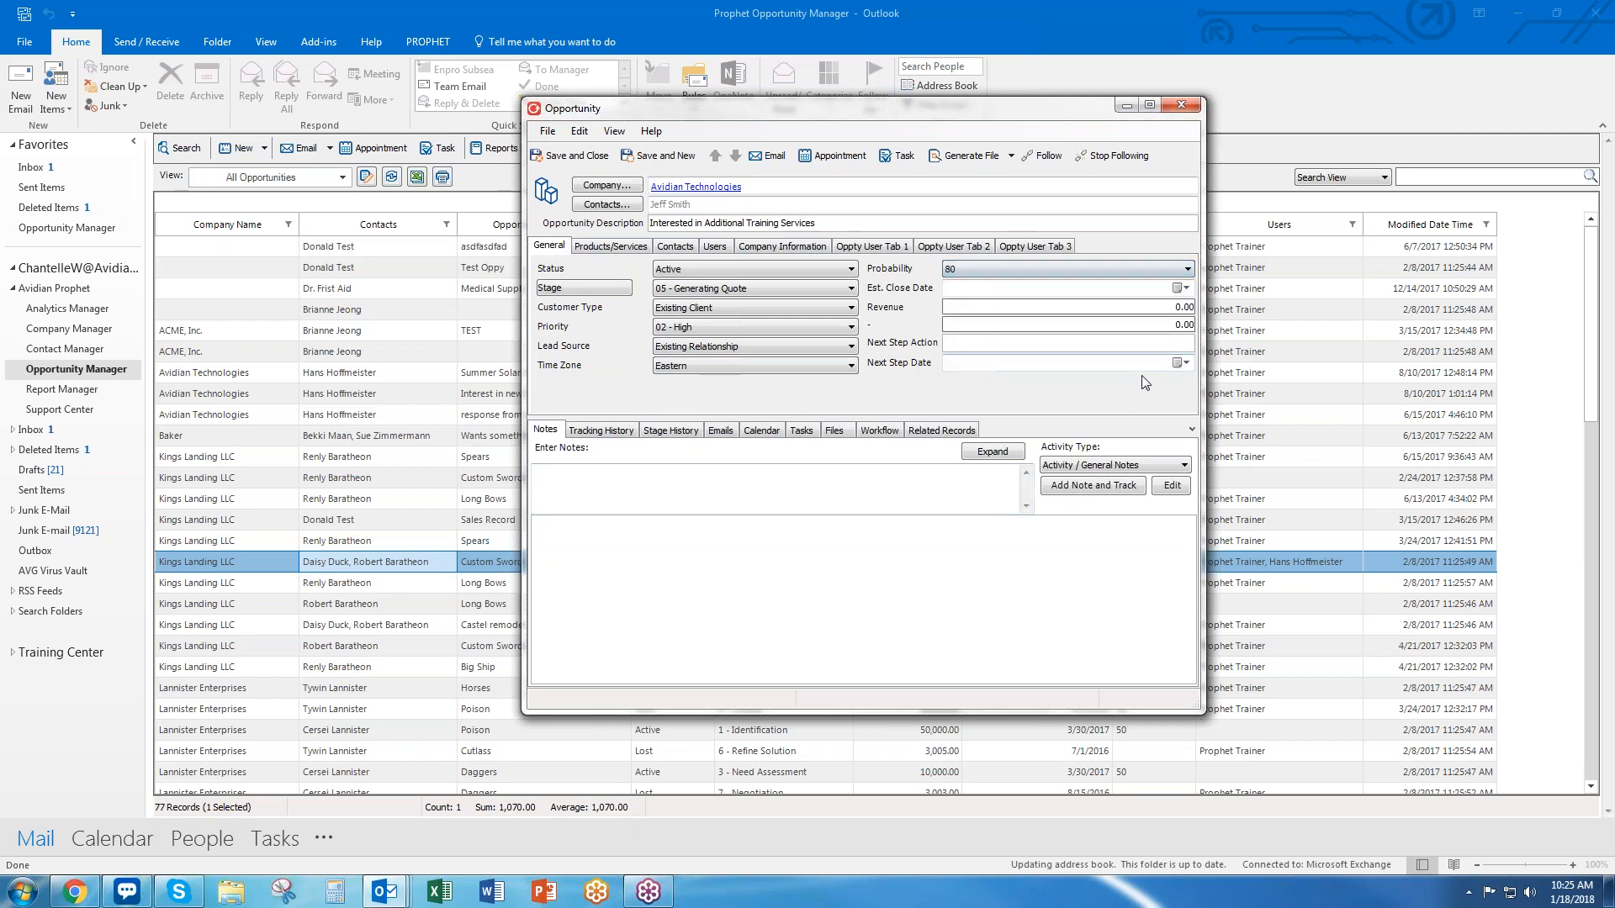
click(1185, 288)
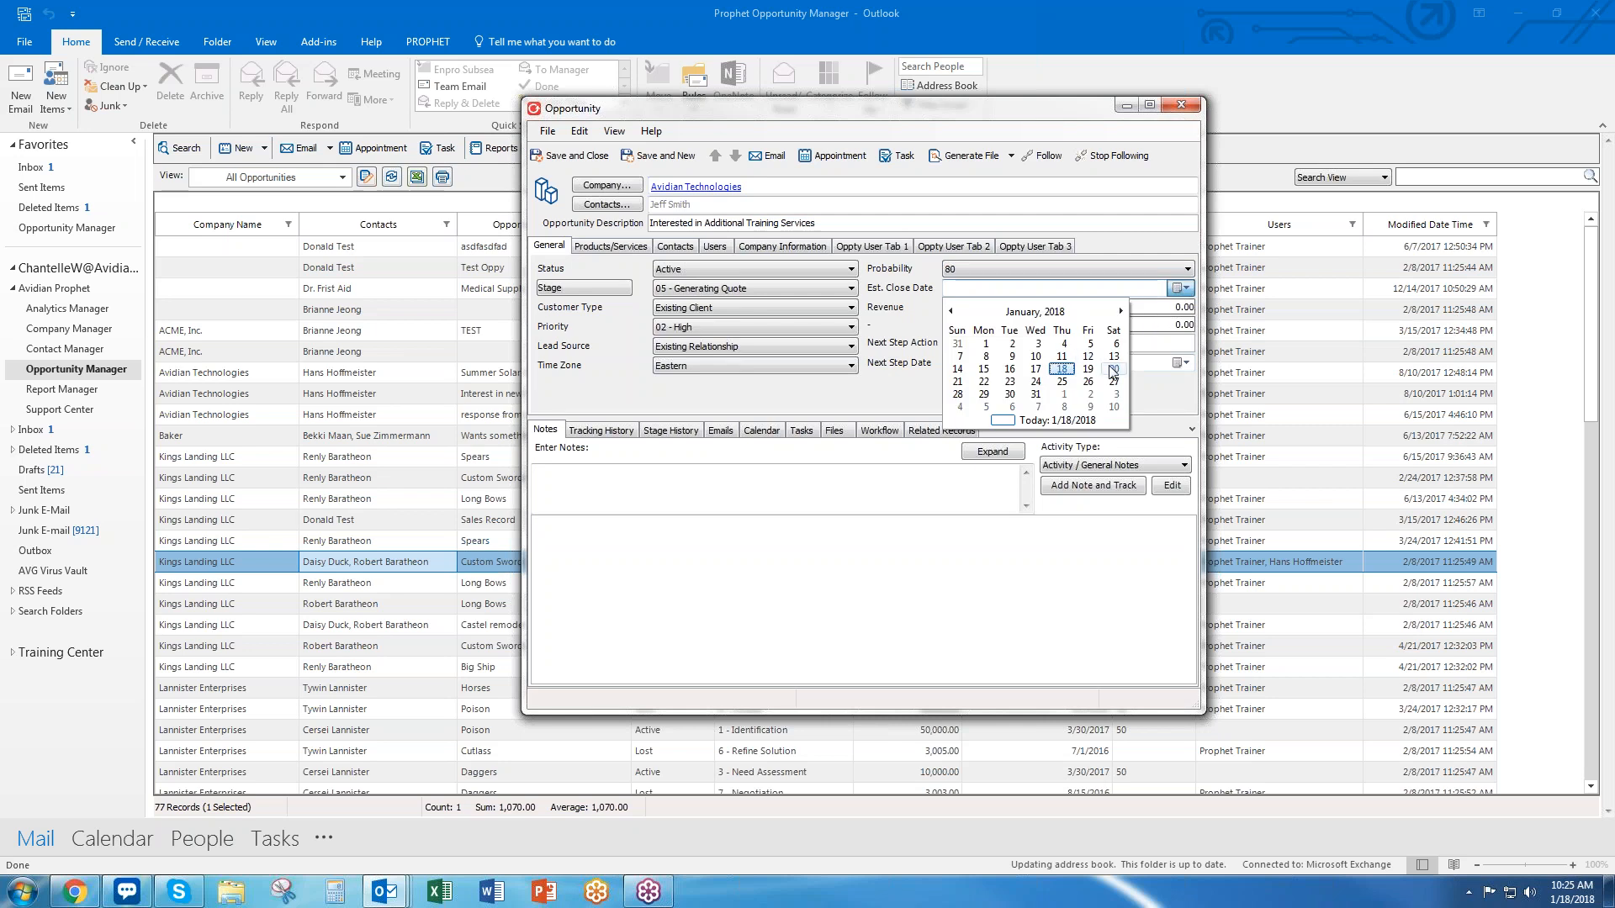
click(1120, 312)
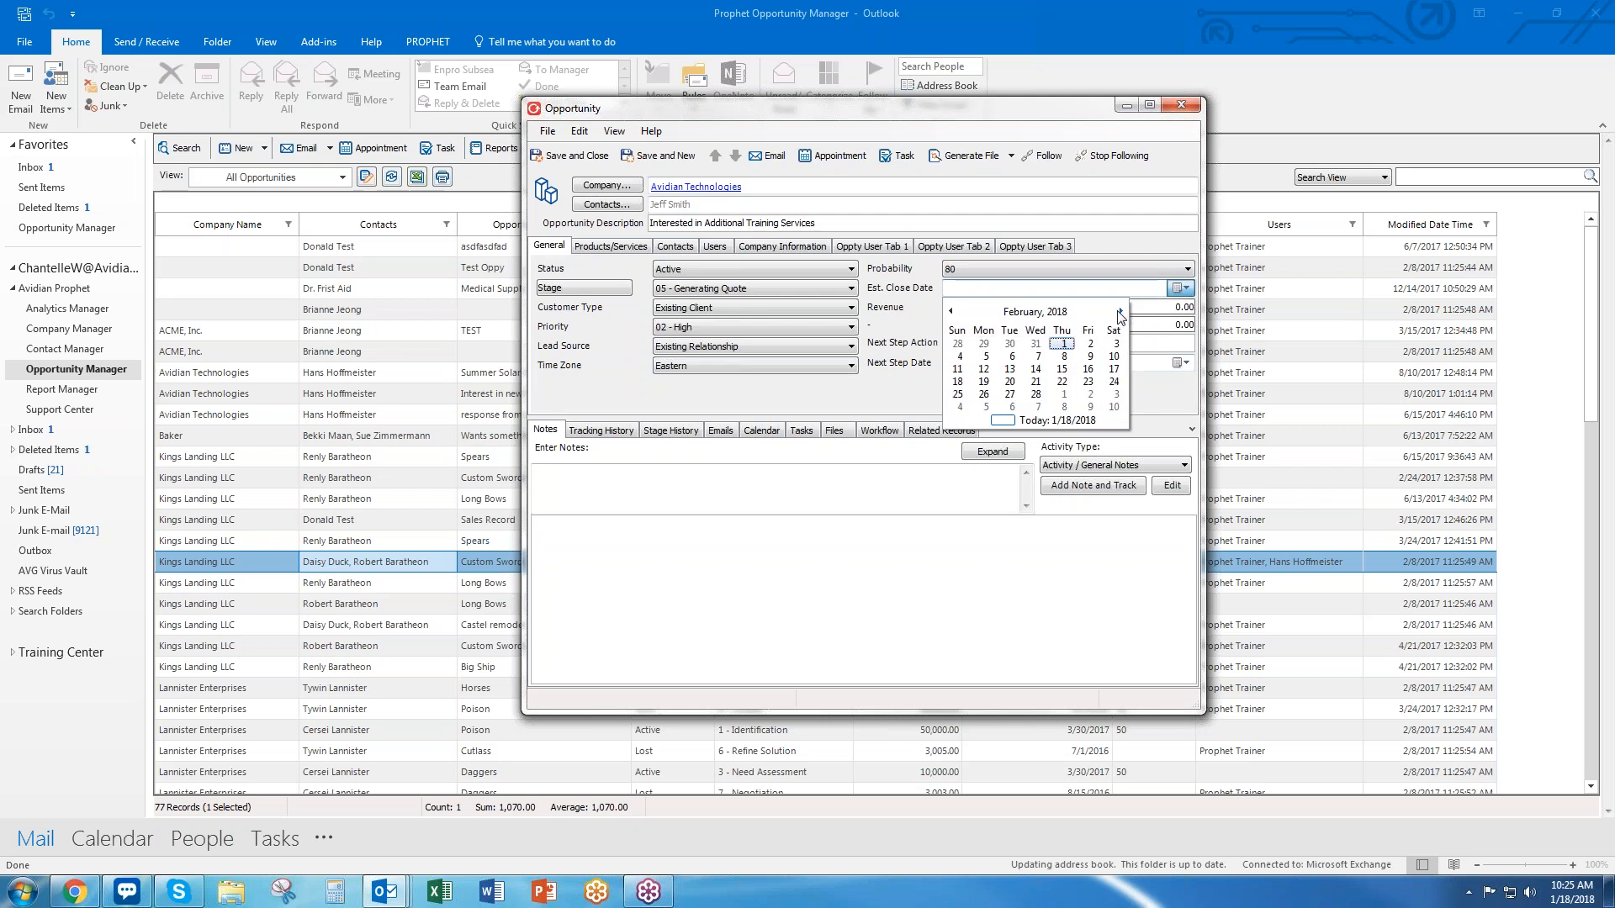
click(1120, 312)
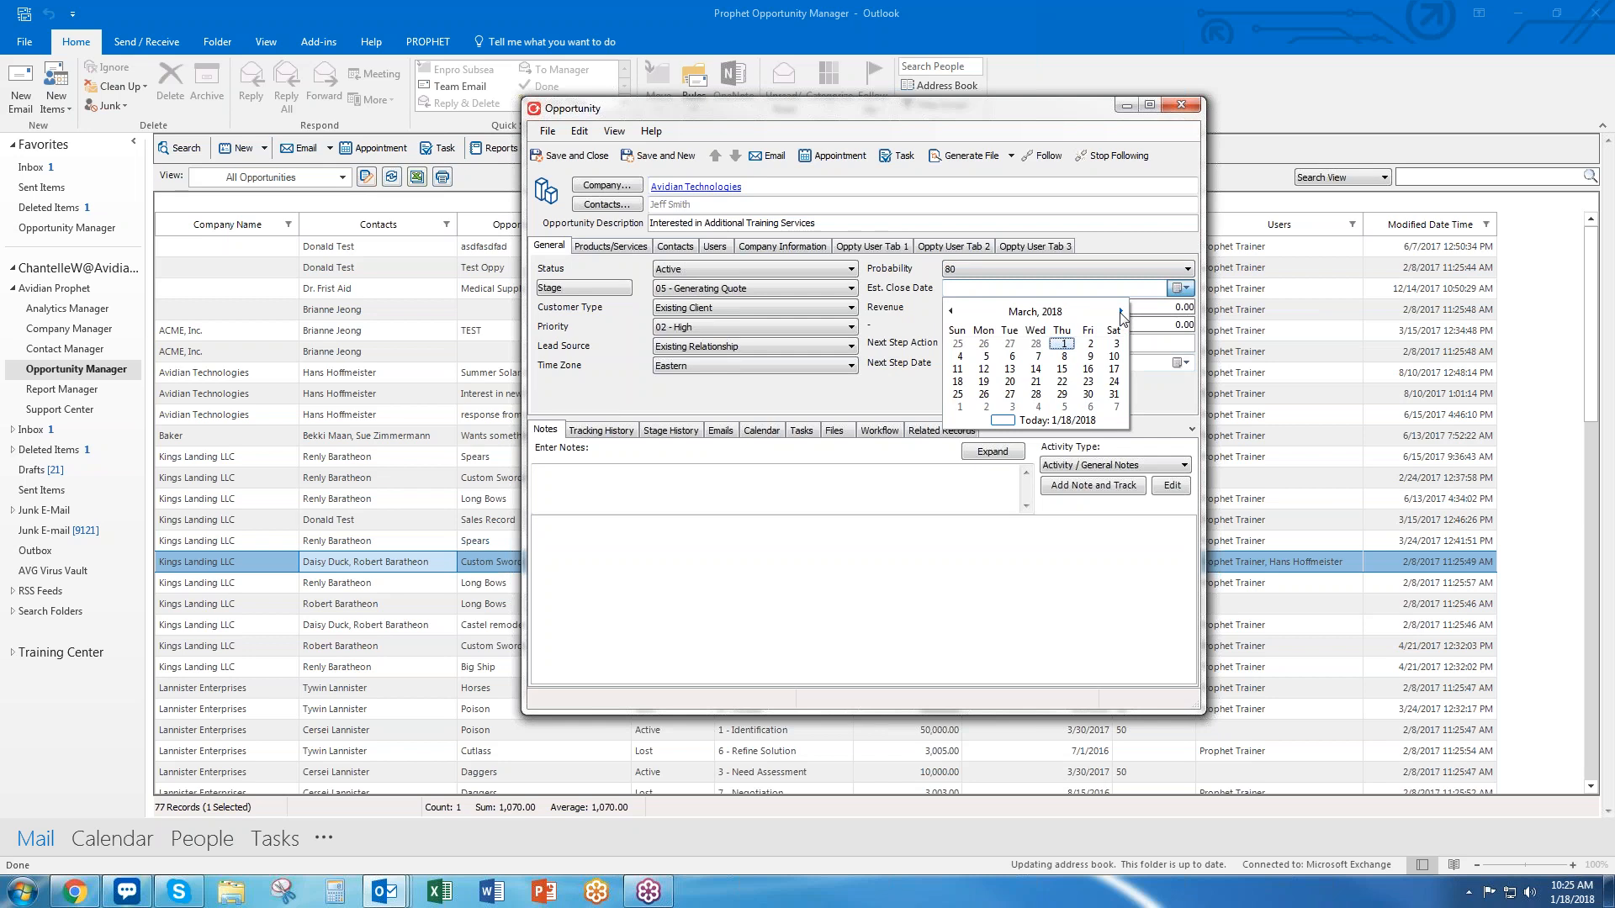
click(1120, 312)
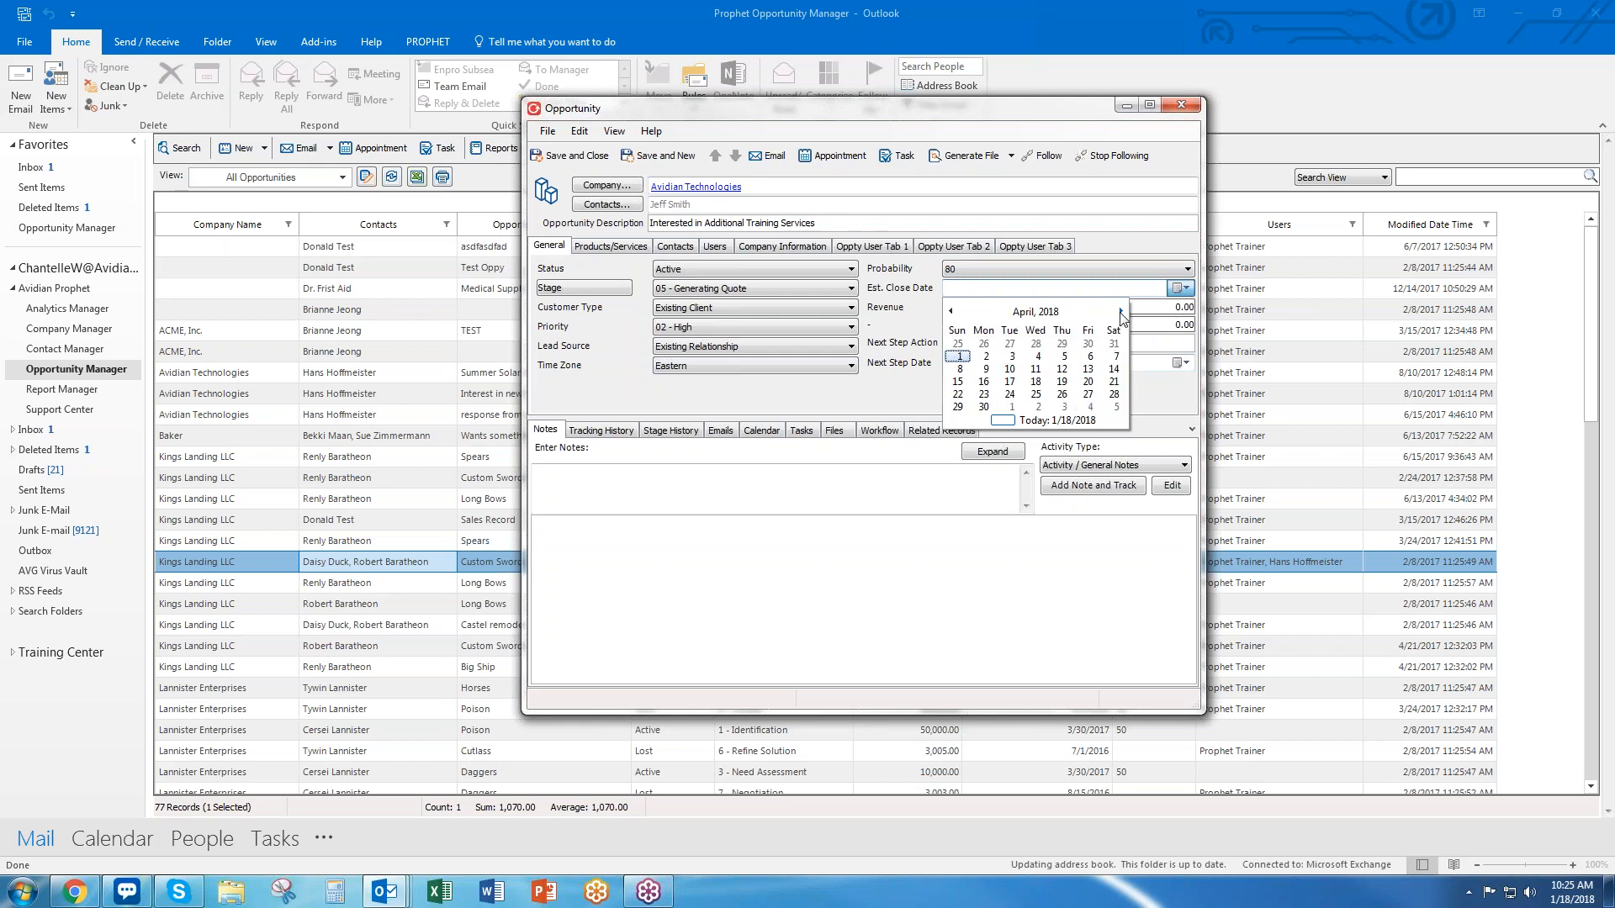
click(960, 357)
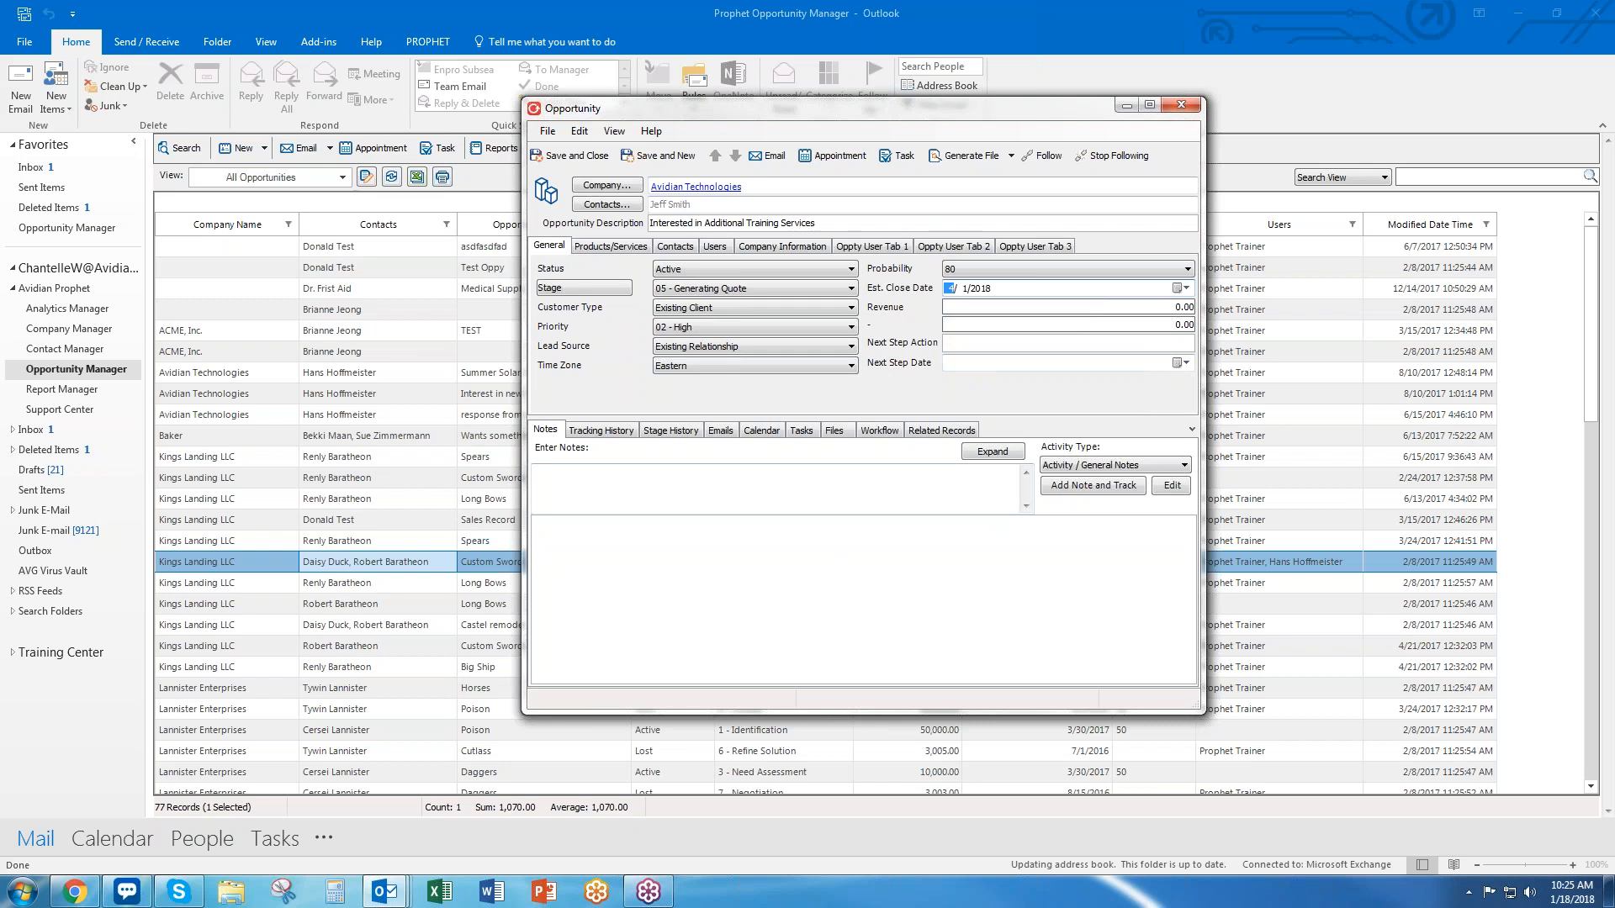
click(1164, 307)
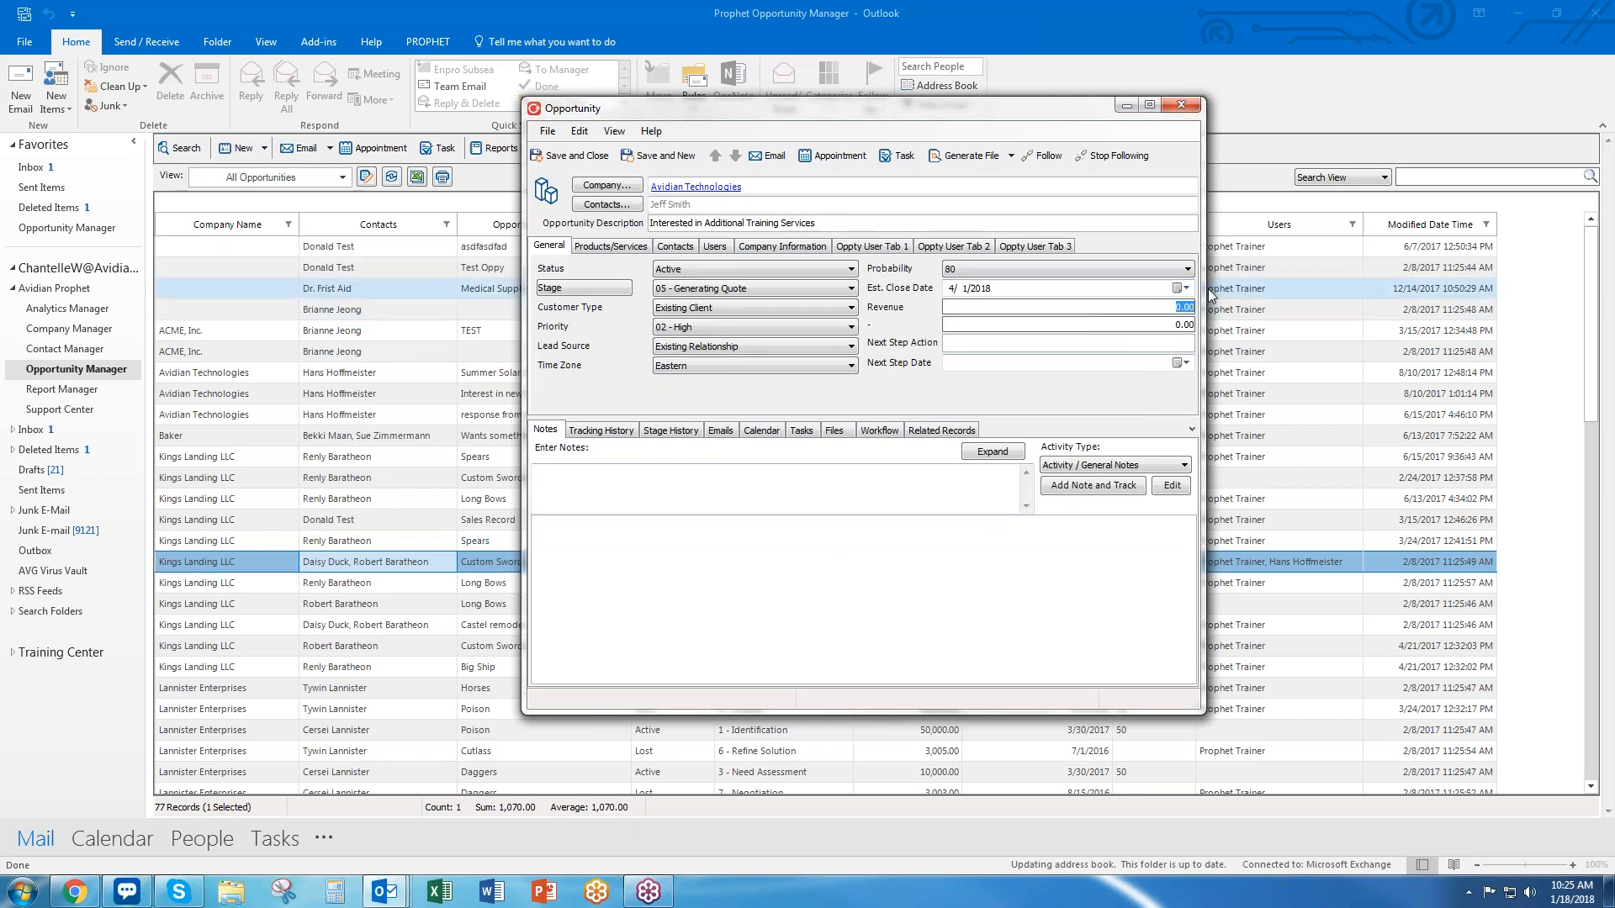
text(1,999.95)
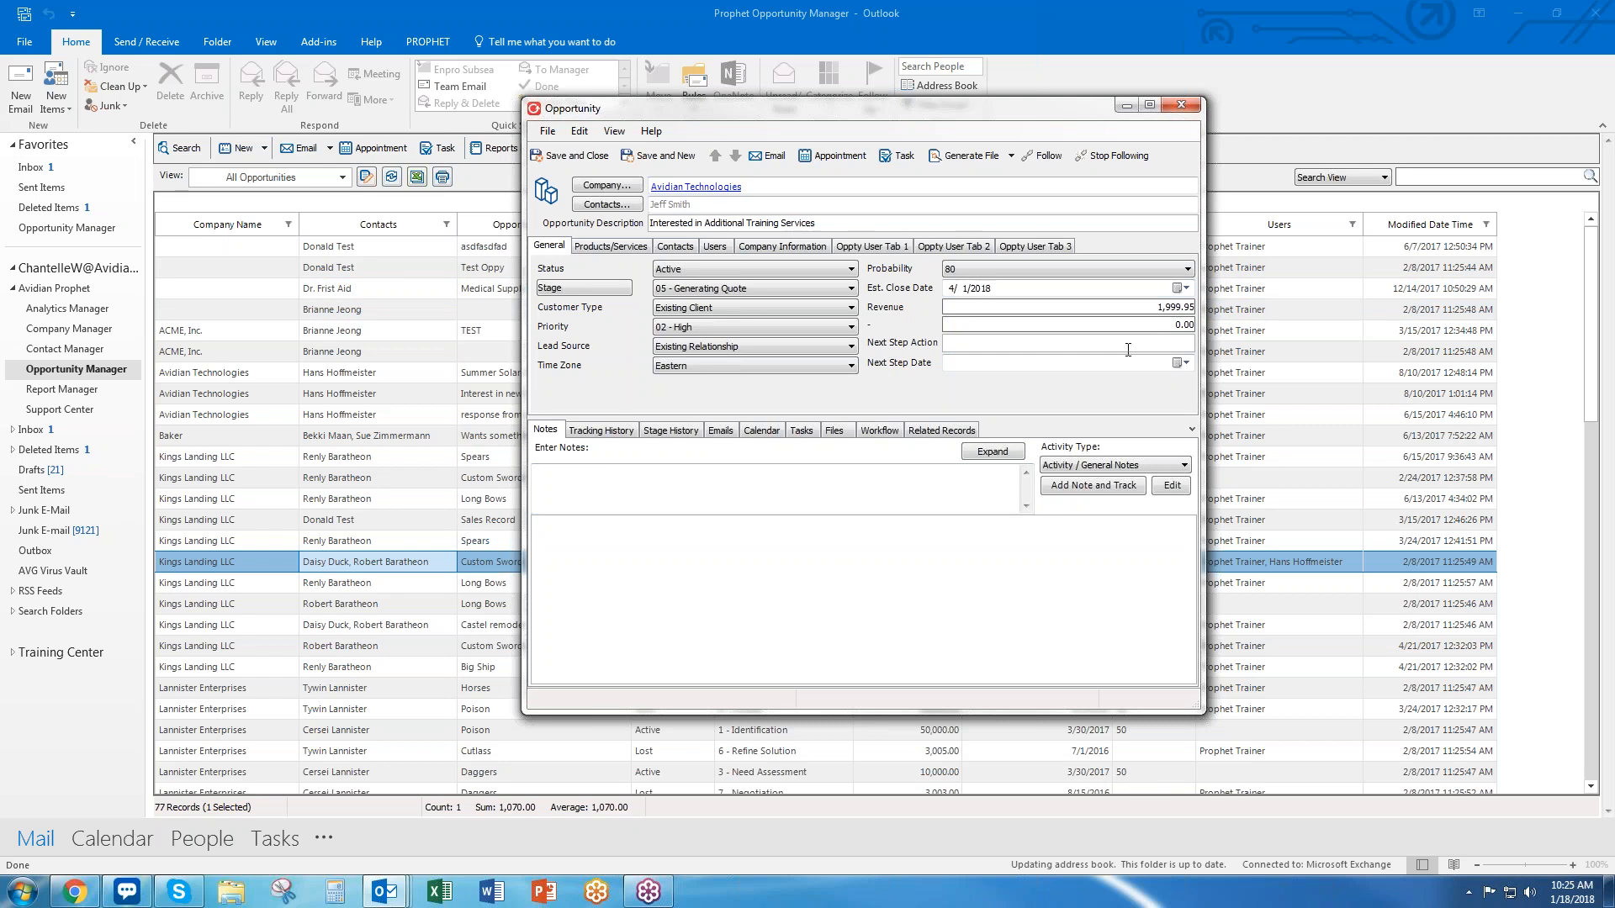
Enter the next step action "Need to call and follow-up on quote sent", date it 1/23/2018, and create an Outlook task for that date
text(Need to call and follow-up on quote saent)
click(1179, 366)
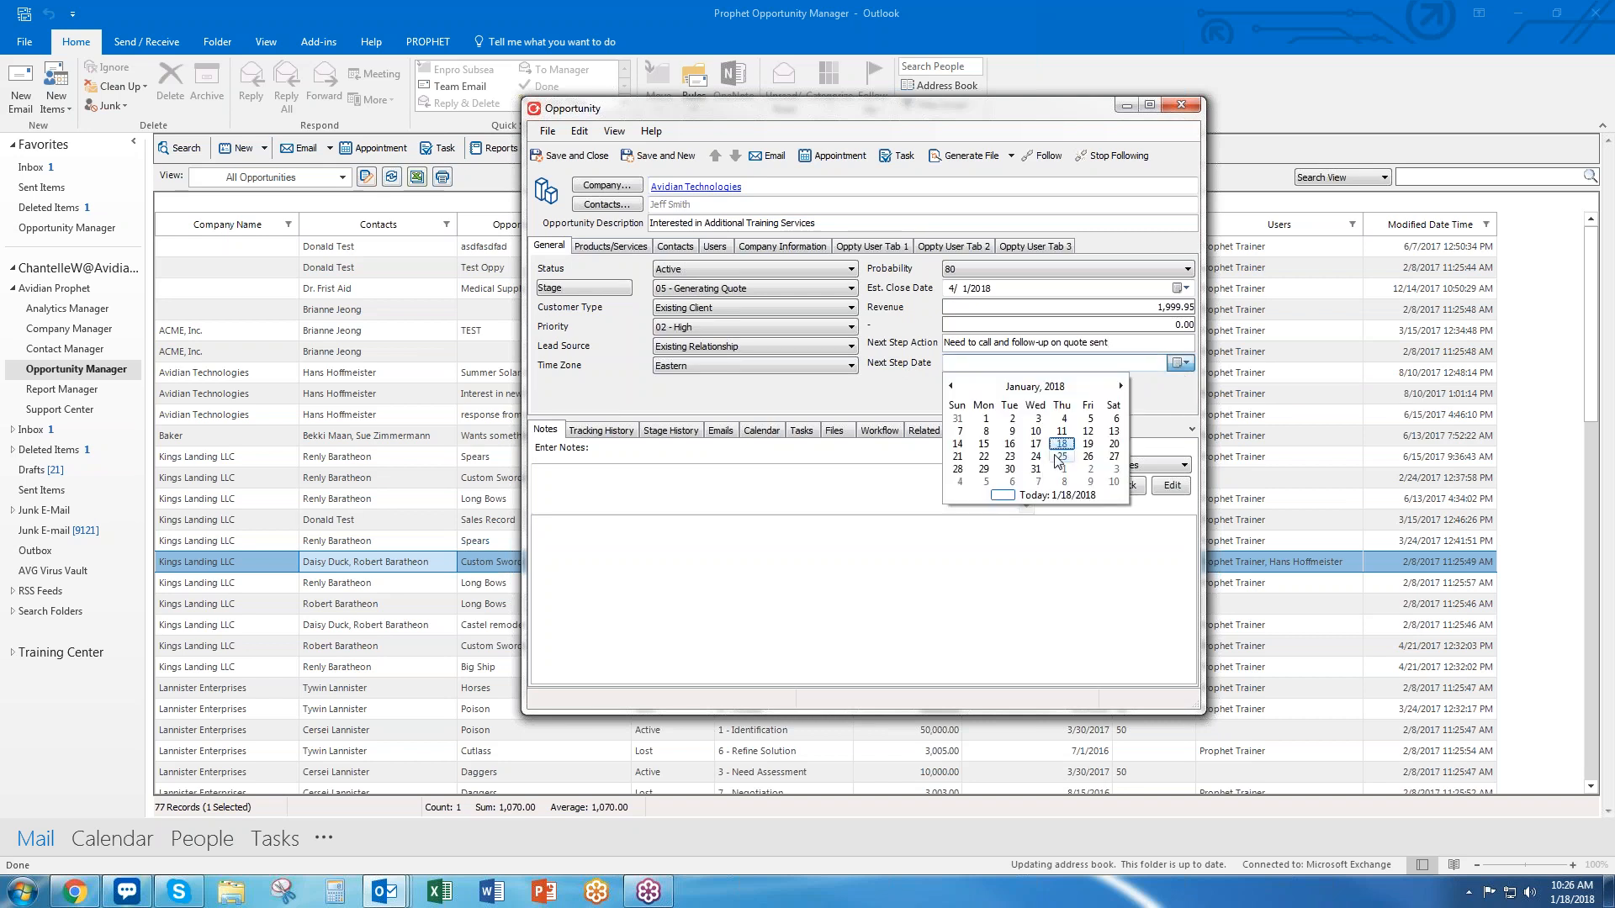
click(1012, 459)
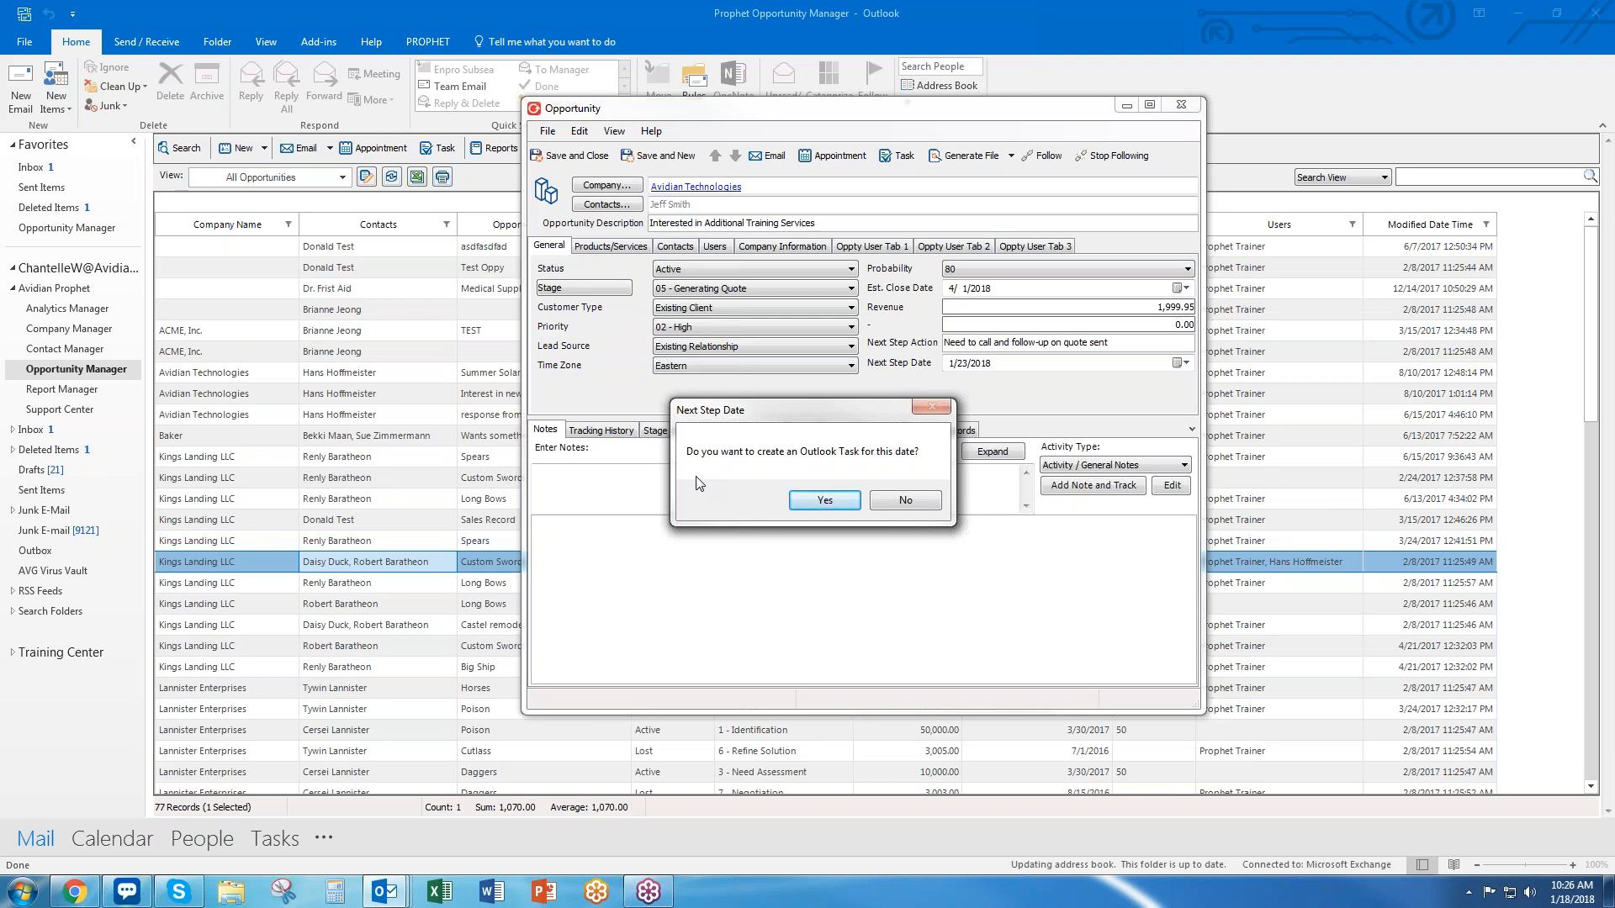
click(824, 501)
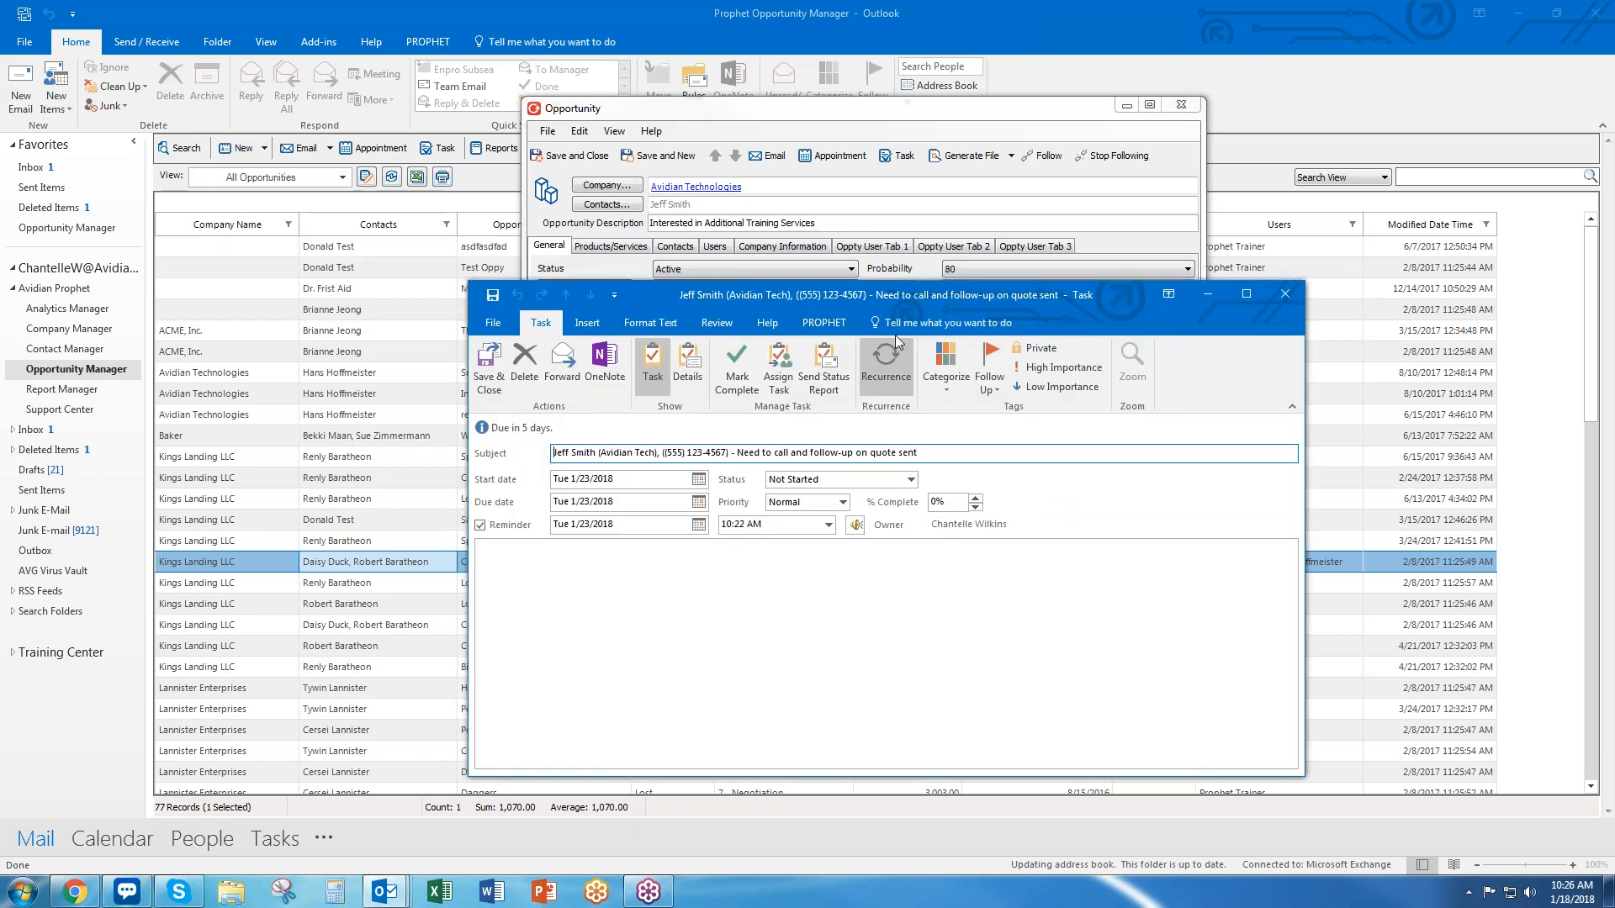
Review the follow-up task's subject line and set its reminder time to 8:30 AM
drag(903, 300, 855, 342)
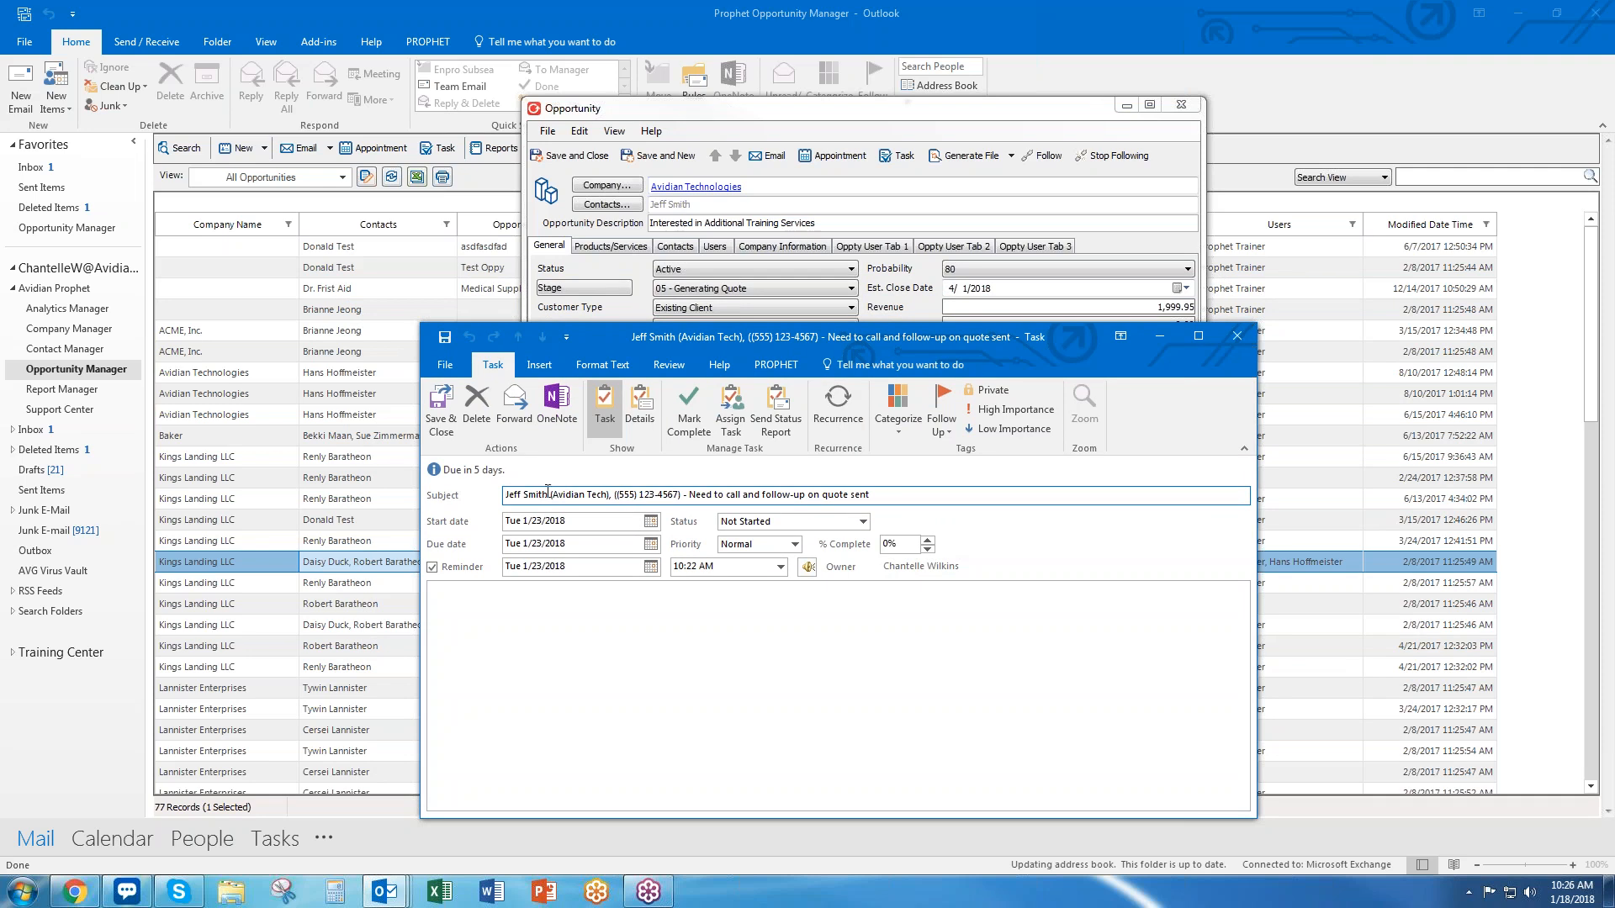
drag(626, 496, 702, 496)
drag(697, 497, 899, 484)
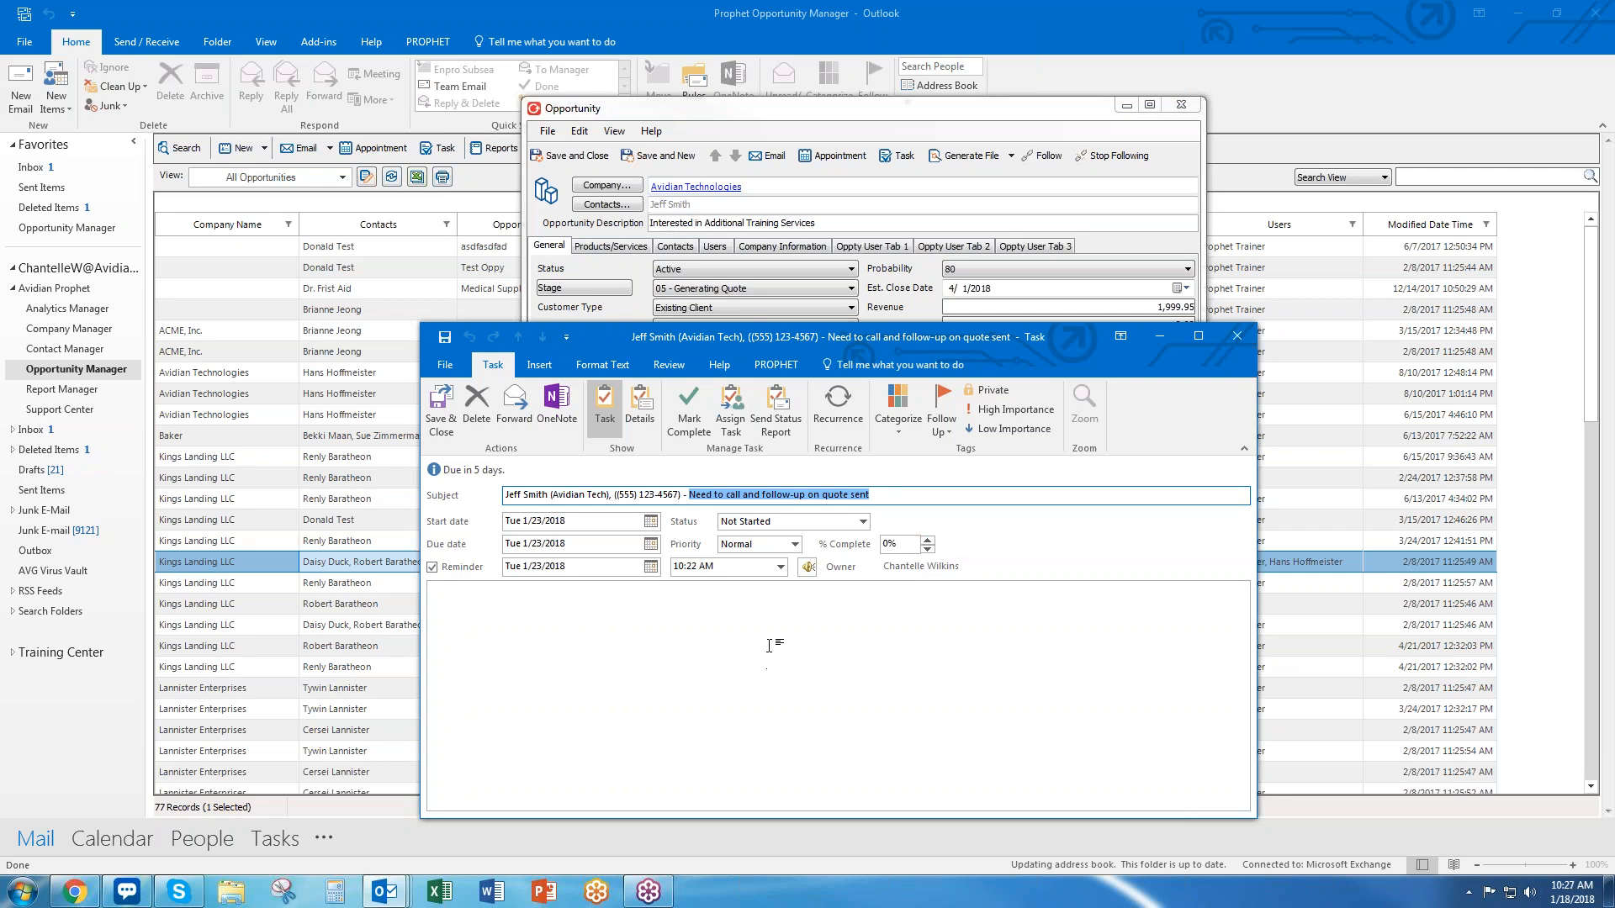
click(781, 567)
click(781, 585)
click(781, 586)
click(781, 585)
click(694, 585)
click(696, 690)
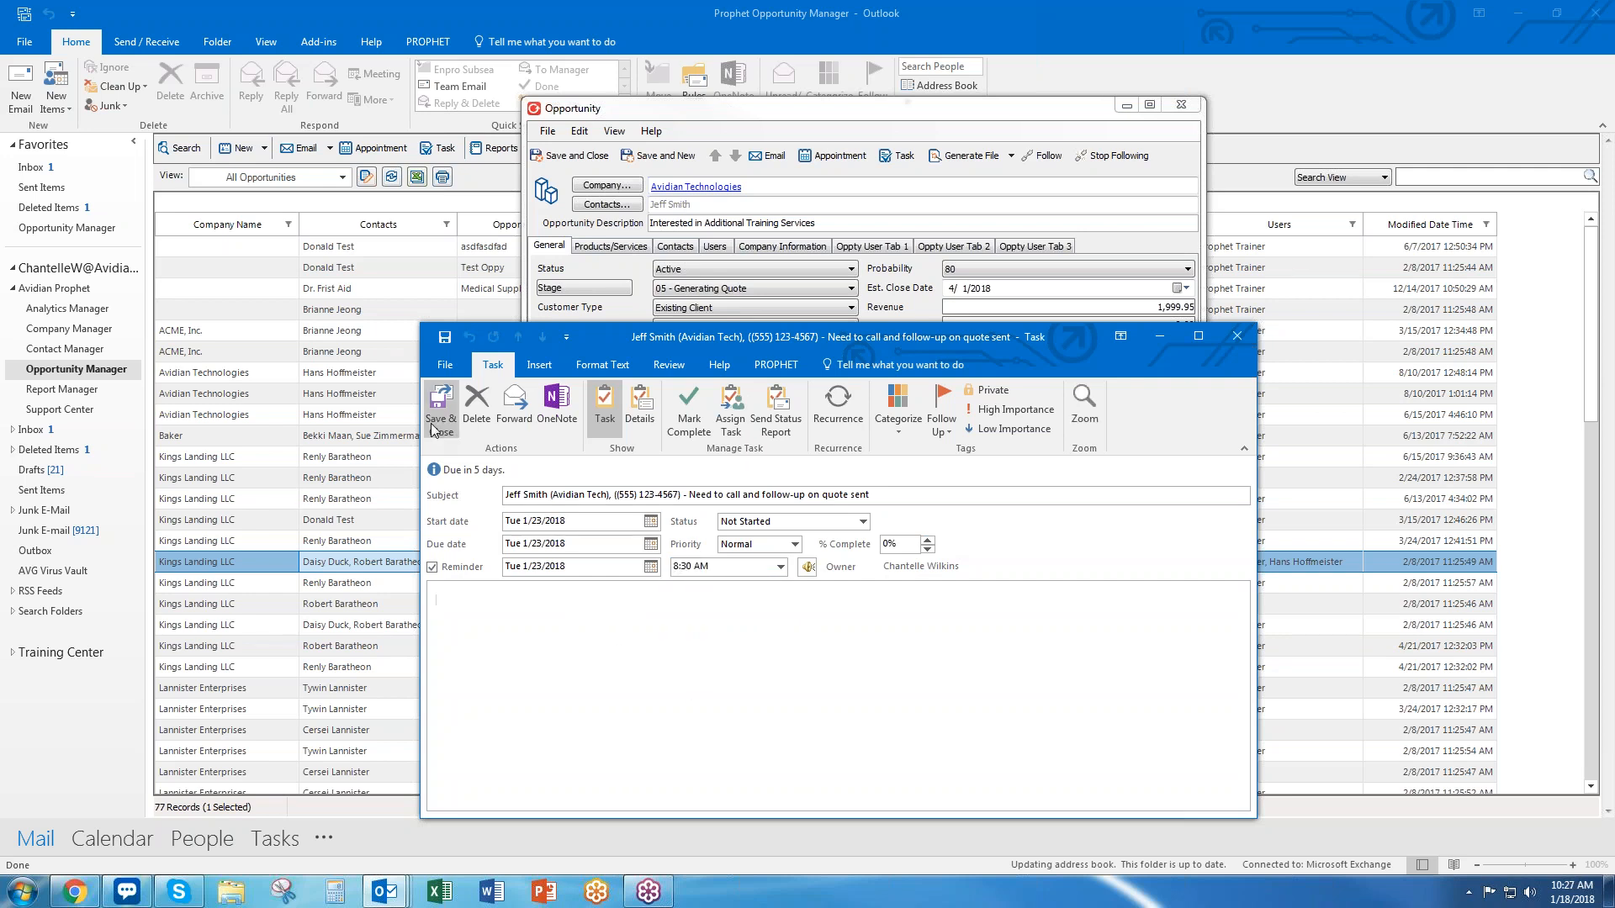
click(740, 427)
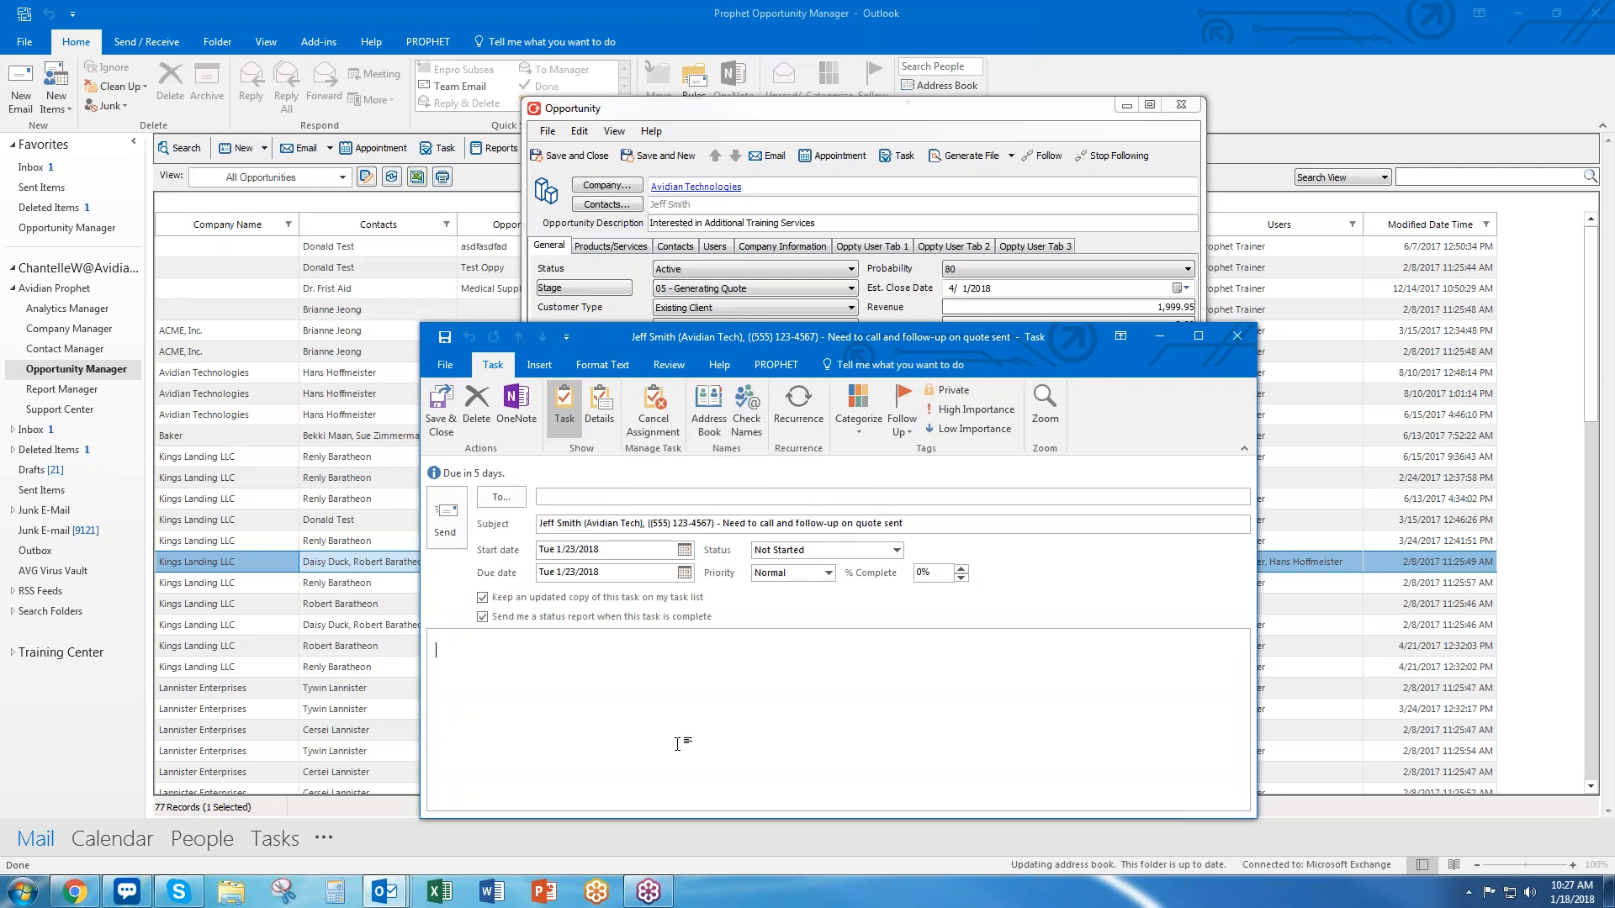
click(575, 493)
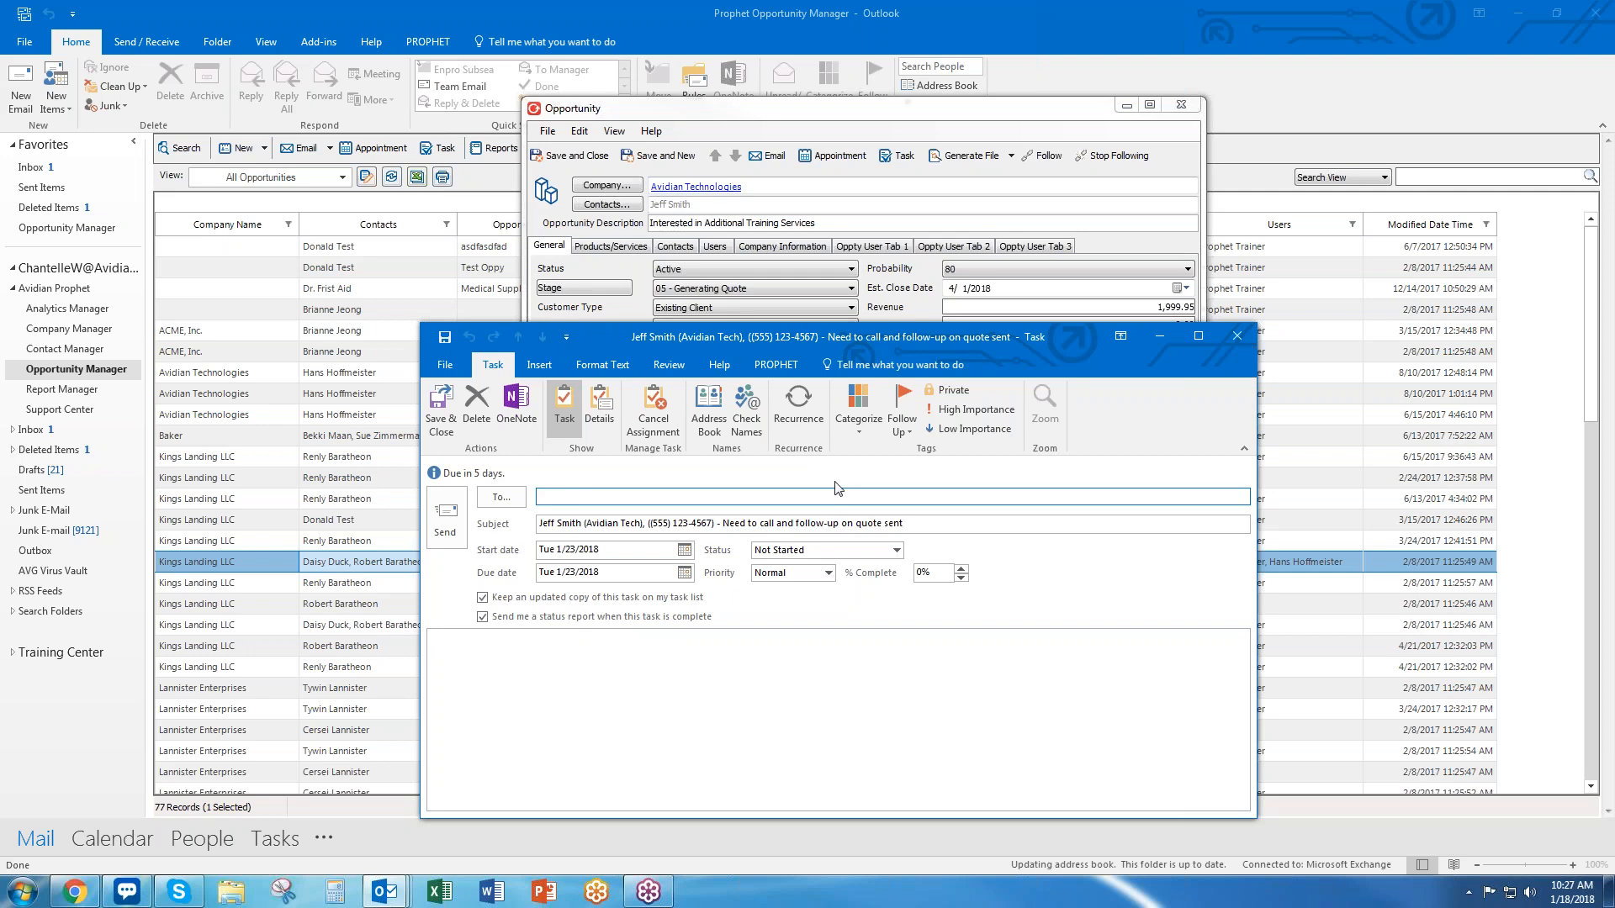
click(653, 410)
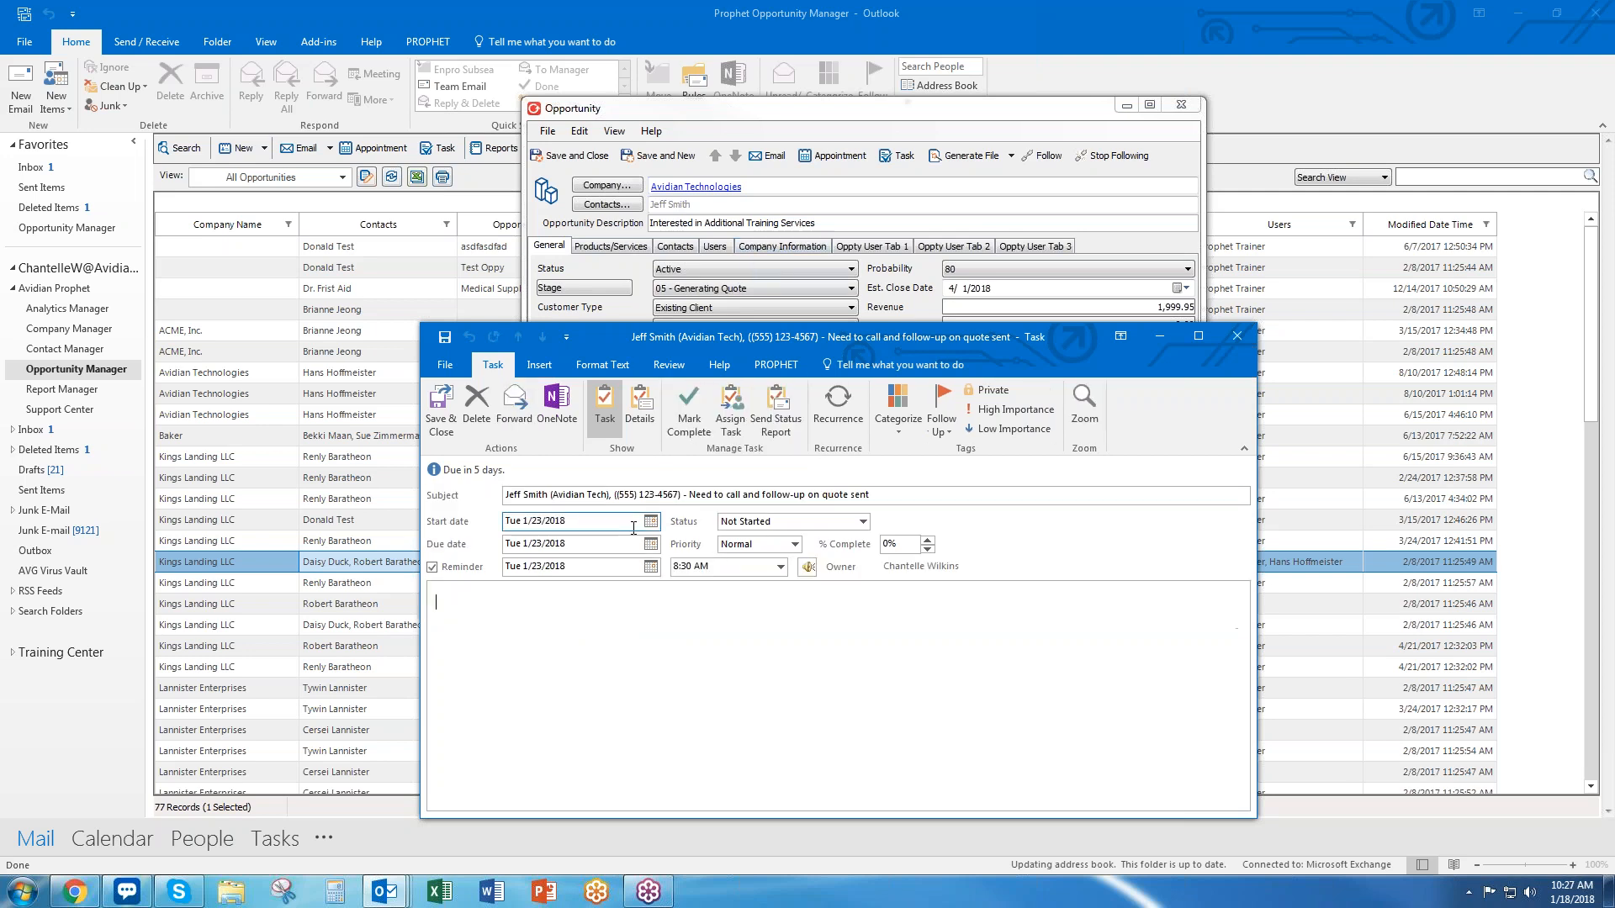
Save and close the follow-up task, and widen the Subject column in the opportunity's task list
click(441, 408)
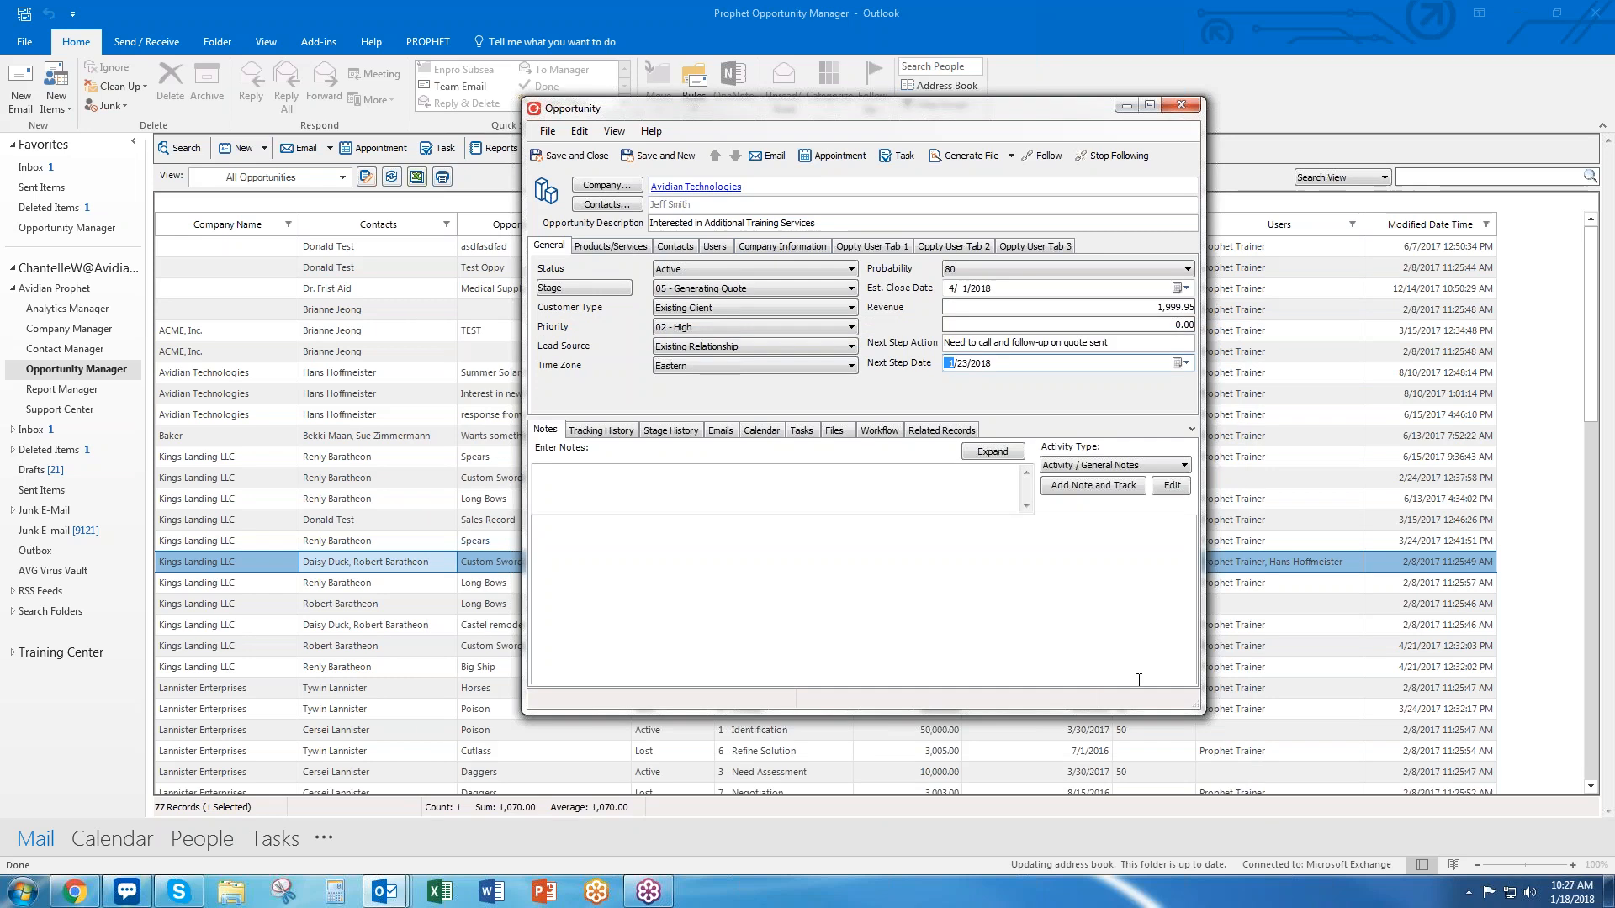
click(801, 432)
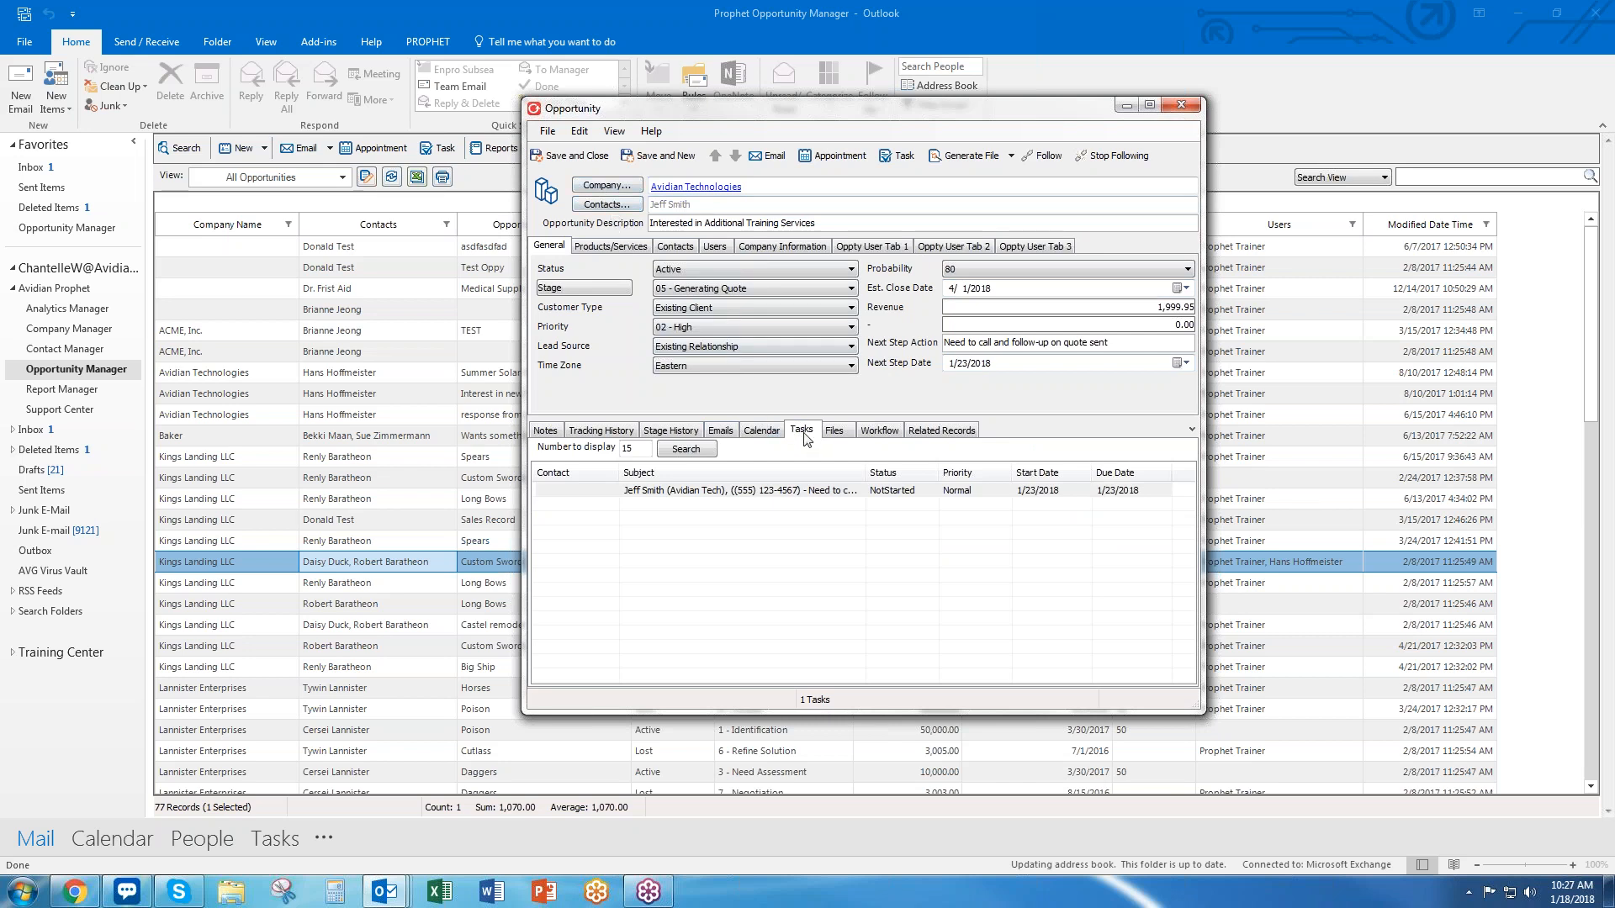
click(819, 491)
drag(866, 473, 899, 473)
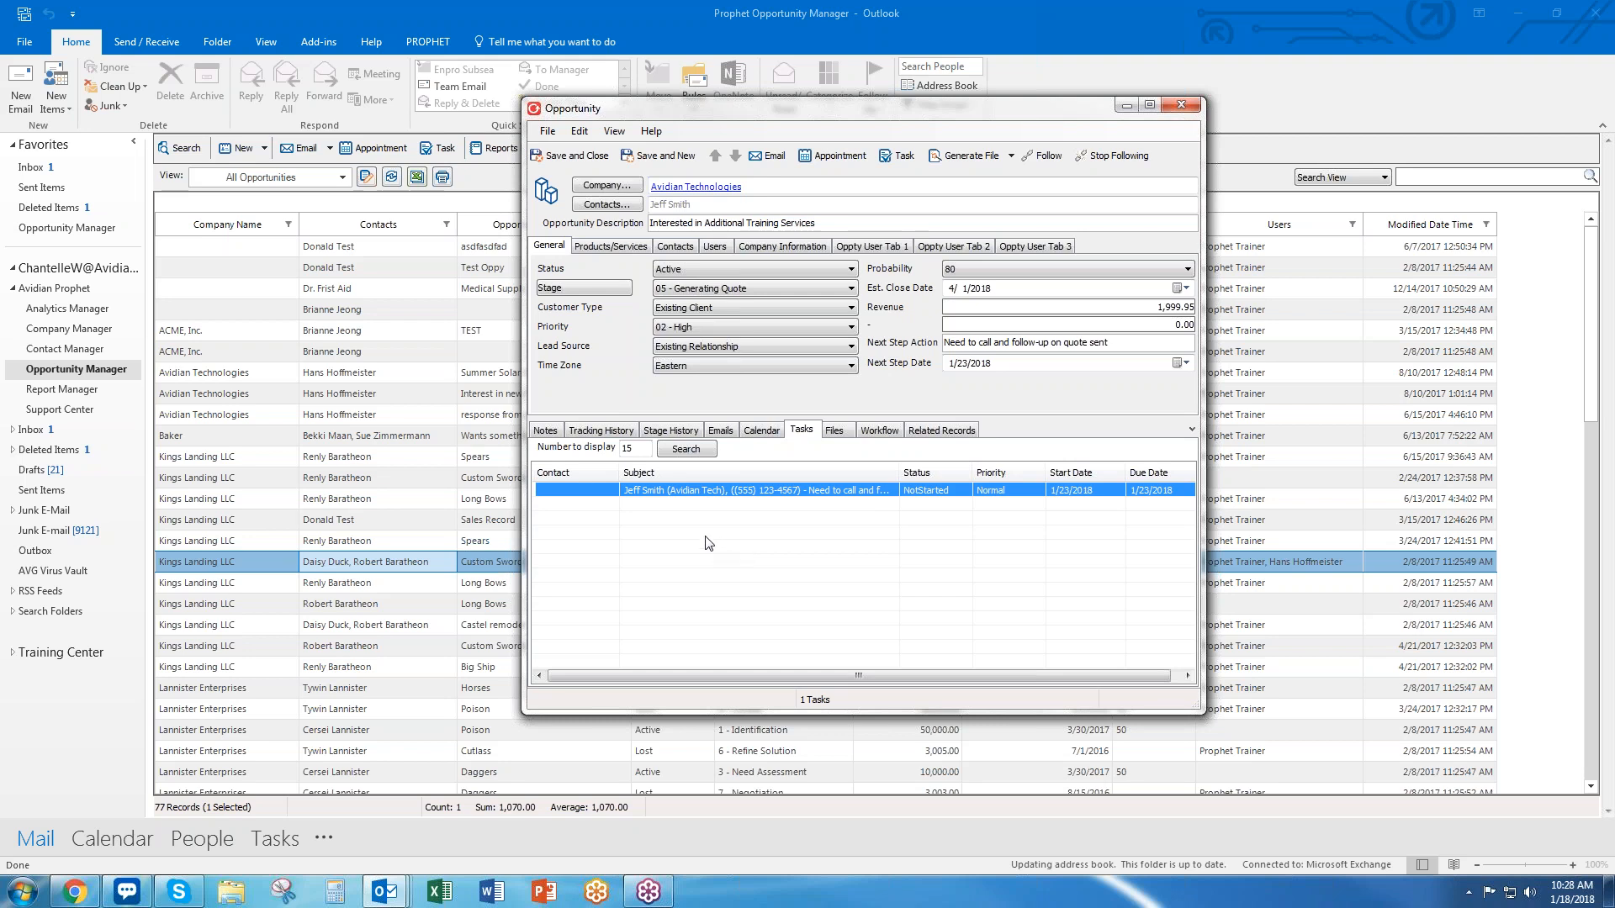
Add and track the note "asdfasdf asdf sdf" on the opportunity with the activity type Email, and check its stamp line
click(555, 431)
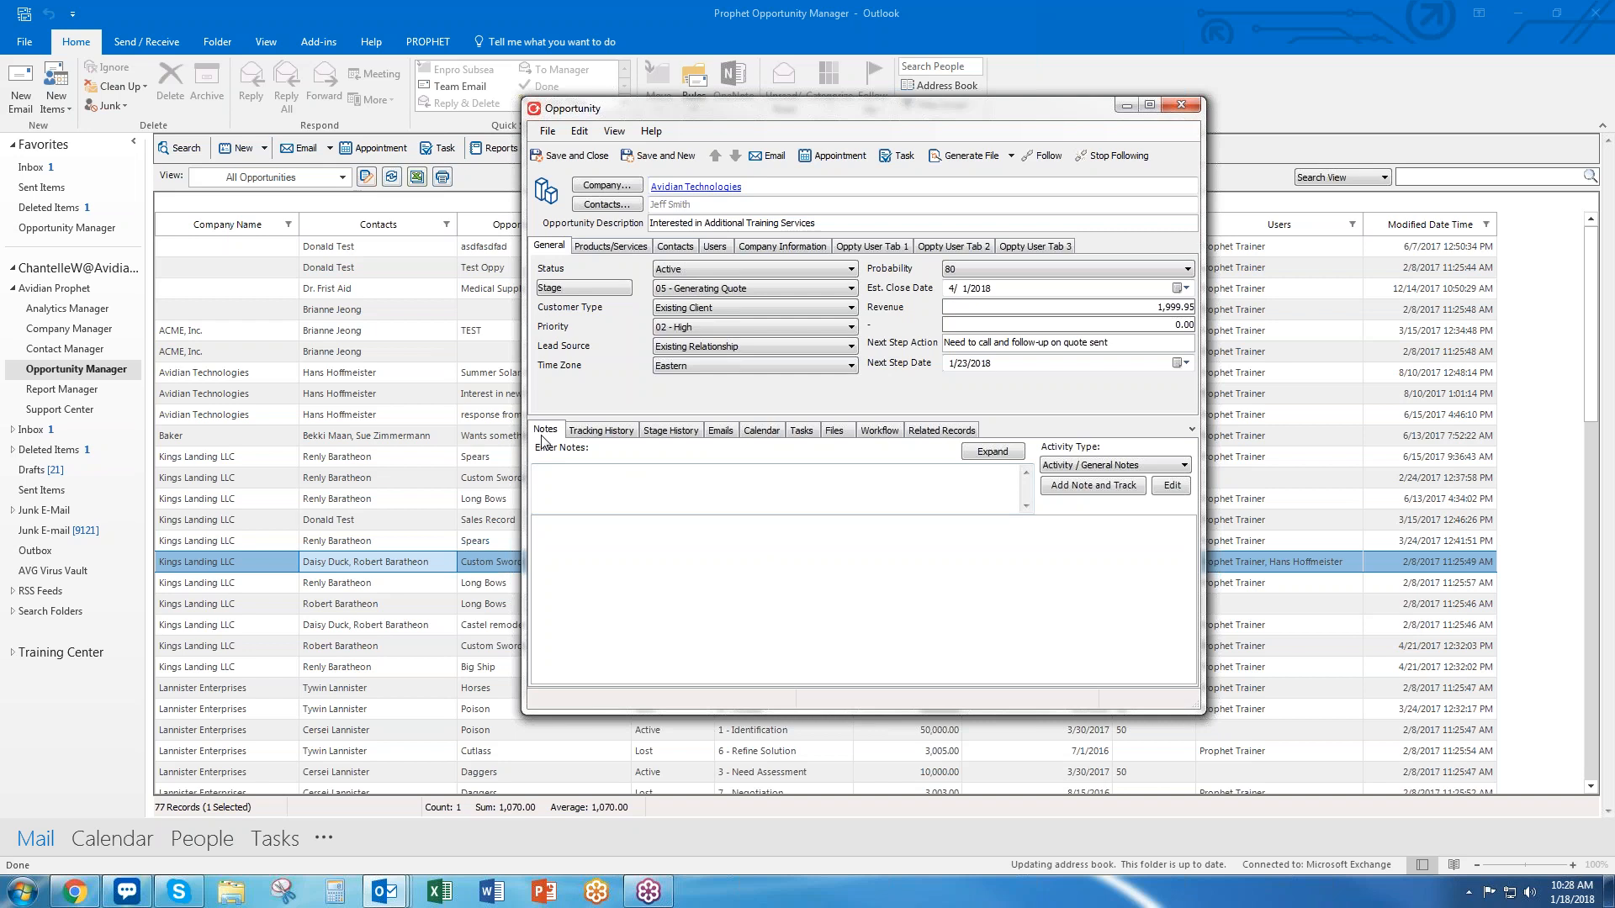
click(538, 471)
text(asdfasdf asdf sdf)
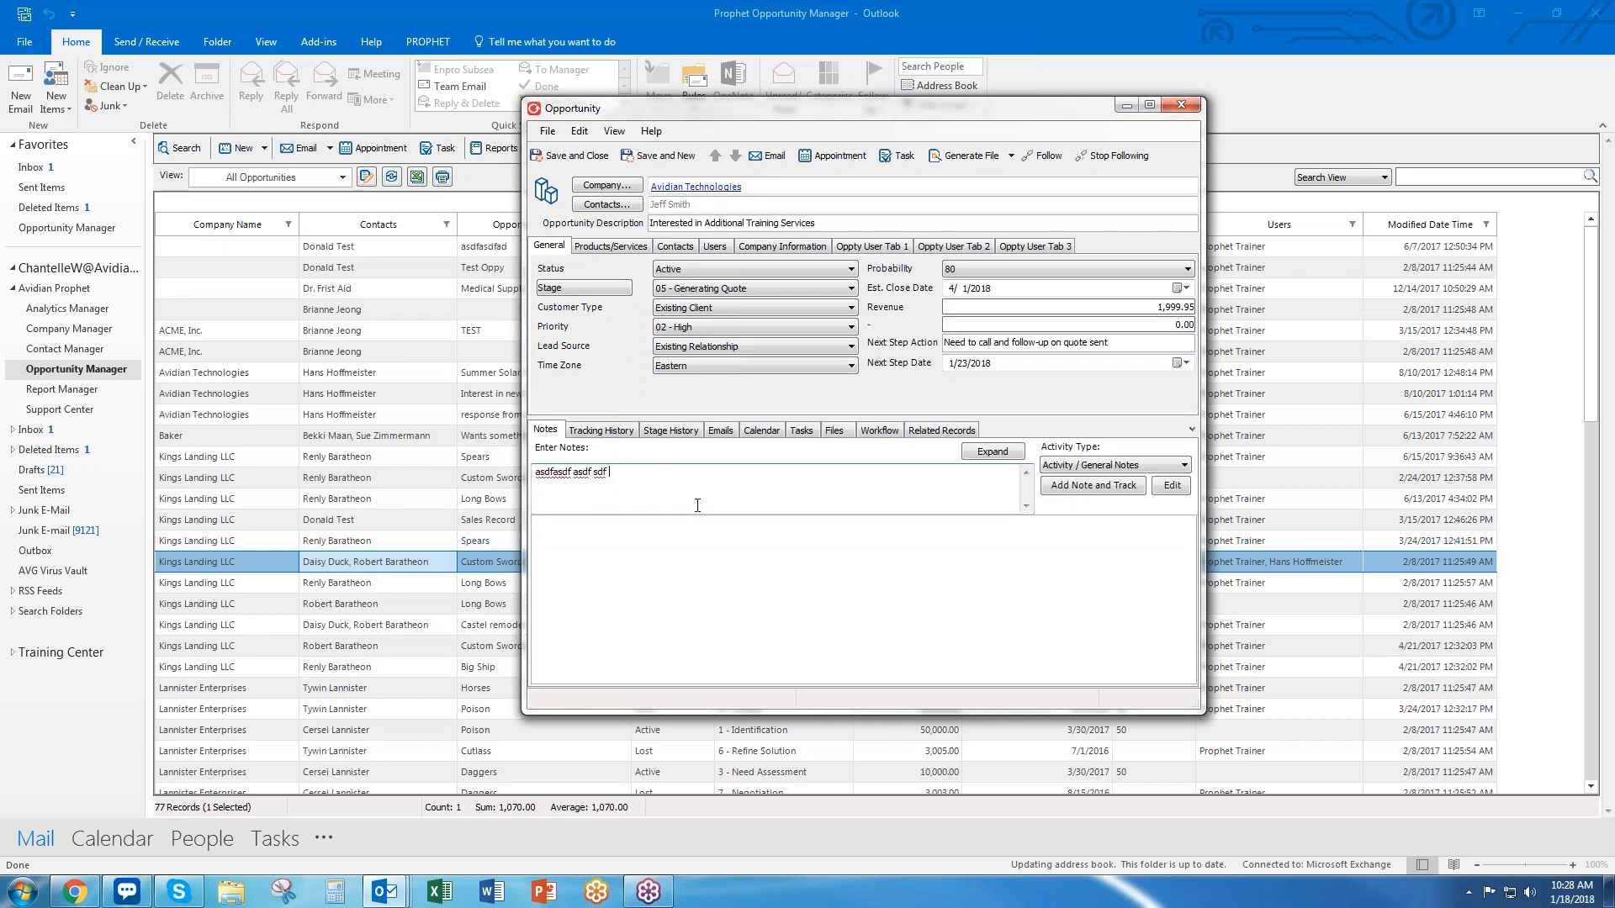
click(1083, 465)
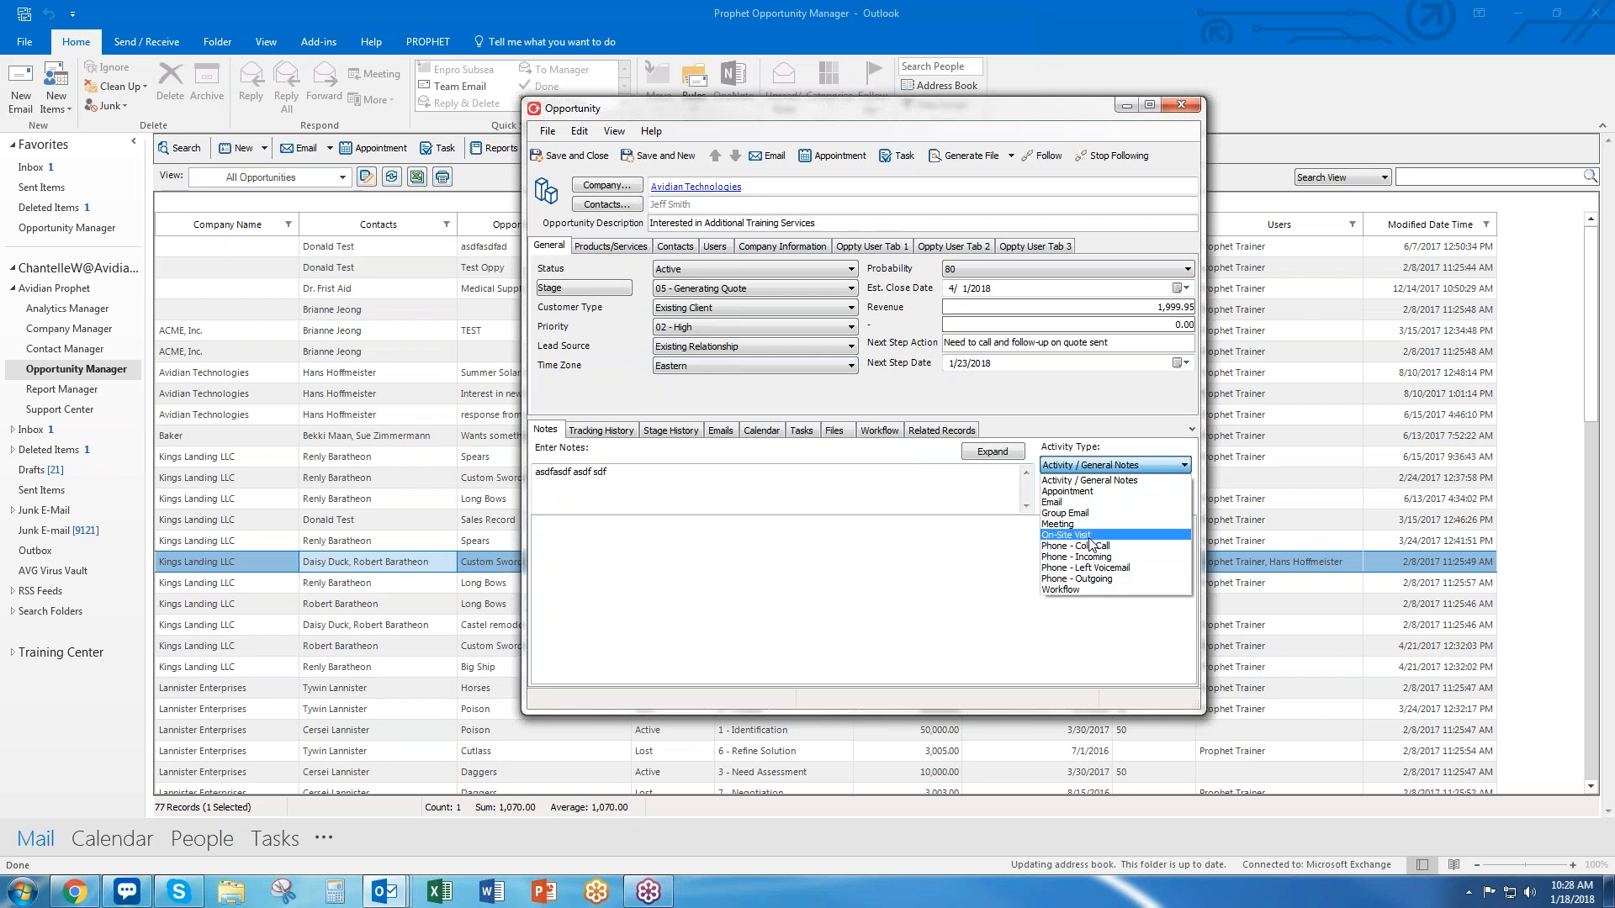
click(1063, 502)
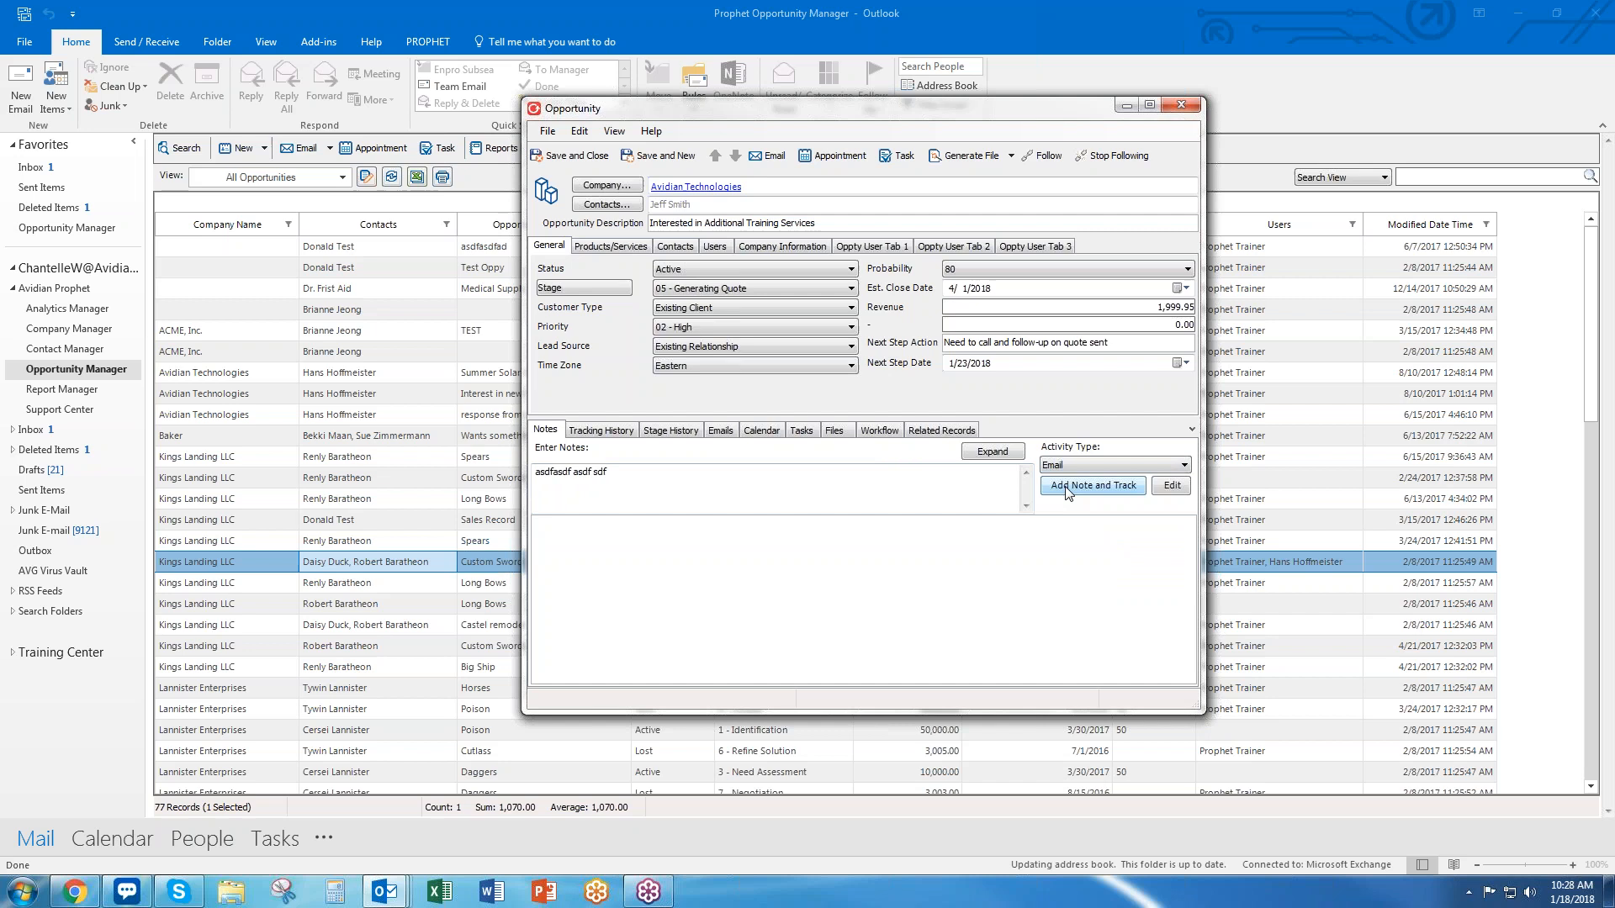
click(1066, 492)
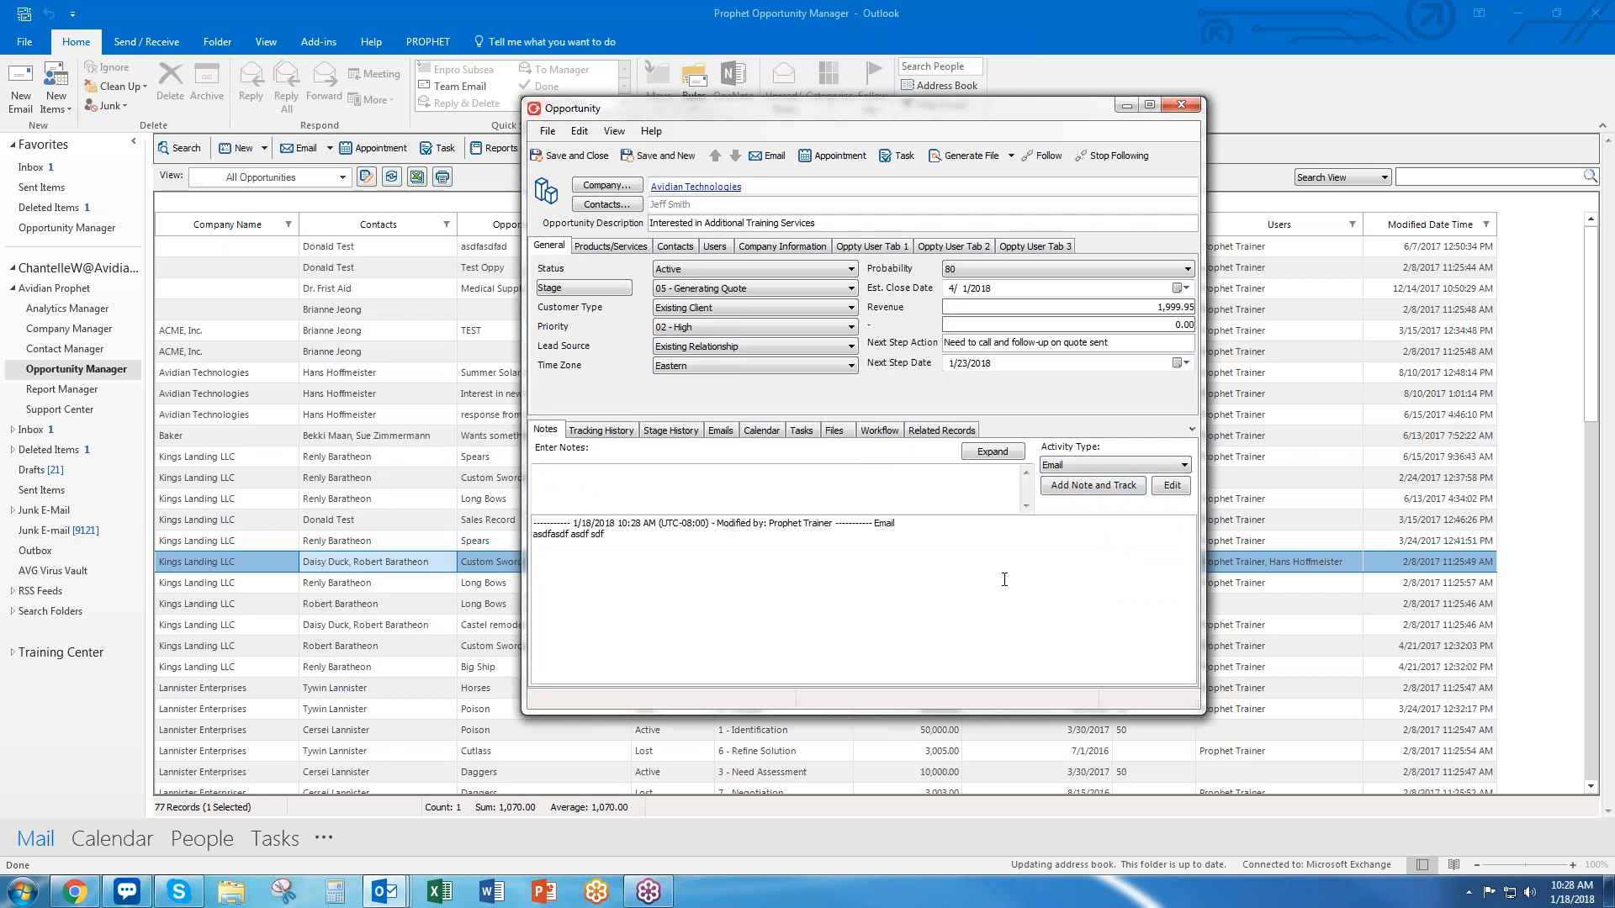
drag(573, 523, 902, 530)
click(890, 543)
Add a tracked entry without note text to the opportunity, using the activity type Phone - Left Voicemail
click(1108, 465)
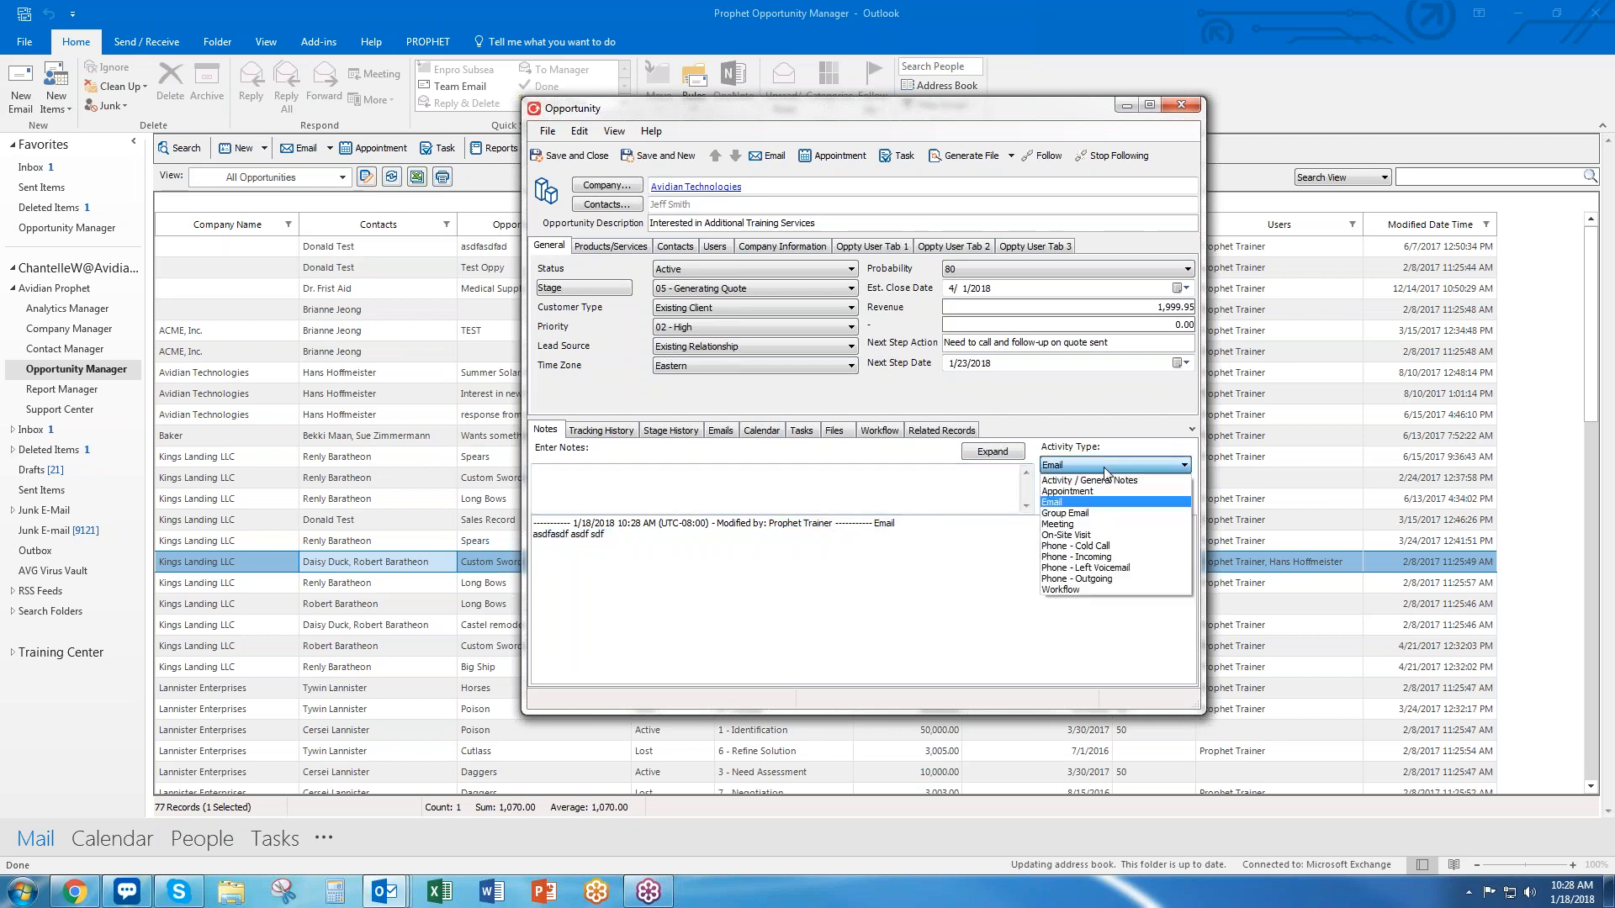
click(1095, 569)
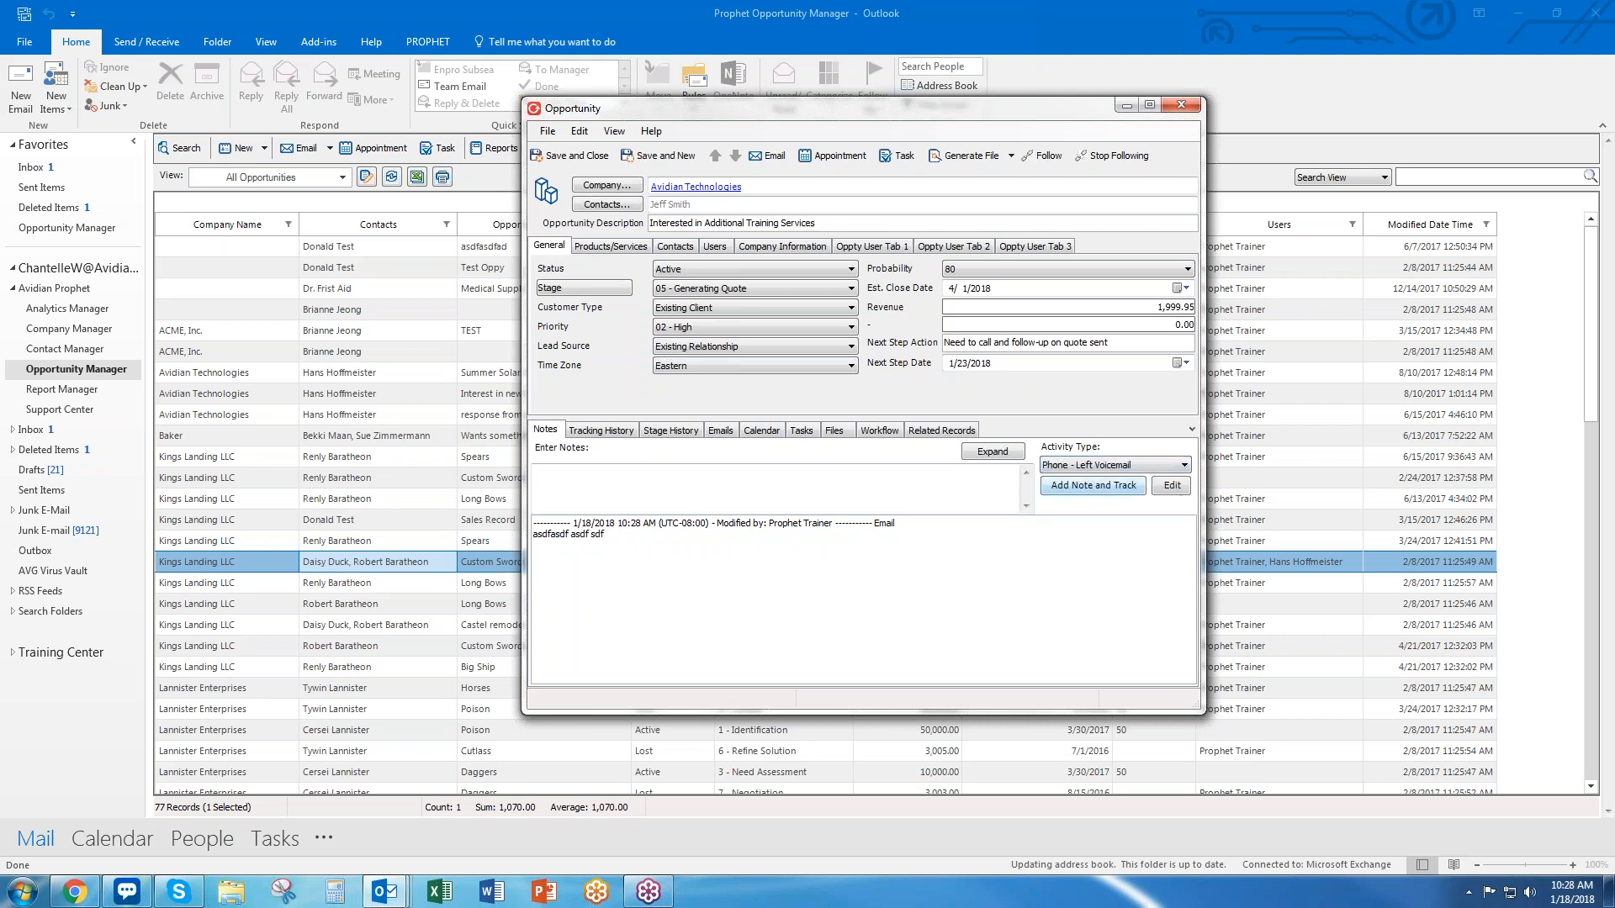
click(1084, 488)
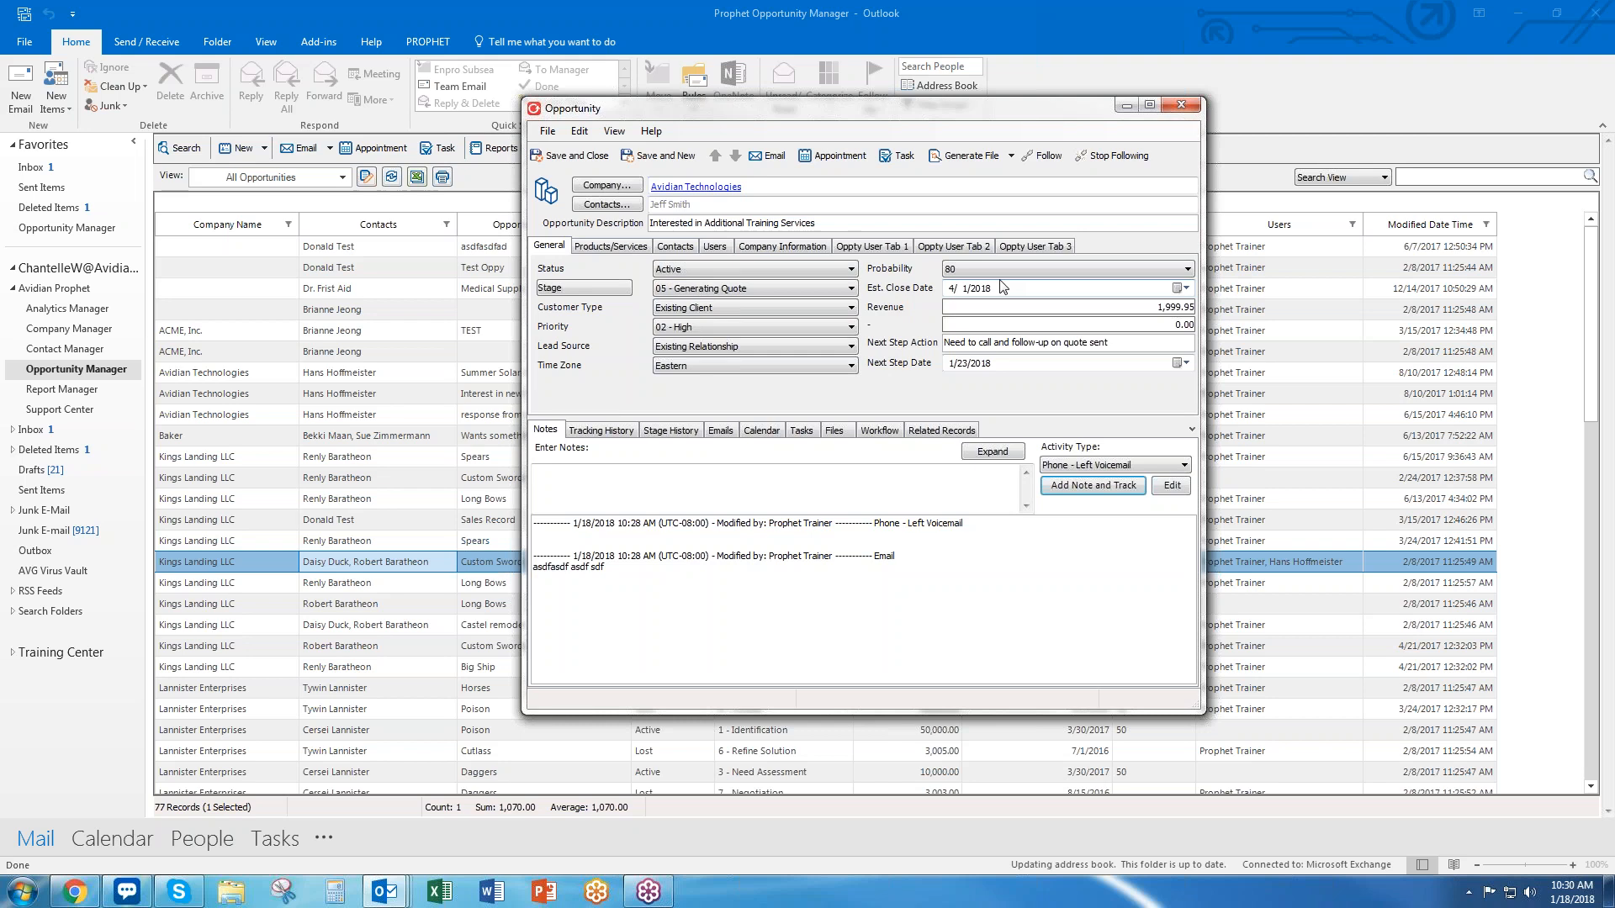
Find contacts by the company name "kings" and add the highlighted Kings Landing LLC contact to the opportunity
click(674, 249)
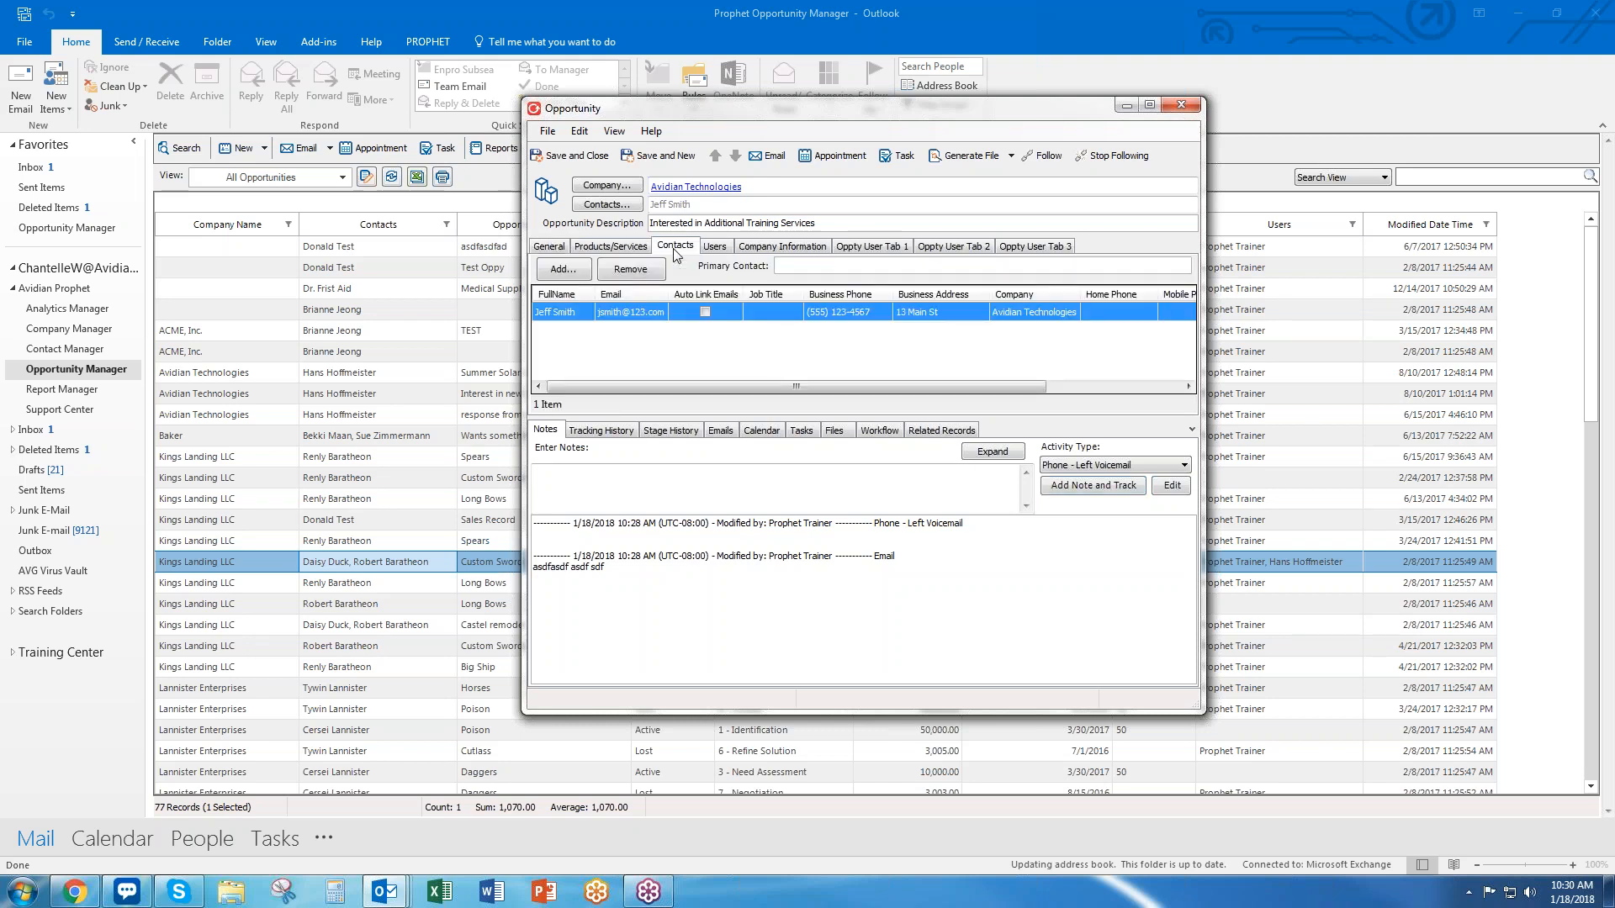
click(558, 269)
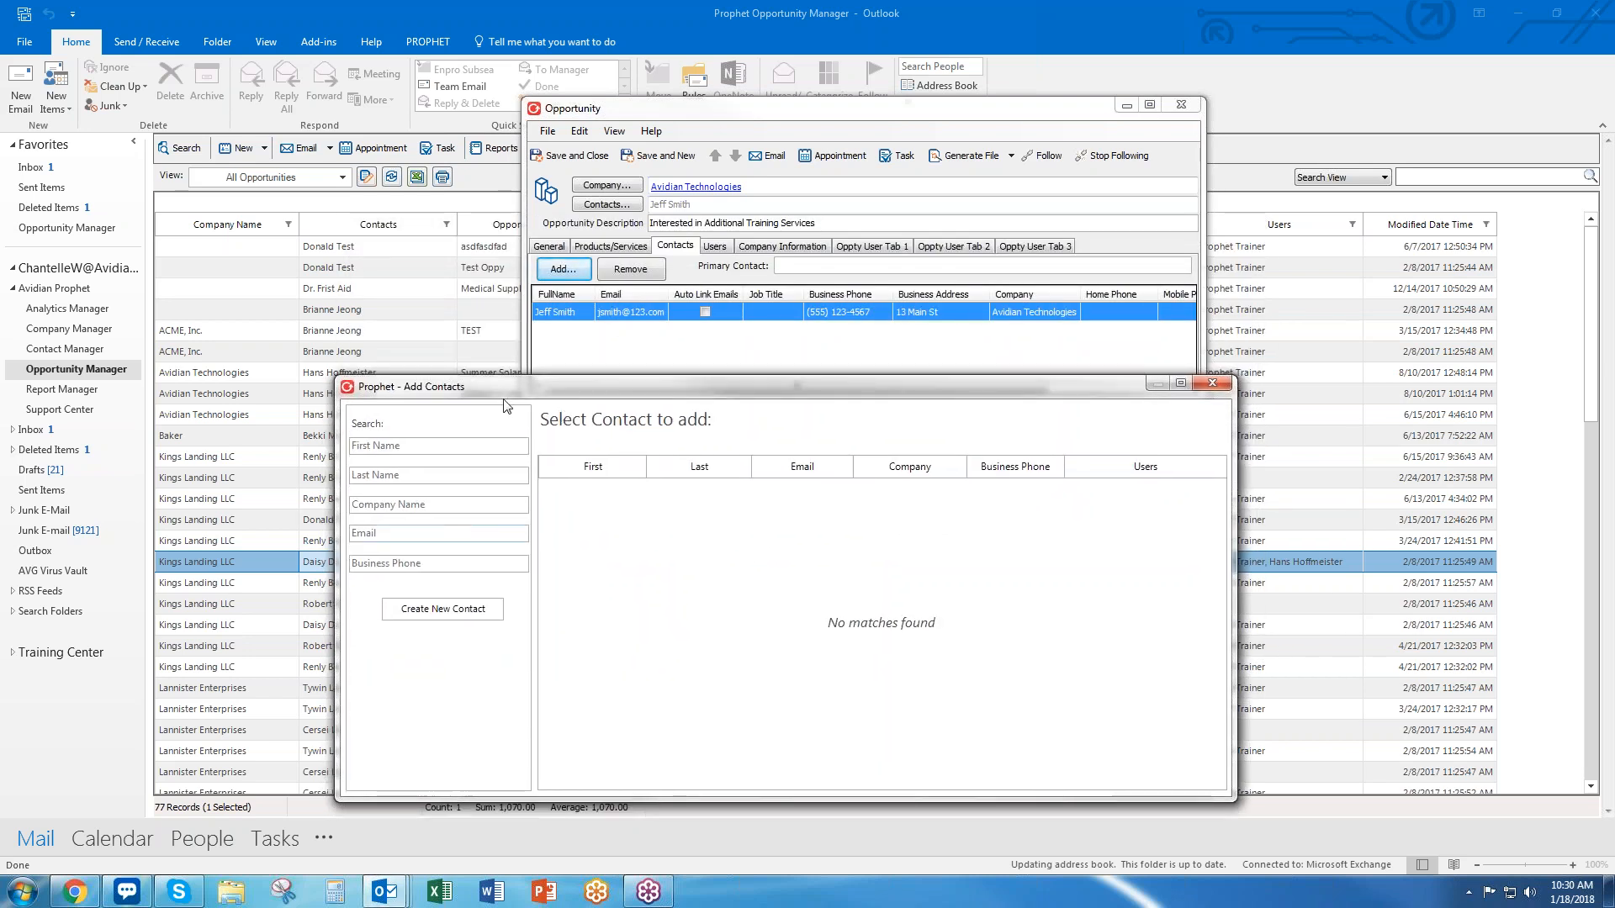
click(450, 504)
text(kings)
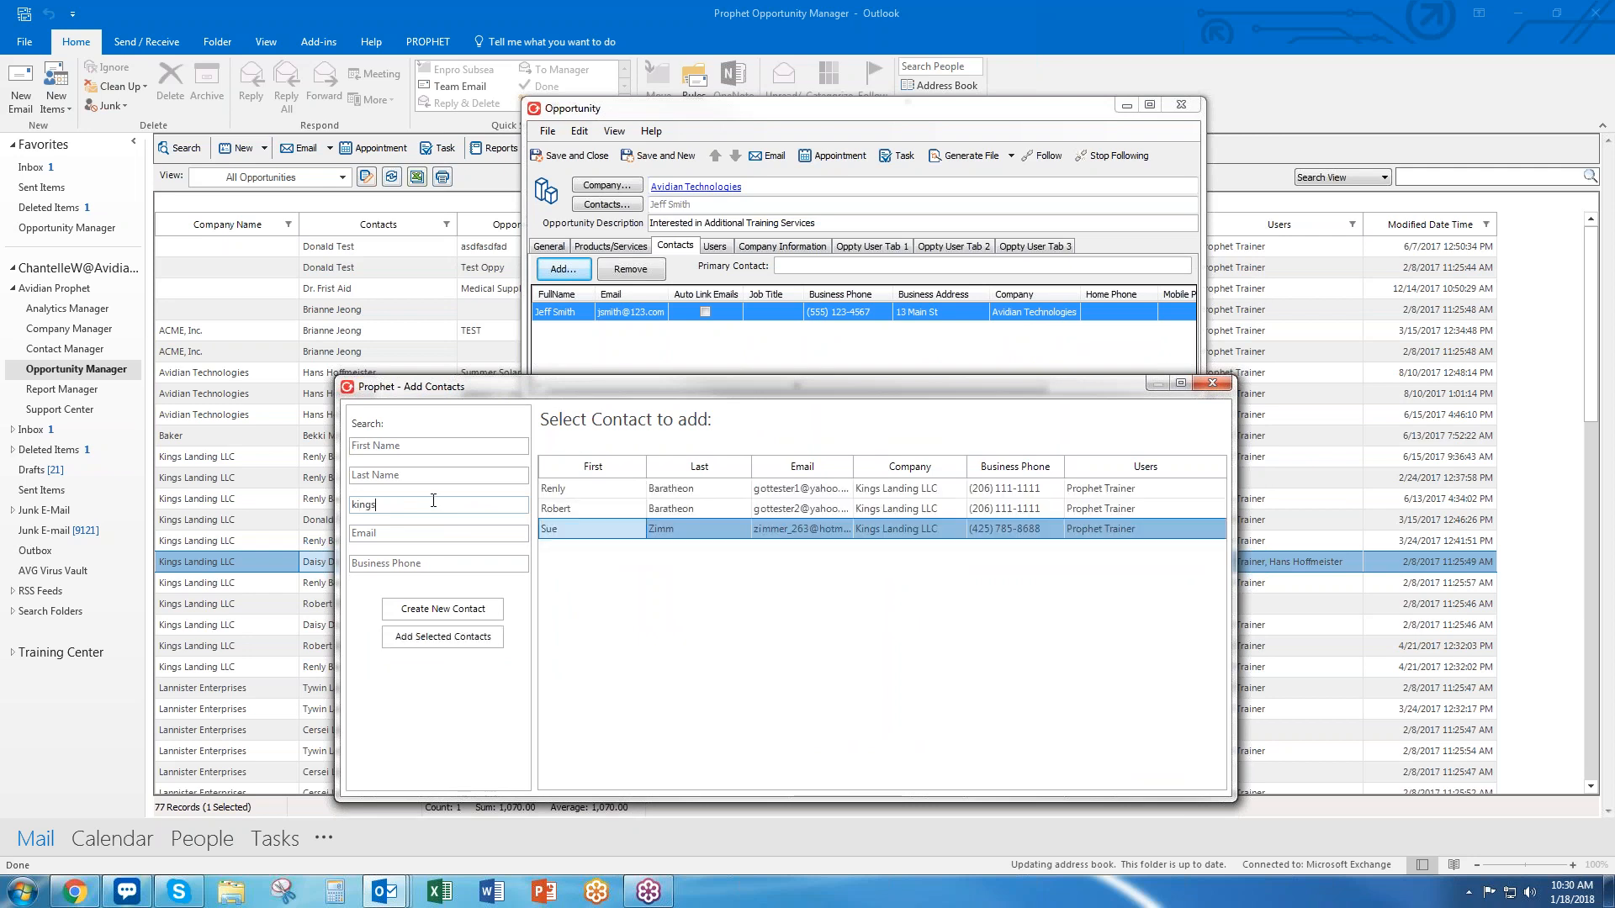
click(457, 639)
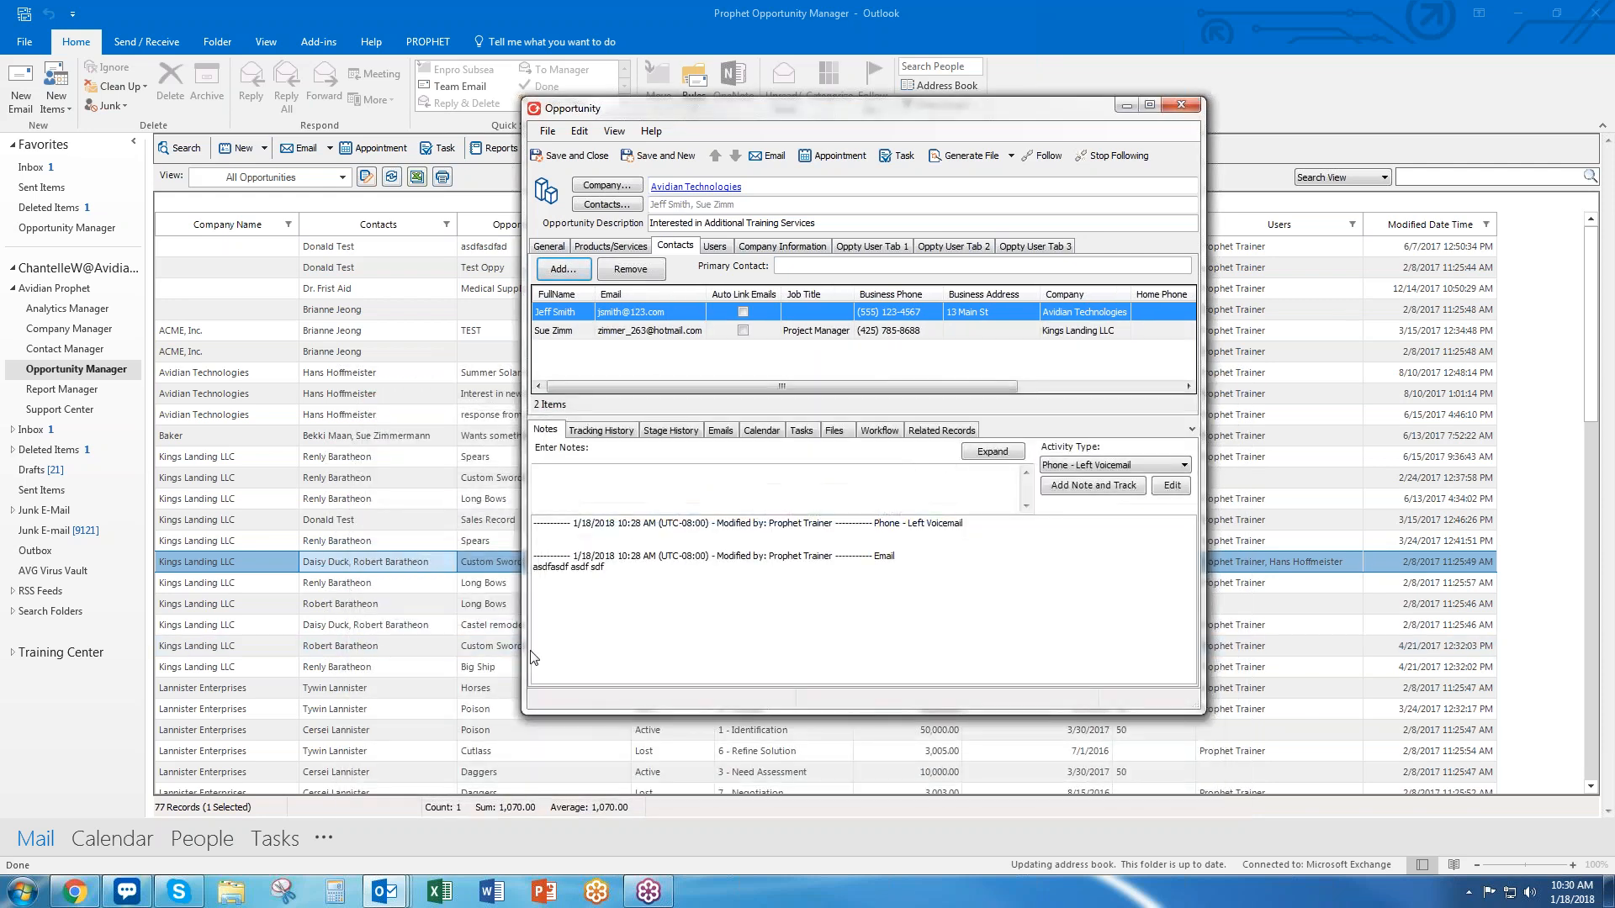
click(1076, 338)
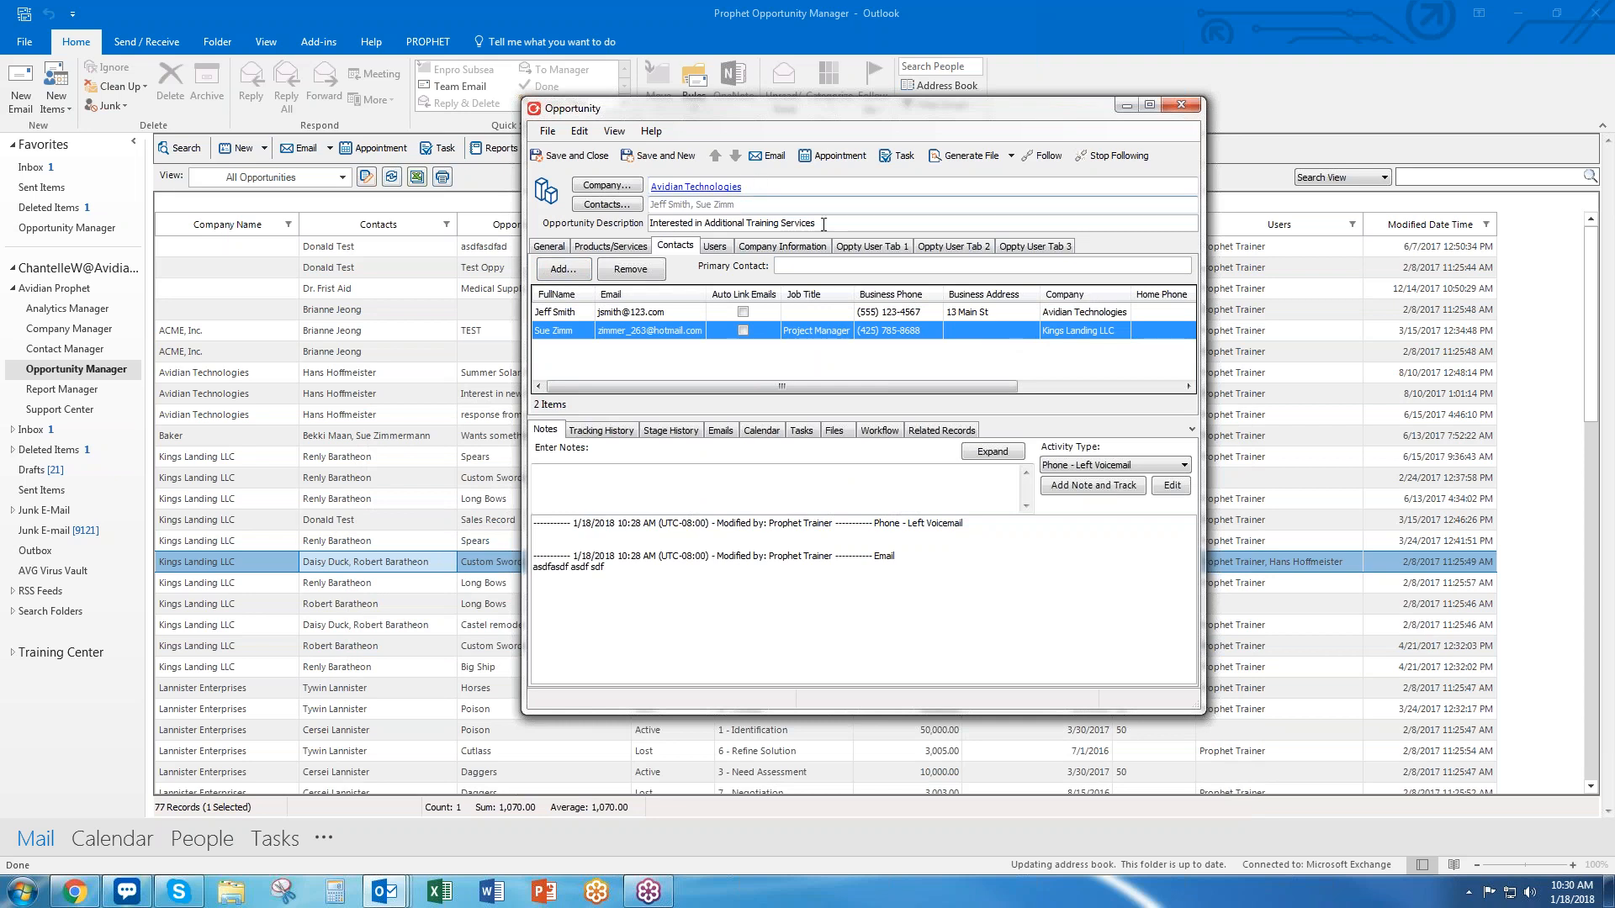
drag(841, 223, 523, 223)
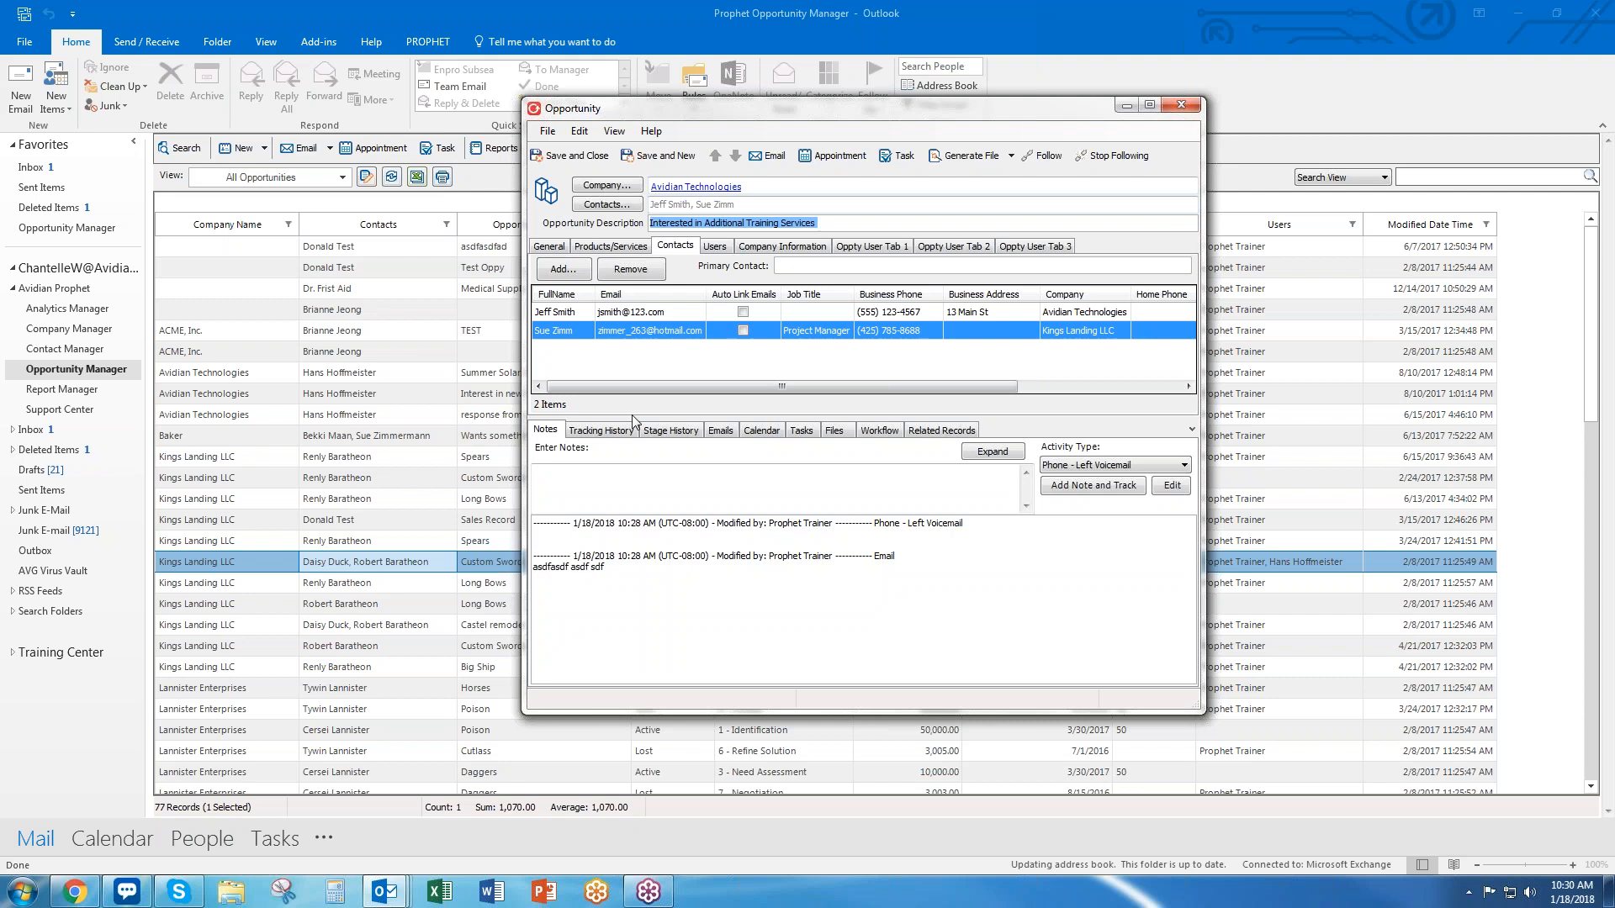
click(562, 275)
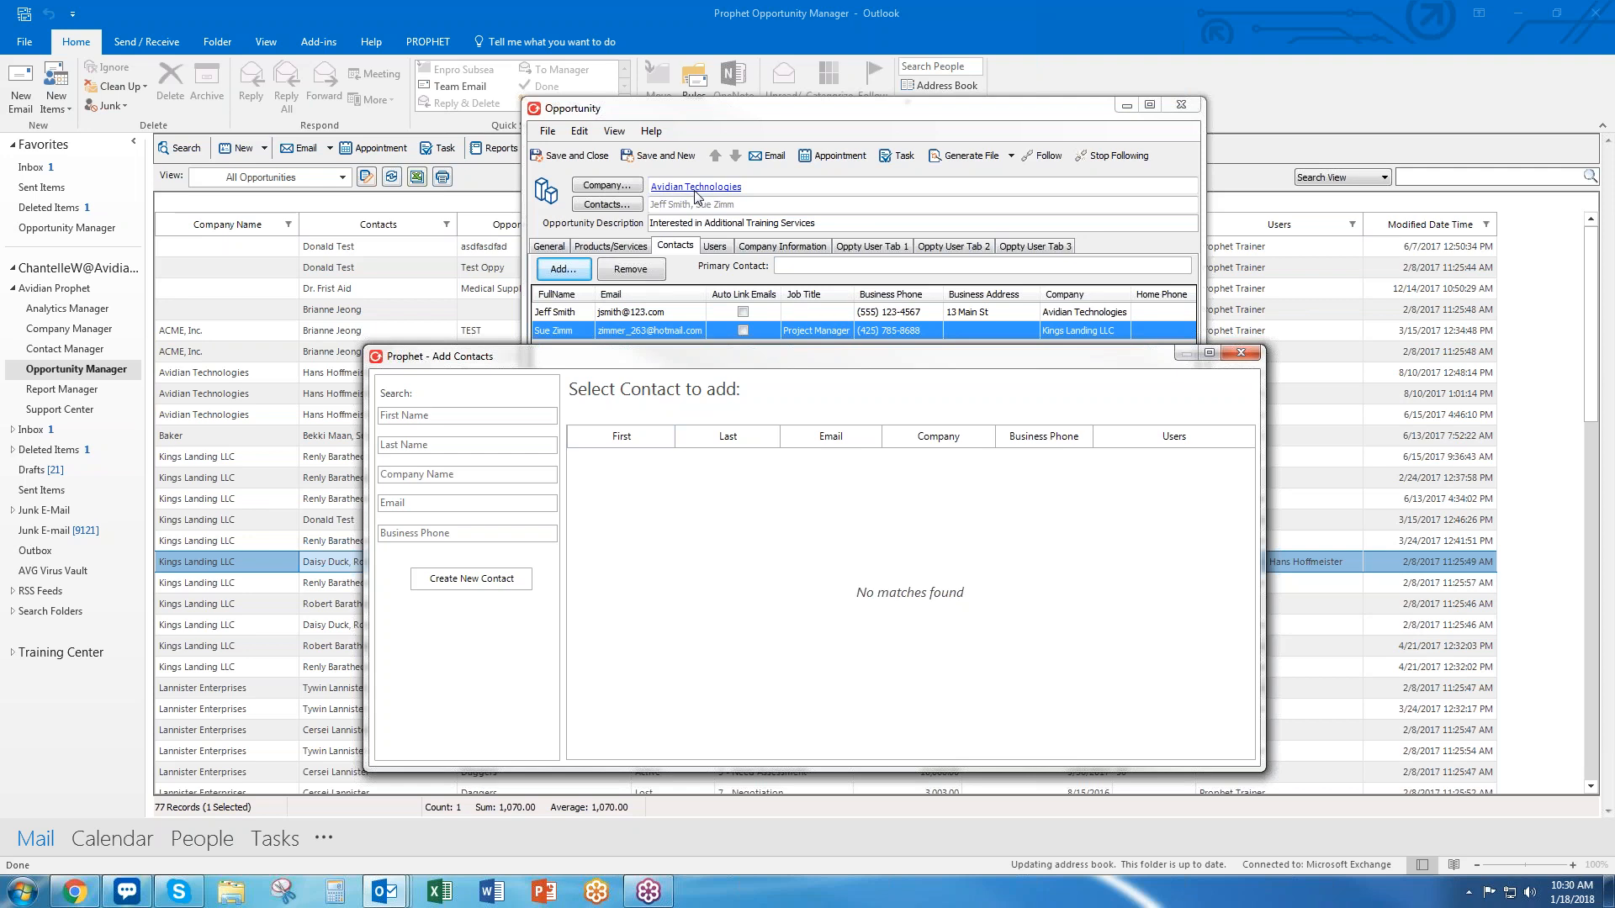
click(1241, 352)
click(714, 245)
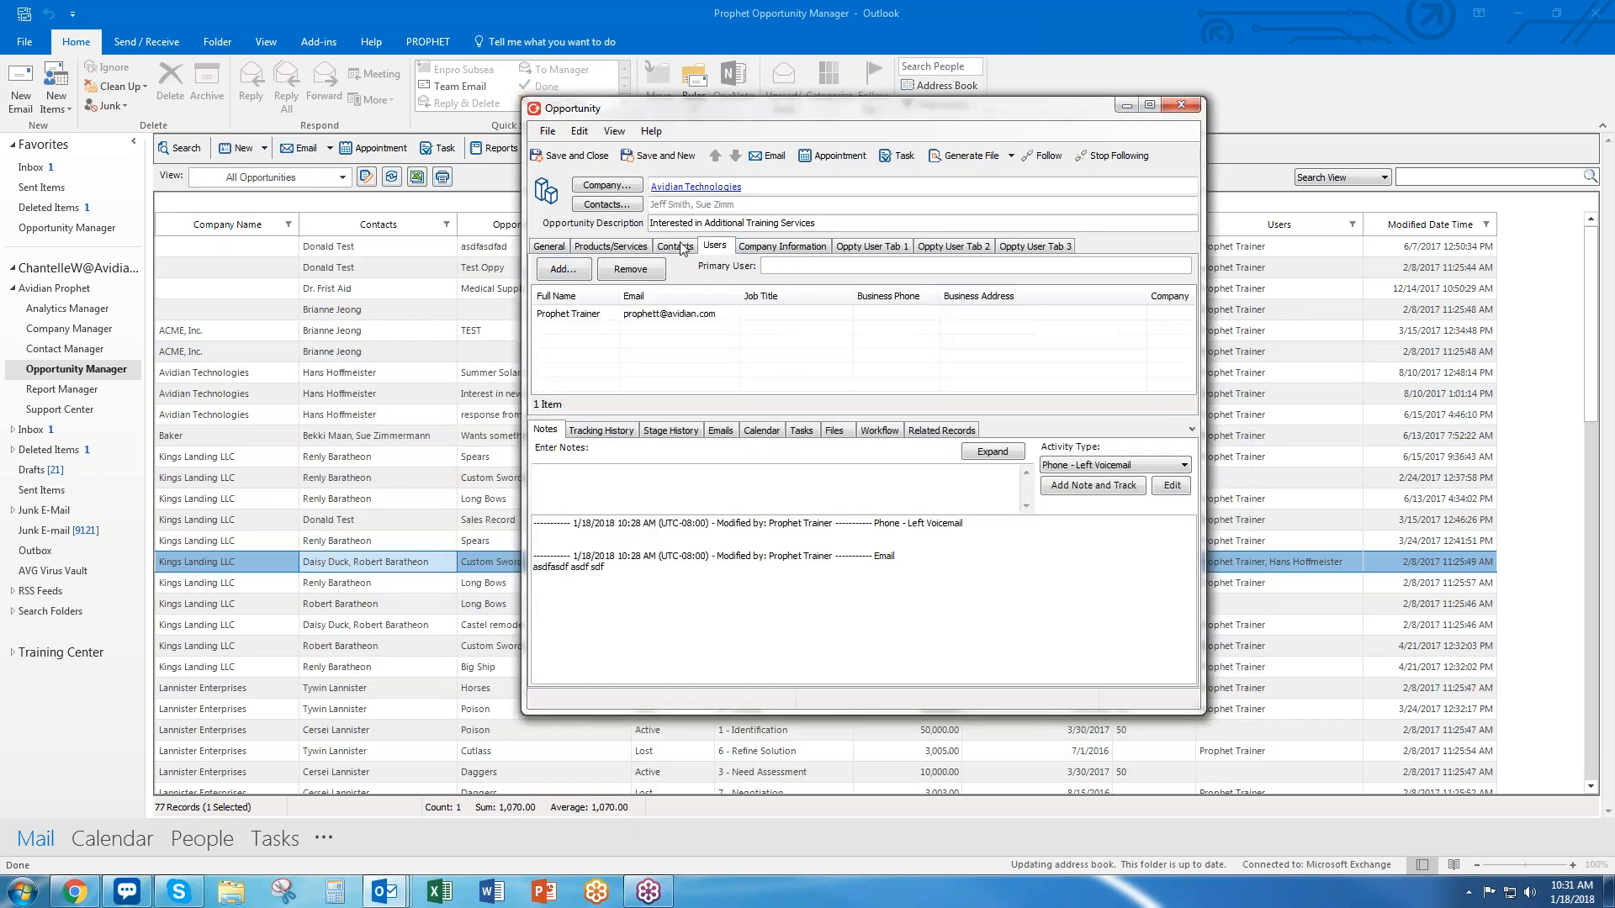
View the Outlook contact record of the opportunity's Avidian Technologies contact, and close it
click(674, 245)
click(620, 312)
double_click(617, 309)
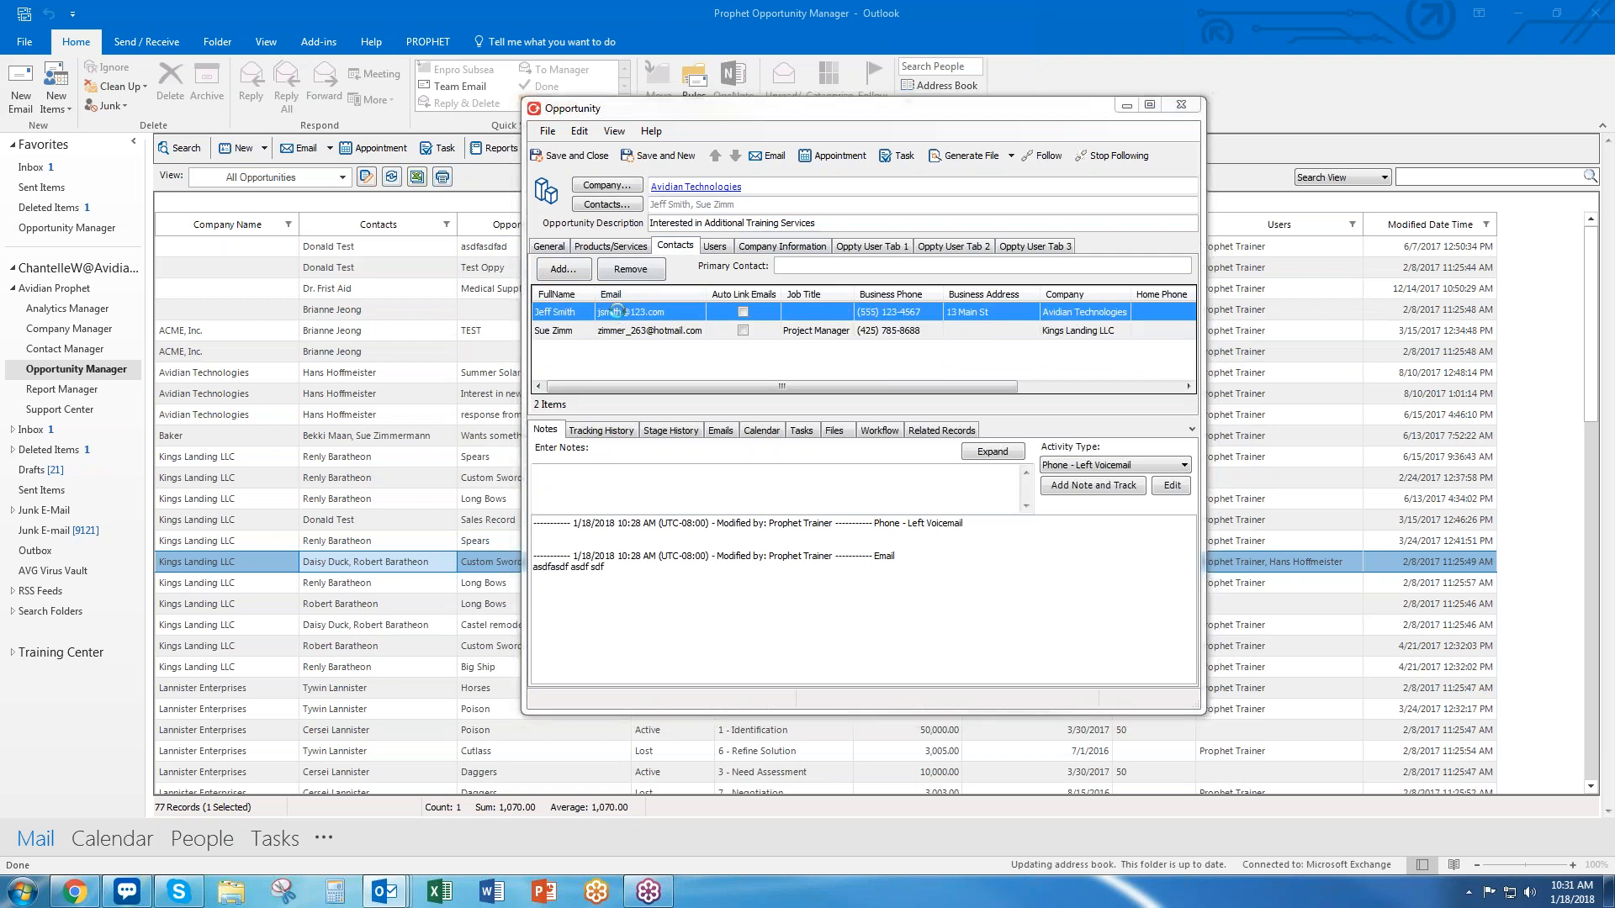
drag(525, 183, 695, 176)
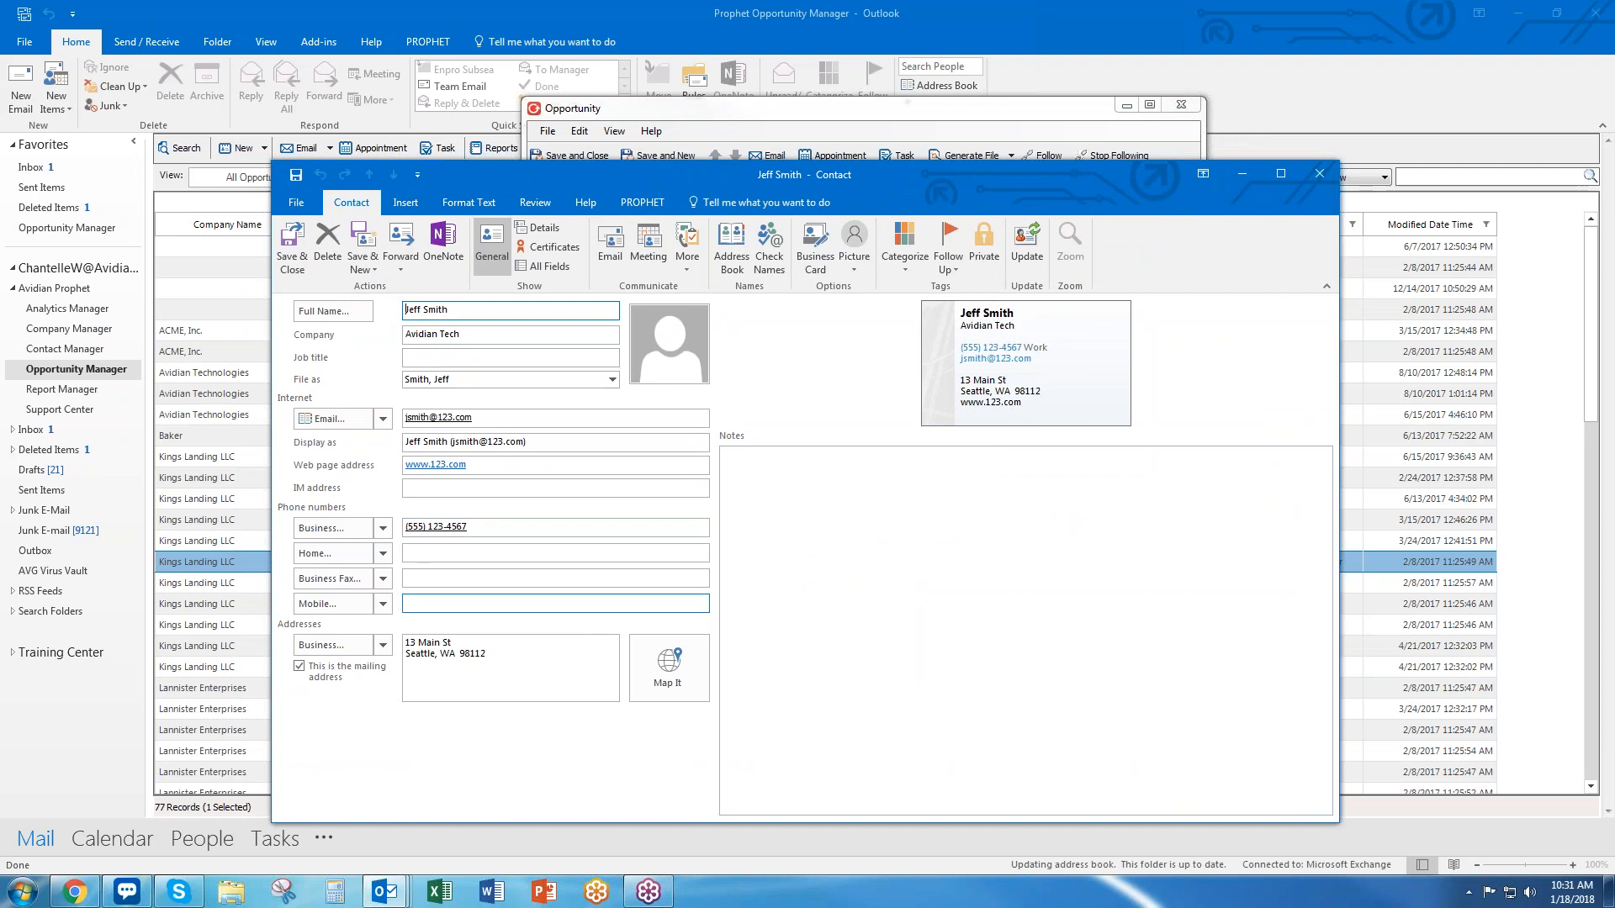
click(712, 109)
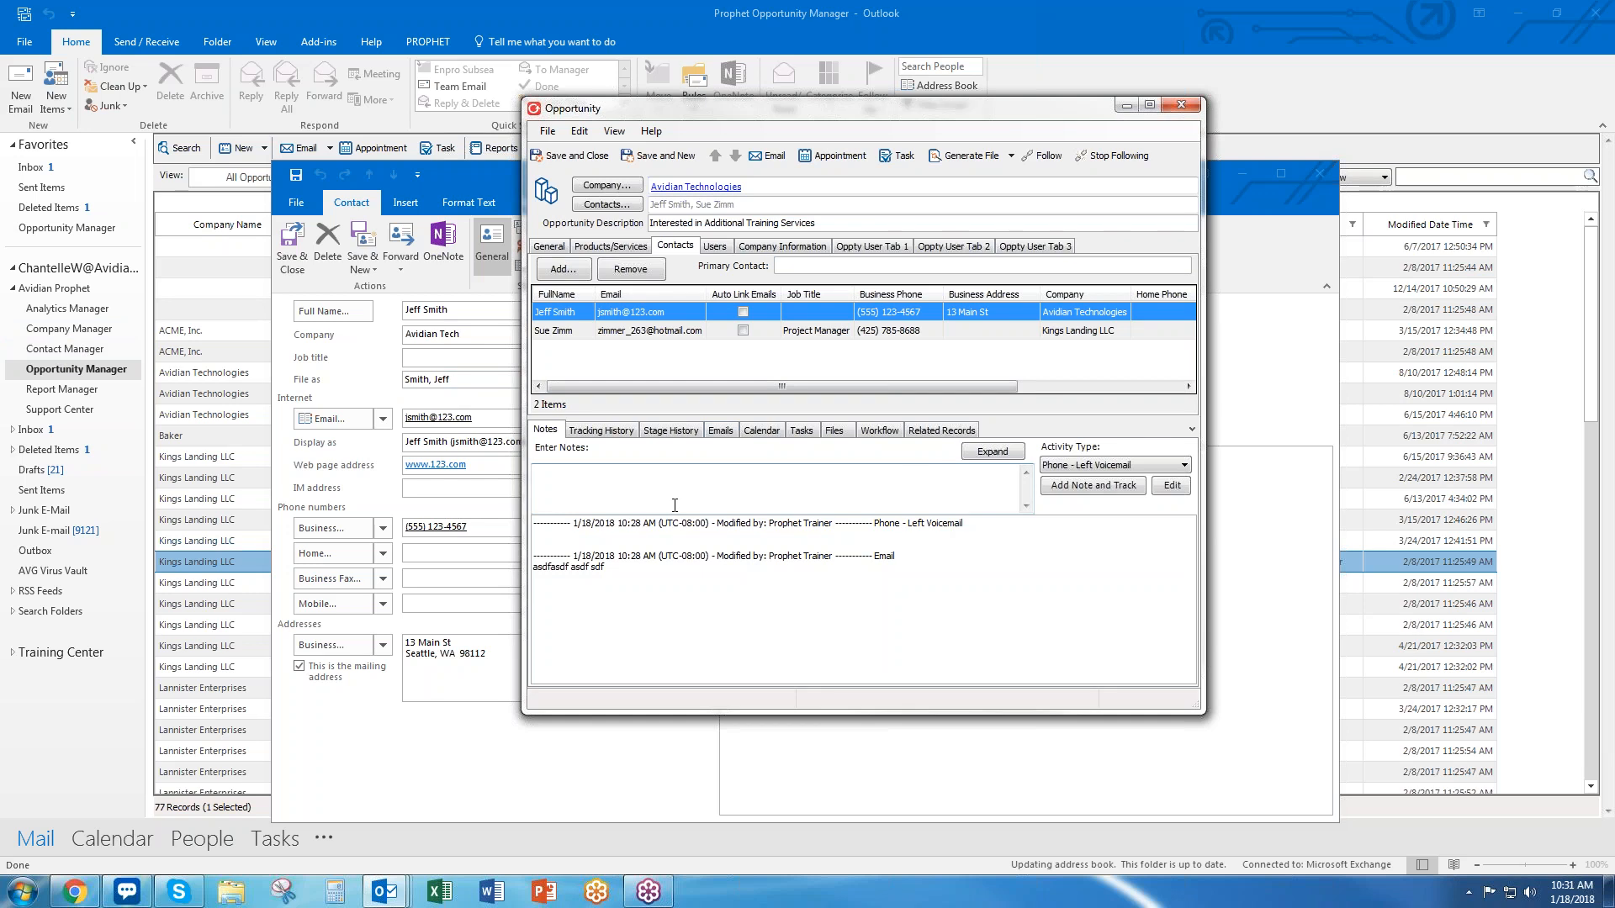
click(1314, 377)
click(1319, 174)
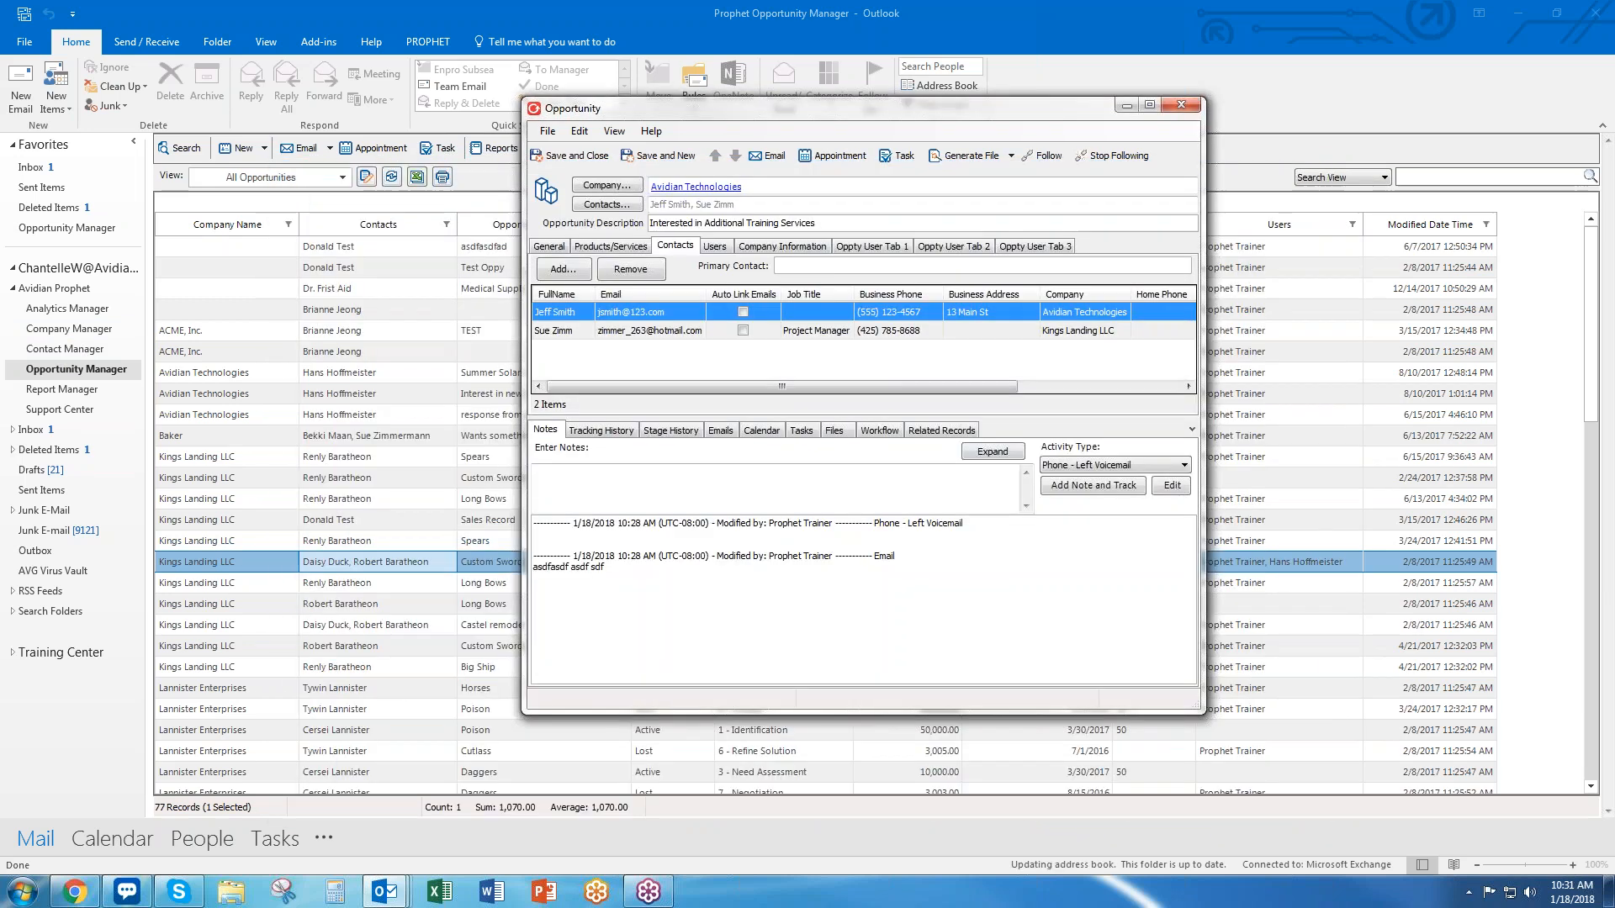
Remove the Prophet Trainer user from the opportunity's assigned users
click(715, 245)
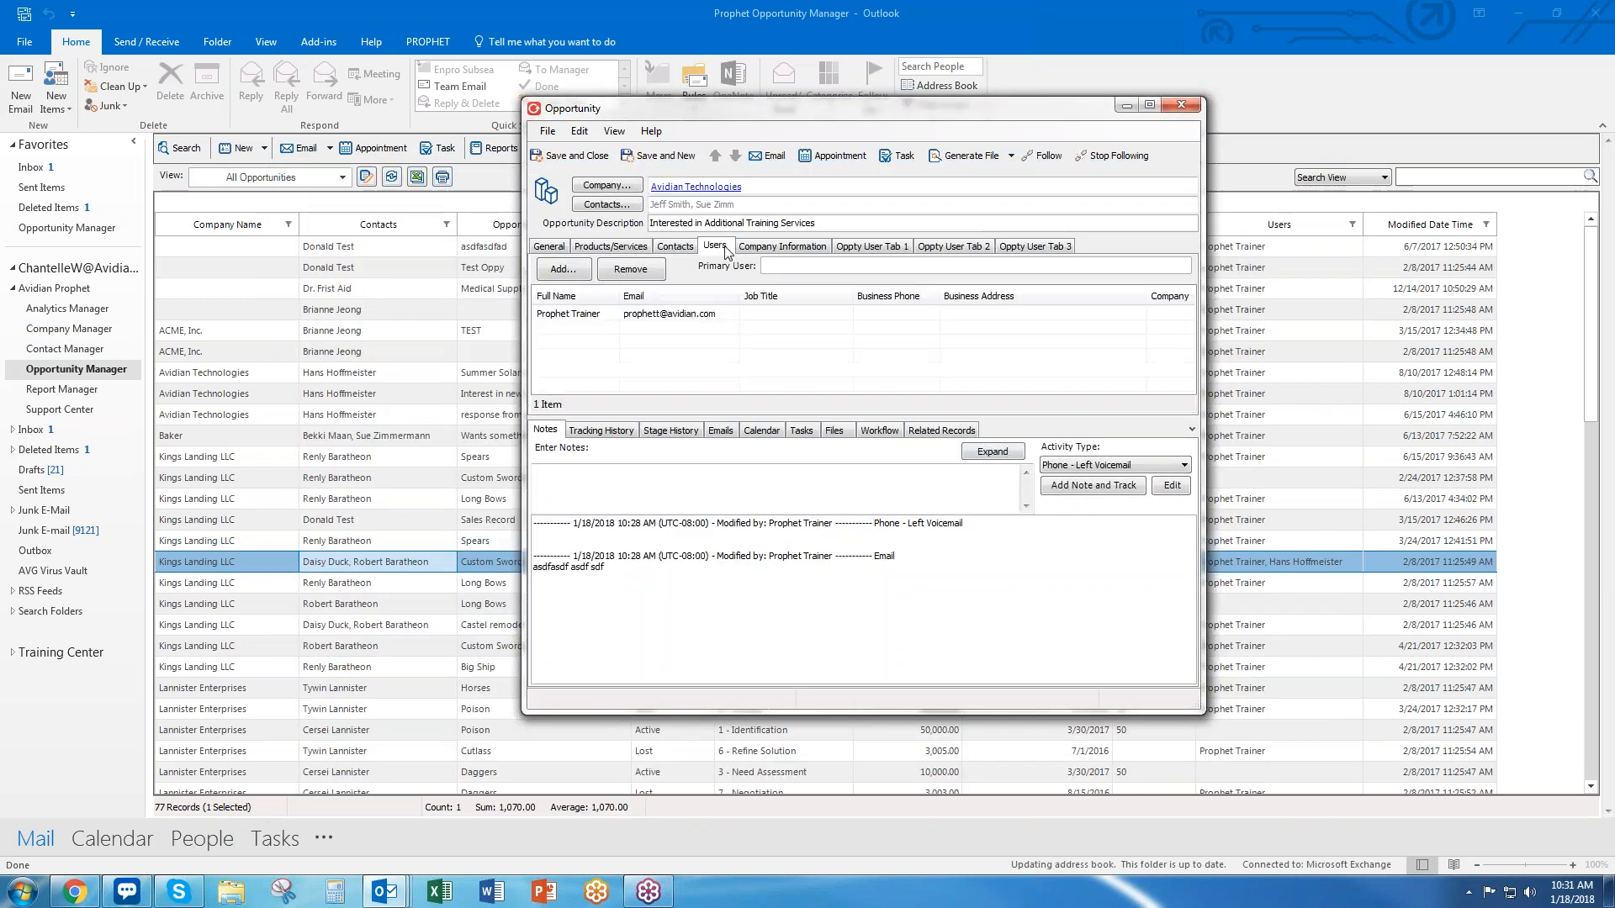
click(595, 314)
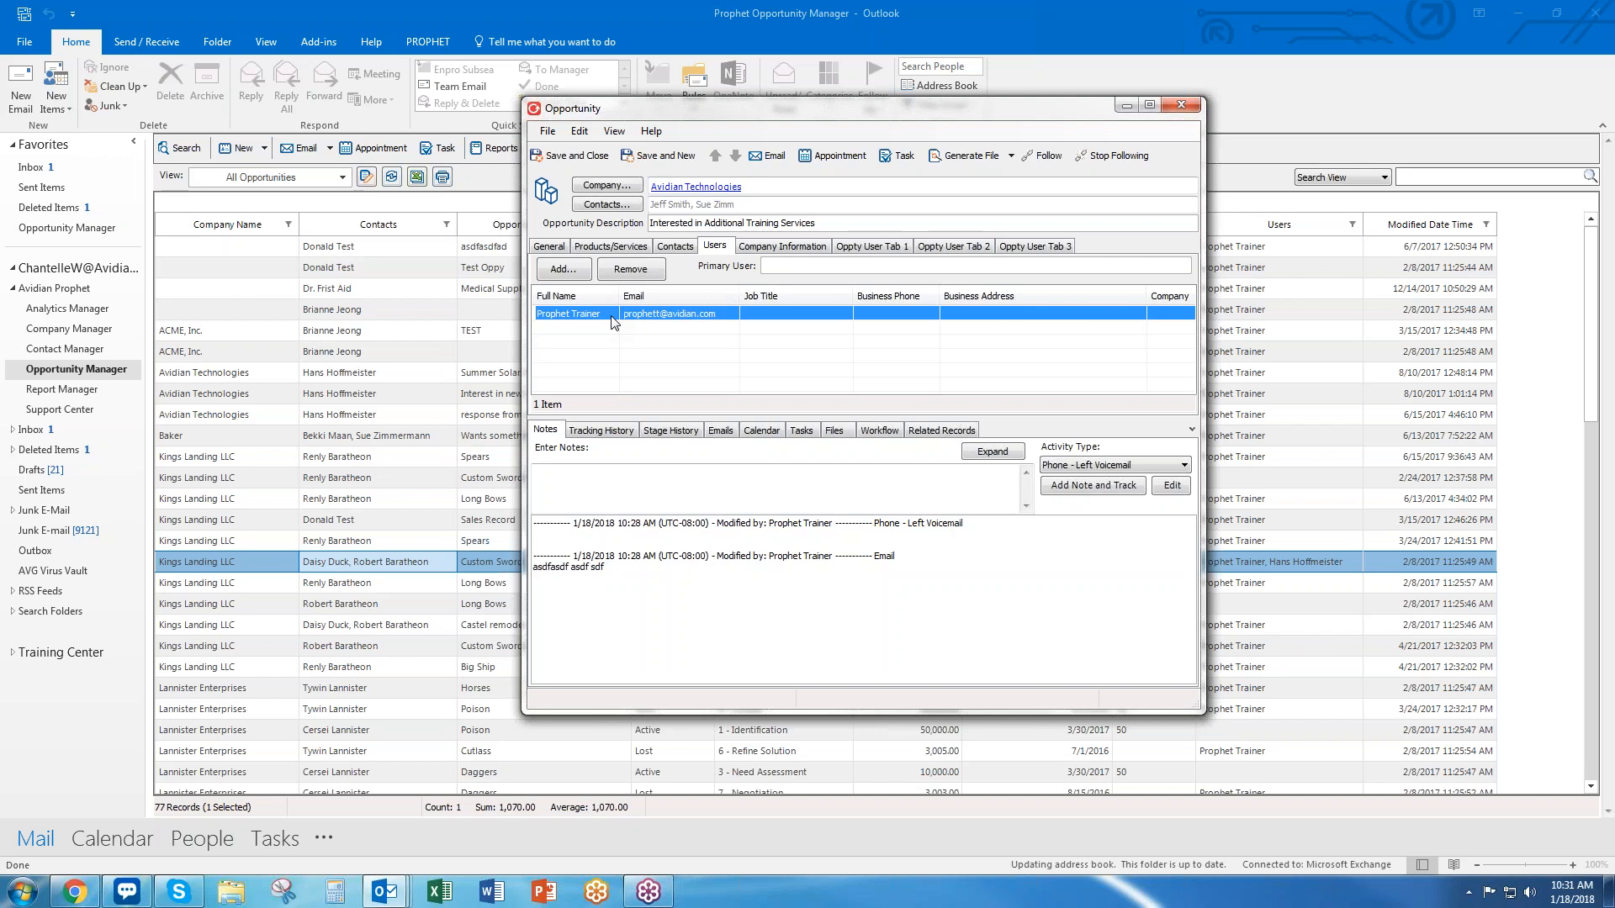
click(631, 271)
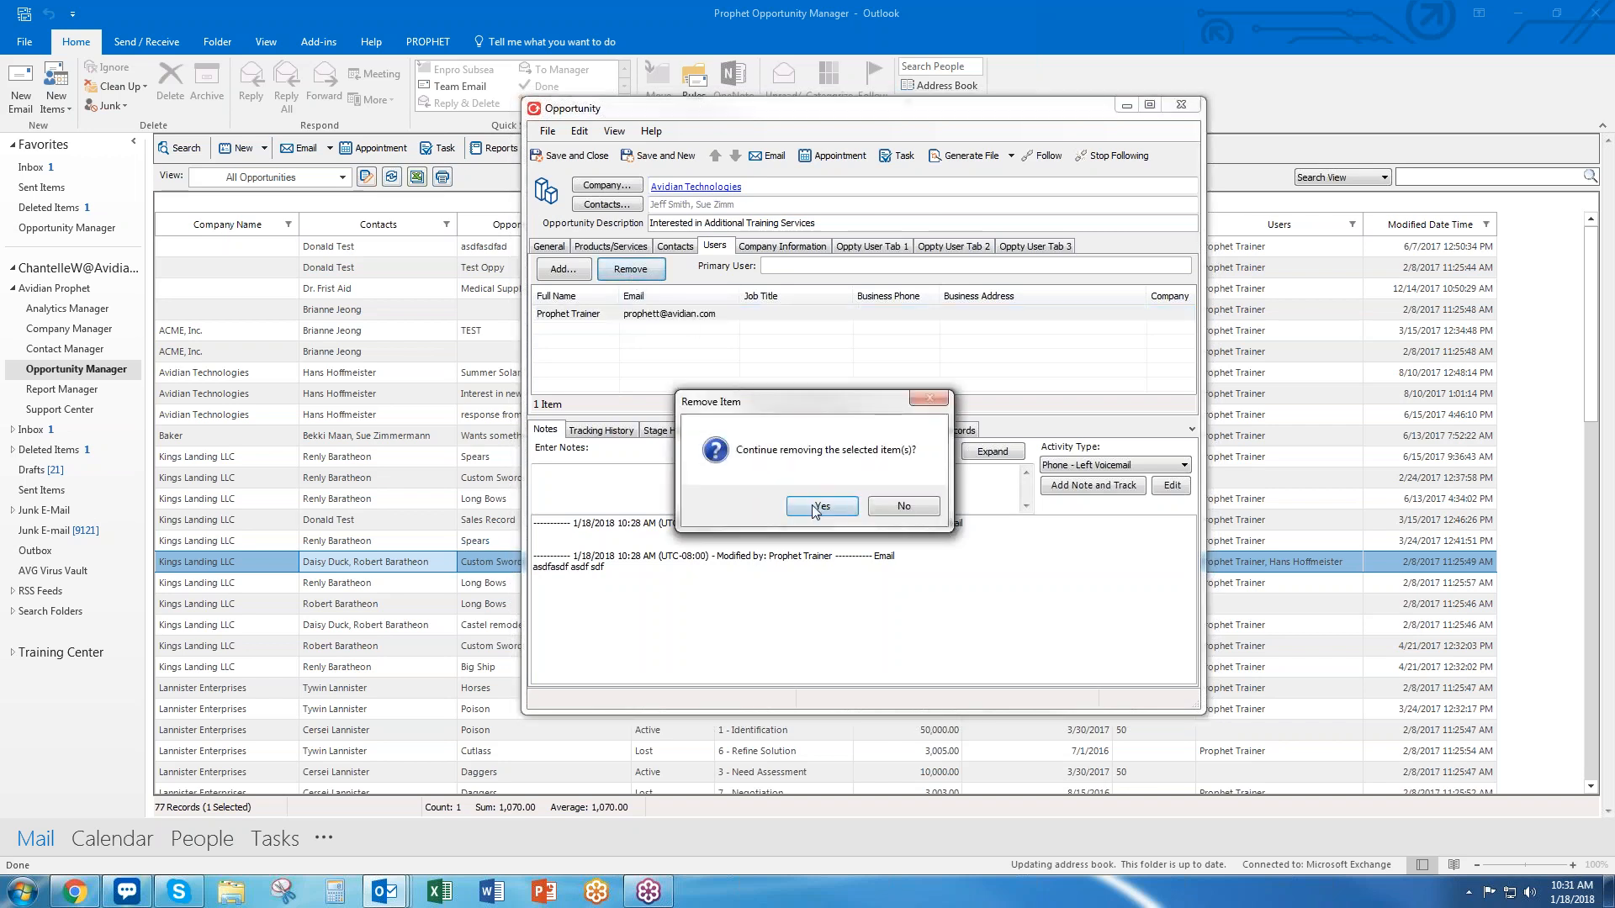
click(820, 508)
Assign two users from the User folder to the opportunity, the fourth and the last in the list
click(575, 270)
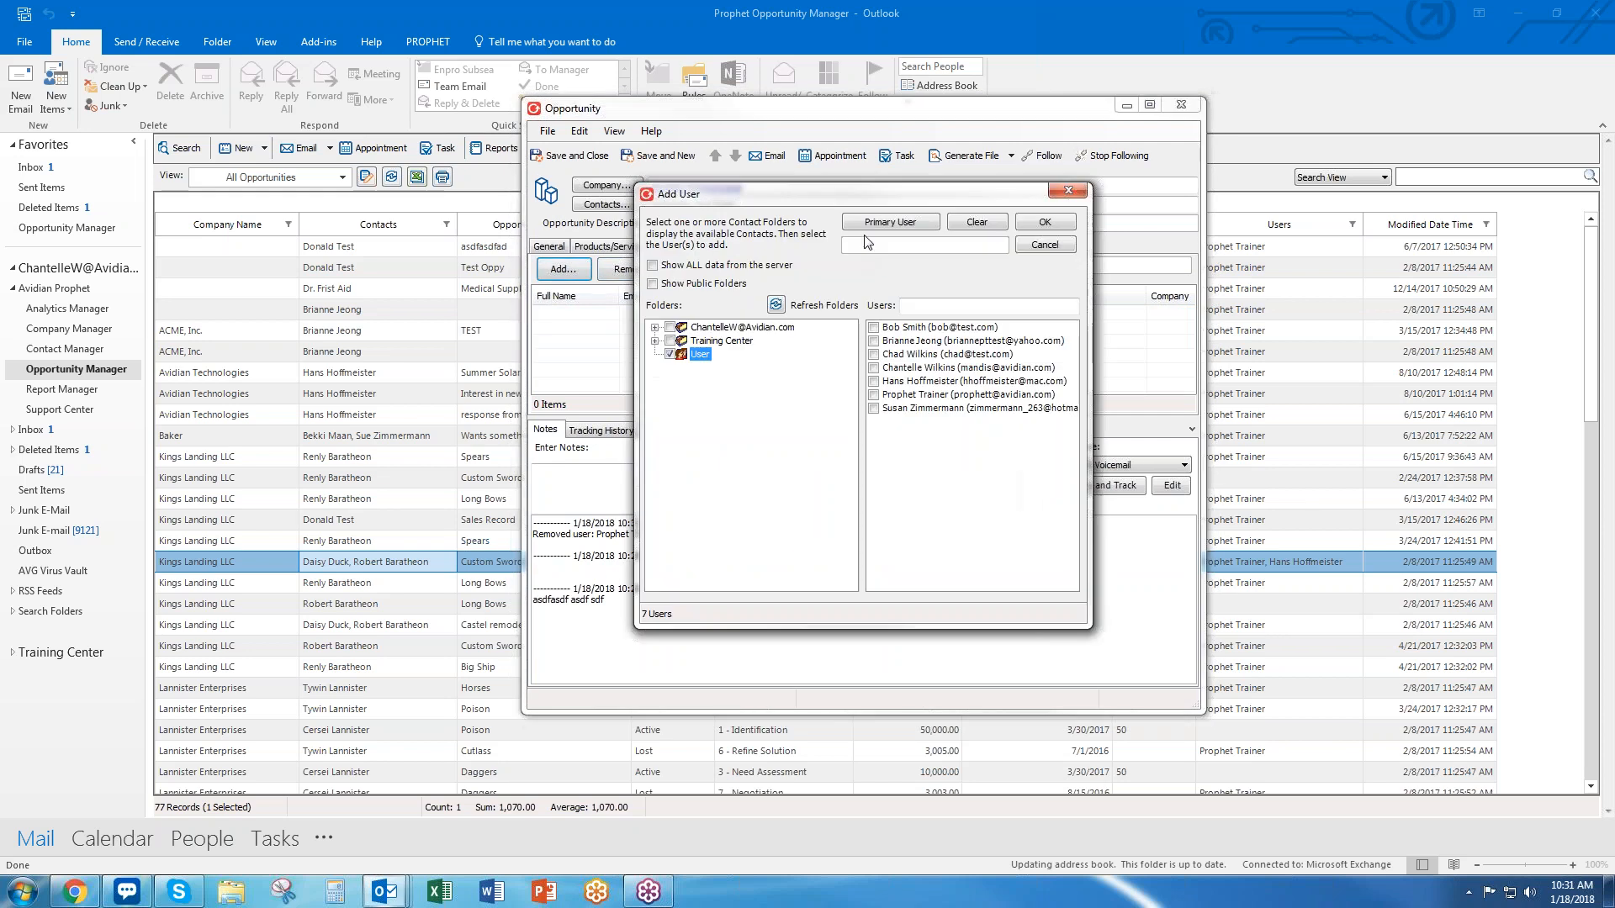
click(877, 368)
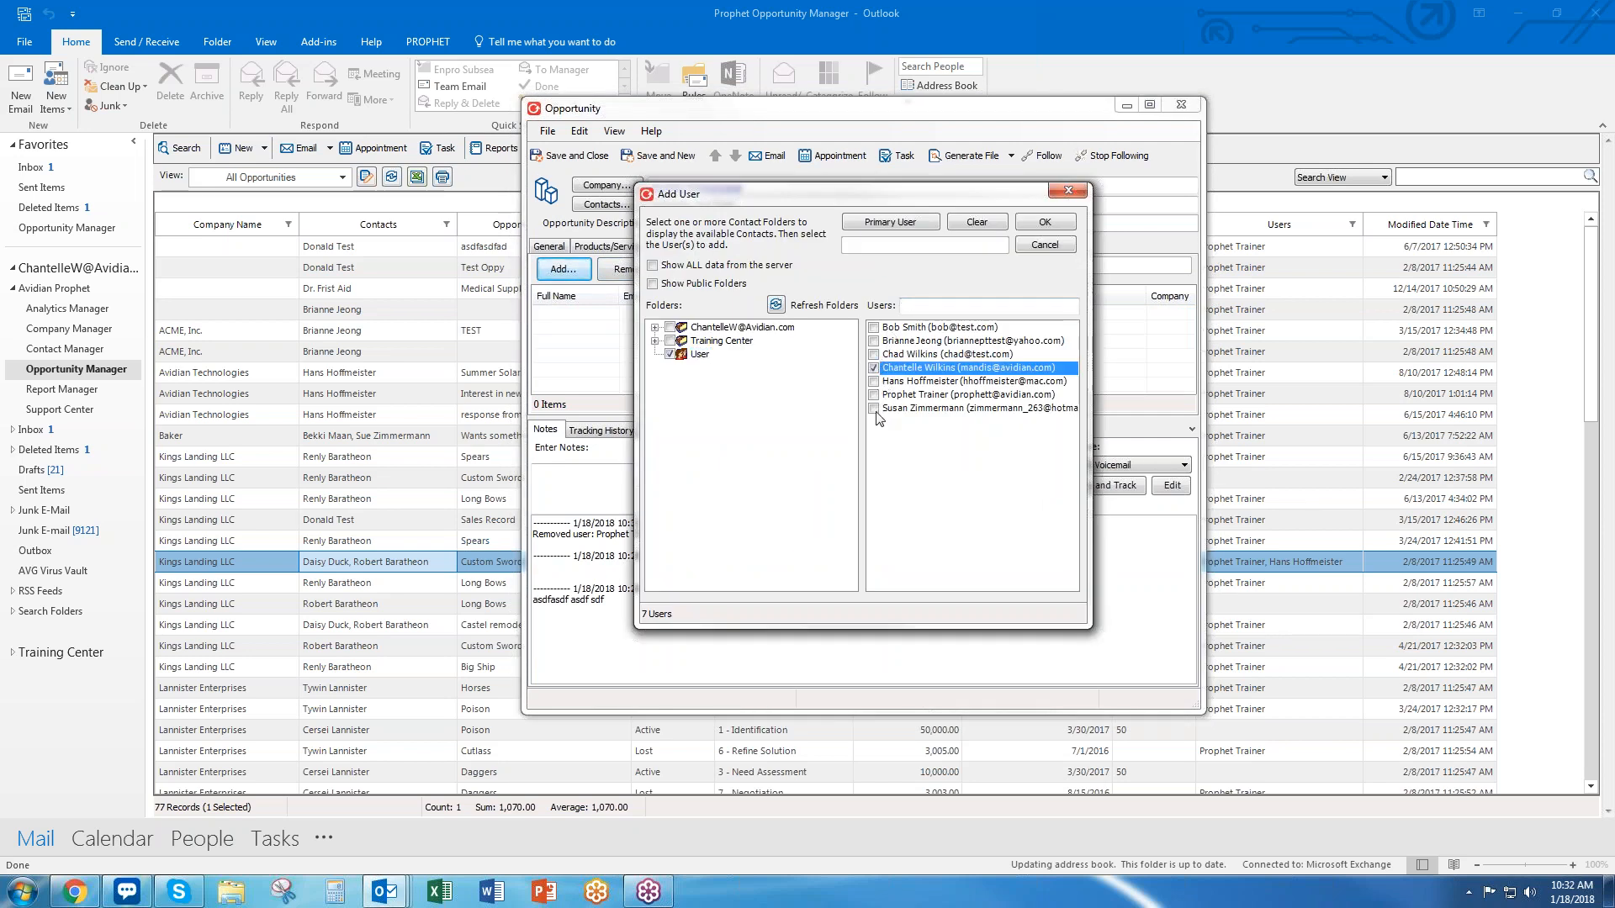
click(875, 408)
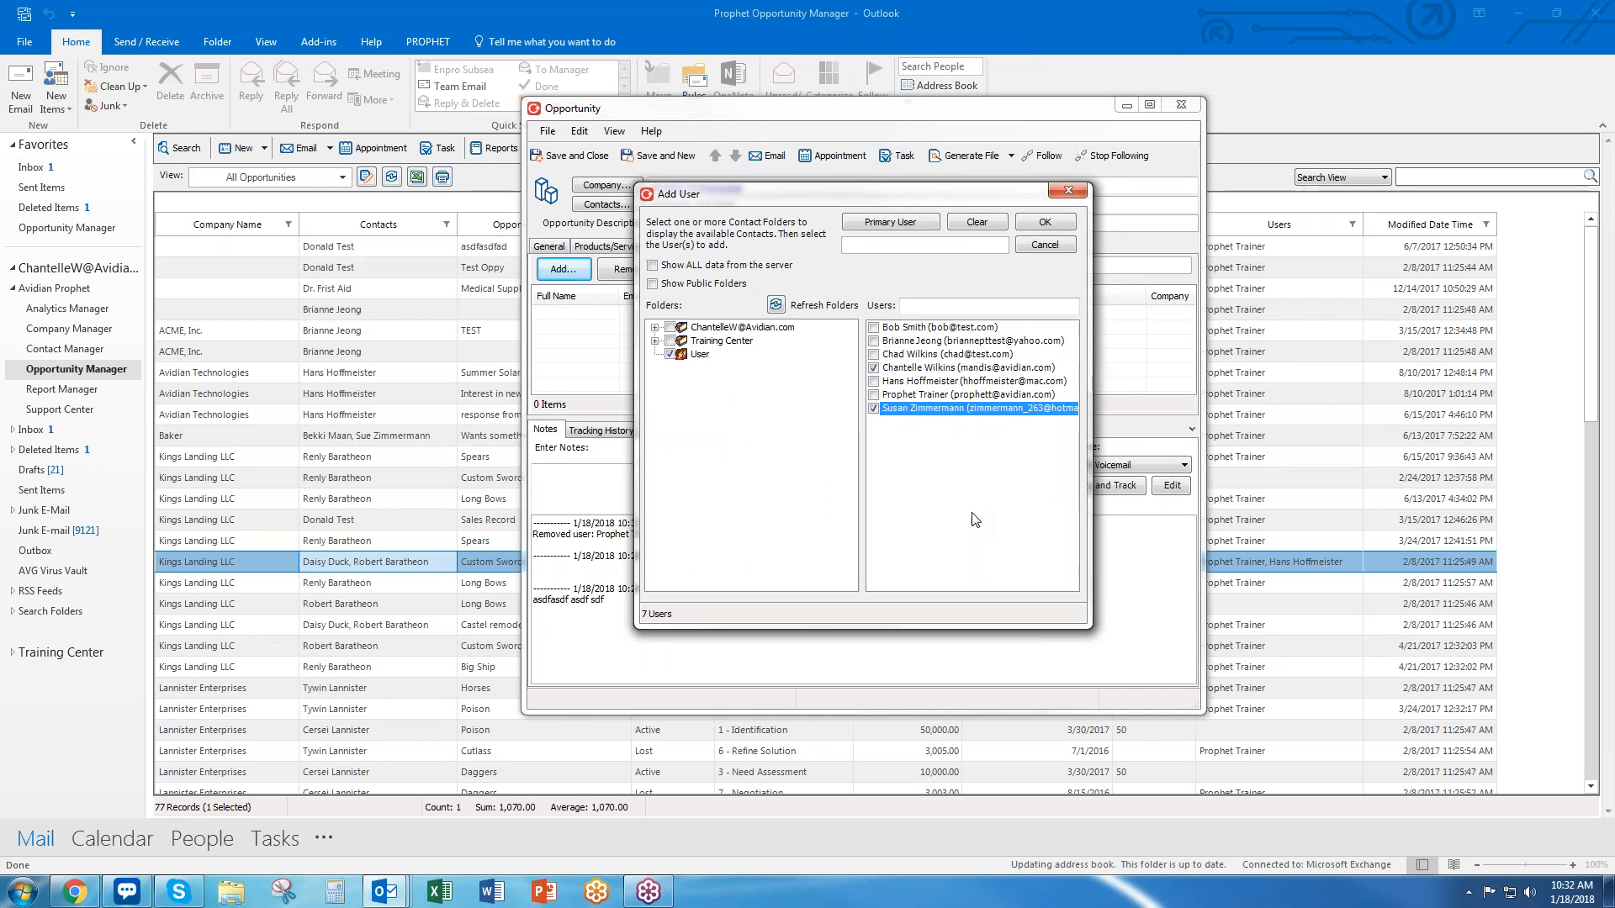
click(1044, 222)
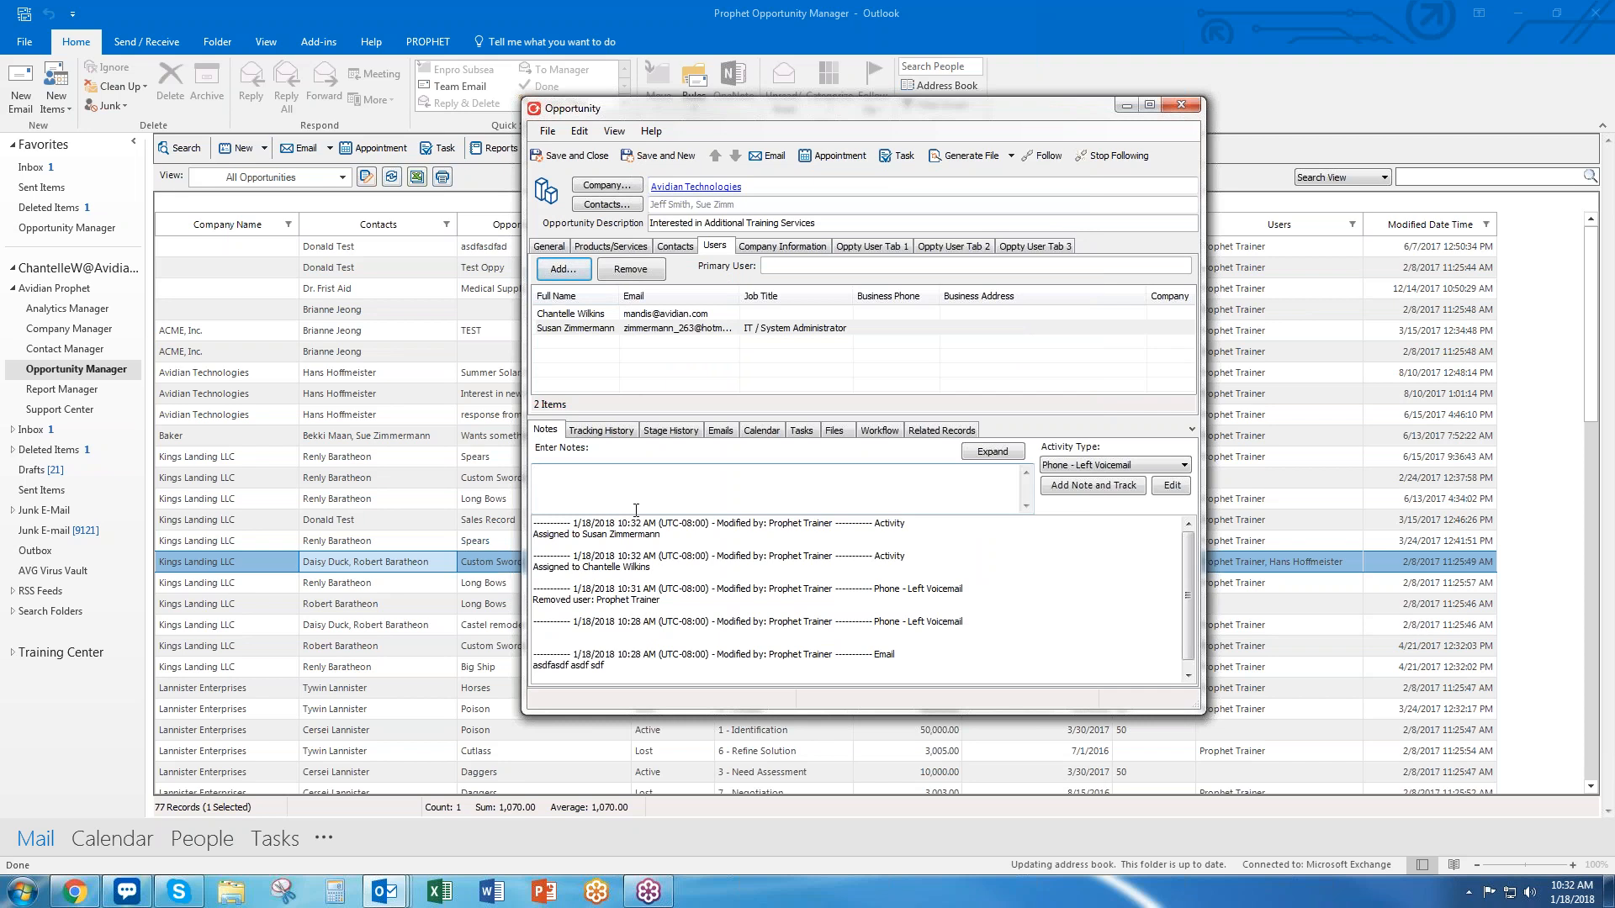
Review the opportunity's Company Information and the custom fields on Oppty User Tab 1 and Oppty User Tab 3
click(809, 246)
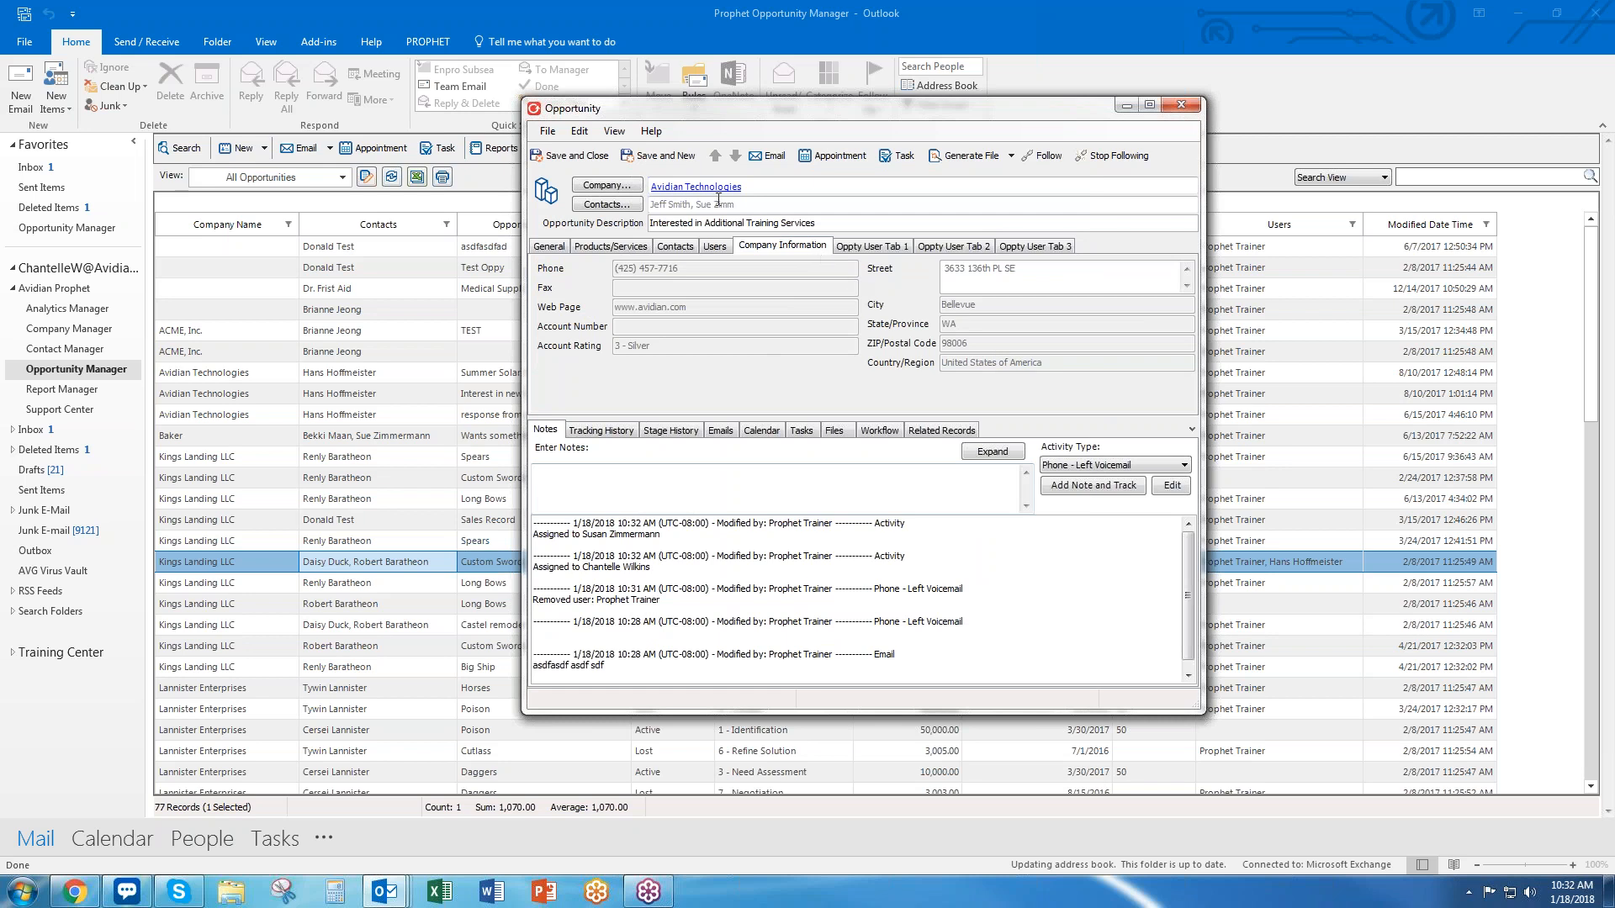
click(886, 247)
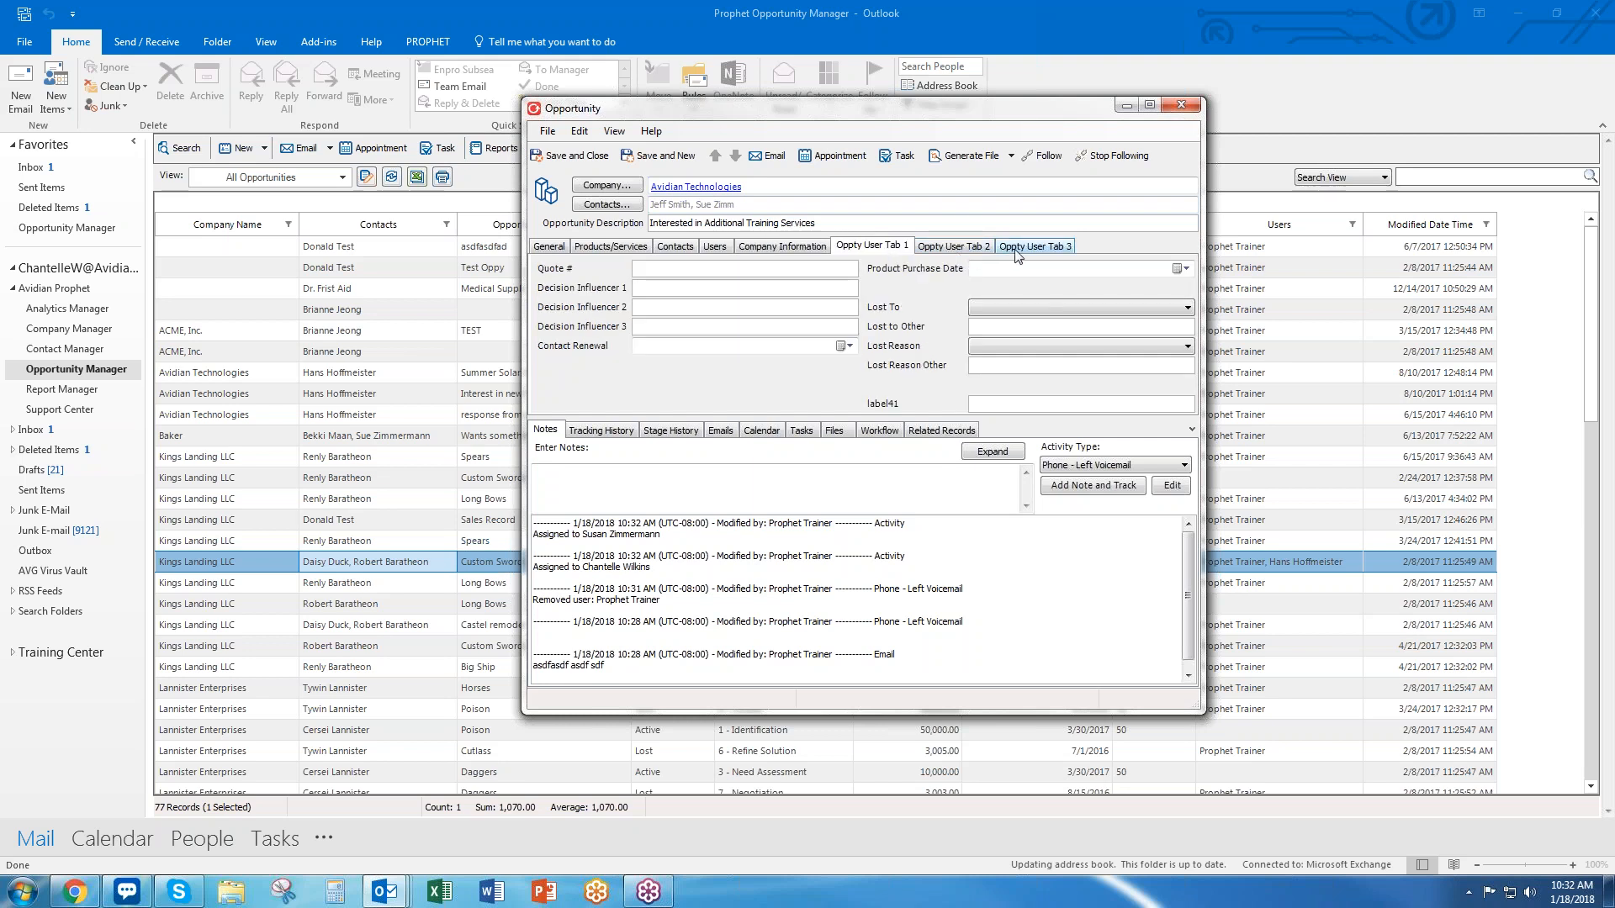
drag(925, 418, 925, 490)
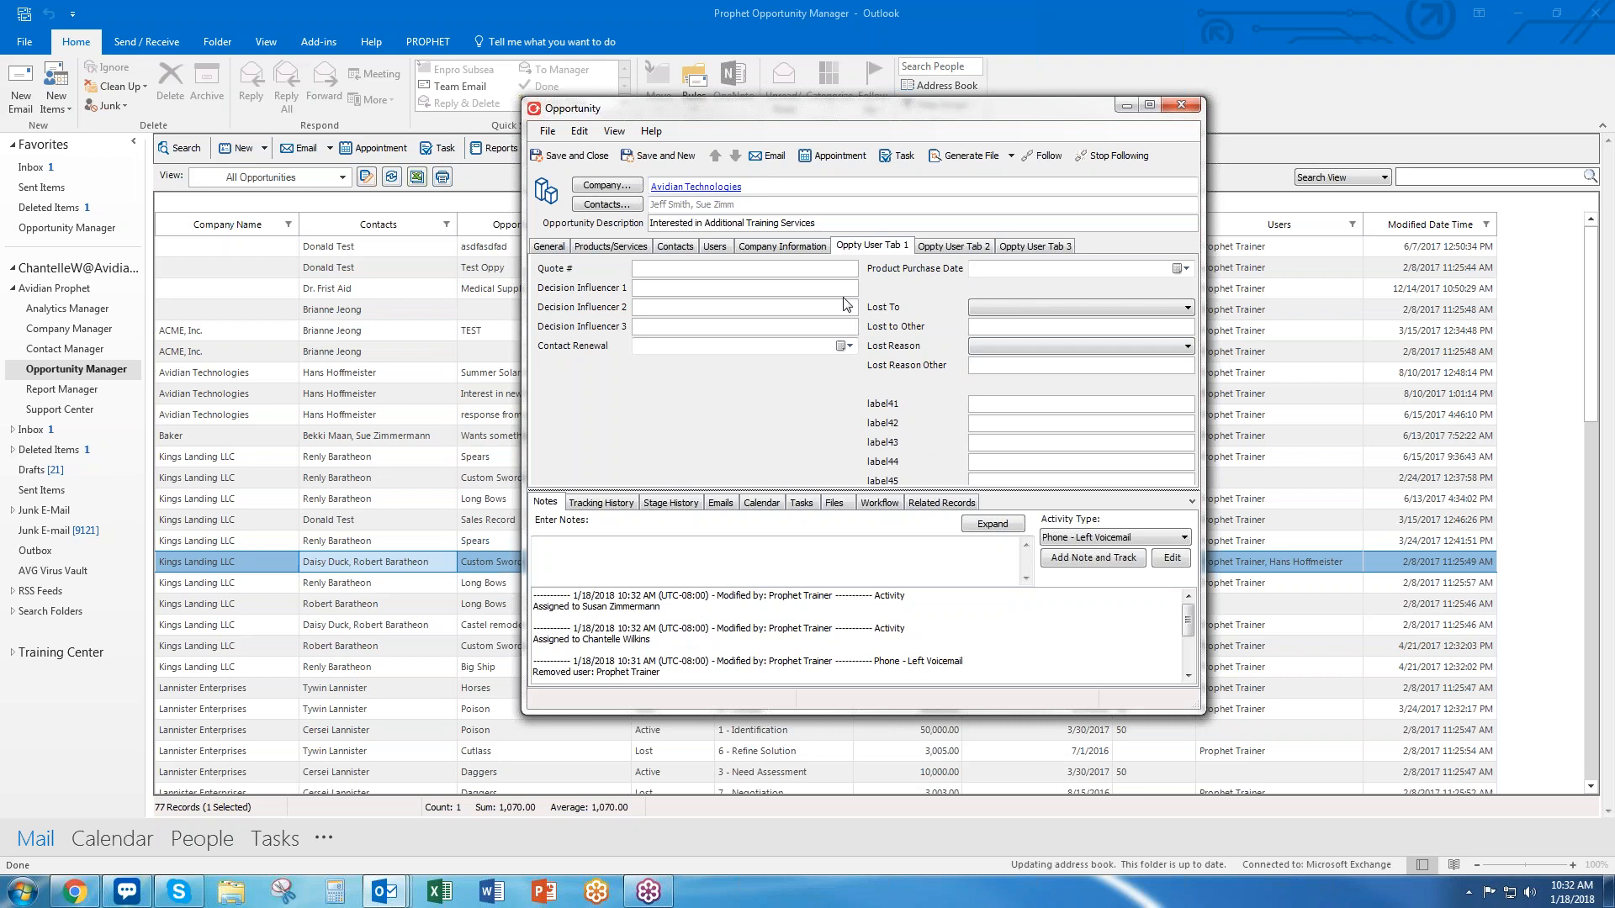
click(954, 246)
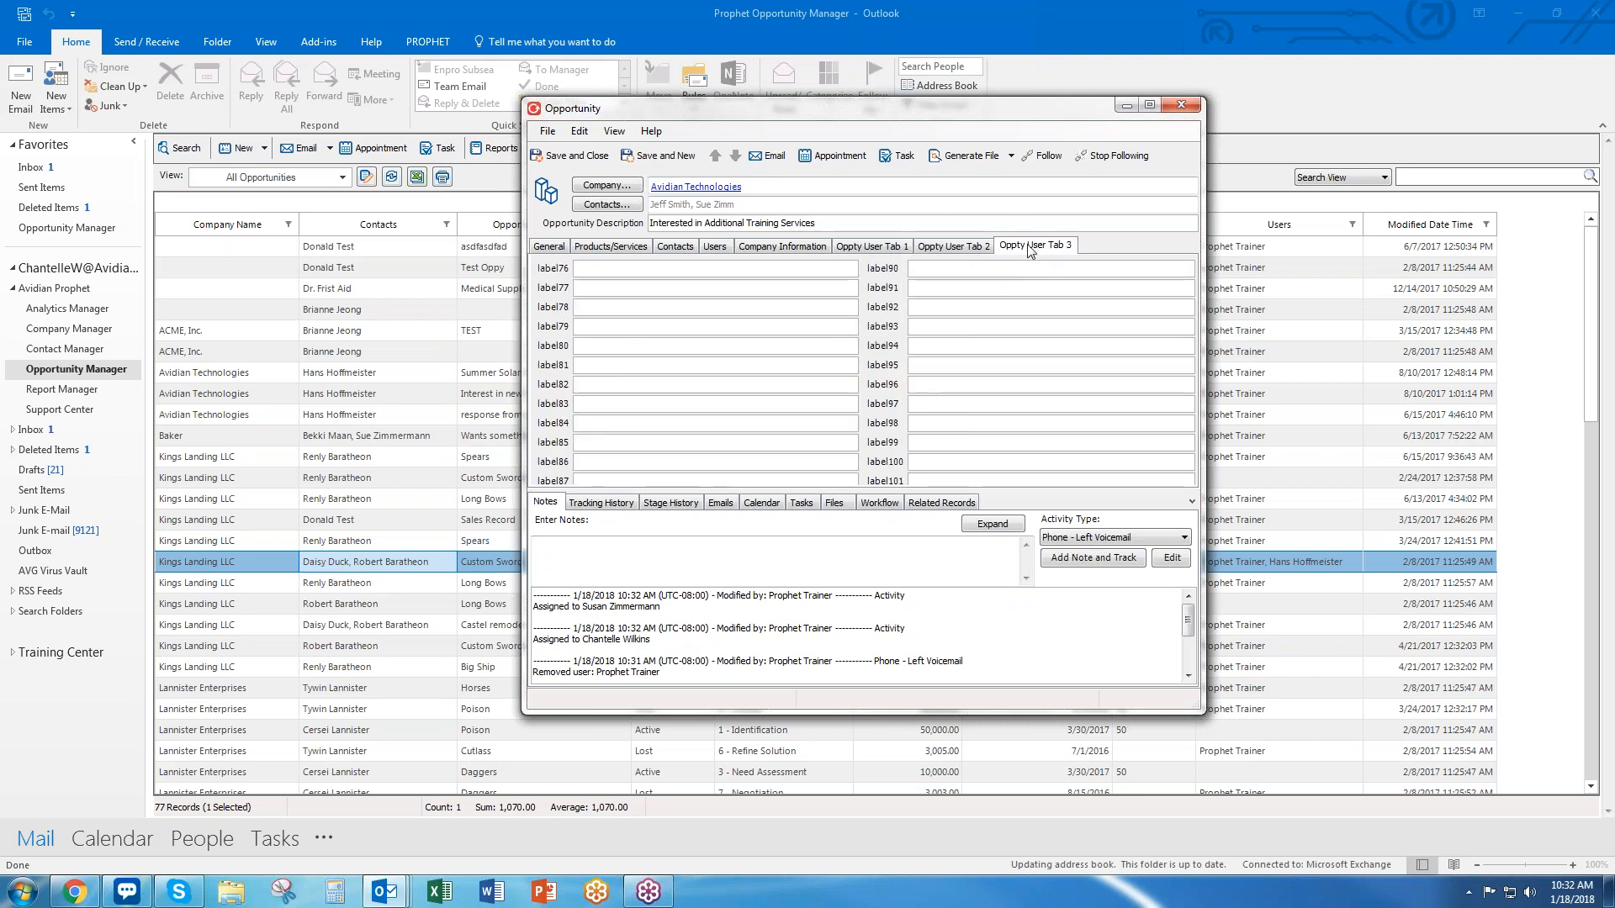
click(898, 252)
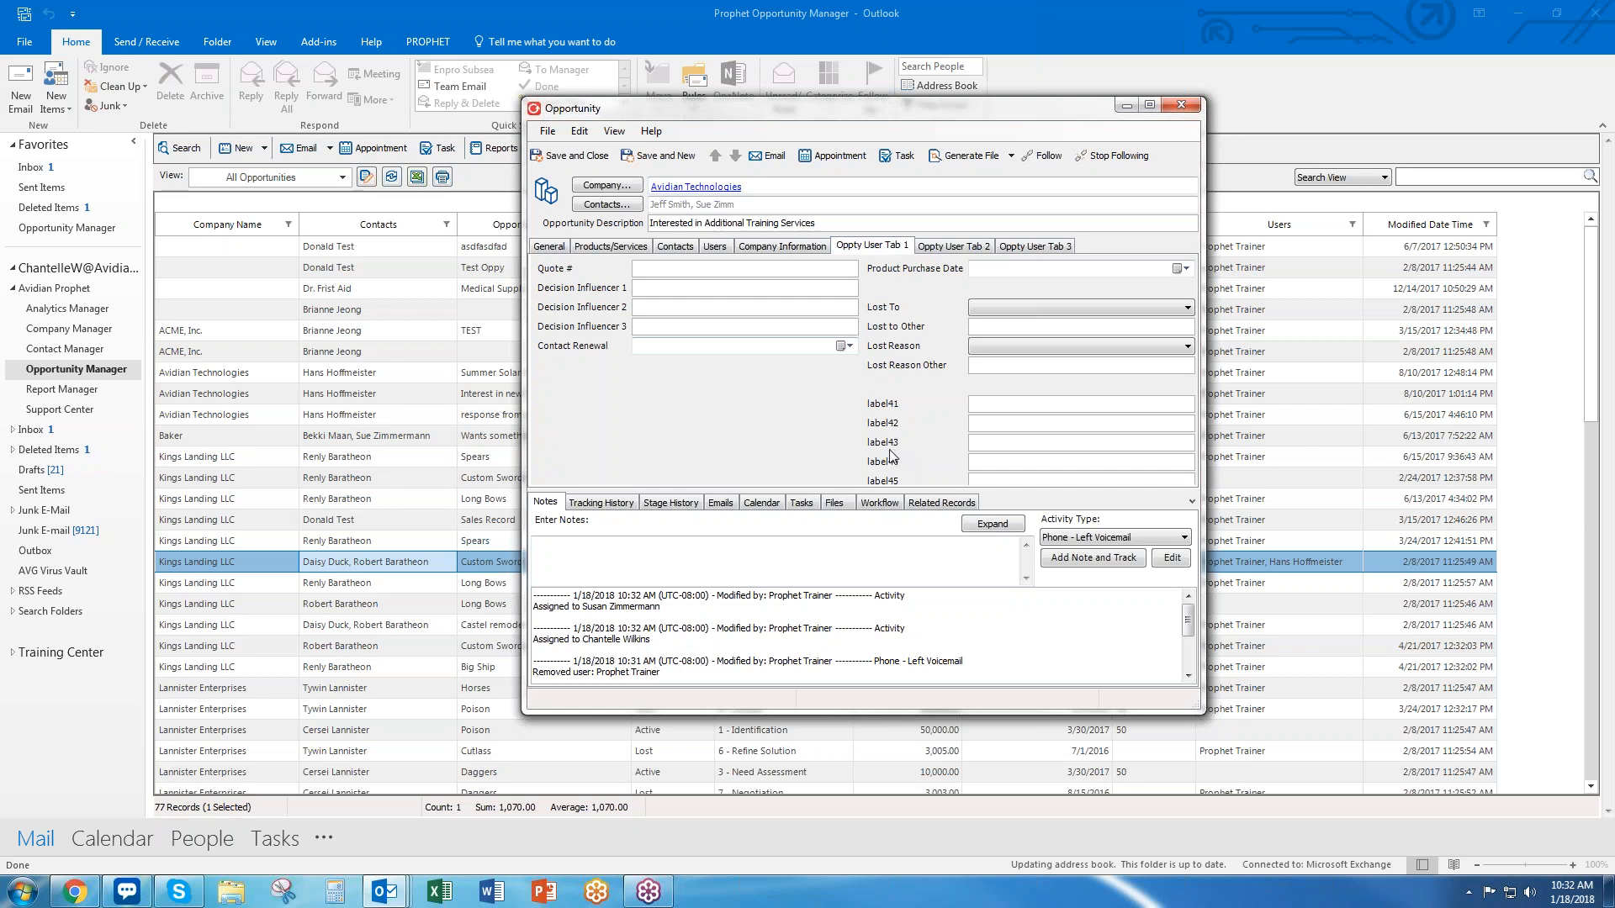
Return to the opportunity's General details, give the notes area more room, and save and close the opportunity
click(546, 247)
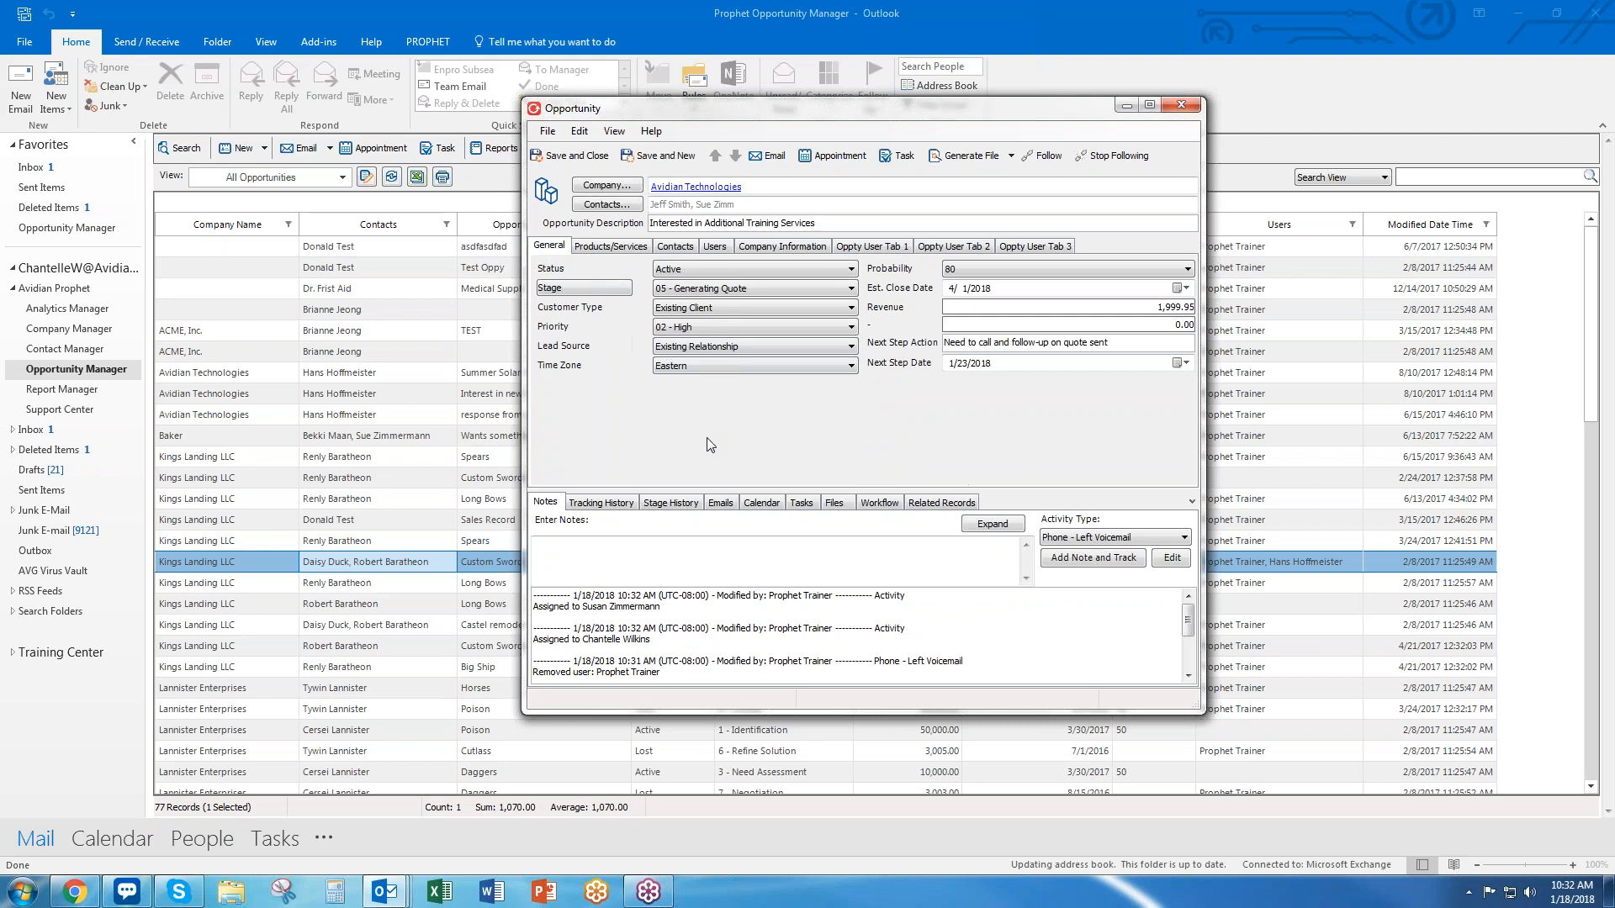
drag(719, 489, 719, 419)
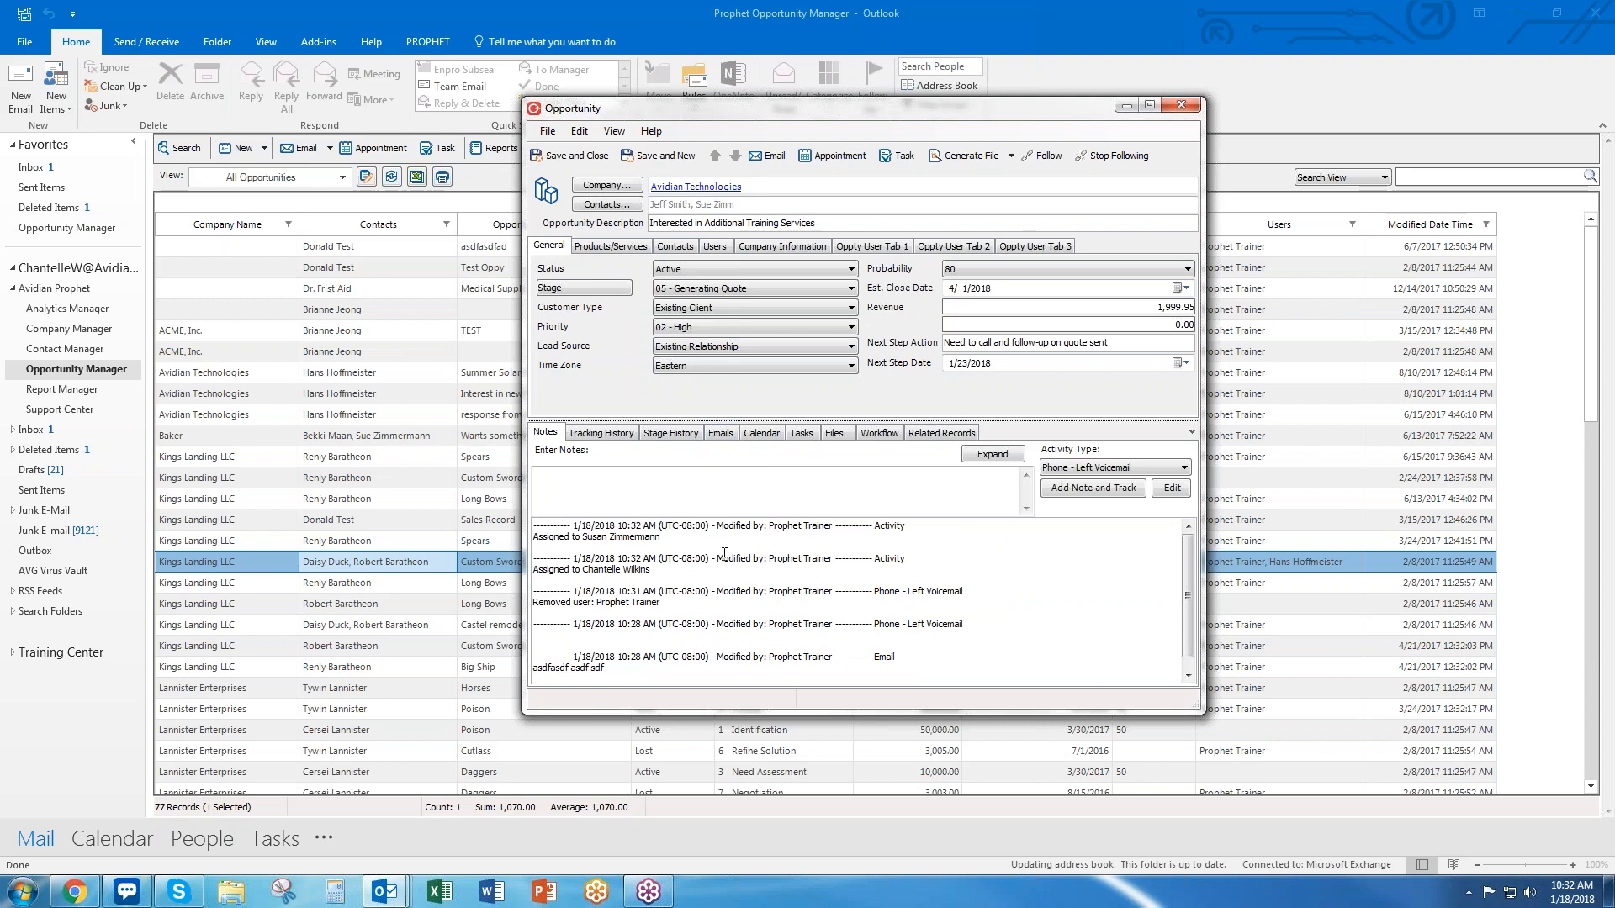
click(572, 157)
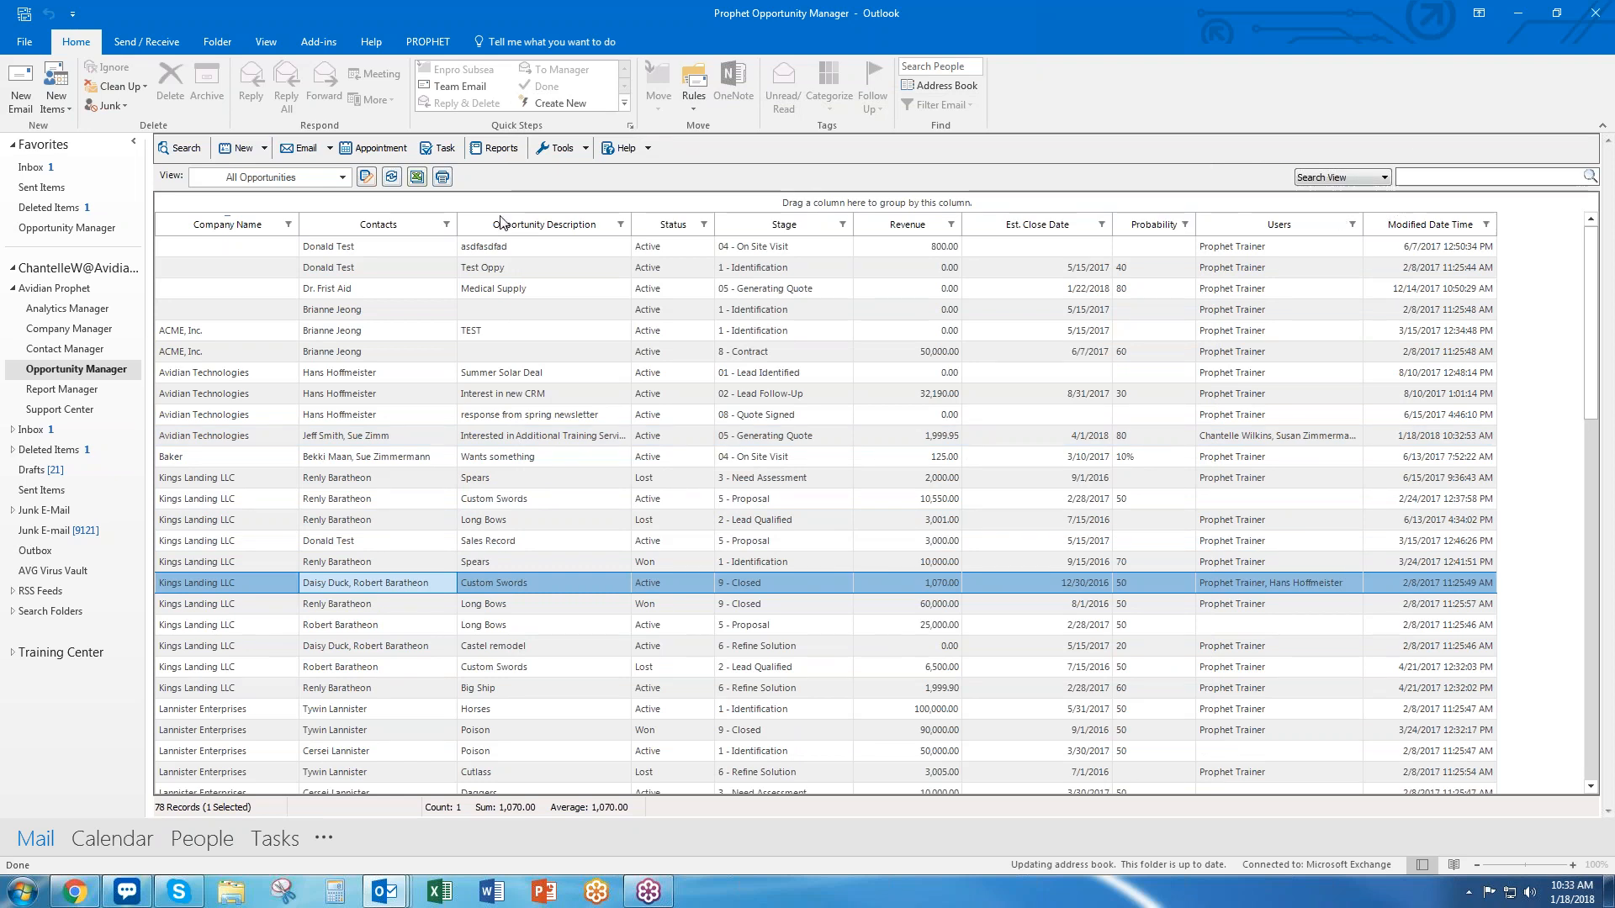
Open the management of saved opportunity views and delete the My Active Deals and My Next Steps views
click(342, 177)
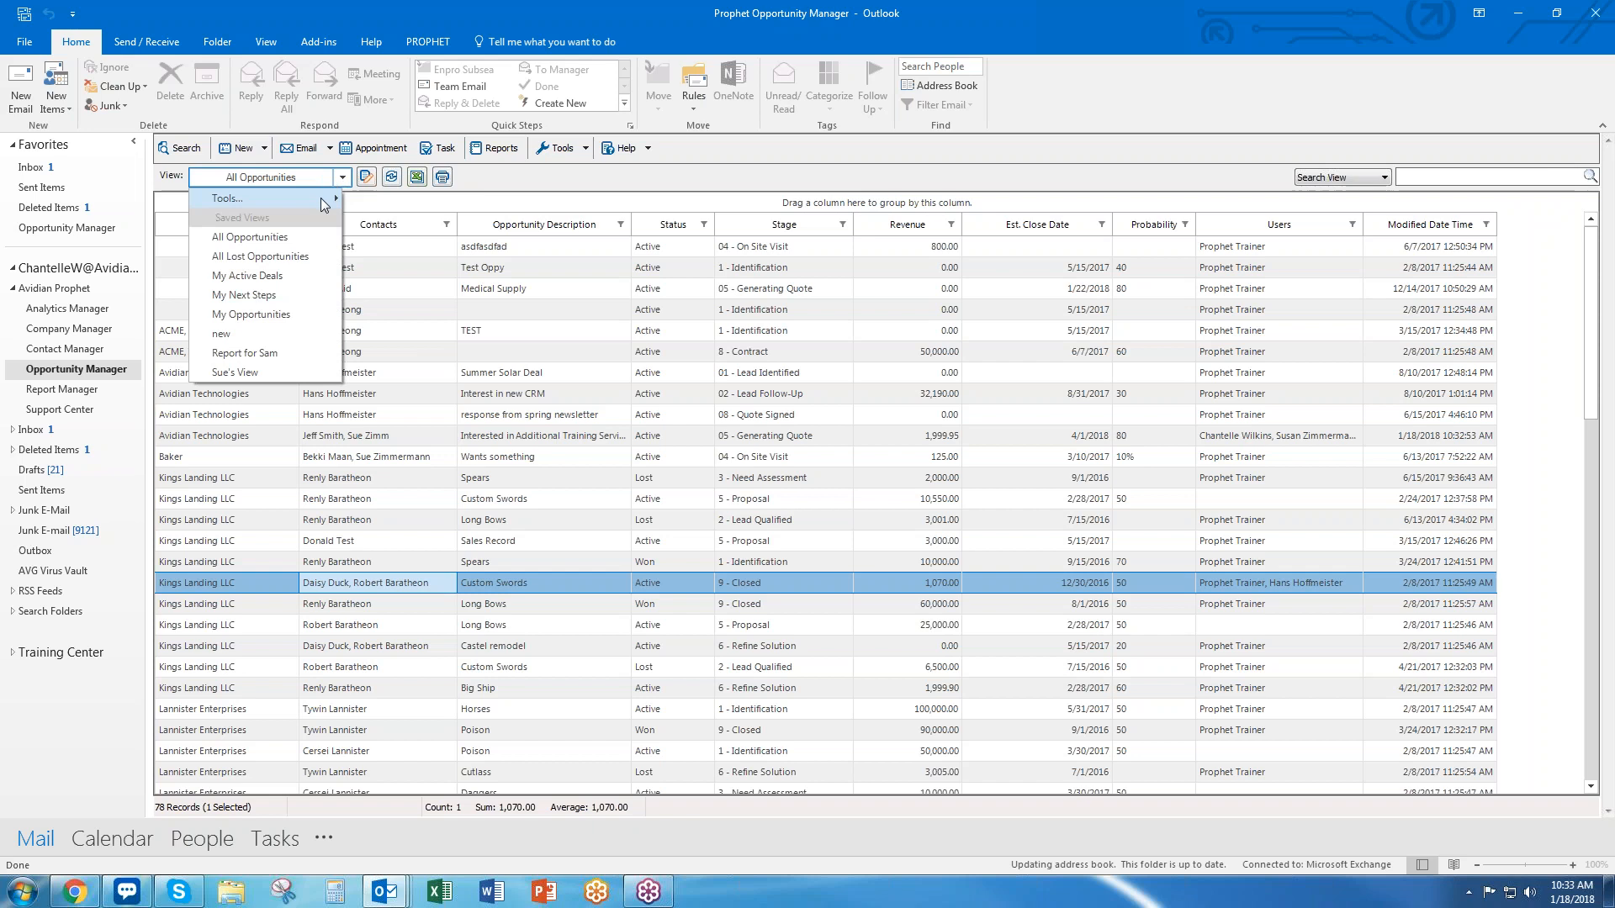
mouse_move(321, 198)
click(439, 249)
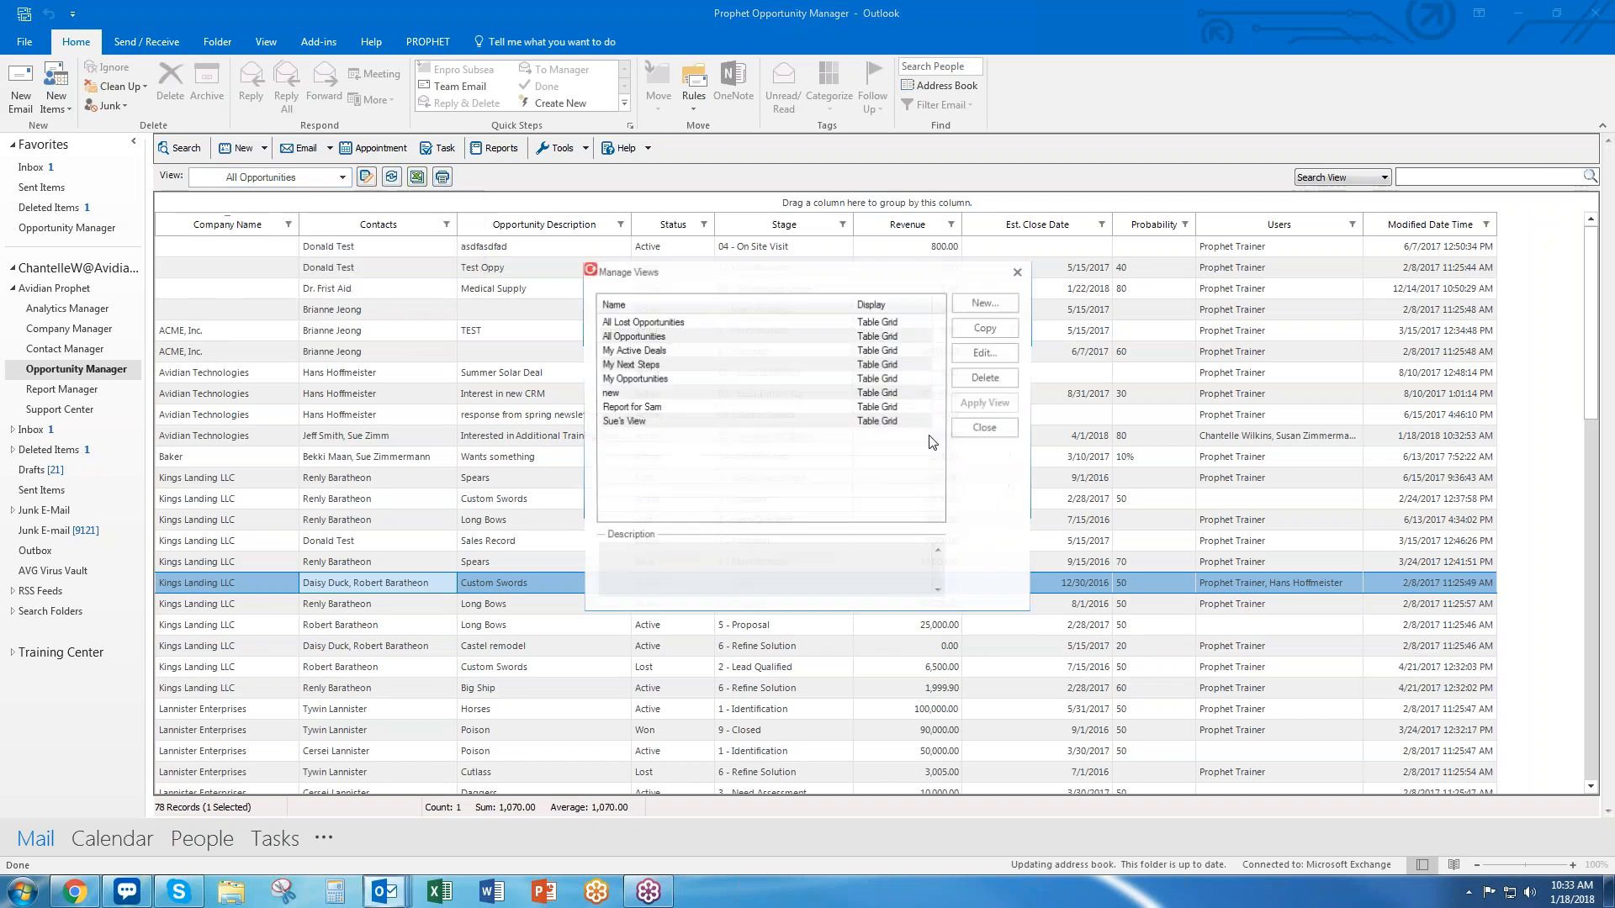
click(690, 350)
click(987, 377)
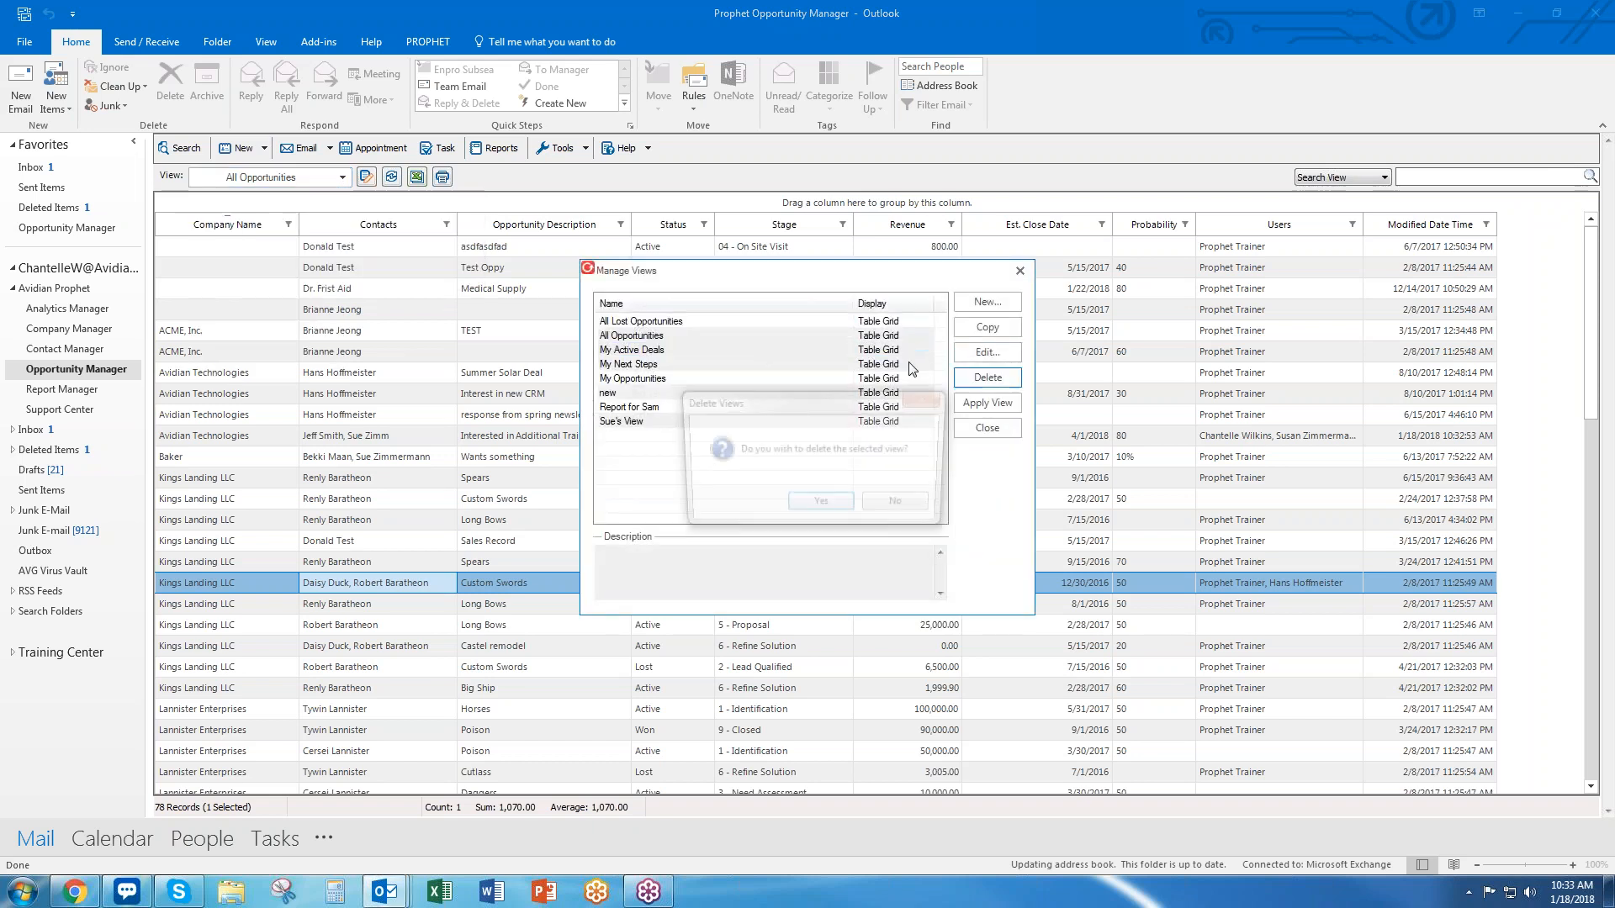
click(822, 513)
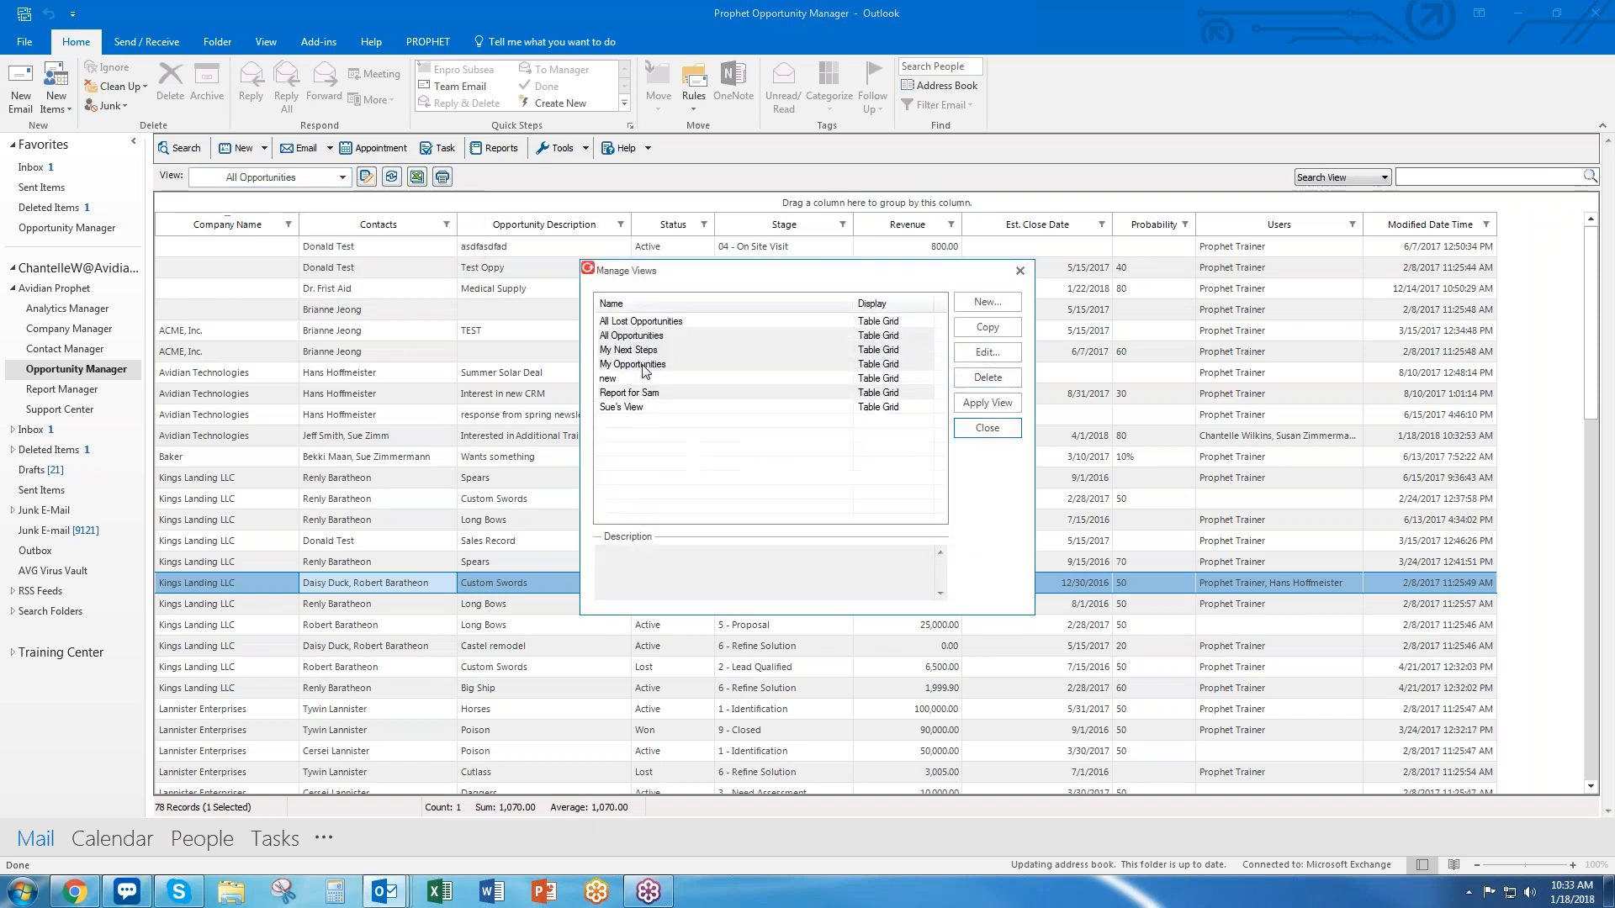
click(987, 377)
key(Return)
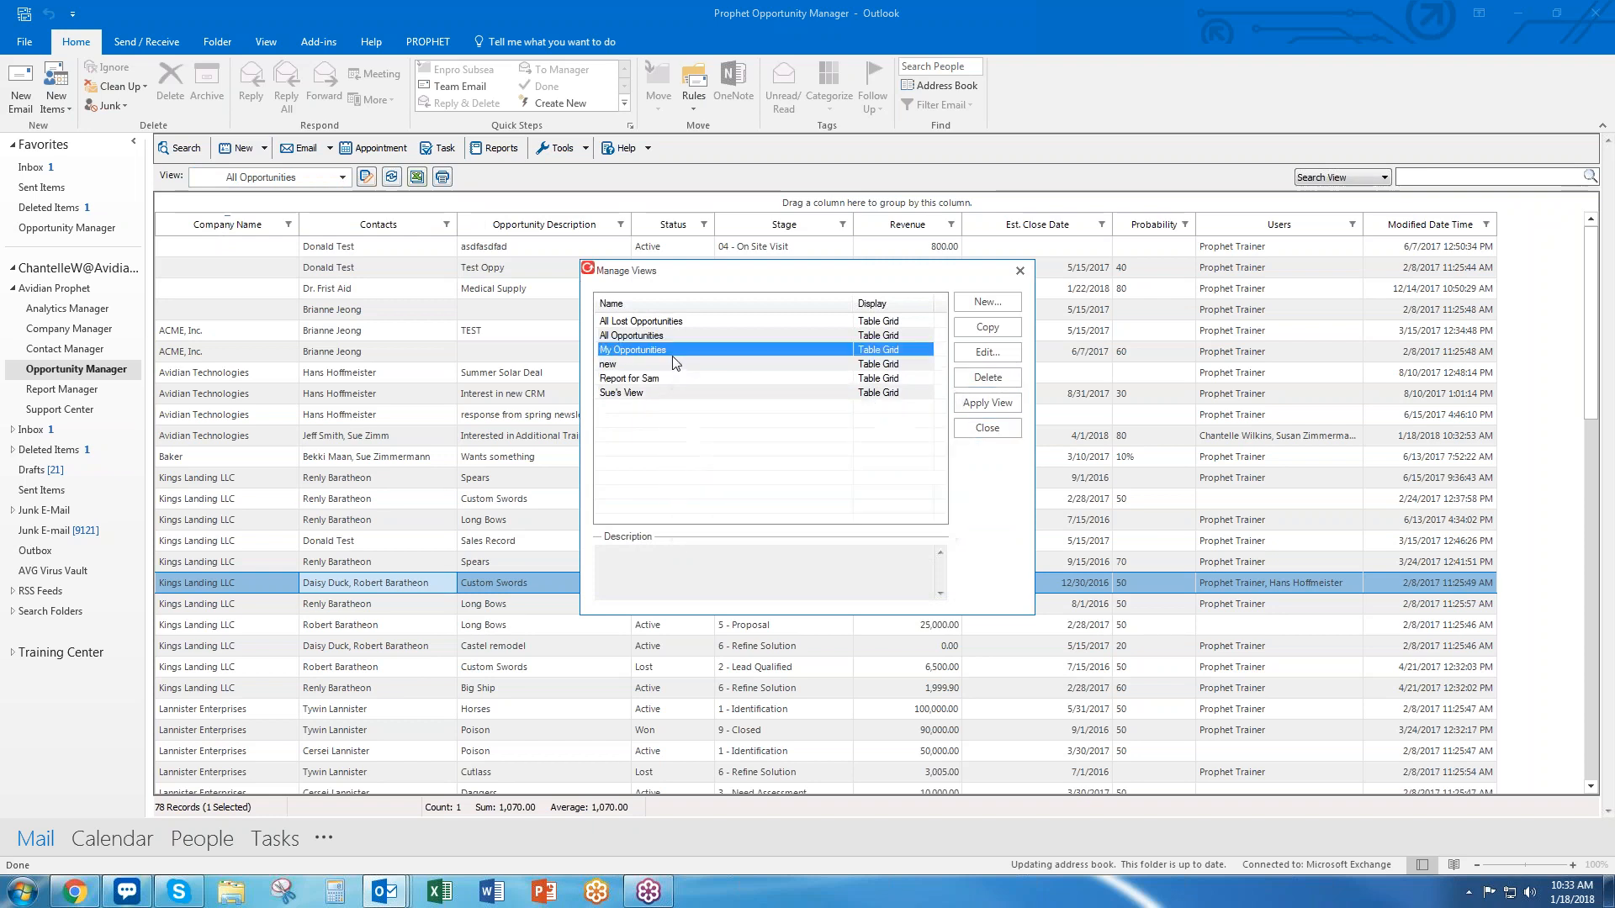
Delete the saved views All Lost Opportunities and new
click(673, 326)
click(987, 377)
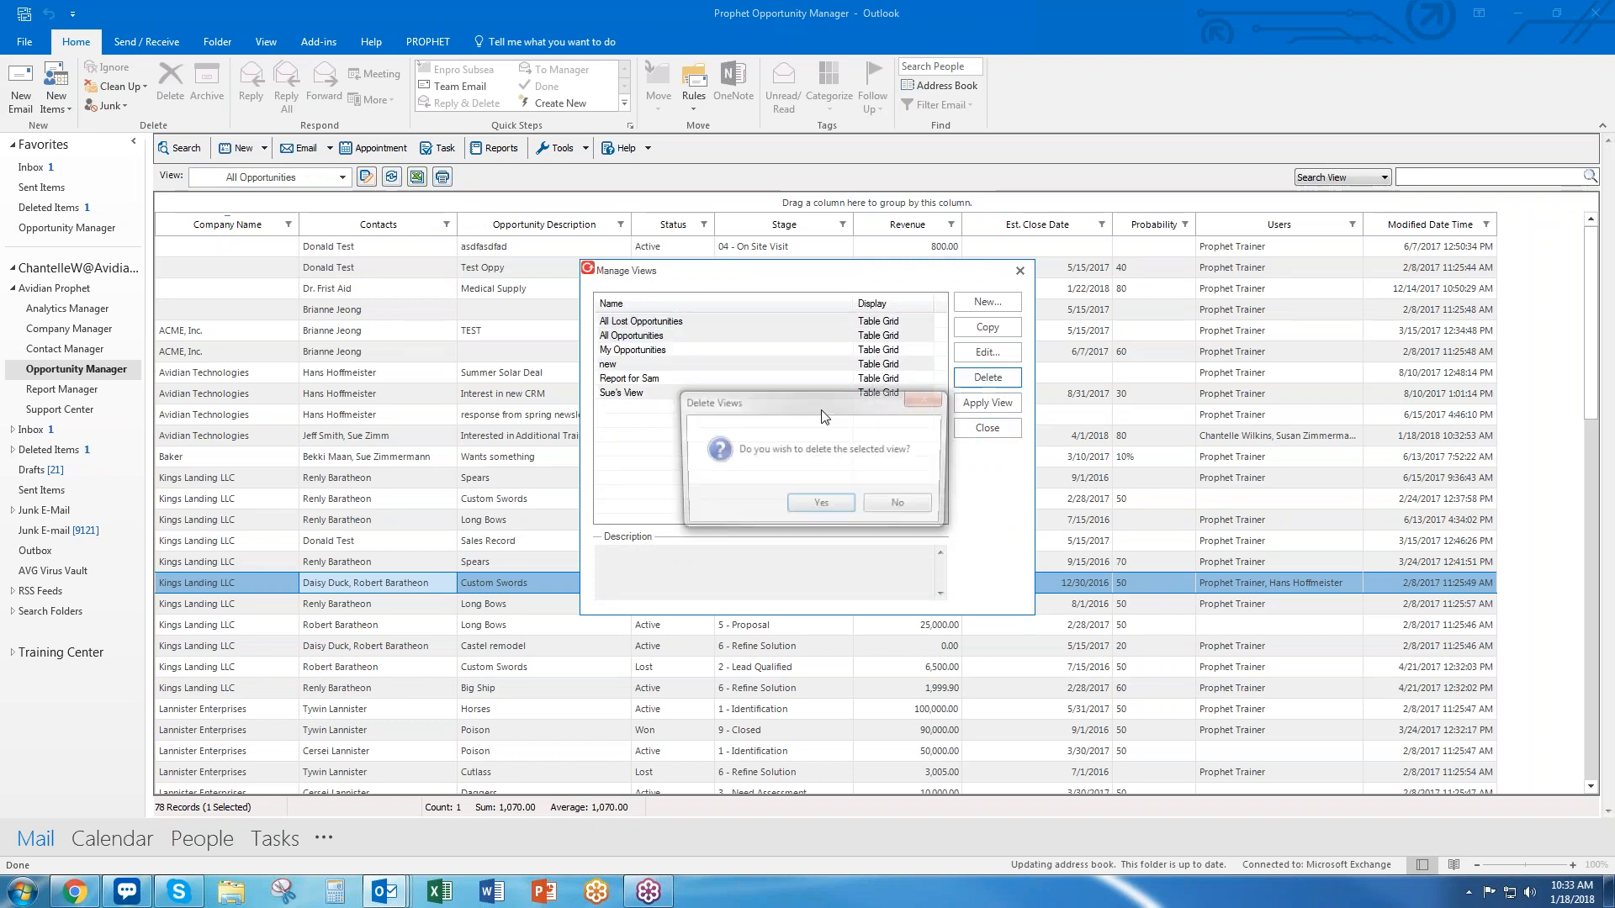
click(811, 502)
click(681, 366)
click(1006, 375)
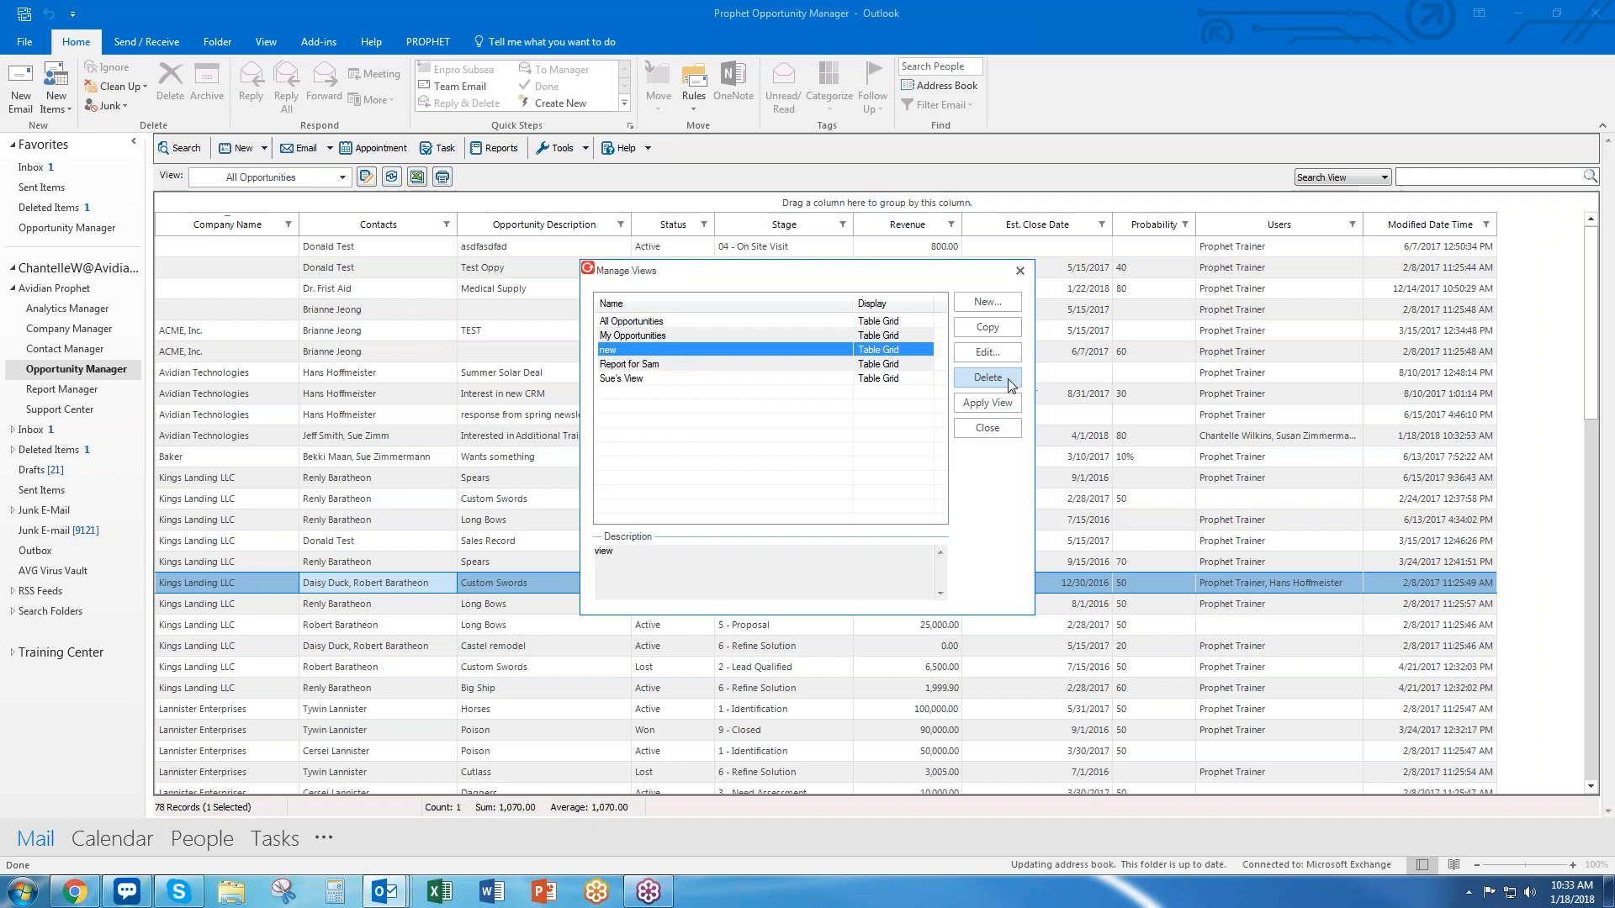
key(Return)
Delete the two remaining saved views listed below My Opportunities and close the view management
click(673, 350)
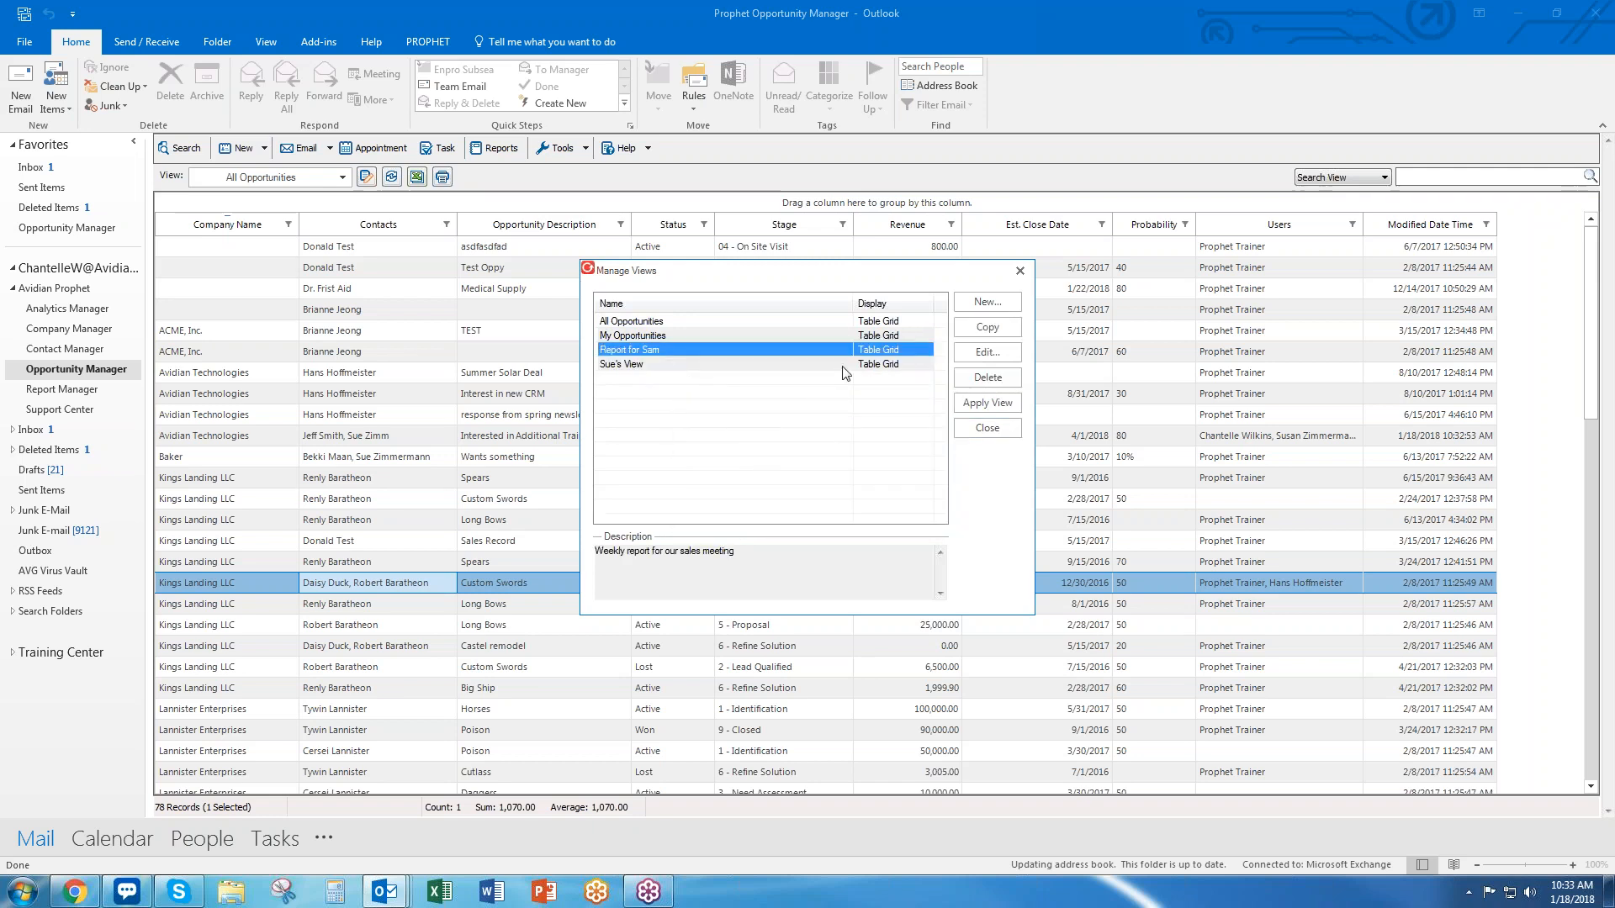
click(988, 377)
click(803, 505)
click(639, 350)
click(987, 377)
click(820, 507)
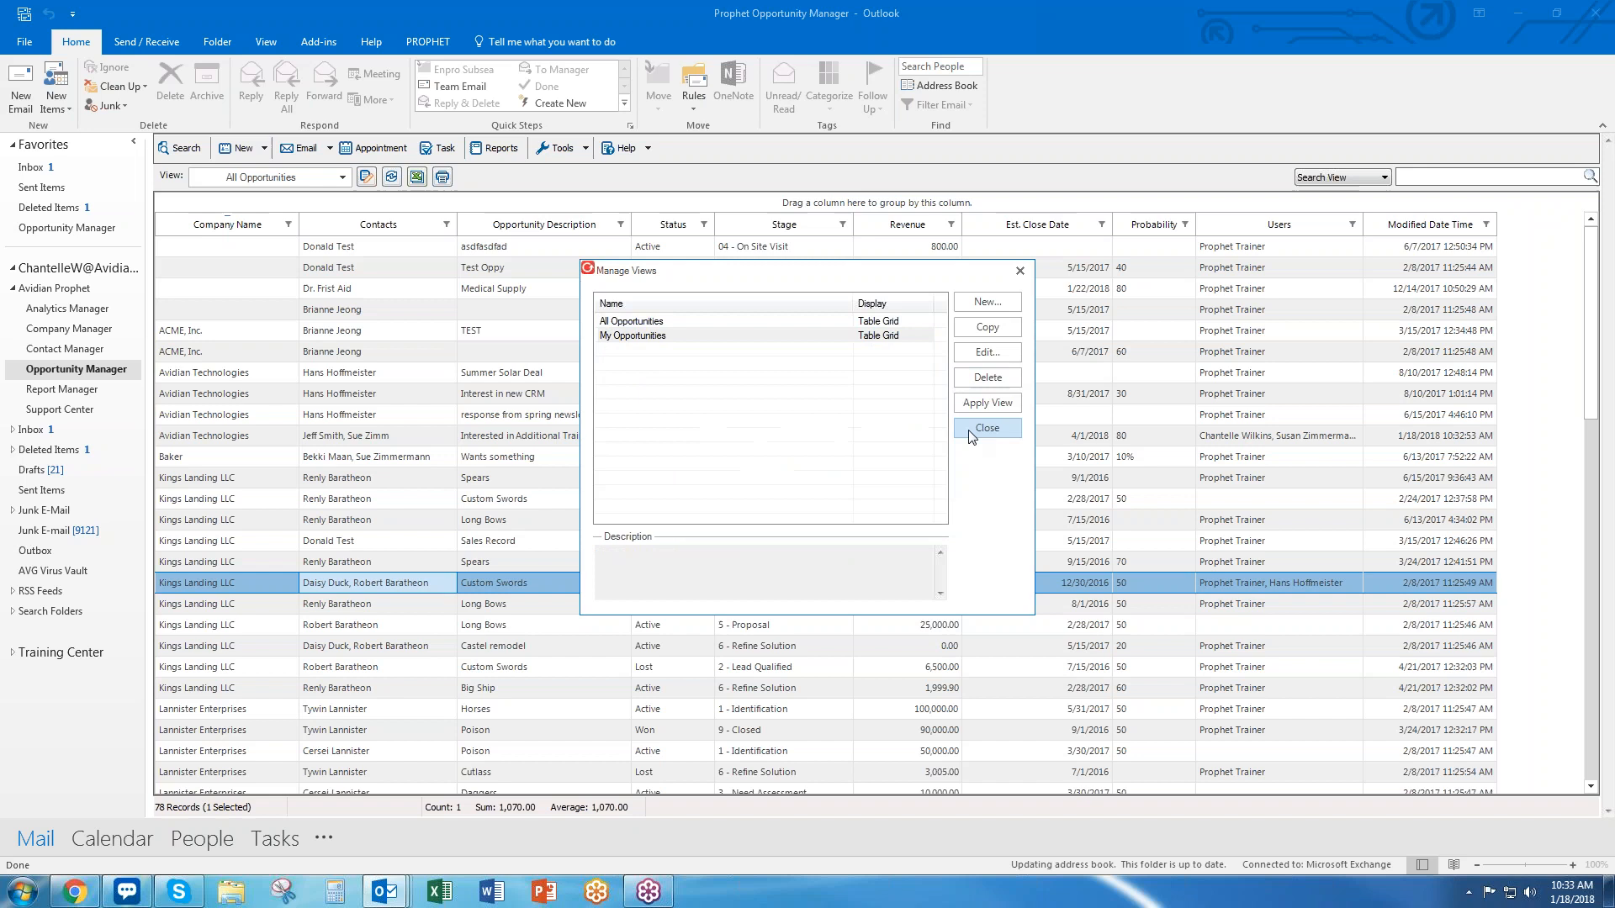
click(988, 428)
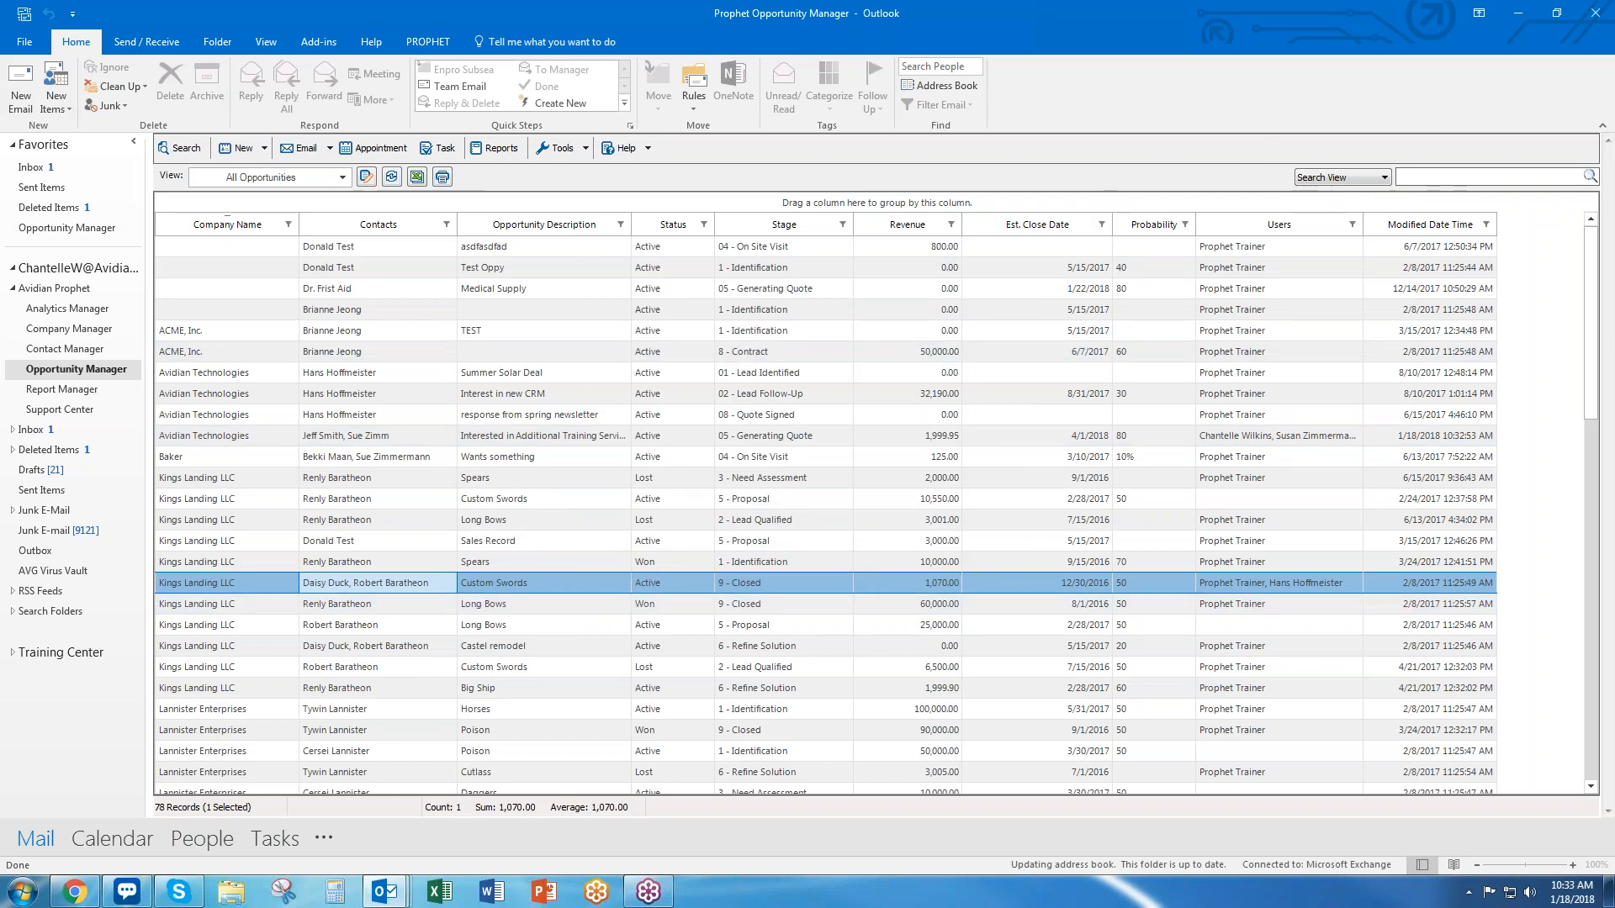
Search the All Opportunities view for "avidian" and clear the search
text(avidian)
key(Return)
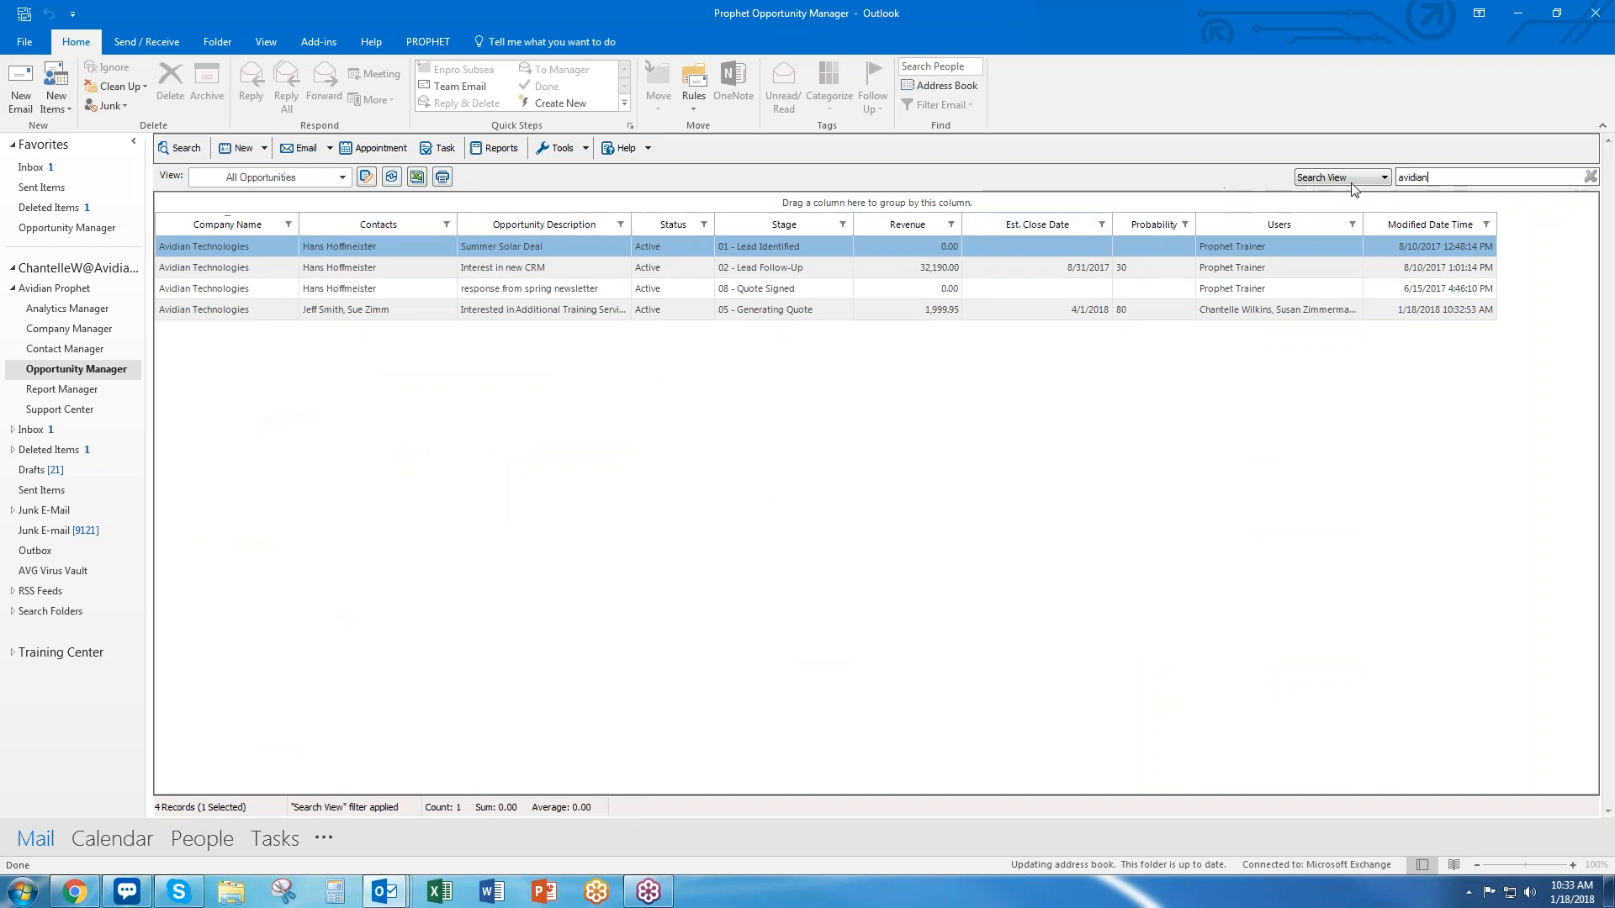
double_click(1421, 178)
key(BackSpace)
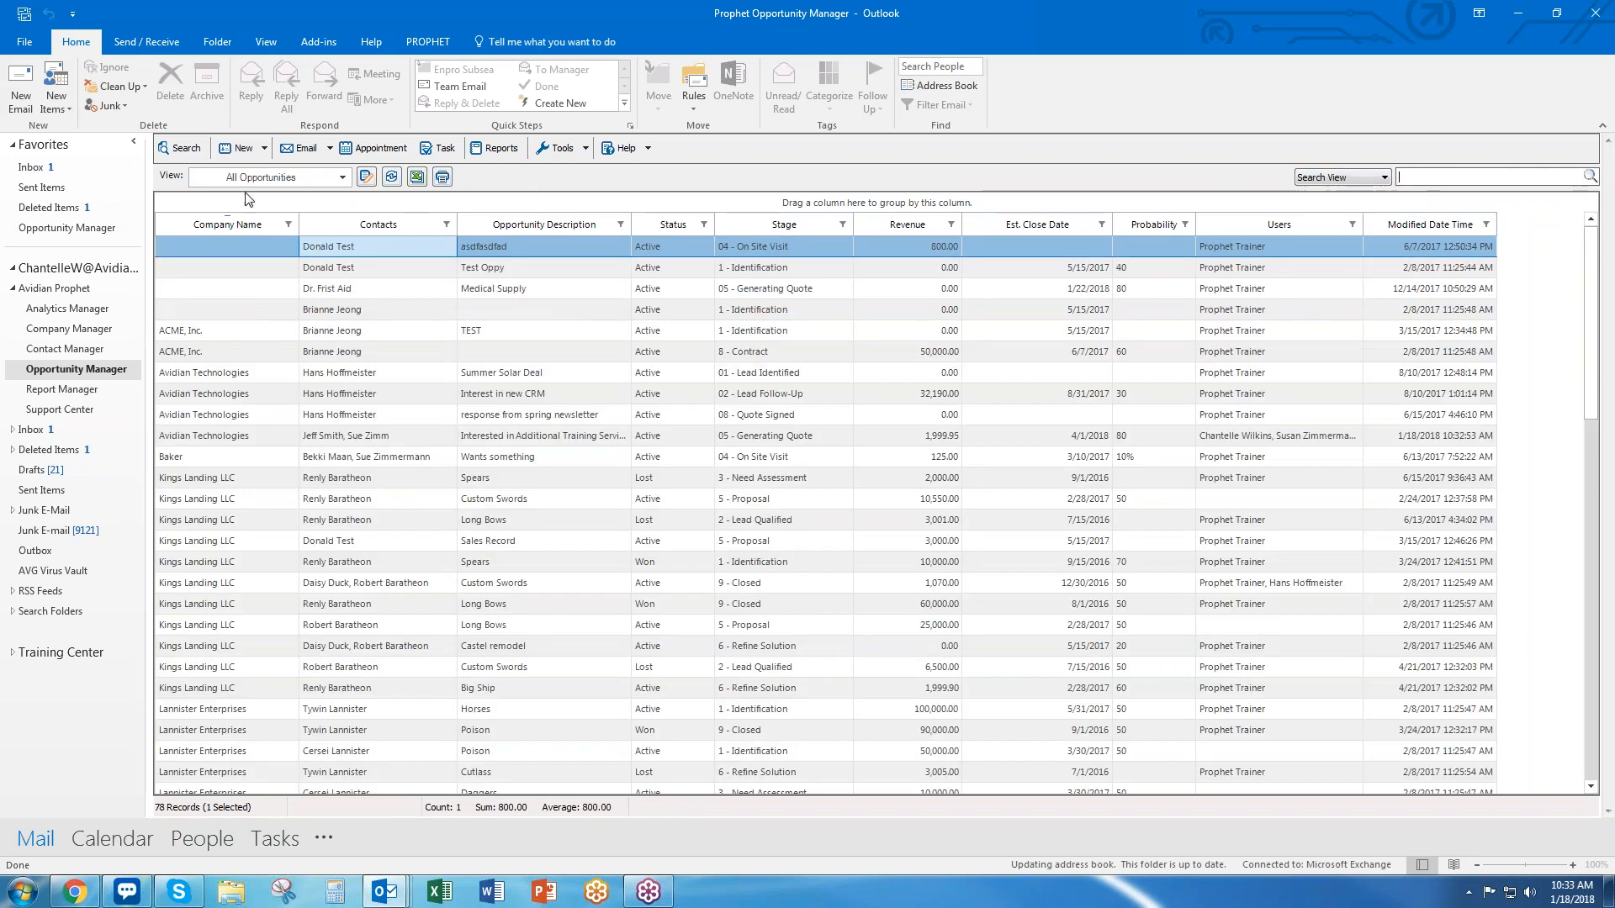
Show the My Opportunities view, return to the All Opportunities view, and look through its records
click(344, 185)
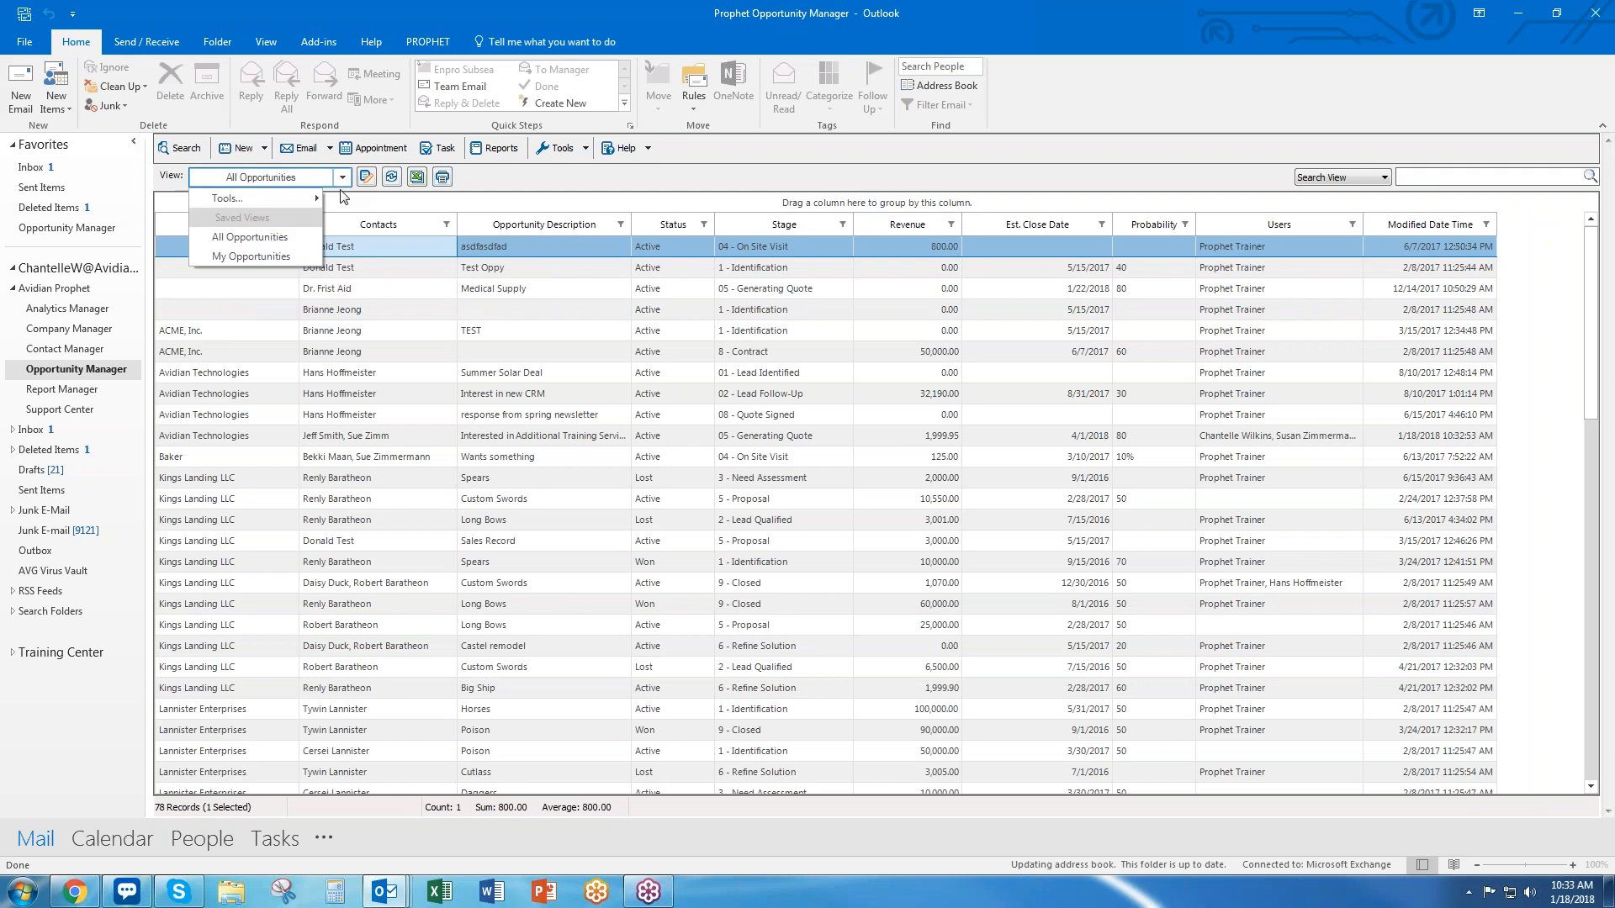
click(236, 257)
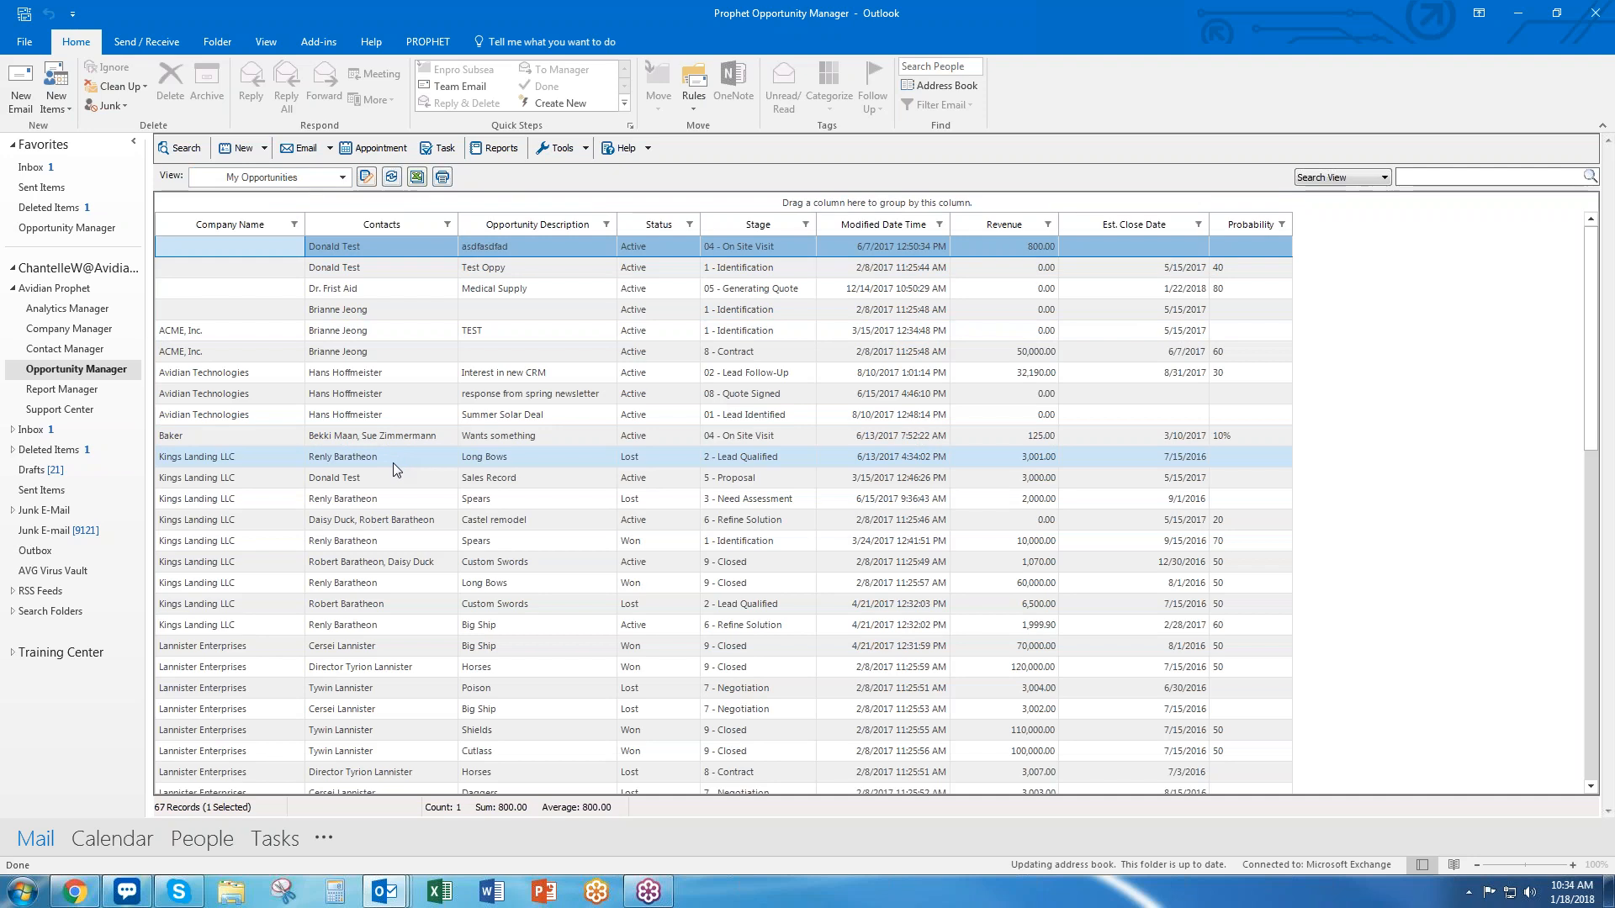
click(341, 178)
click(306, 237)
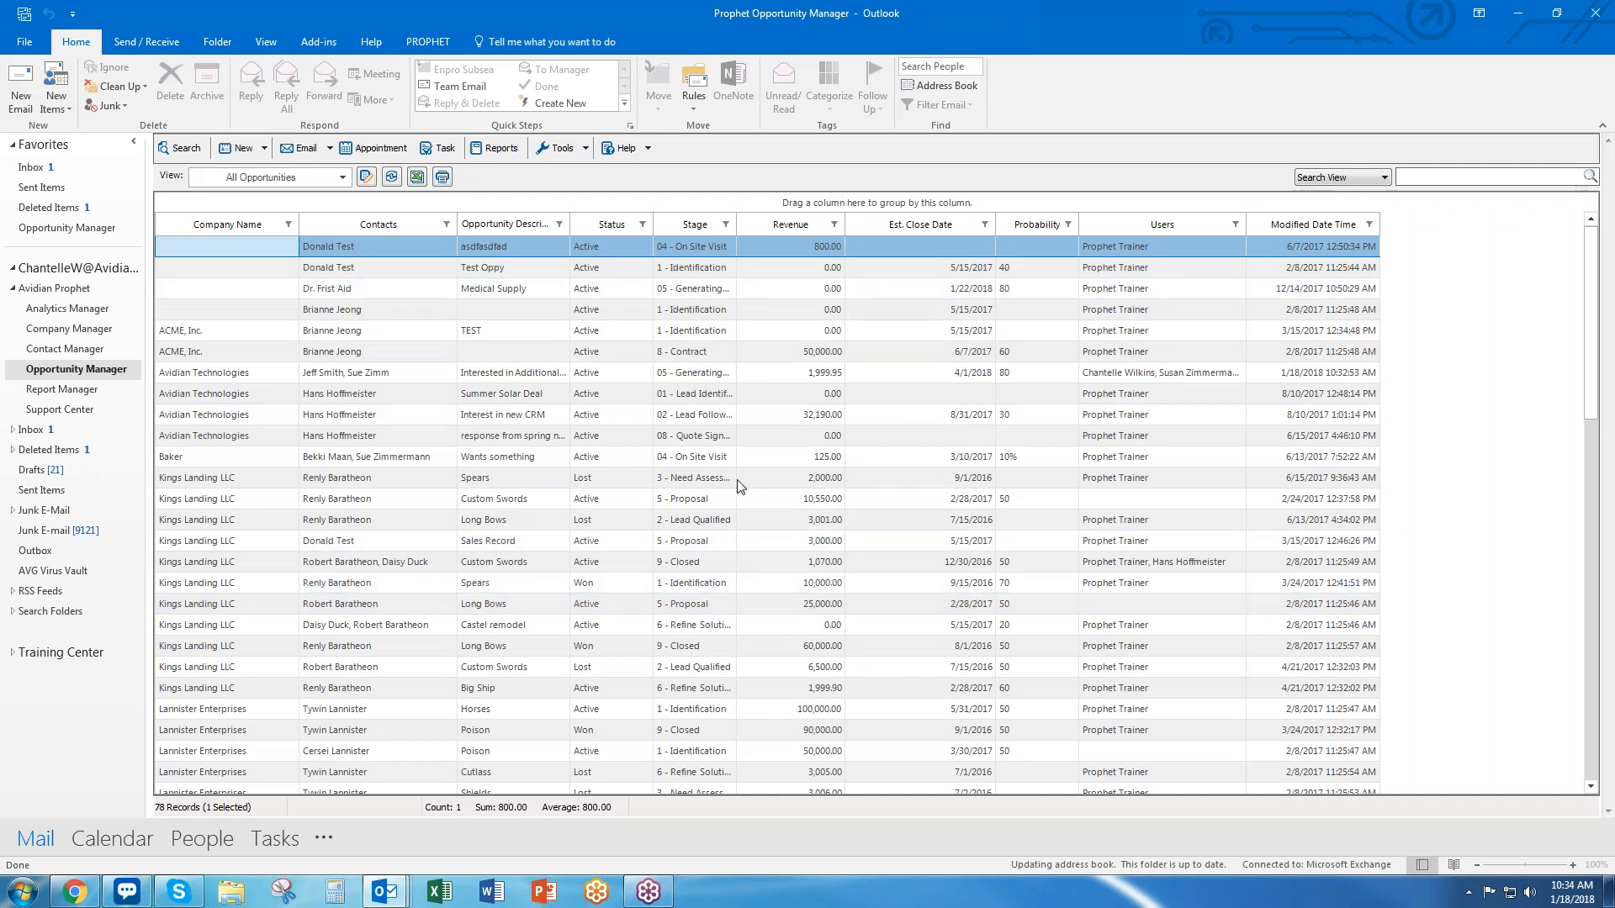
scroll(386, 513, down, 5)
scroll(388, 529, up, 5)
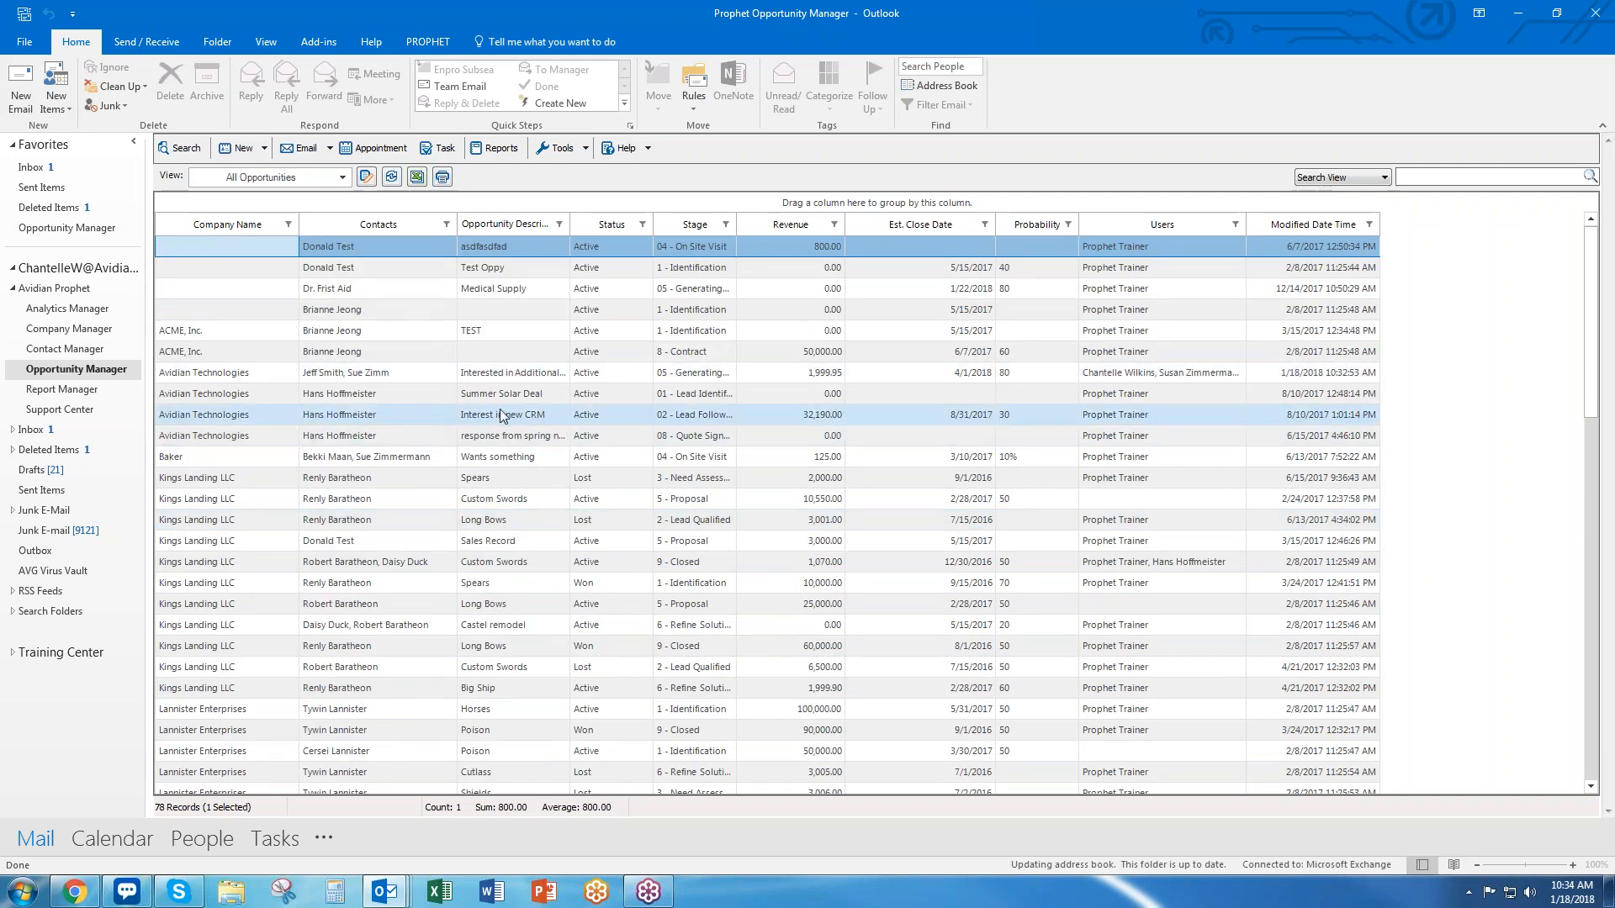
View the Avidian Technologies opportunity "Interested in Additional Training Services" and close it
click(493, 372)
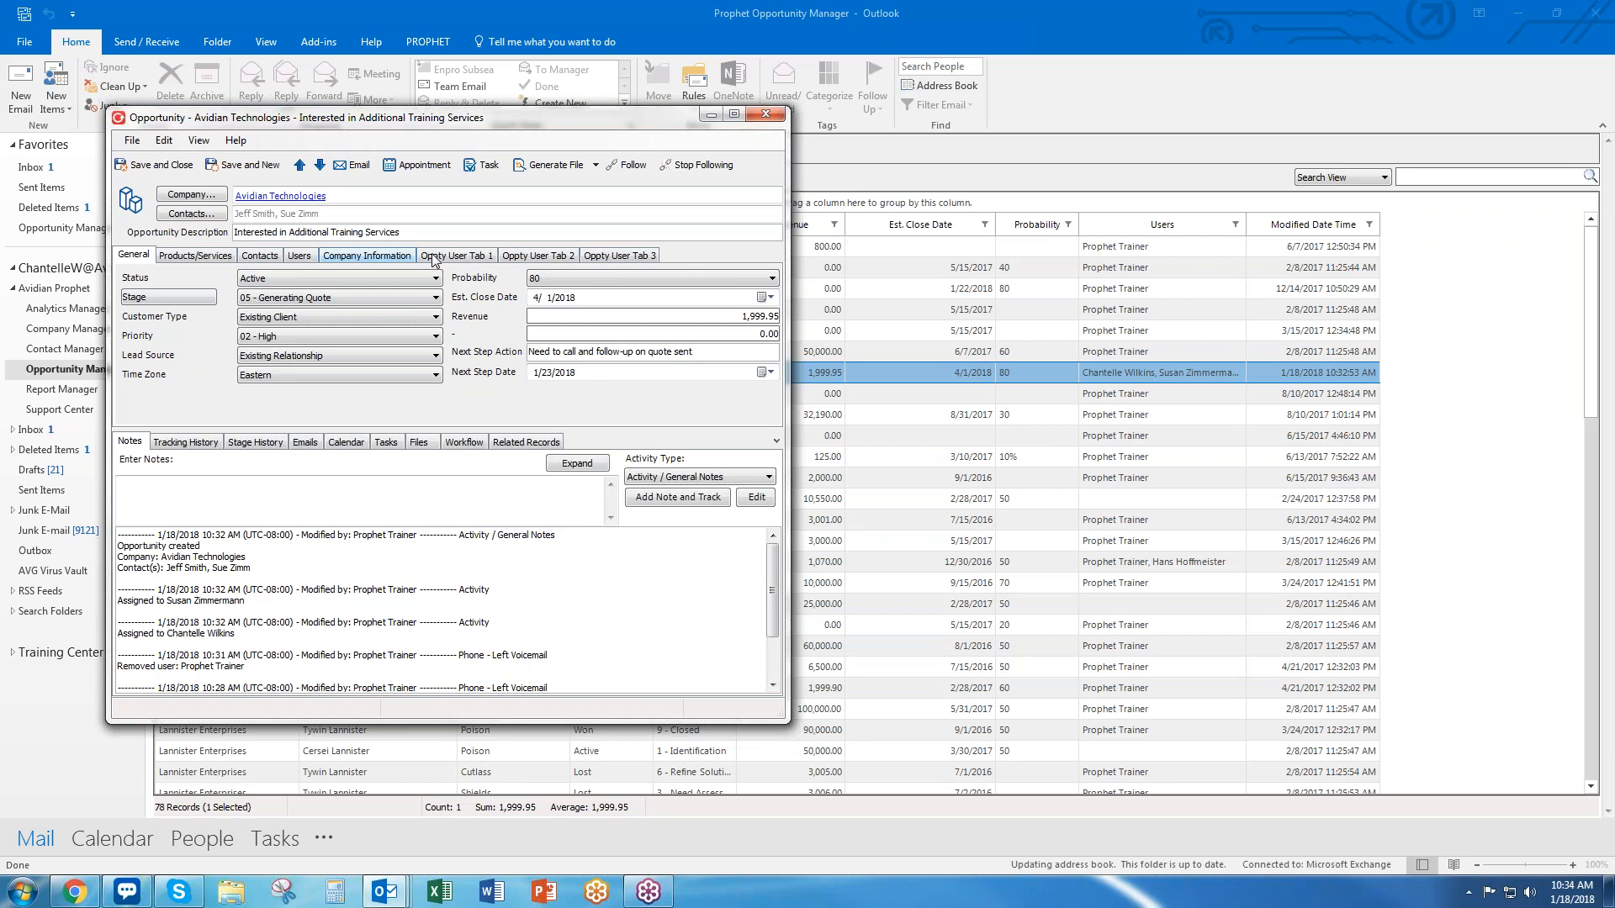
drag(484, 123, 993, 153)
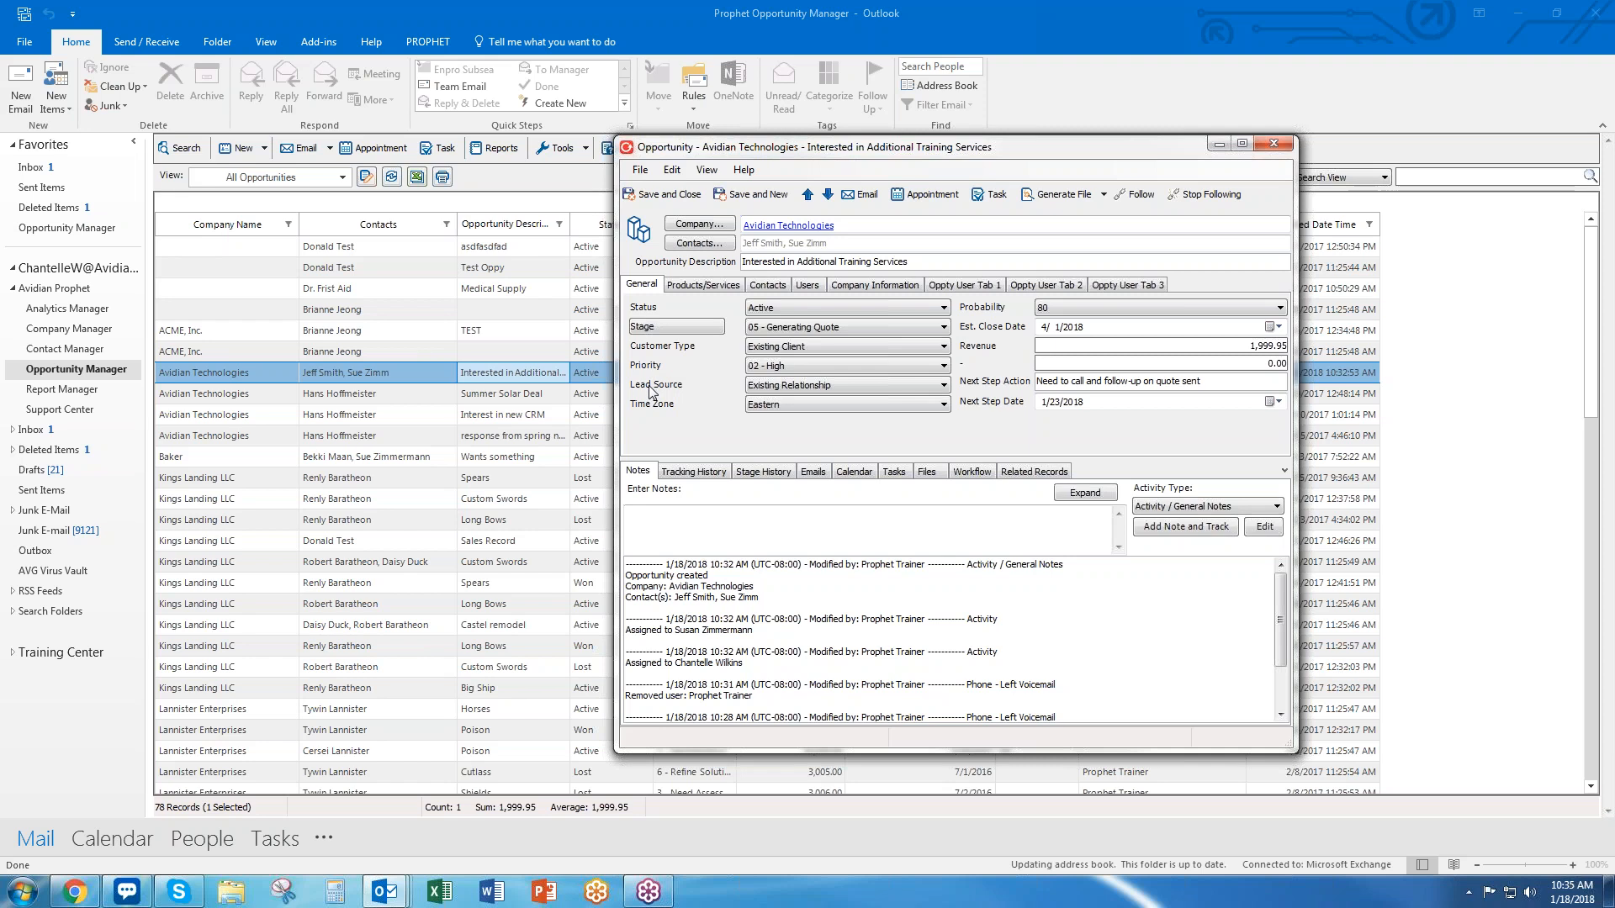
click(1280, 142)
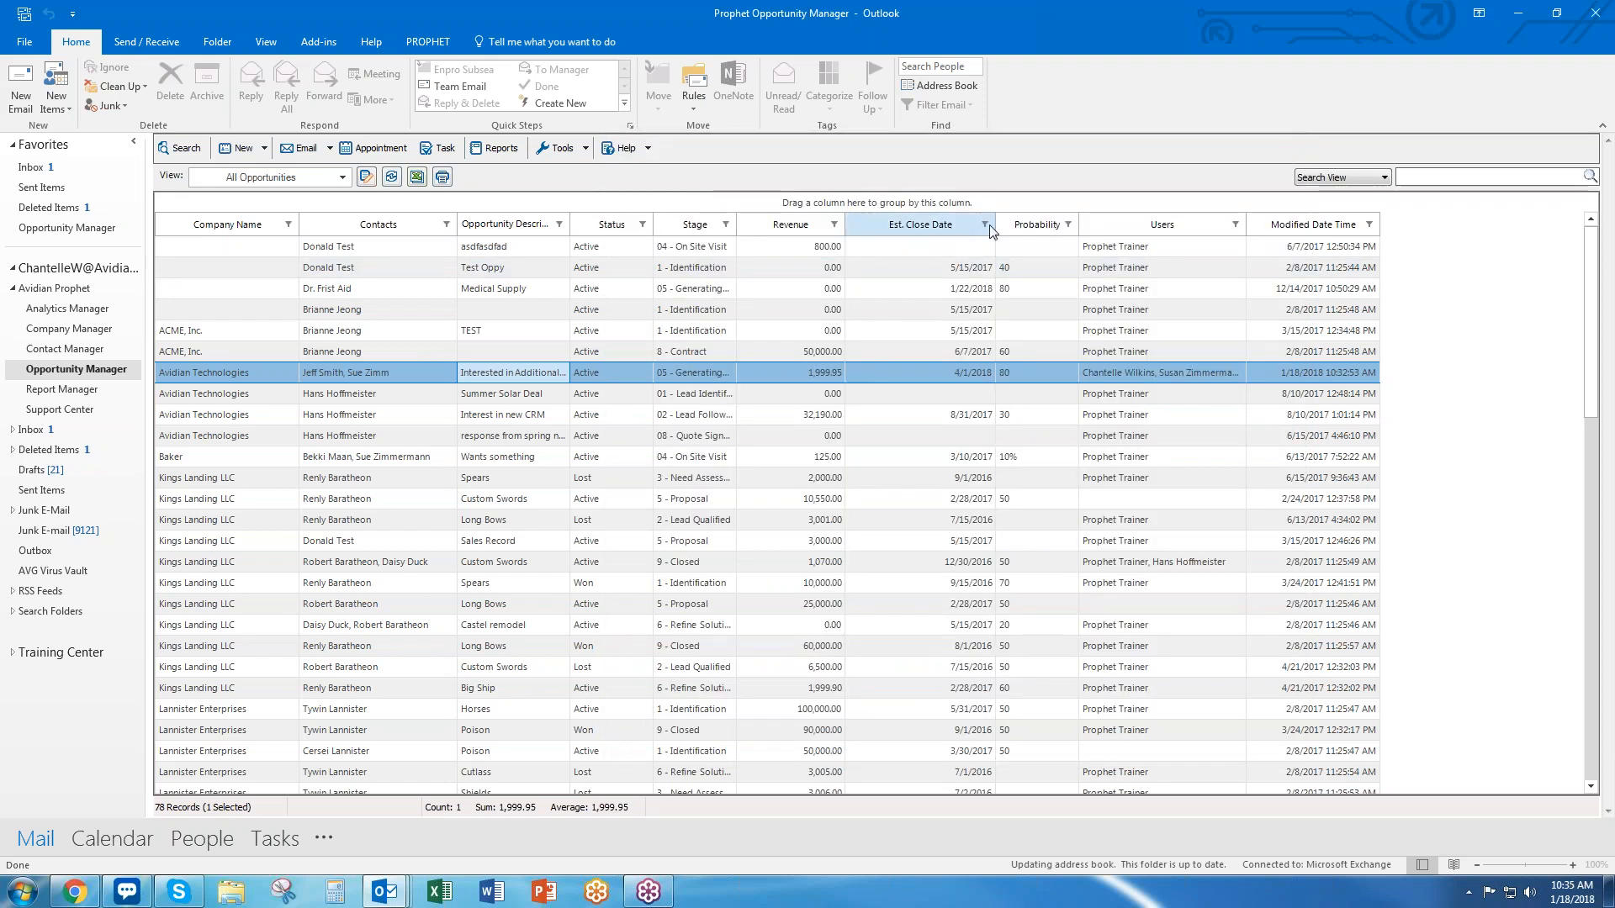
Sort the All Opportunities list by Status in ascending order
right_click(245, 220)
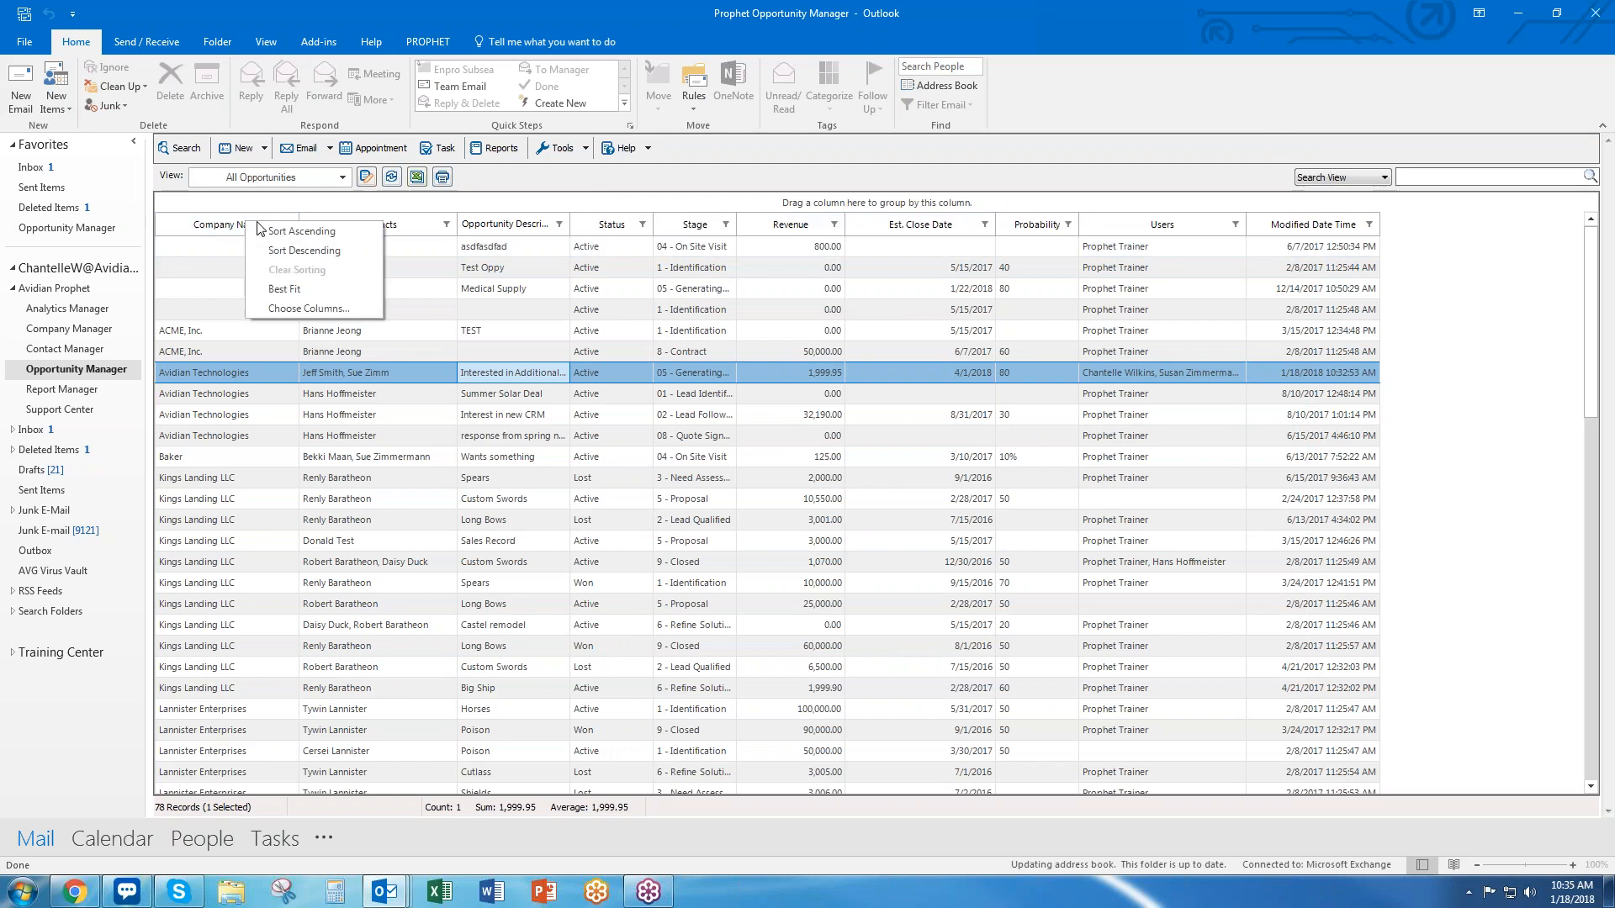
right_click(390, 218)
click(618, 229)
right_click(698, 228)
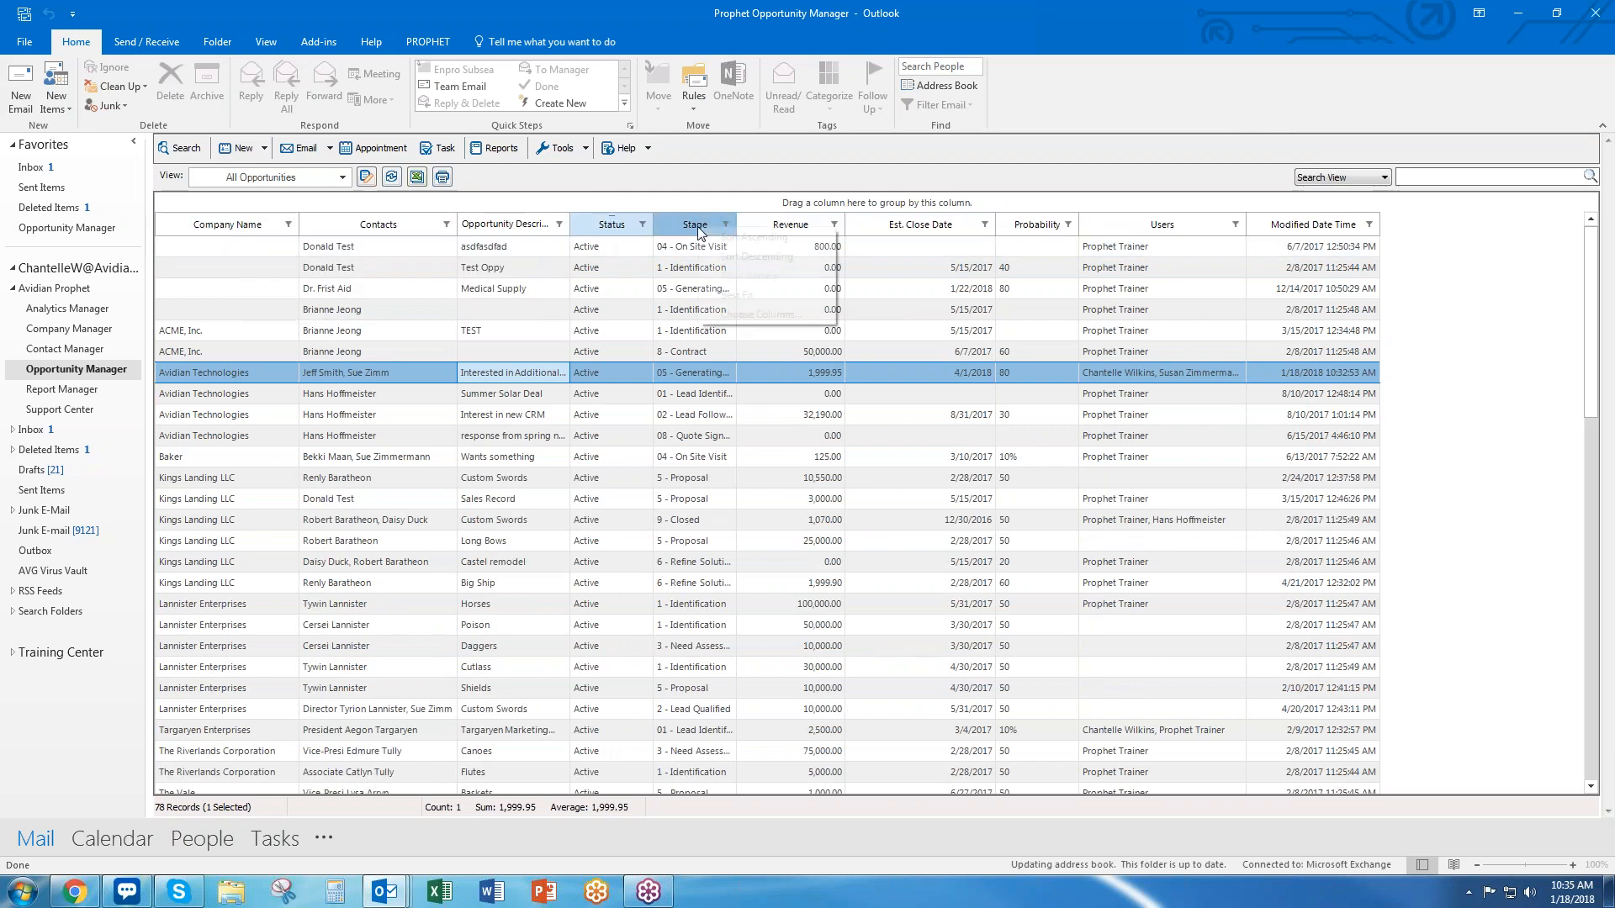
right_click(851, 222)
Open the column options for the All Opportunities view and add the Next Step Action and Next Step Date columns
right_click(624, 225)
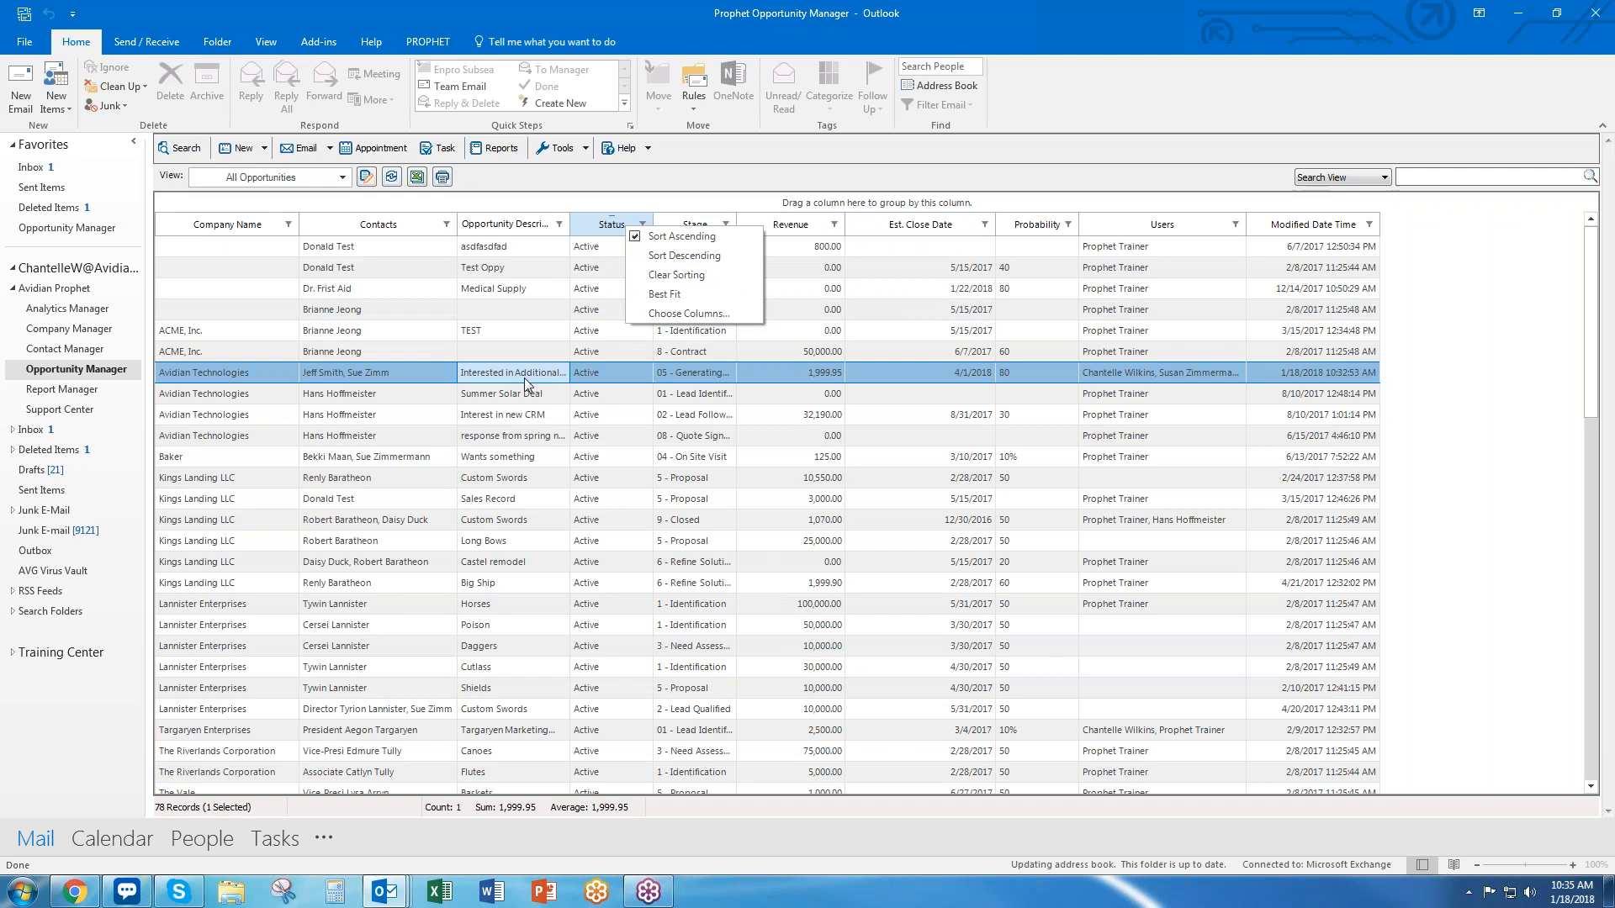
click(669, 314)
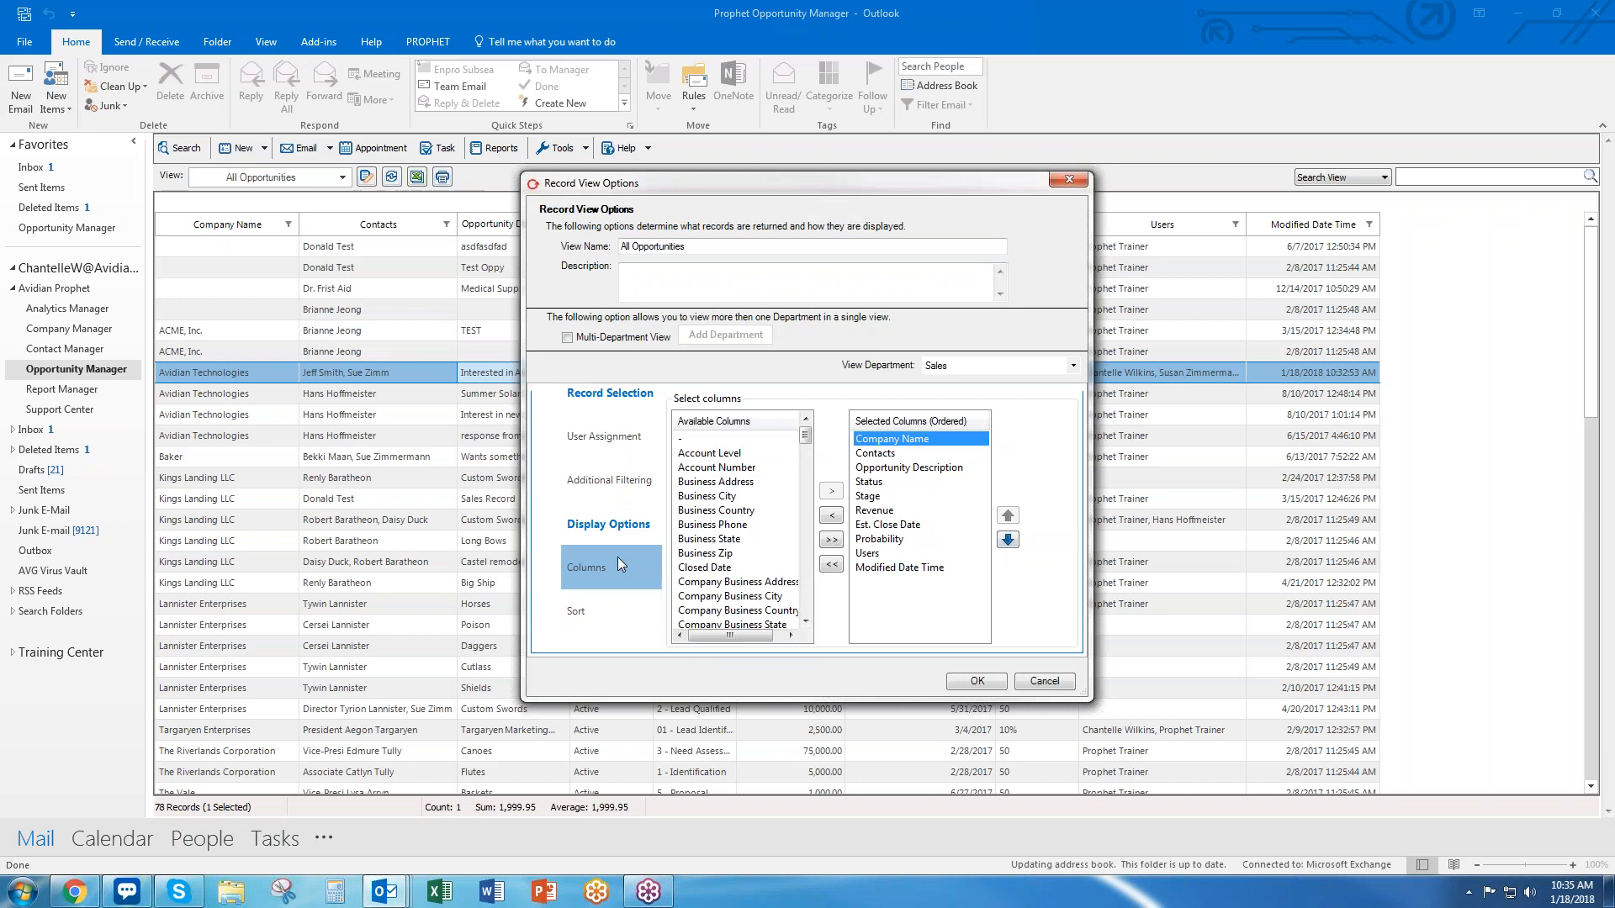
drag(805, 437, 775, 510)
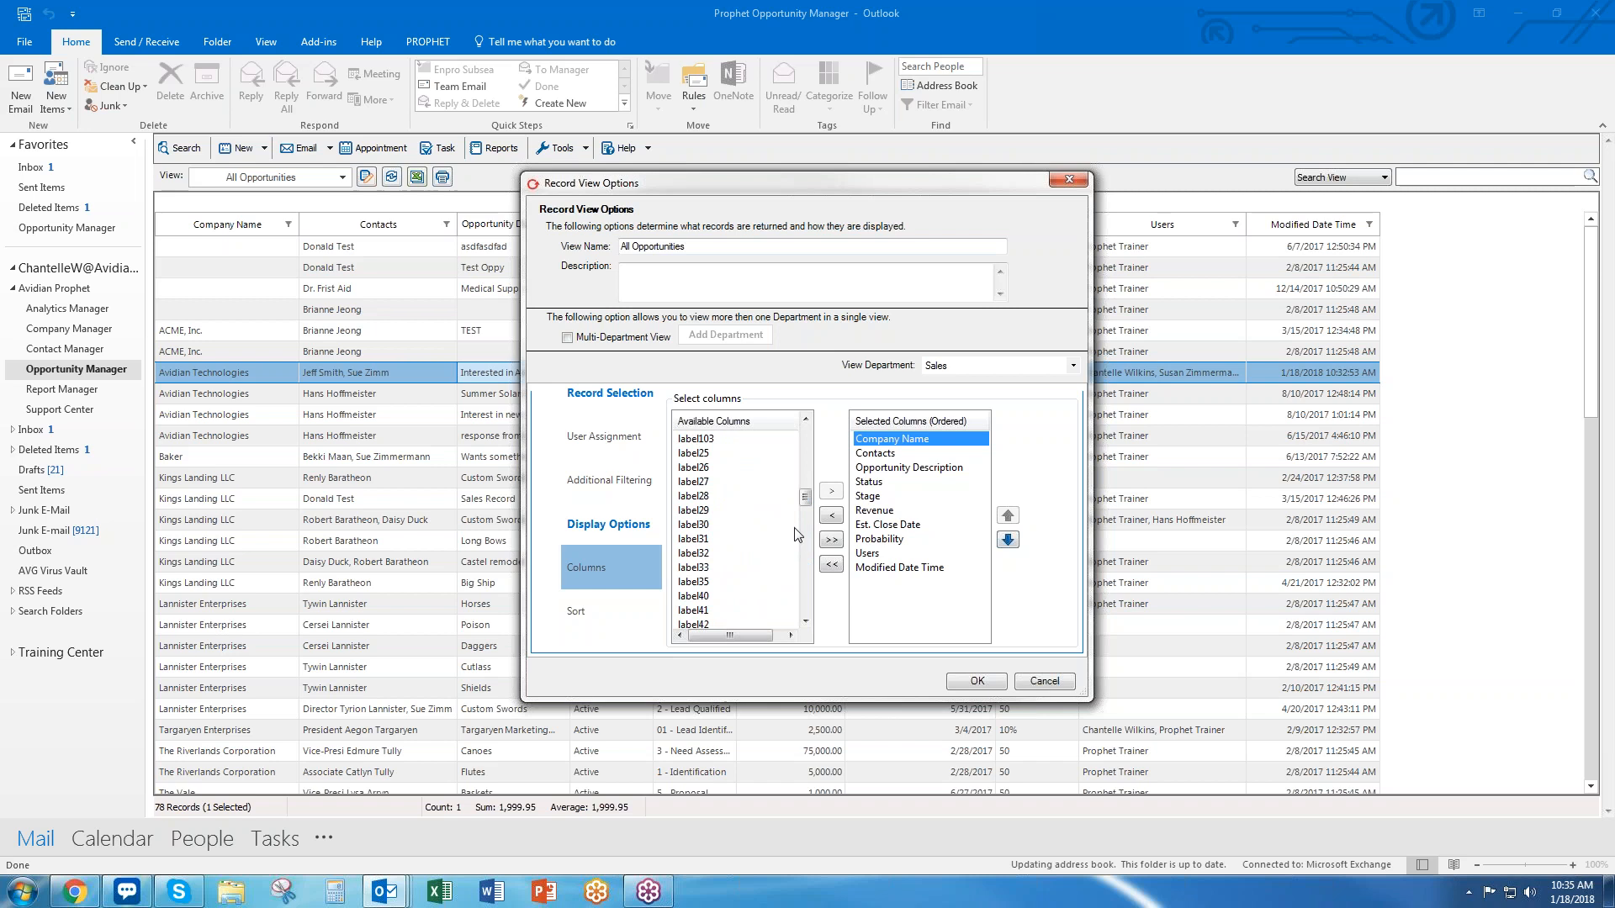
drag(809, 498, 806, 612)
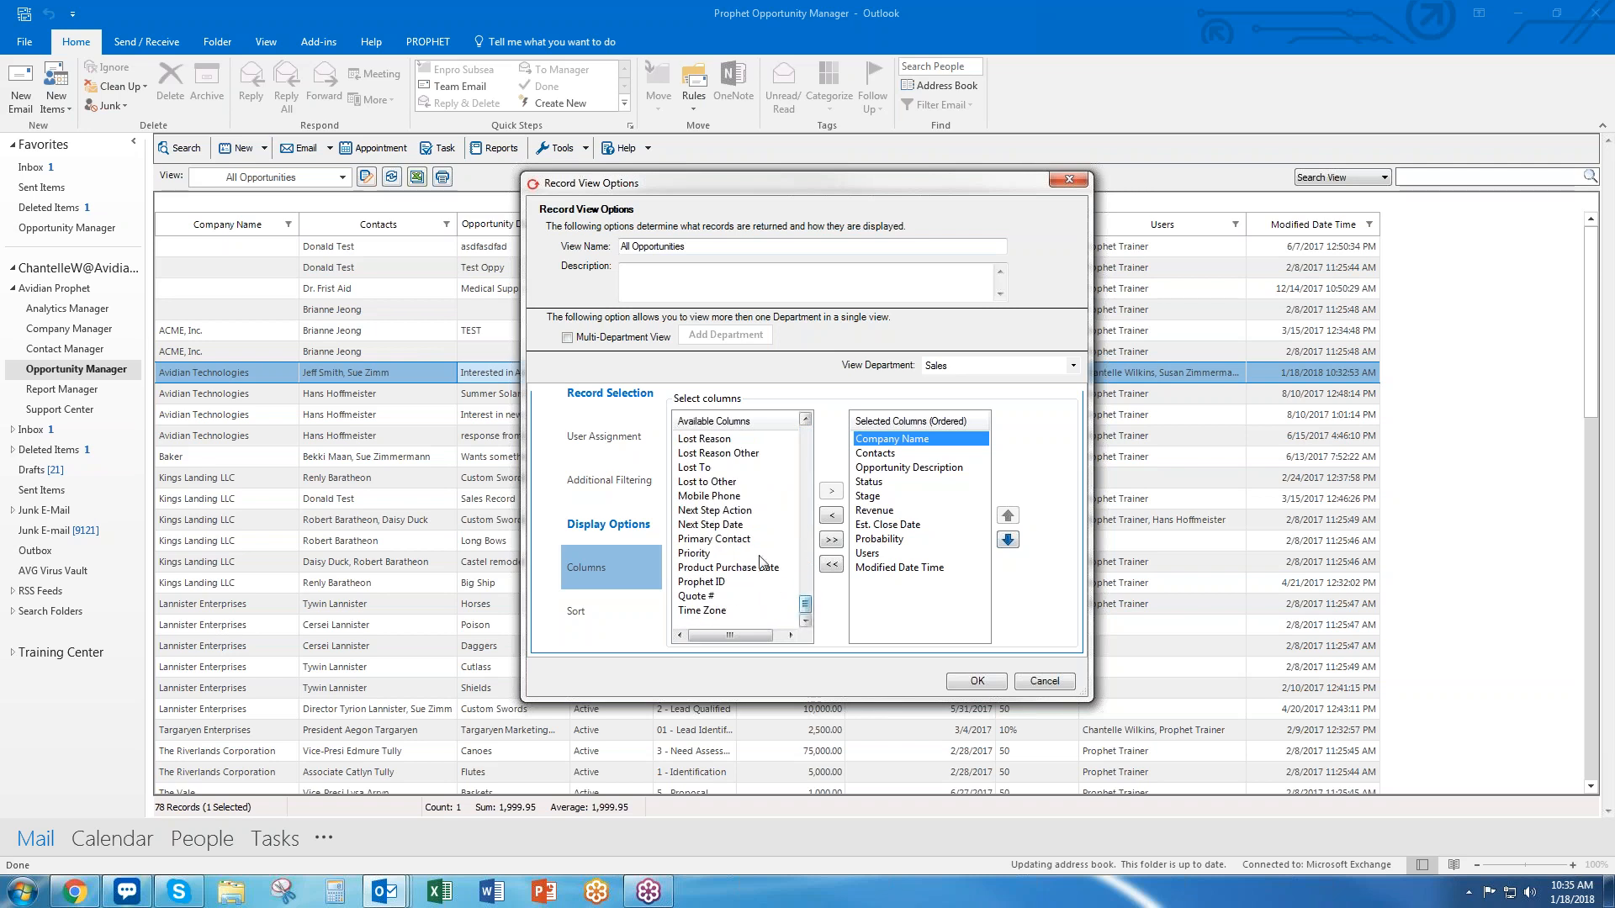
click(727, 510)
click(832, 492)
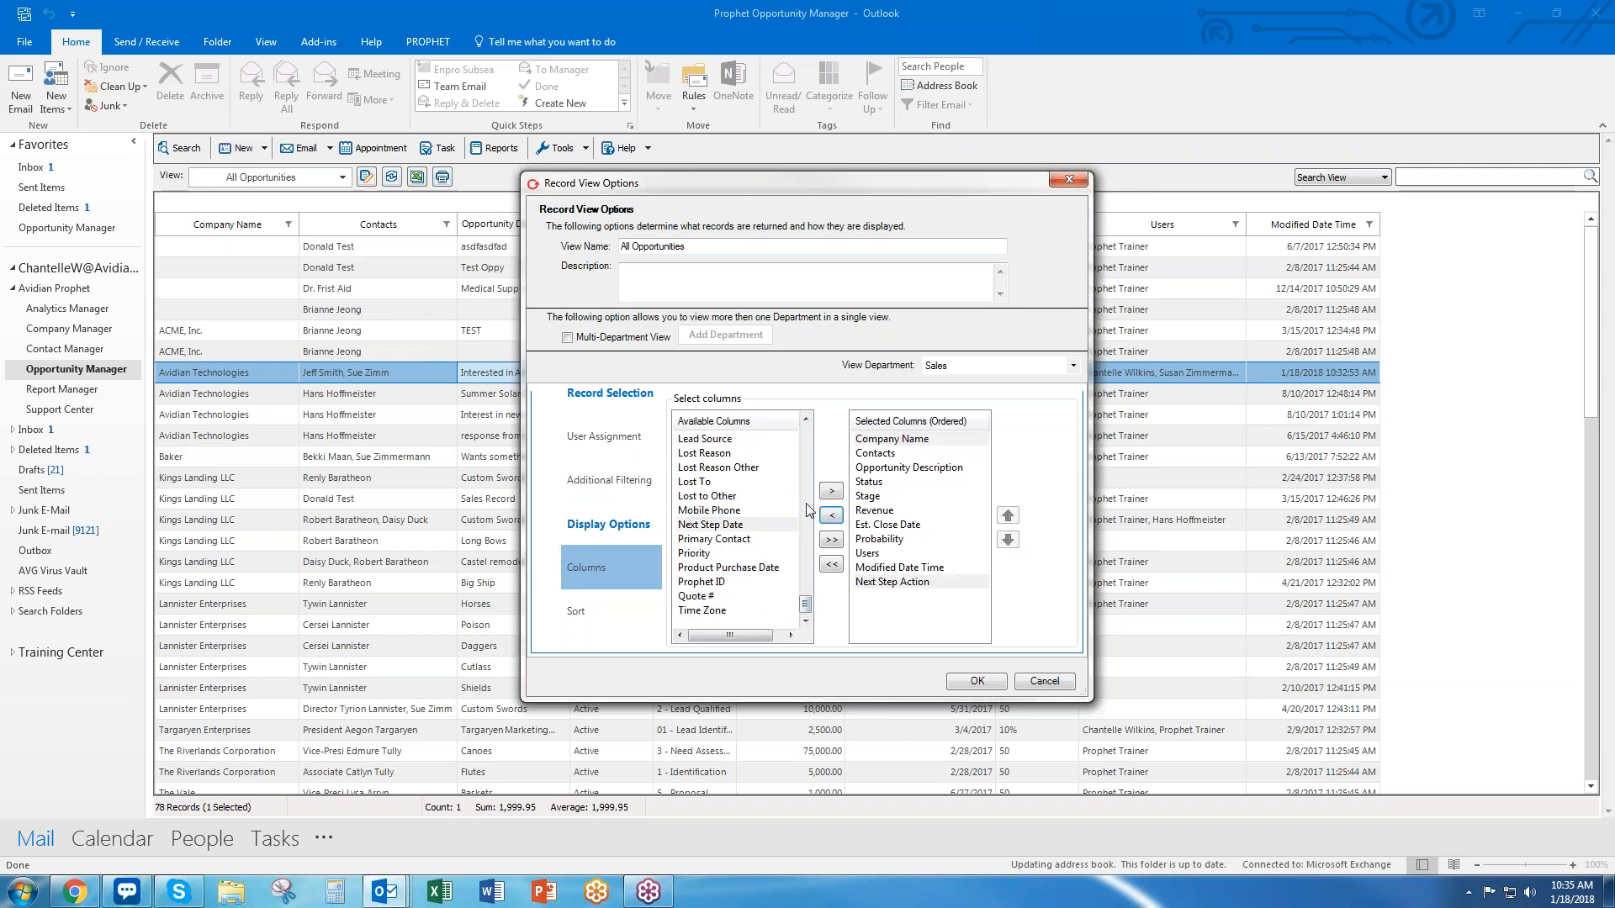
click(831, 490)
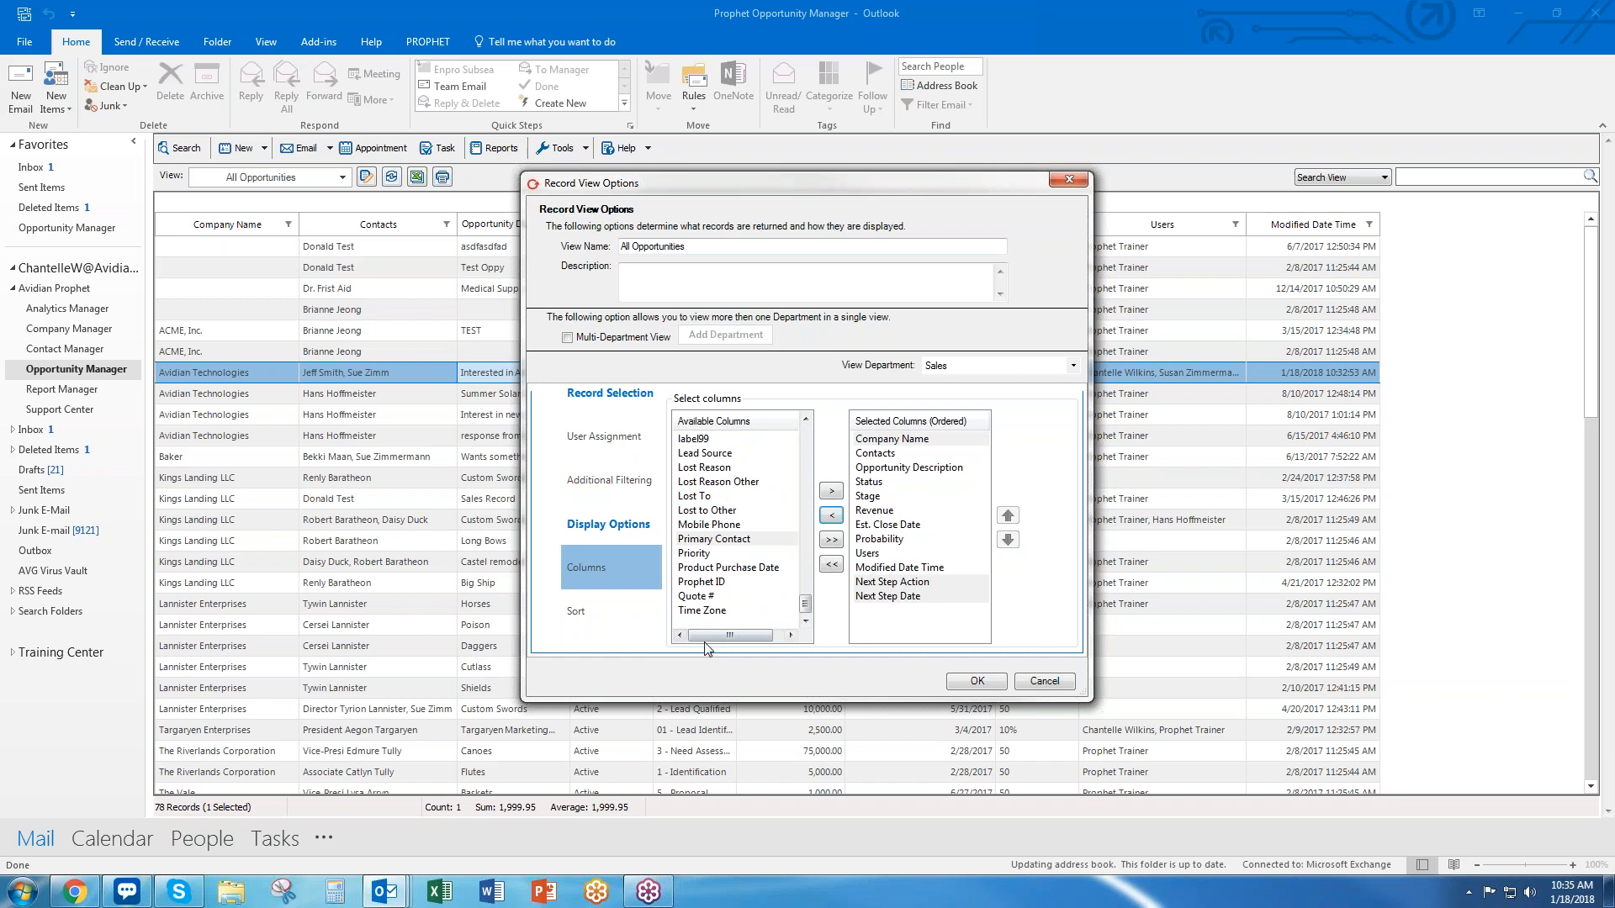
Add the Priority and Lead Source columns to the view's selected columns
click(703, 553)
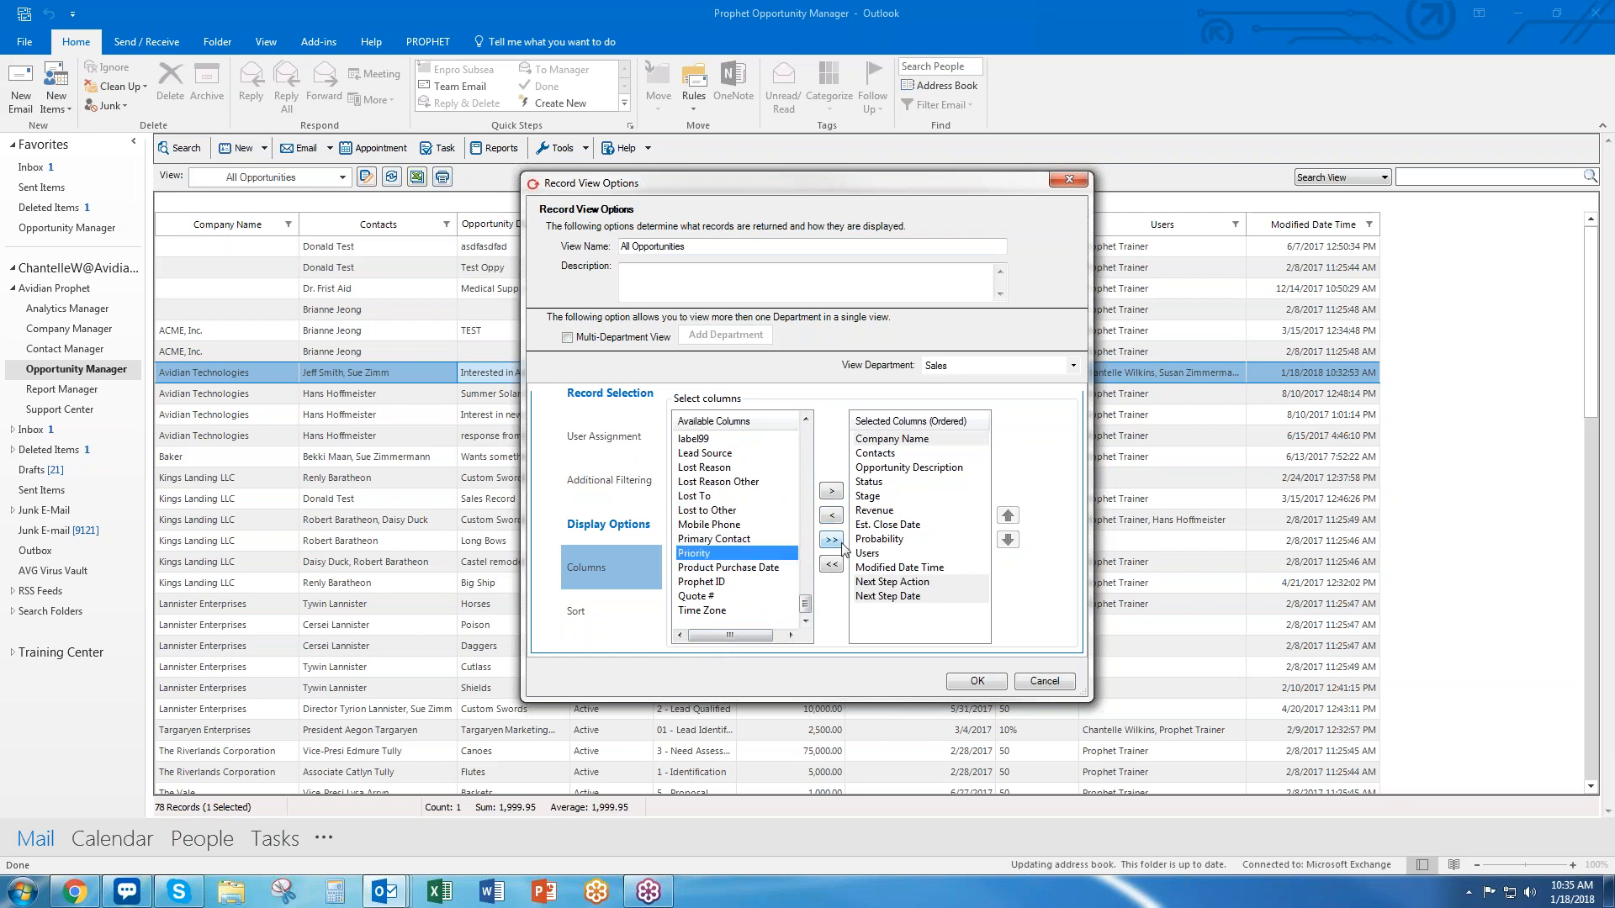
click(831, 491)
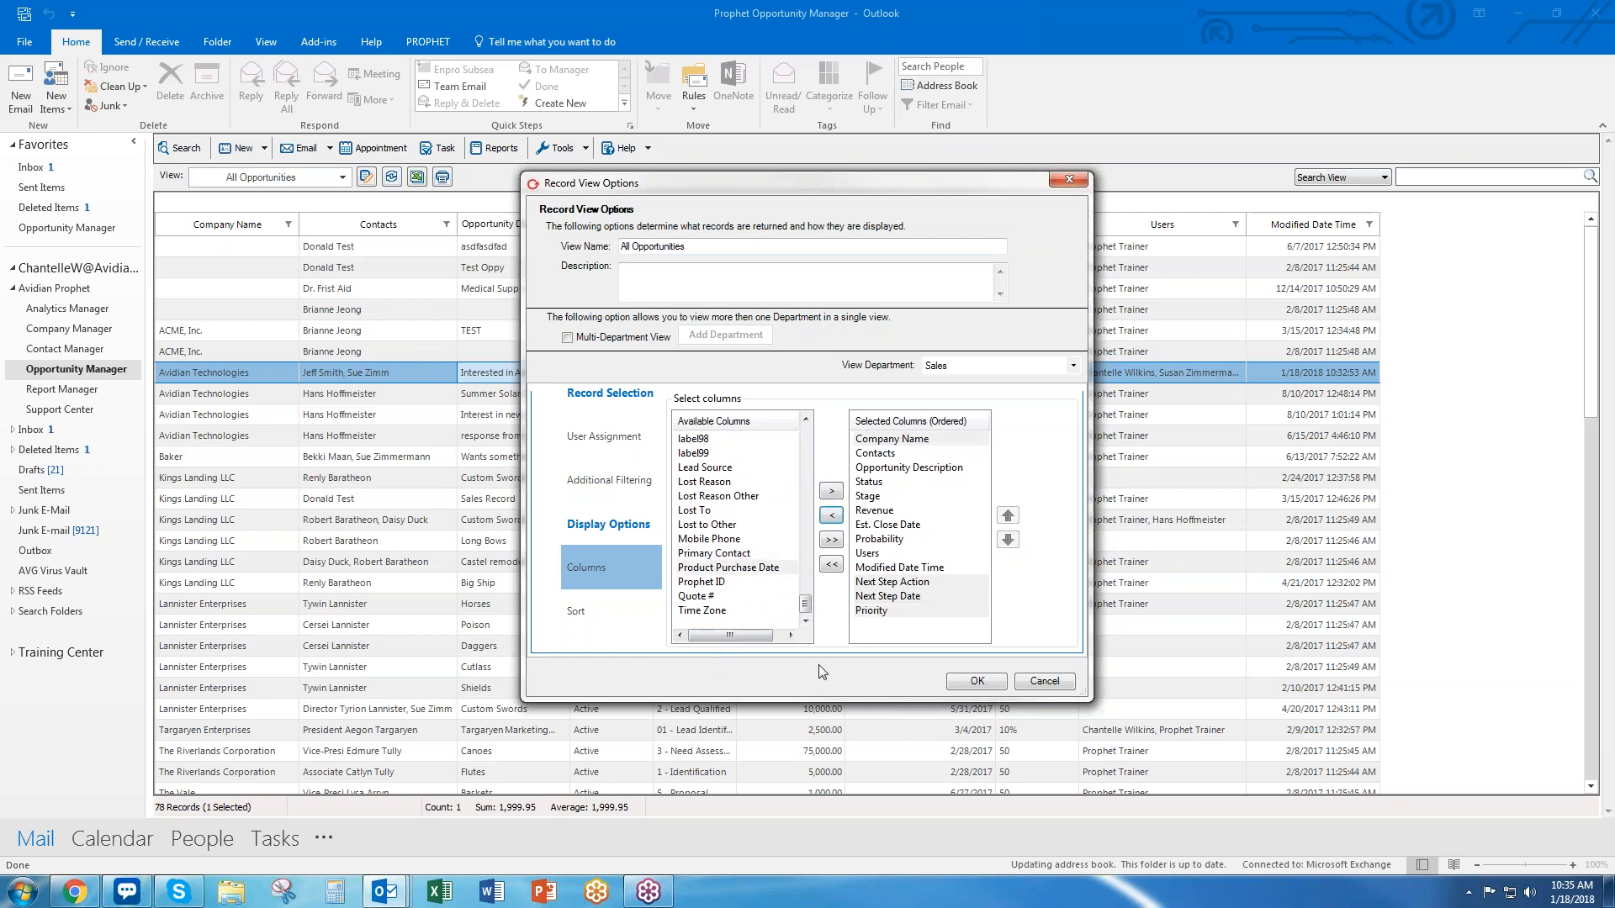
click(717, 597)
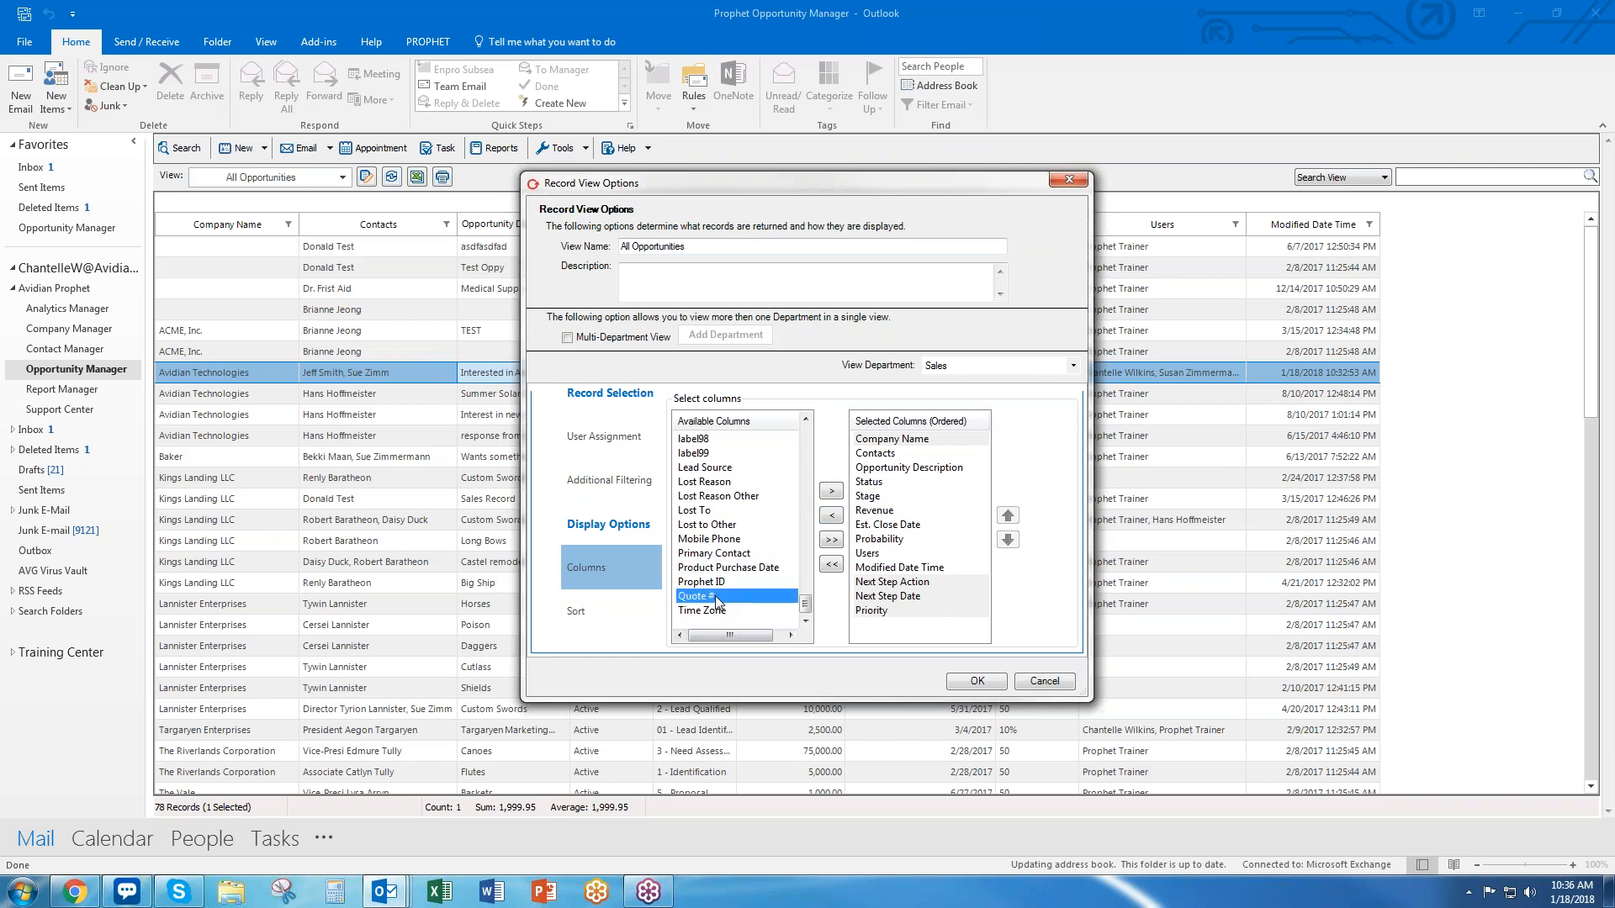
click(732, 468)
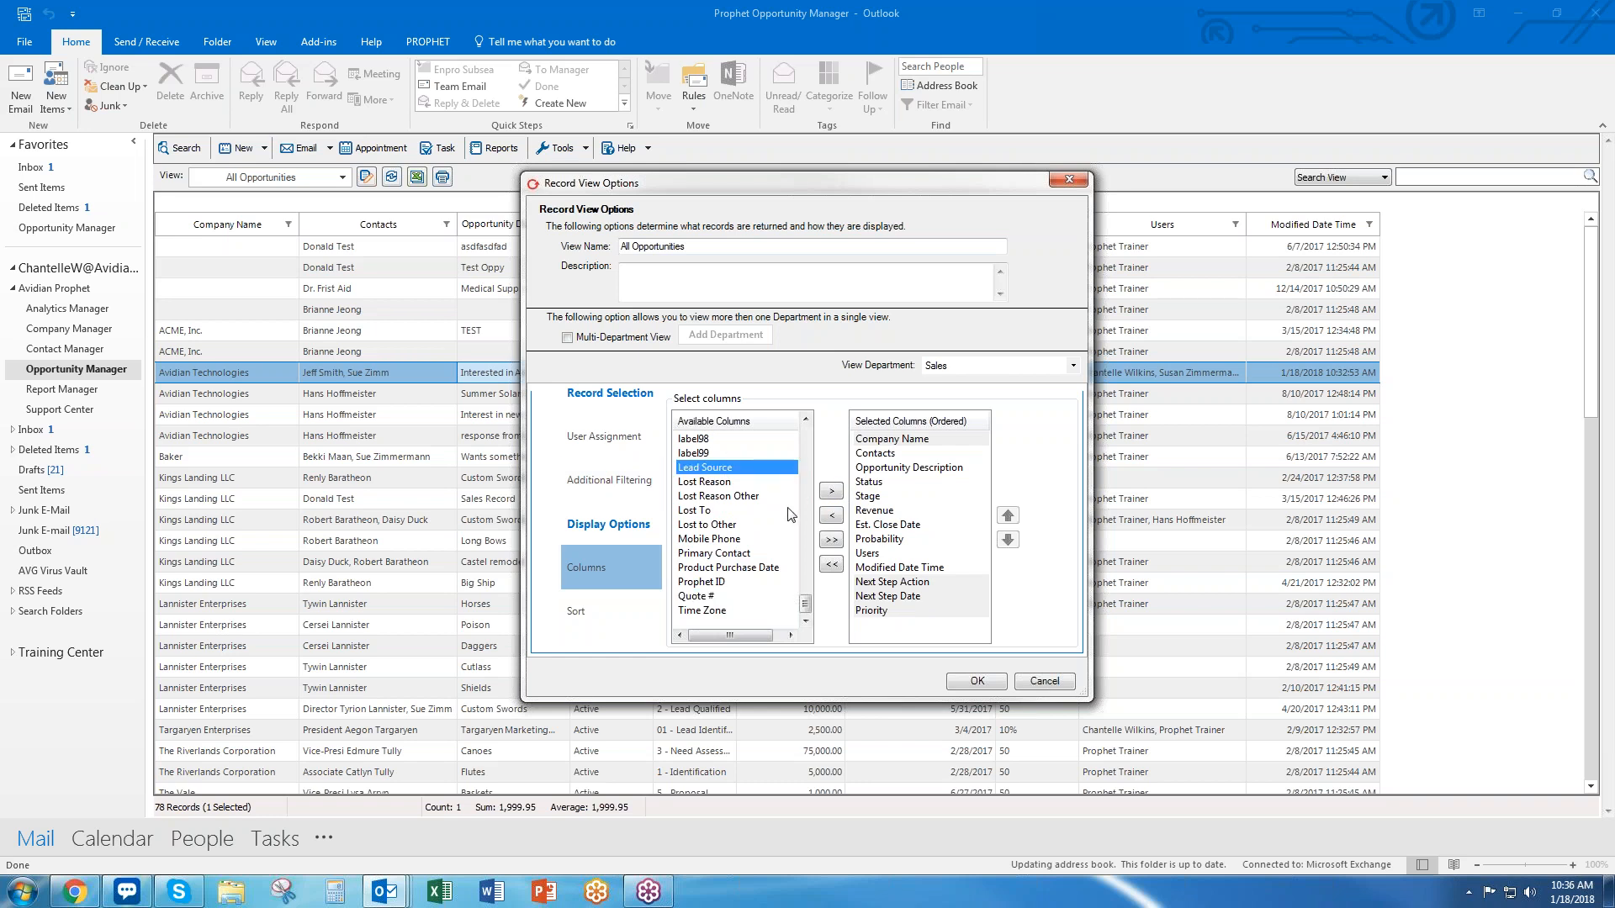
click(831, 491)
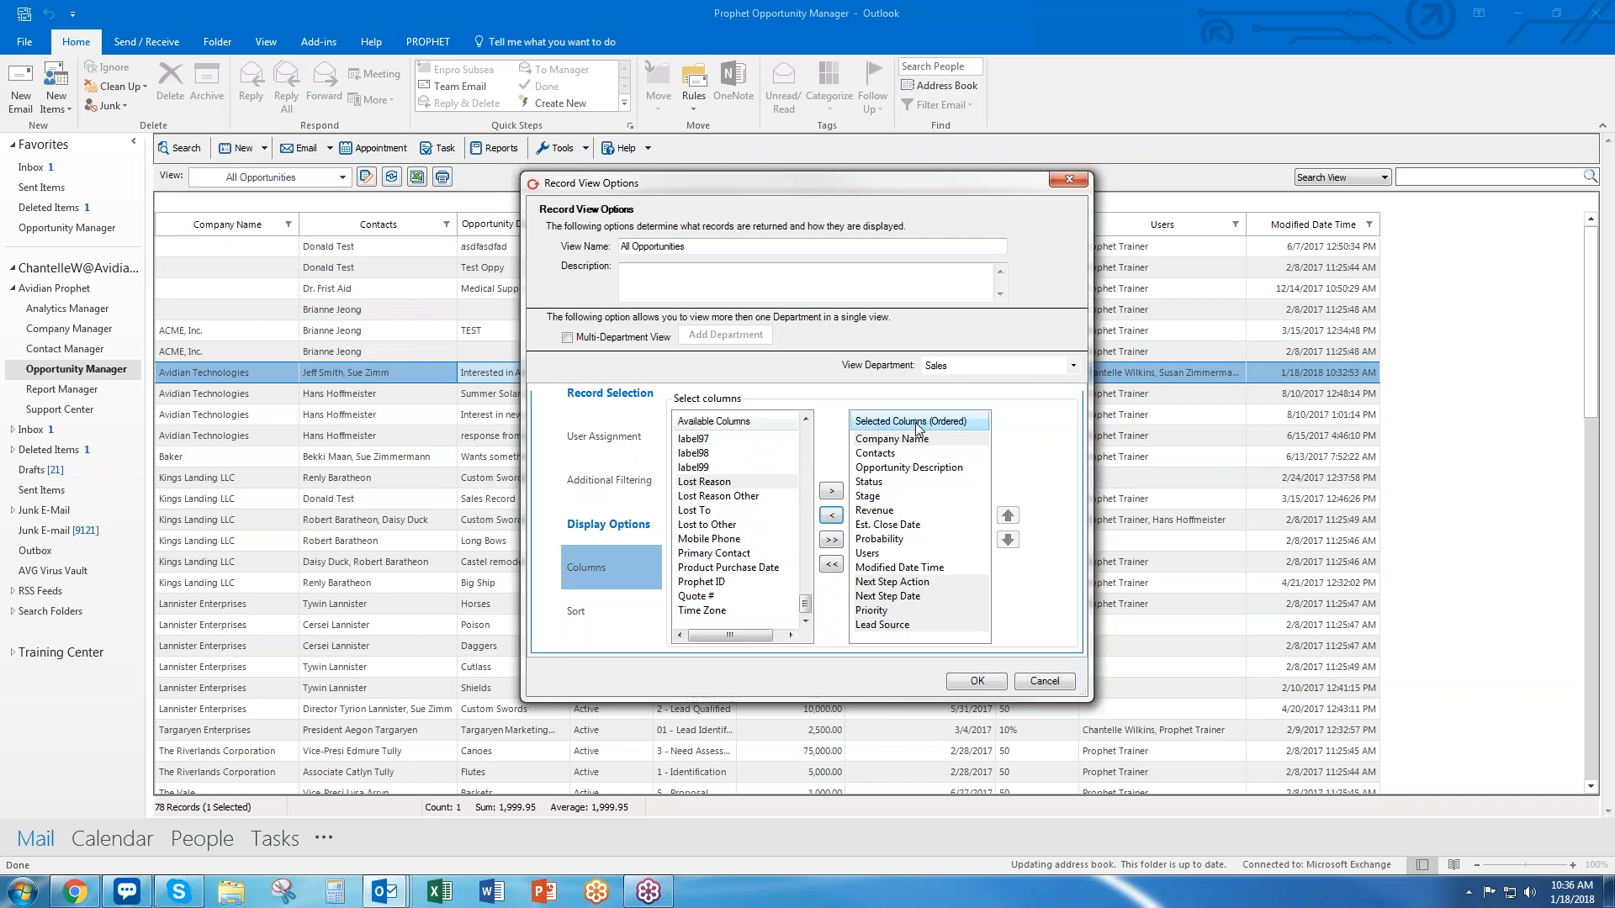
Reorder the selected columns so Next Step Date comes first and Next Step Action second
click(891, 582)
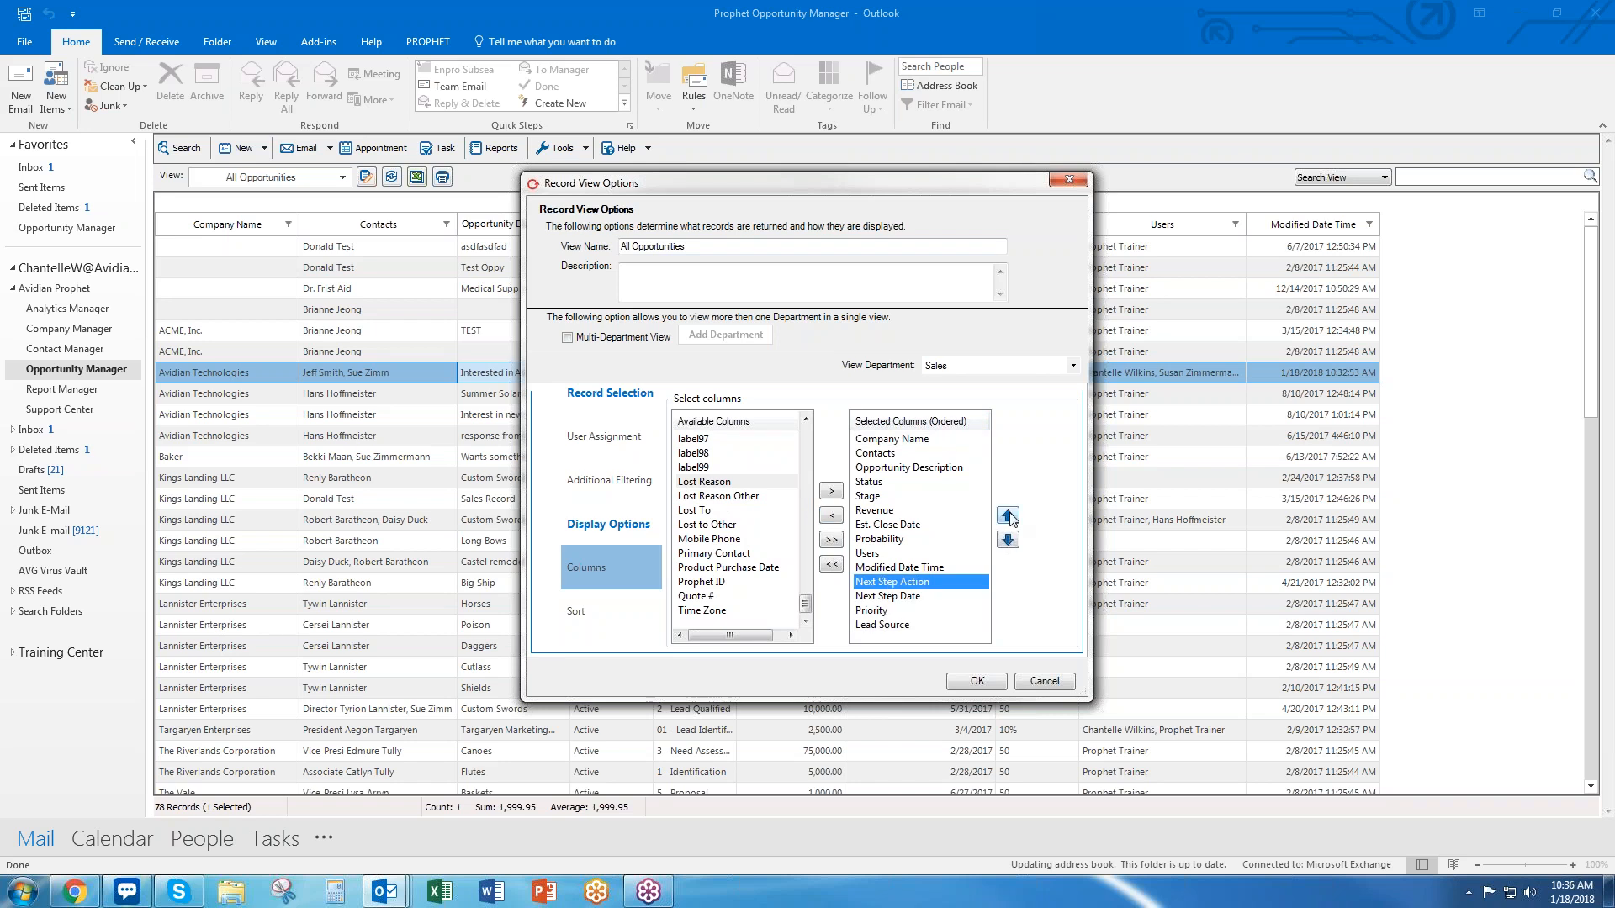
click(1008, 516)
click(1007, 515)
click(1007, 516)
click(1008, 515)
click(921, 596)
click(1008, 515)
click(1007, 514)
click(1007, 514)
click(1007, 514)
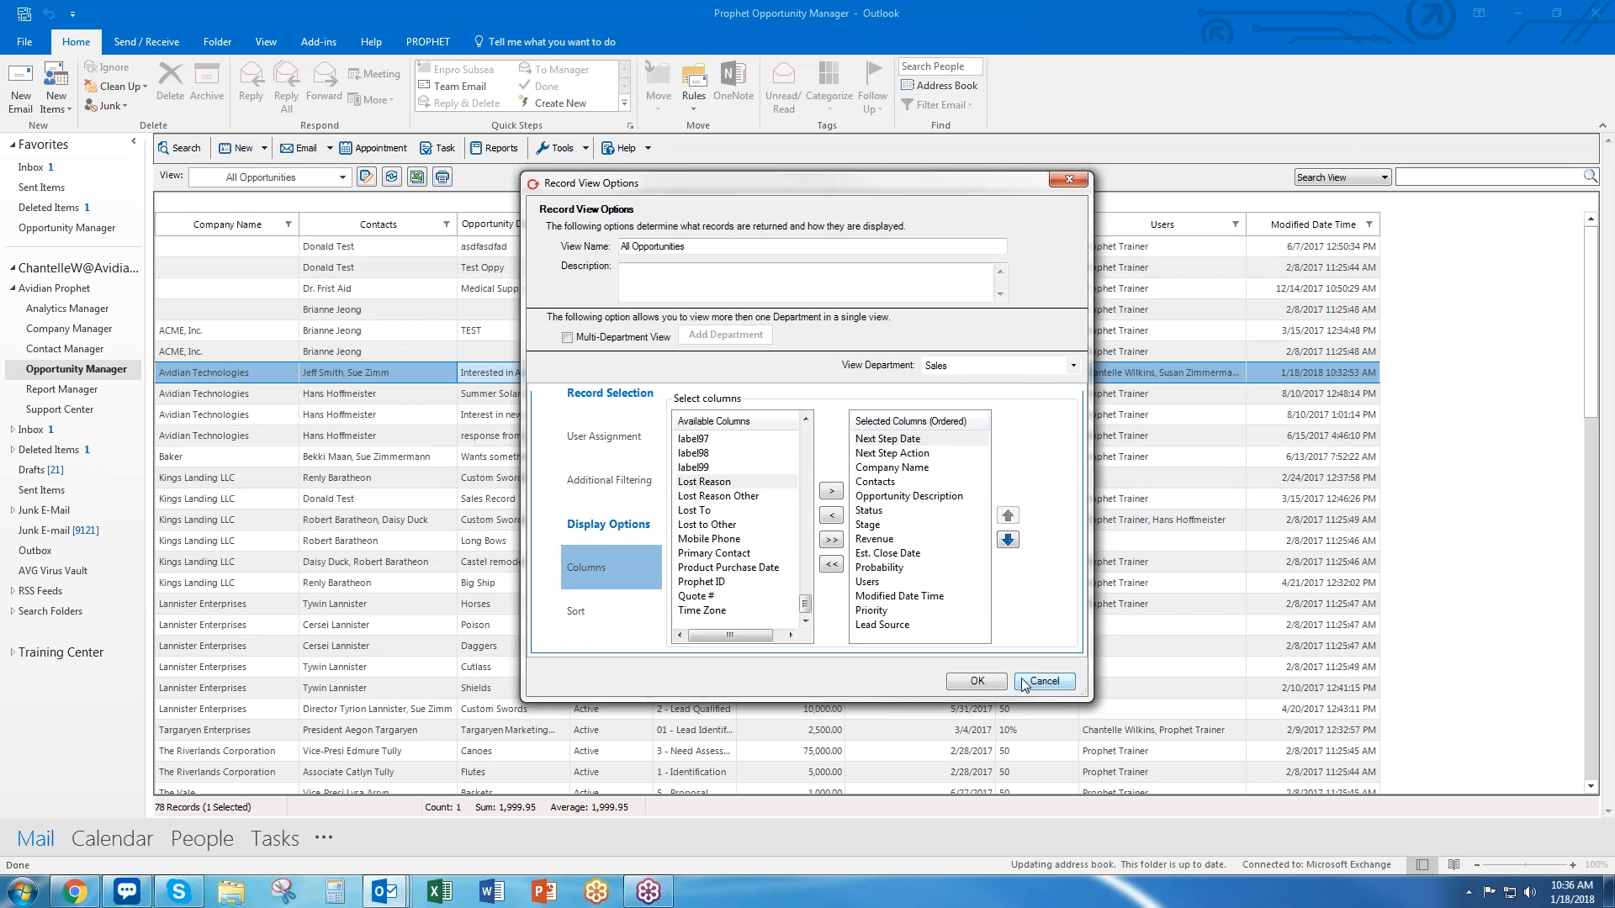
Move the Priority column up to sit directly between Opportunity Description and Status
click(886, 612)
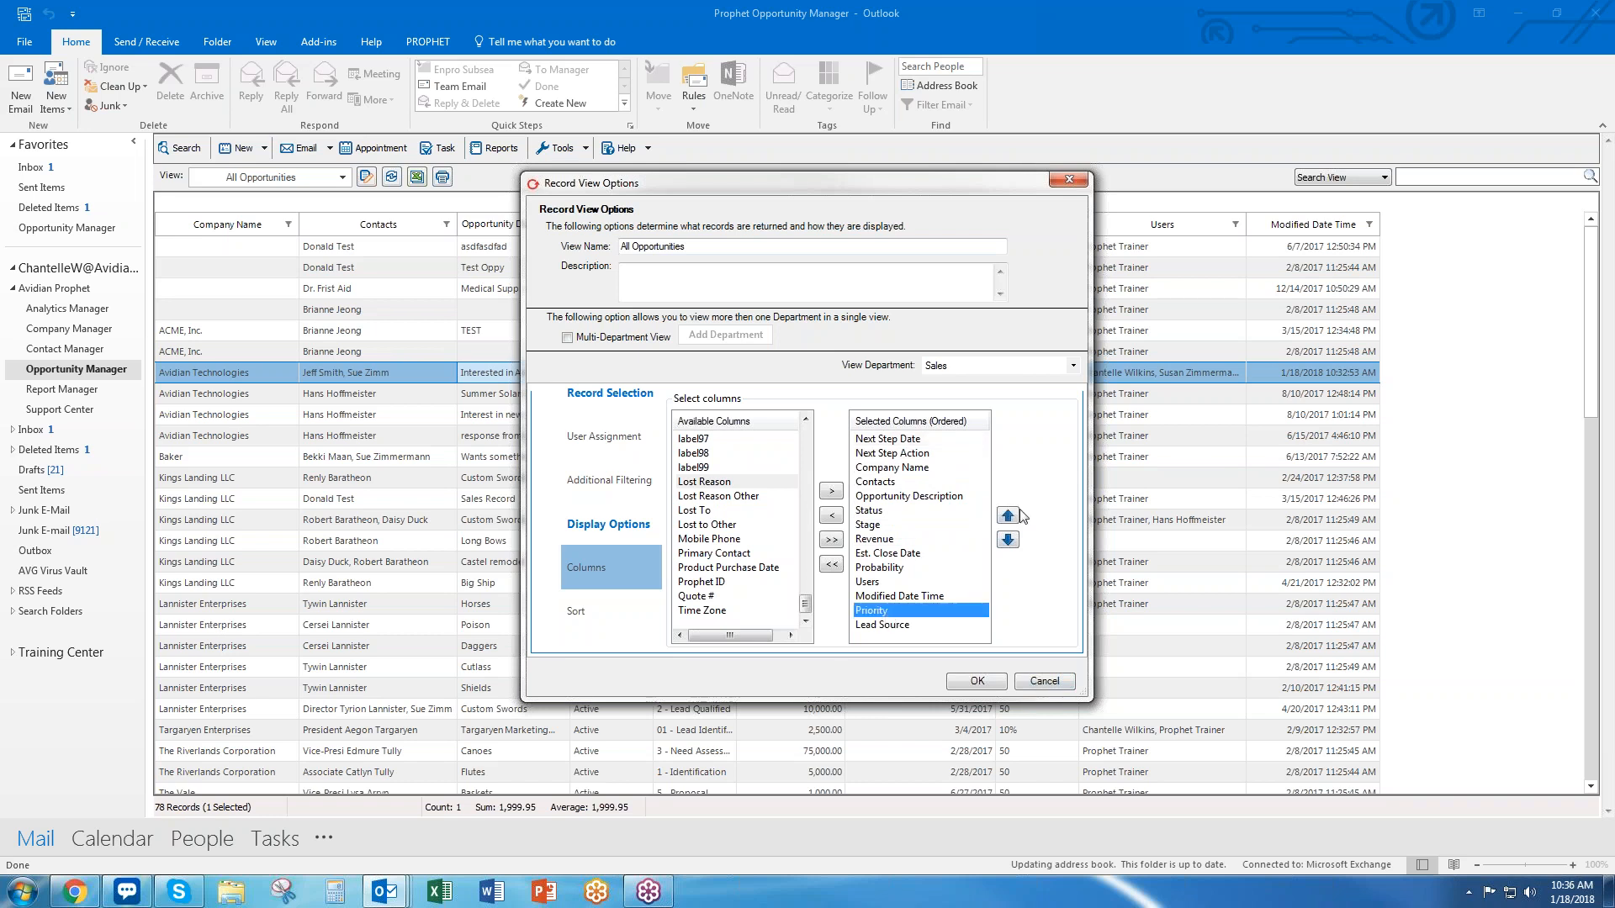
click(1014, 514)
click(1014, 515)
click(1014, 515)
click(1014, 515)
click(1014, 515)
click(1014, 515)
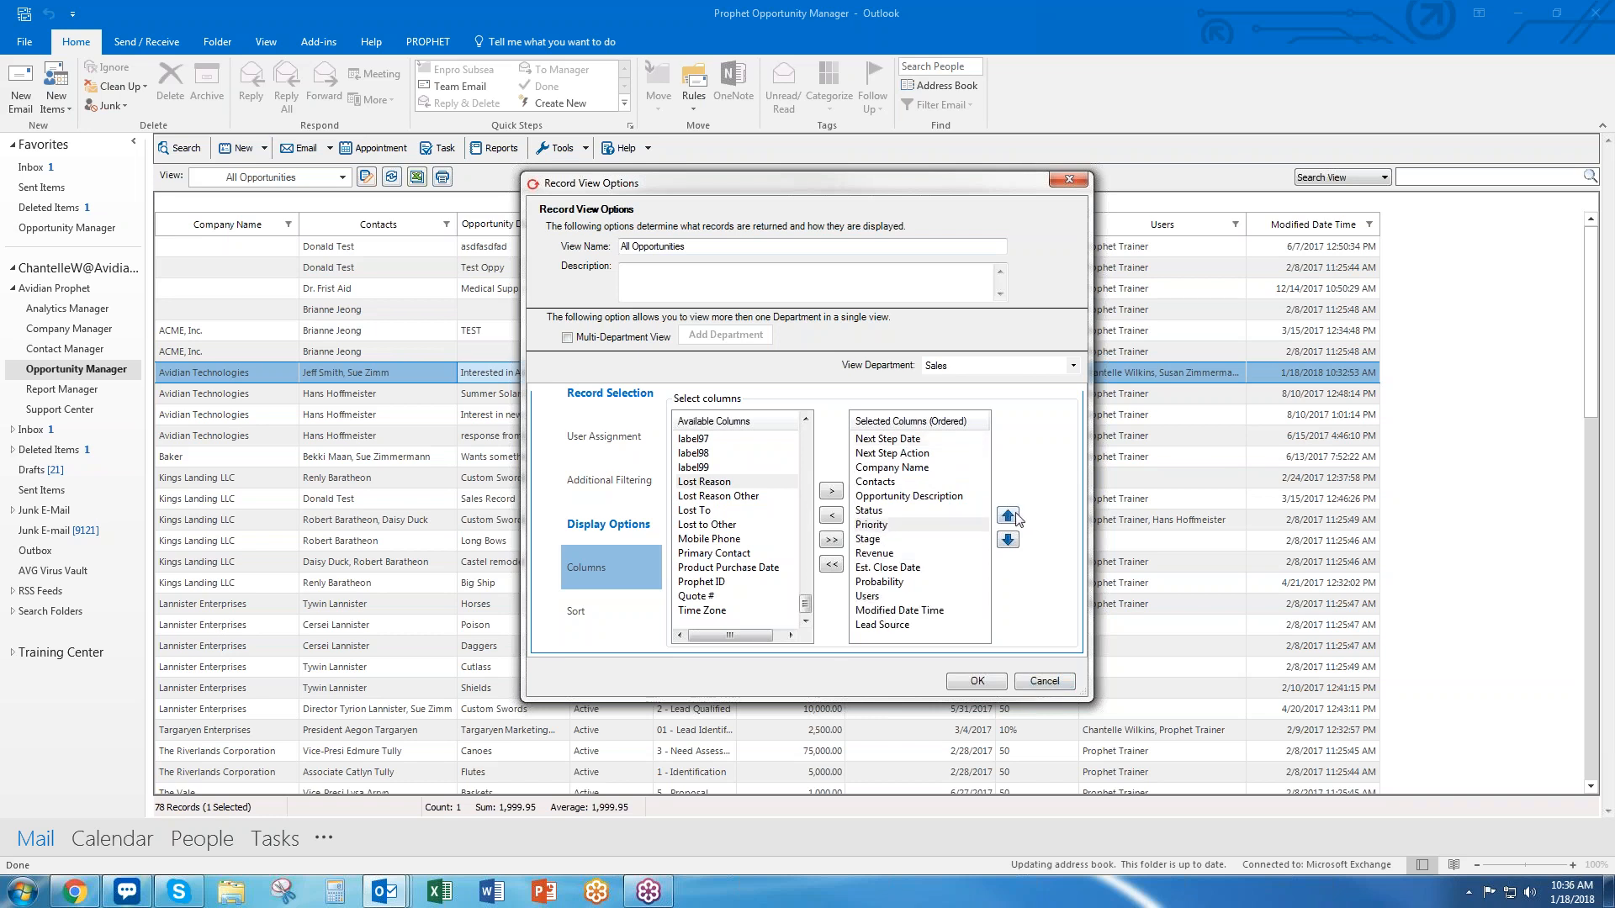
click(1014, 515)
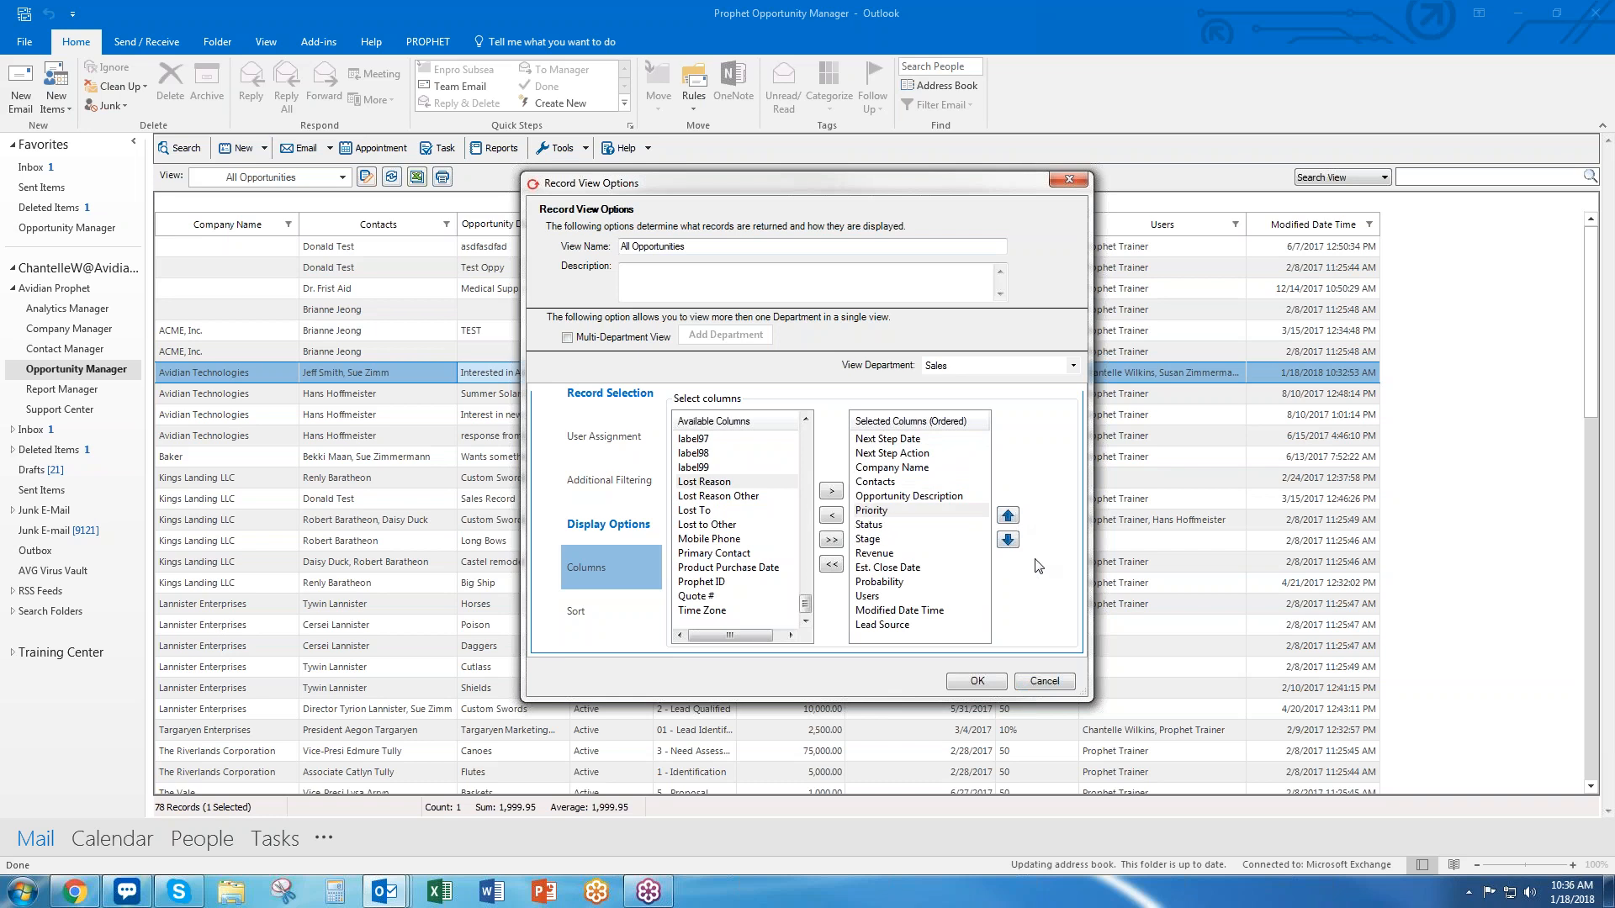
Move the Lead Source column up to sit between Next Step Action and Company Name
click(910, 626)
click(1009, 516)
click(1008, 515)
click(1008, 515)
click(1008, 515)
click(1008, 516)
click(1008, 516)
click(1008, 516)
click(1008, 515)
click(1008, 515)
click(1008, 515)
click(1008, 516)
Add the Created Date column and place it between Revenue and Est. Close Date
drag(805, 604, 805, 482)
click(743, 455)
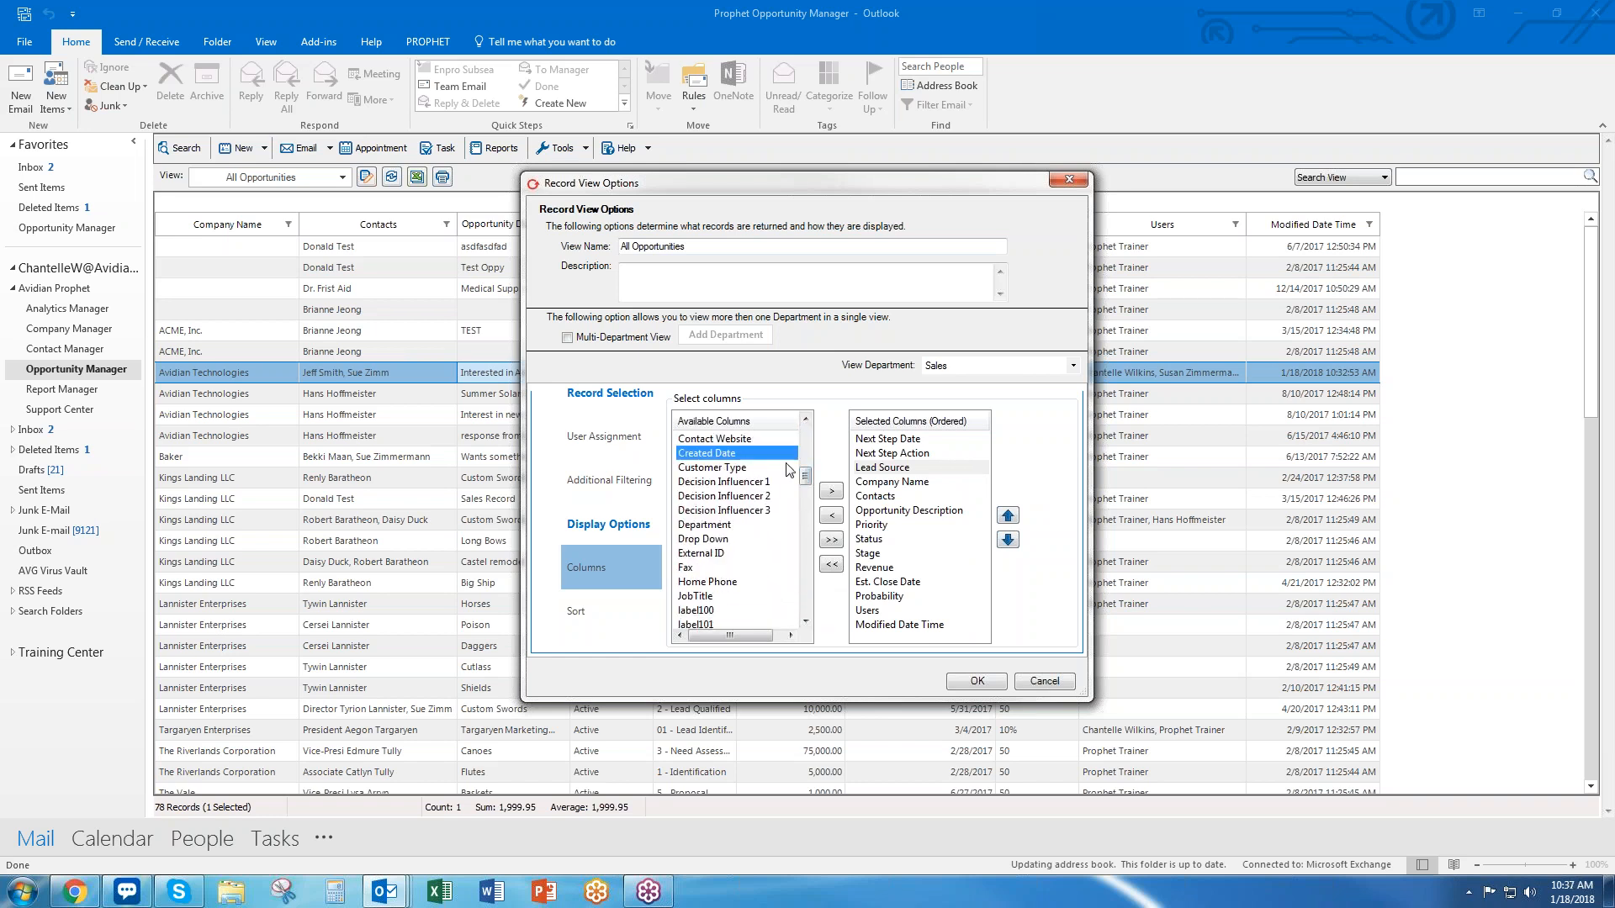
click(831, 491)
click(986, 608)
click(925, 610)
click(1008, 516)
click(1007, 515)
click(1007, 516)
click(1007, 515)
Move the Modified Date Time column directly after Est. Close Date and apply the column changes to the view
scroll(985, 566, up, 1)
scroll(985, 565, down, 1)
click(914, 569)
click(922, 610)
click(1008, 516)
click(1008, 516)
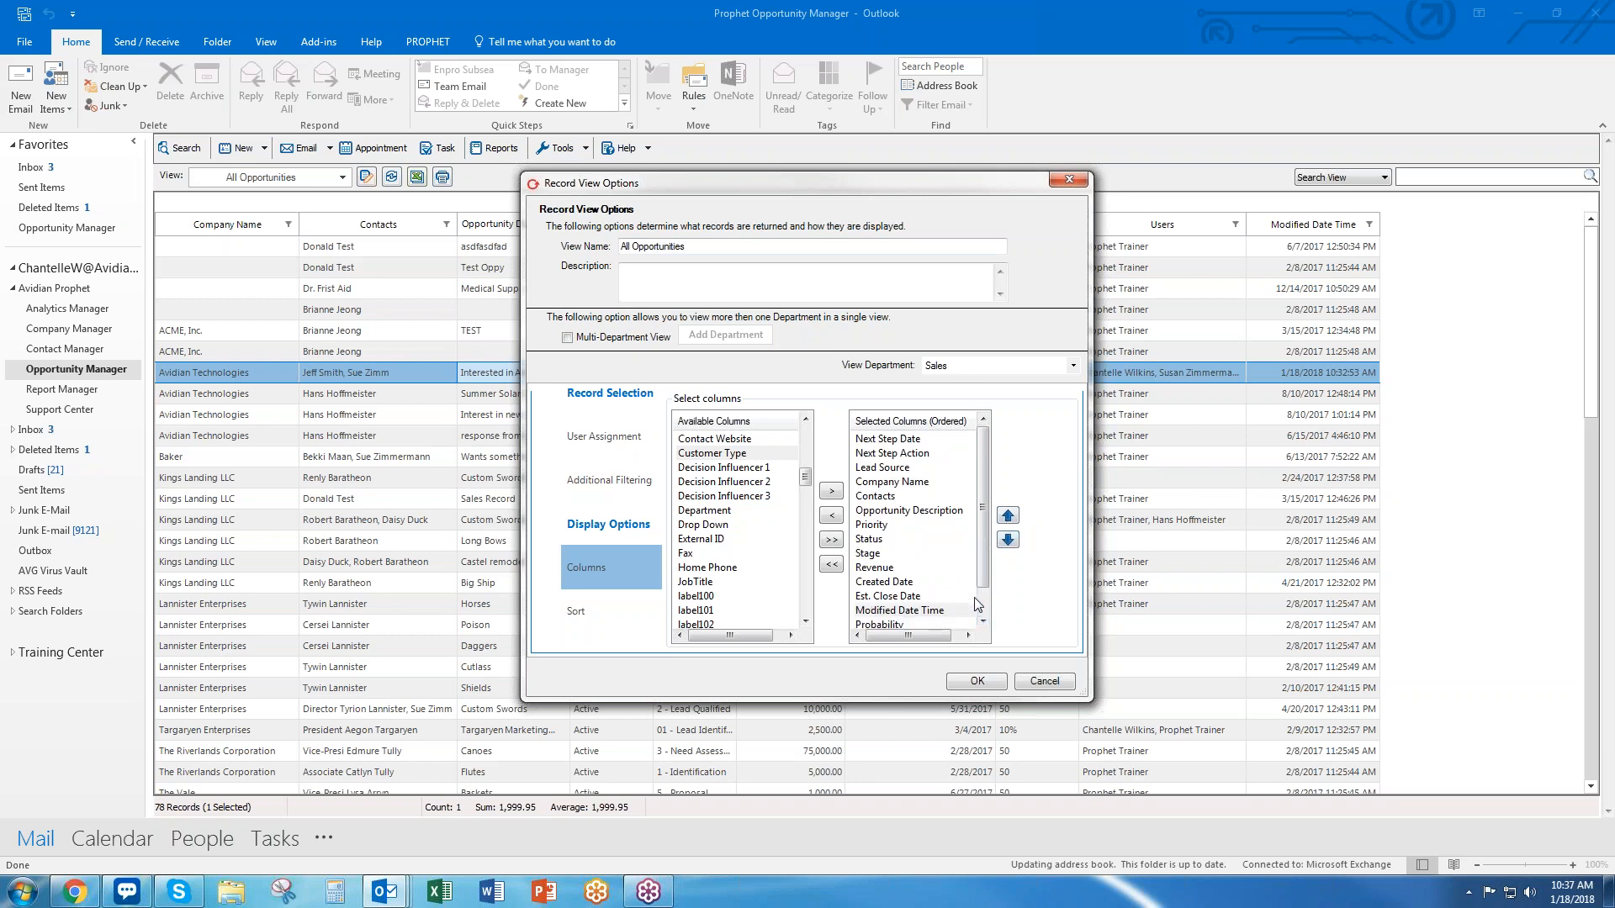
click(978, 681)
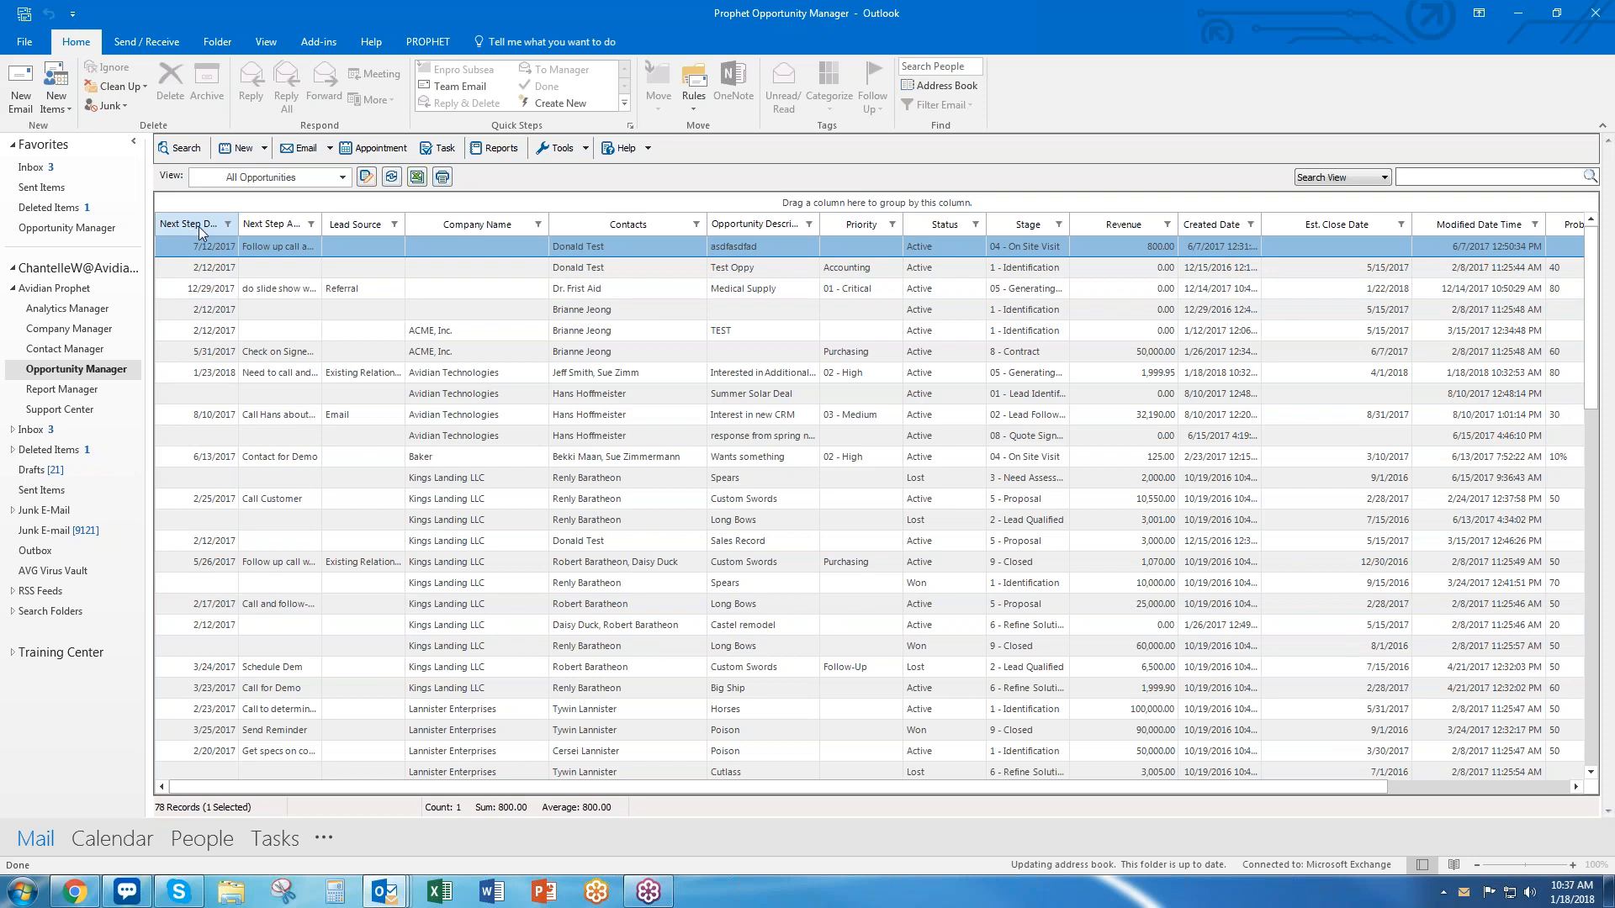
Widen the Next Step Date and Next Step Action columns in the list and close the opened opportunity record
drag(238, 224, 388, 227)
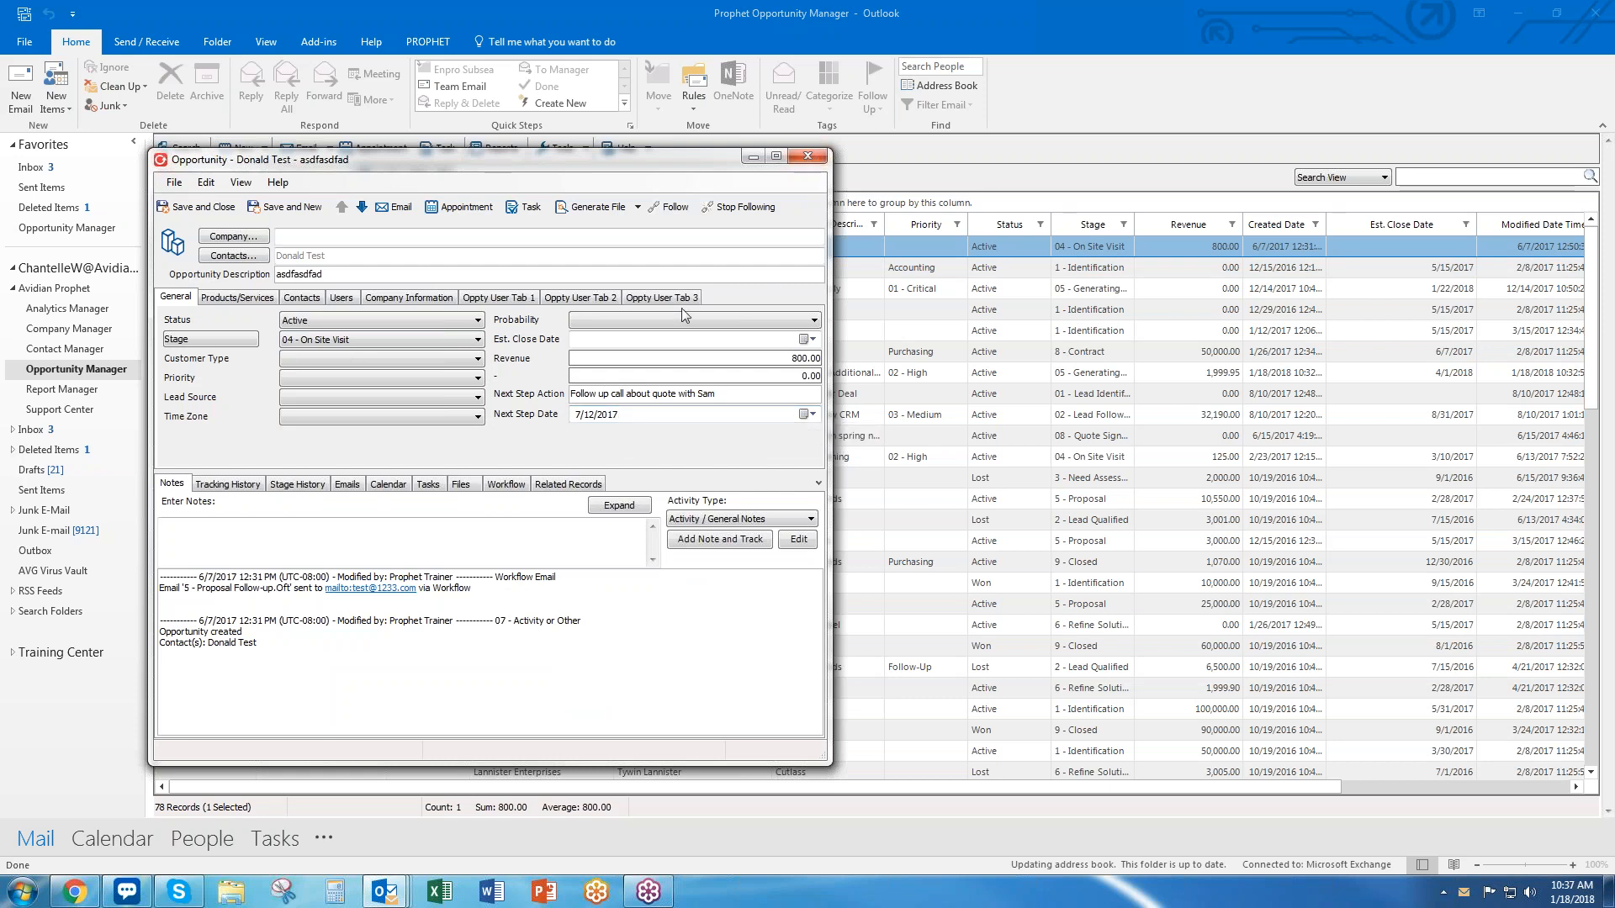
click(809, 158)
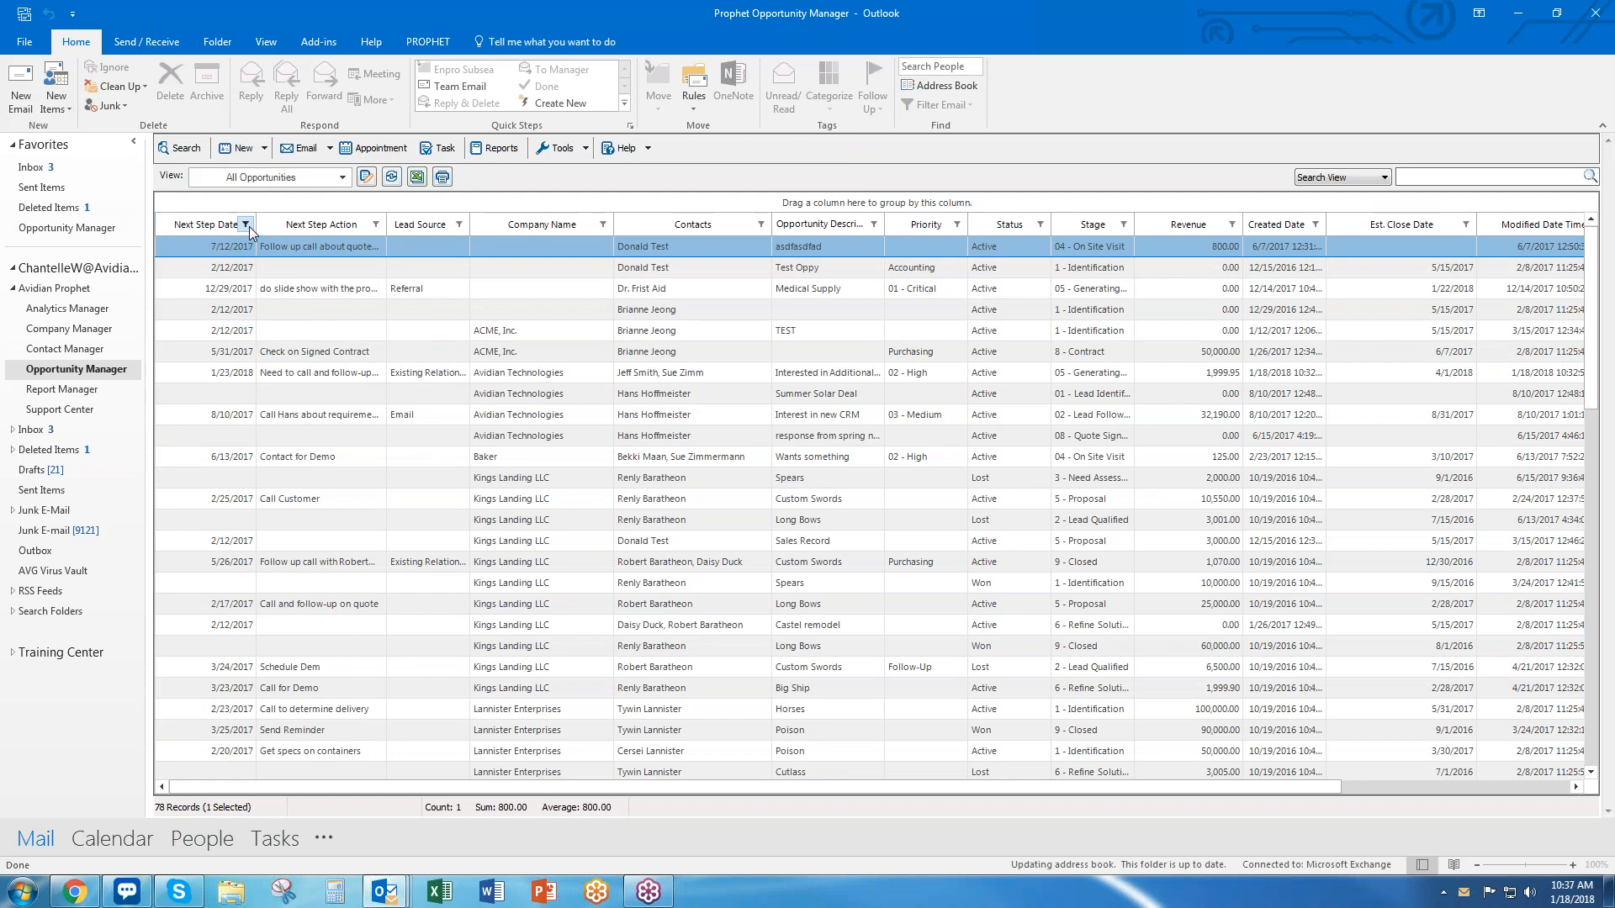
Examine the date filter options and available filters for the Next Step Date column, and close them without filtering
click(246, 225)
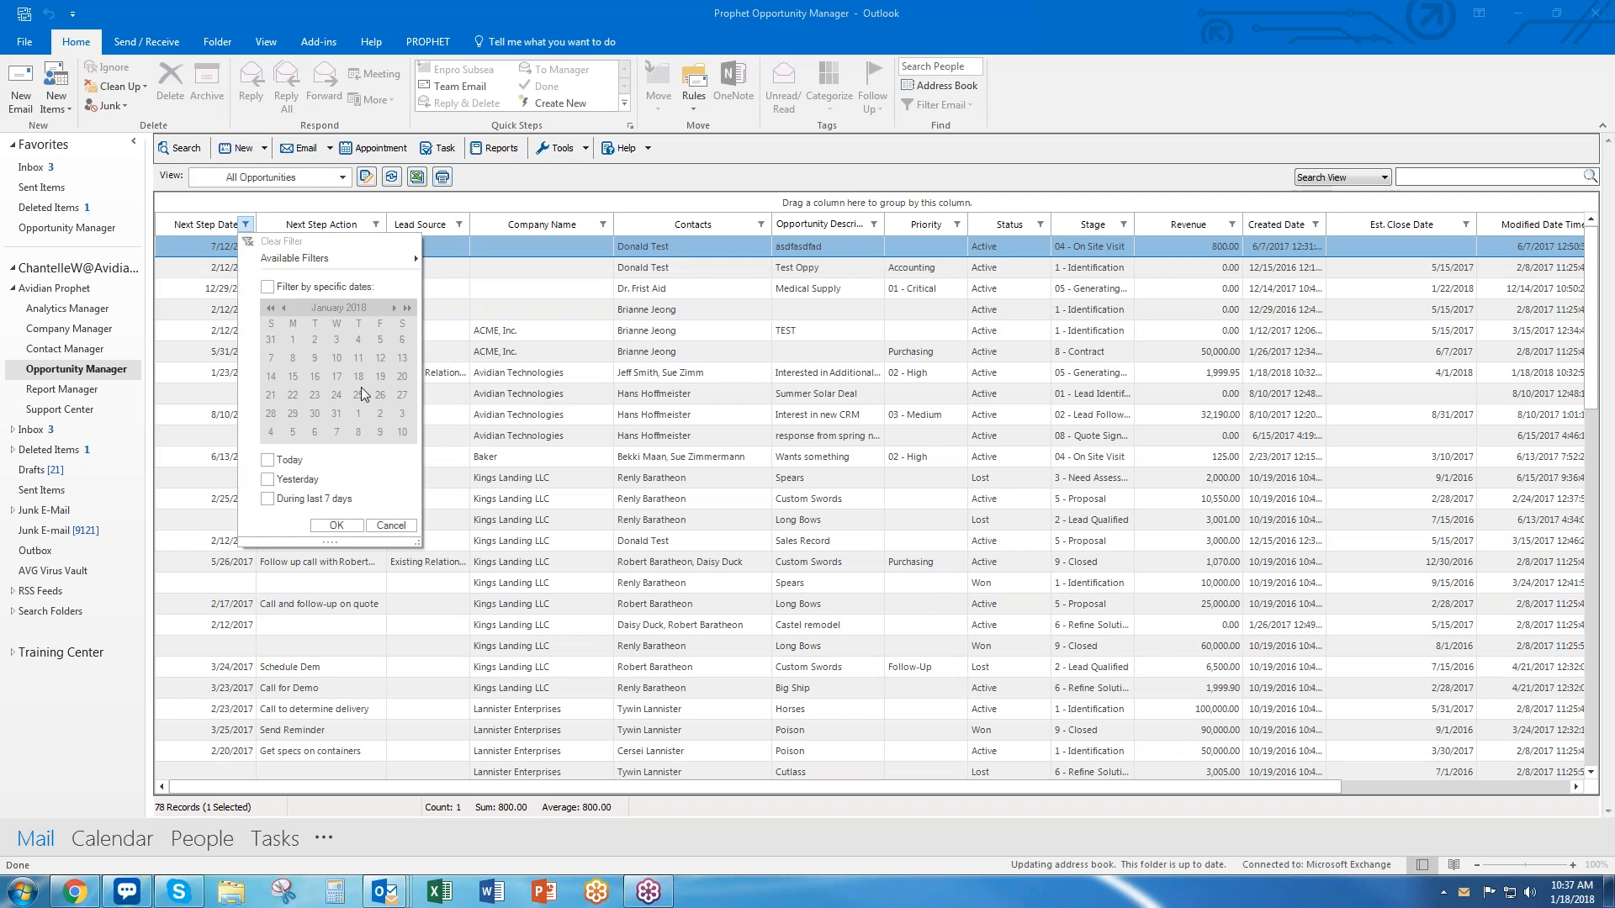
mouse_move(367, 254)
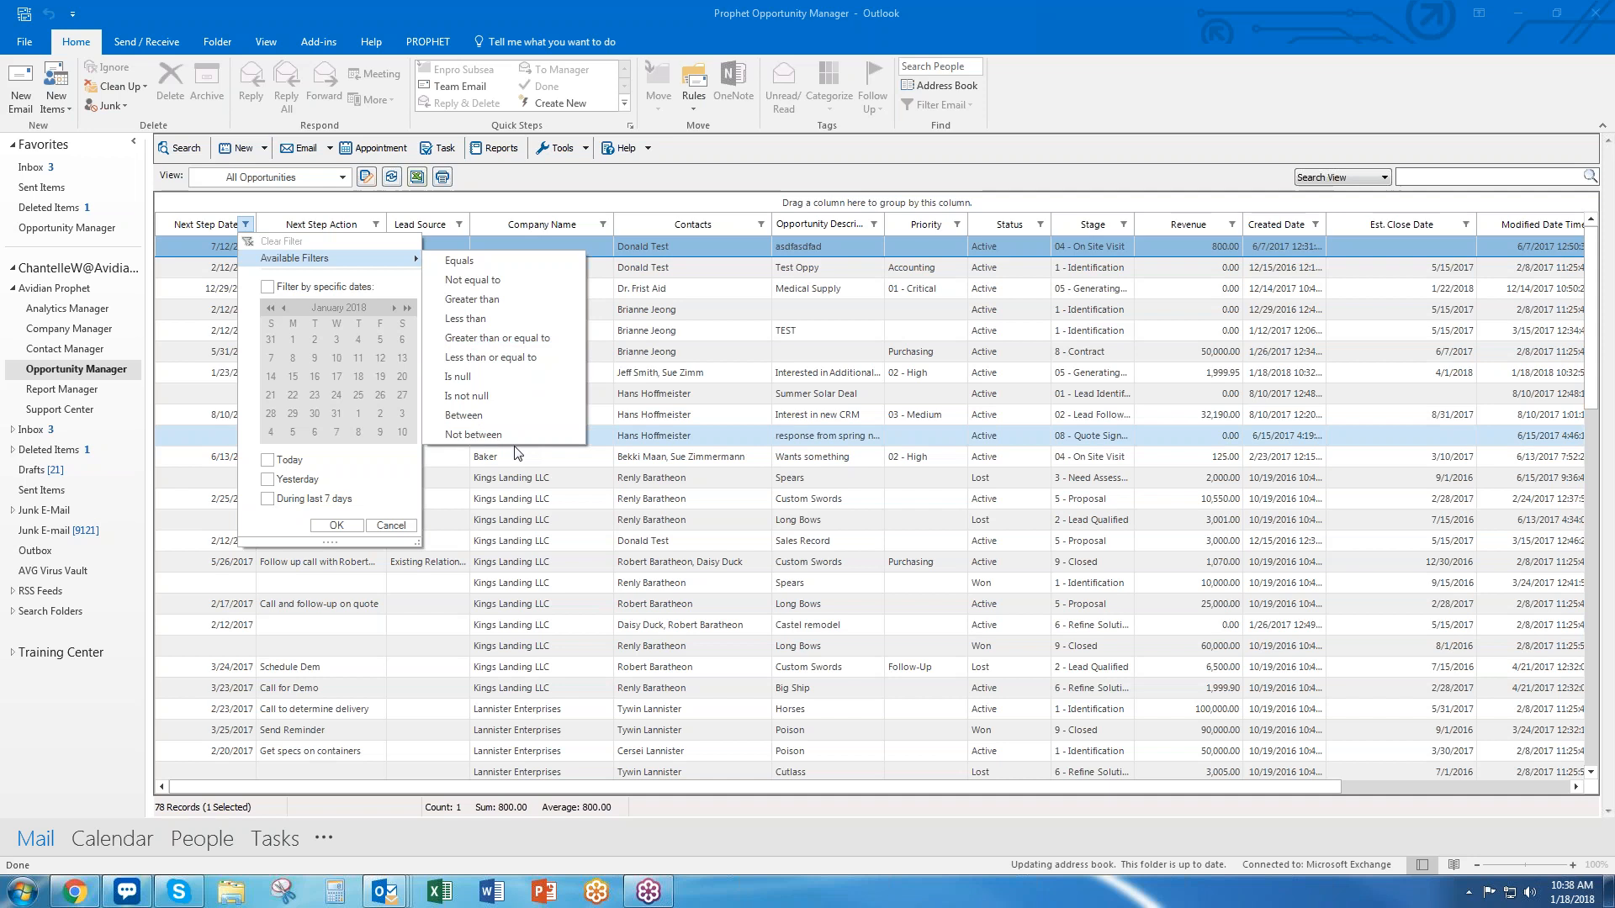
click(493, 524)
click(494, 525)
Sort the list by Next Step Date with the latest first, and fit the Next Step Action column to its contents
click(205, 225)
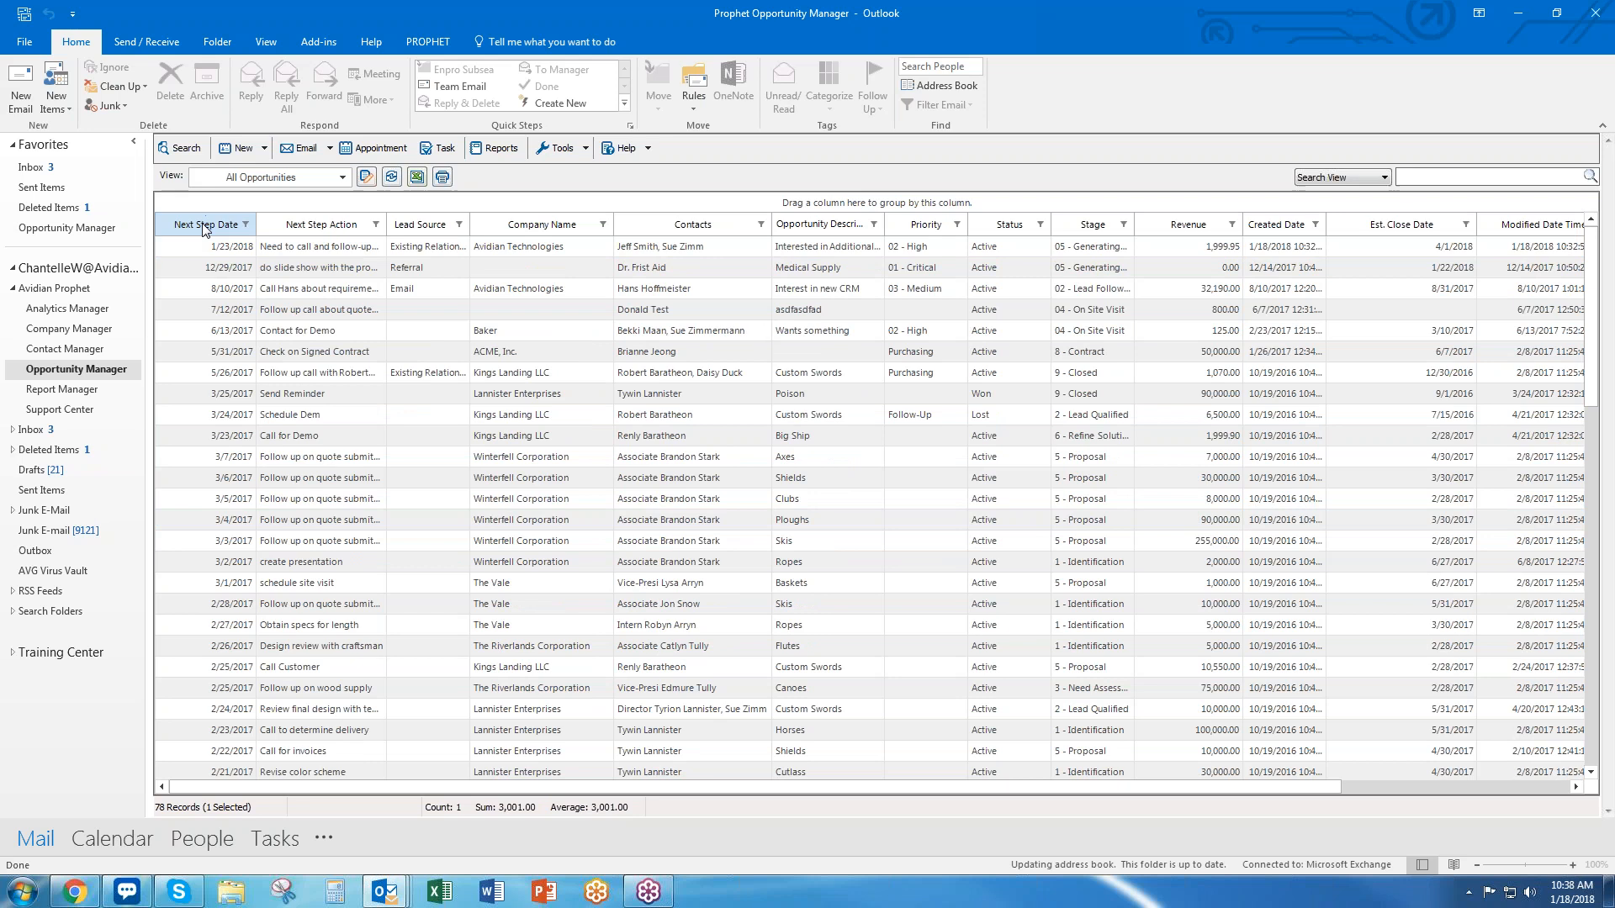
drag(387, 226, 401, 233)
double_click(401, 233)
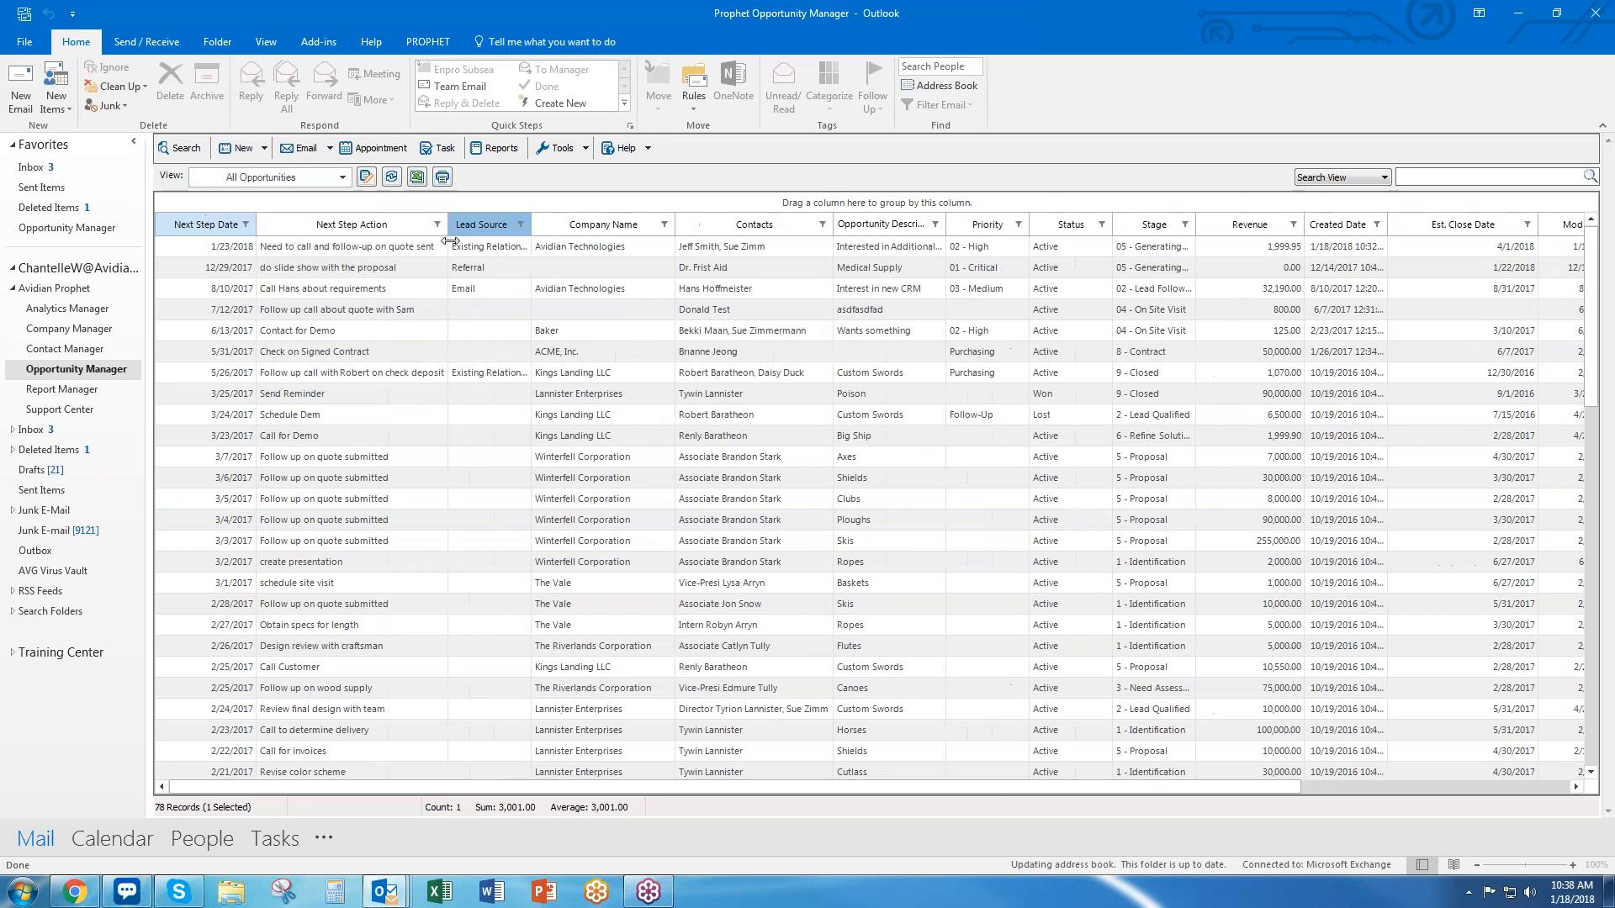
click(286, 247)
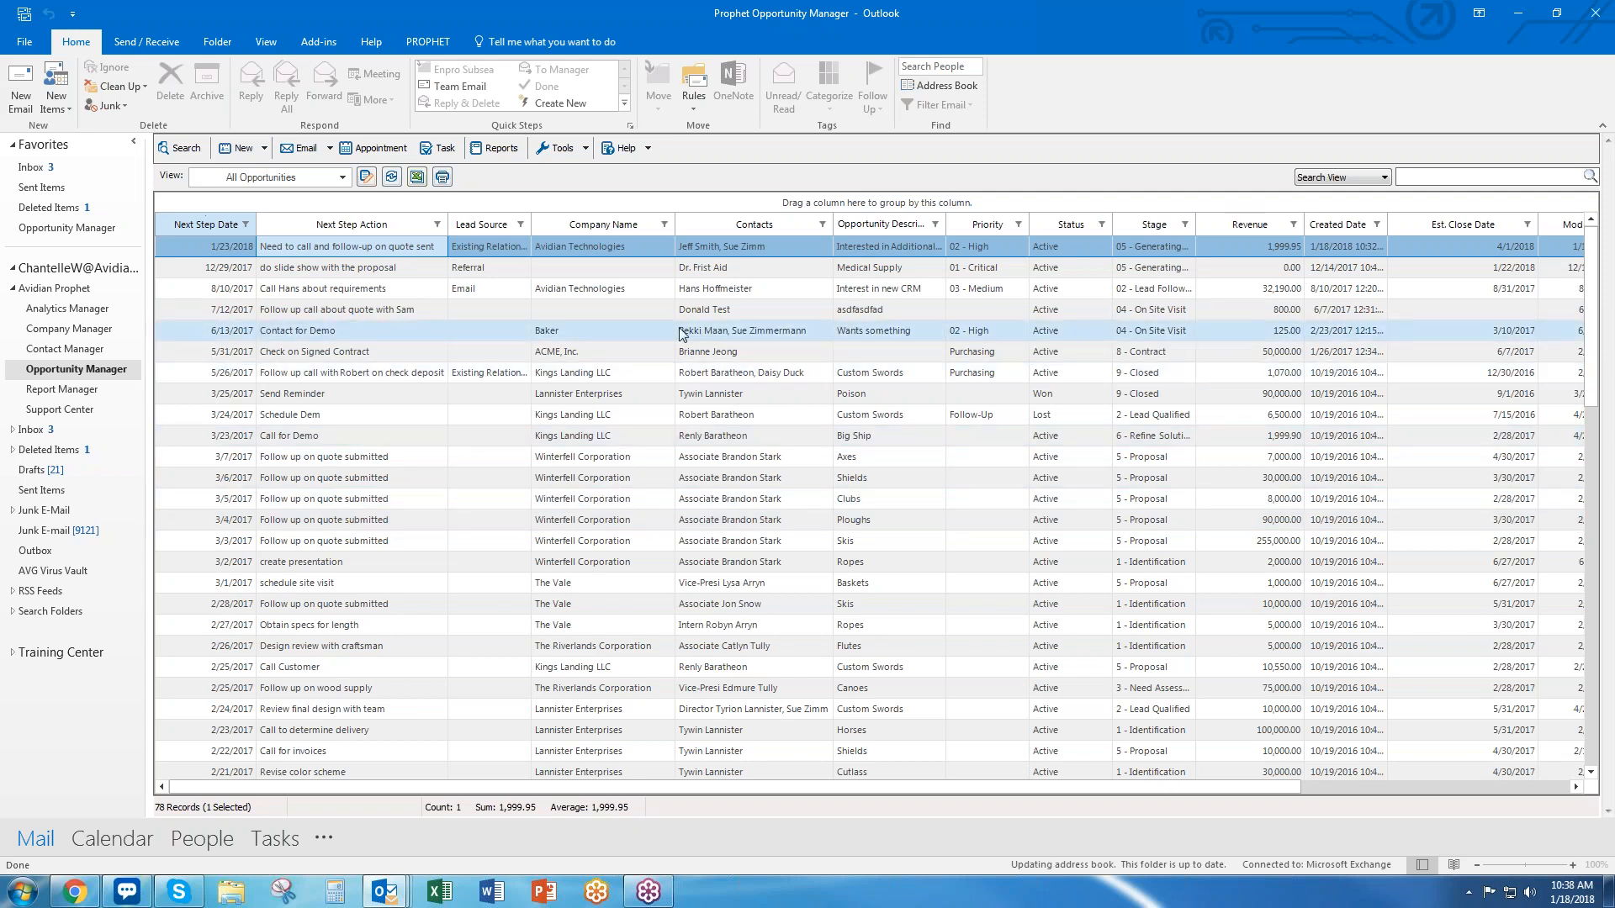
click(1068, 364)
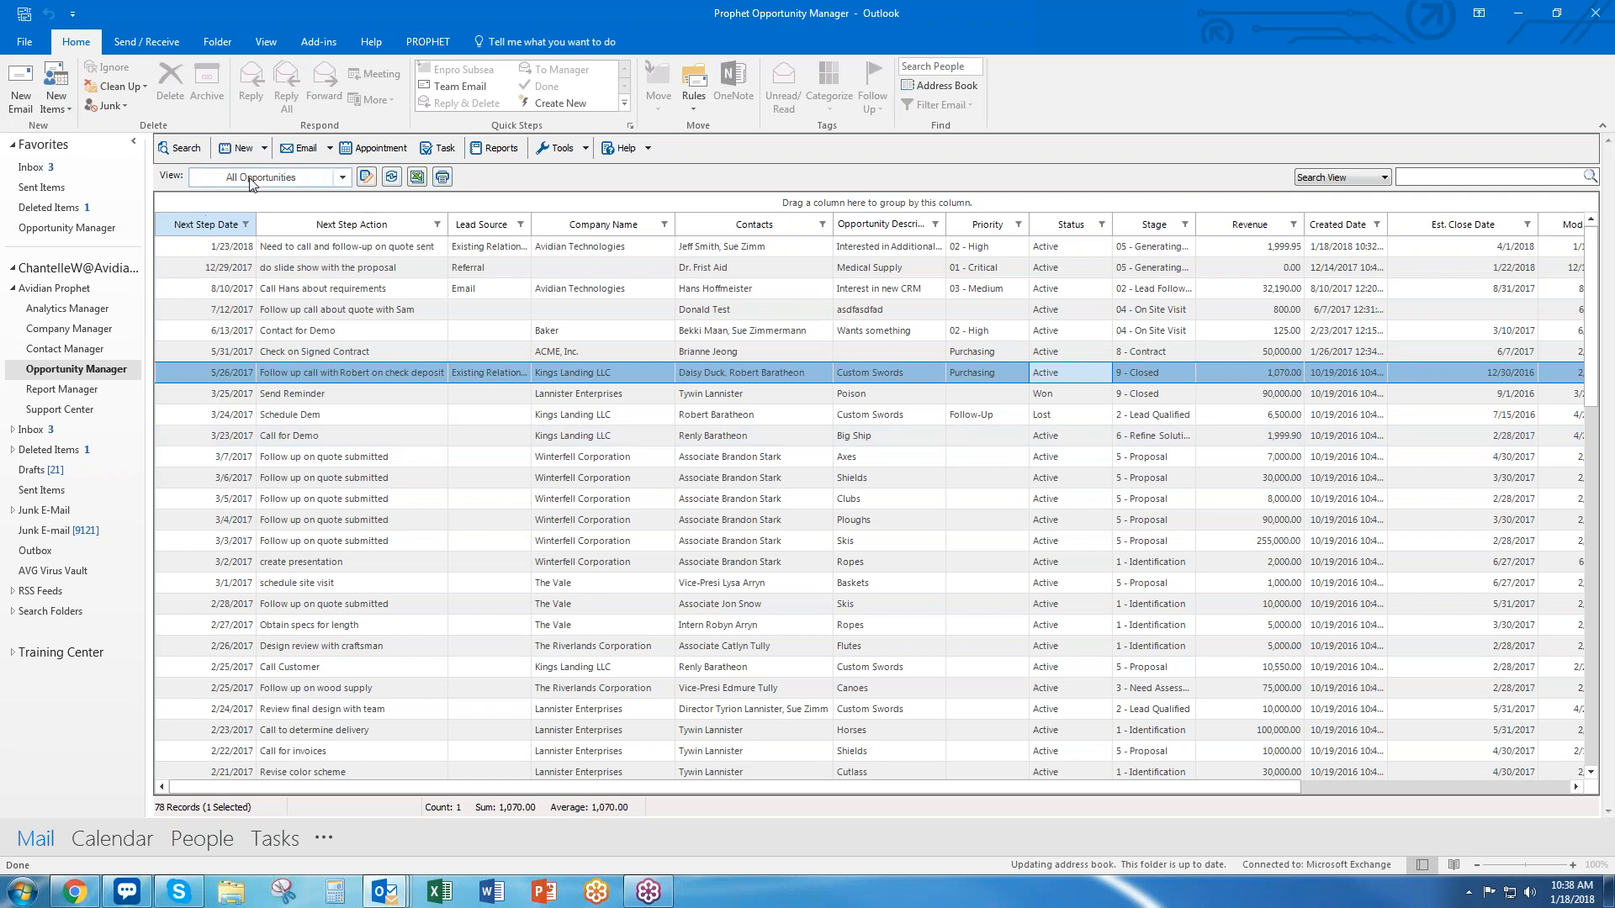
Filter the Status column to Active opportunities only, excluding Lost and Won
drag(901, 789, 1037, 795)
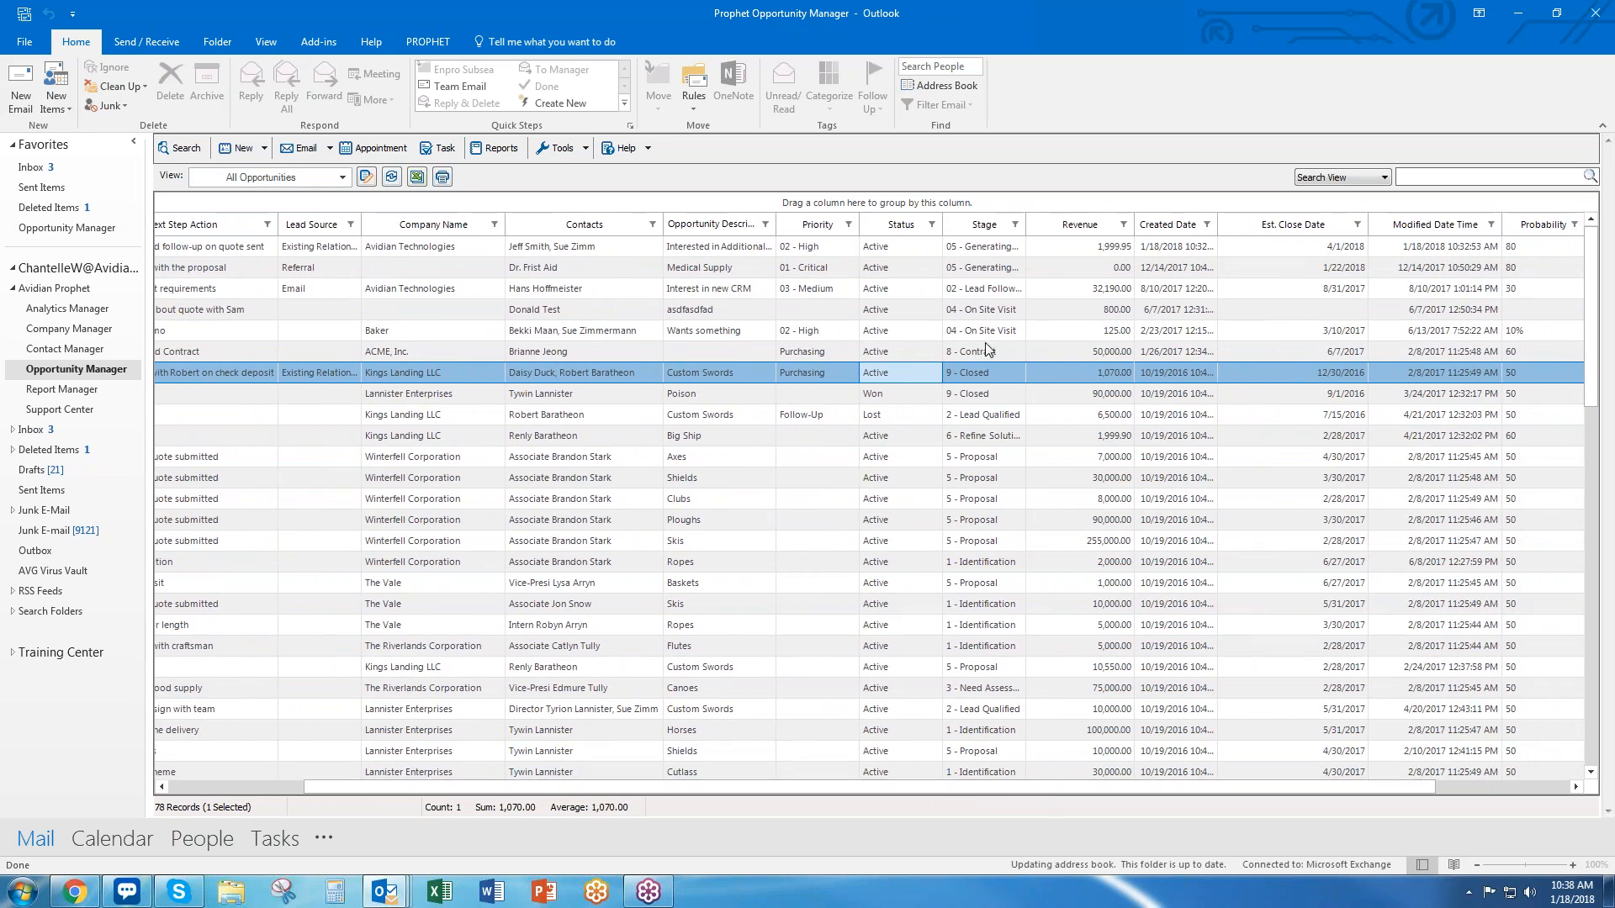
click(932, 224)
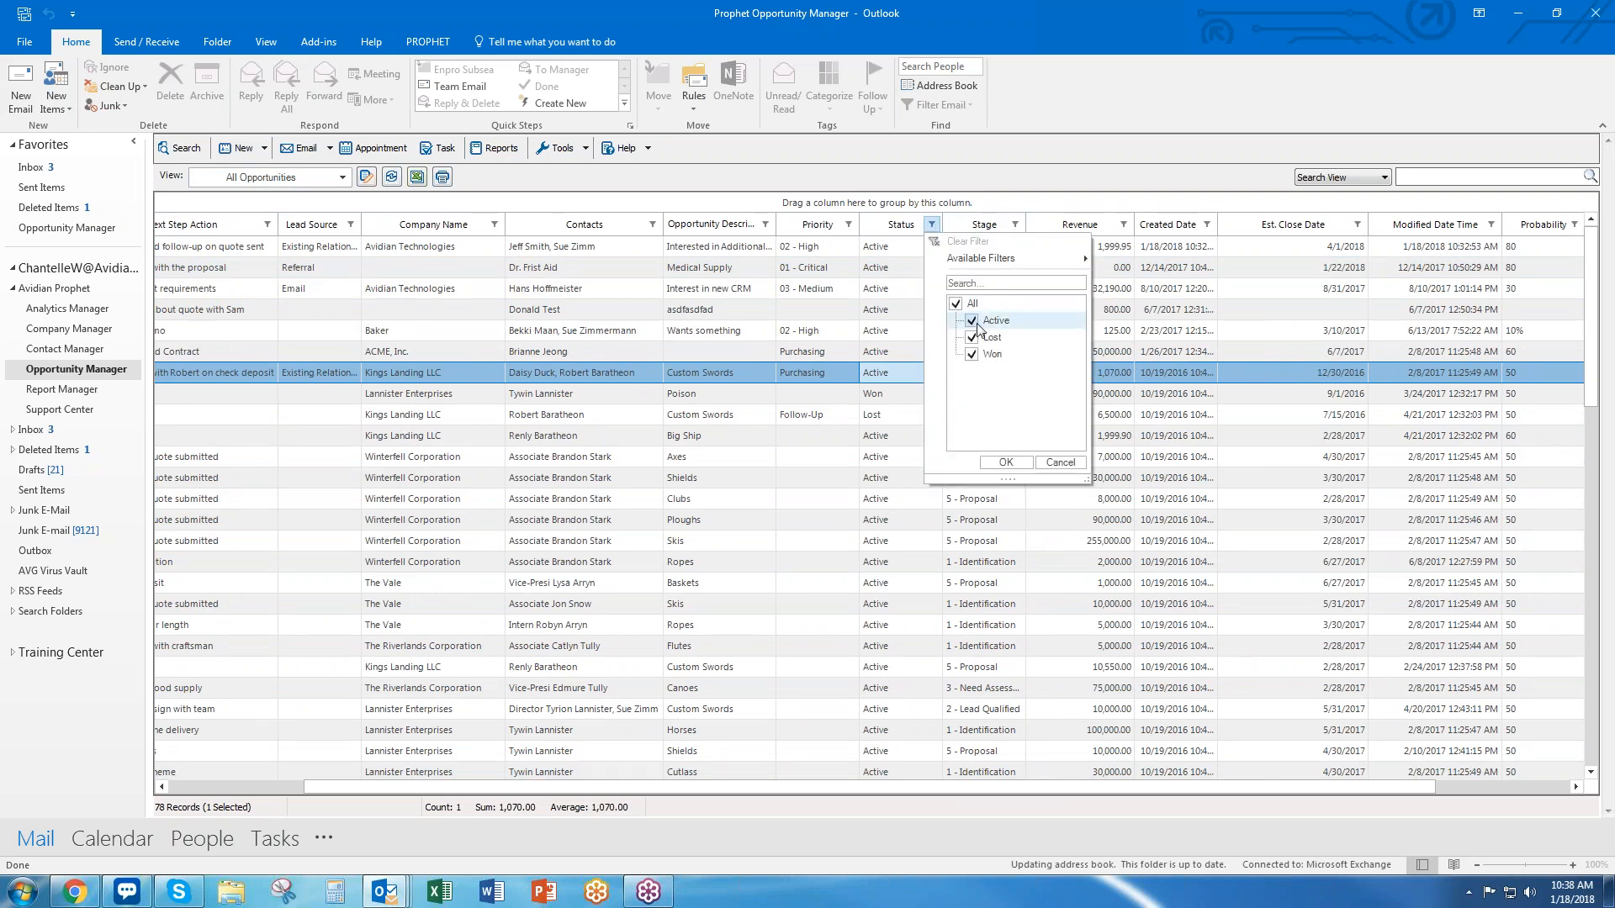
click(849, 225)
click(935, 227)
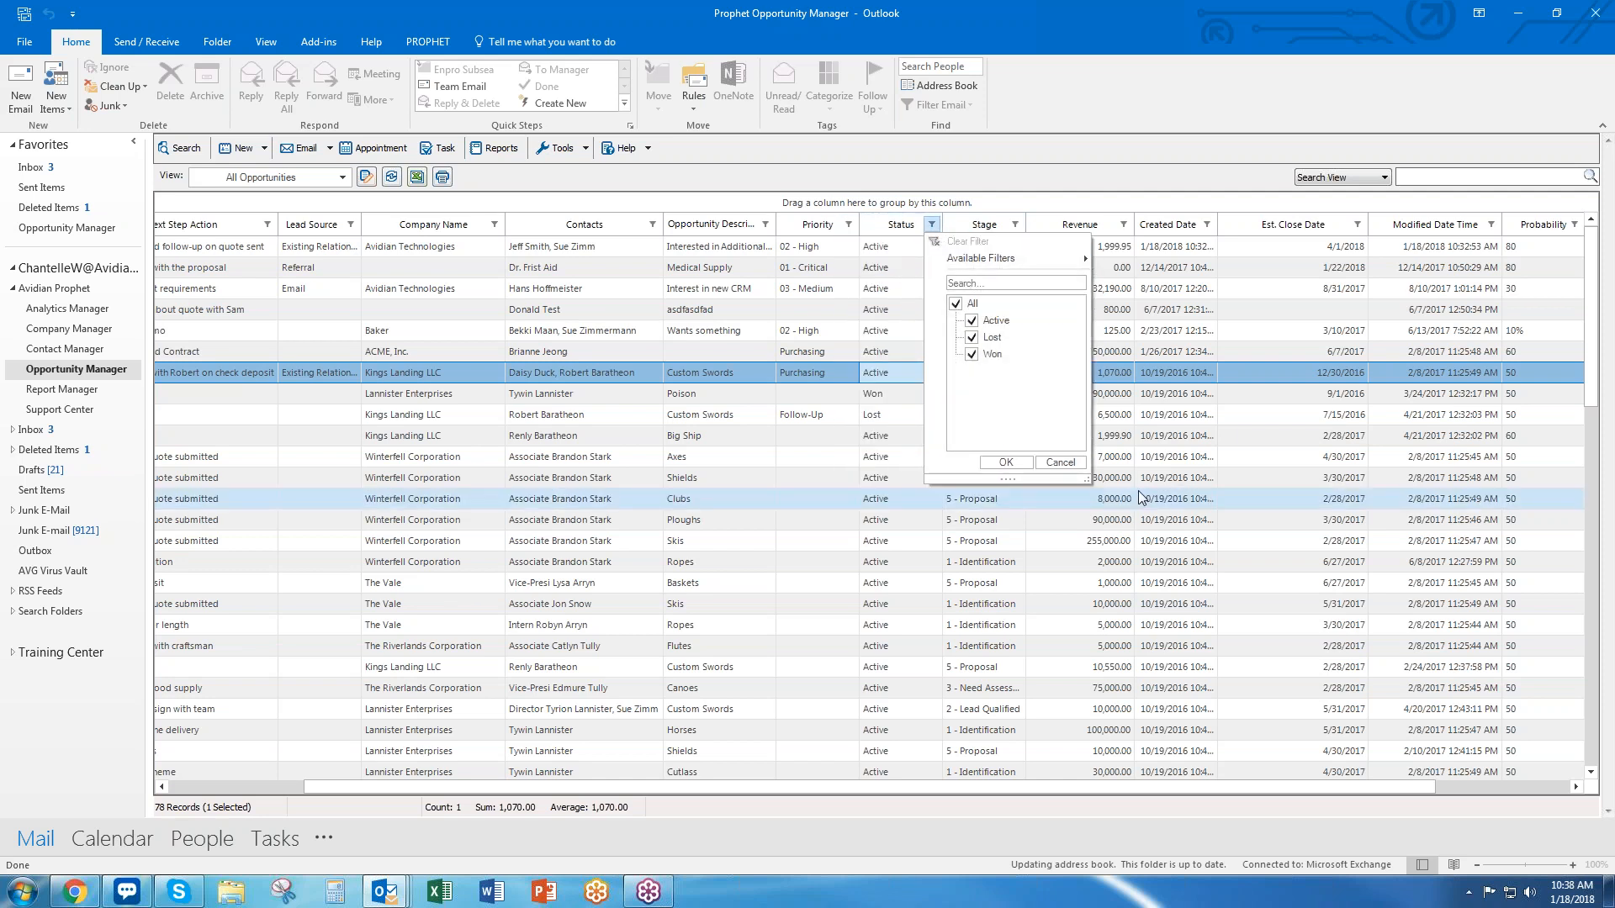
click(972, 338)
click(972, 354)
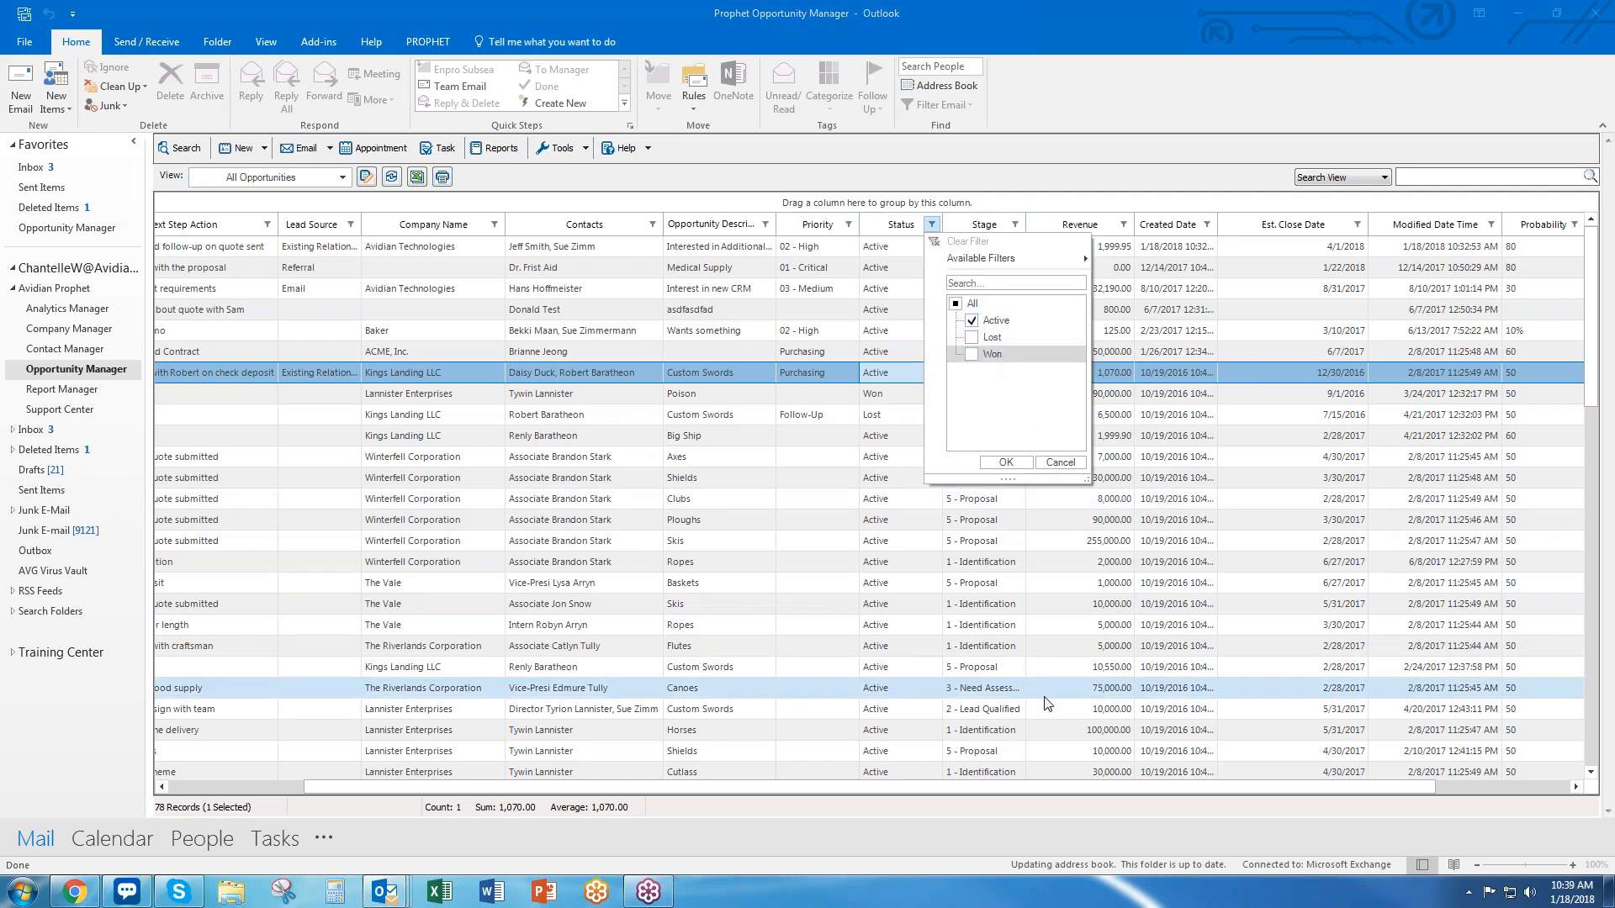
click(1007, 463)
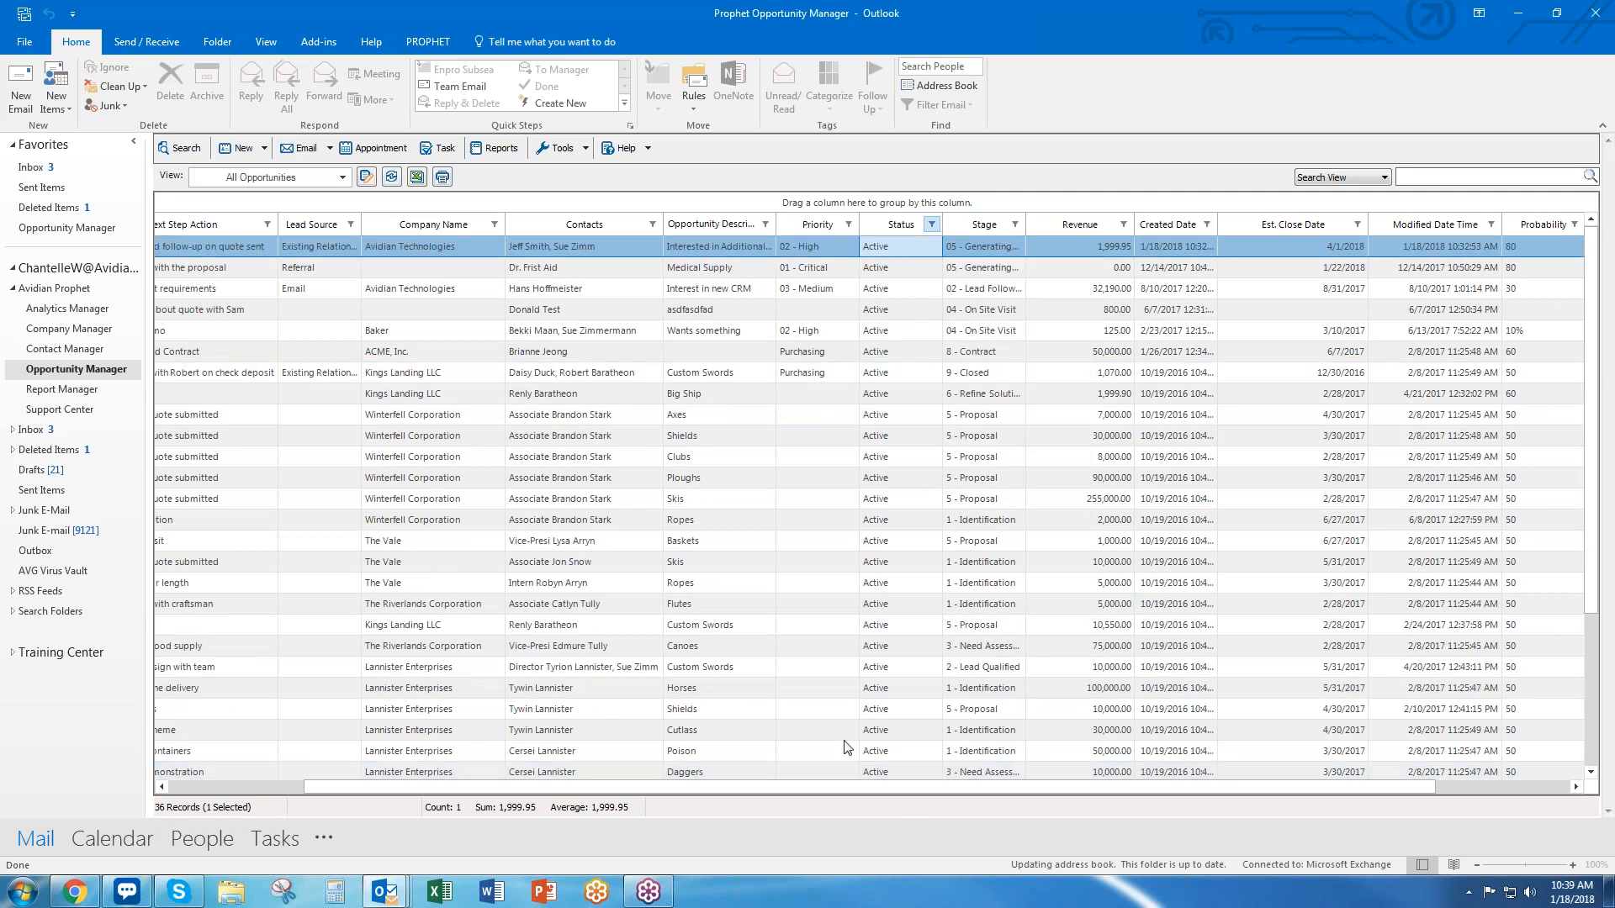
Refresh the opportunity list and filter the Status column to Active only, excluding Lost and Won
click(391, 178)
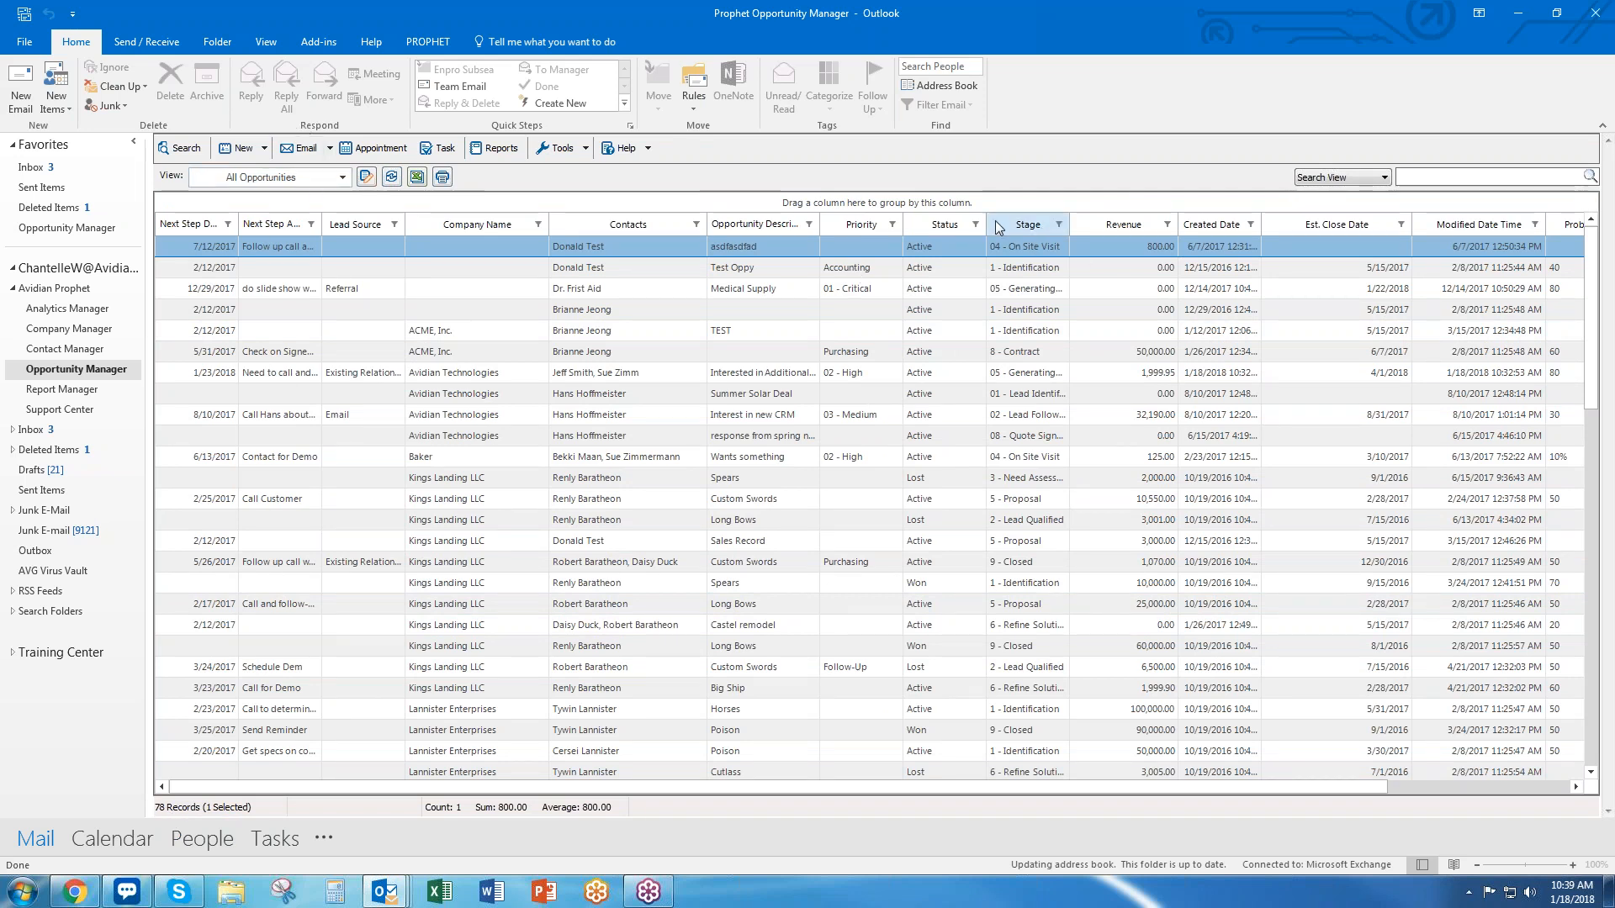
click(973, 227)
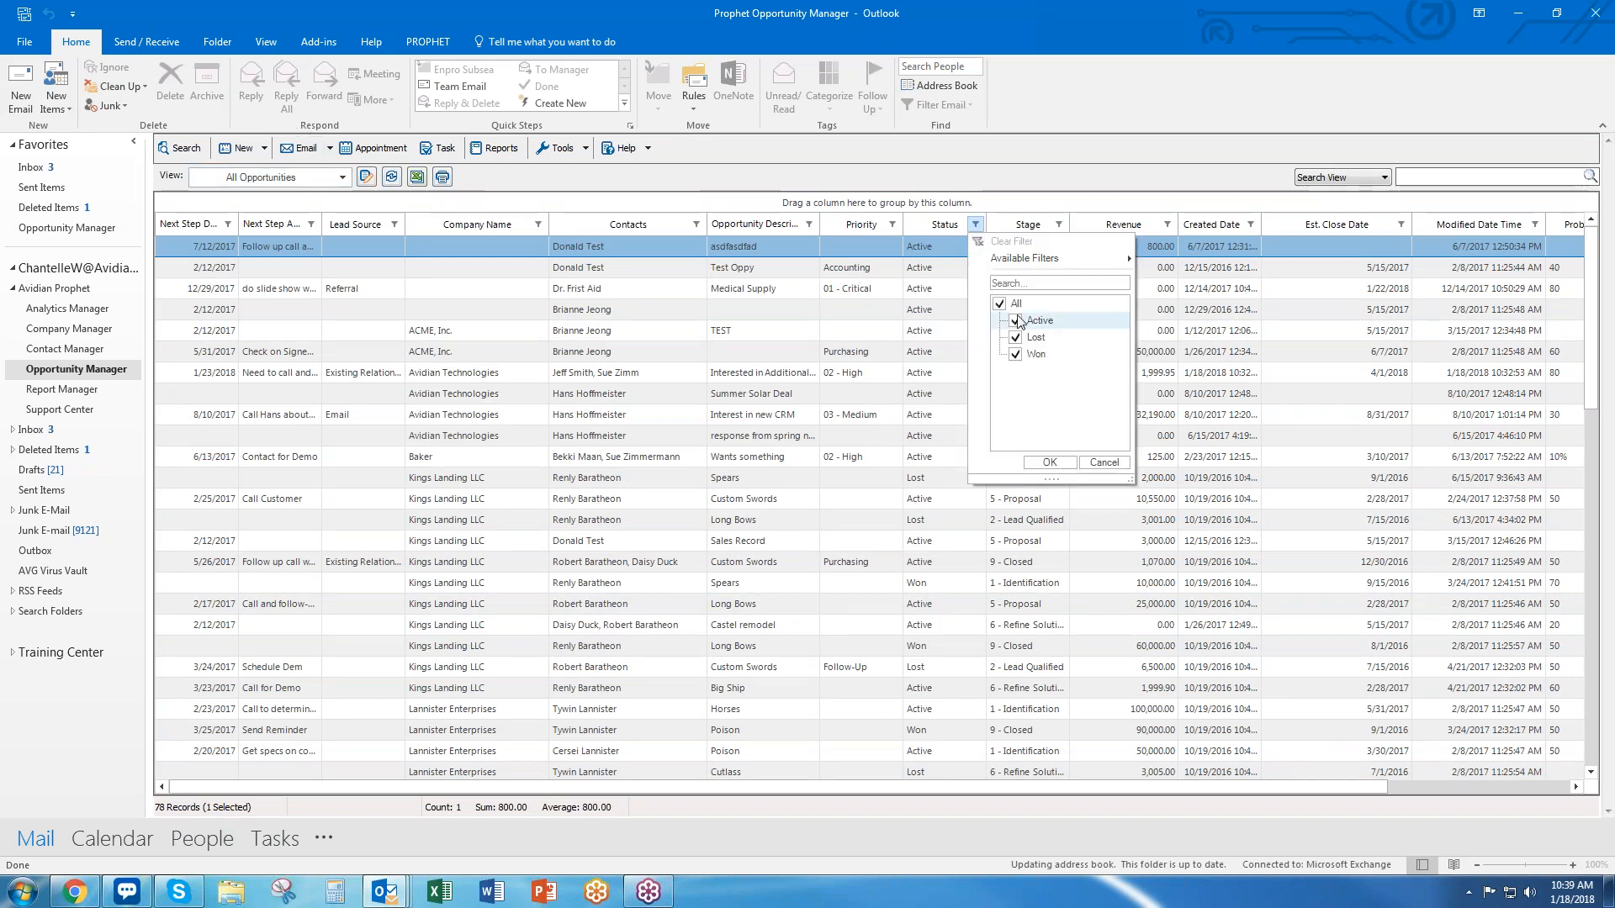
click(1015, 338)
click(1015, 354)
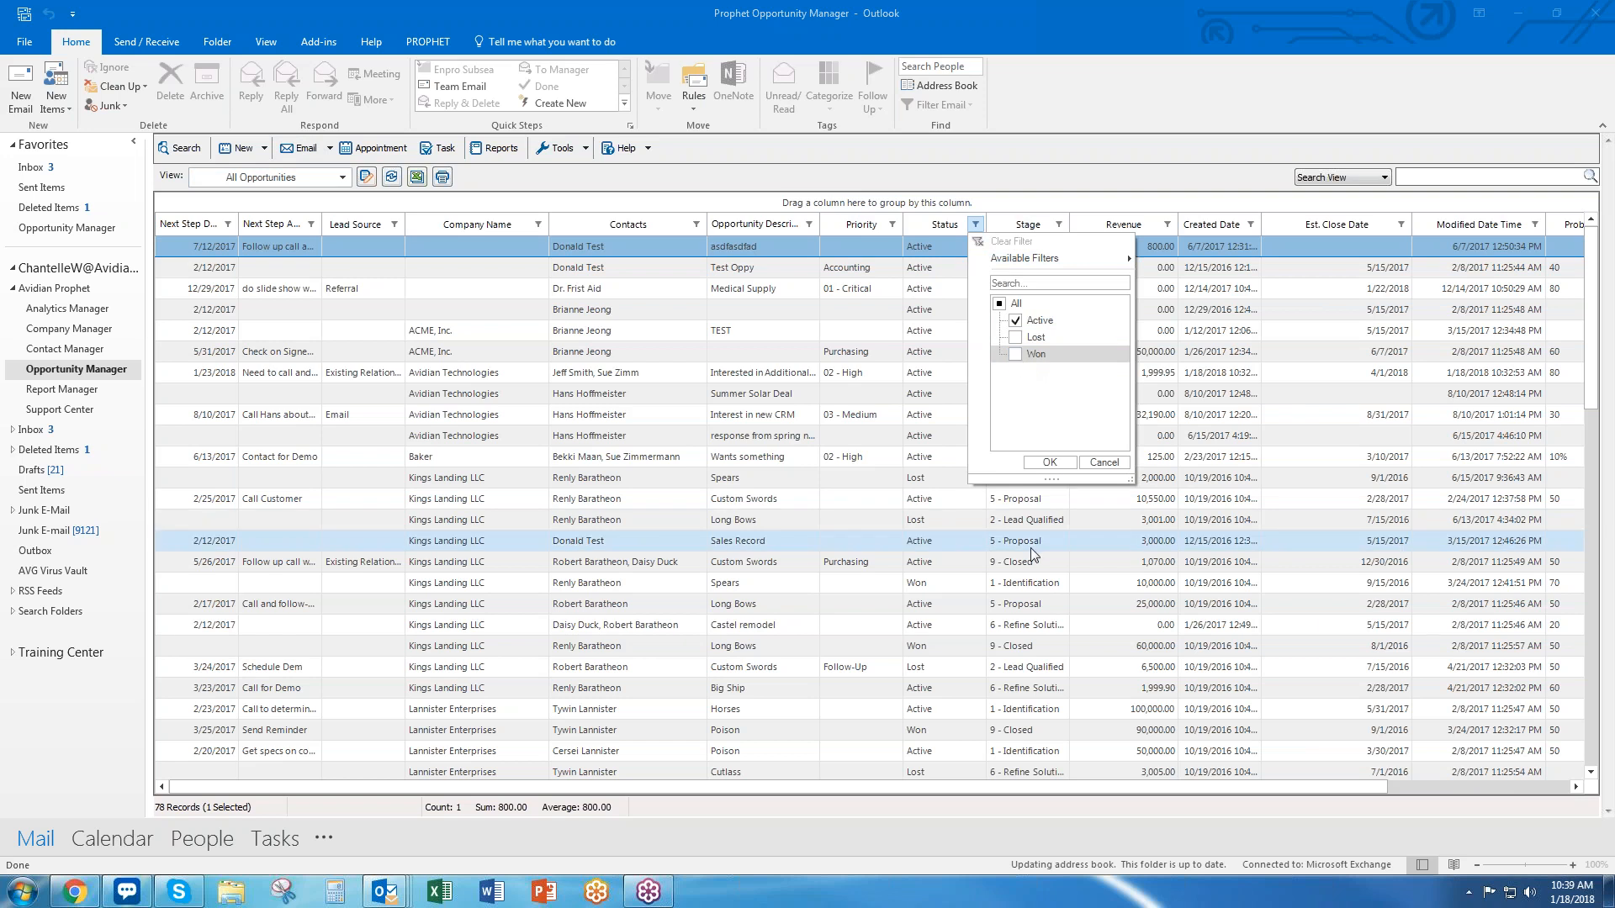
click(1050, 463)
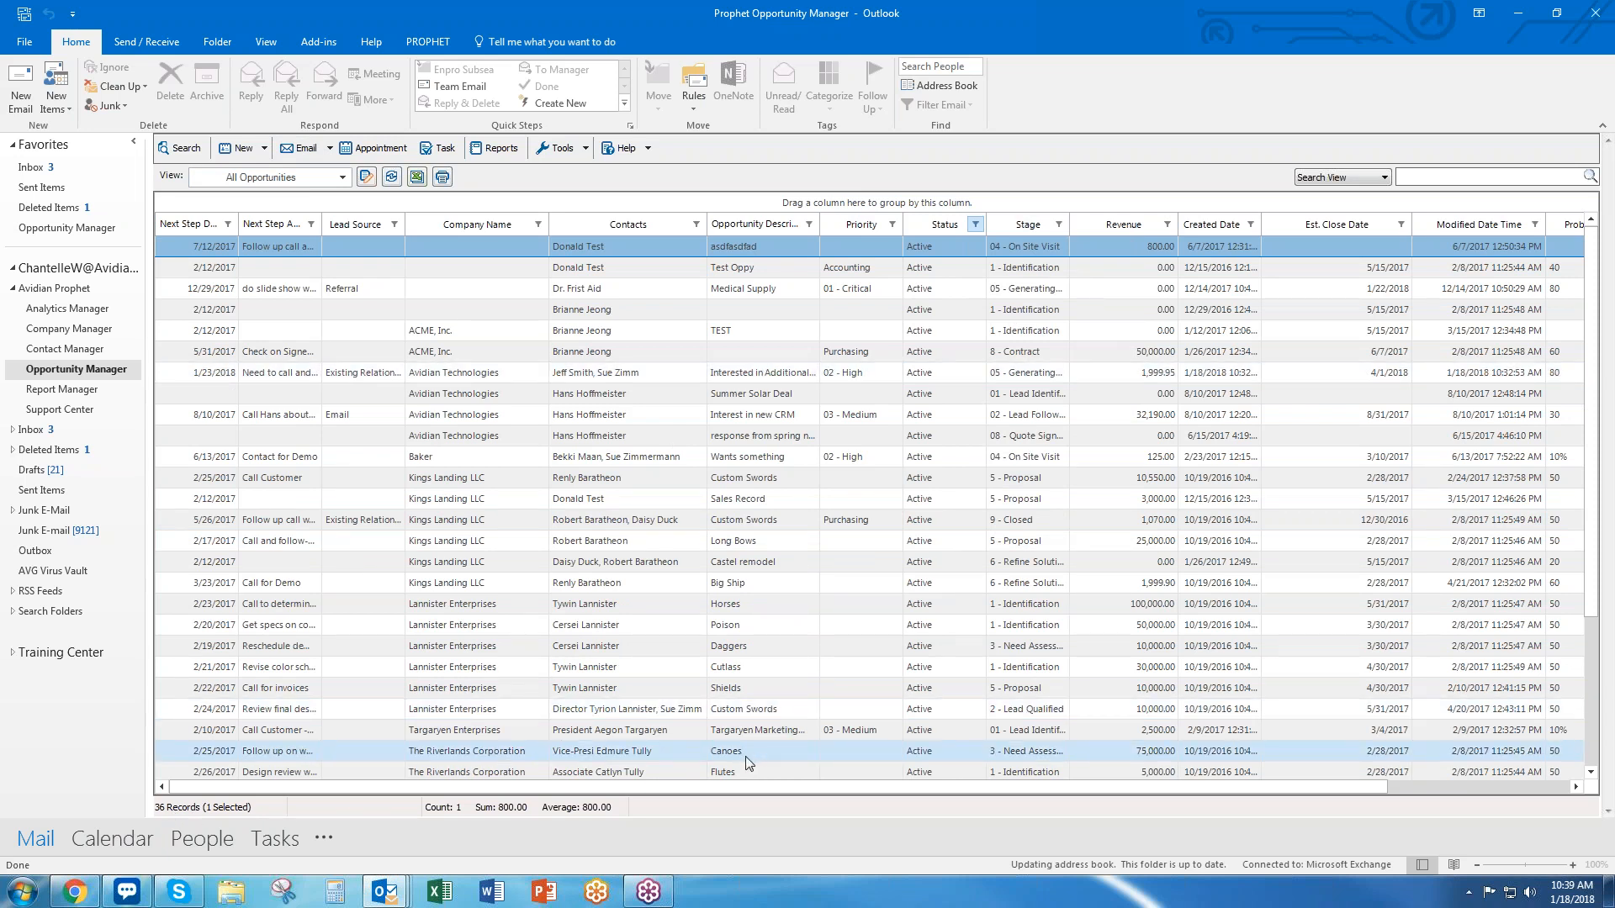
Sort the list by Stage in ascending and descending order, and then sort it by Company Name in ascending order
click(1029, 224)
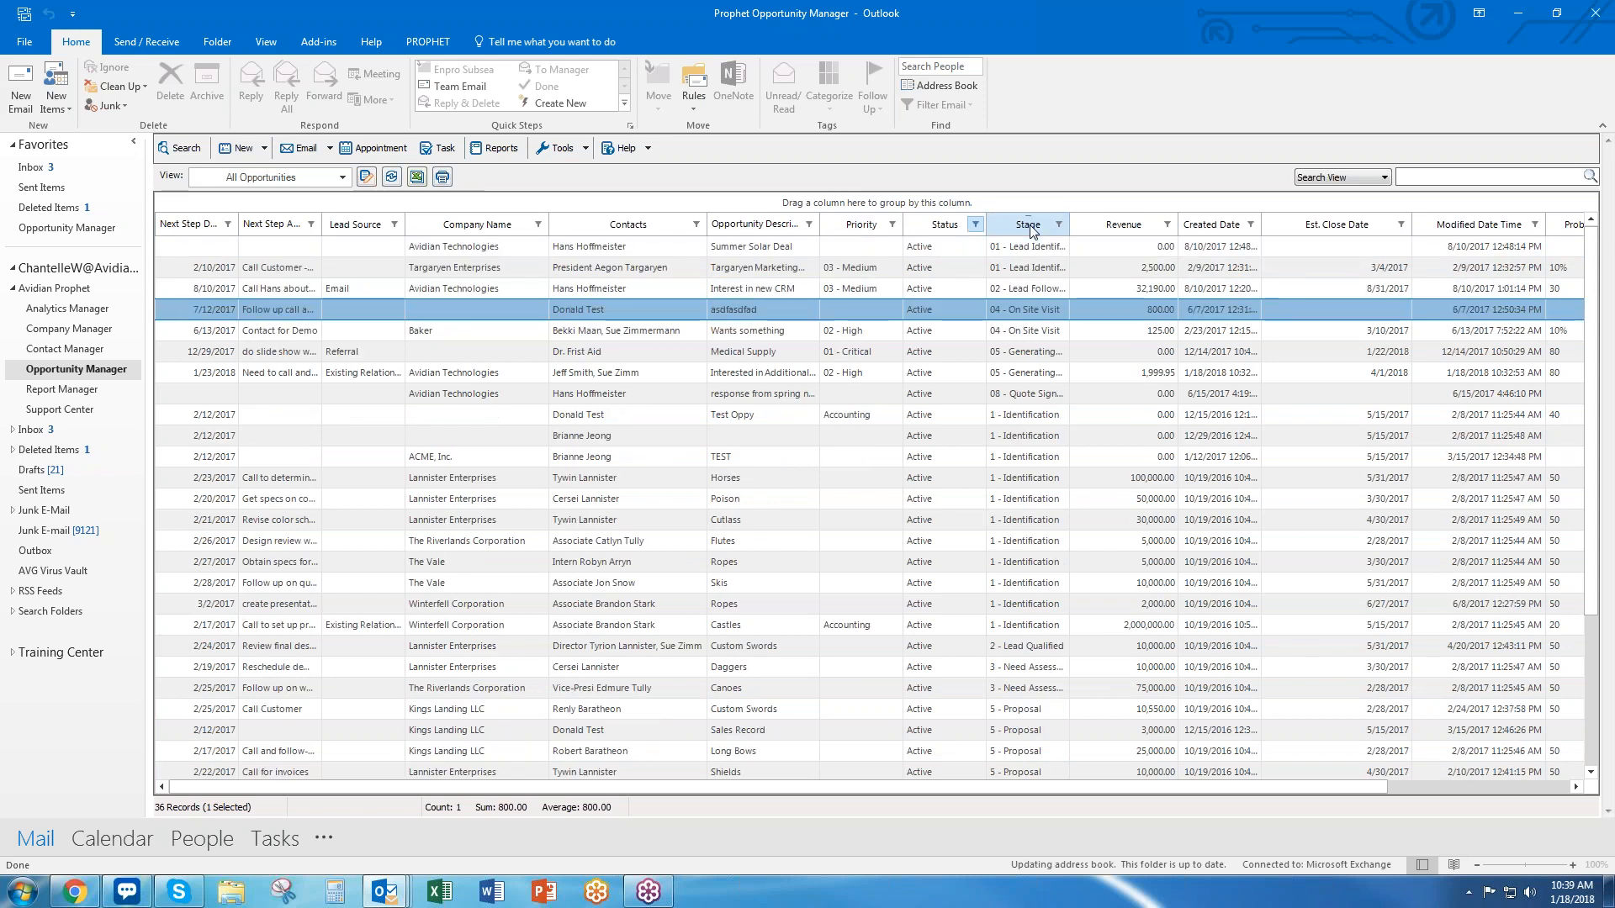
click(1033, 229)
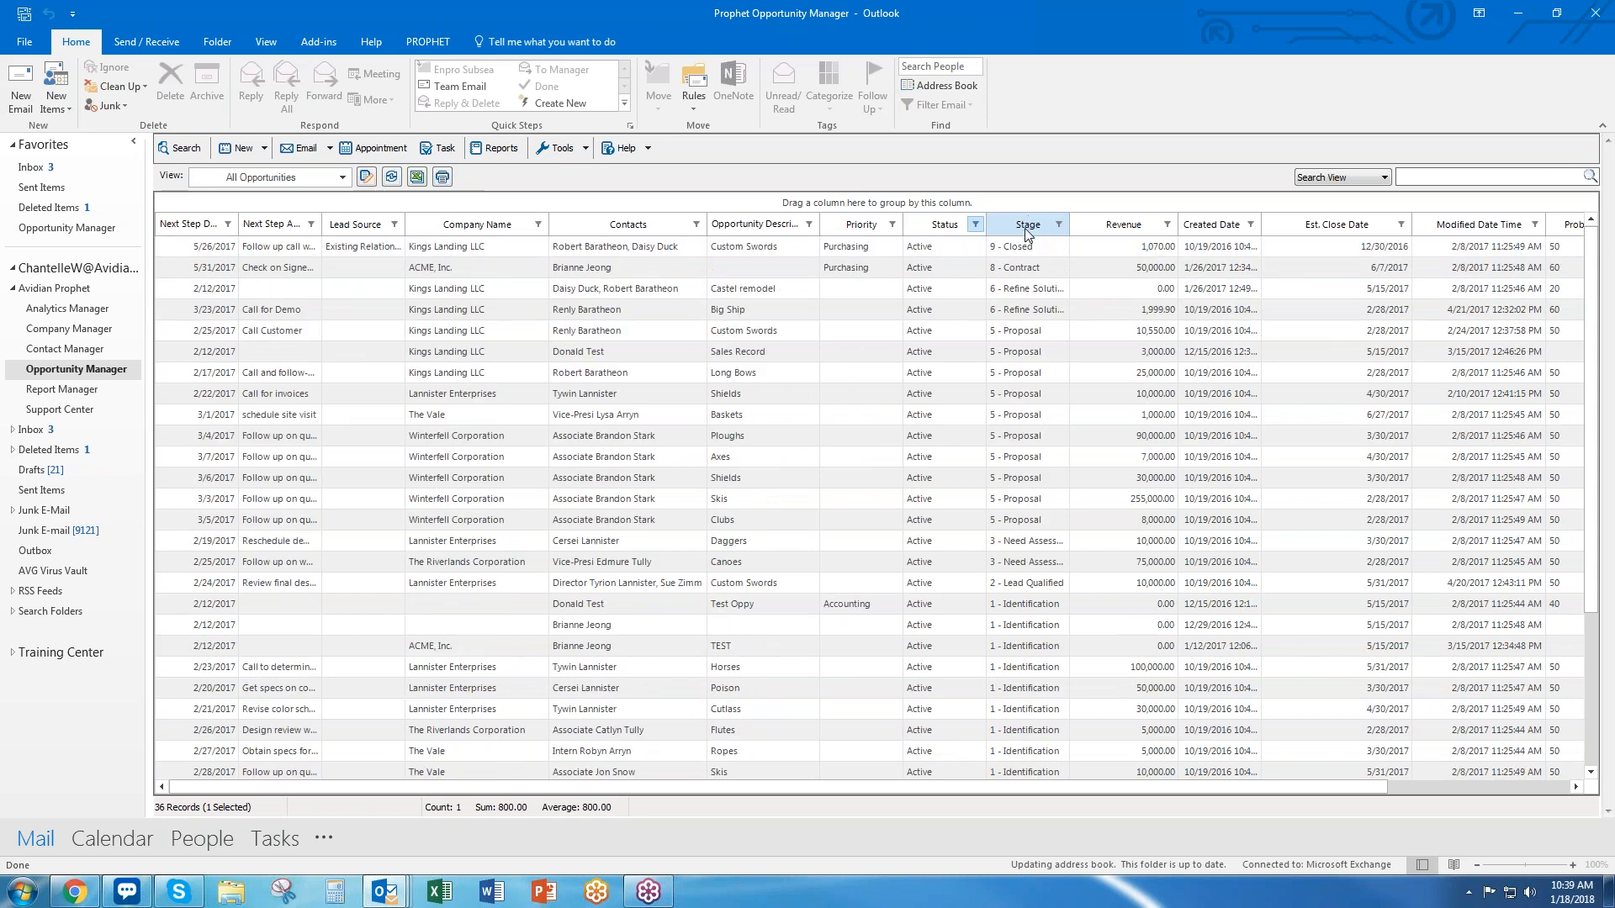
click(486, 224)
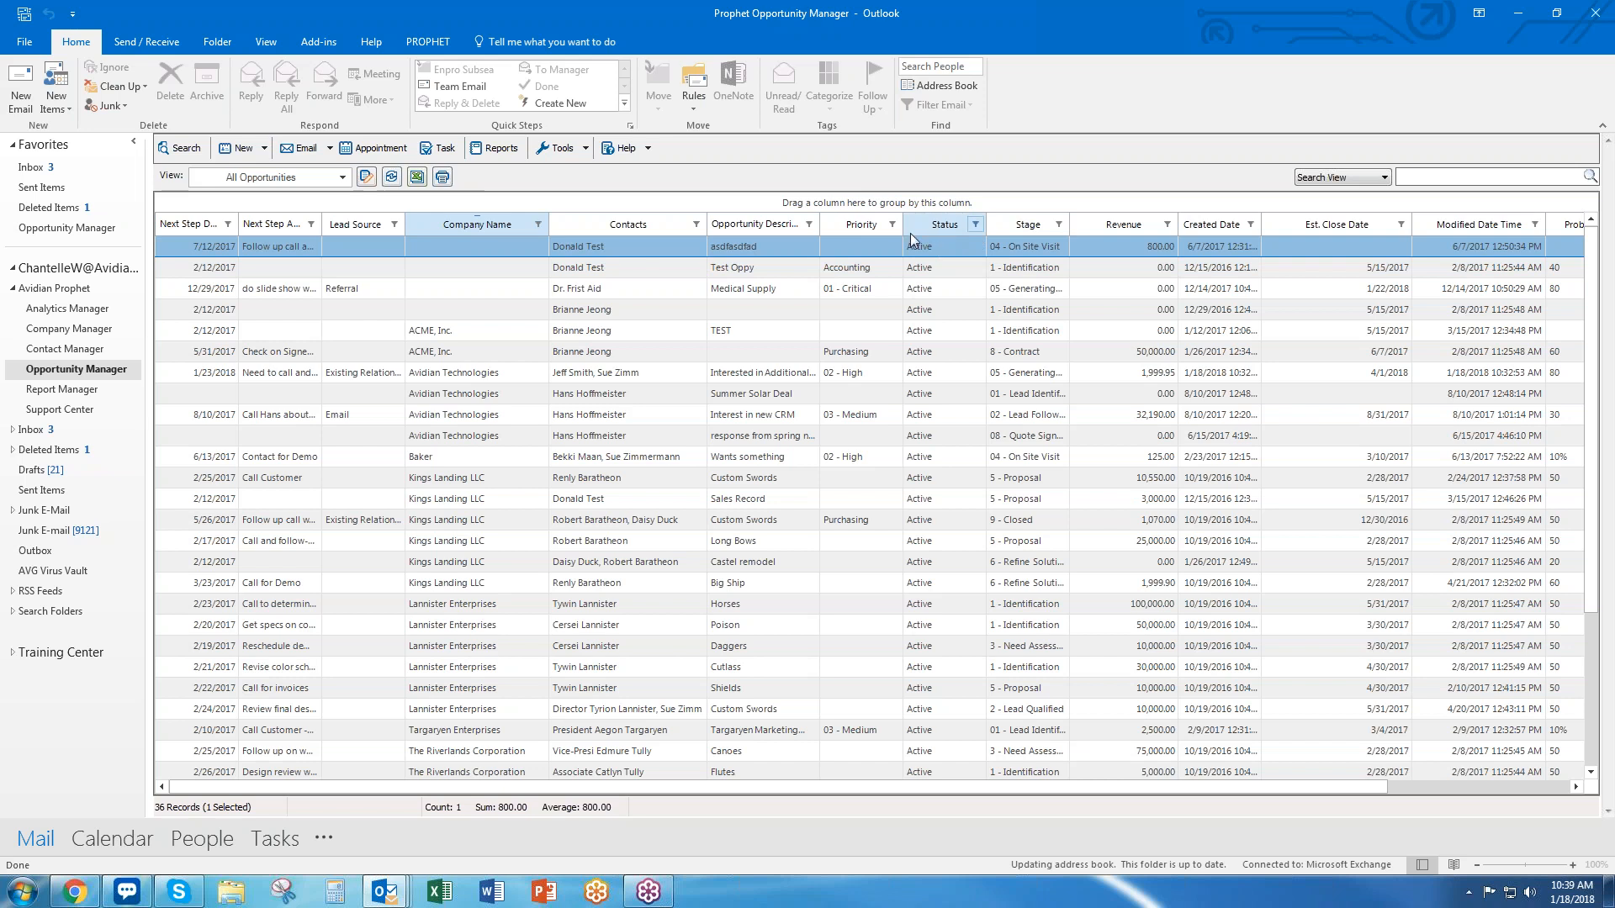
Save the filtered opportunity list as a new view named "Active (ALL)", covering all records for the Sales department
click(342, 178)
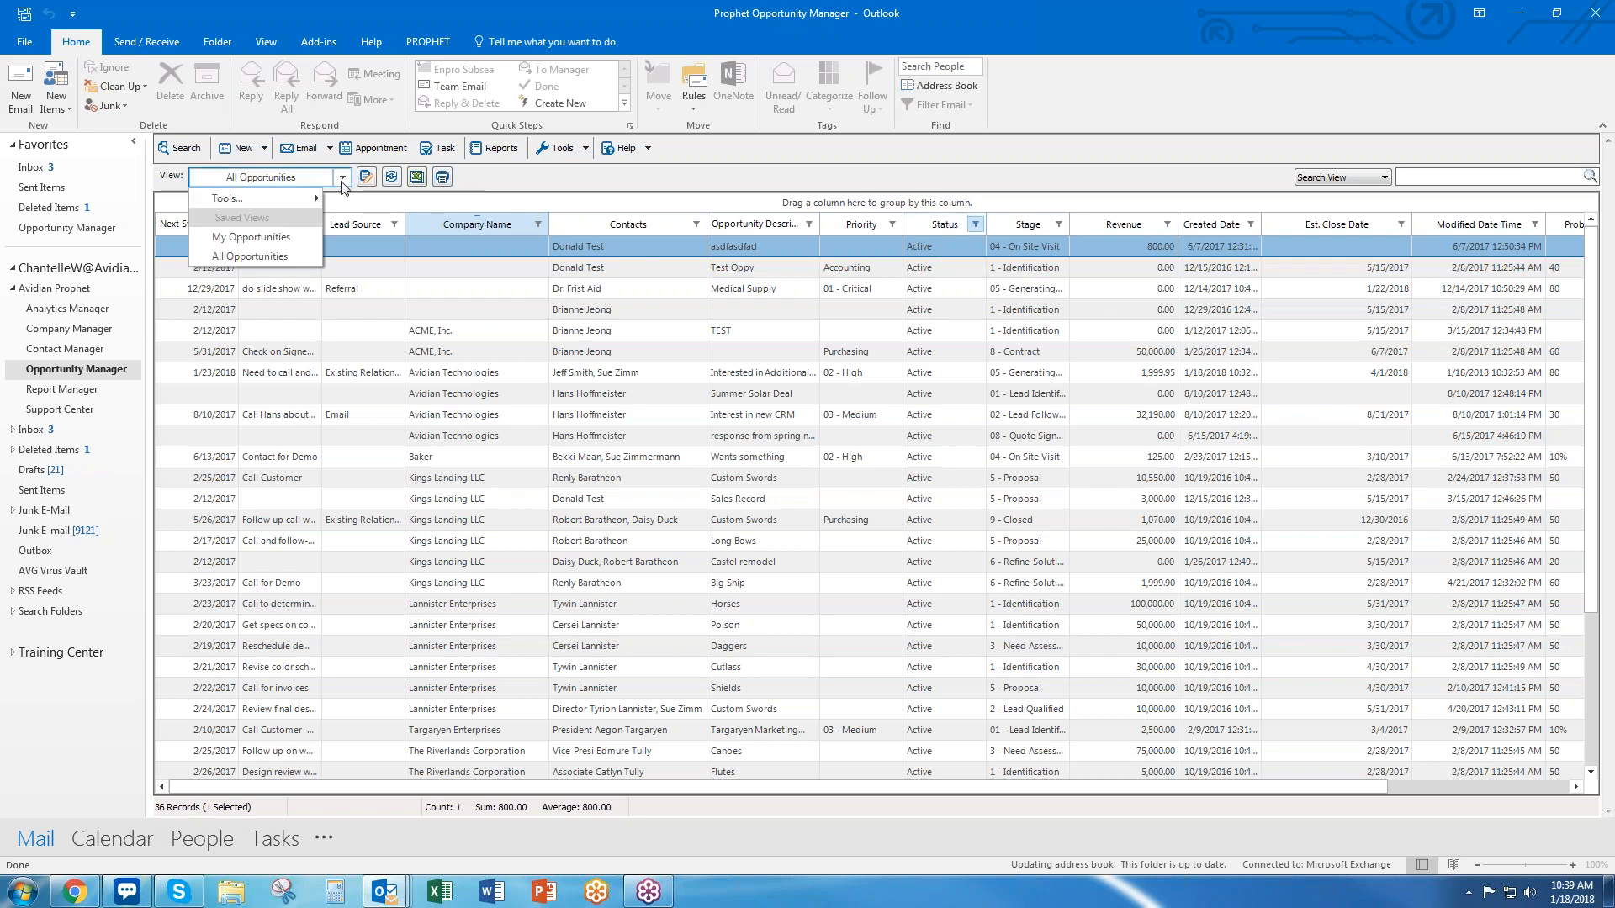
mouse_move(313, 202)
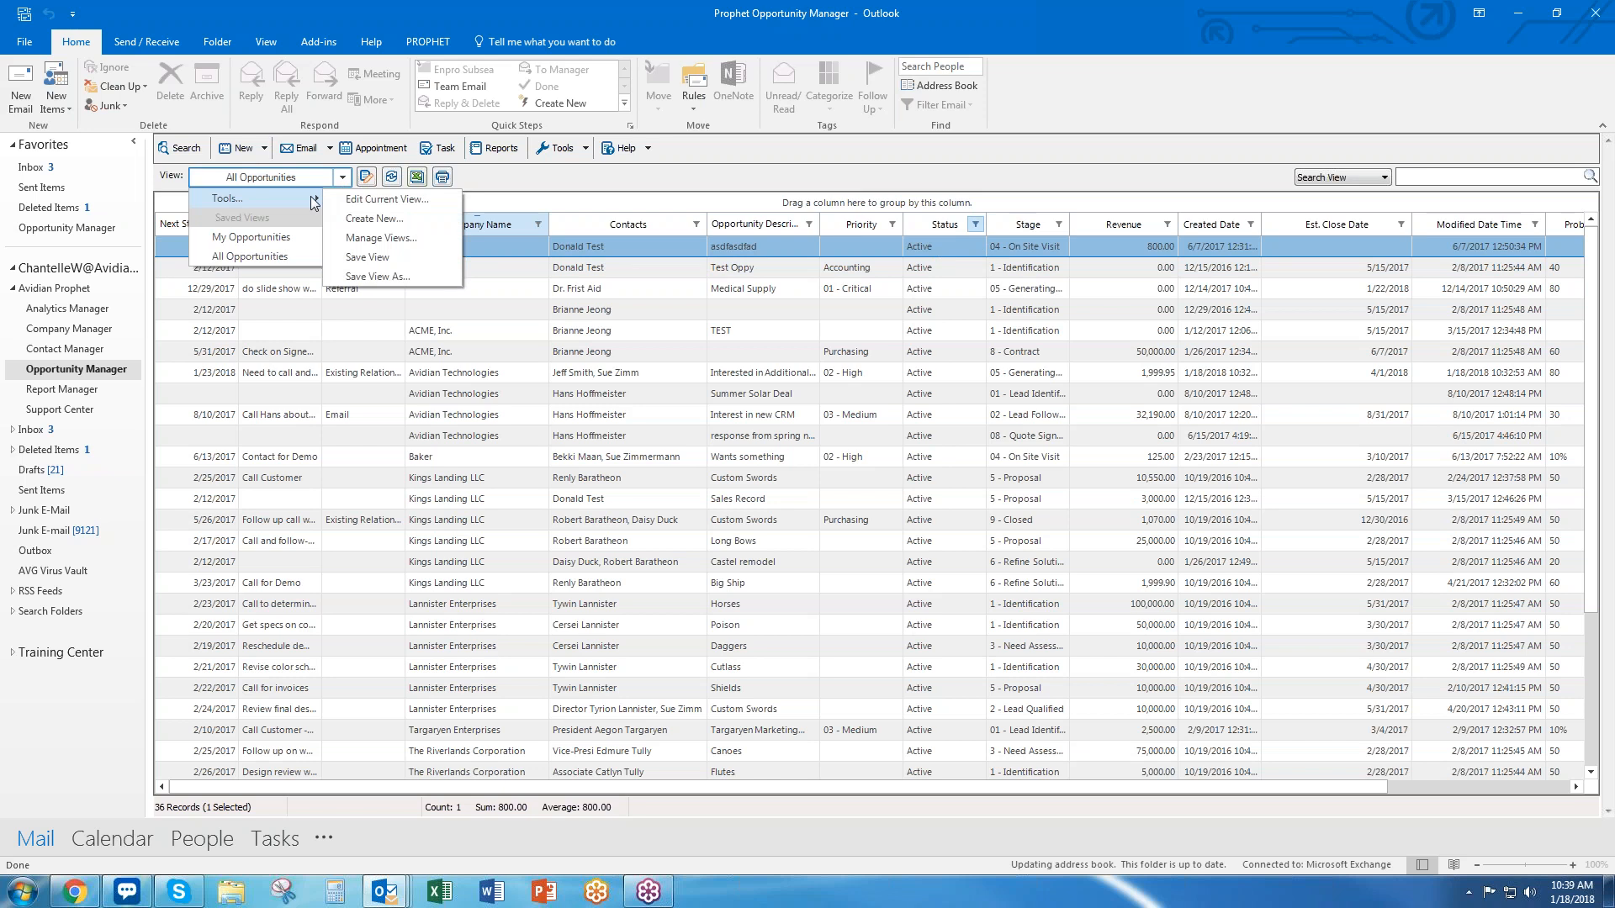
click(440, 283)
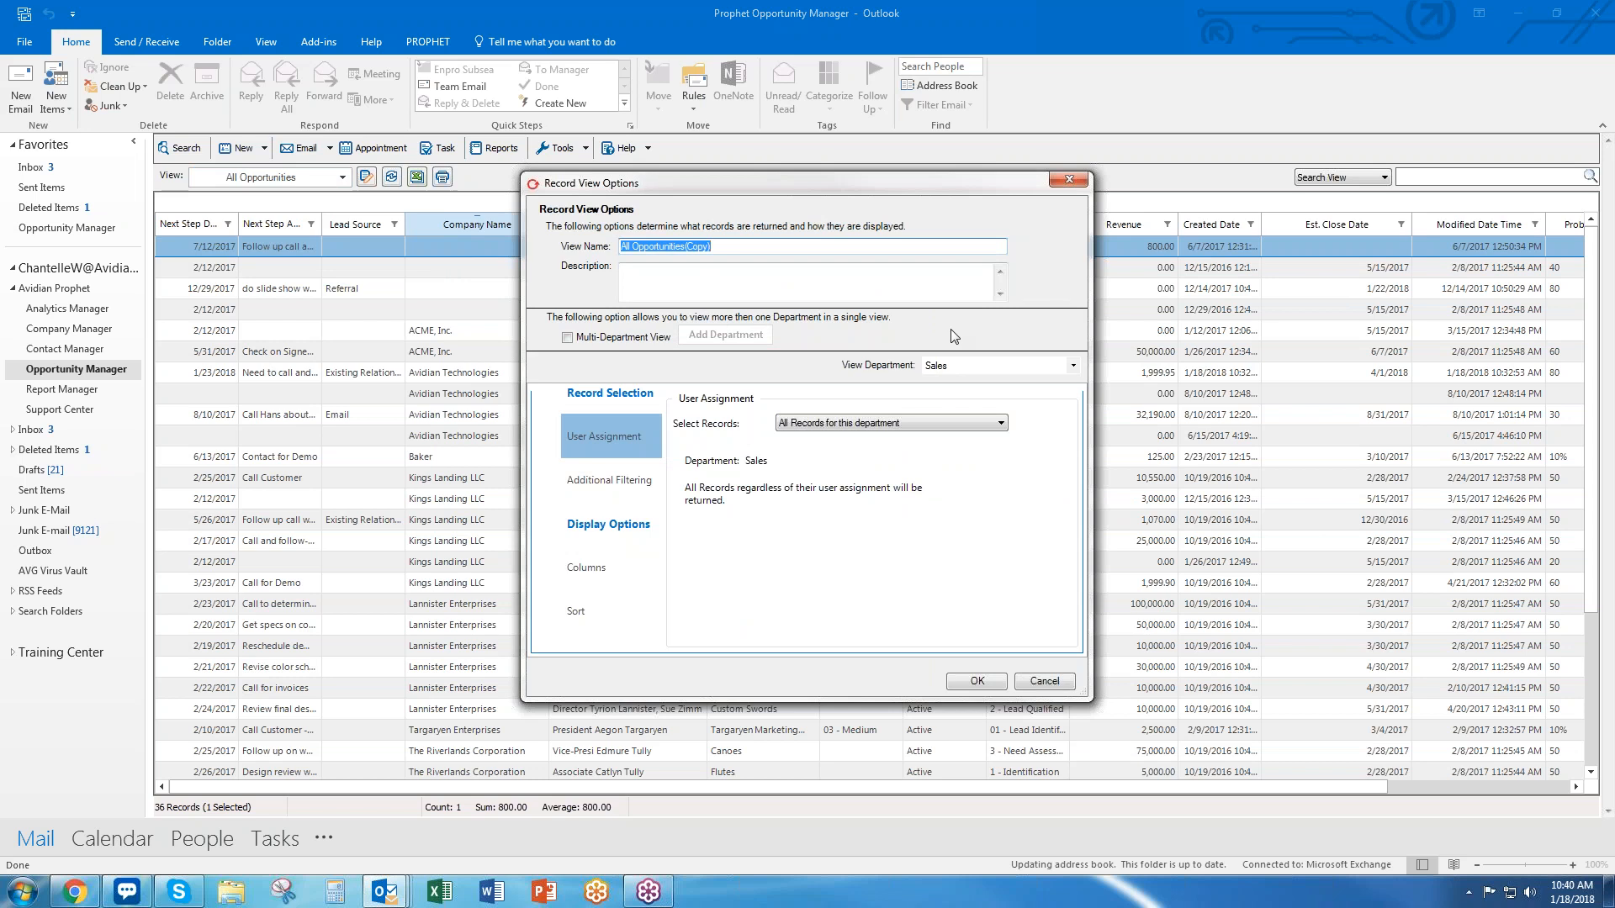
text(Active (ALL)
click(977, 682)
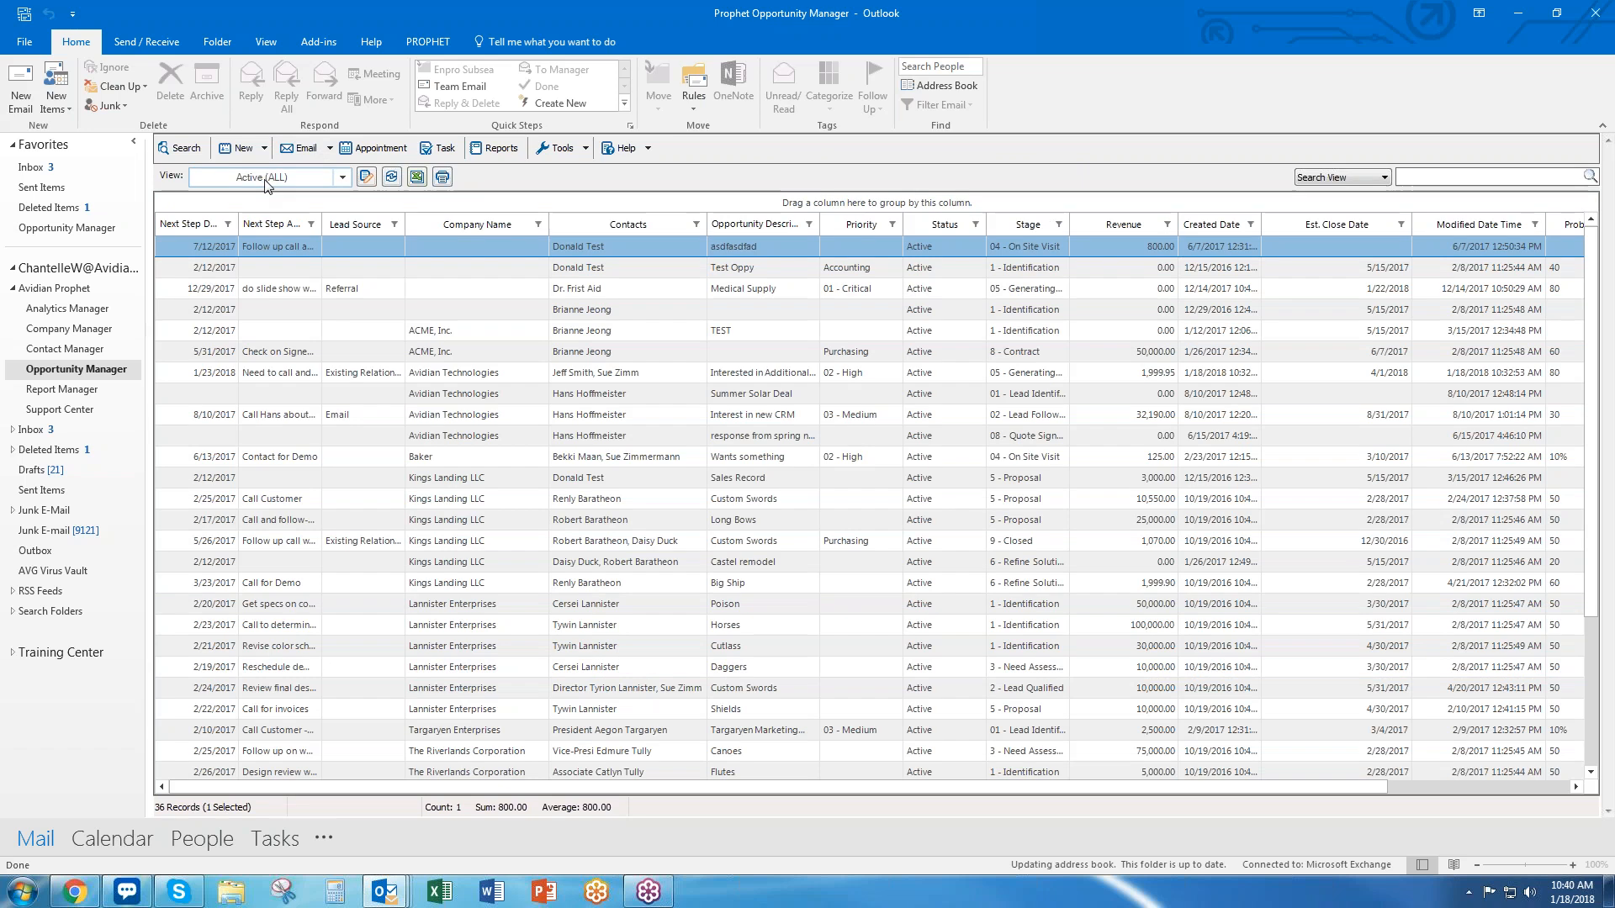
Switch to the All Opportunities view and back to the saved Active (ALL) view to compare them
click(341, 177)
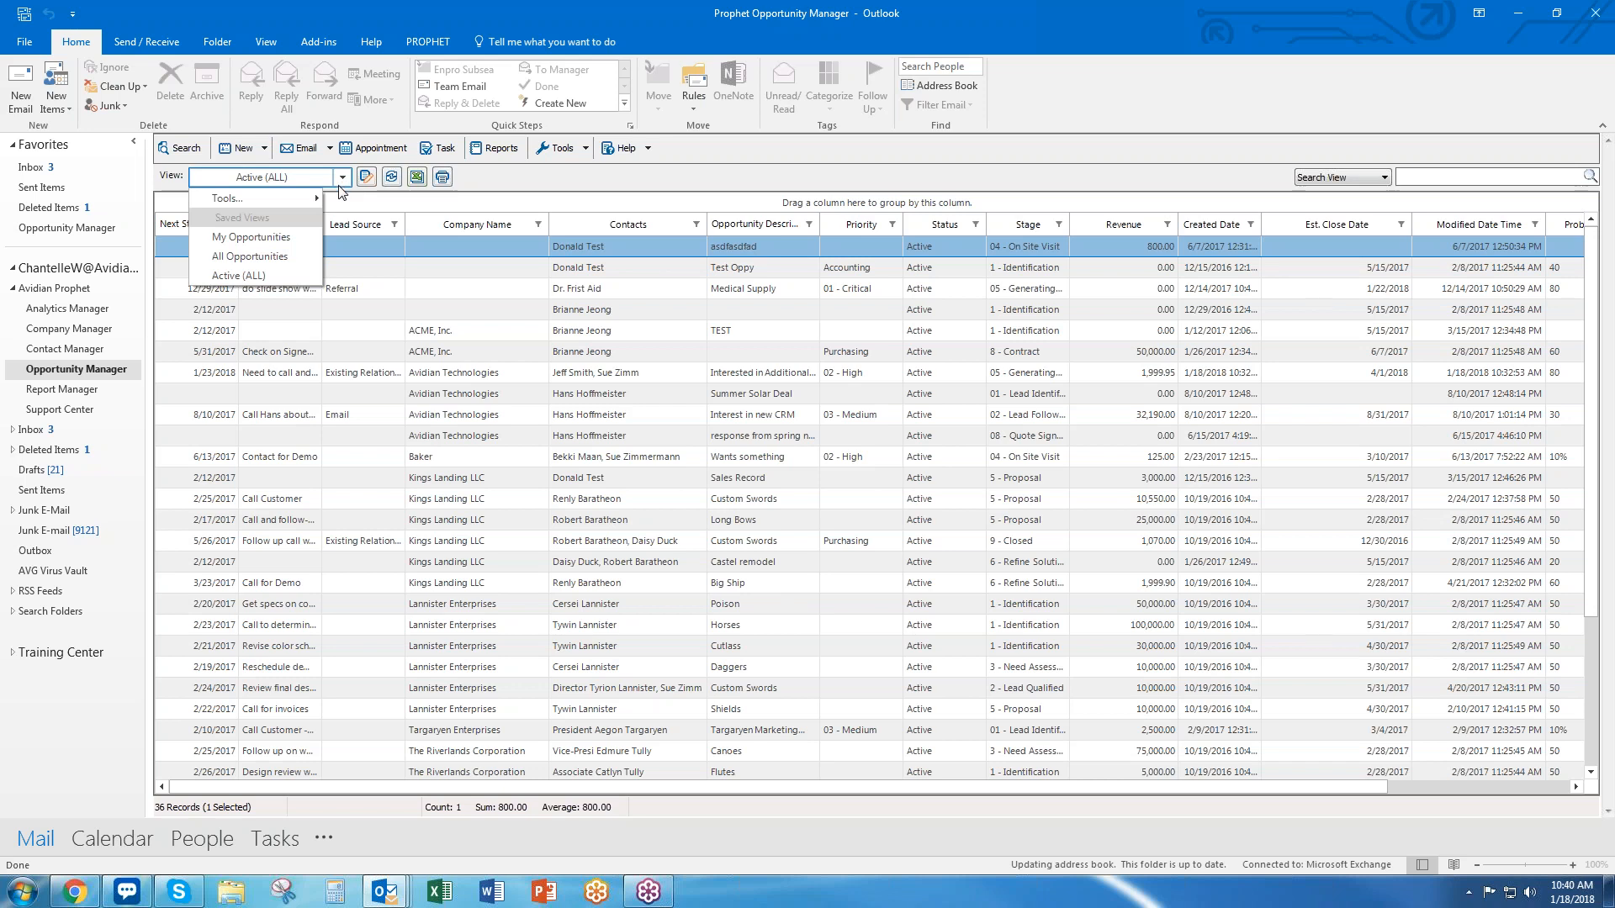
click(252, 257)
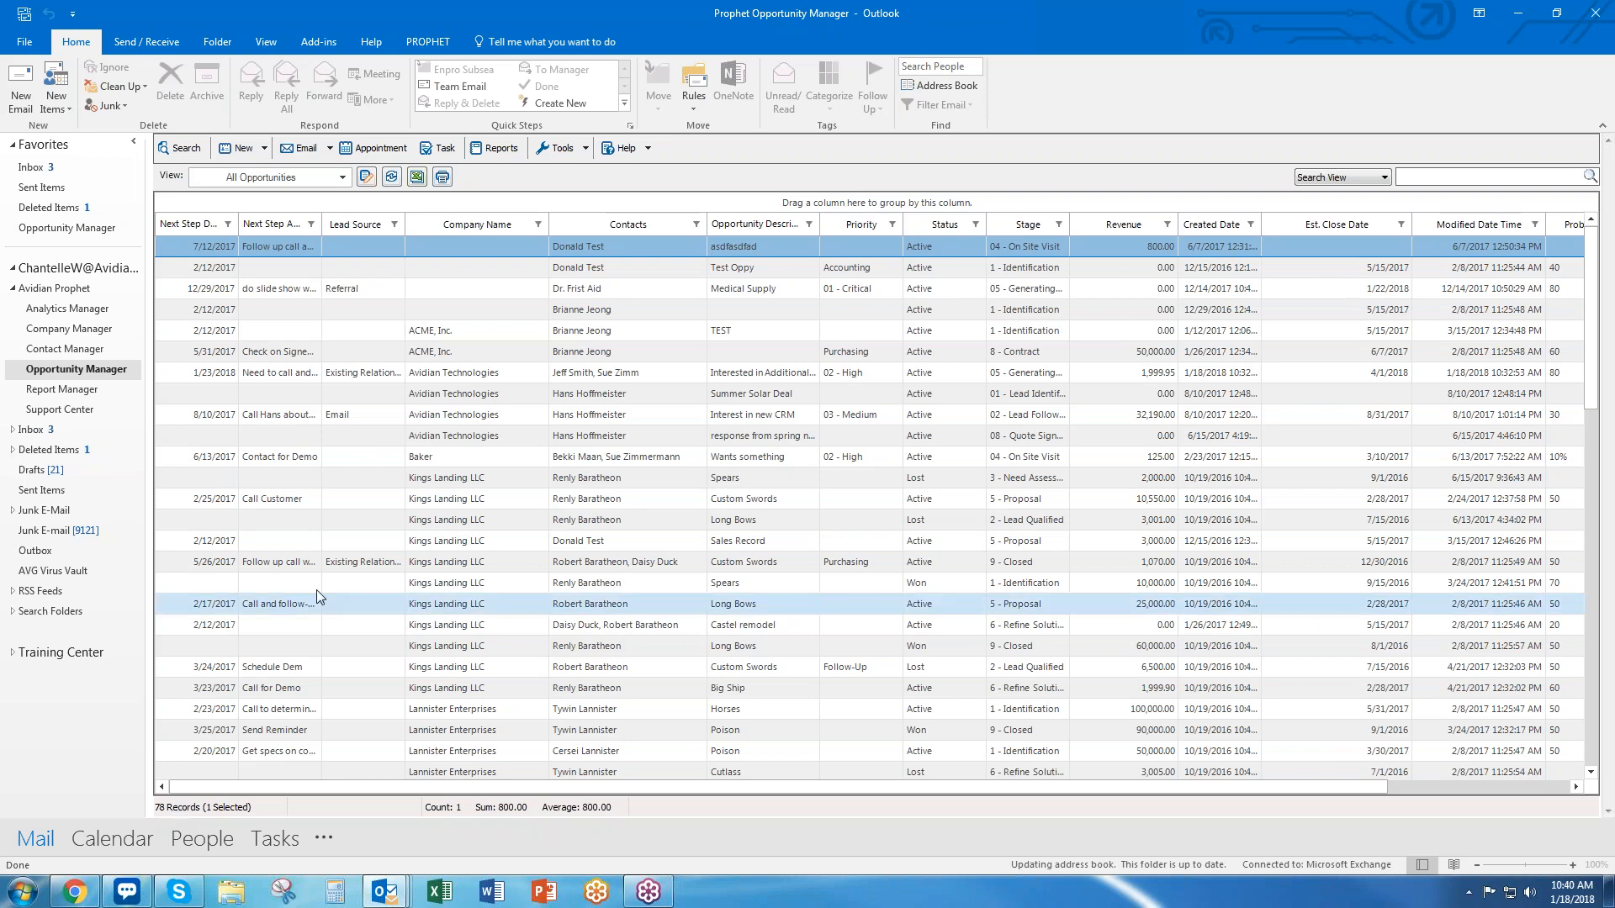
click(341, 178)
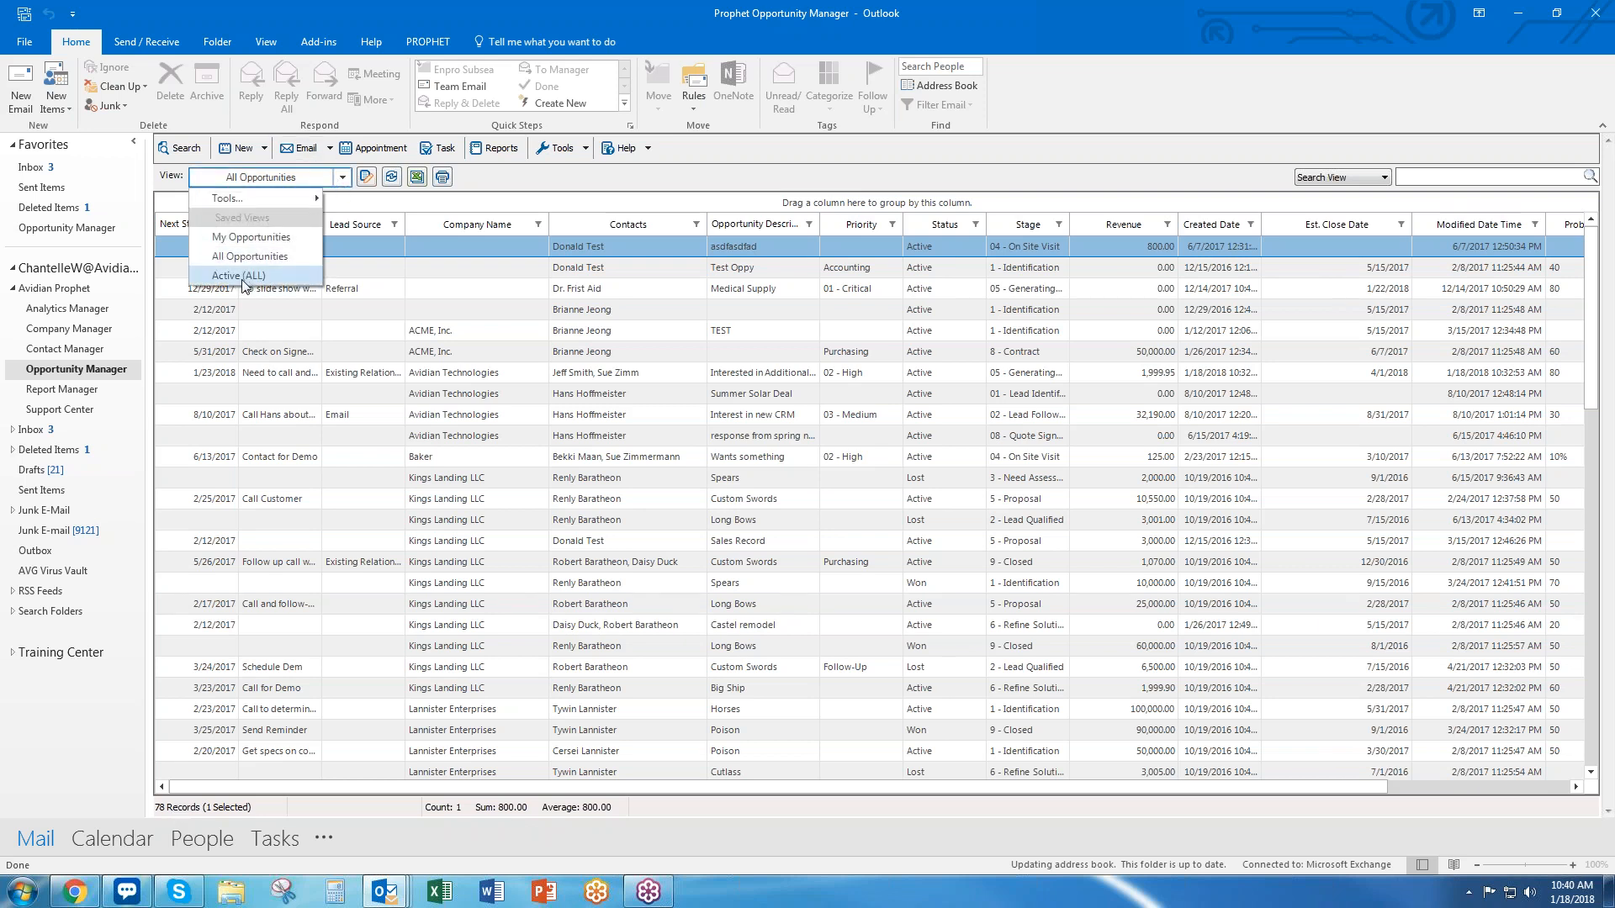
click(250, 275)
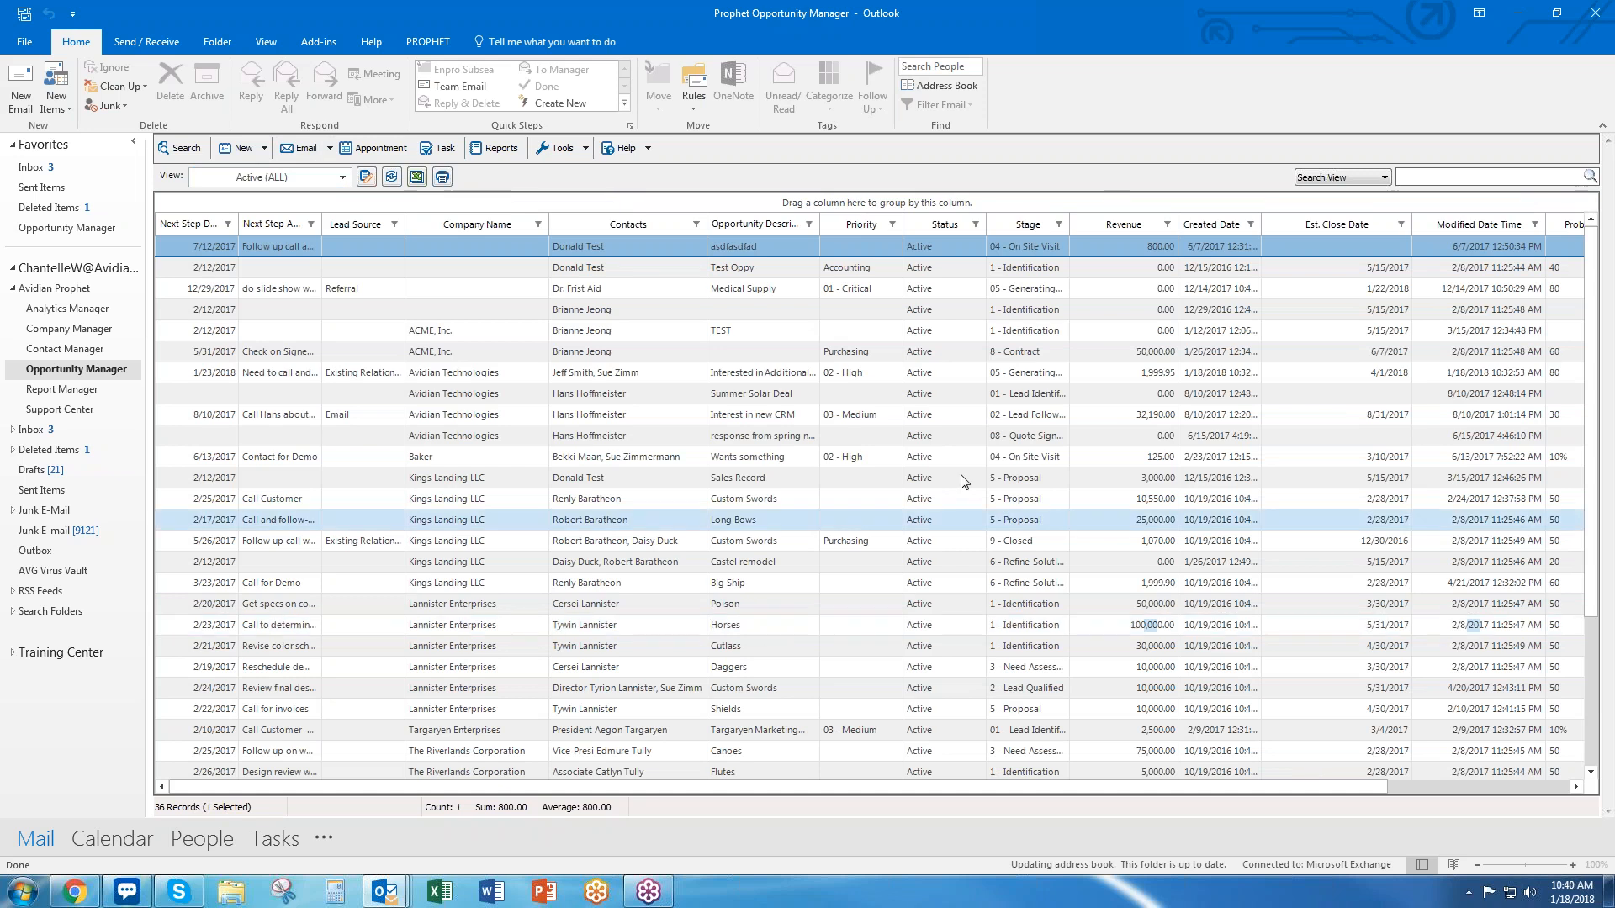
Sort by Revenue with the highest first, check the count, sum and average of the top ten records, and clear that multiple selection
click(1093, 230)
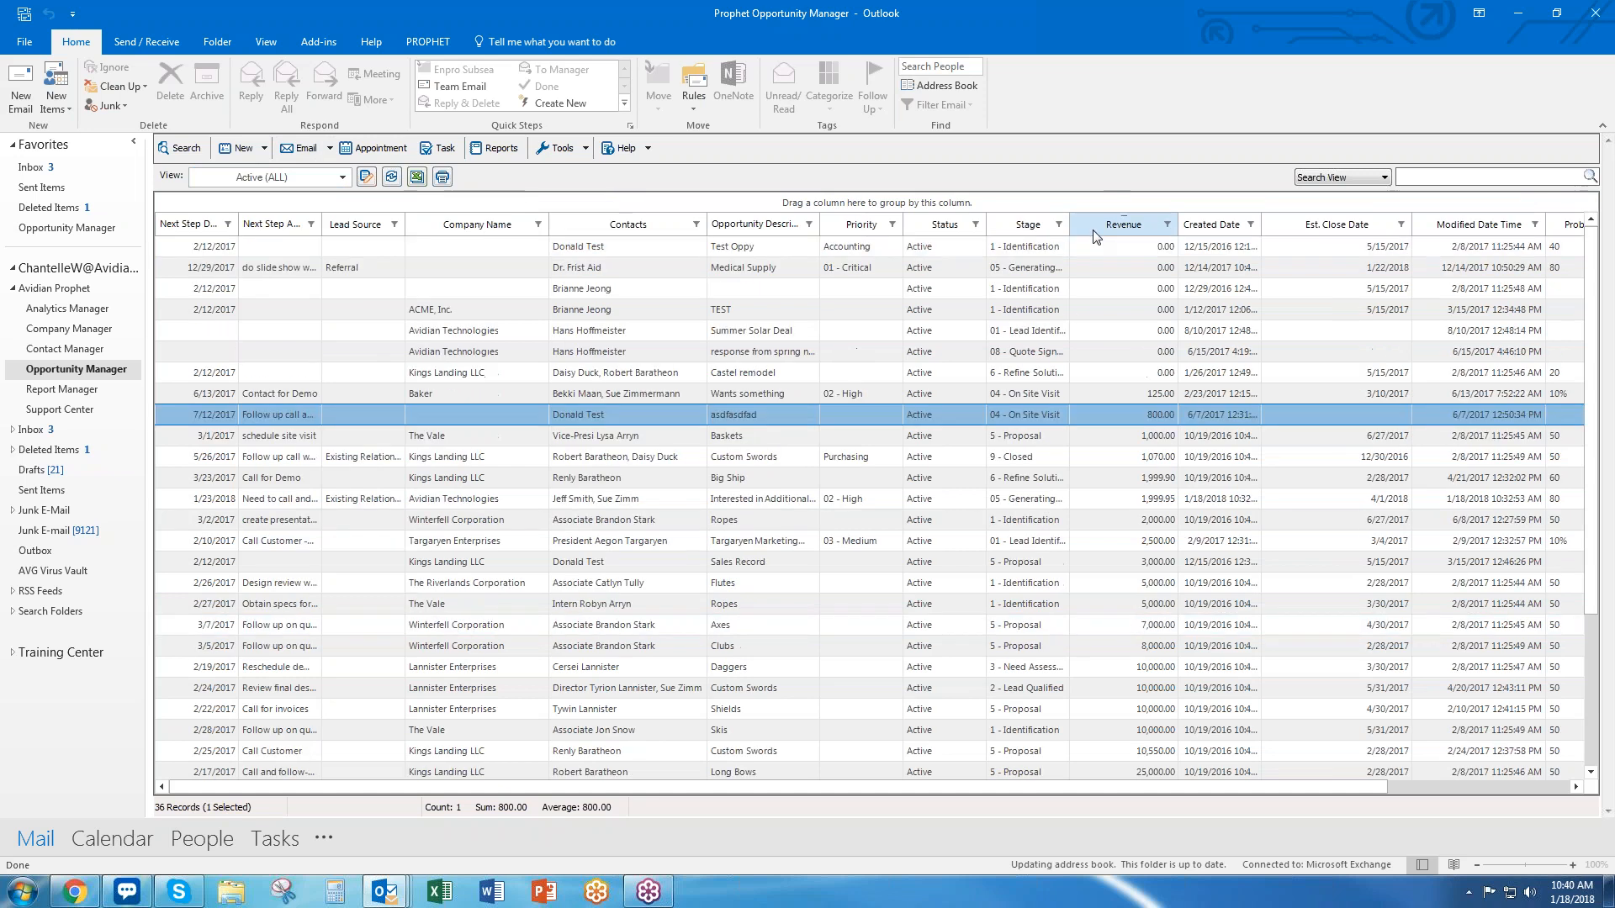
click(1097, 233)
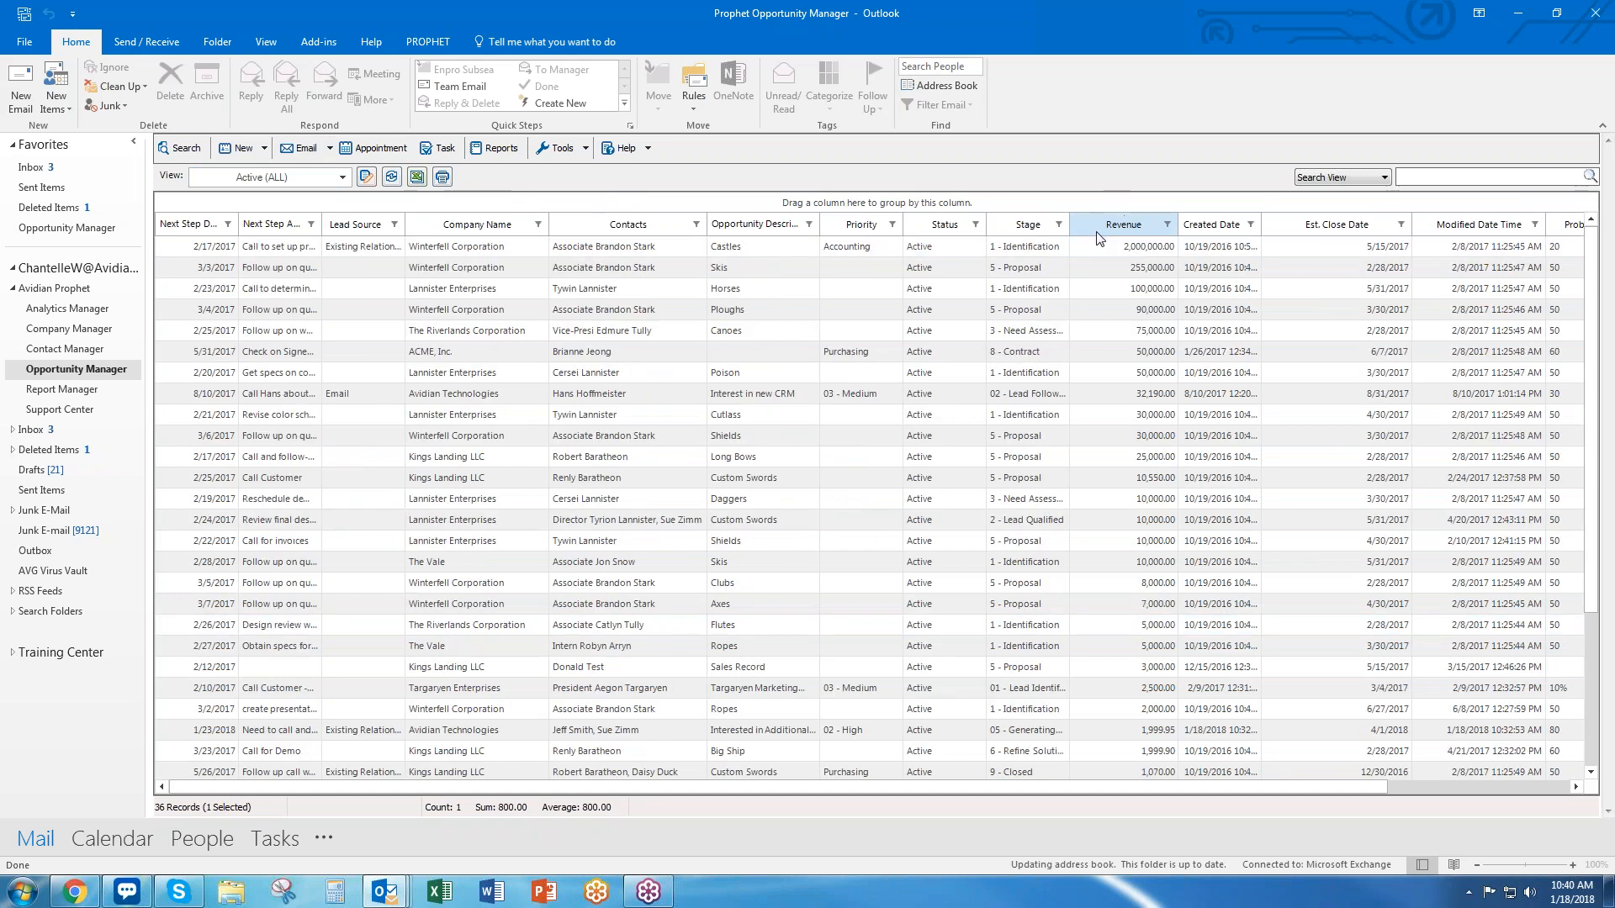
drag(1105, 244, 1113, 431)
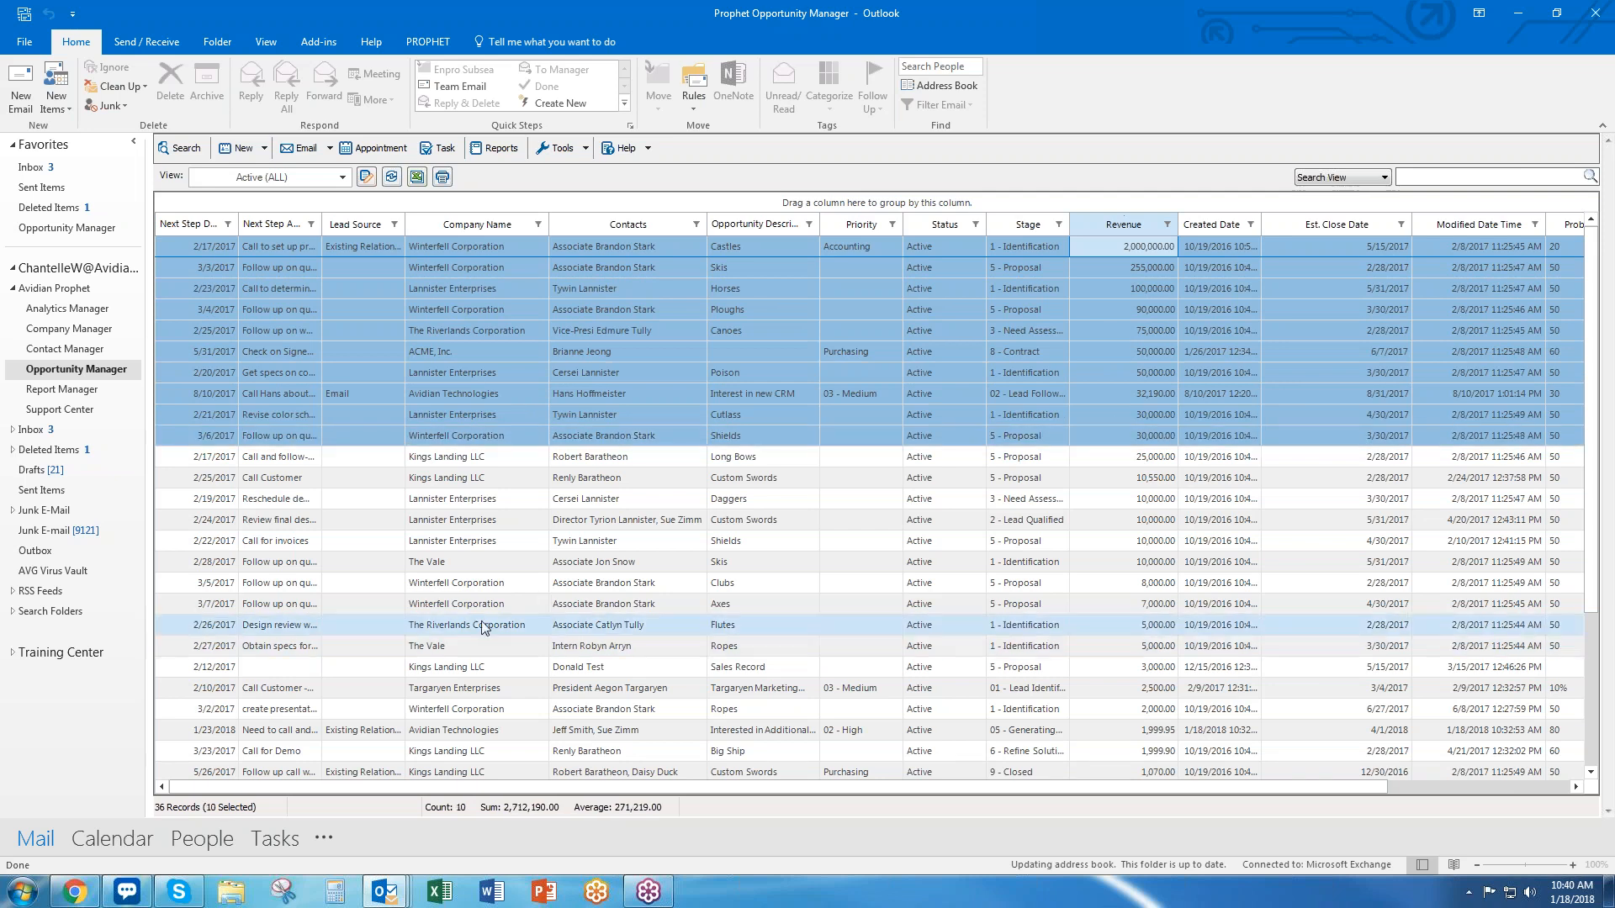
mouse_move(229, 832)
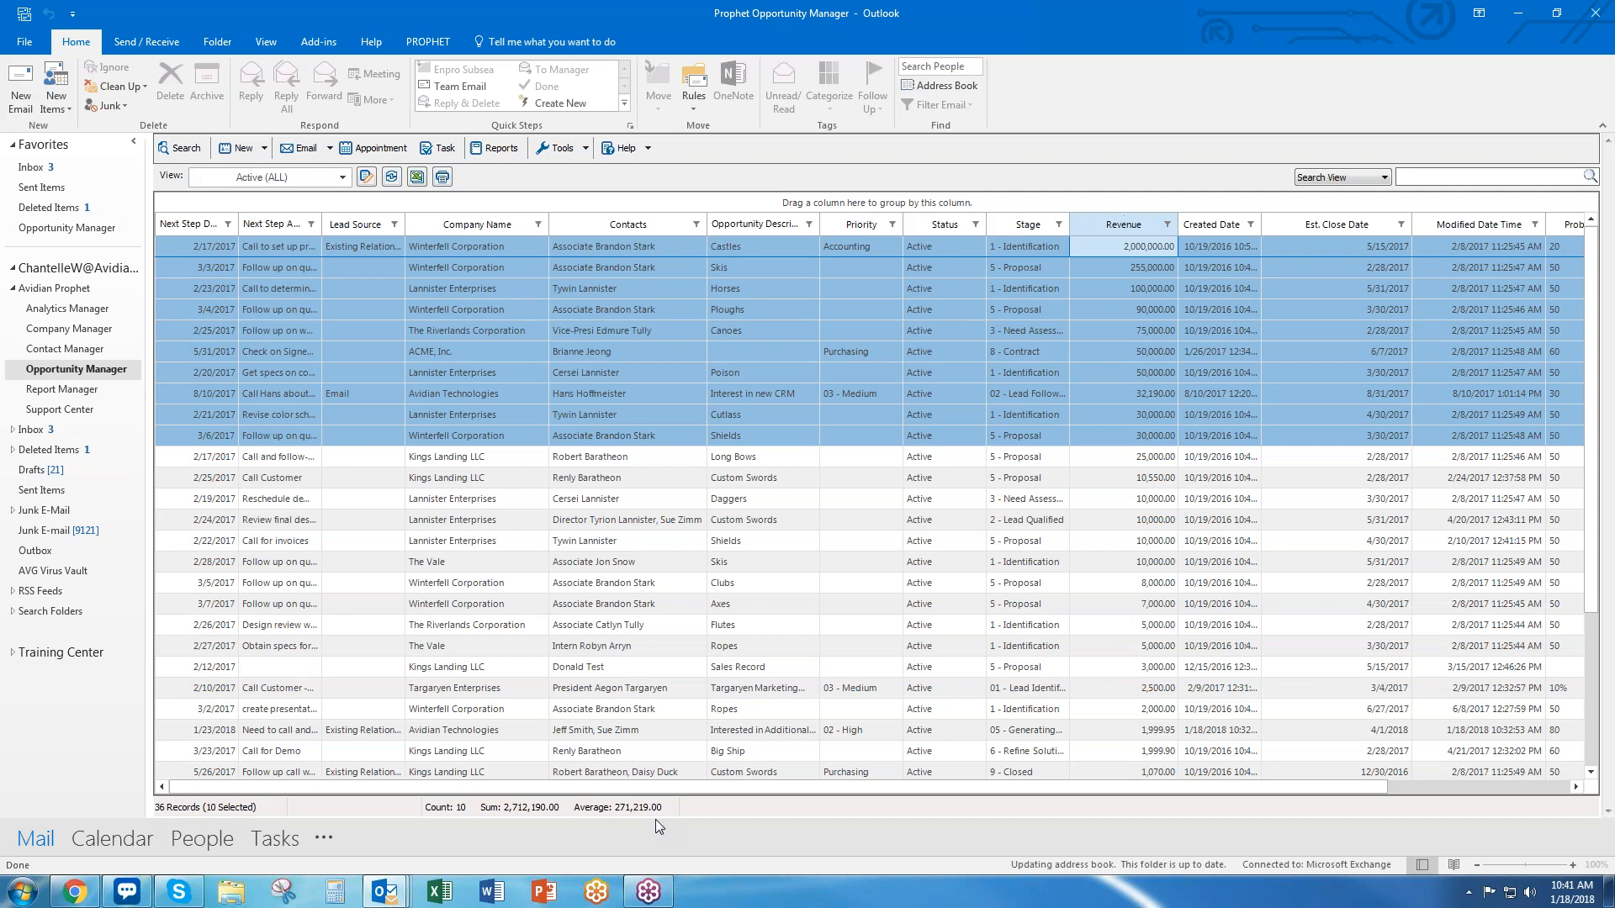
click(693, 543)
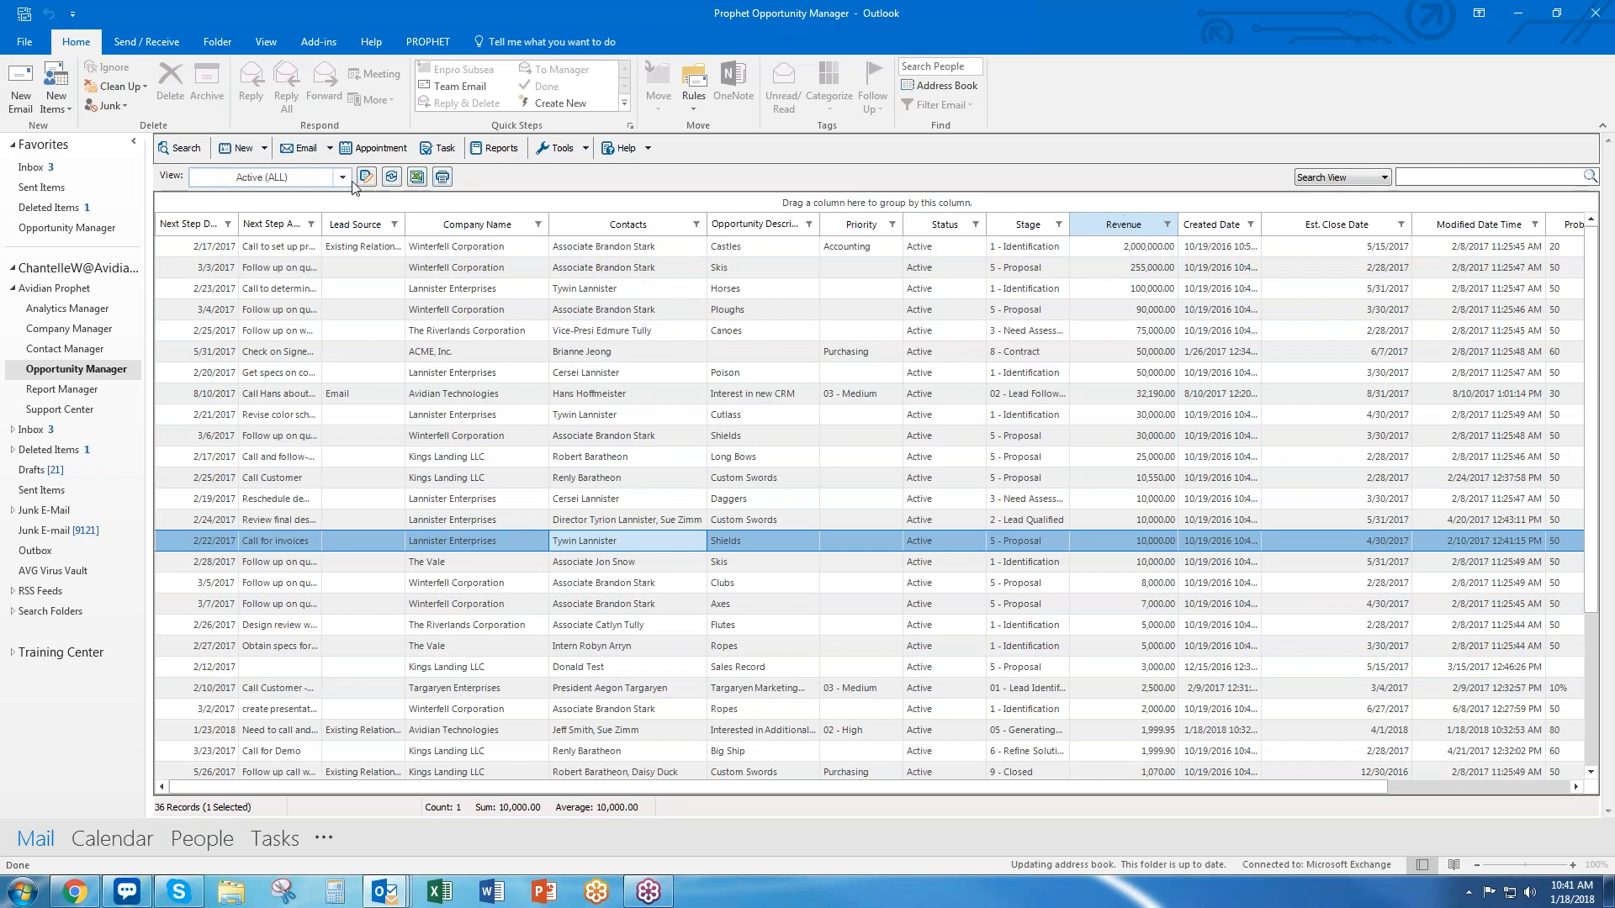
Export all rows of the Active (ALL) view to the Excel file ProphetView.xlsx, review it and close the workbook
click(417, 177)
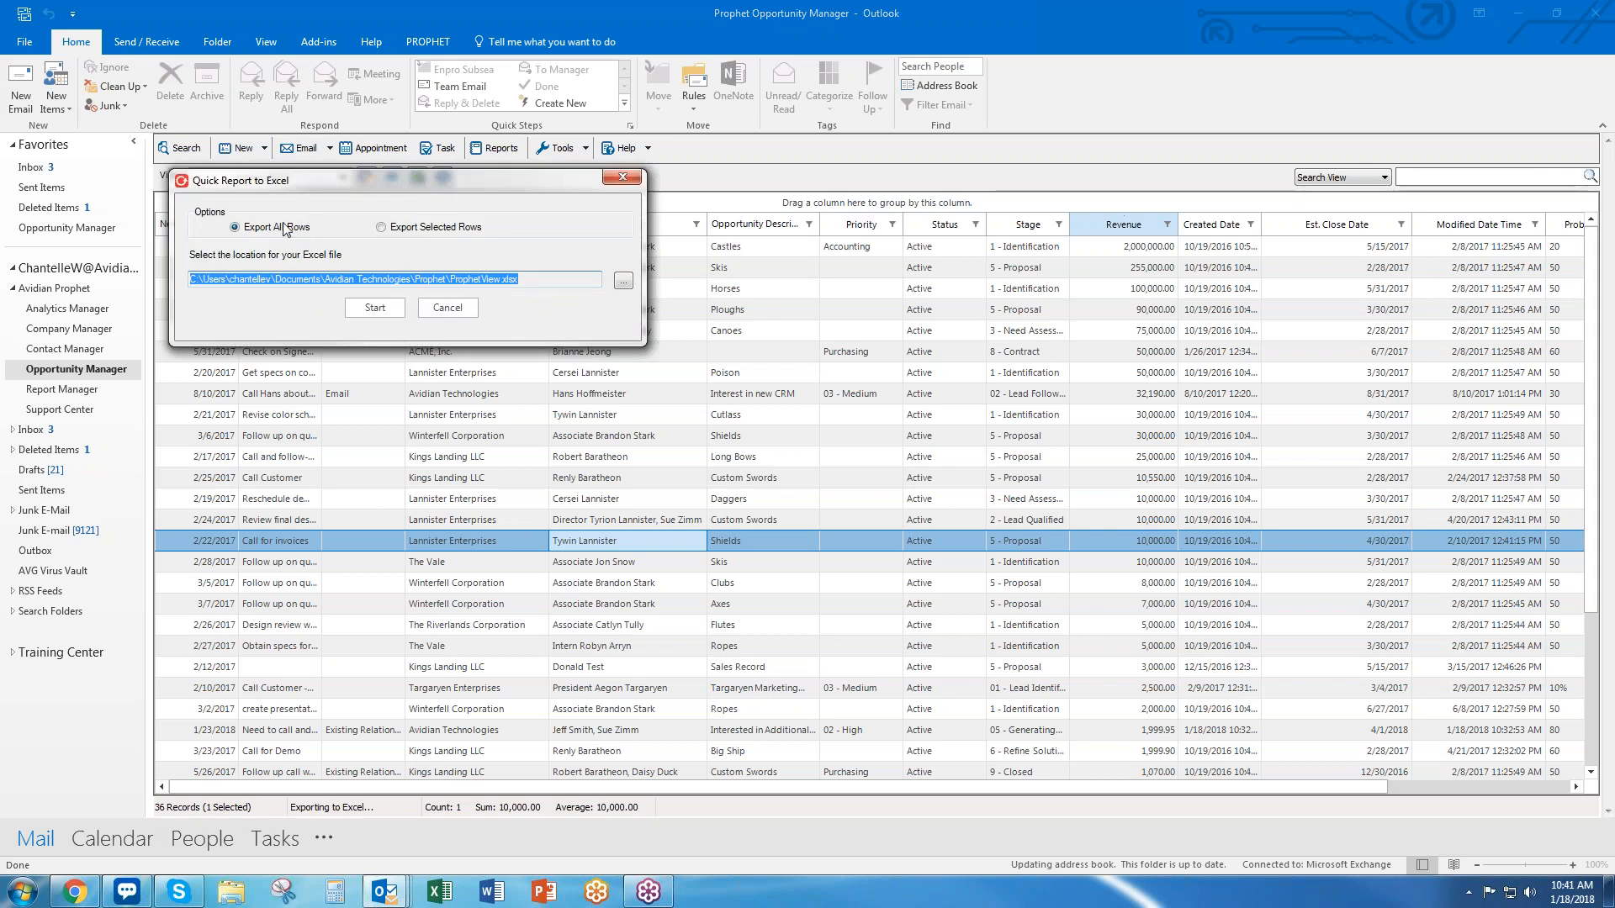
click(385, 309)
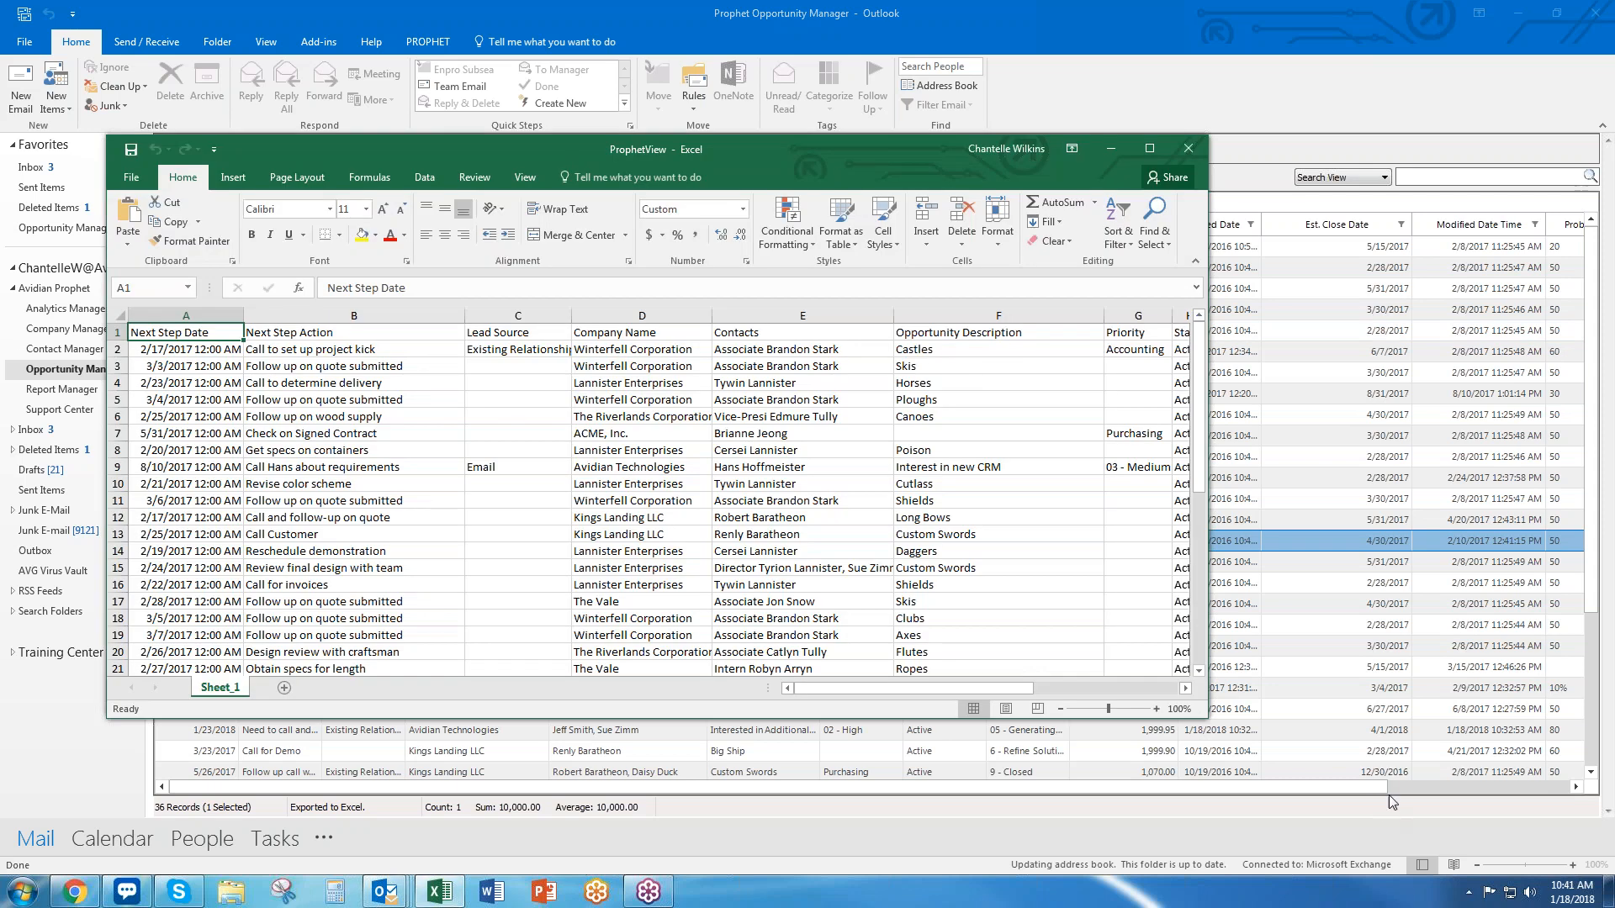
click(1189, 148)
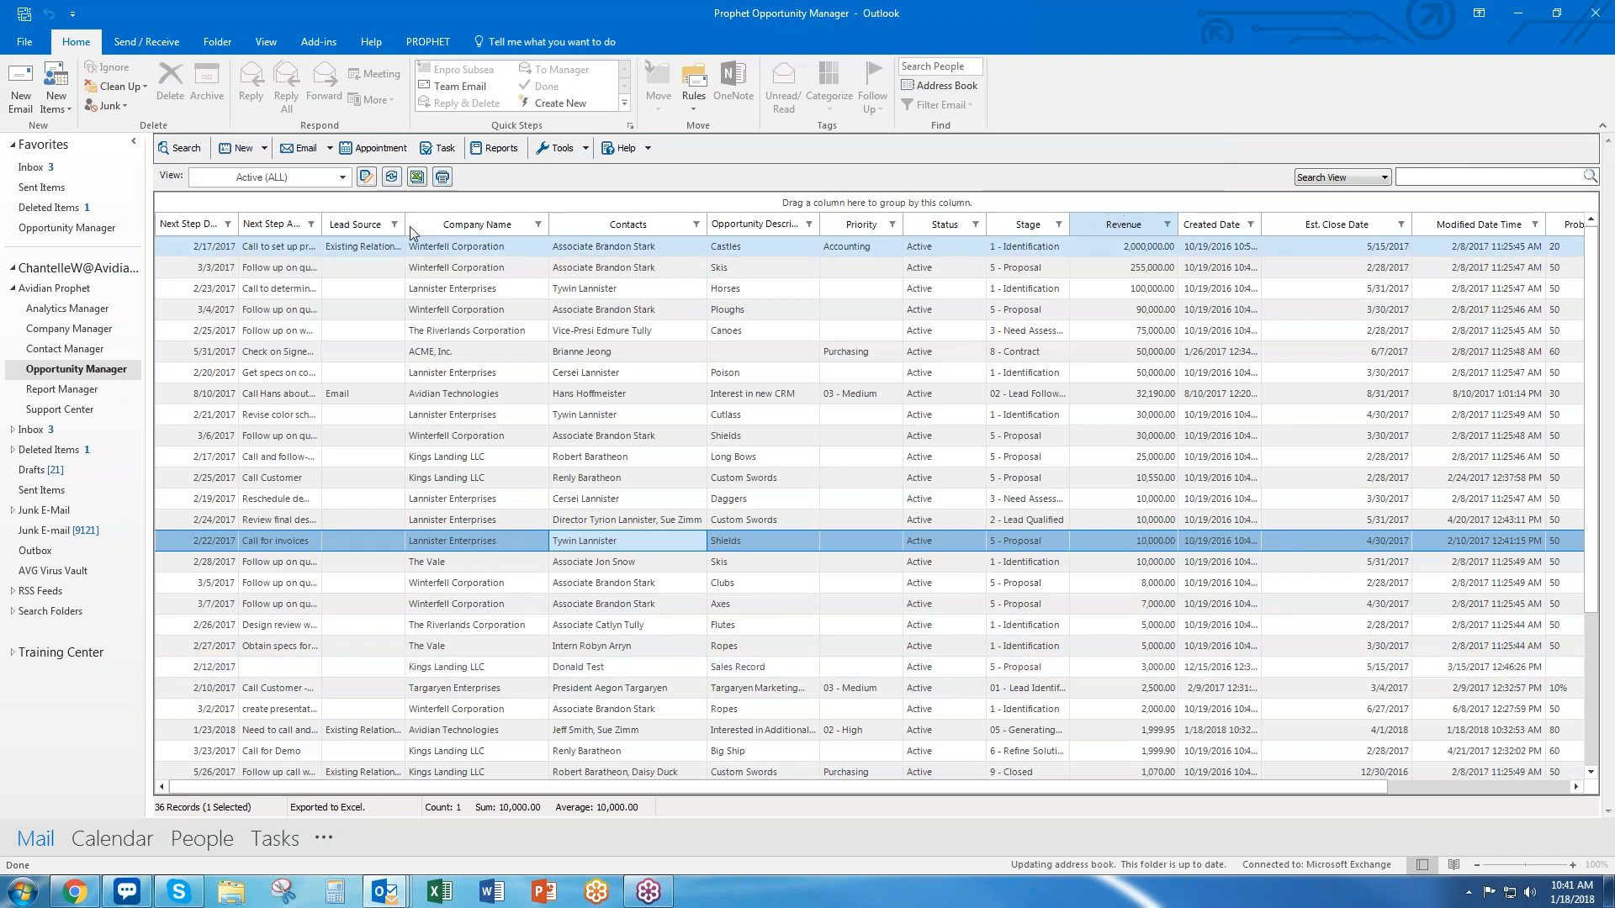
Switch to the All Opportunities view and filter its Status column to Active only
click(341, 179)
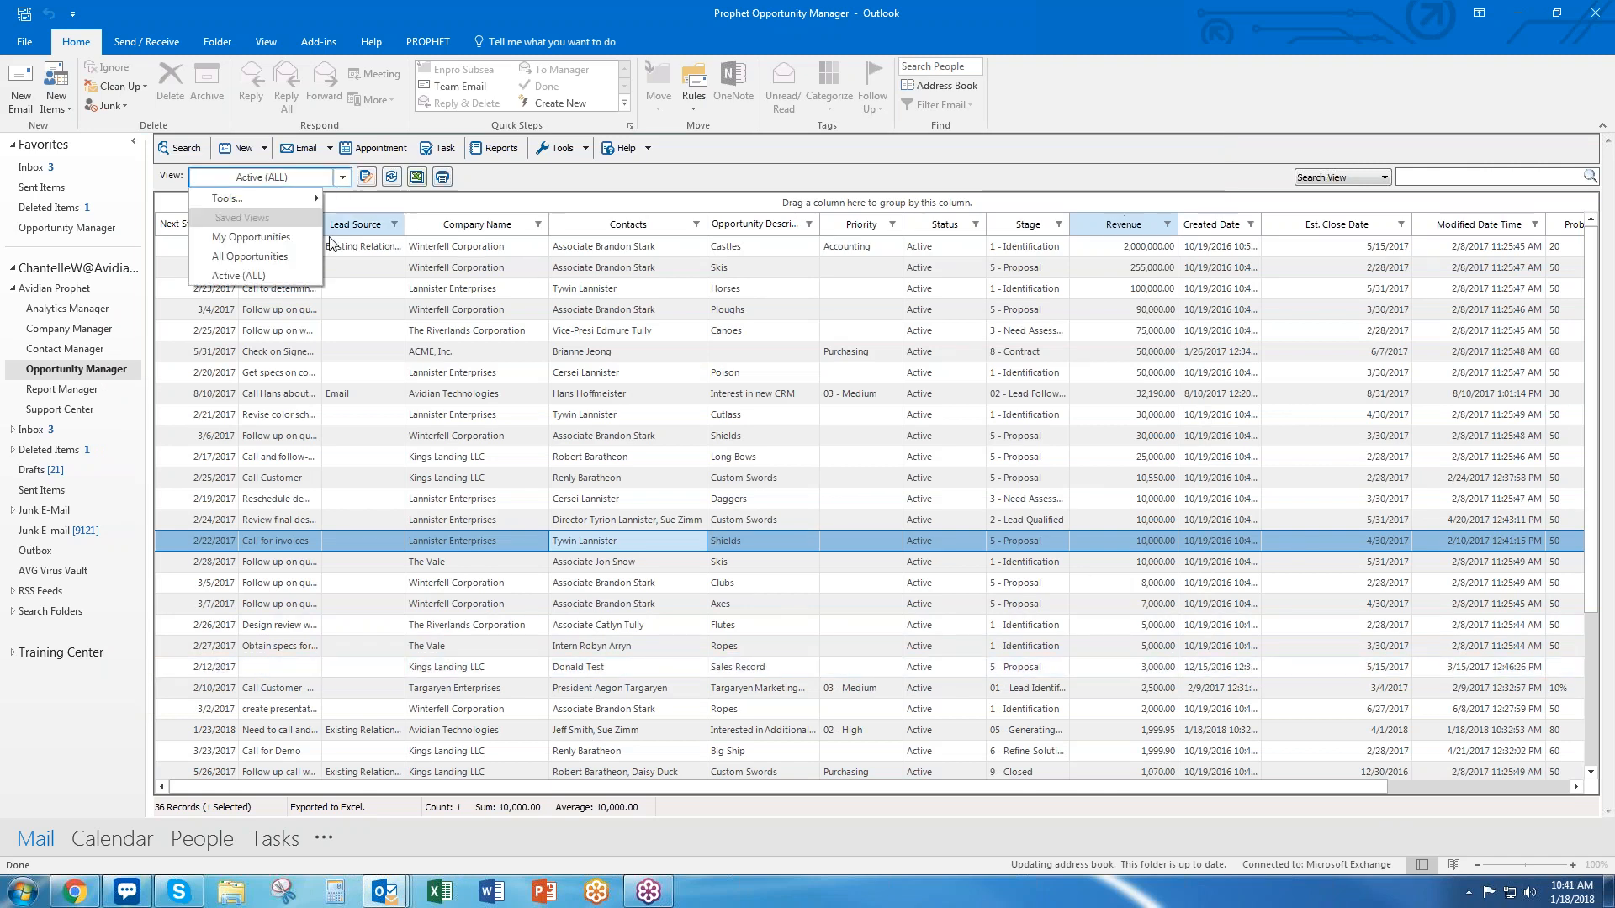
click(309, 257)
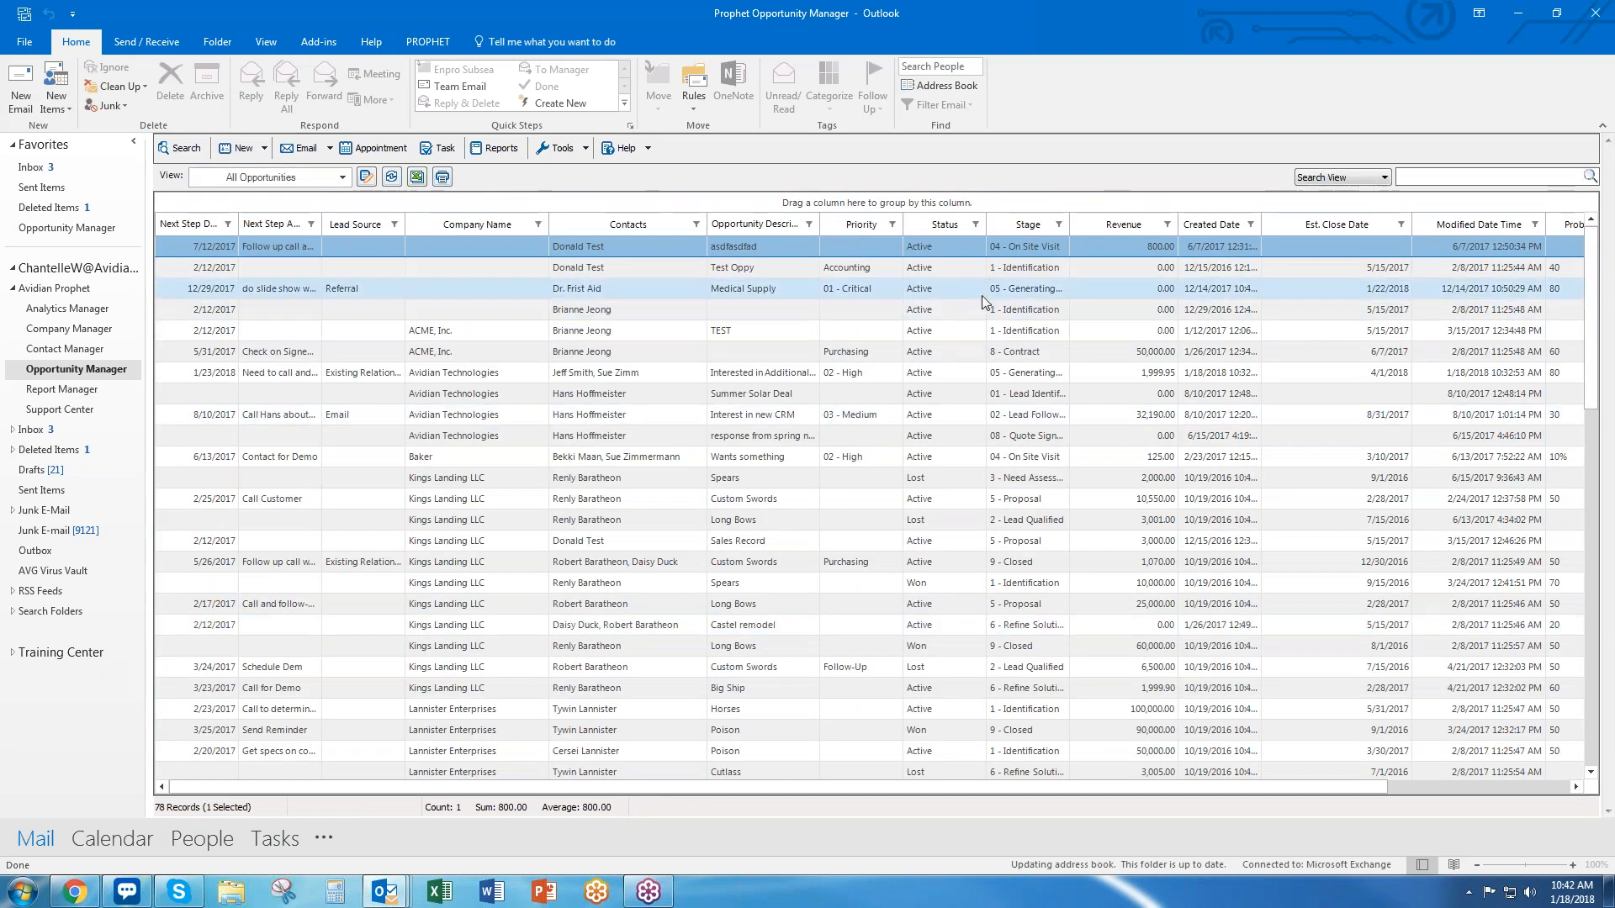
click(976, 224)
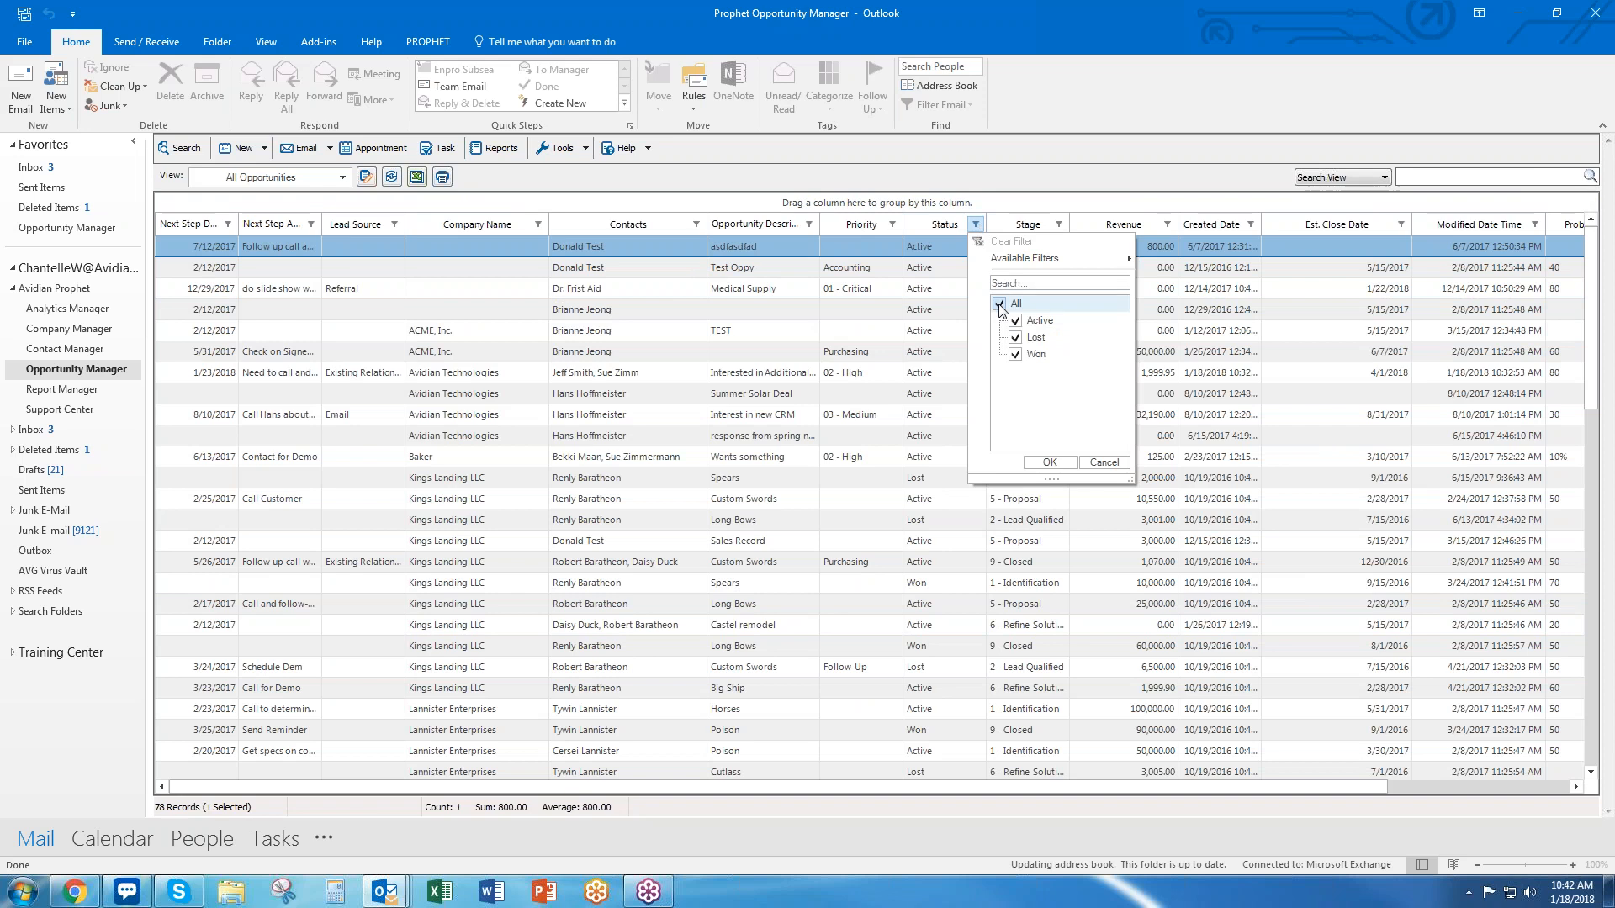
click(1012, 320)
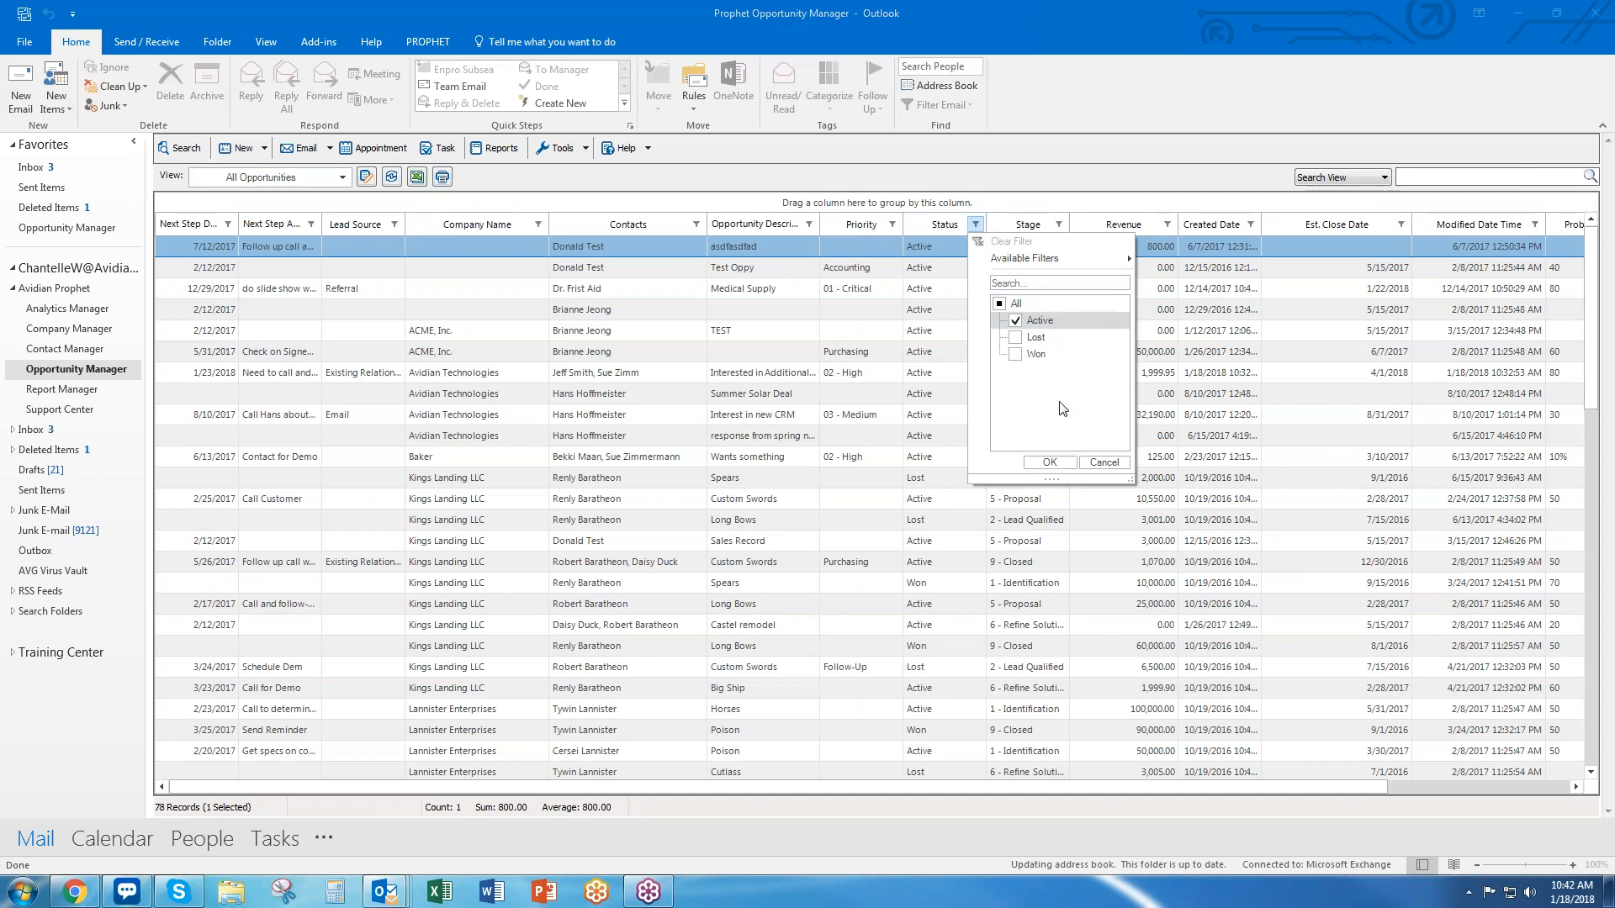
click(1049, 466)
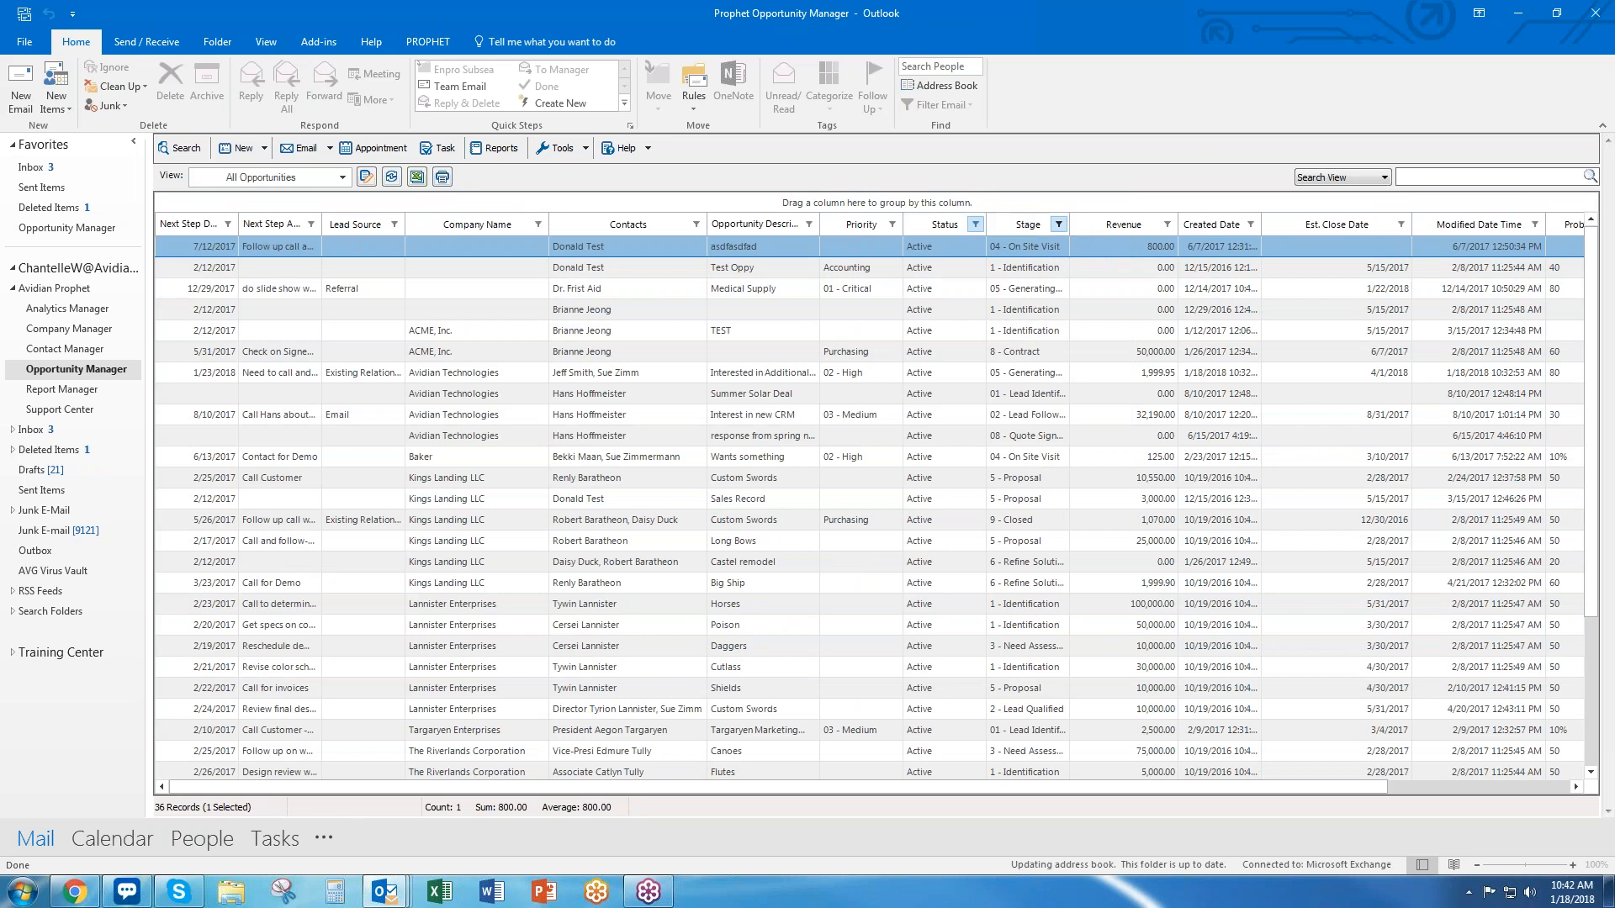
Filter the Stage column to 1 - Identification and sort the remaining opportunities by Revenue, highest first
click(1059, 224)
click(1082, 304)
click(1098, 405)
click(1133, 462)
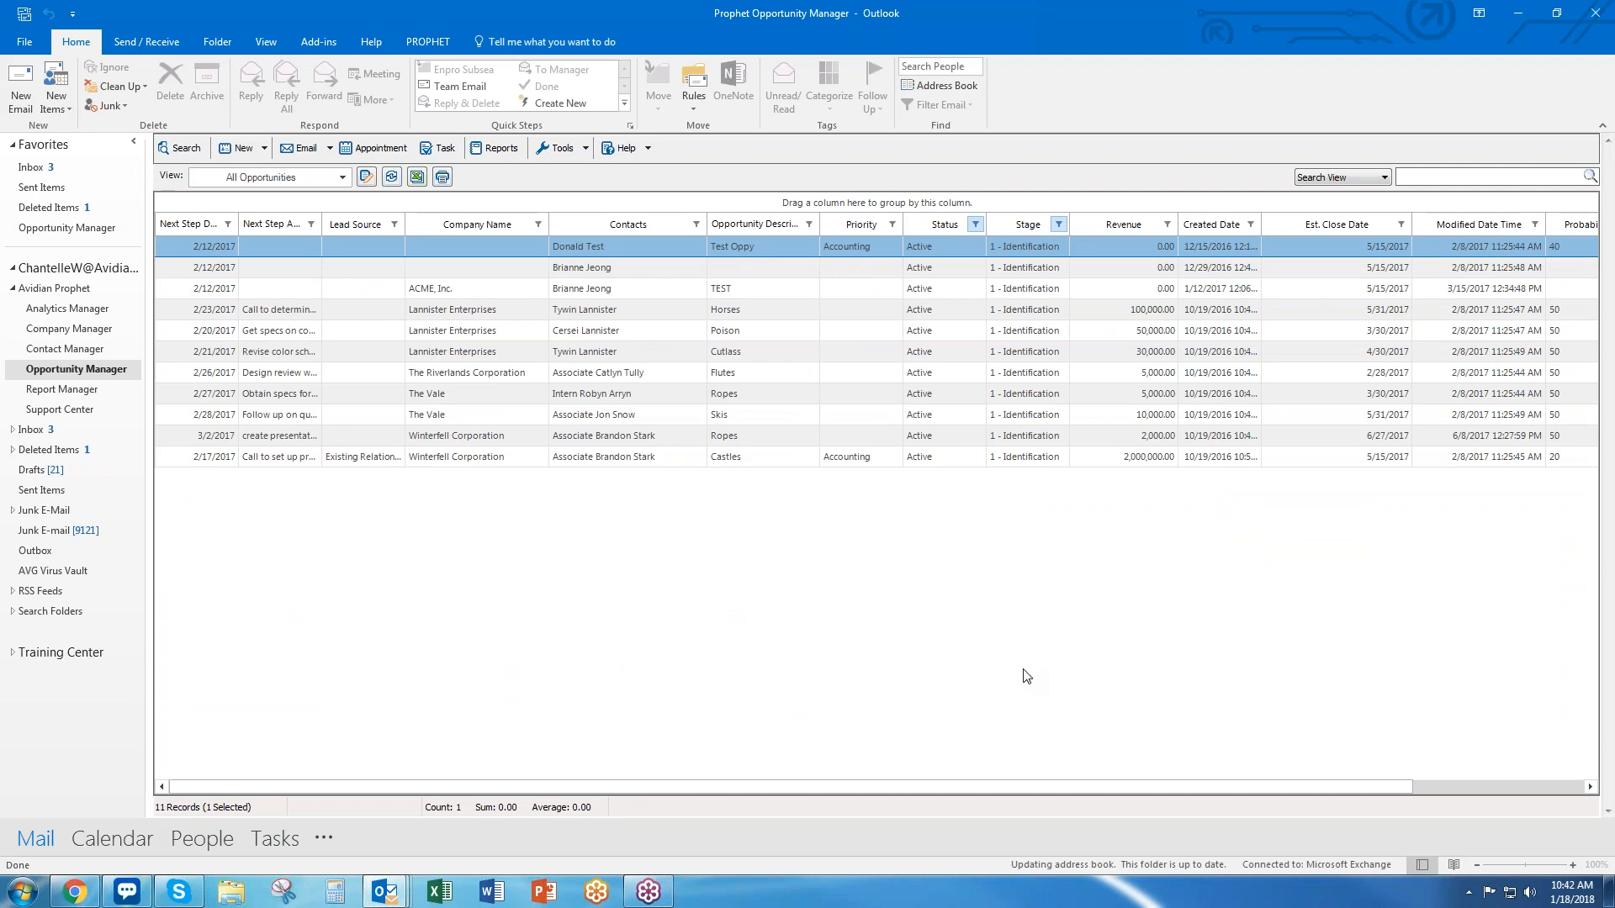
click(1110, 228)
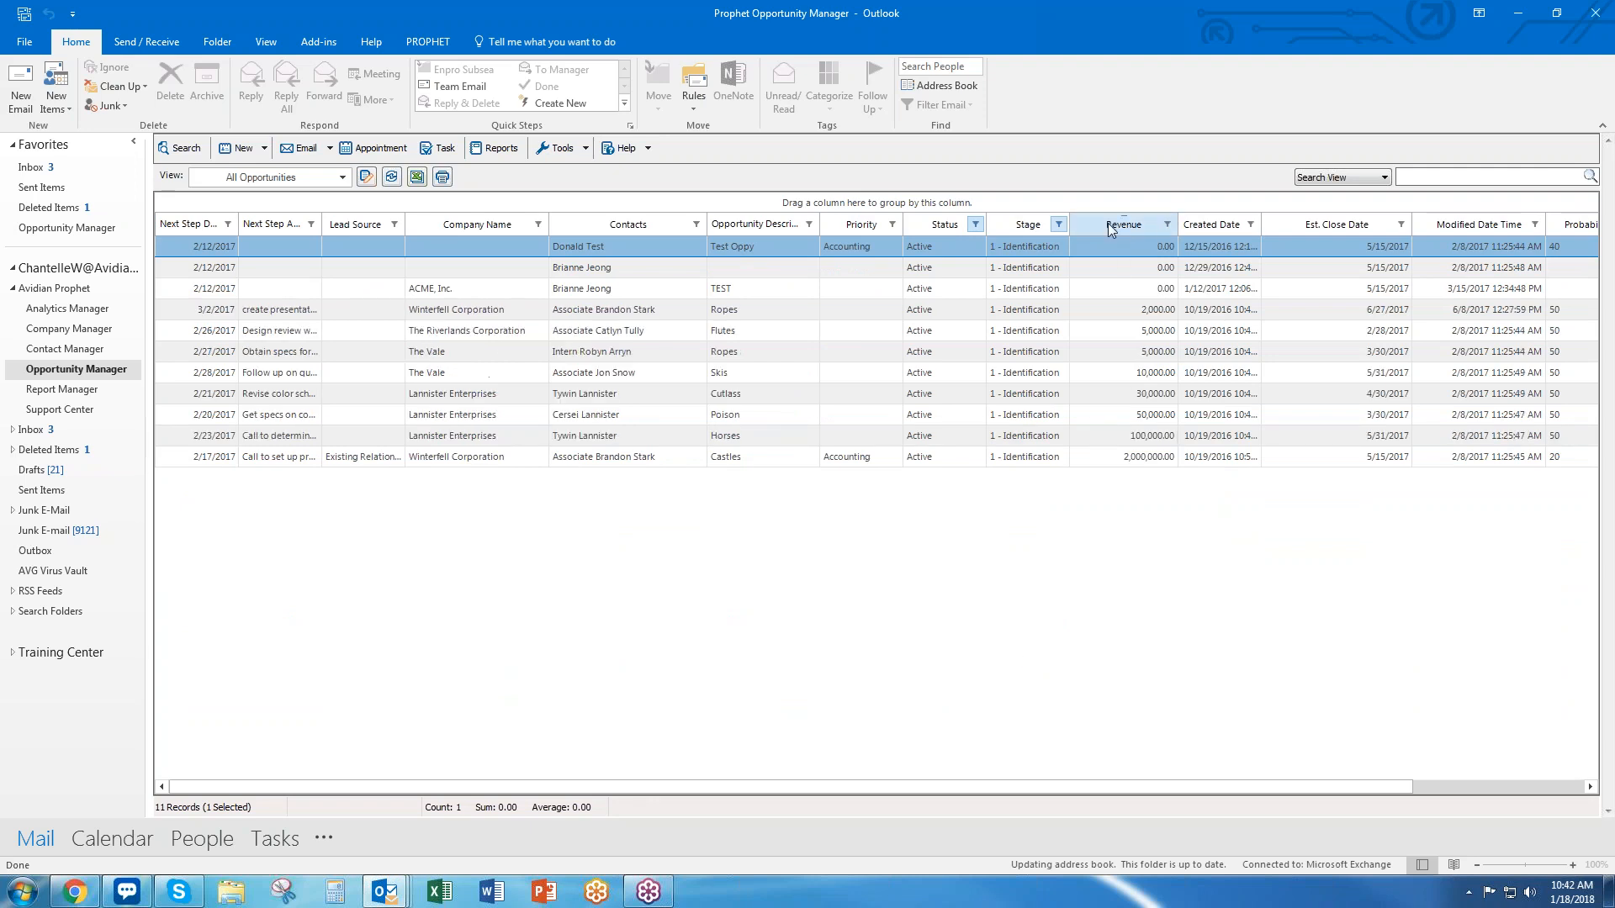
click(1110, 228)
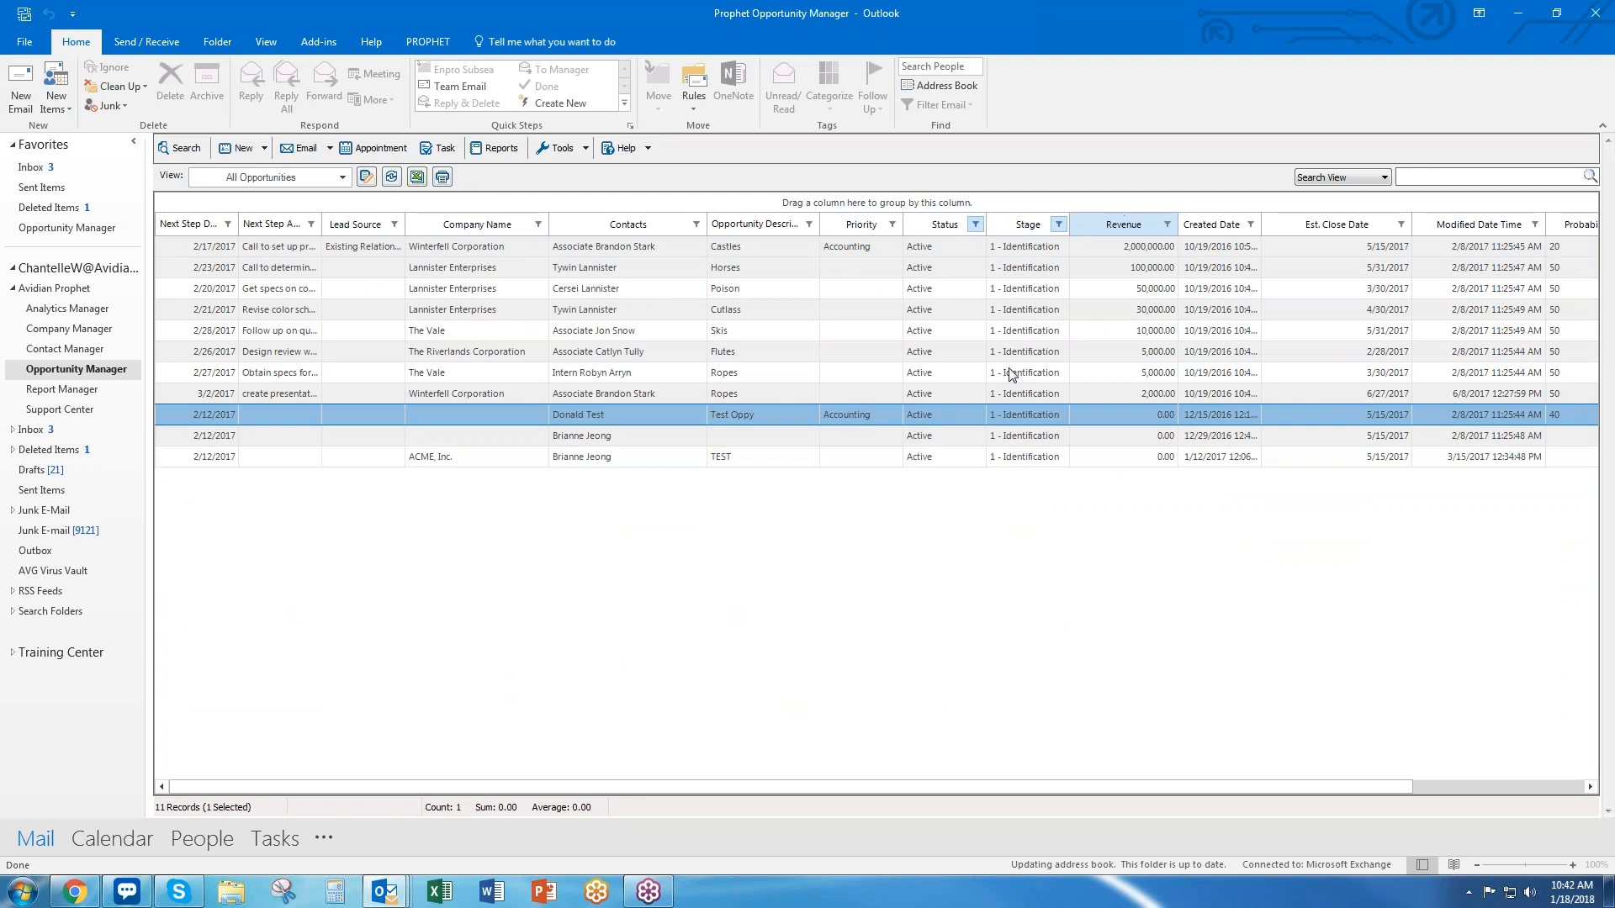
Save the filtered and sorted opportunity list as a new view named Active - Identification and check the saved views list
click(341, 178)
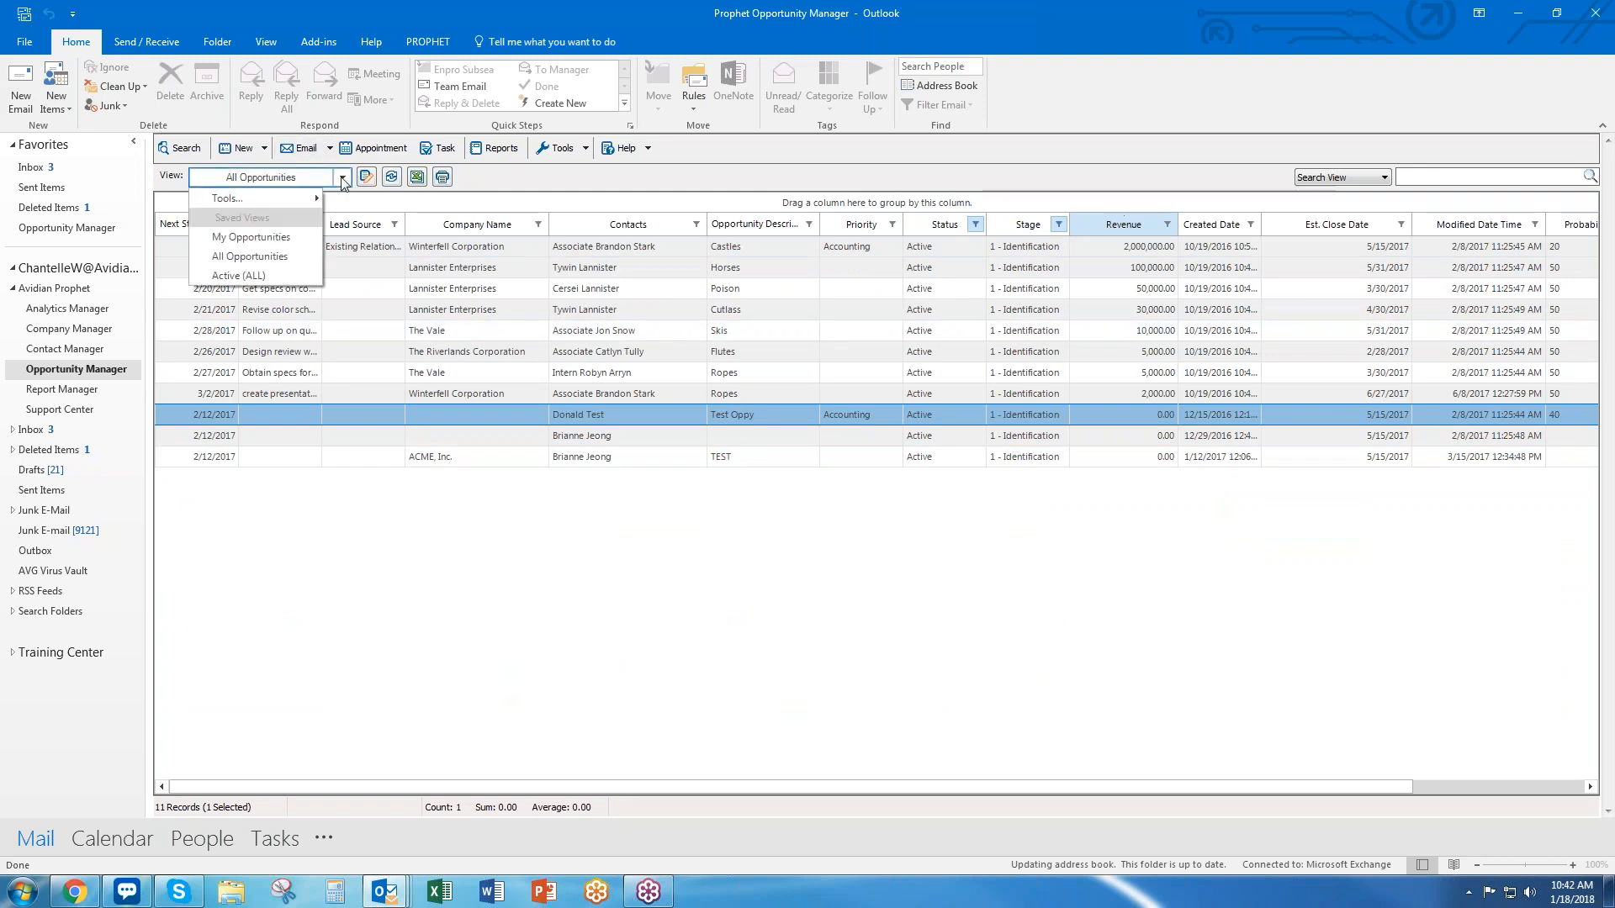
mouse_move(323, 206)
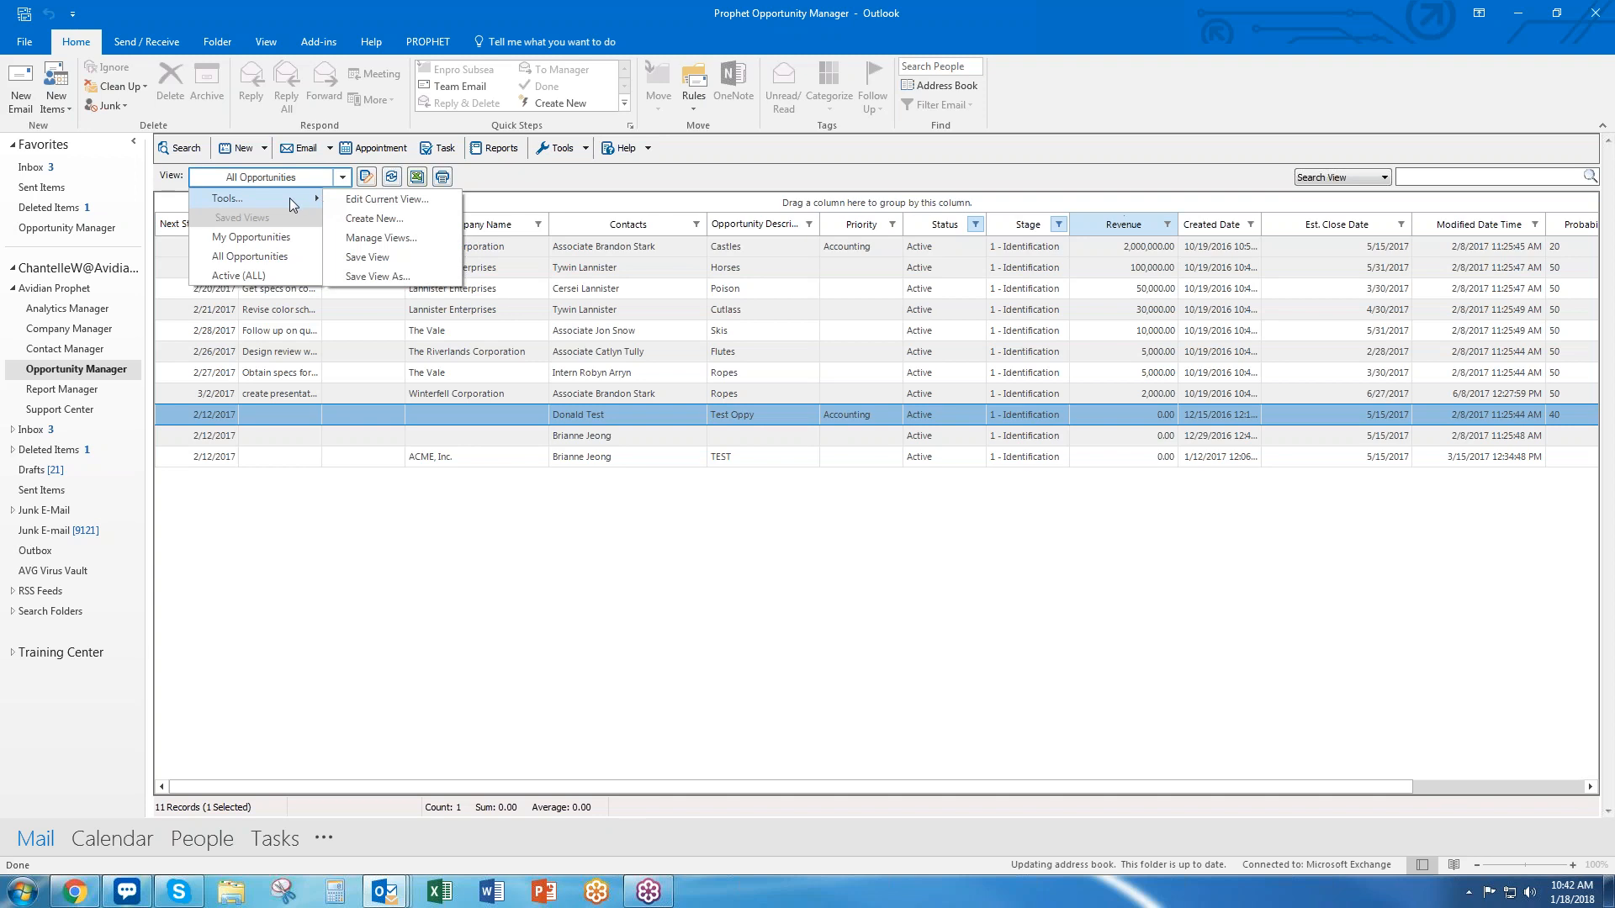
click(428, 278)
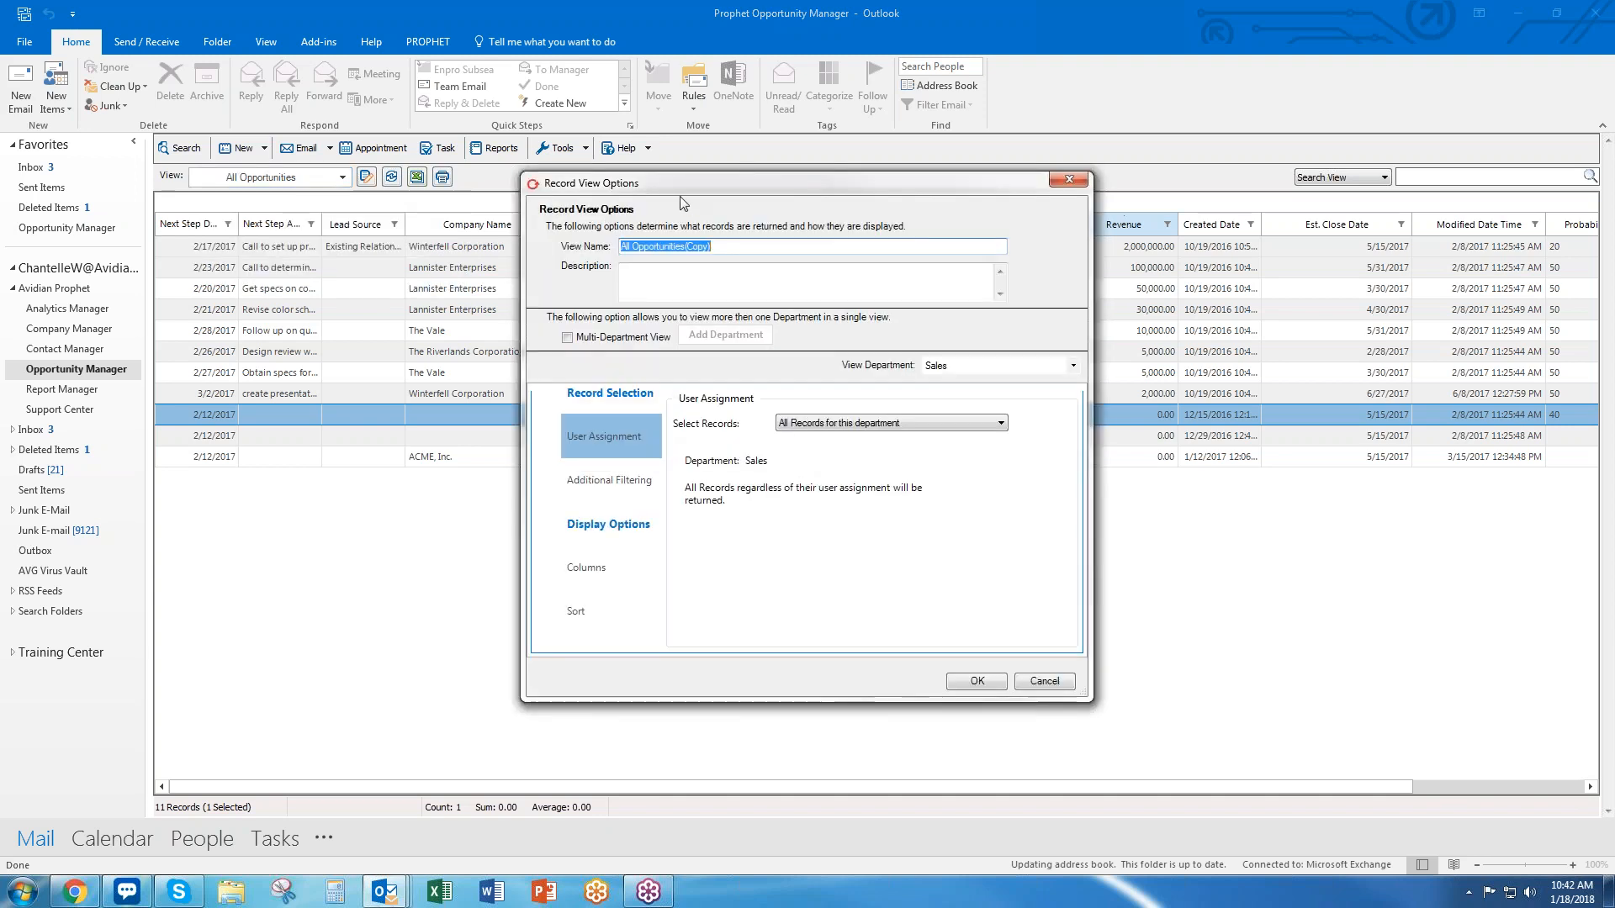
text(Active - I)
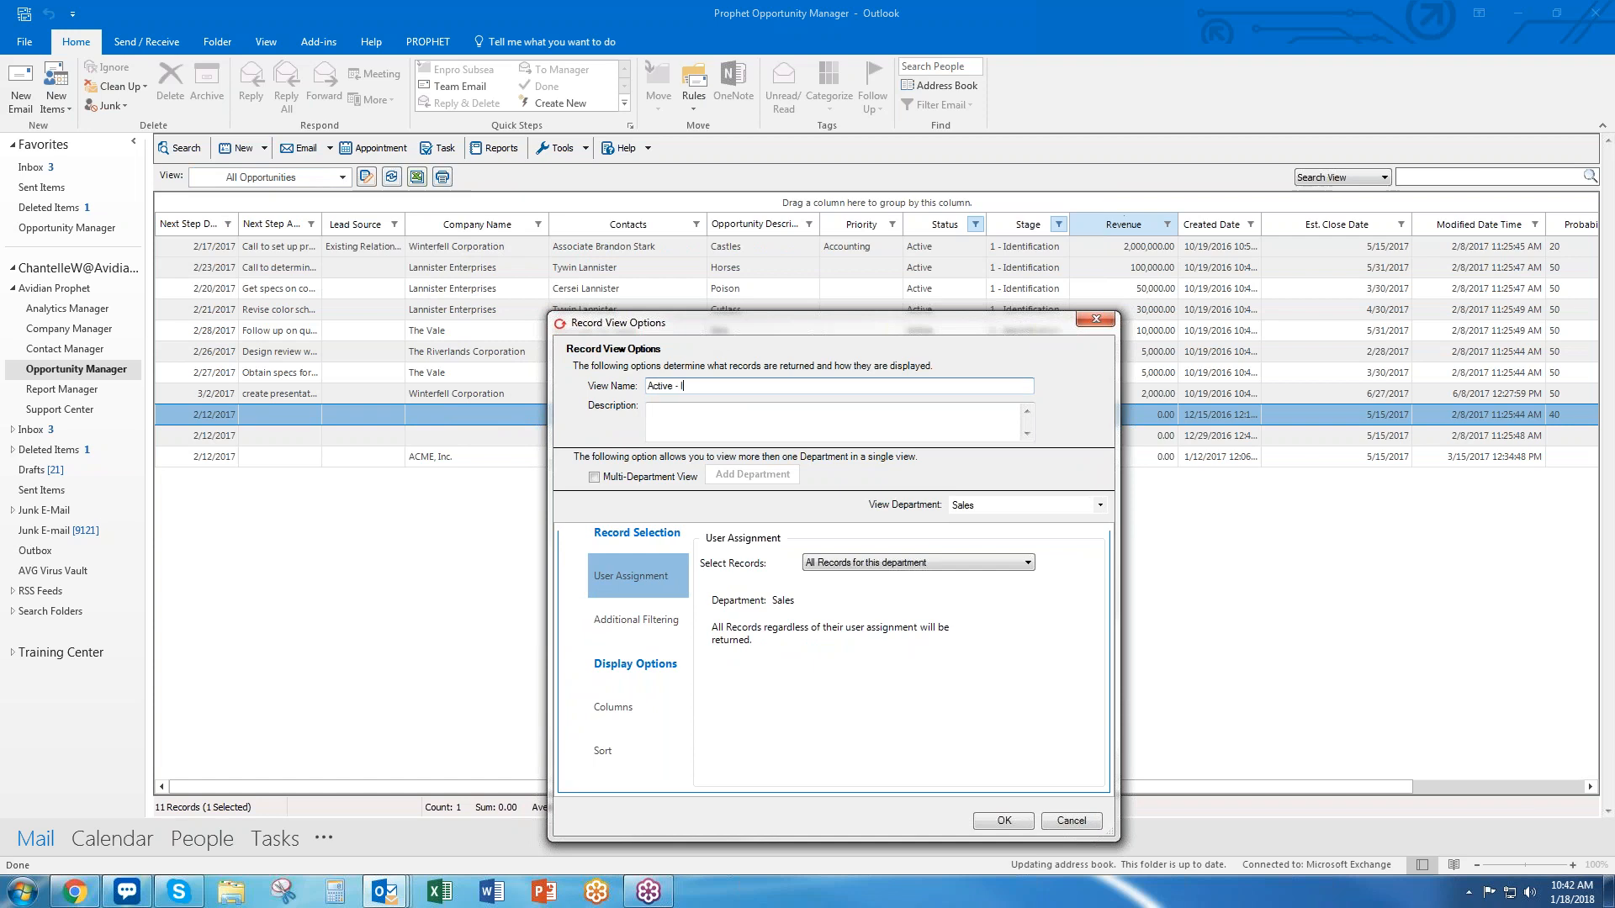
text(dentification)
click(1004, 821)
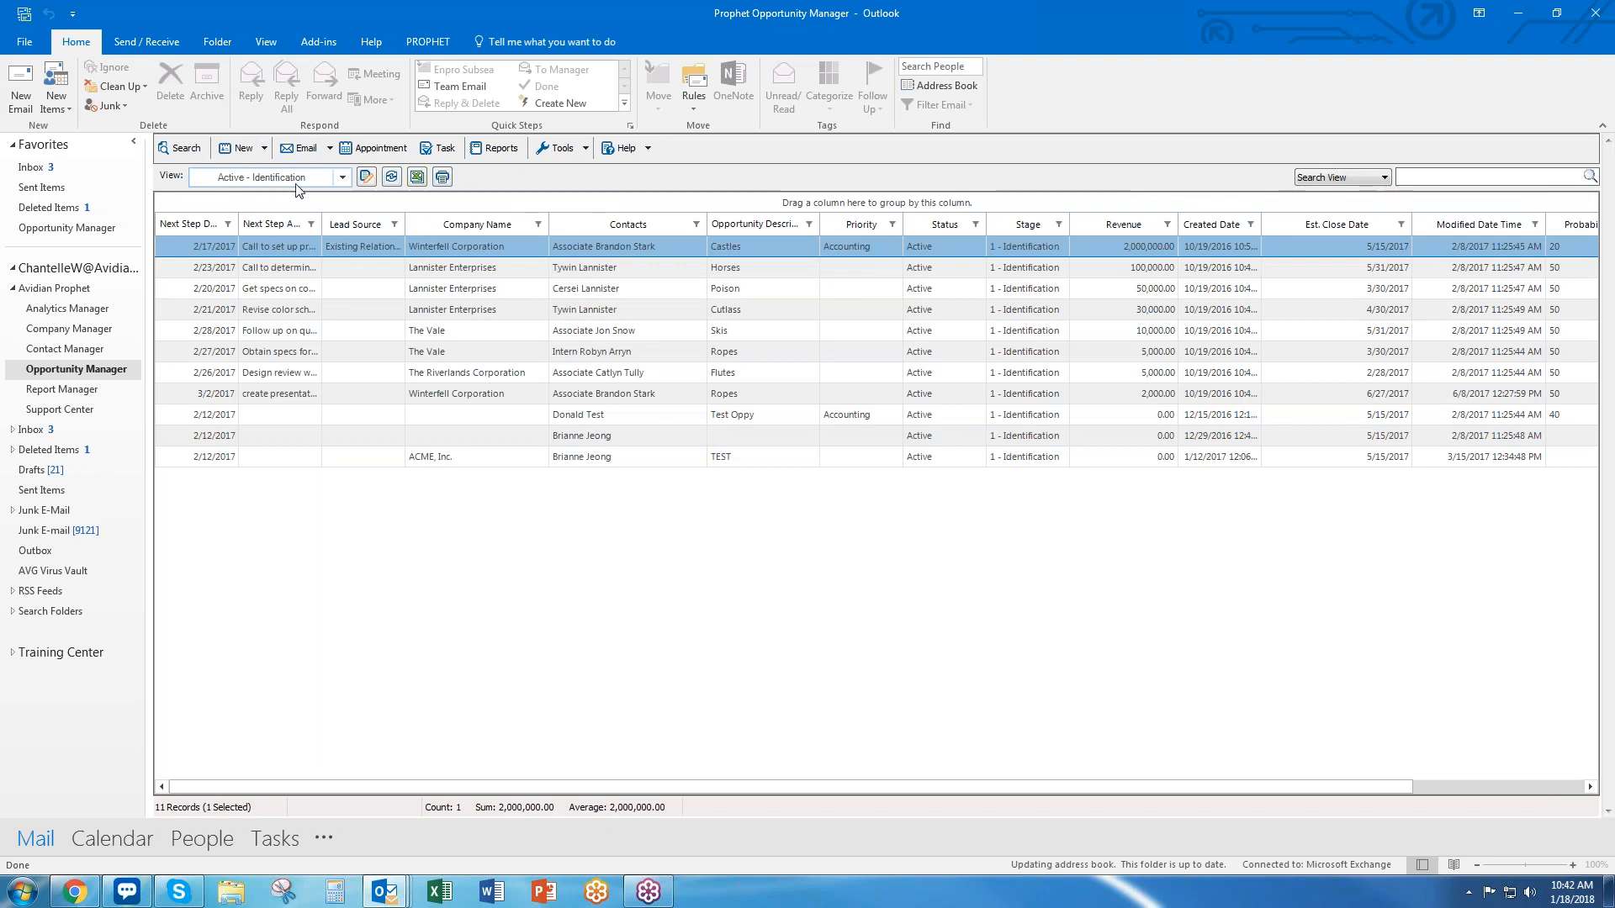
click(343, 179)
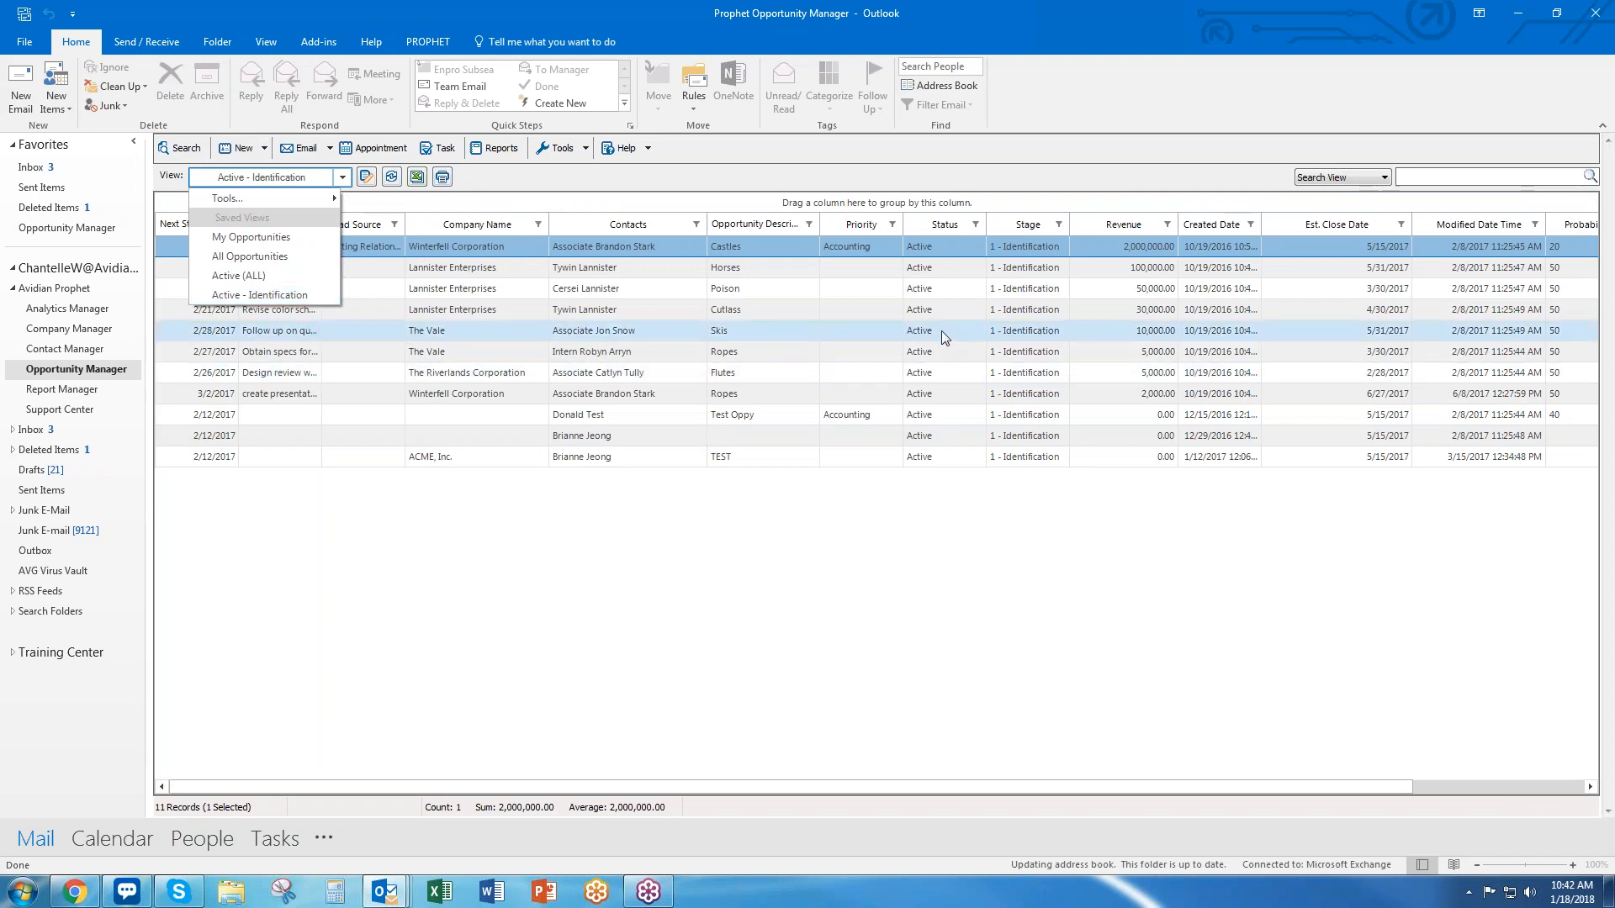
click(1016, 254)
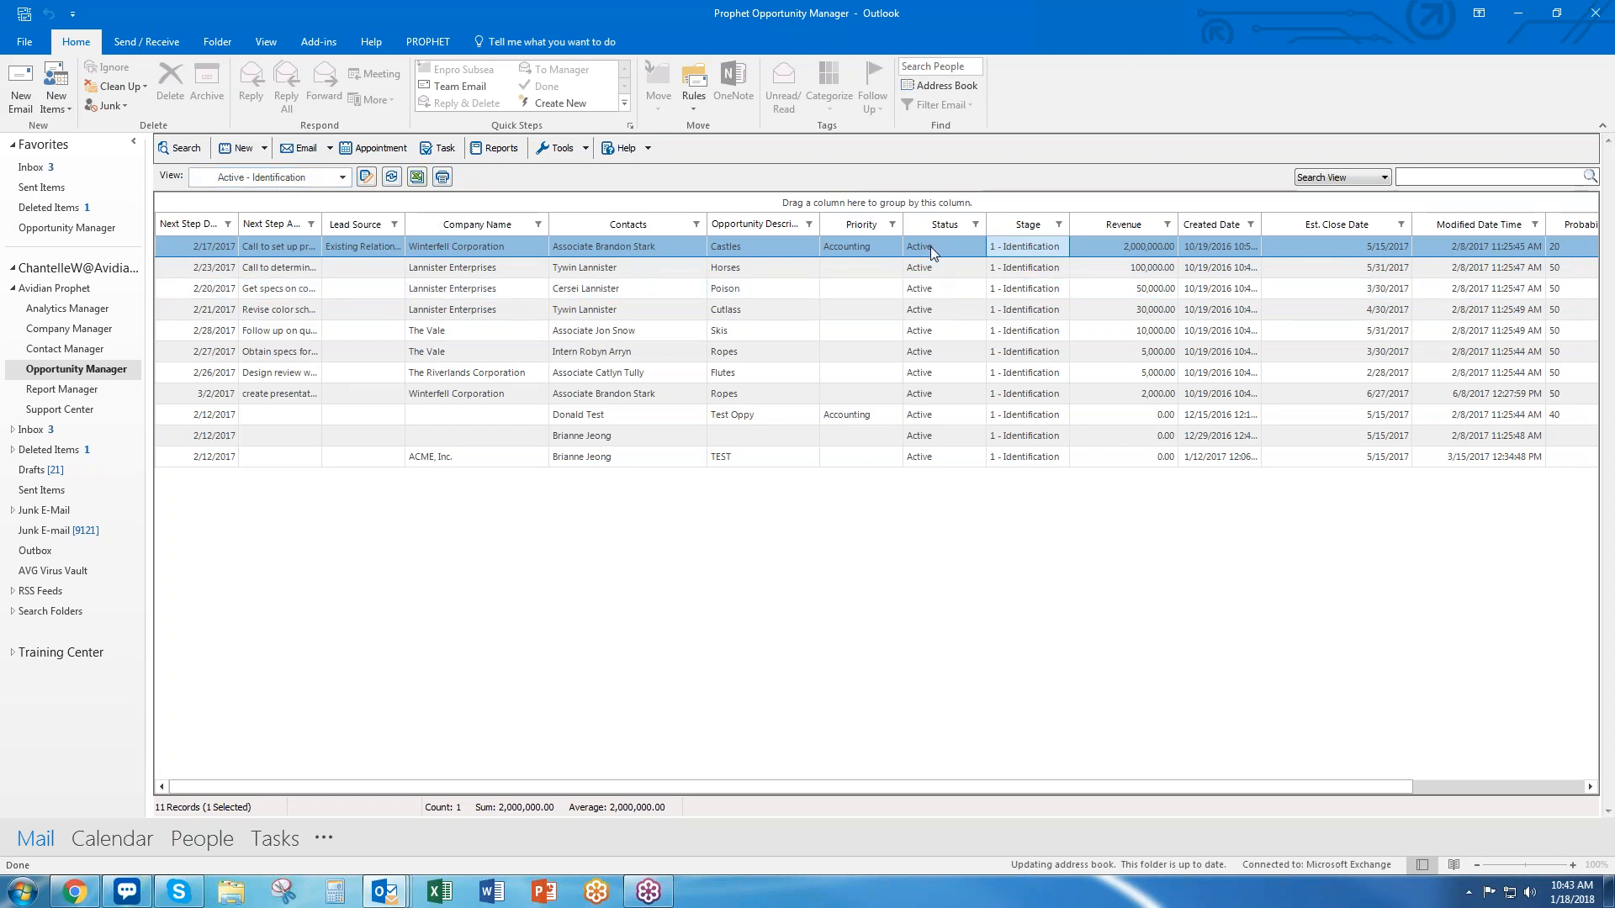
Switch to the Active (ALL) view and sort its opportunities by Est. Close Date, earliest first
click(349, 177)
click(324, 283)
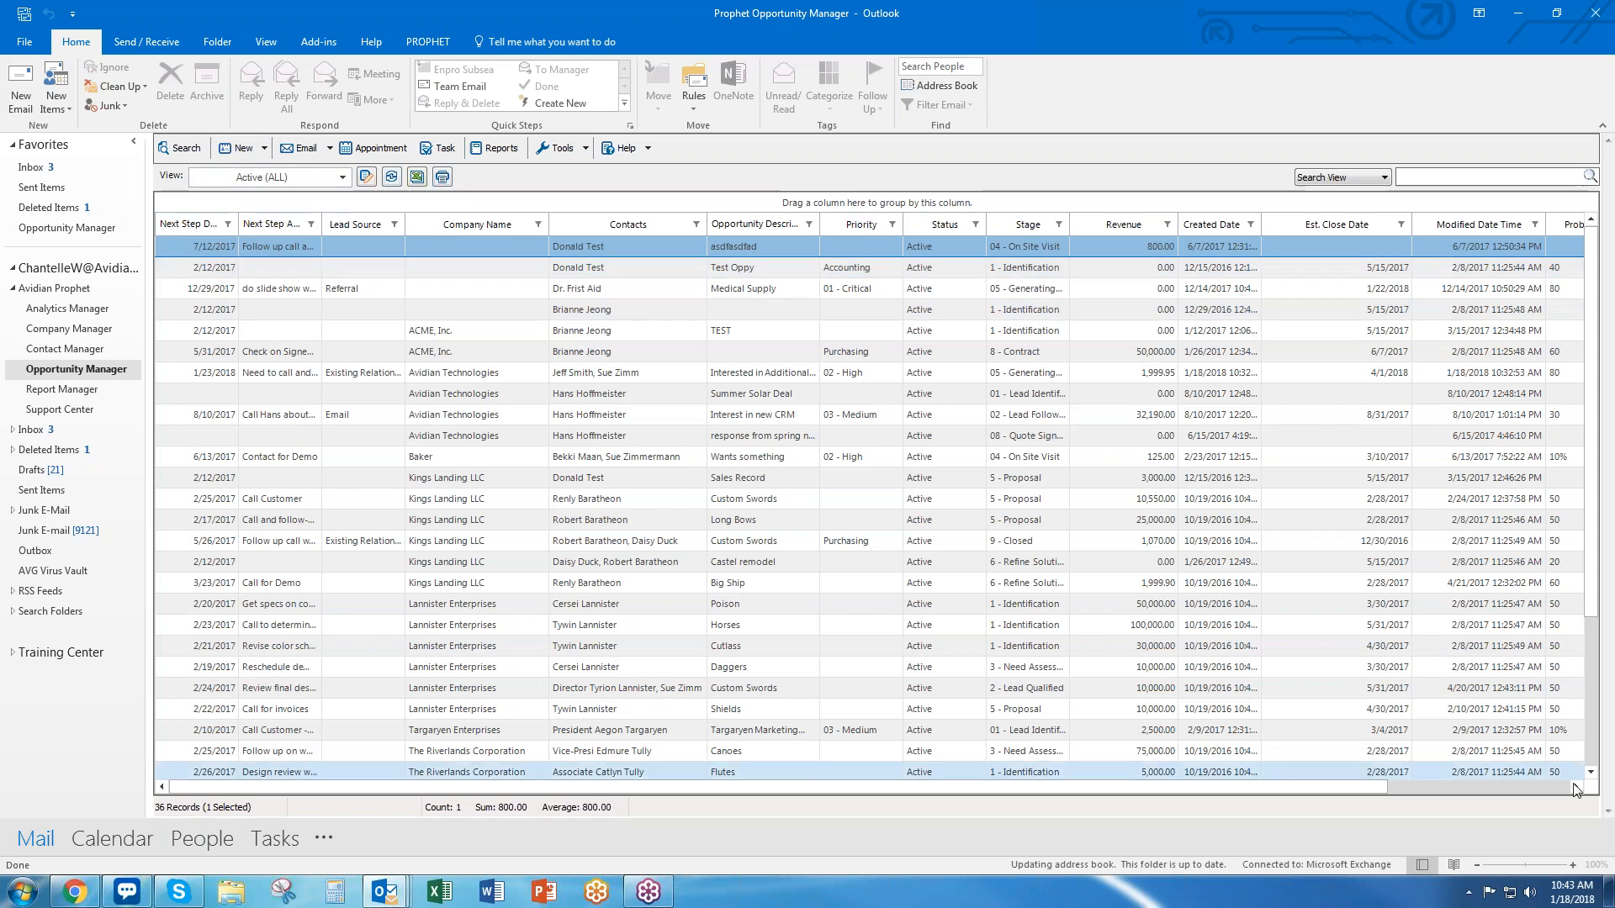
click(1575, 787)
click(1575, 787)
click(1575, 787)
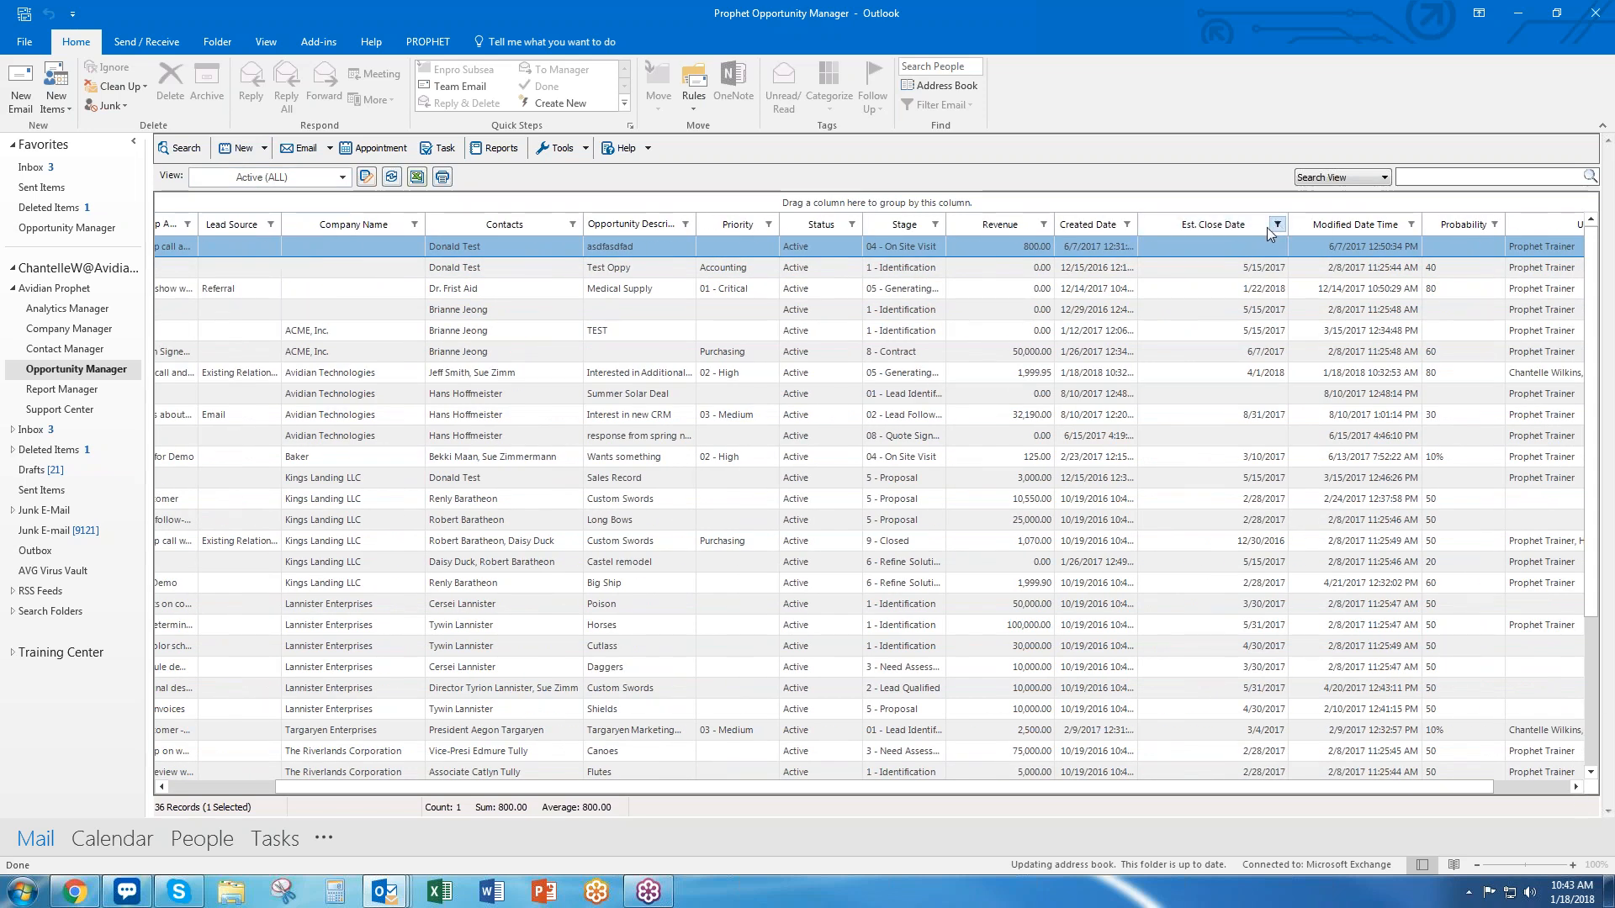
click(1239, 225)
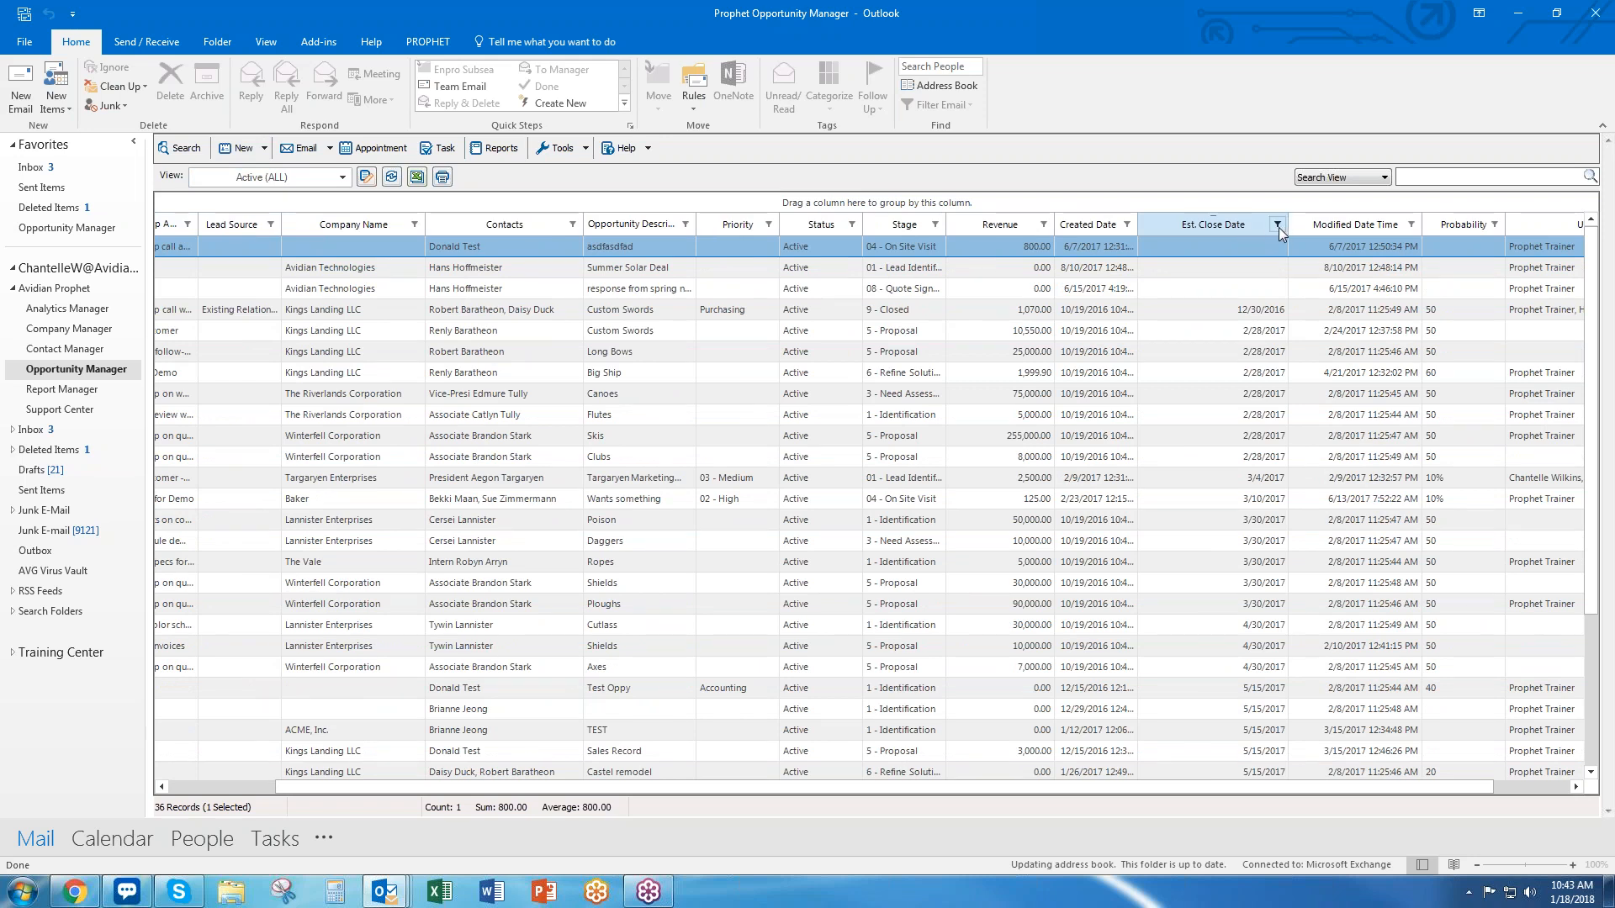
Look through the Est. Close Date filter conditions, including Between, and the list of saved views without applying any
click(1278, 224)
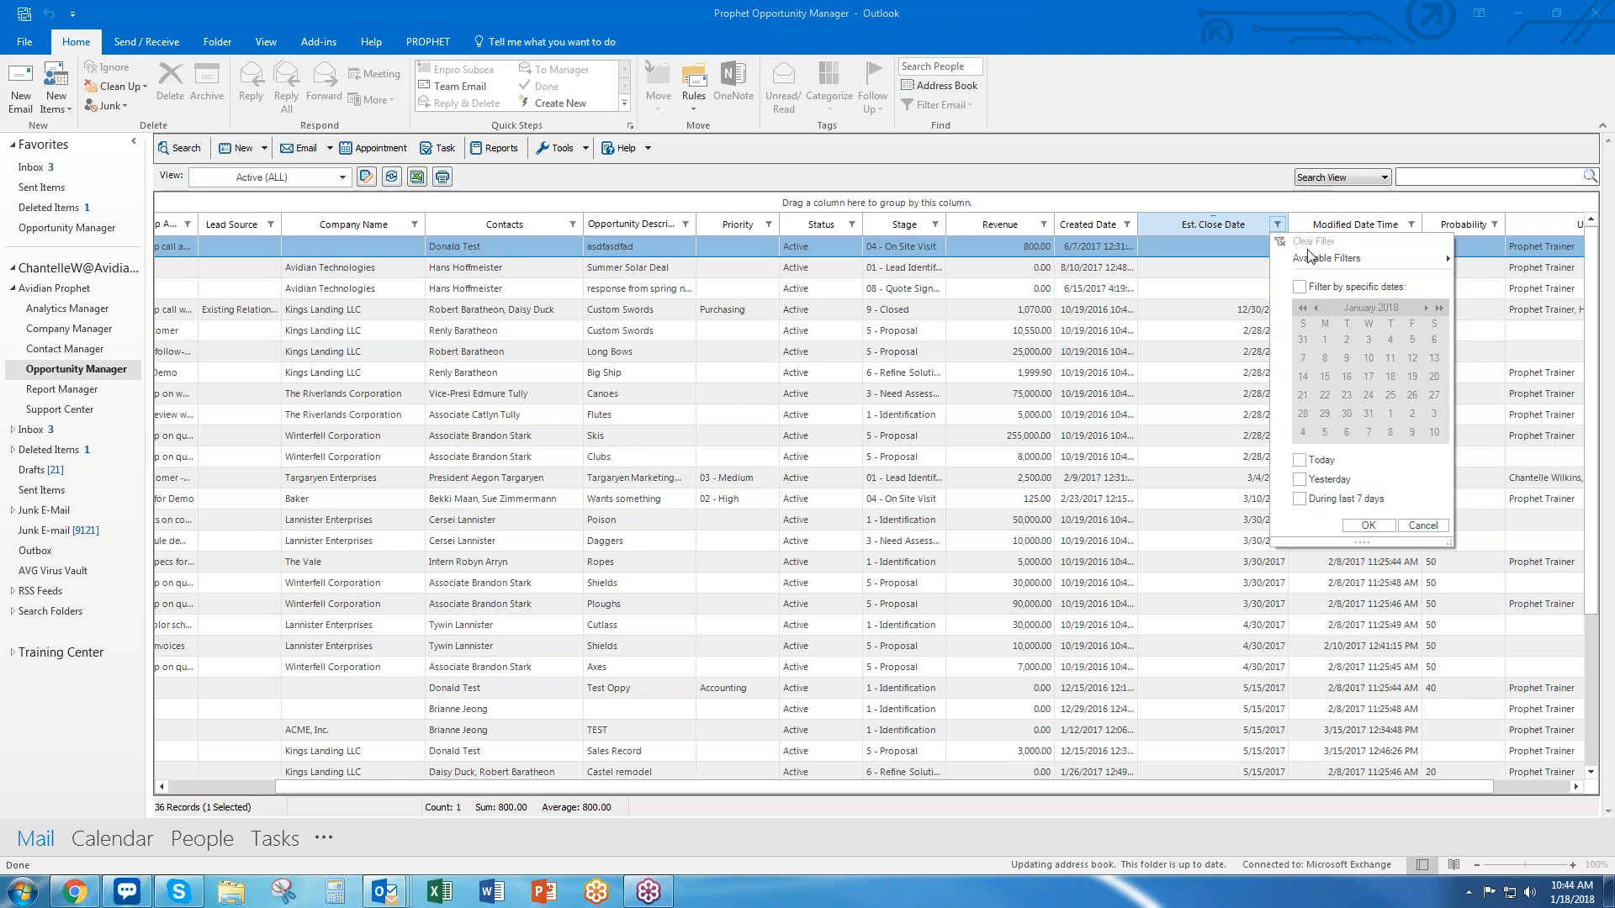
mouse_move(1316, 268)
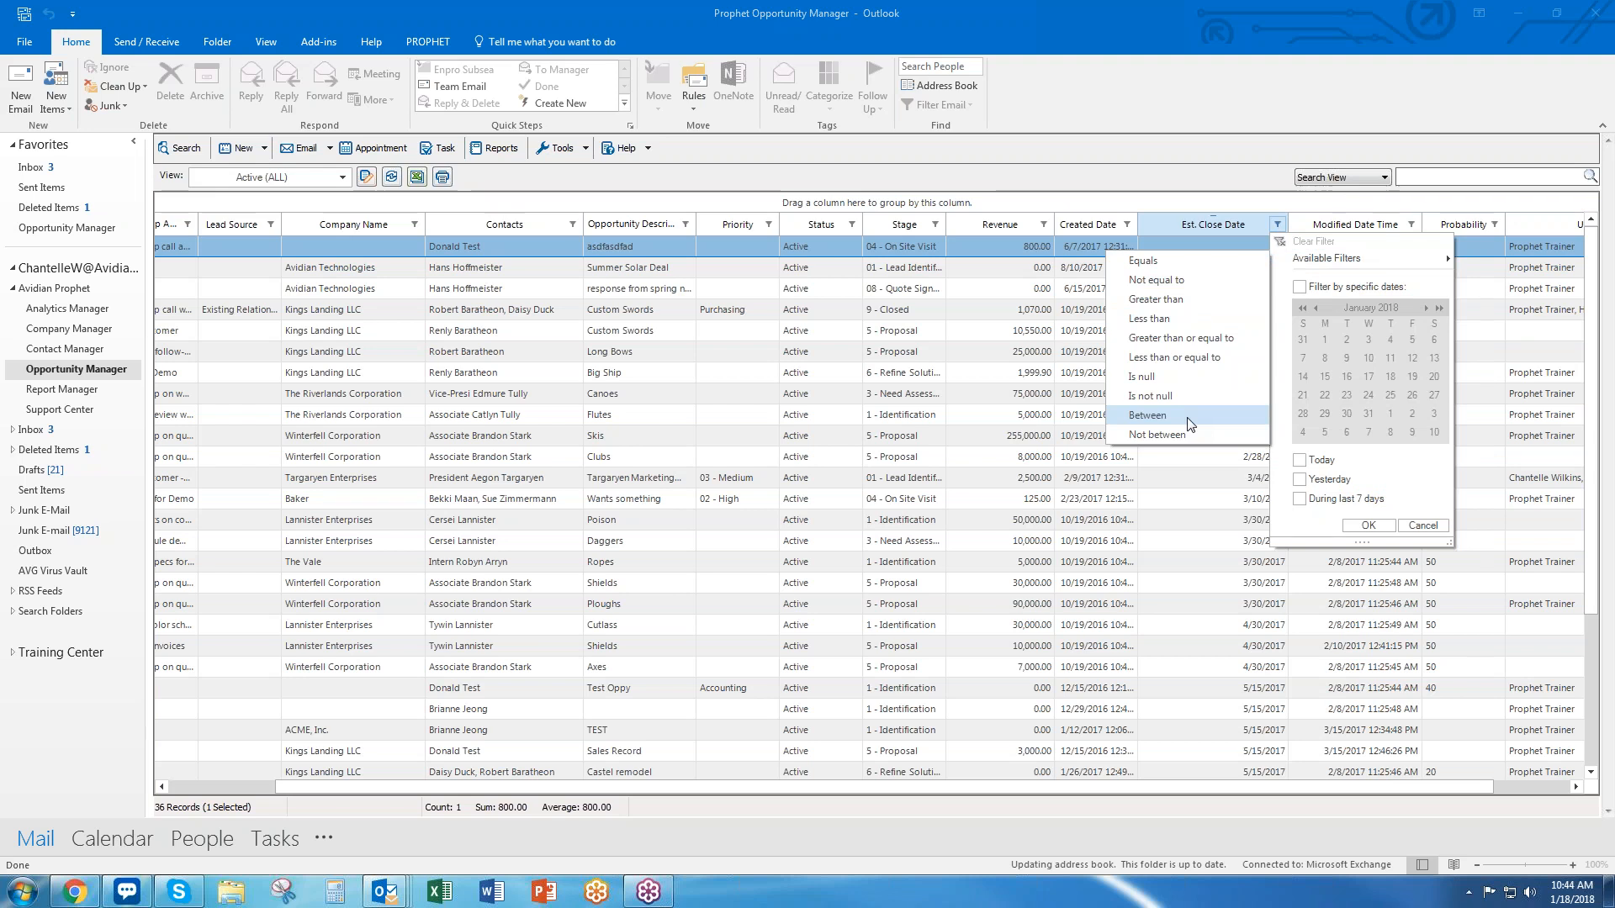
click(795, 498)
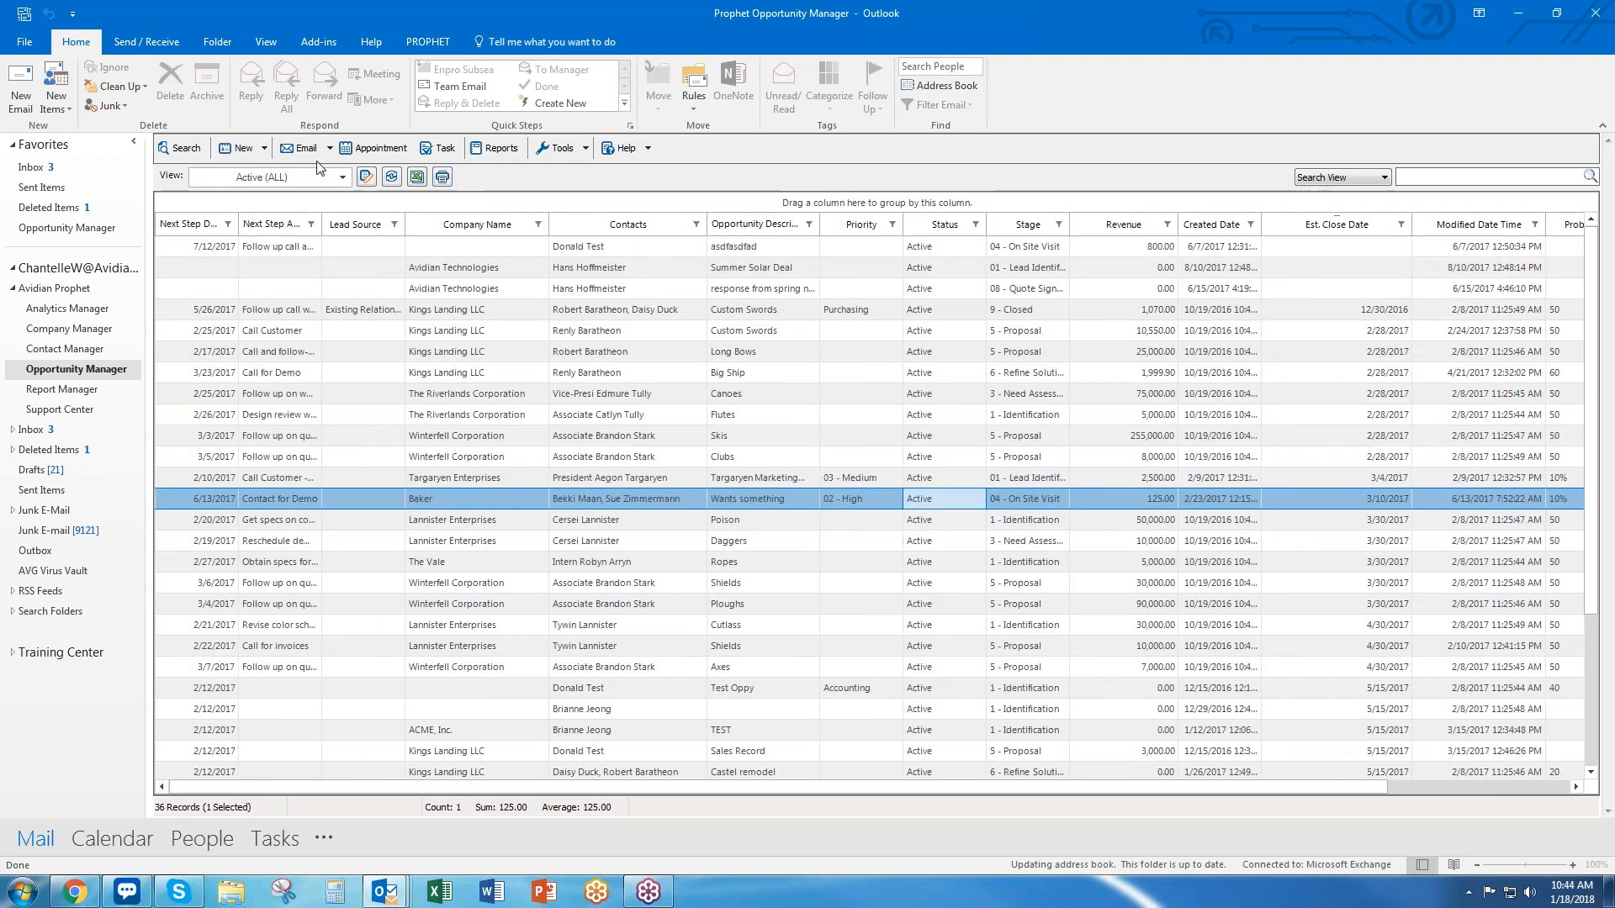
click(342, 177)
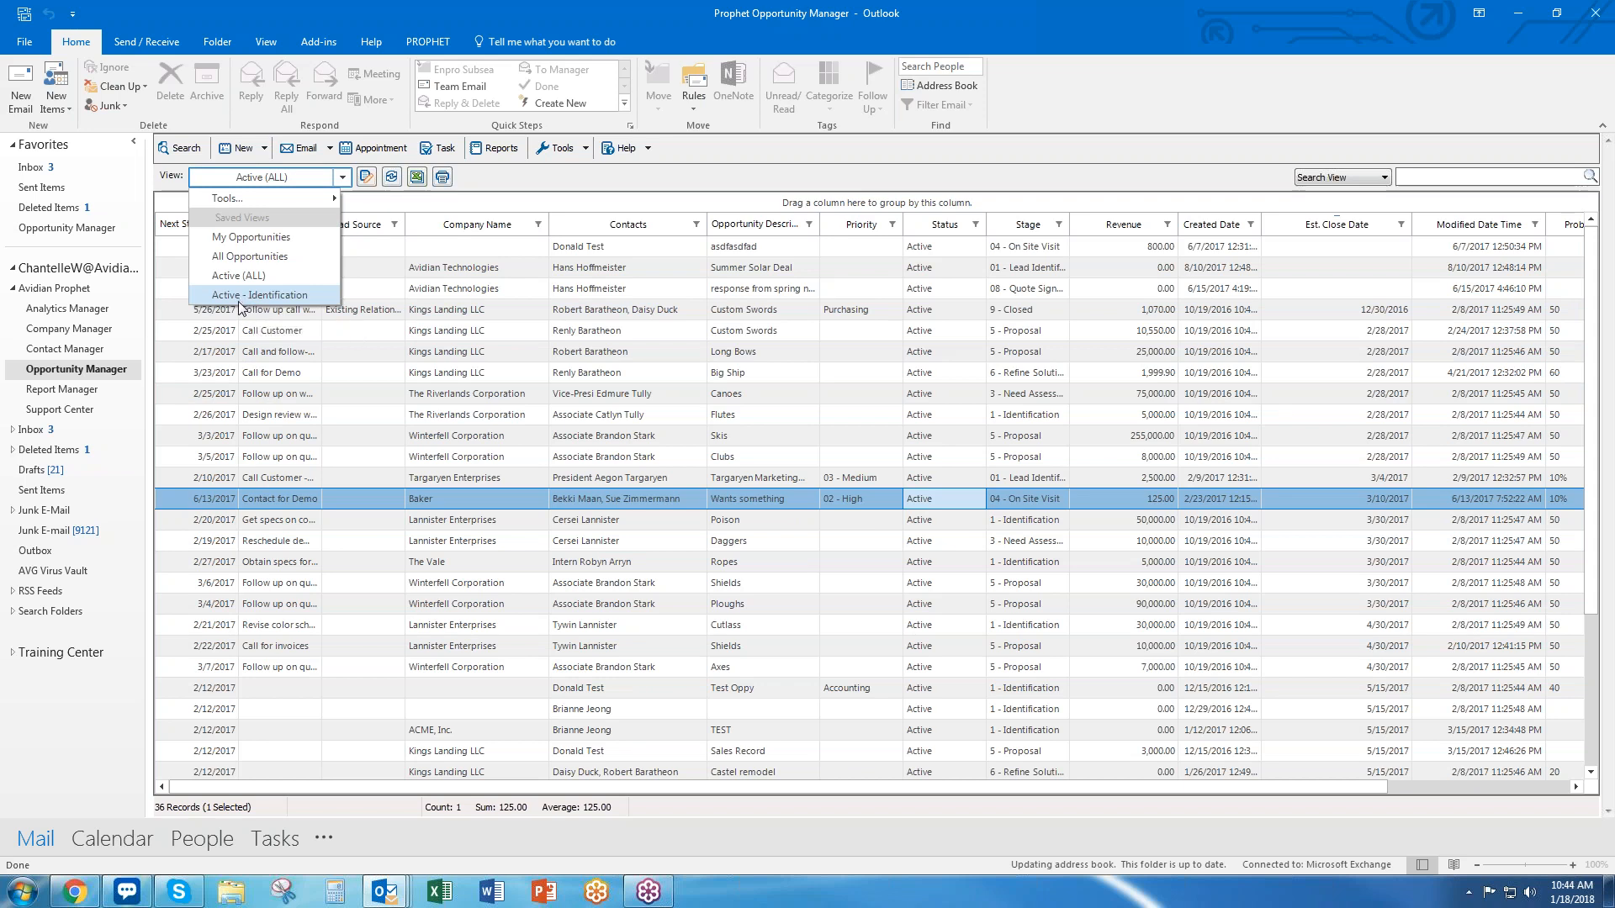
click(1094, 158)
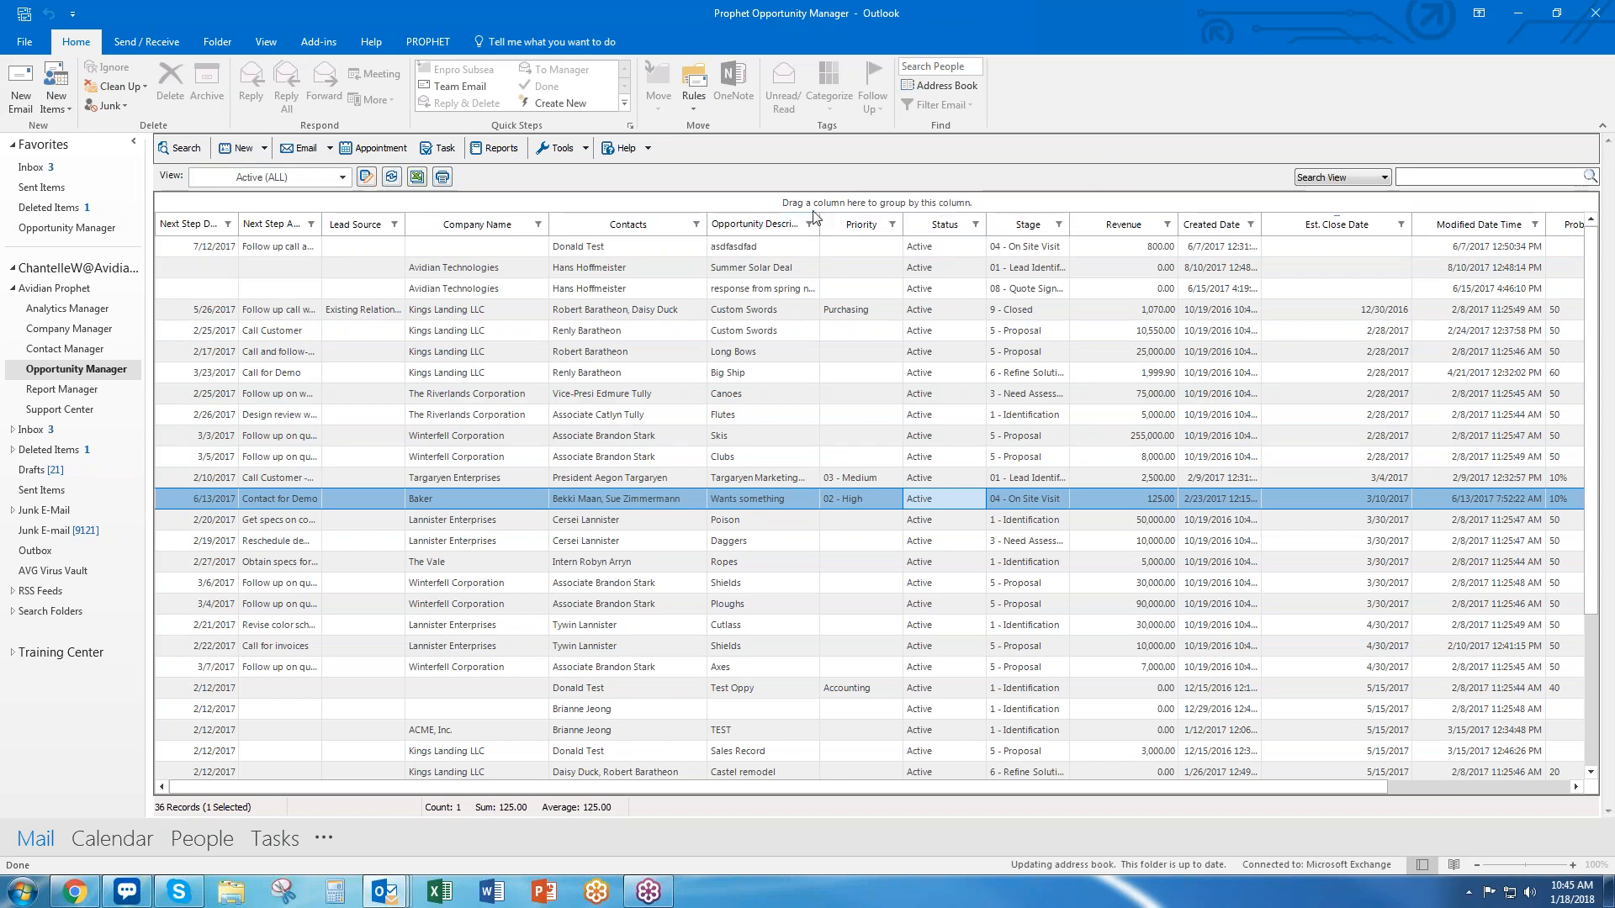
Group the opportunities by Stage and expand the 01 - Lead Identified, 02 - Lead Follow-Up and 04 - On Site Visit groups
drag(1018, 231, 994, 206)
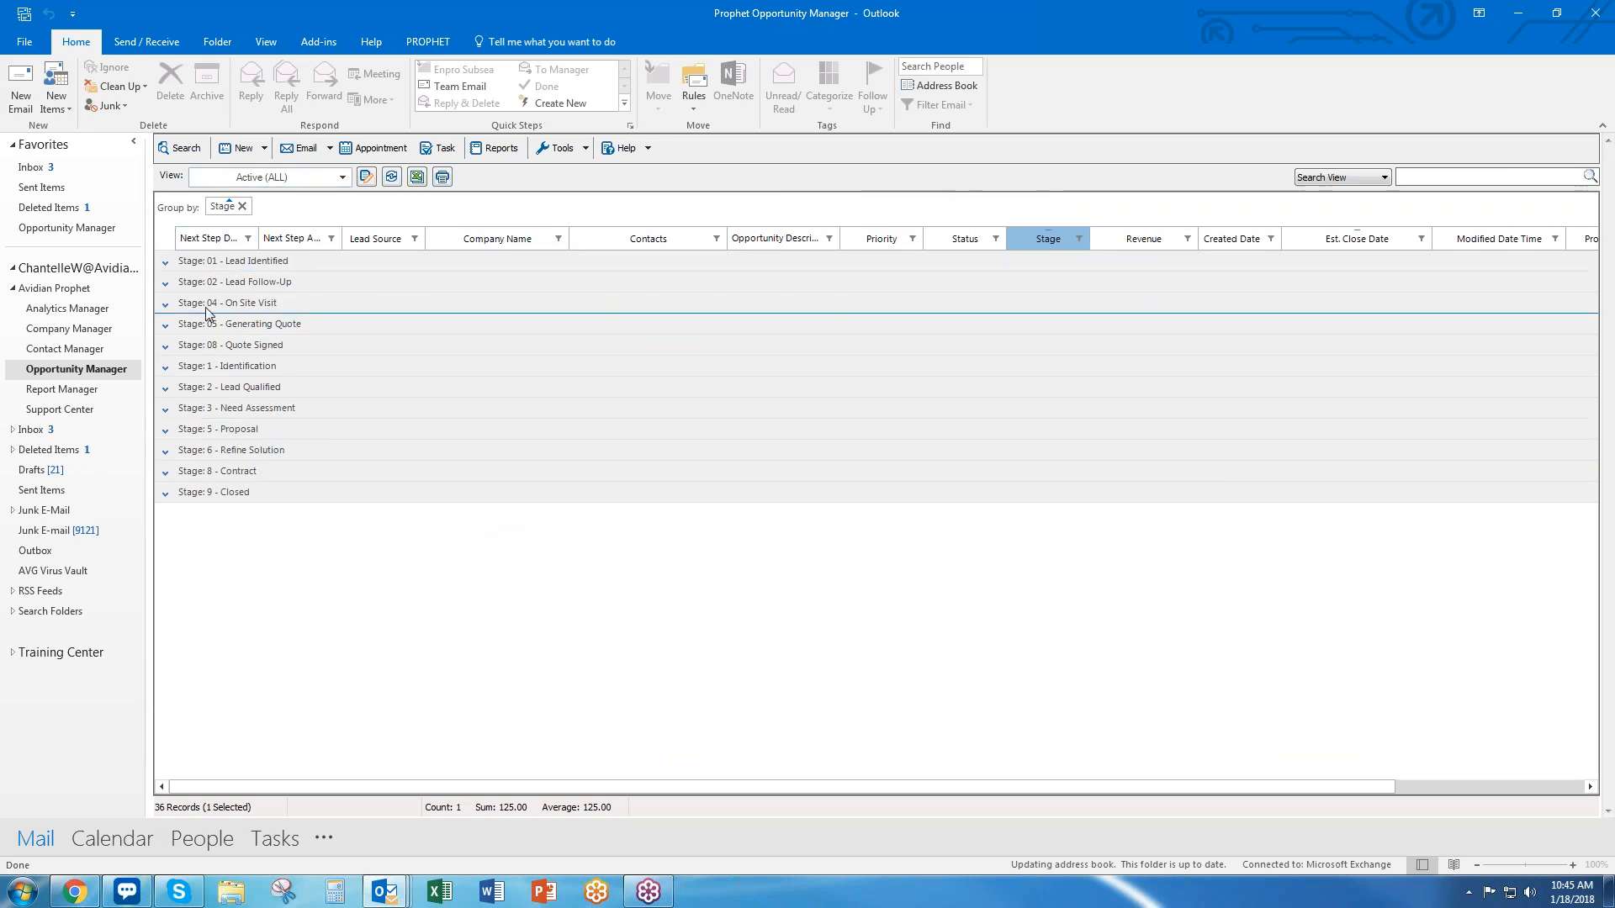
click(166, 263)
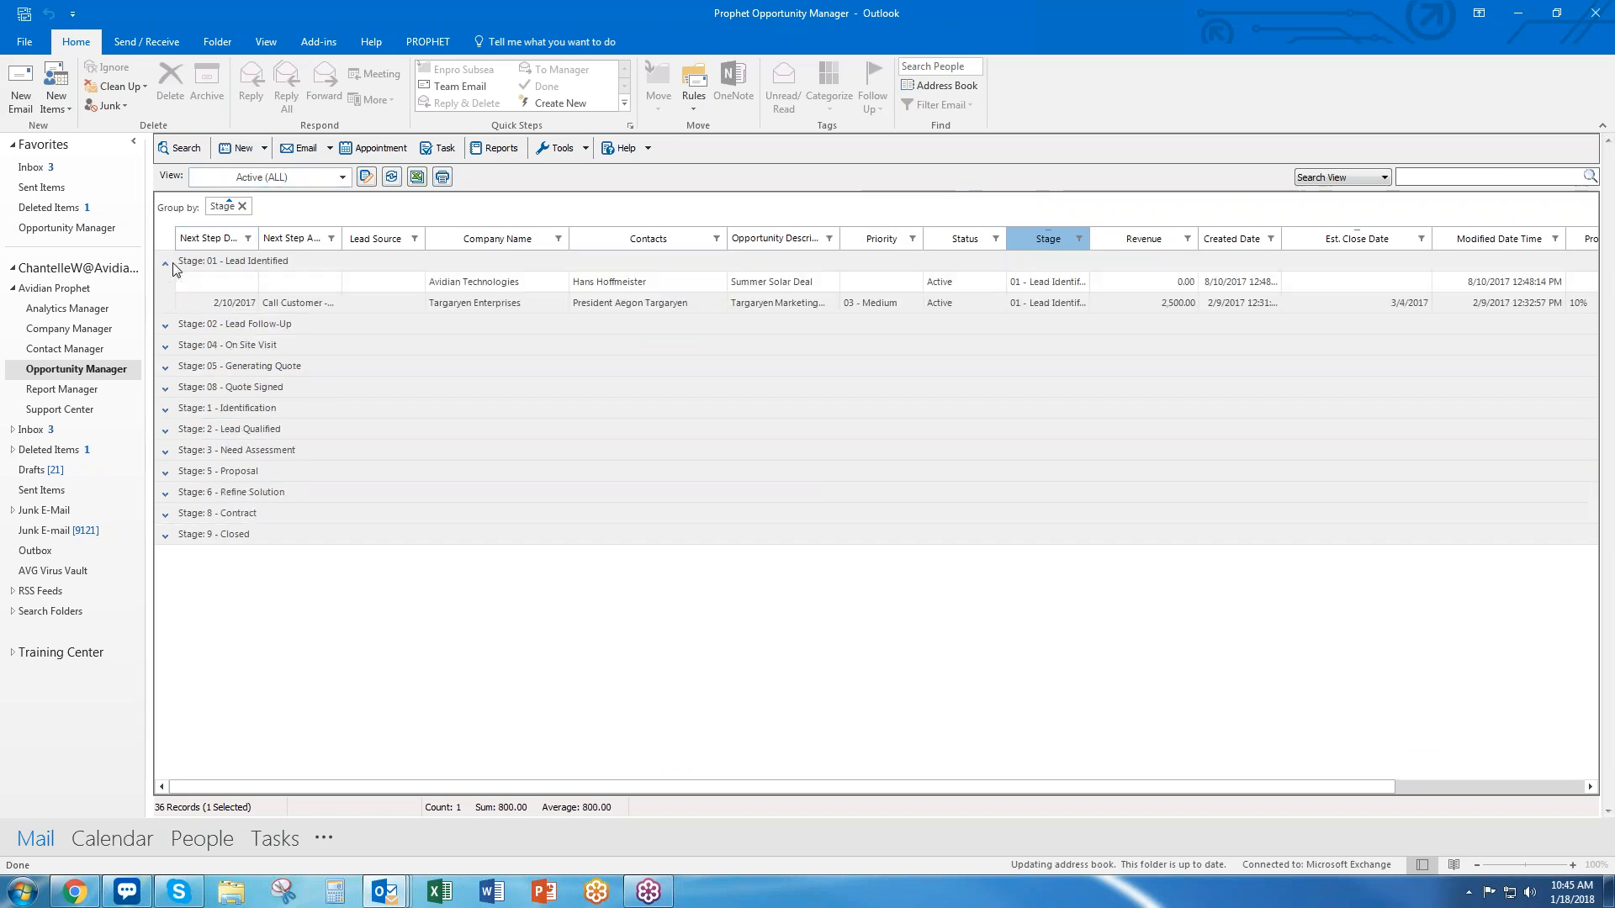
click(166, 326)
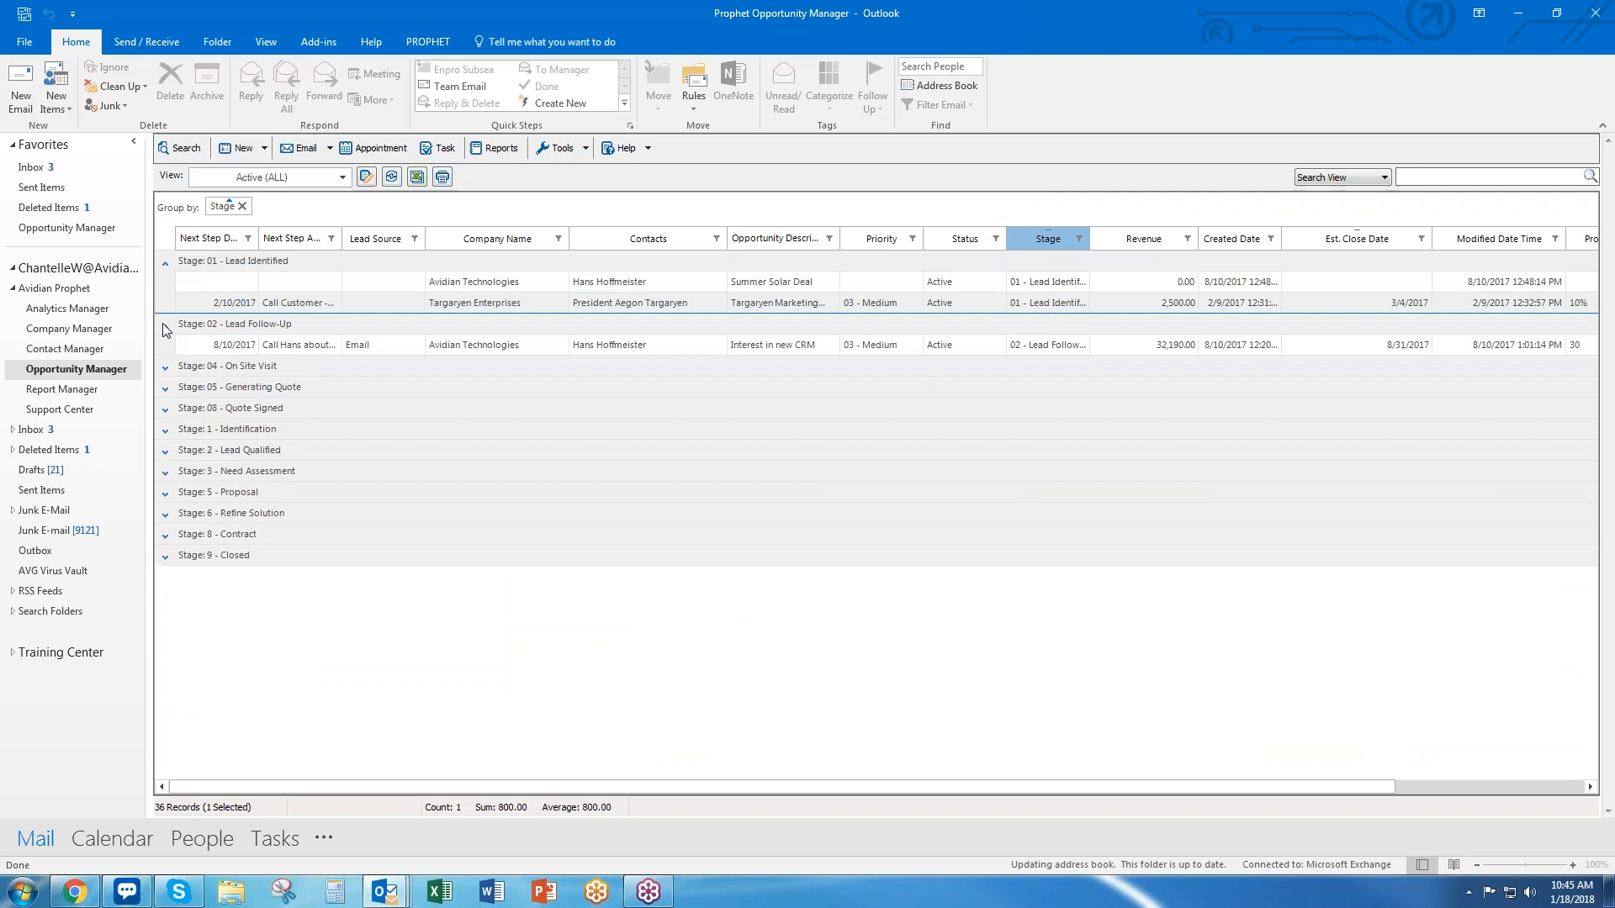
click(166, 368)
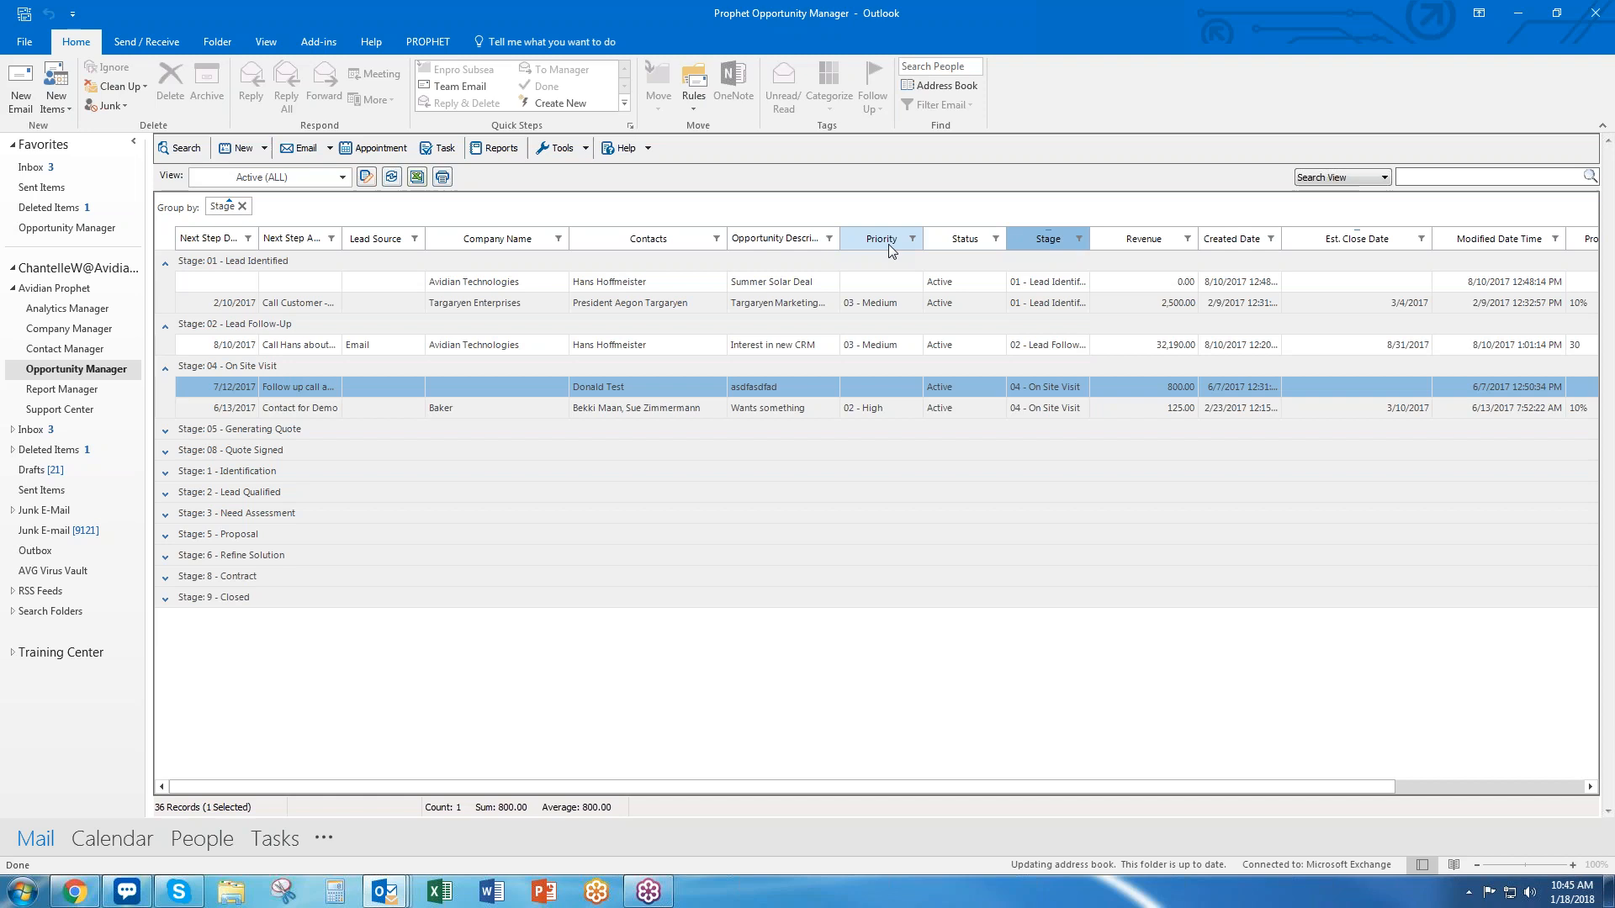
Add Priority as a second grouping level and expand 03 - Medium under Lead Identified and 02 - High under On Site Visit
drag(888, 243, 777, 217)
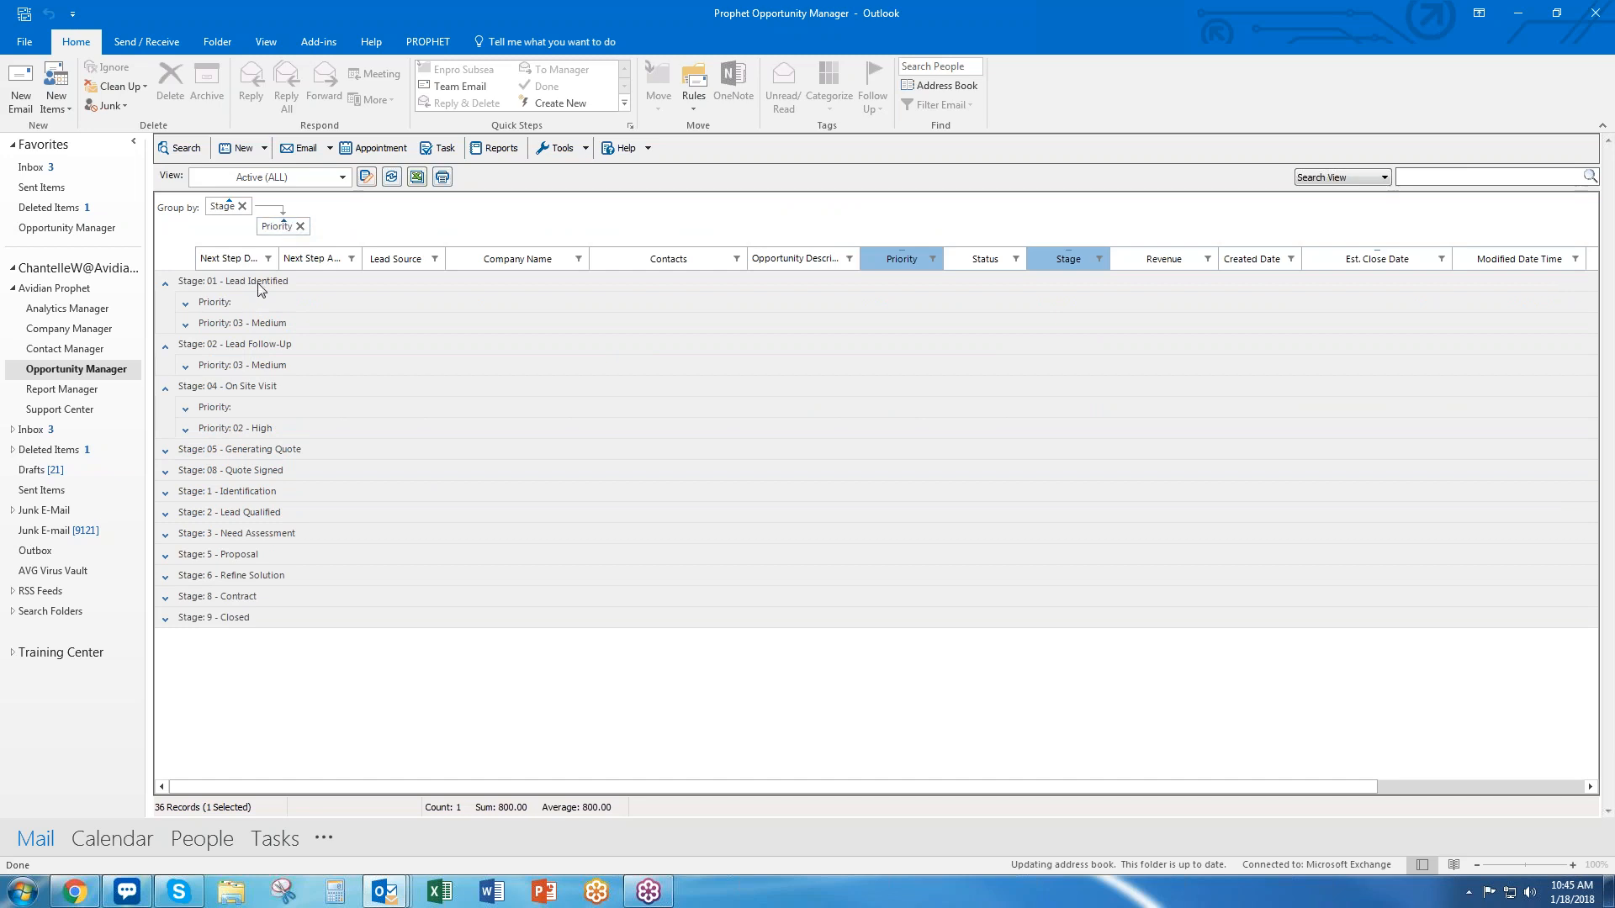
click(185, 325)
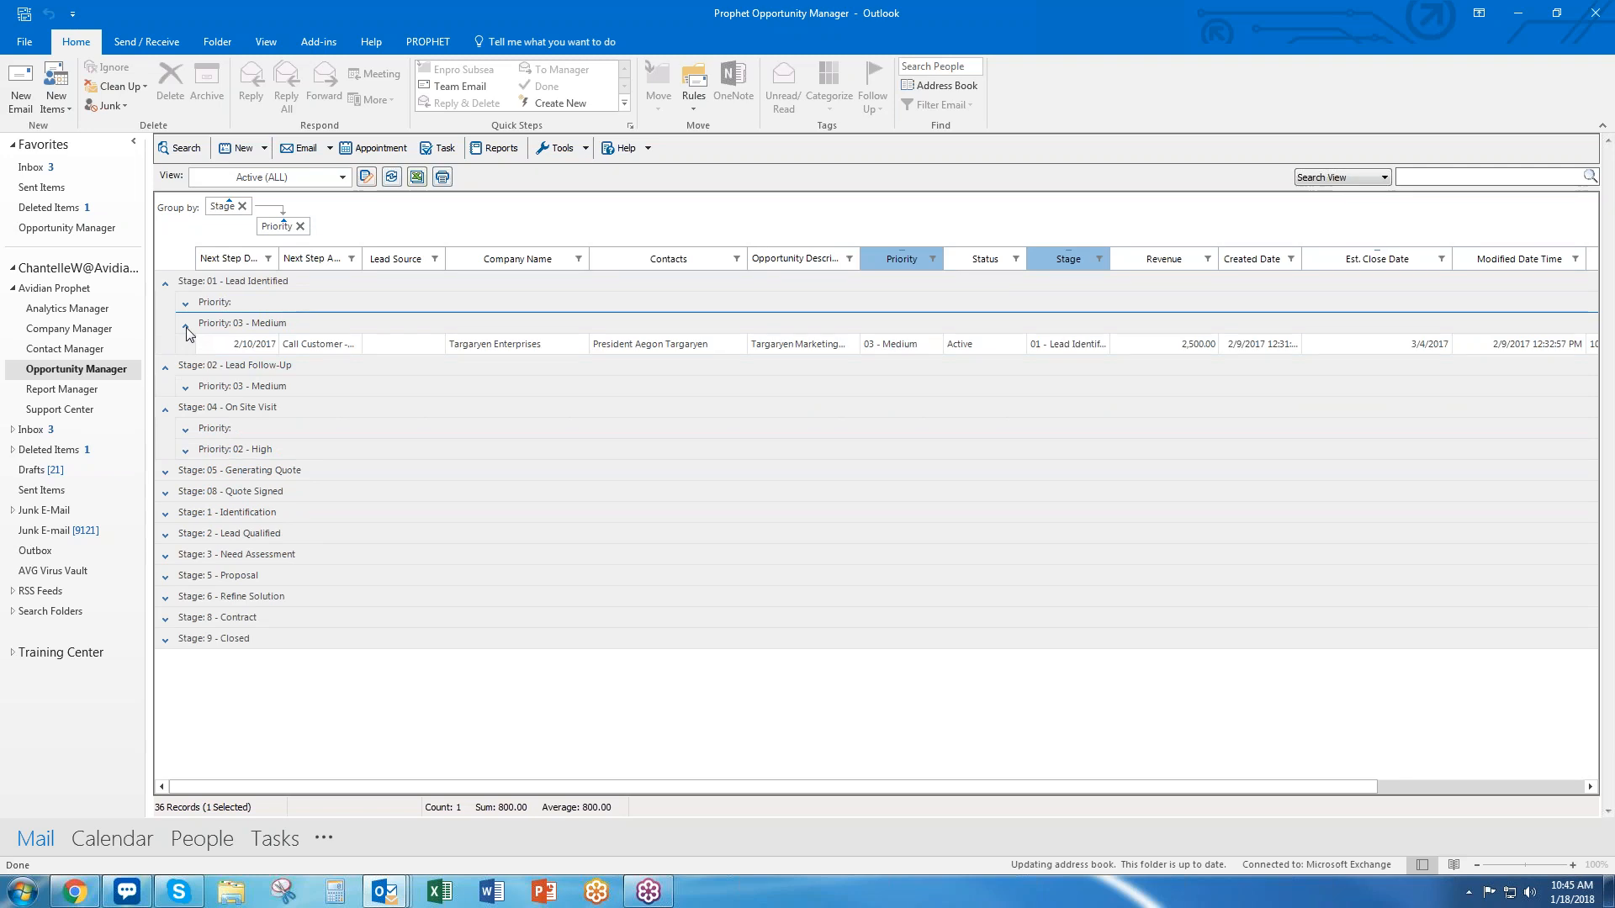
click(185, 451)
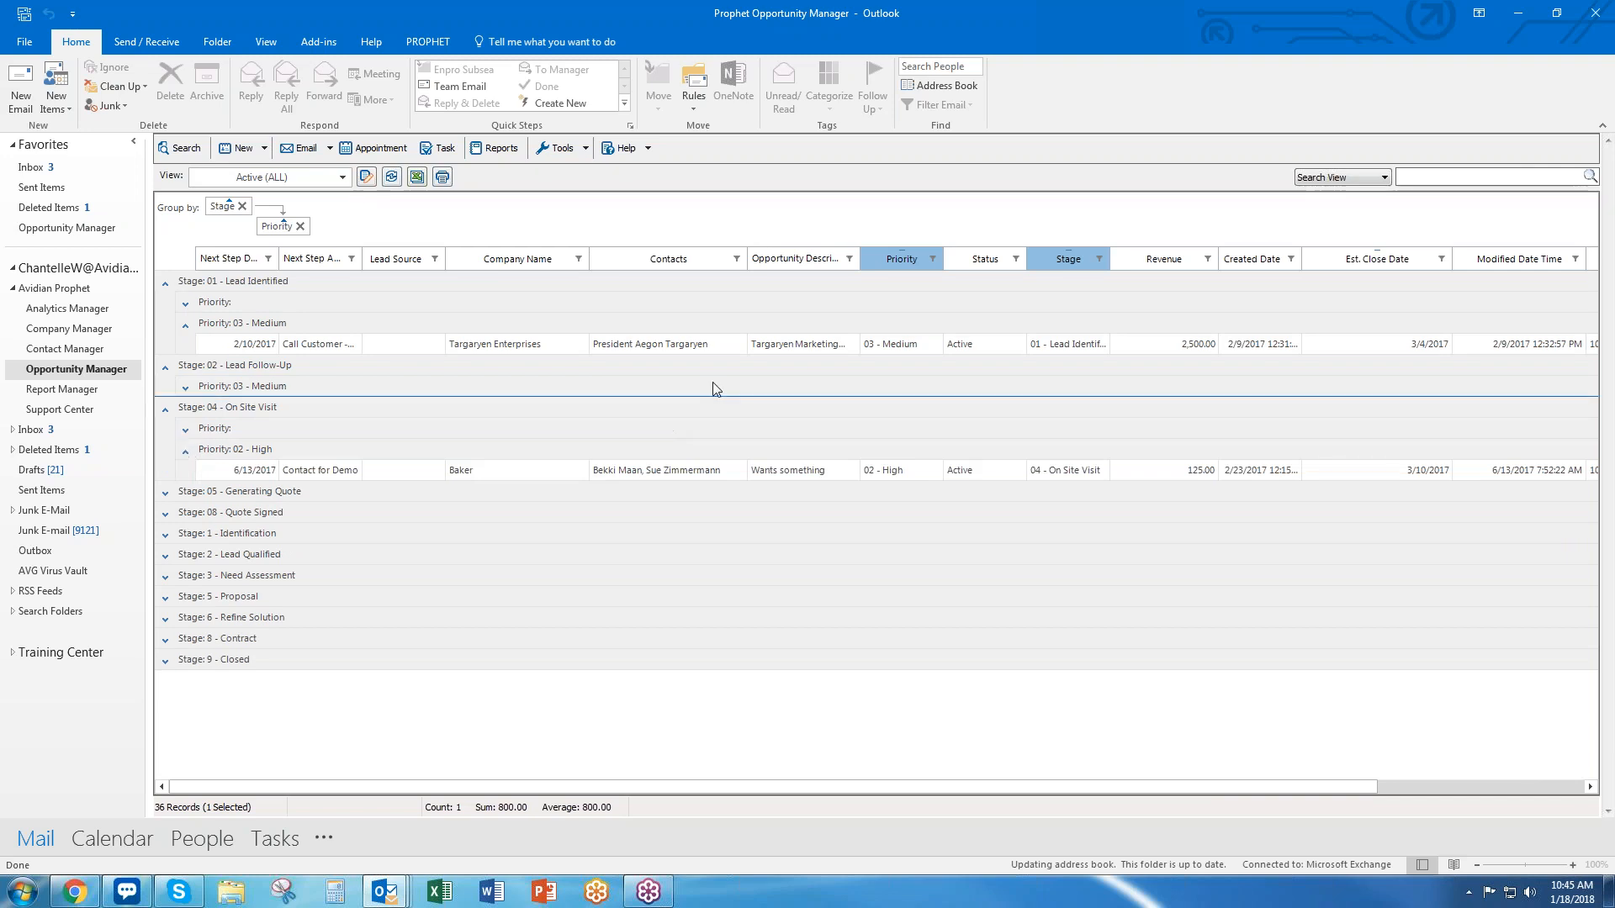
Refresh the Active (ALL) view to clear the grouping and select the Kings Landing LLC Custom Swords opportunity at stage 9 - Closed
click(392, 179)
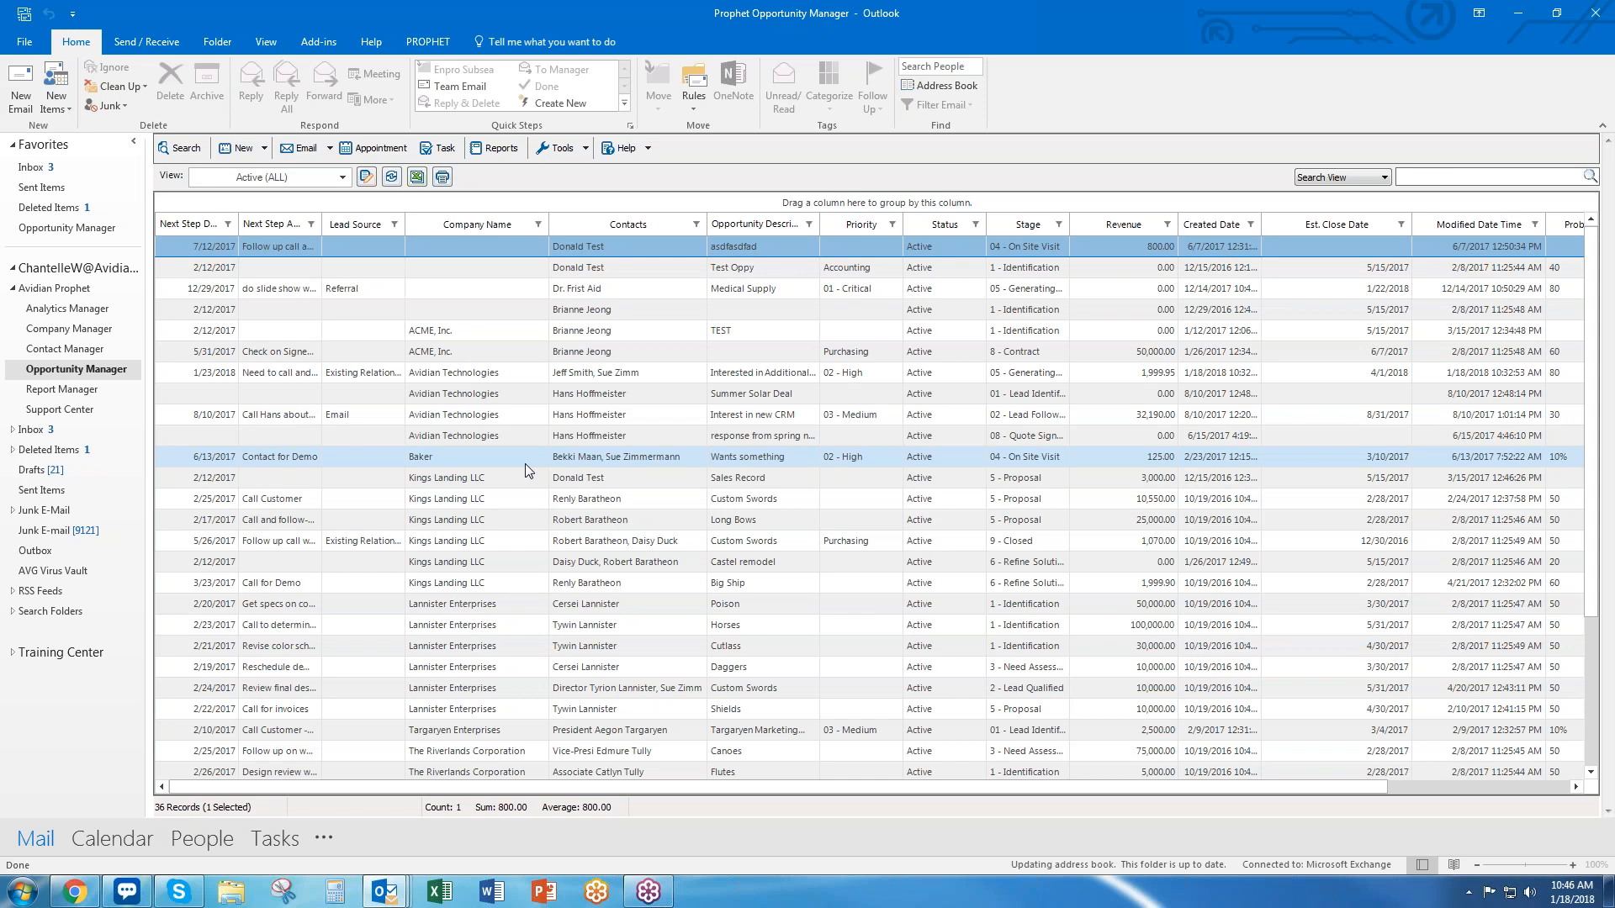
click(747, 348)
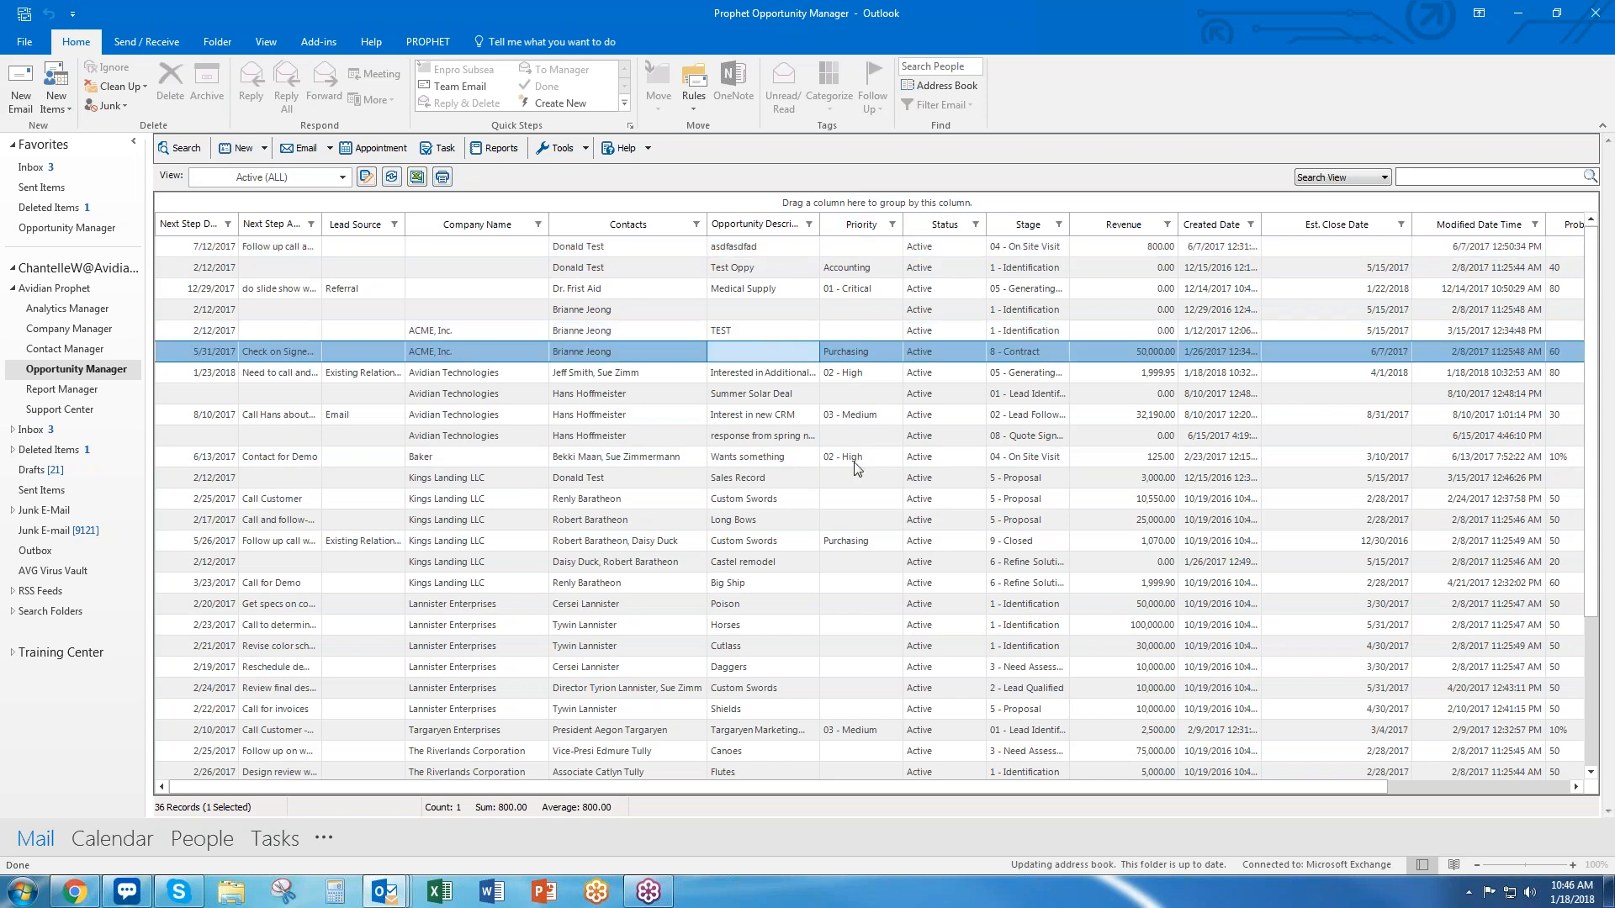
click(782, 540)
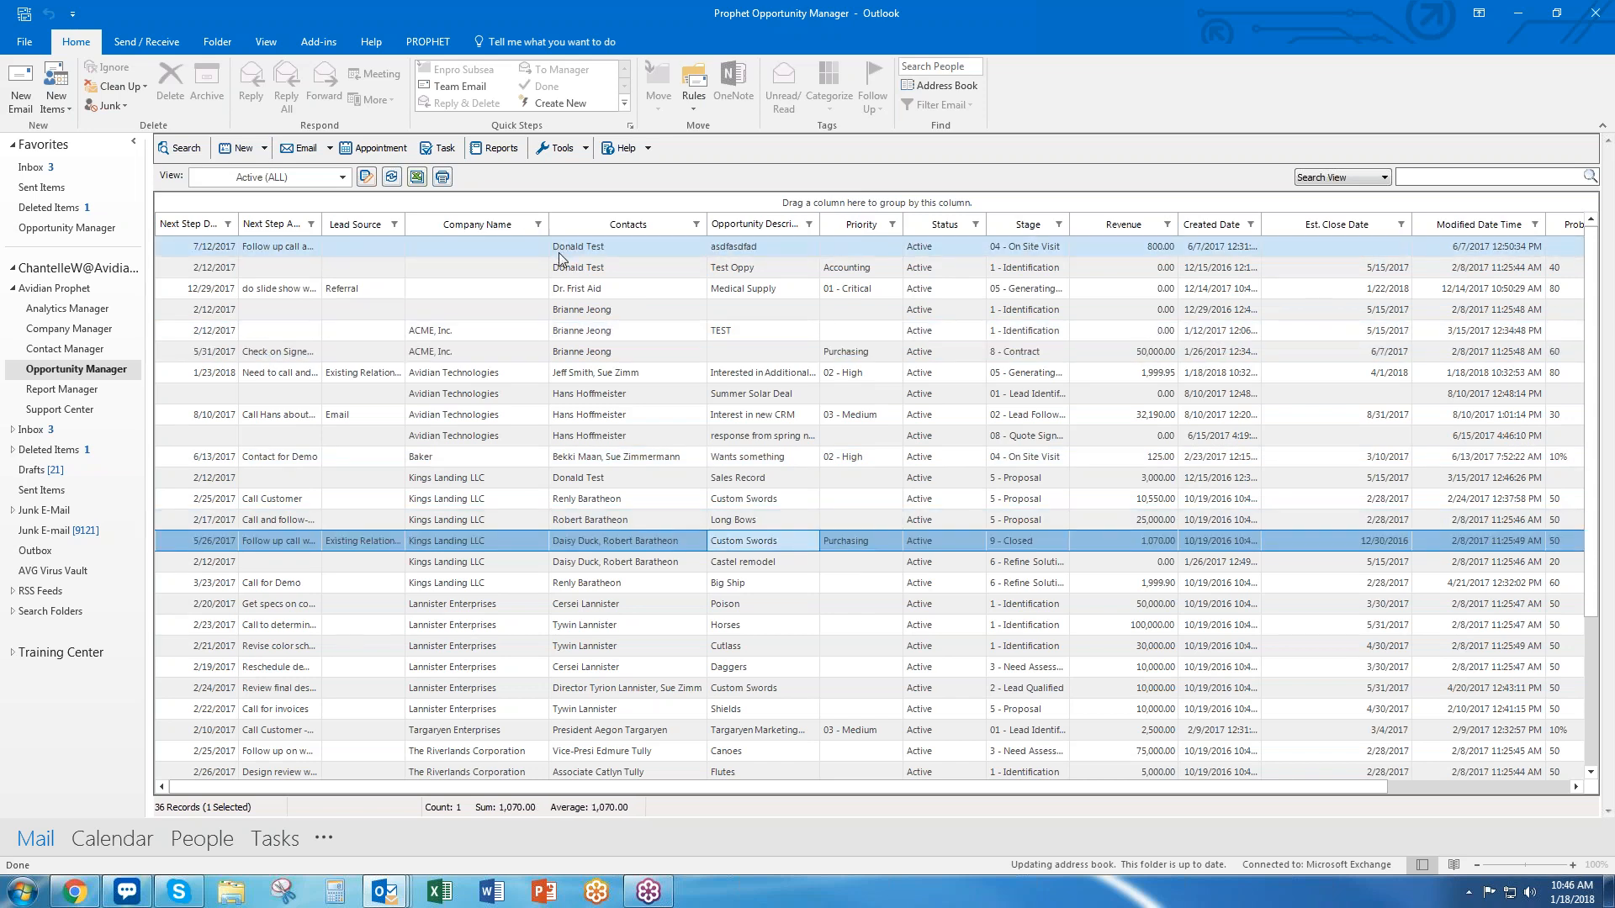